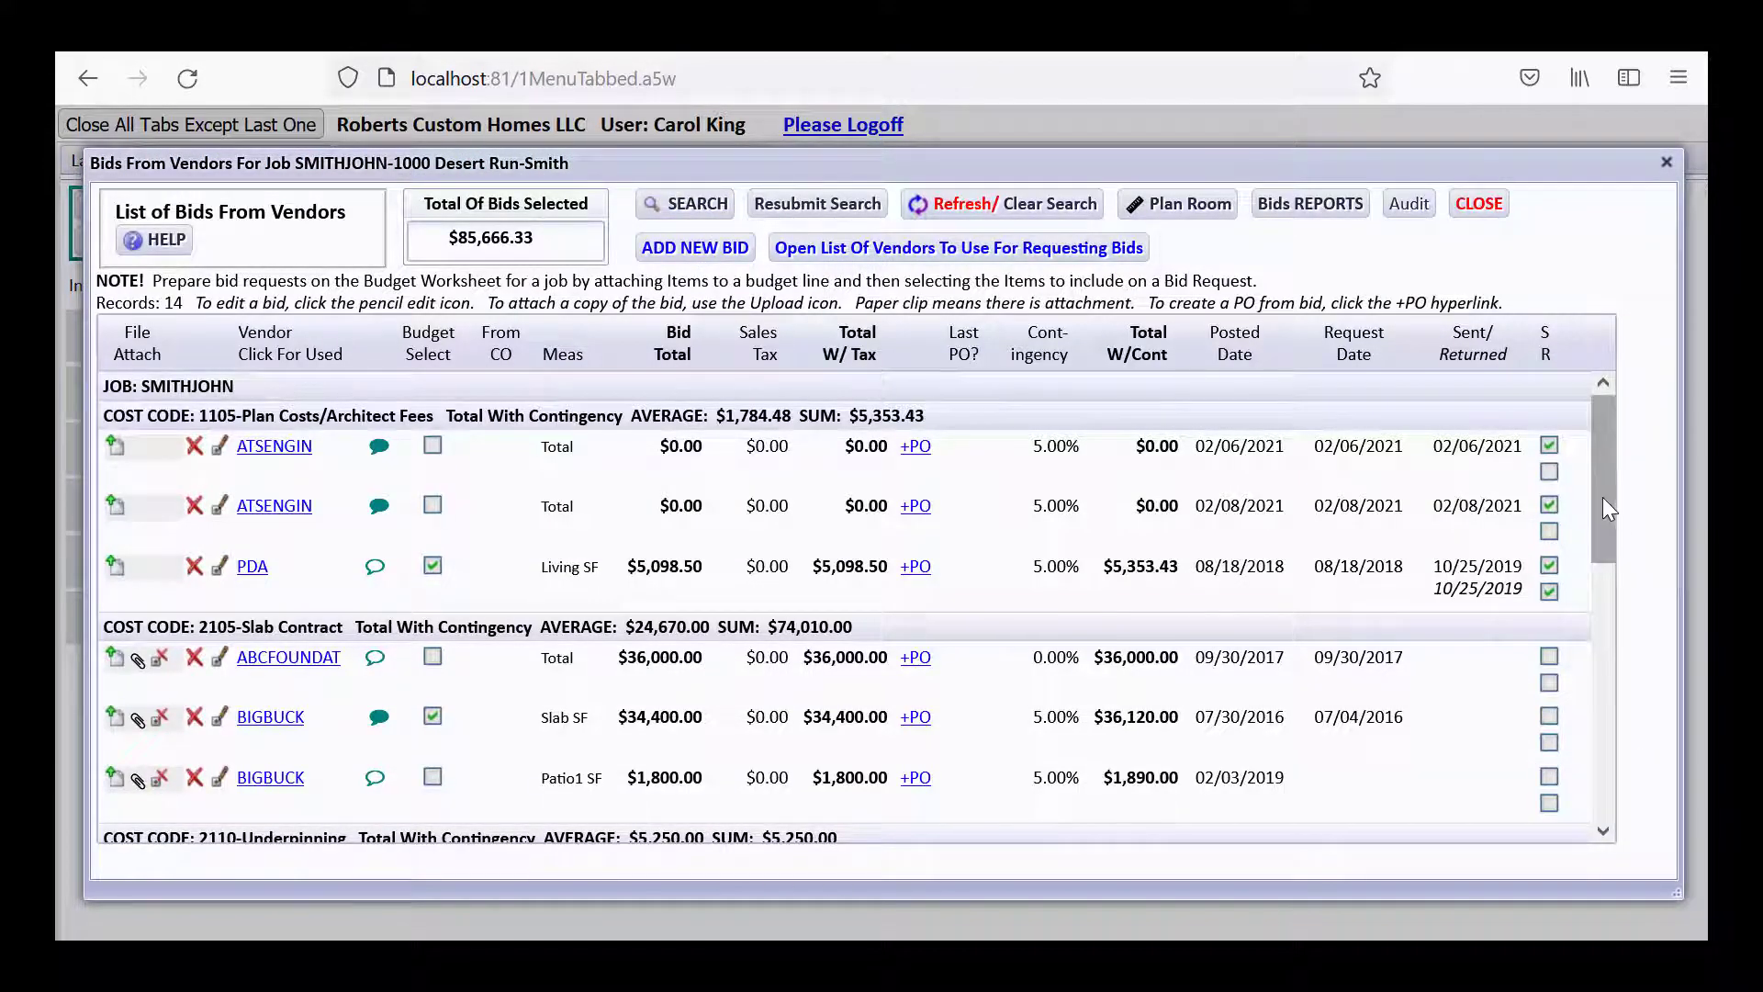
Scroll the SMITHJOHN Bids From Vendors list of 14 bids, $85,666.33 selected.
mouse_move(1601, 498)
left_mouse_down()
mouse_move(1597, 798)
mouse_move(1602, 473)
left_mouse_up()
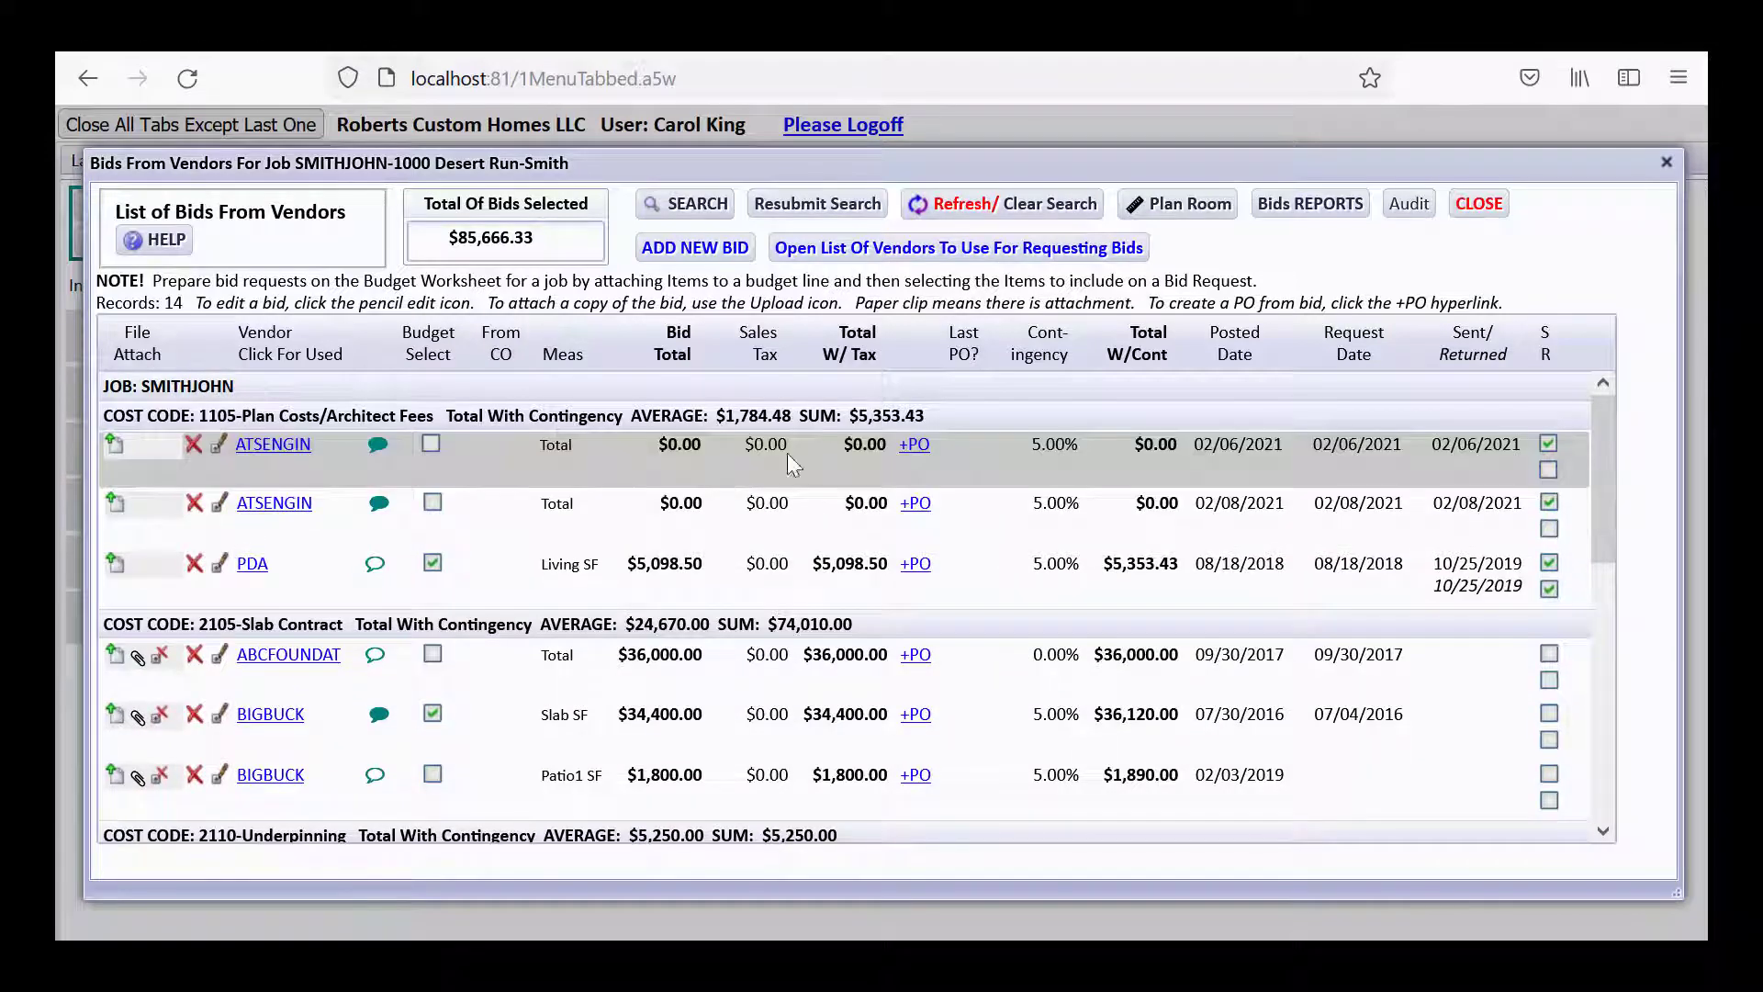
Close the SMITHJOHN bids and job picker, then choose Job Budgets (Estimates) under Jobs, Budgets, Bids.
left_click(1478, 204)
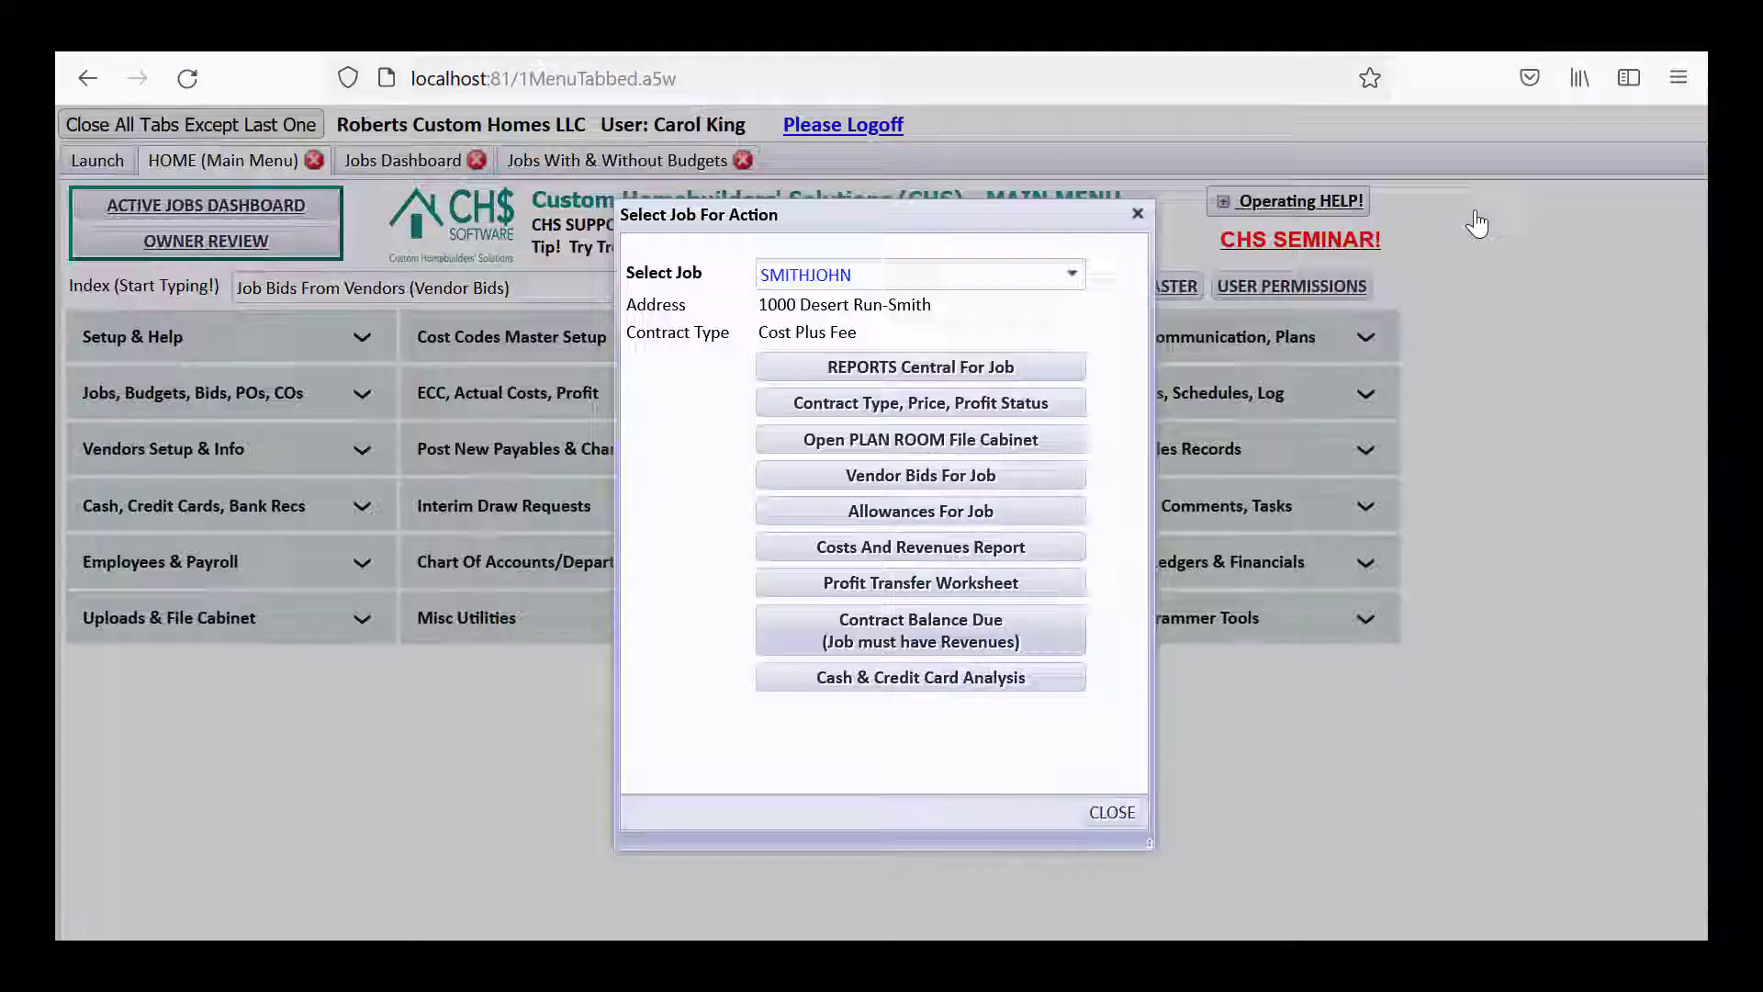
left_click(1089, 813)
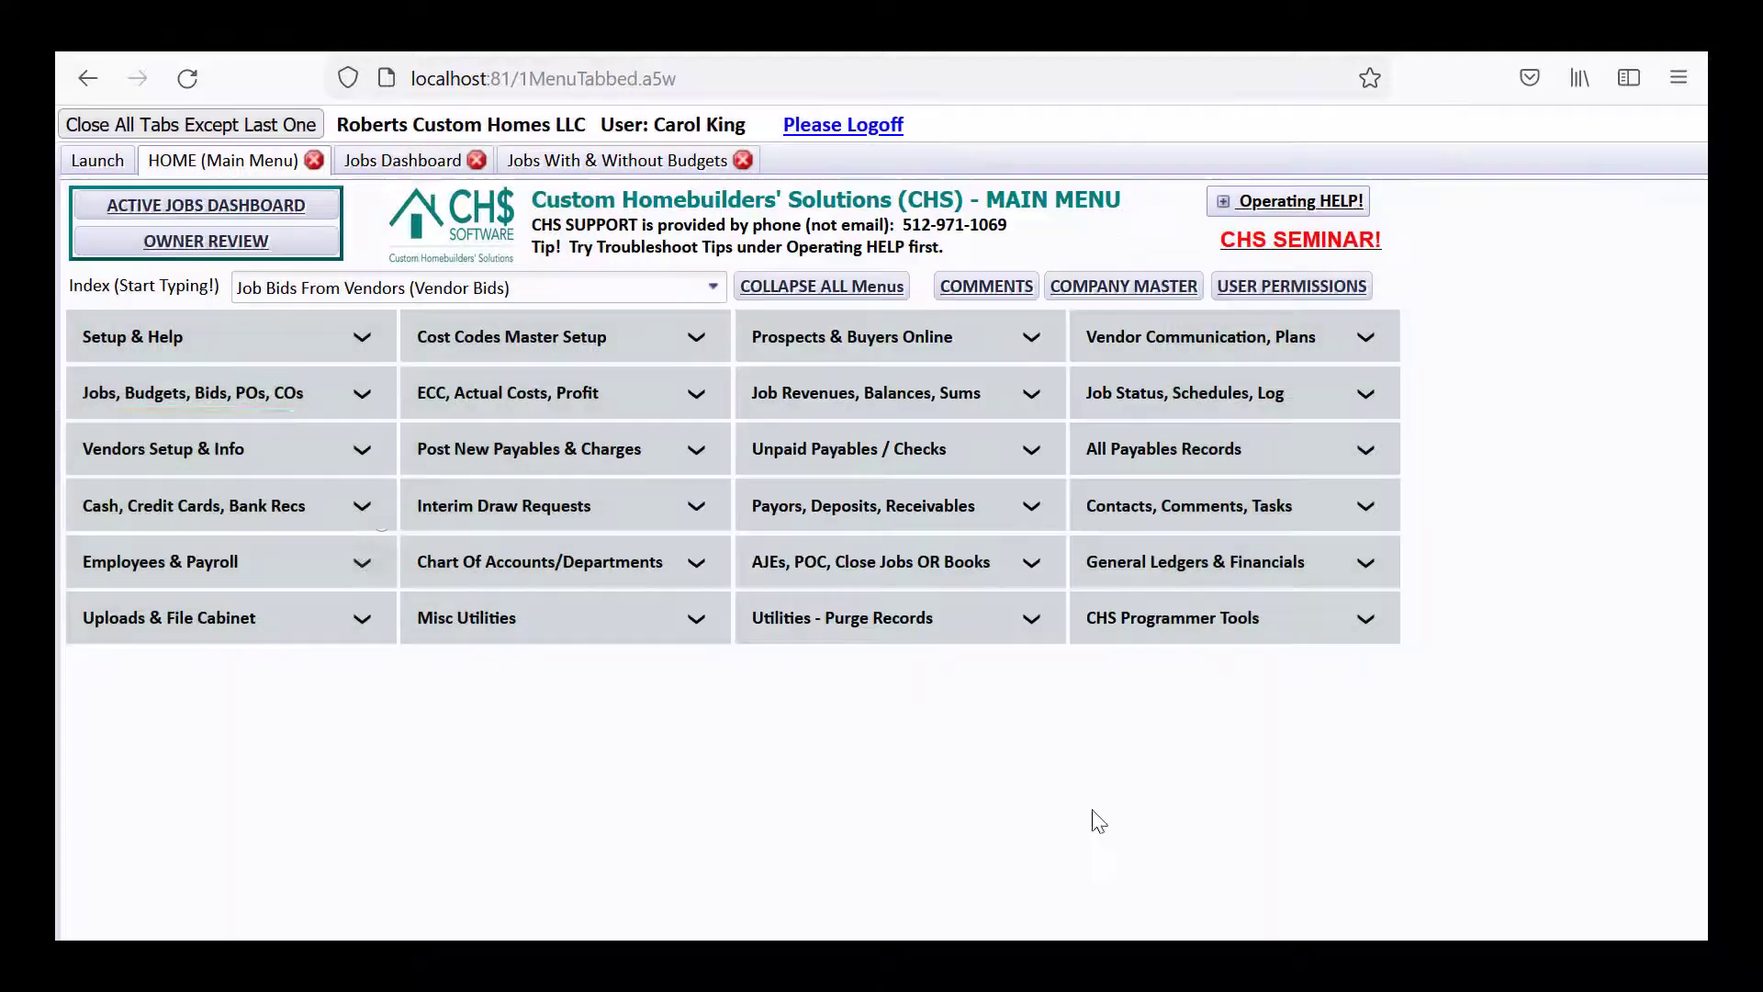
left_click(210, 389)
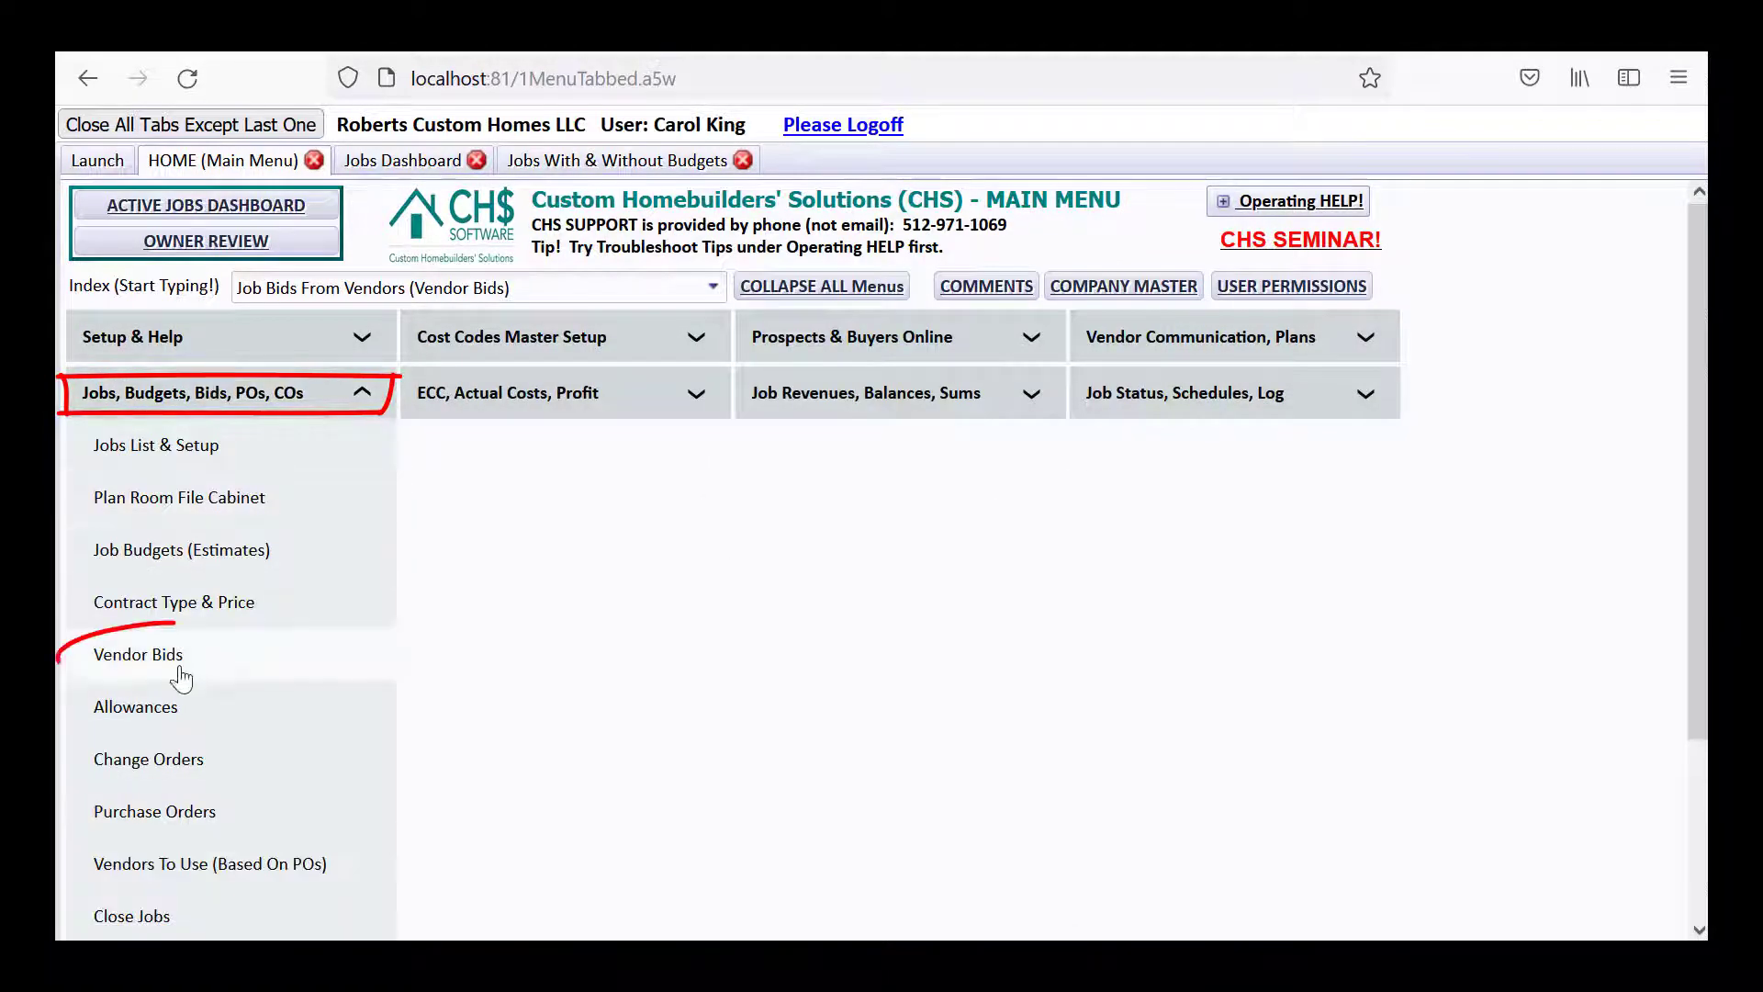
left_click(179, 671)
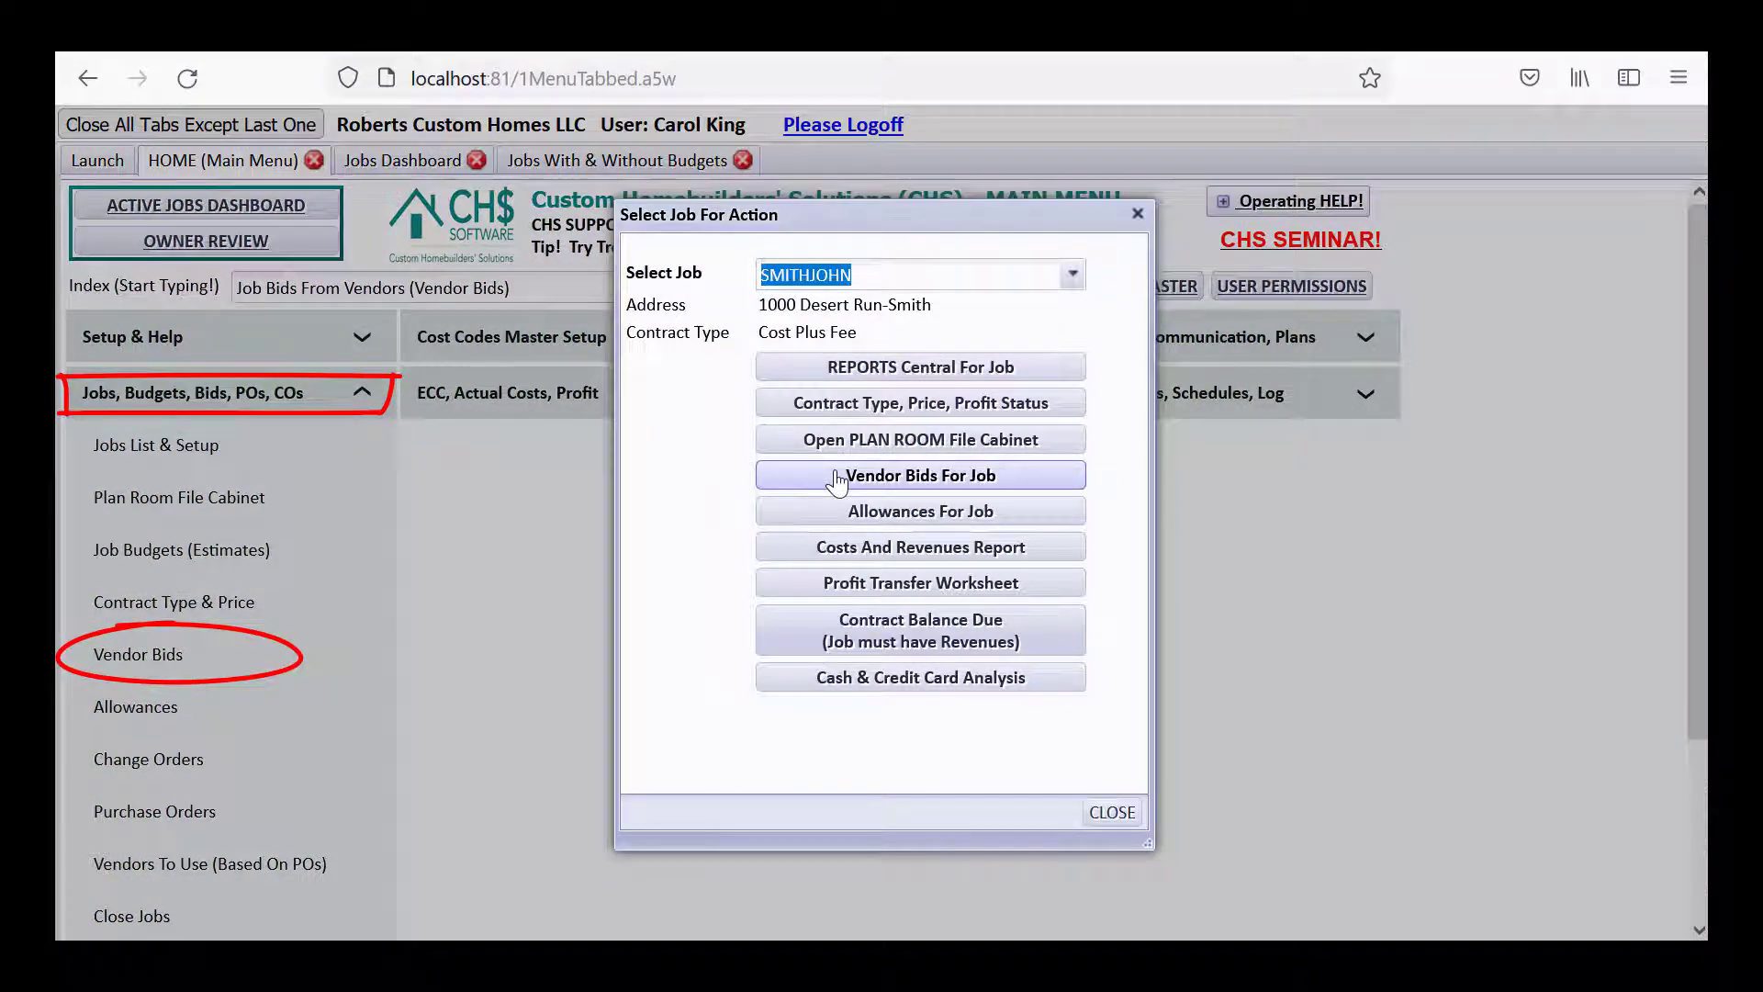
left_click(1095, 815)
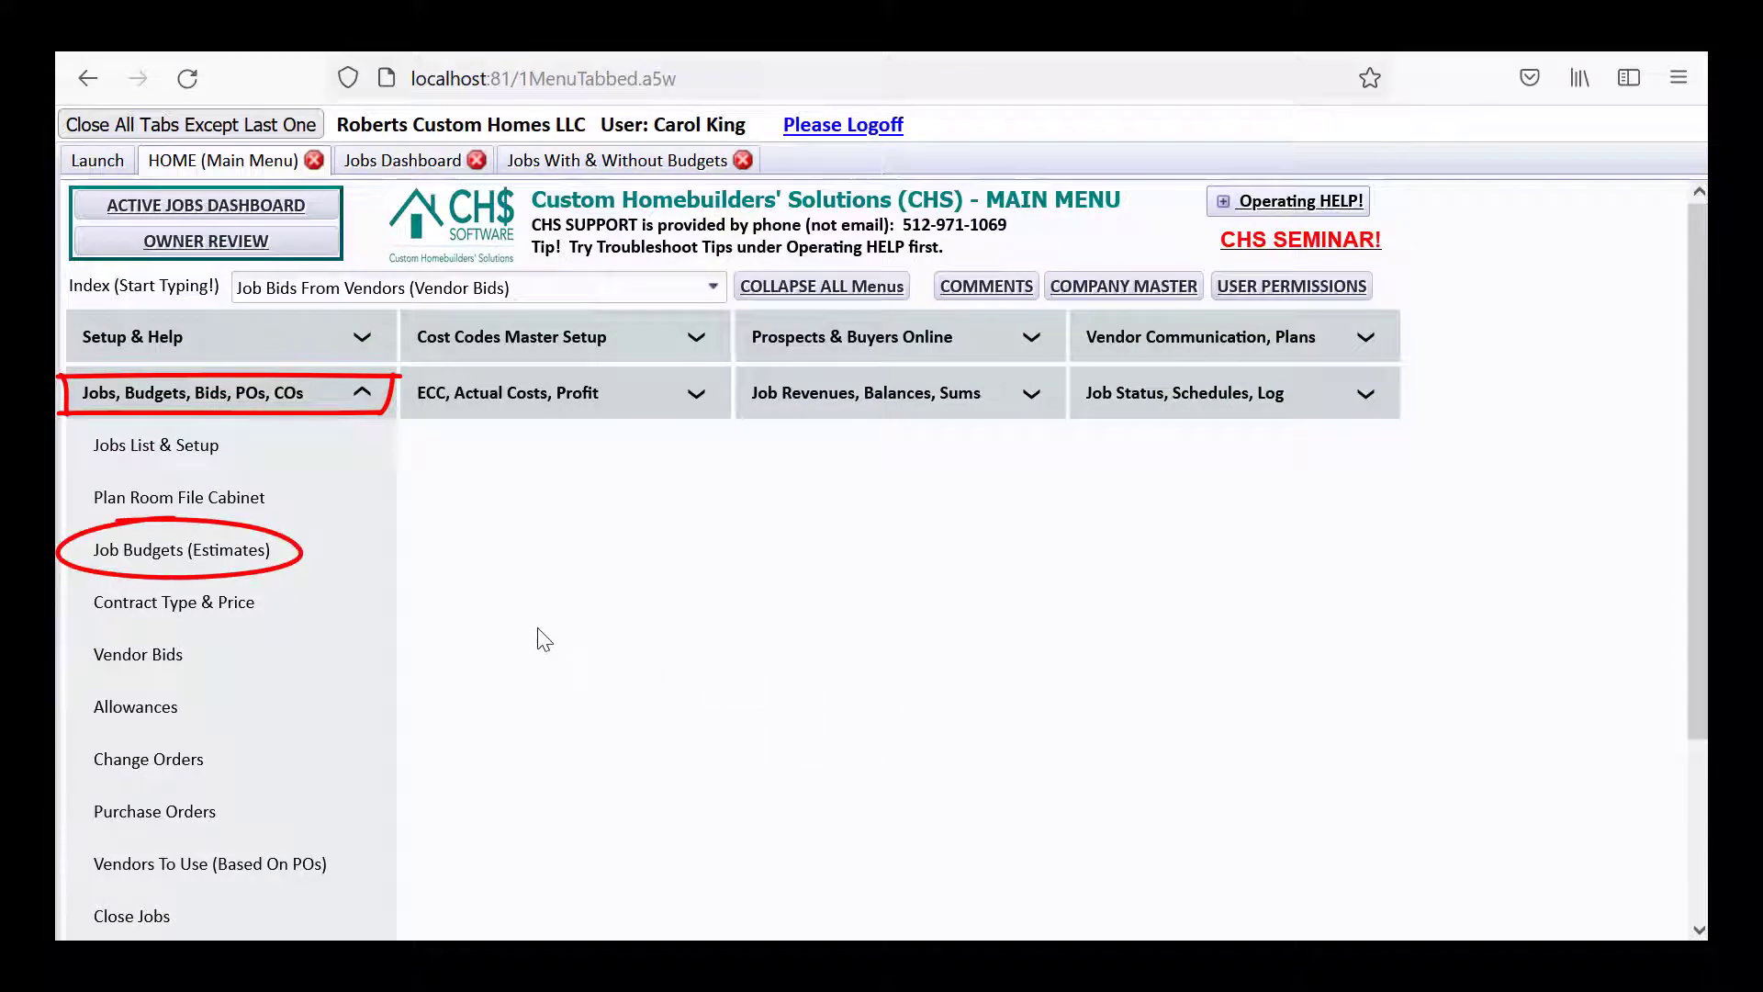
left_click(166, 559)
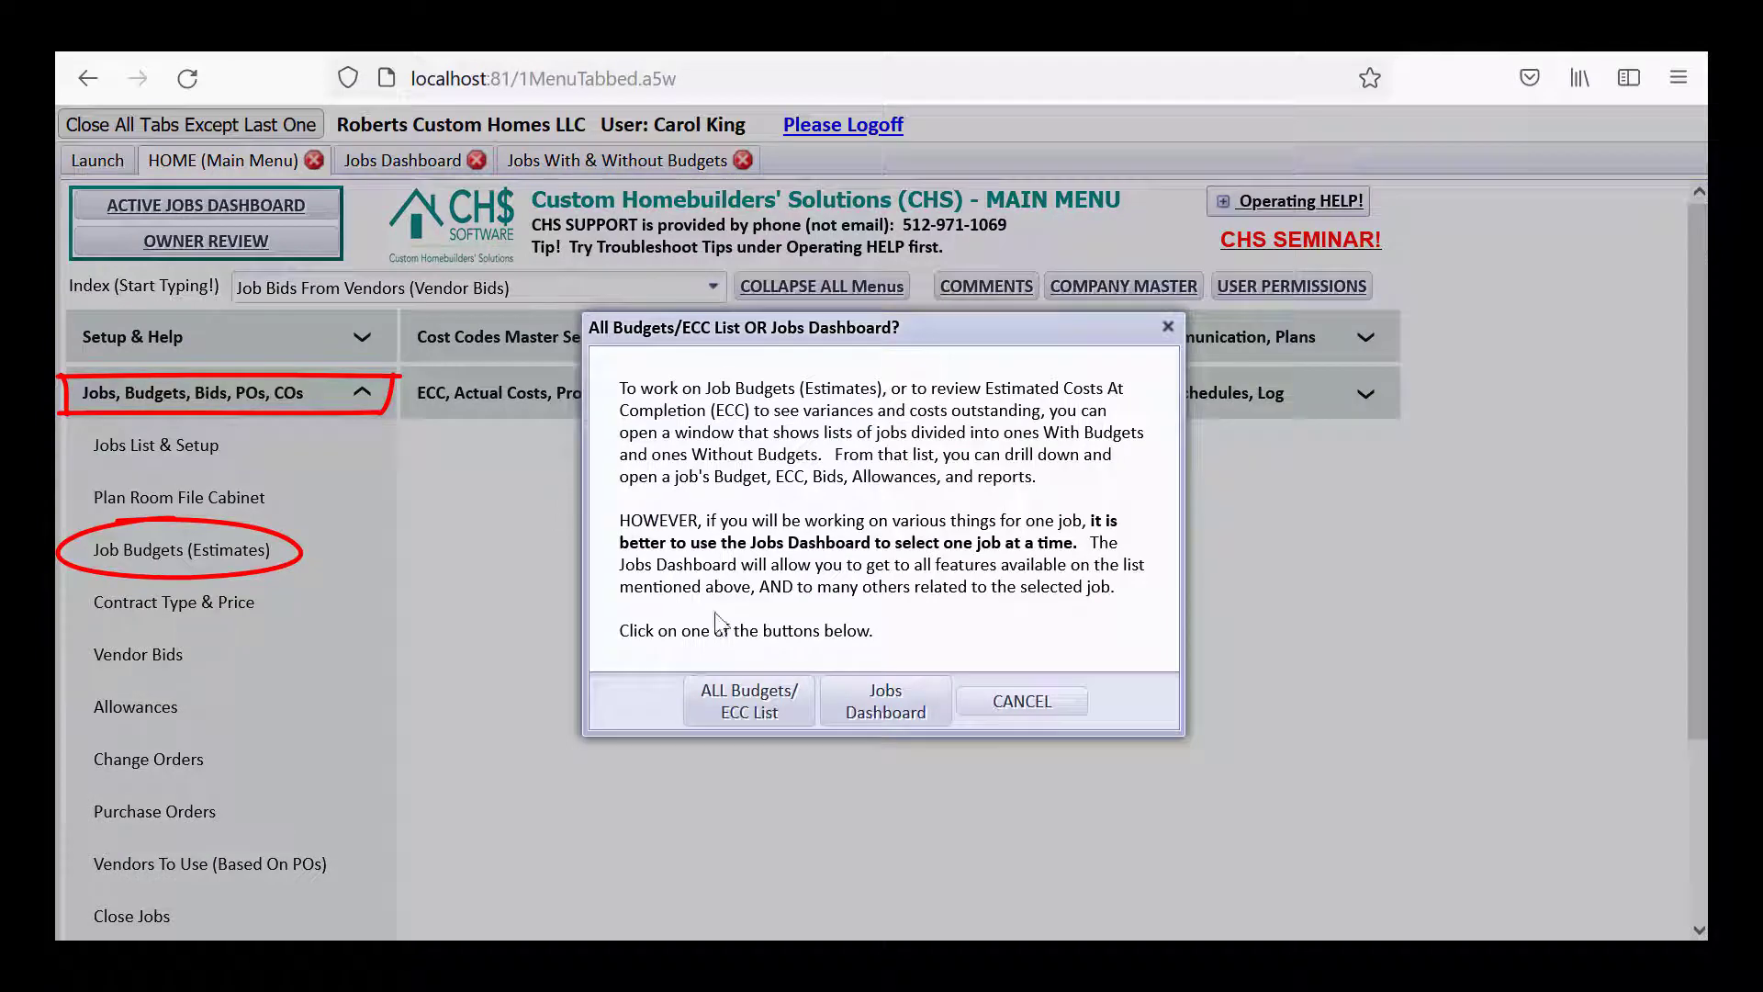
Open the ALL Budgets/ECC list of jobs with and without budgets and scroll it.
left_click(730, 698)
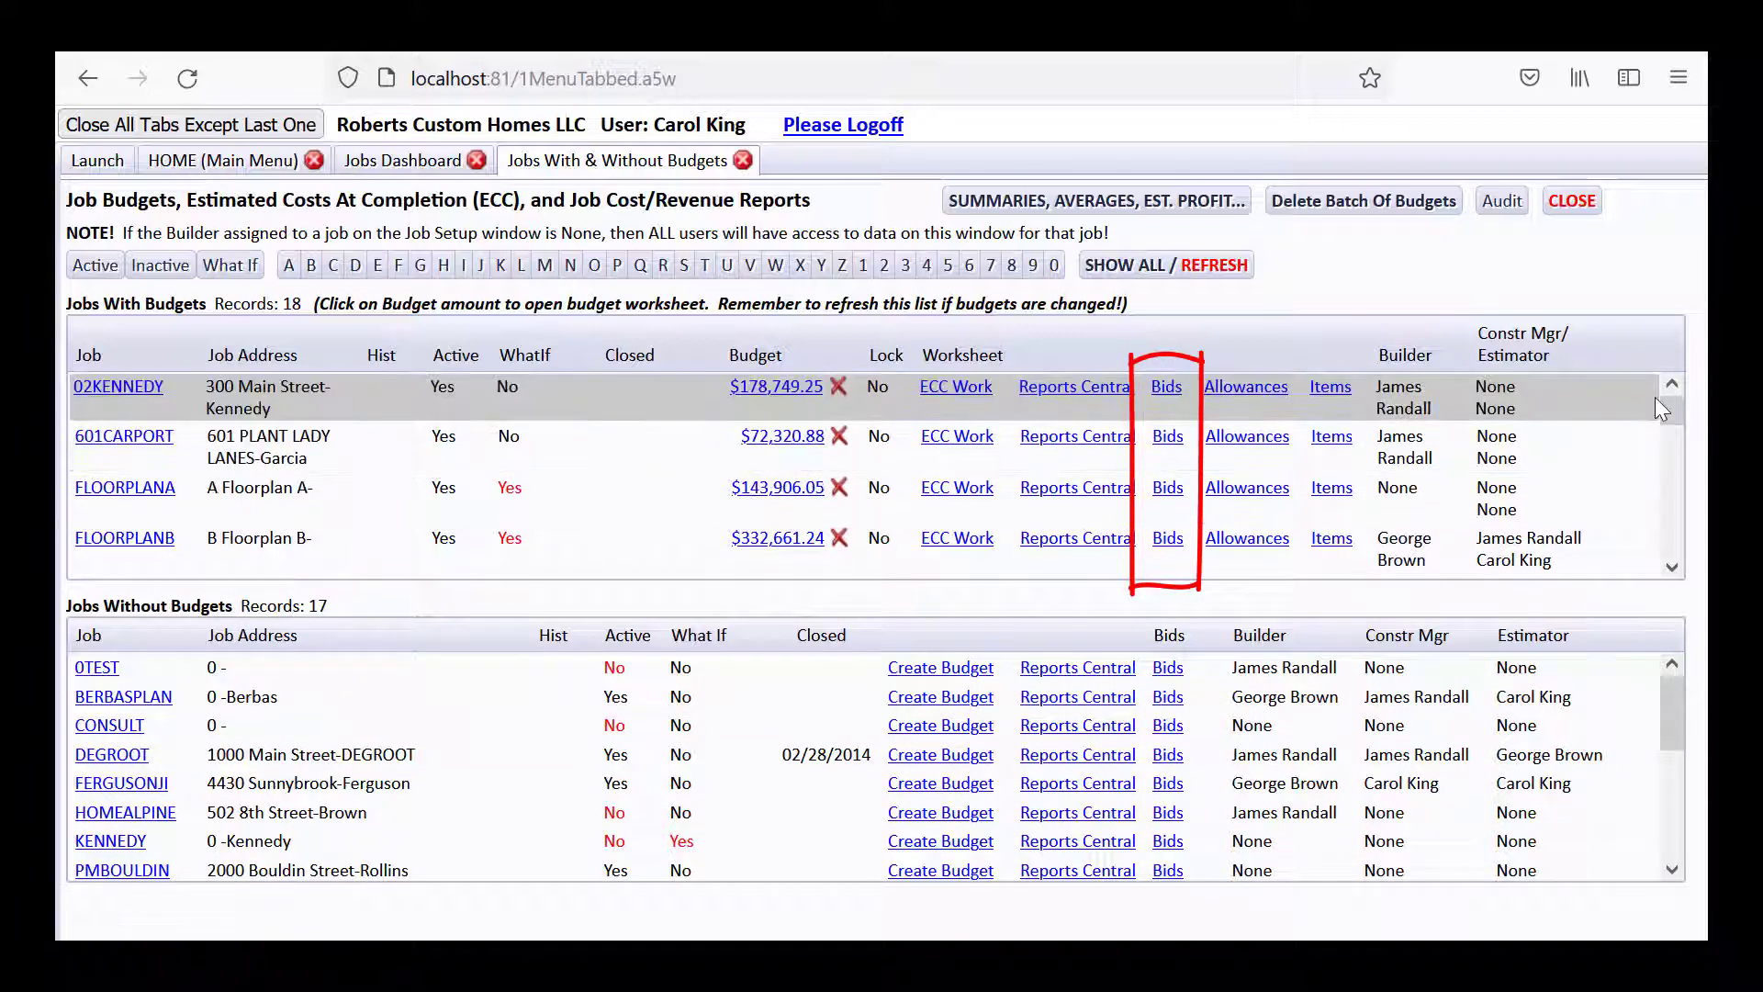
scroll(1672, 413, "down", 1)
left_click_drag(1670, 424, 1659, 443)
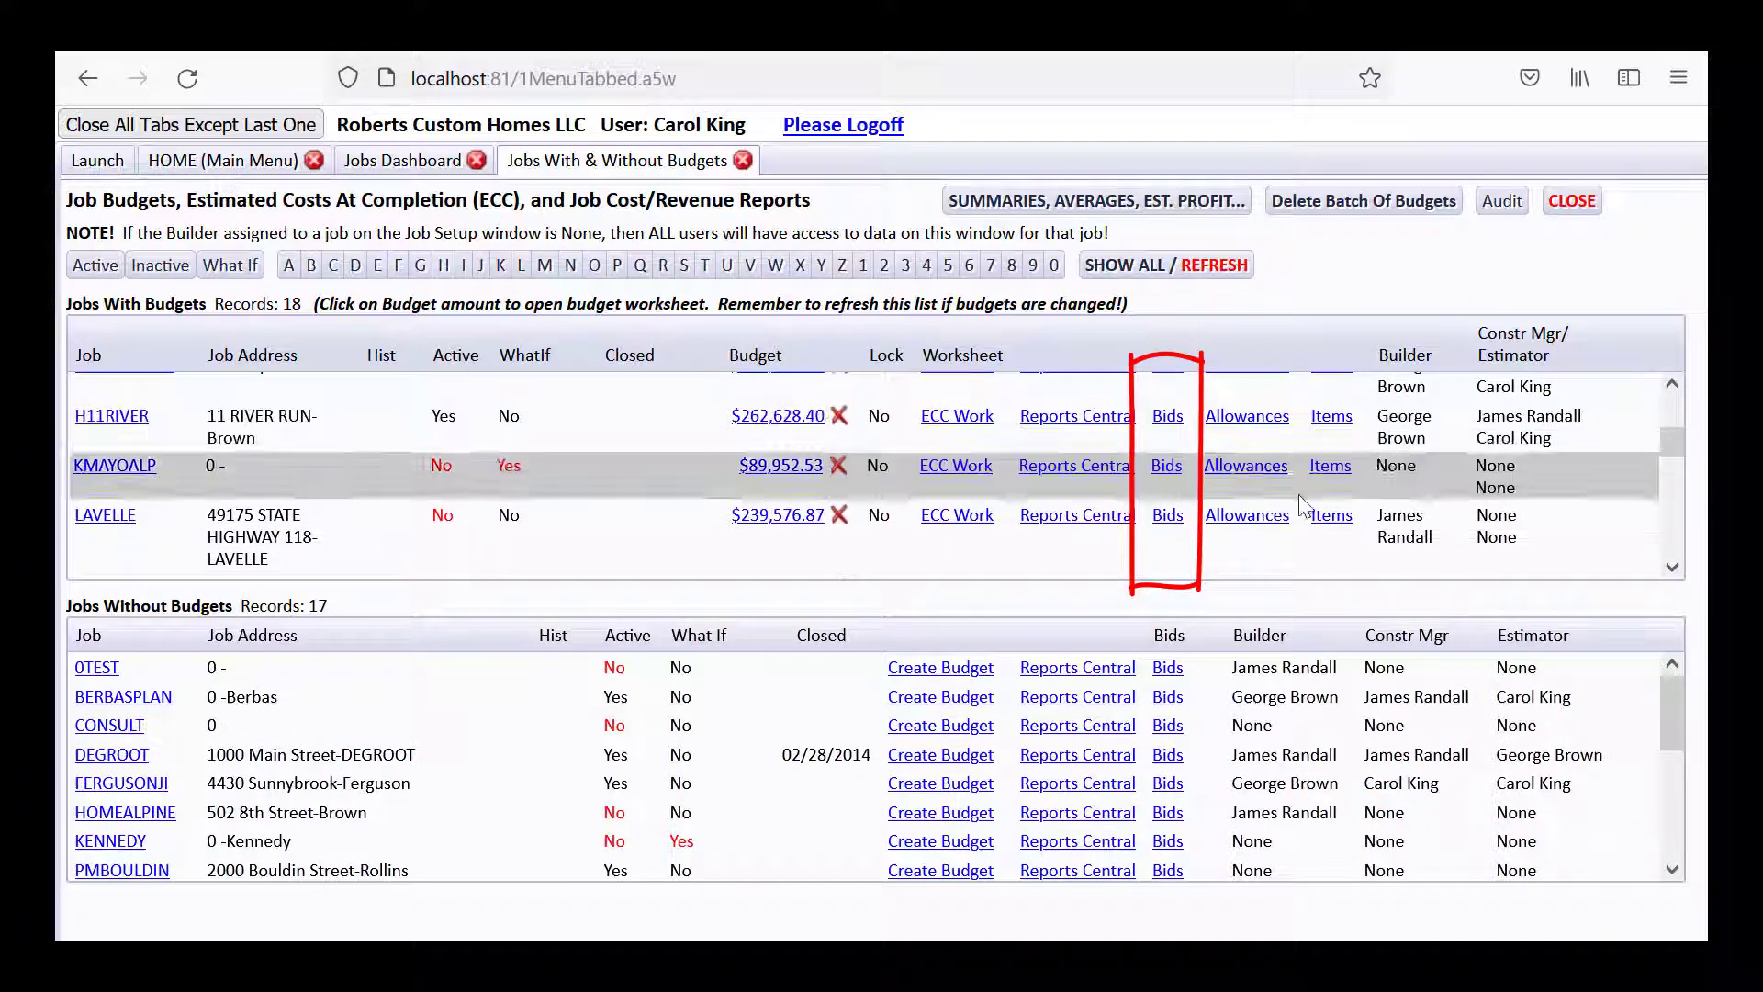
Review the LAVELLE and VISTAV3813 vendor bids, closing each list afterward.
left_click(1175, 520)
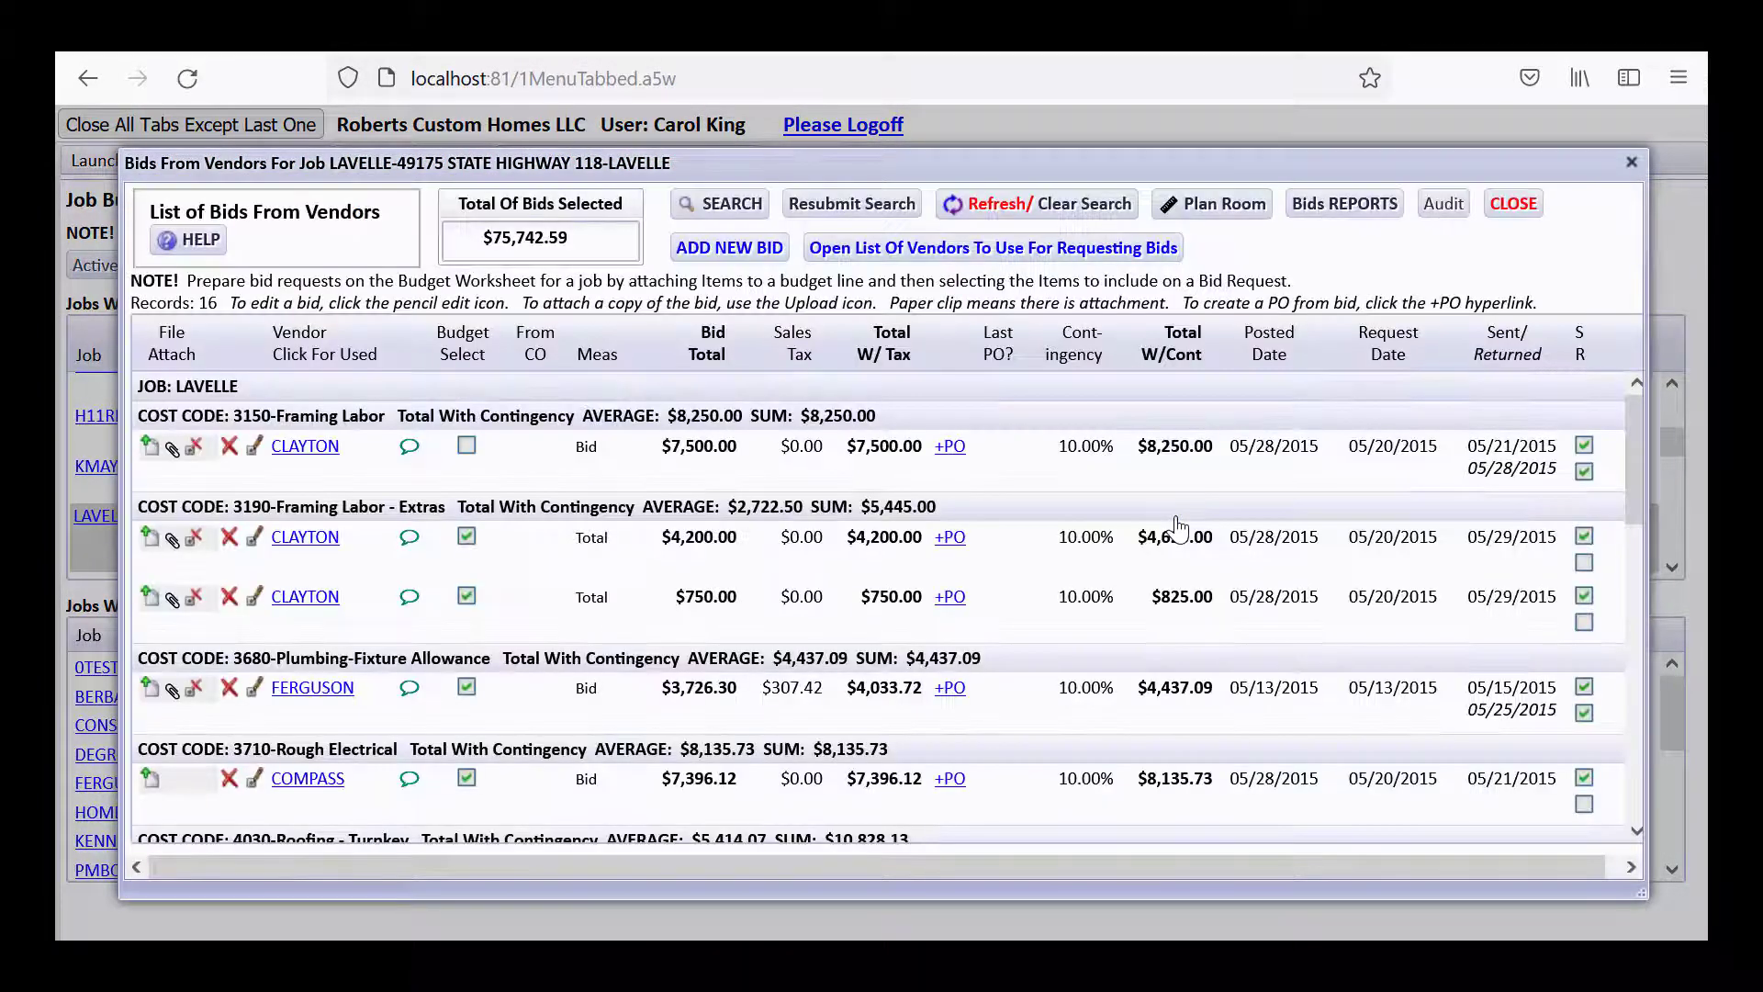
left_click(1513, 204)
scroll(1660, 450, "down", 5)
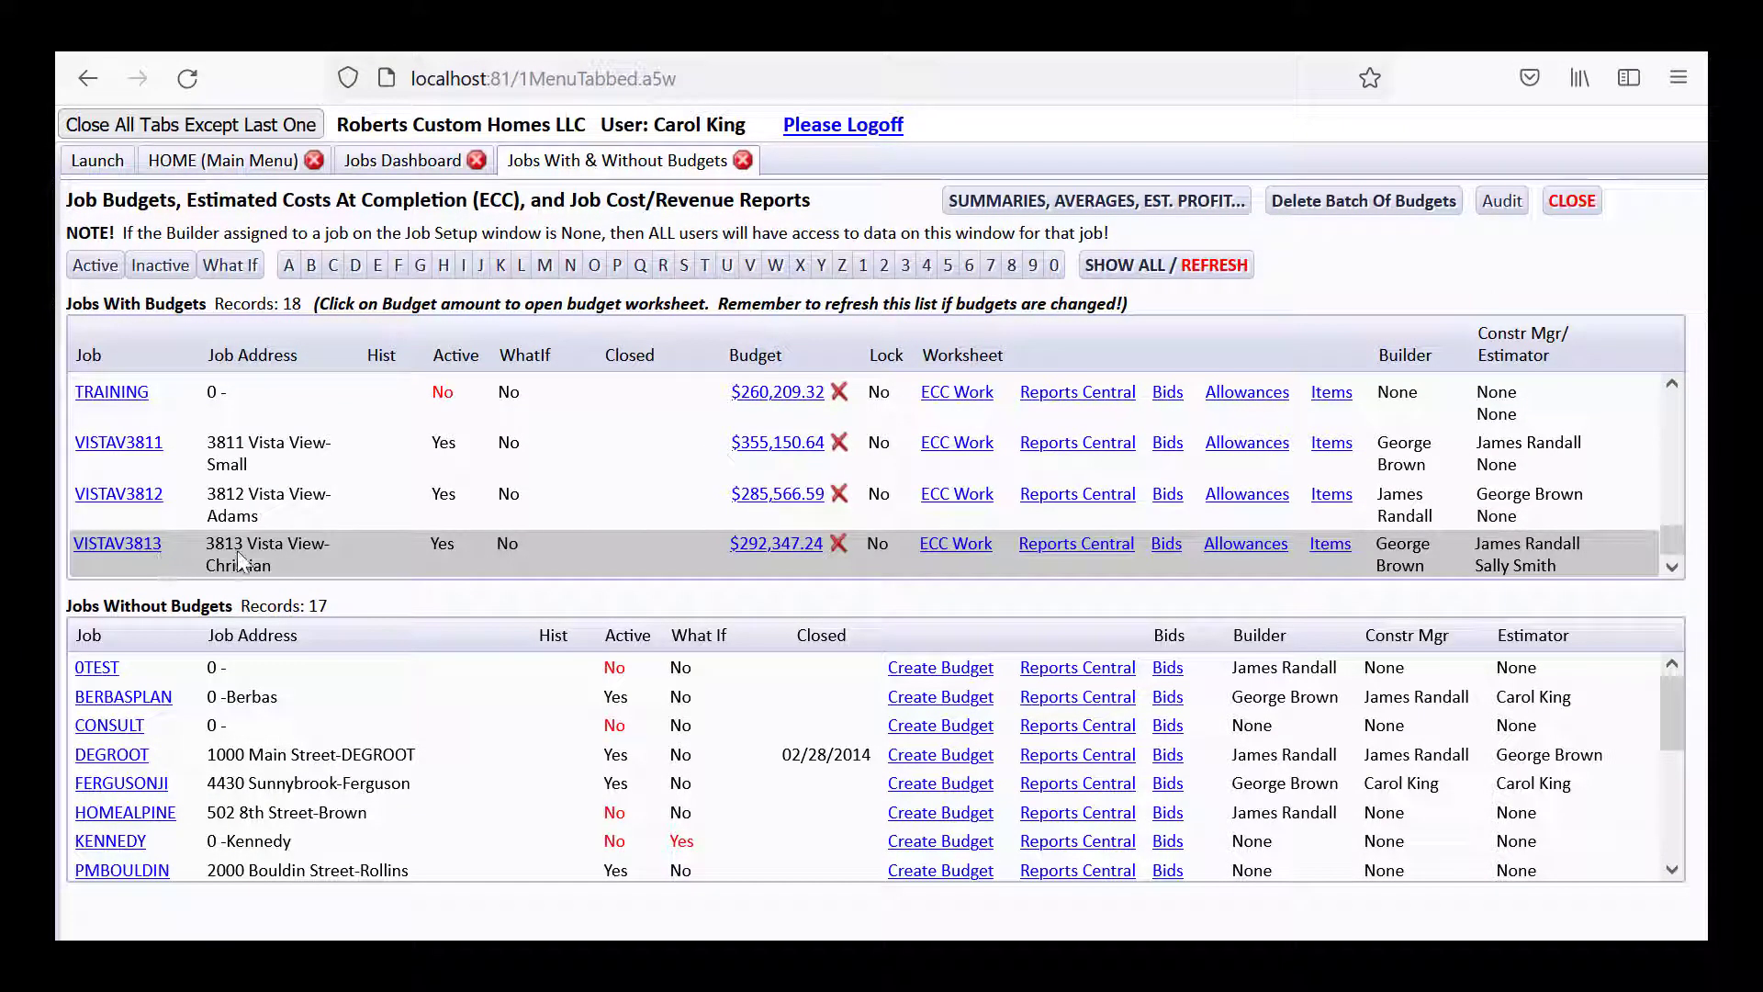
left_click(1164, 546)
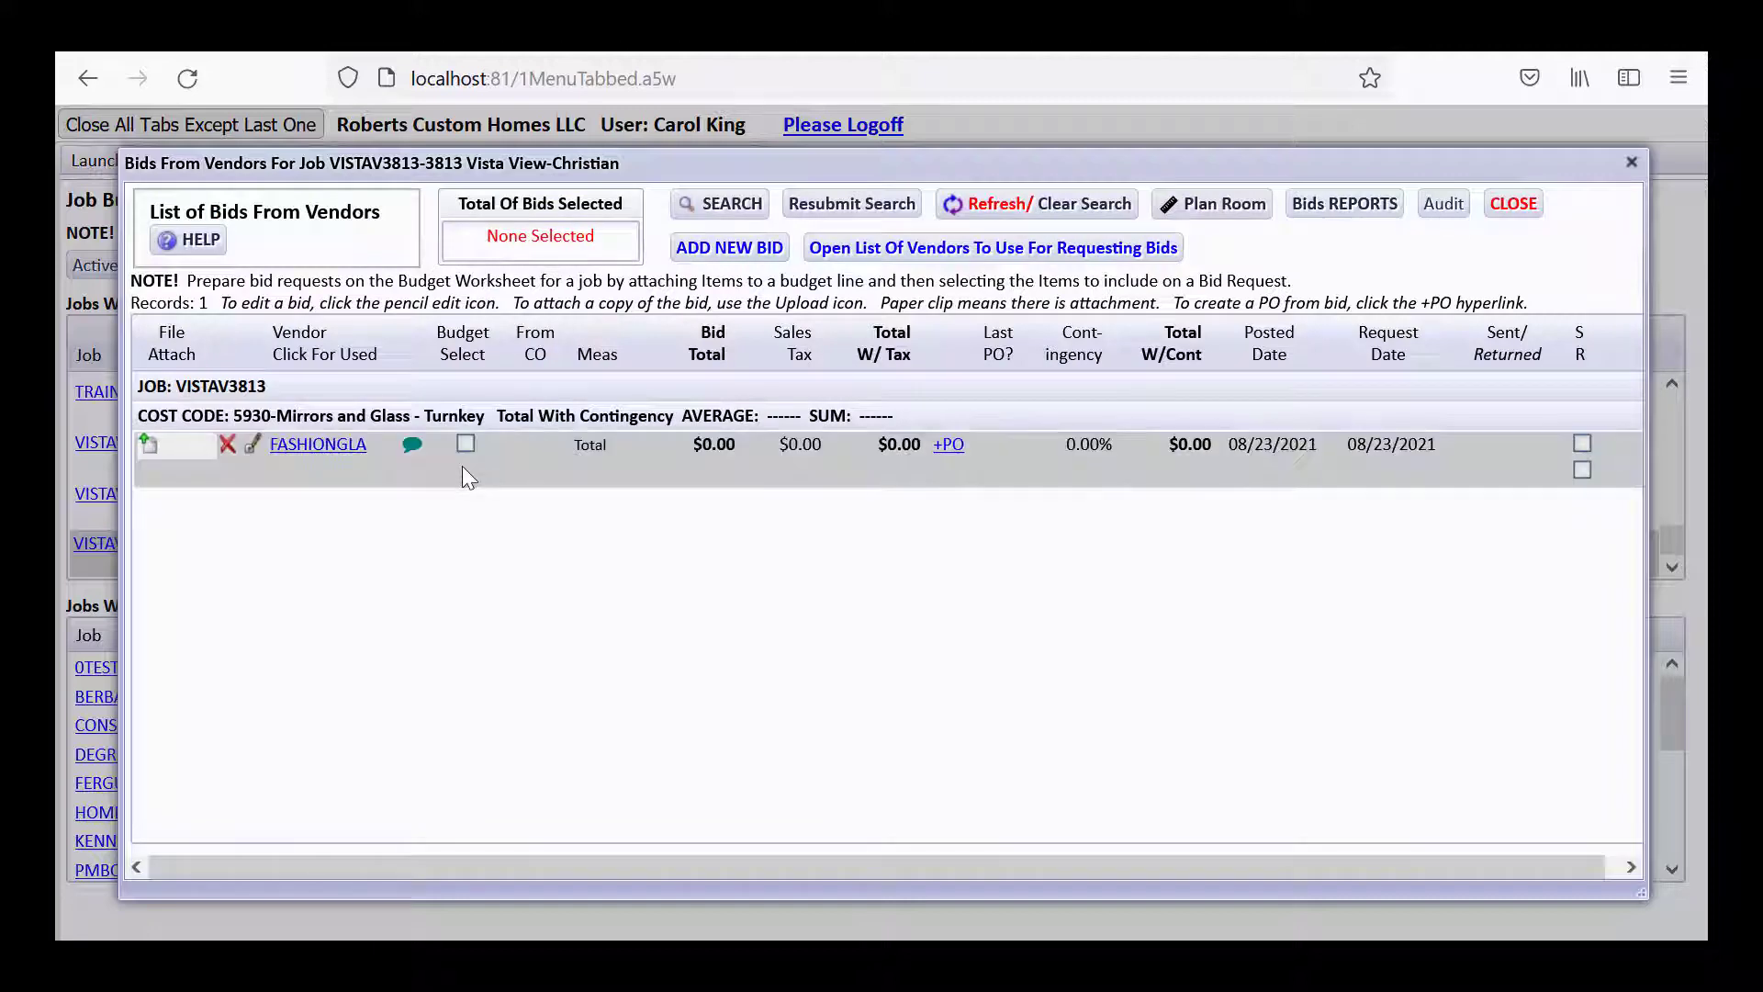
left_click(1514, 204)
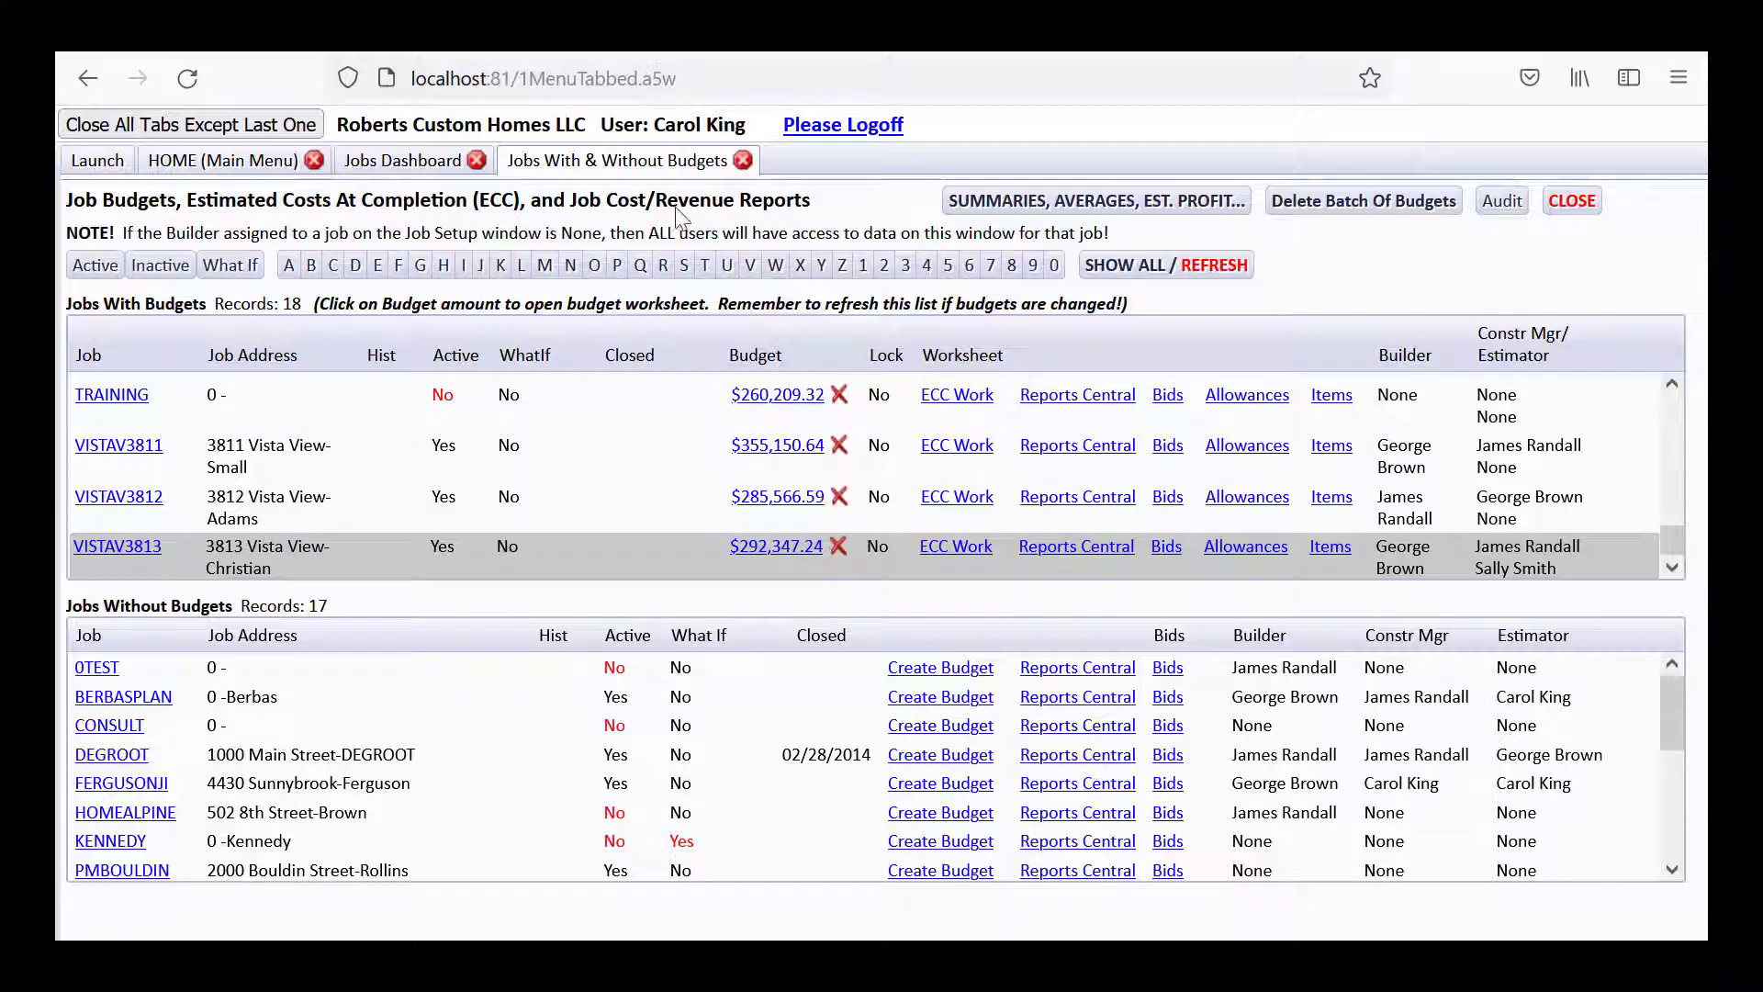
Close the budgets list and view SMITHJOHN's Vendor Bids List from the Jobs Dashboard.
left_click(743, 162)
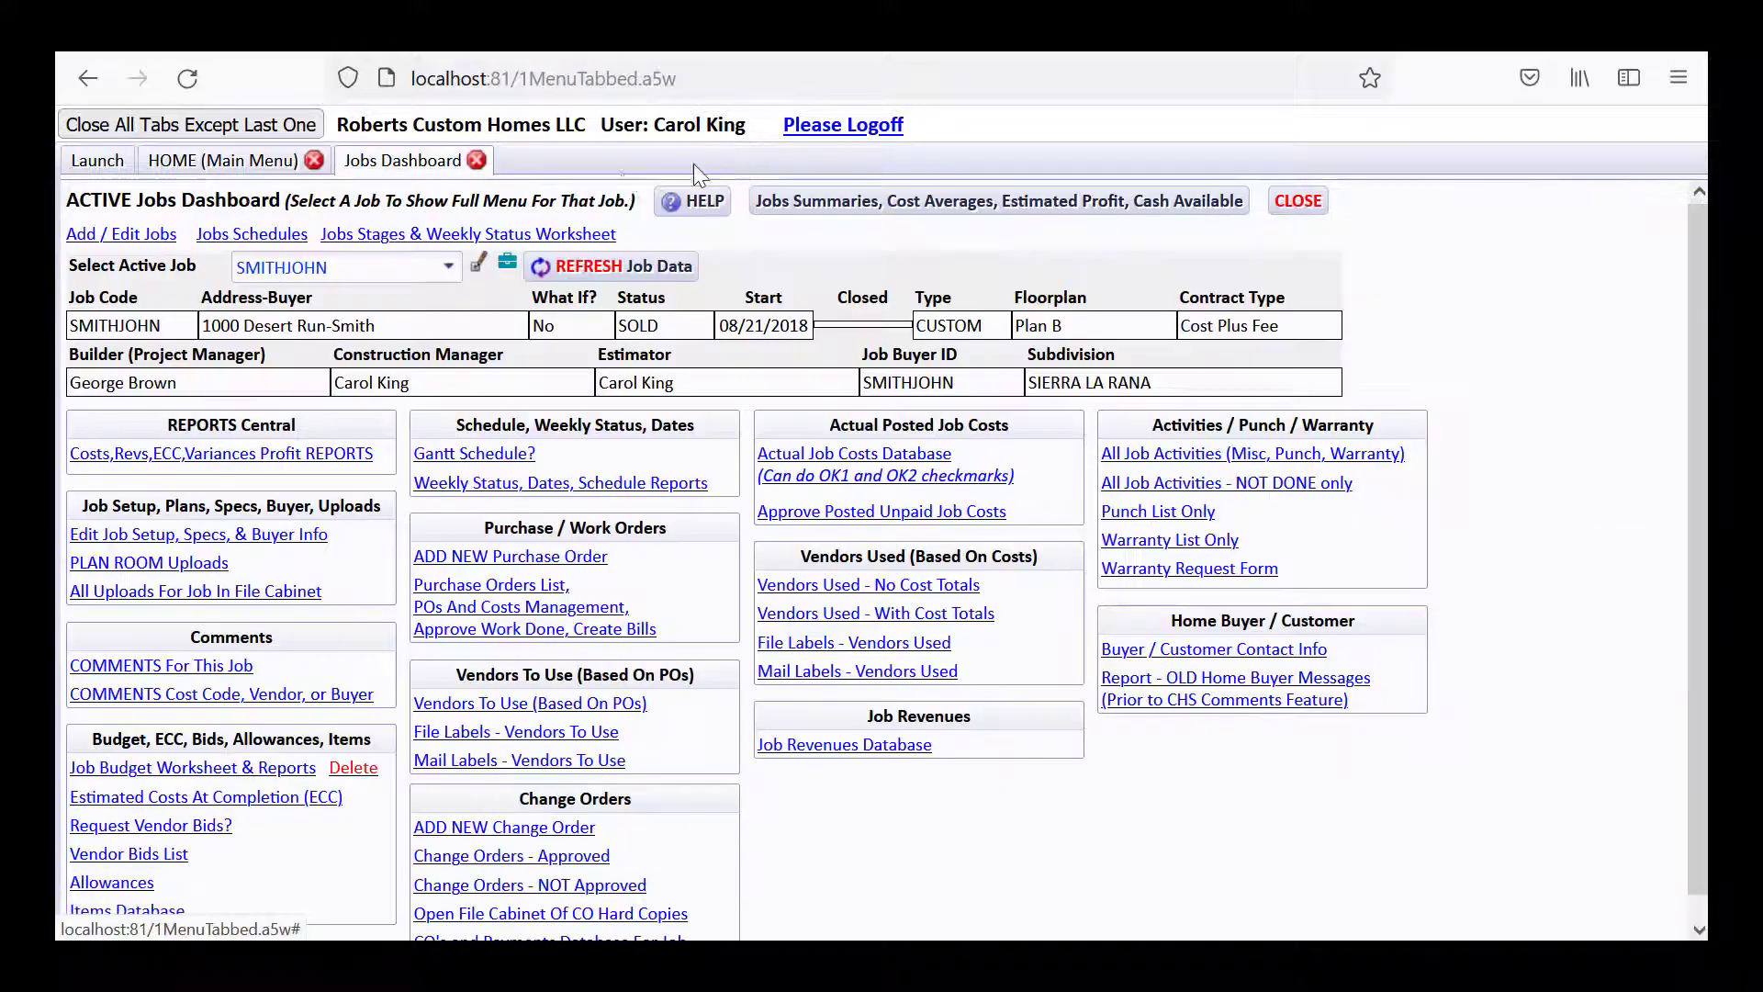
left_click(240, 166)
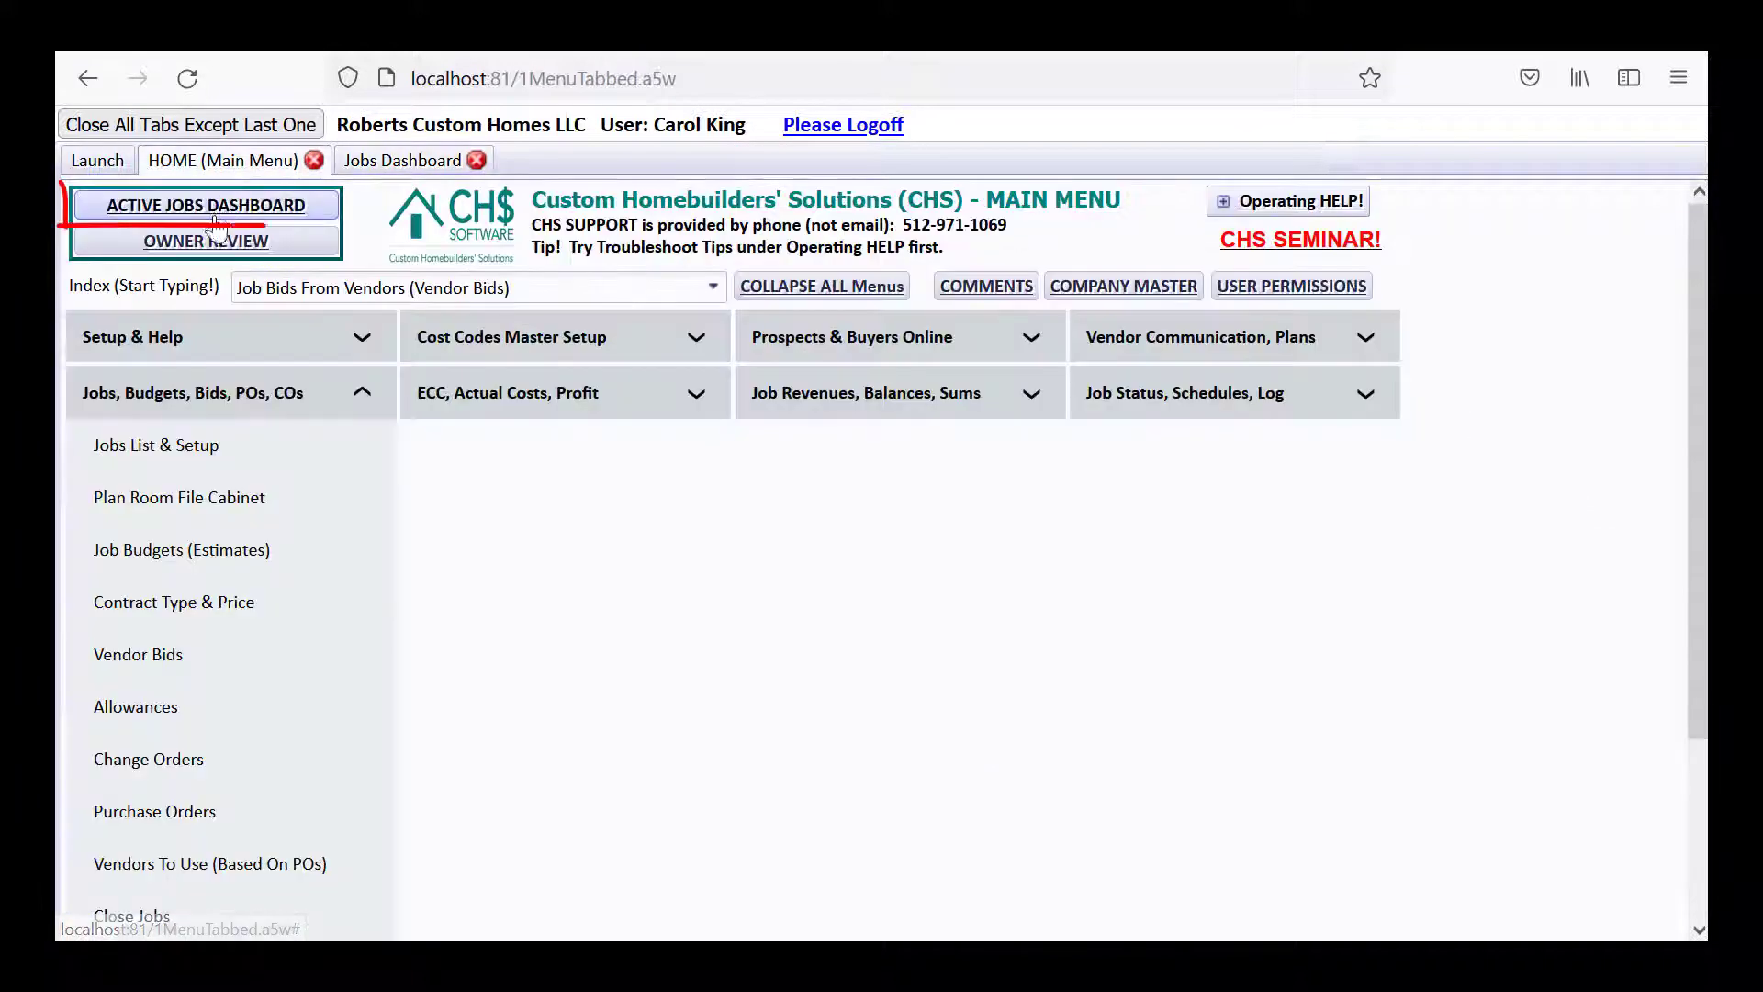
left_click(368, 168)
left_click(371, 268)
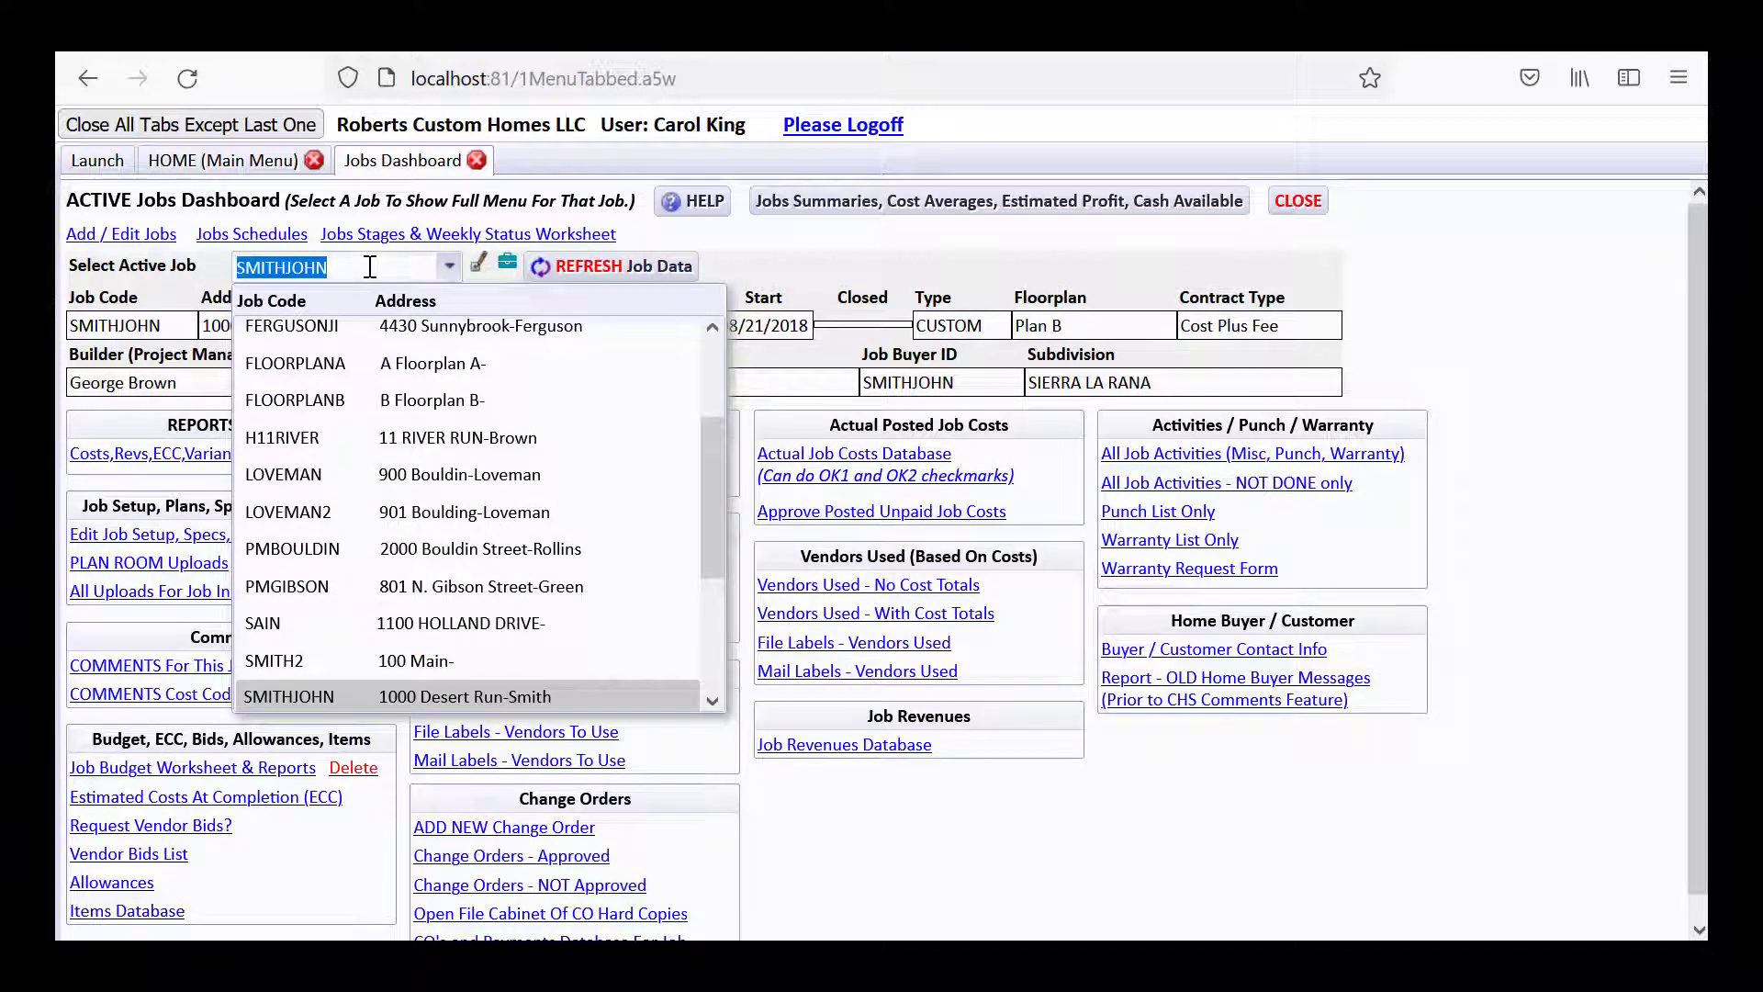
left_click(180, 856)
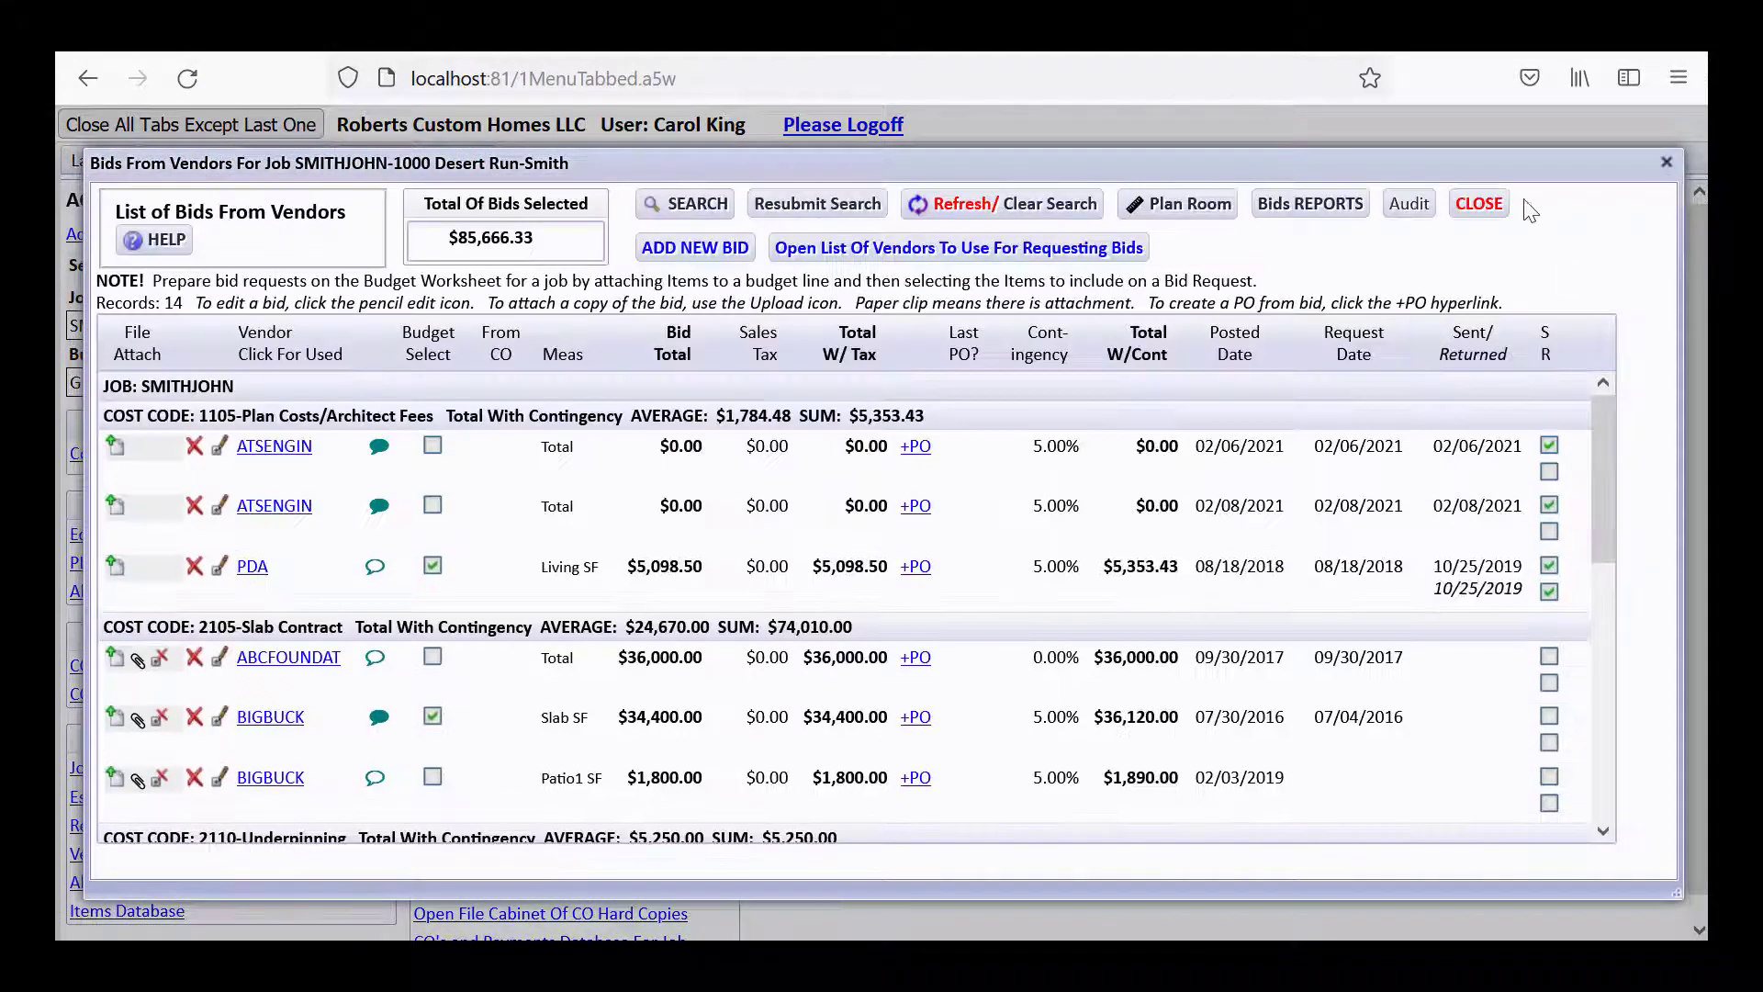
left_click(1479, 204)
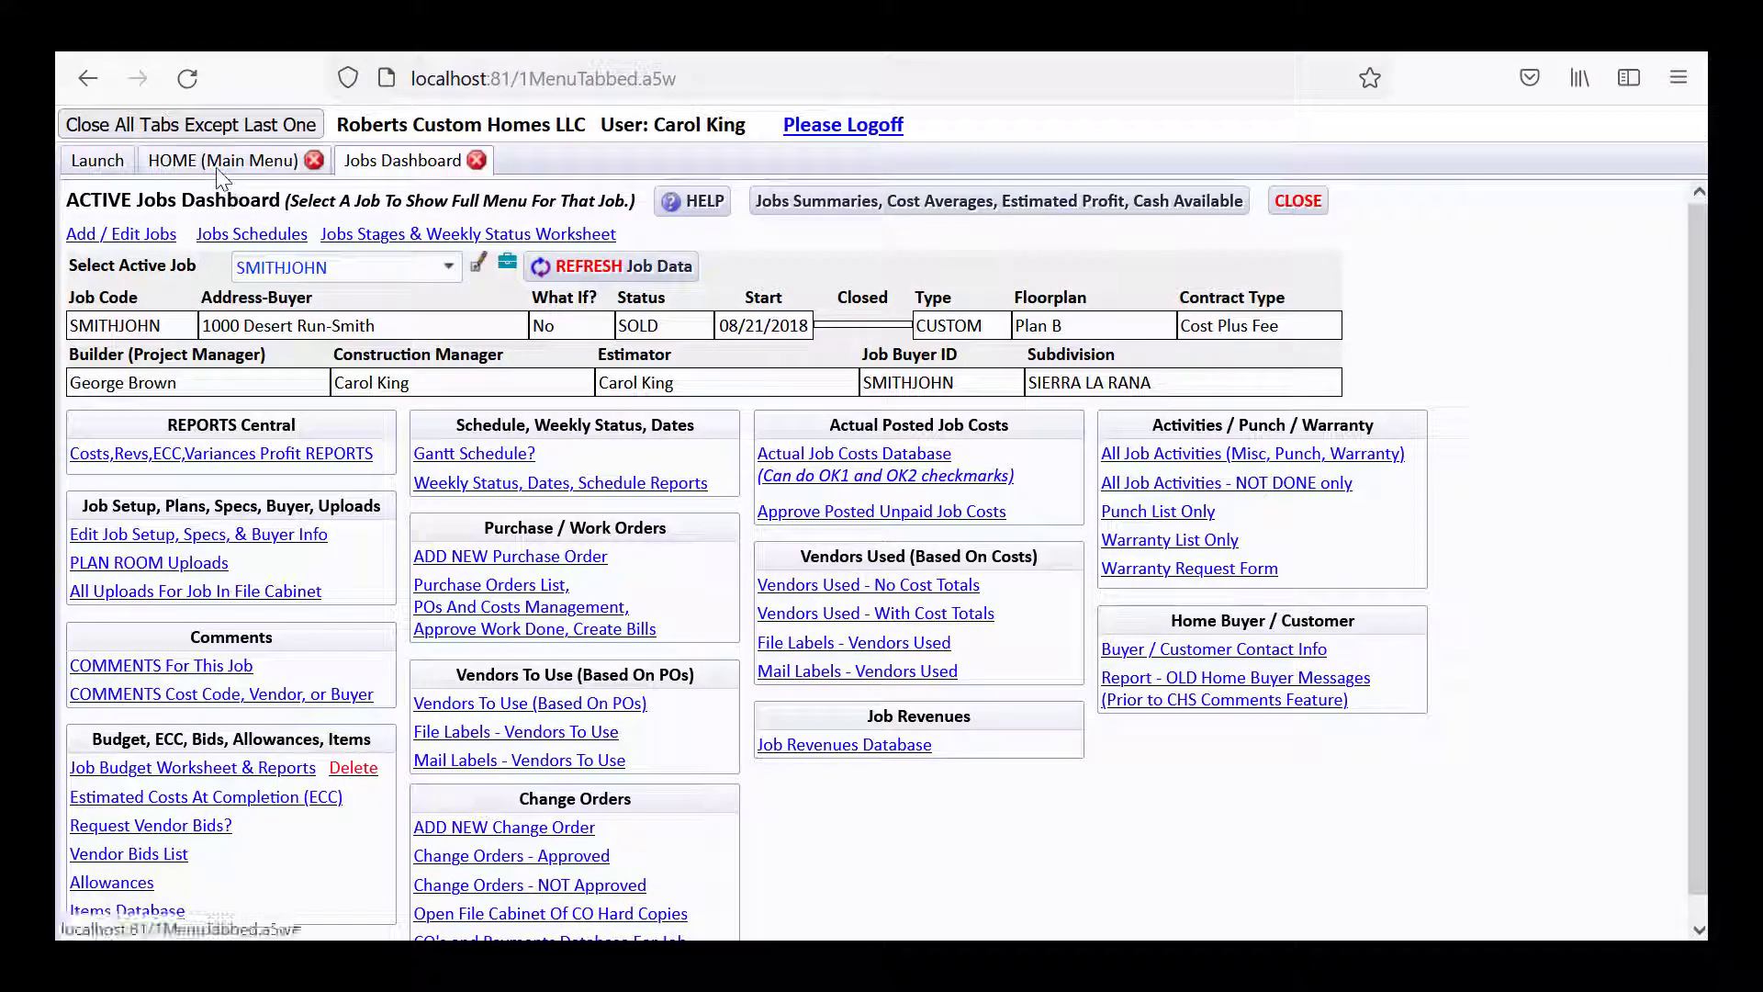
Return HOME, collapse the Jobs section and expand Vendors Setup & Info.
left_click(218, 166)
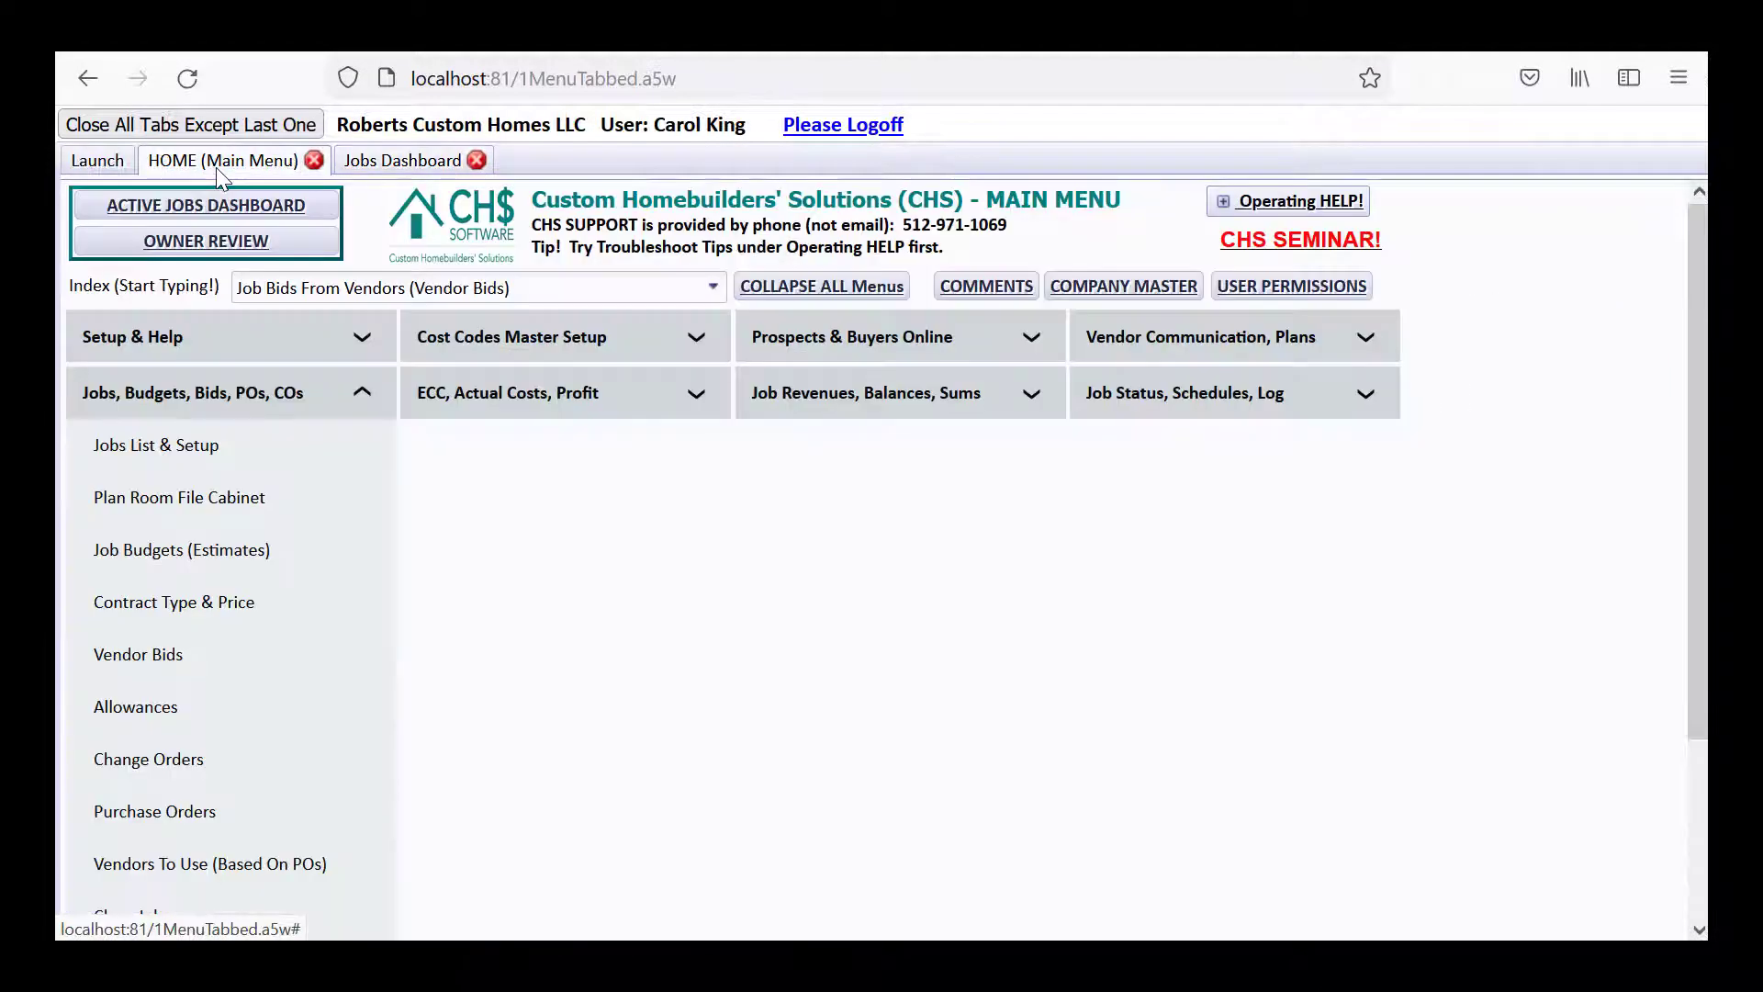
left_click(266, 395)
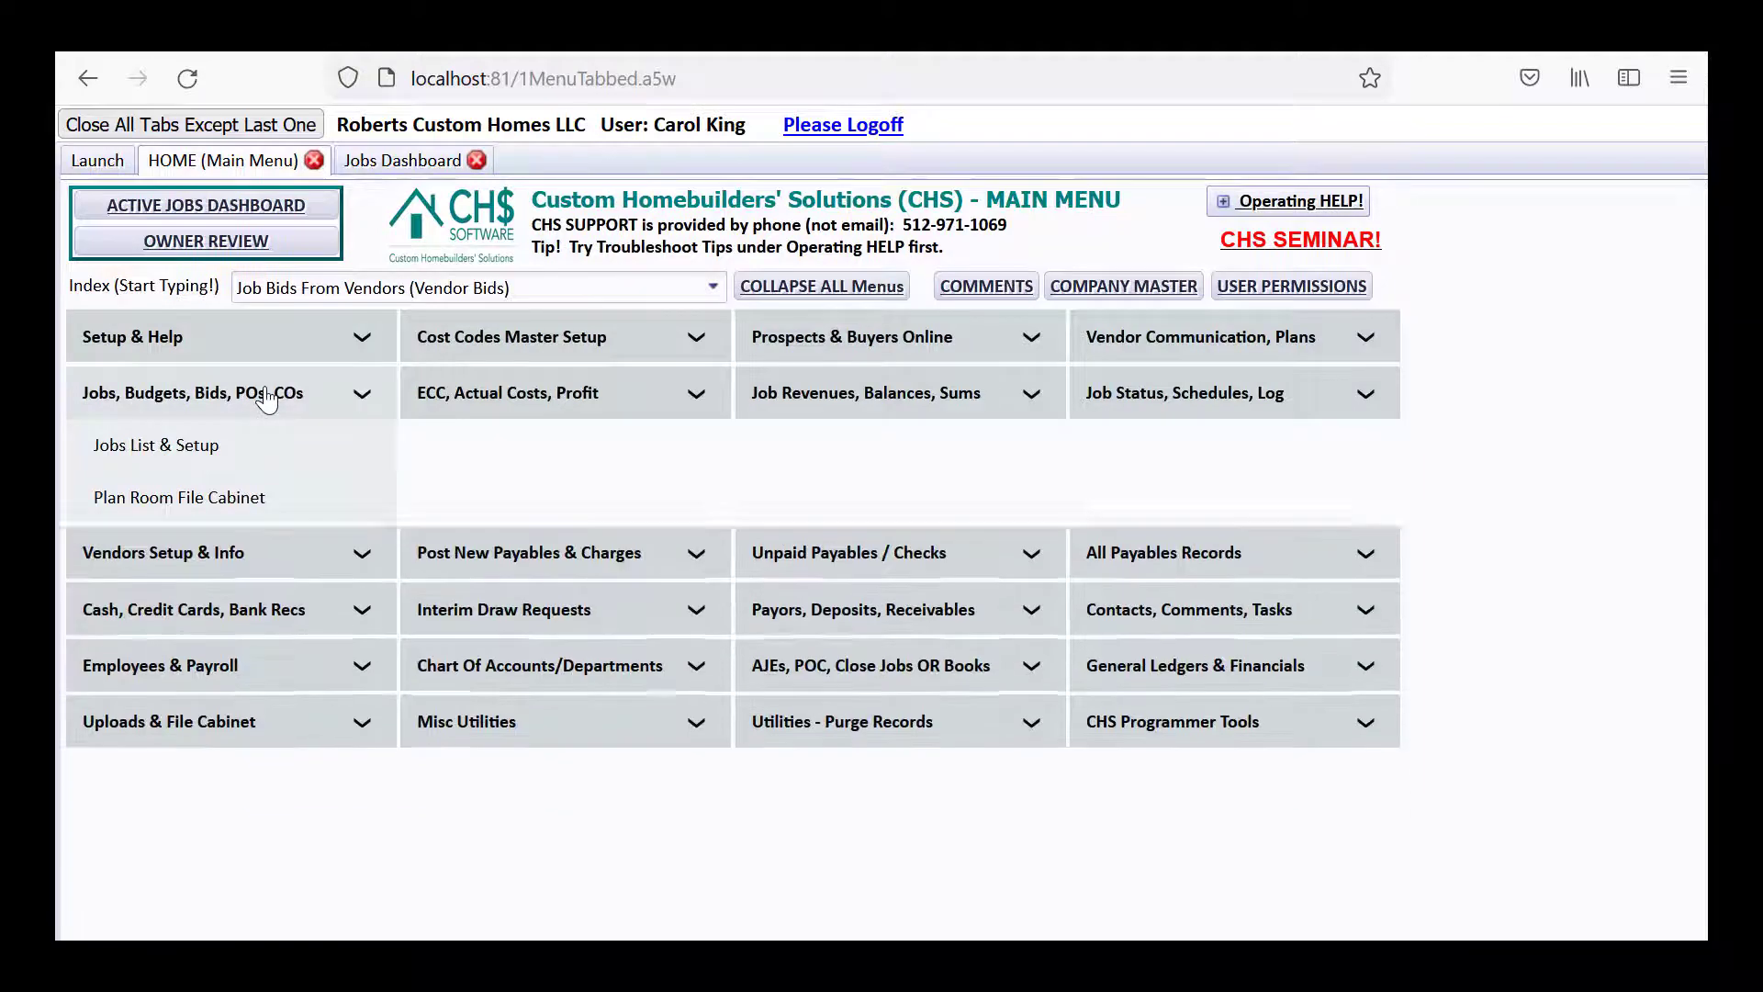
left_click(271, 452)
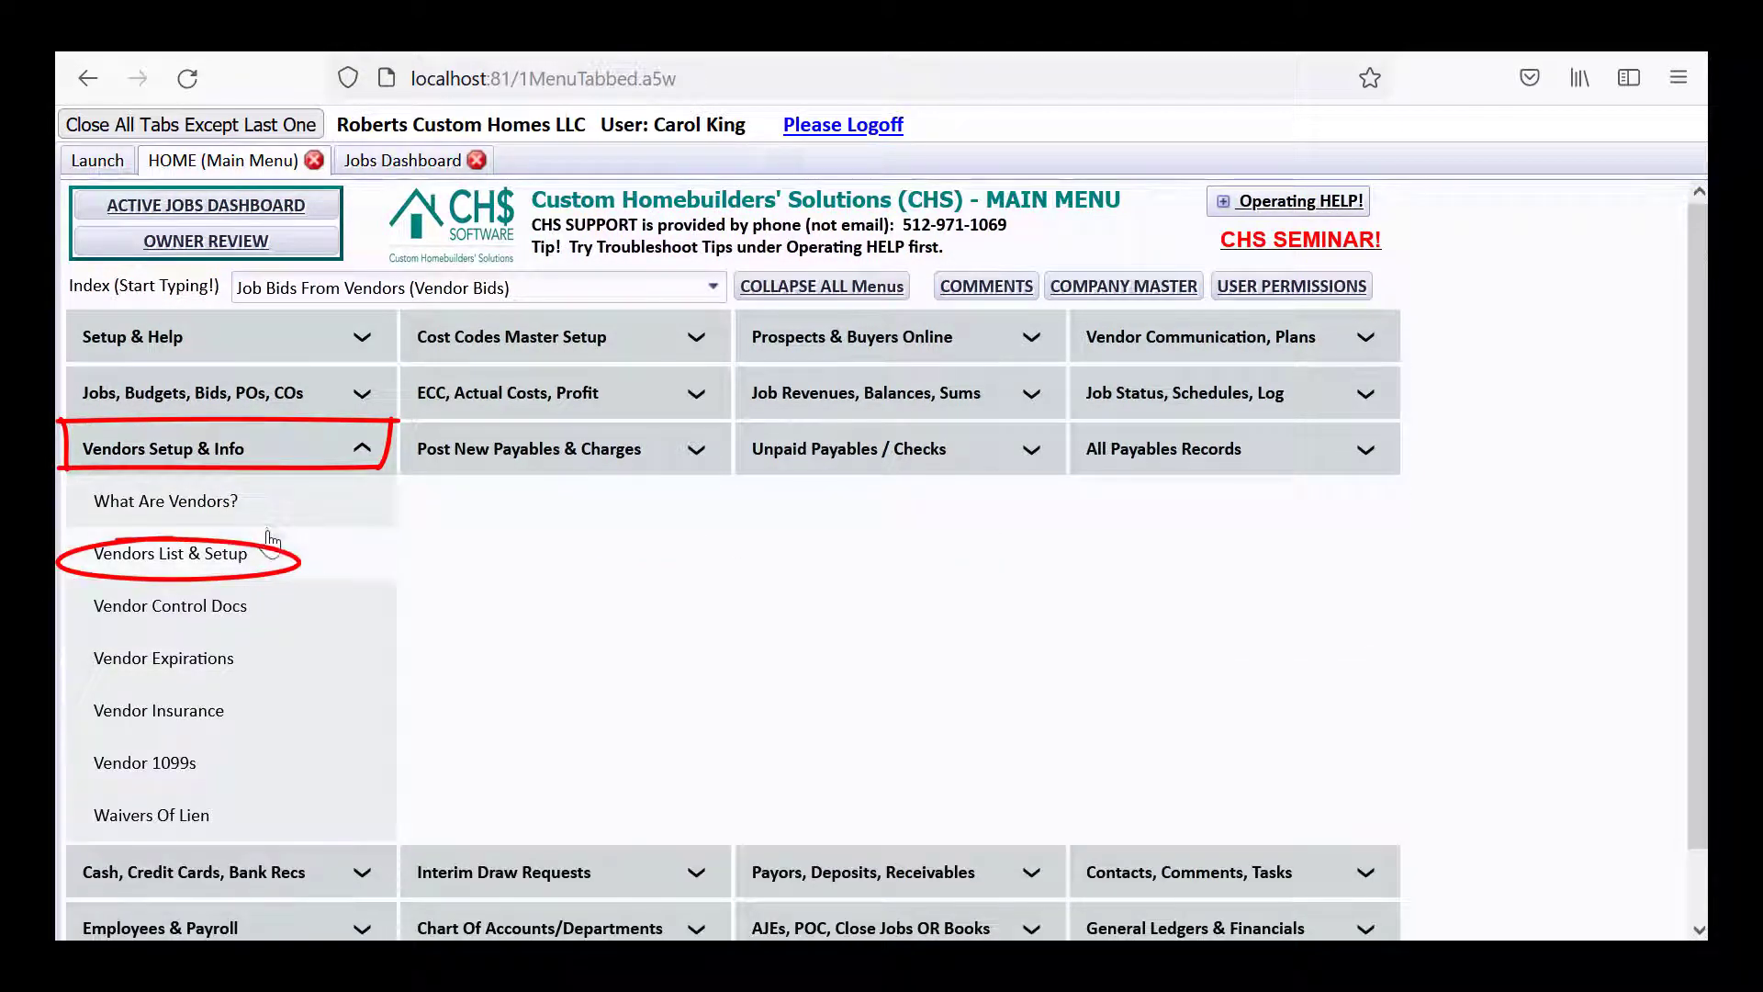
Open the FASHIONGLA vendor's edit form from the F vendors in Vendors List & Setup.
left_click(236, 556)
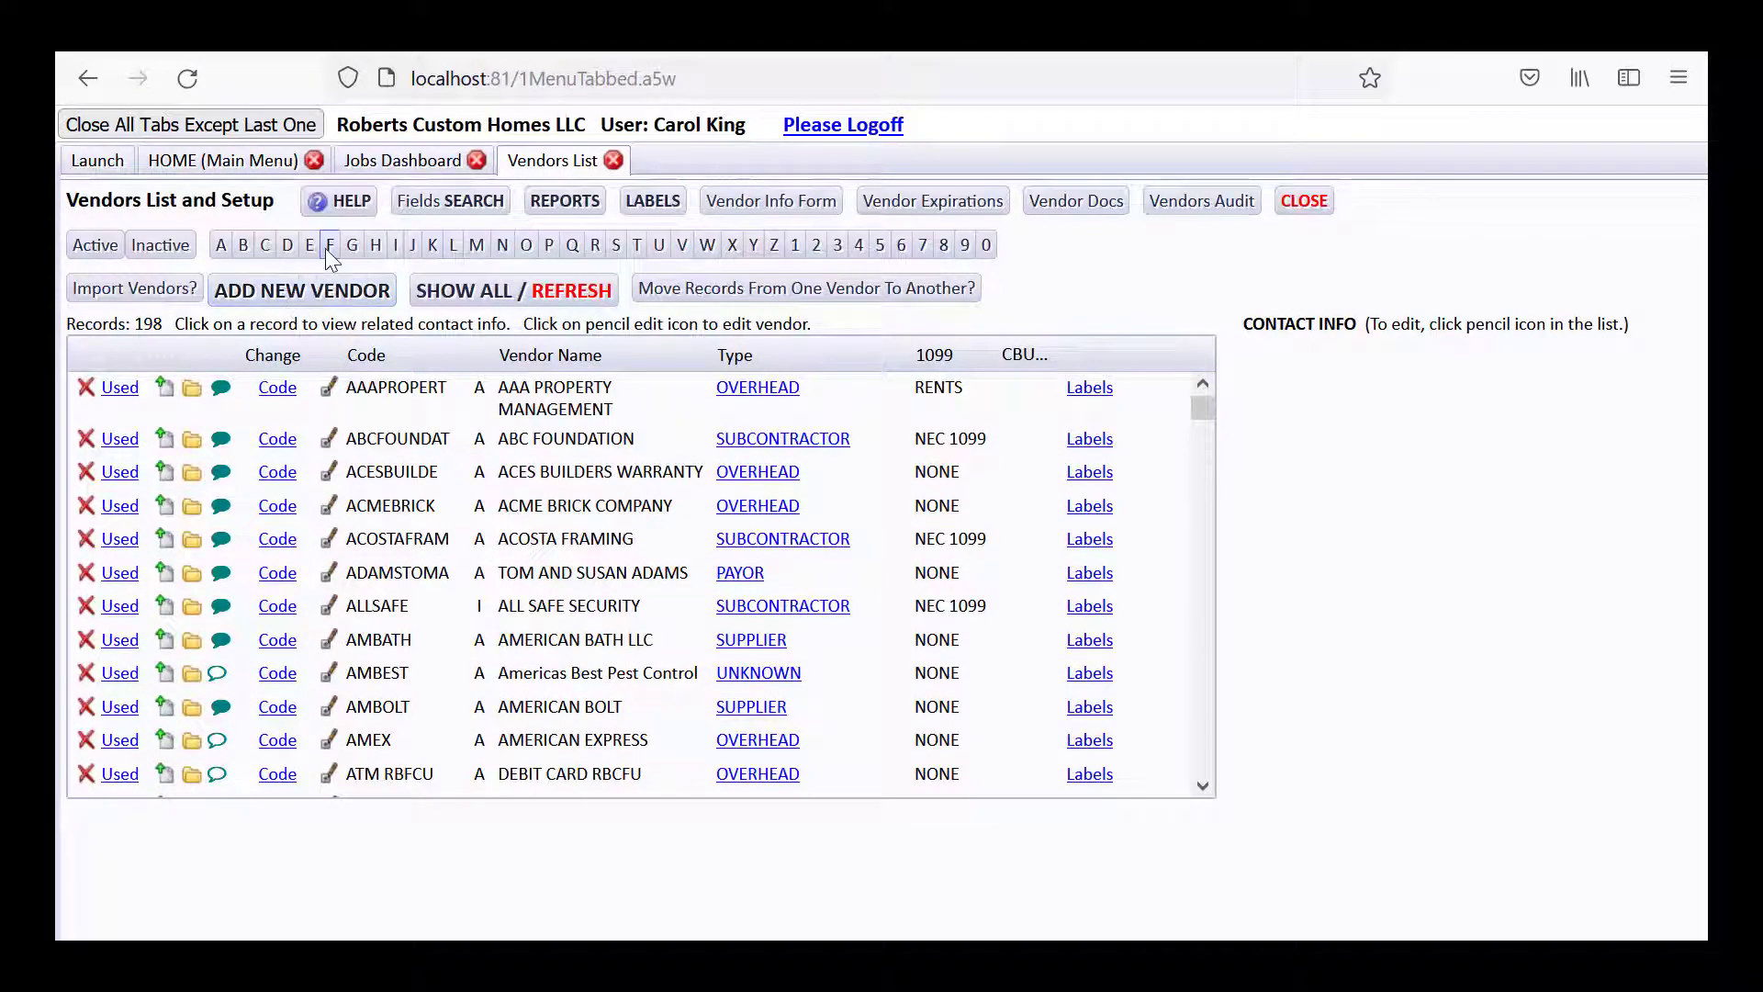
left_click(330, 246)
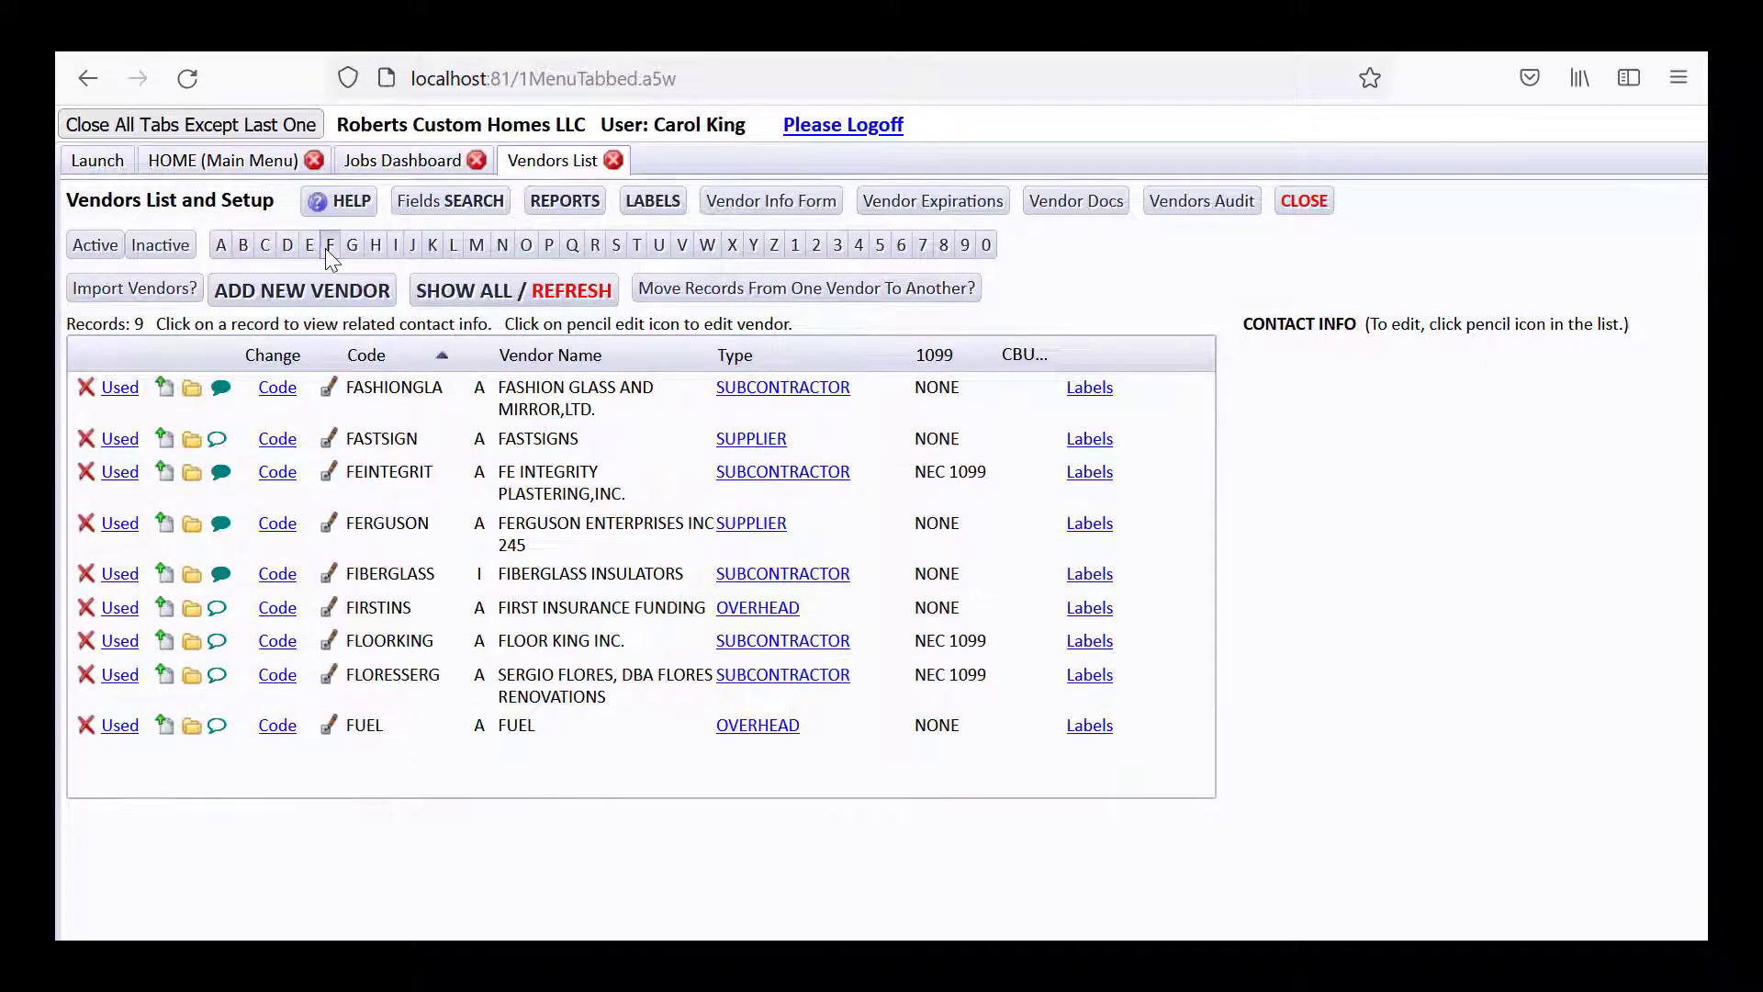
left_click(328, 395)
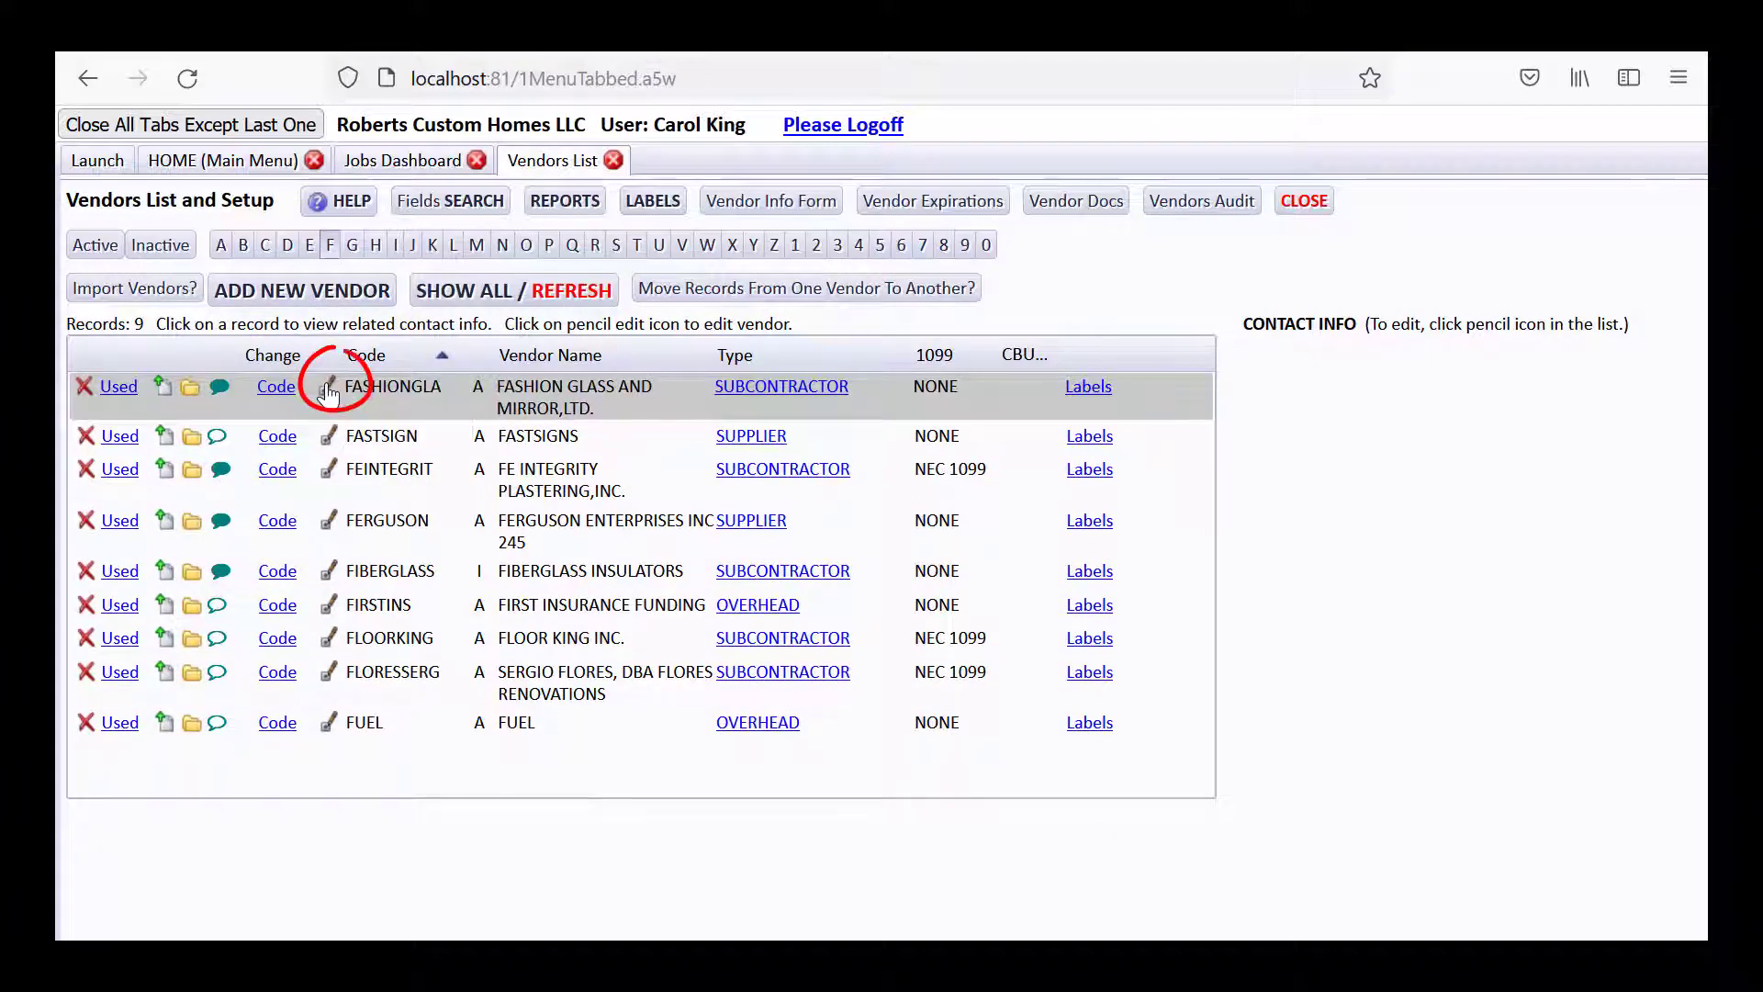
left_click(328, 392)
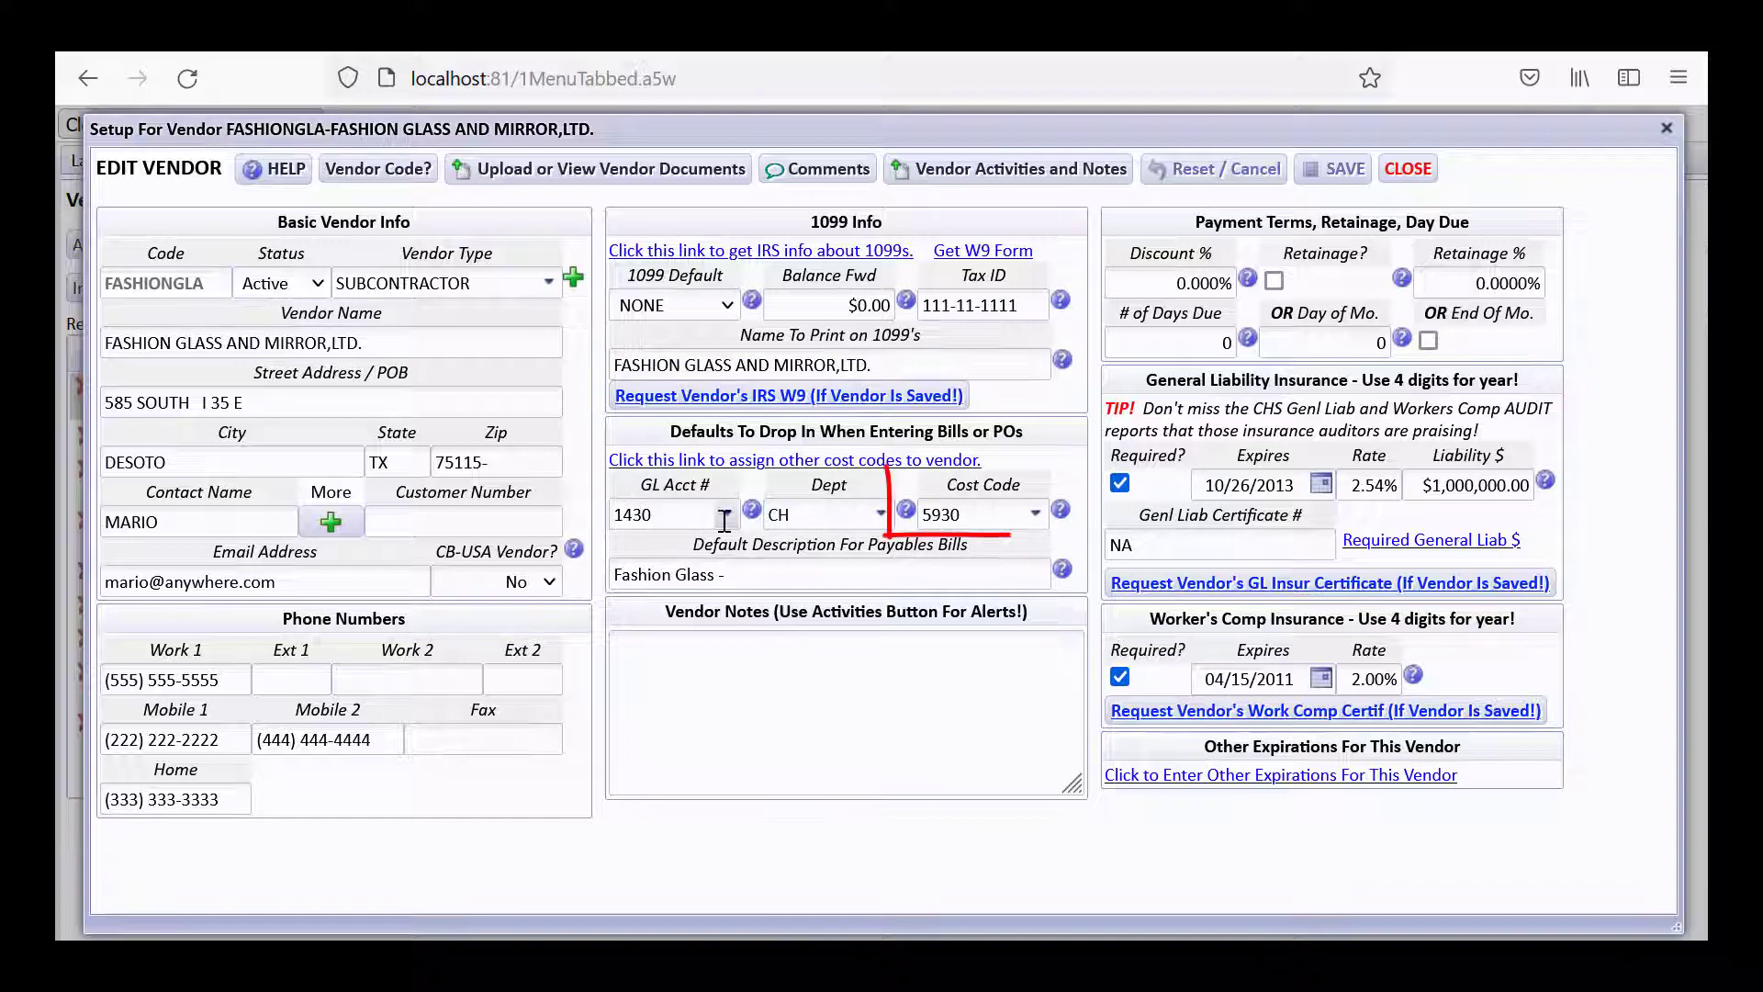
Check the default Cost Code dropdown (5930) and read its help note.
left_click(984, 517)
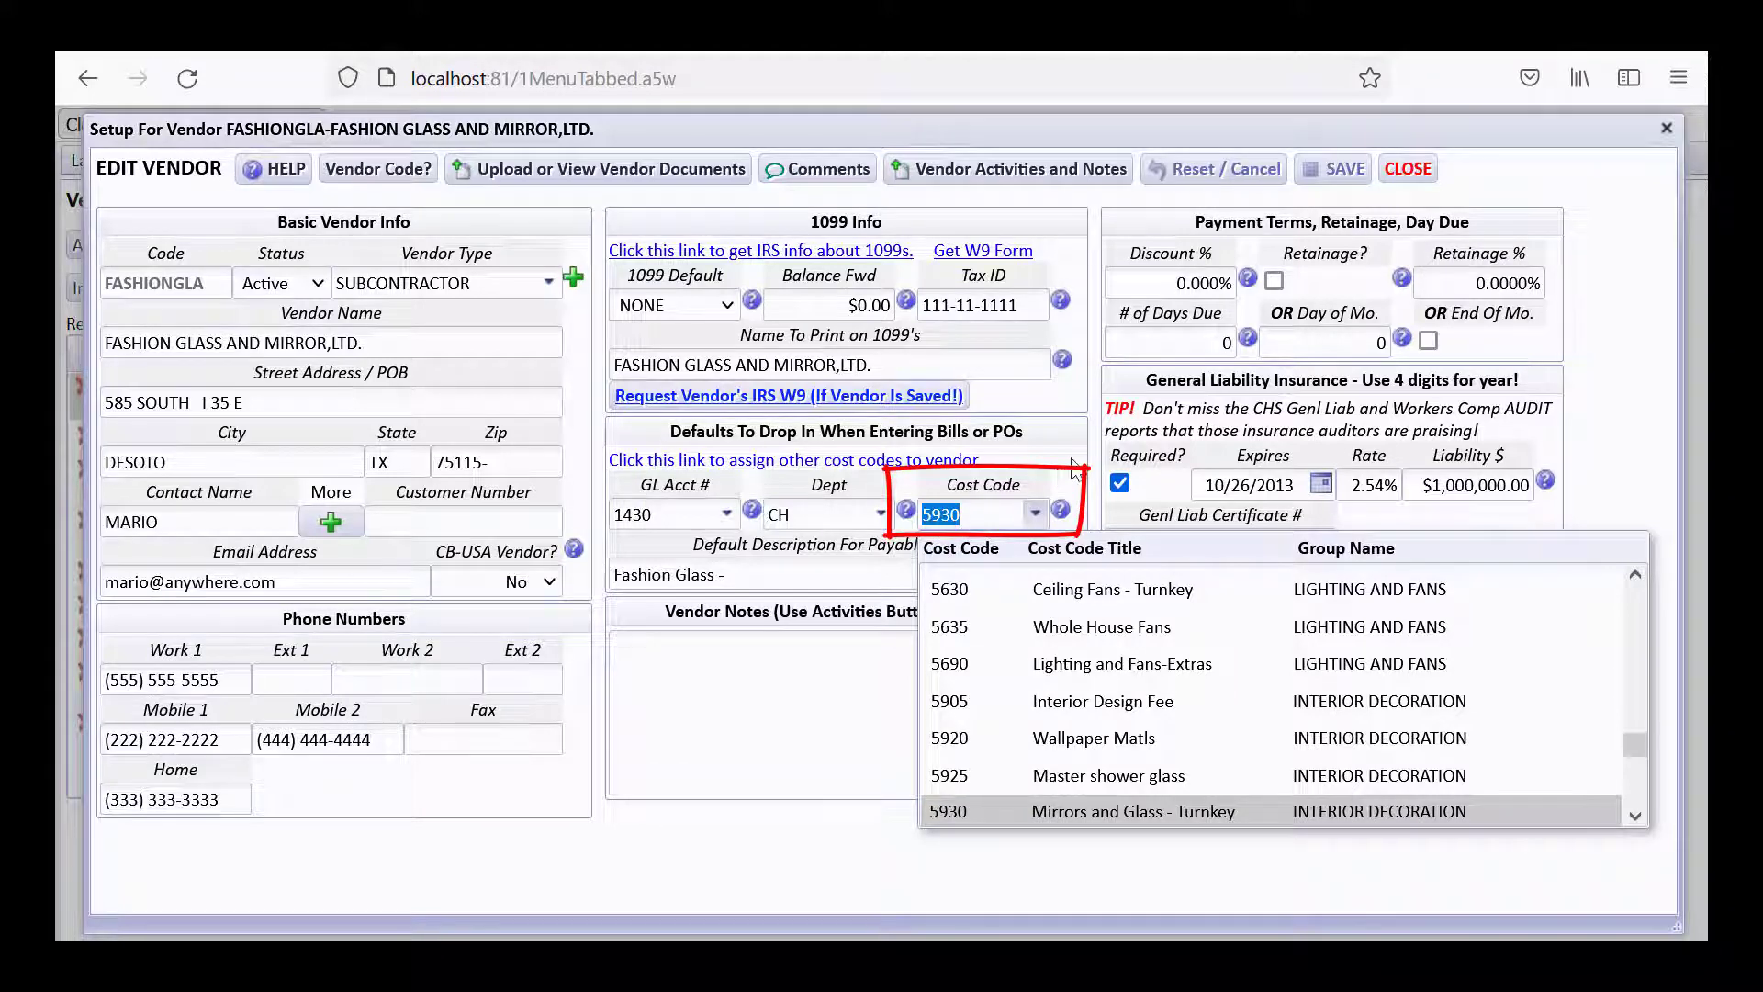
left_click(1058, 513)
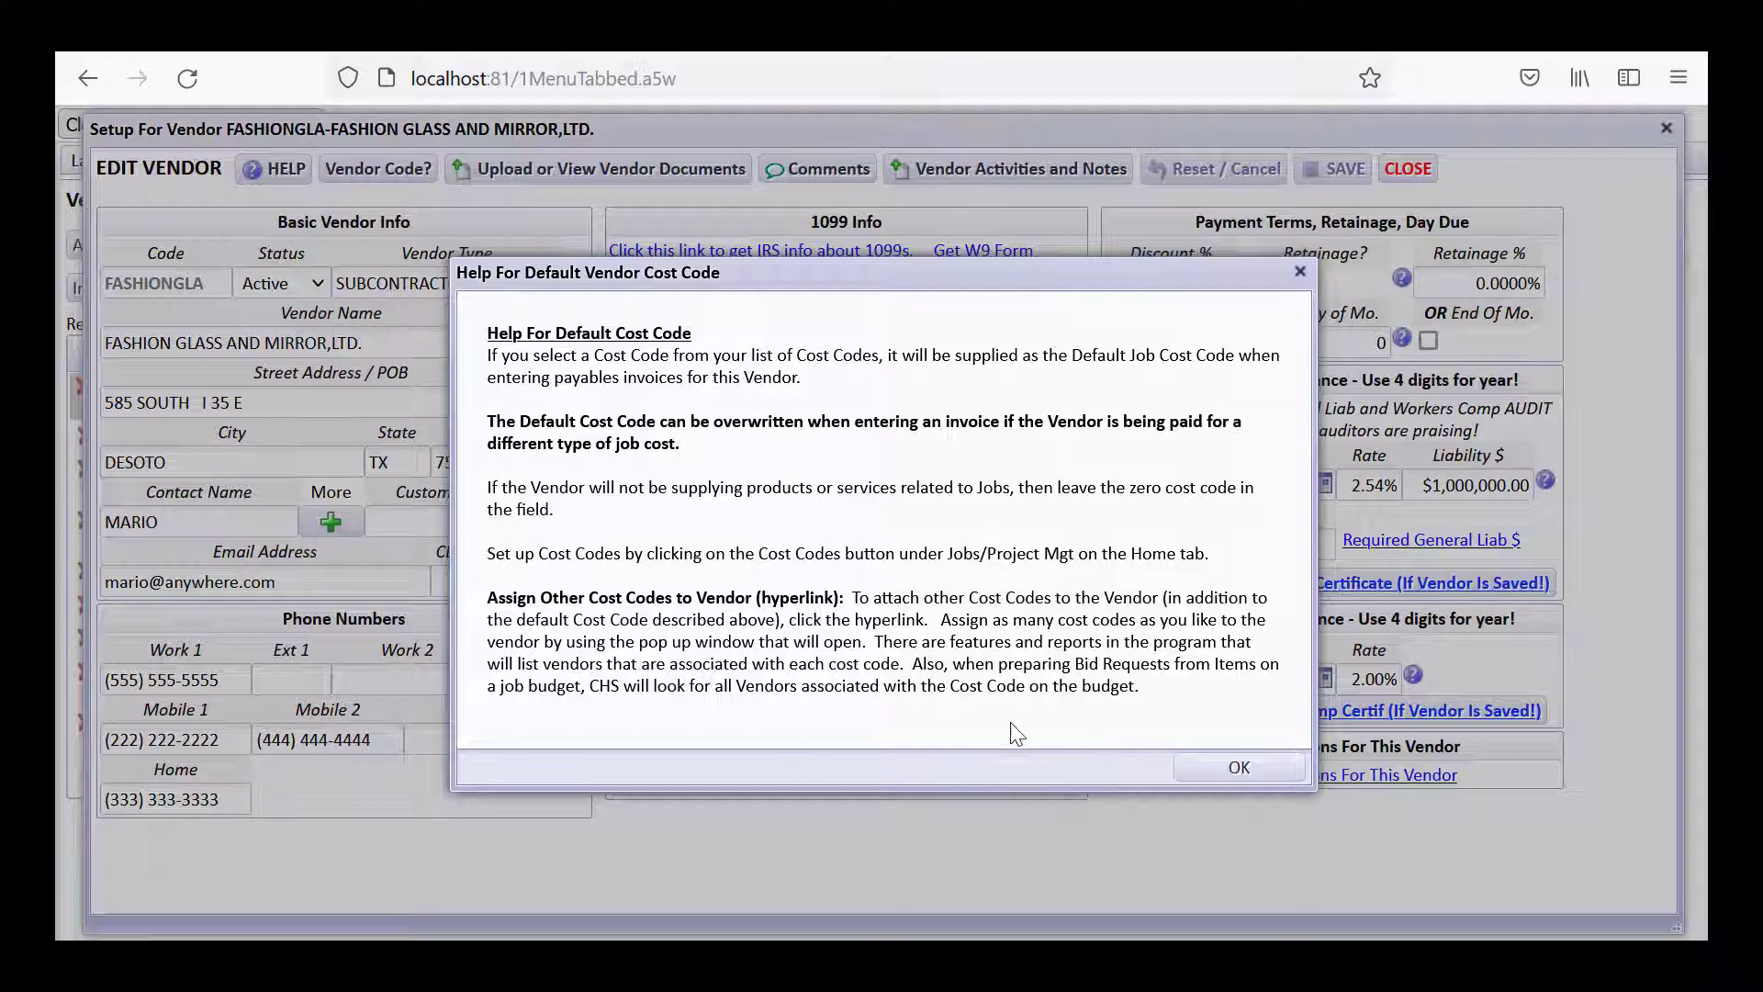
left_click(1240, 767)
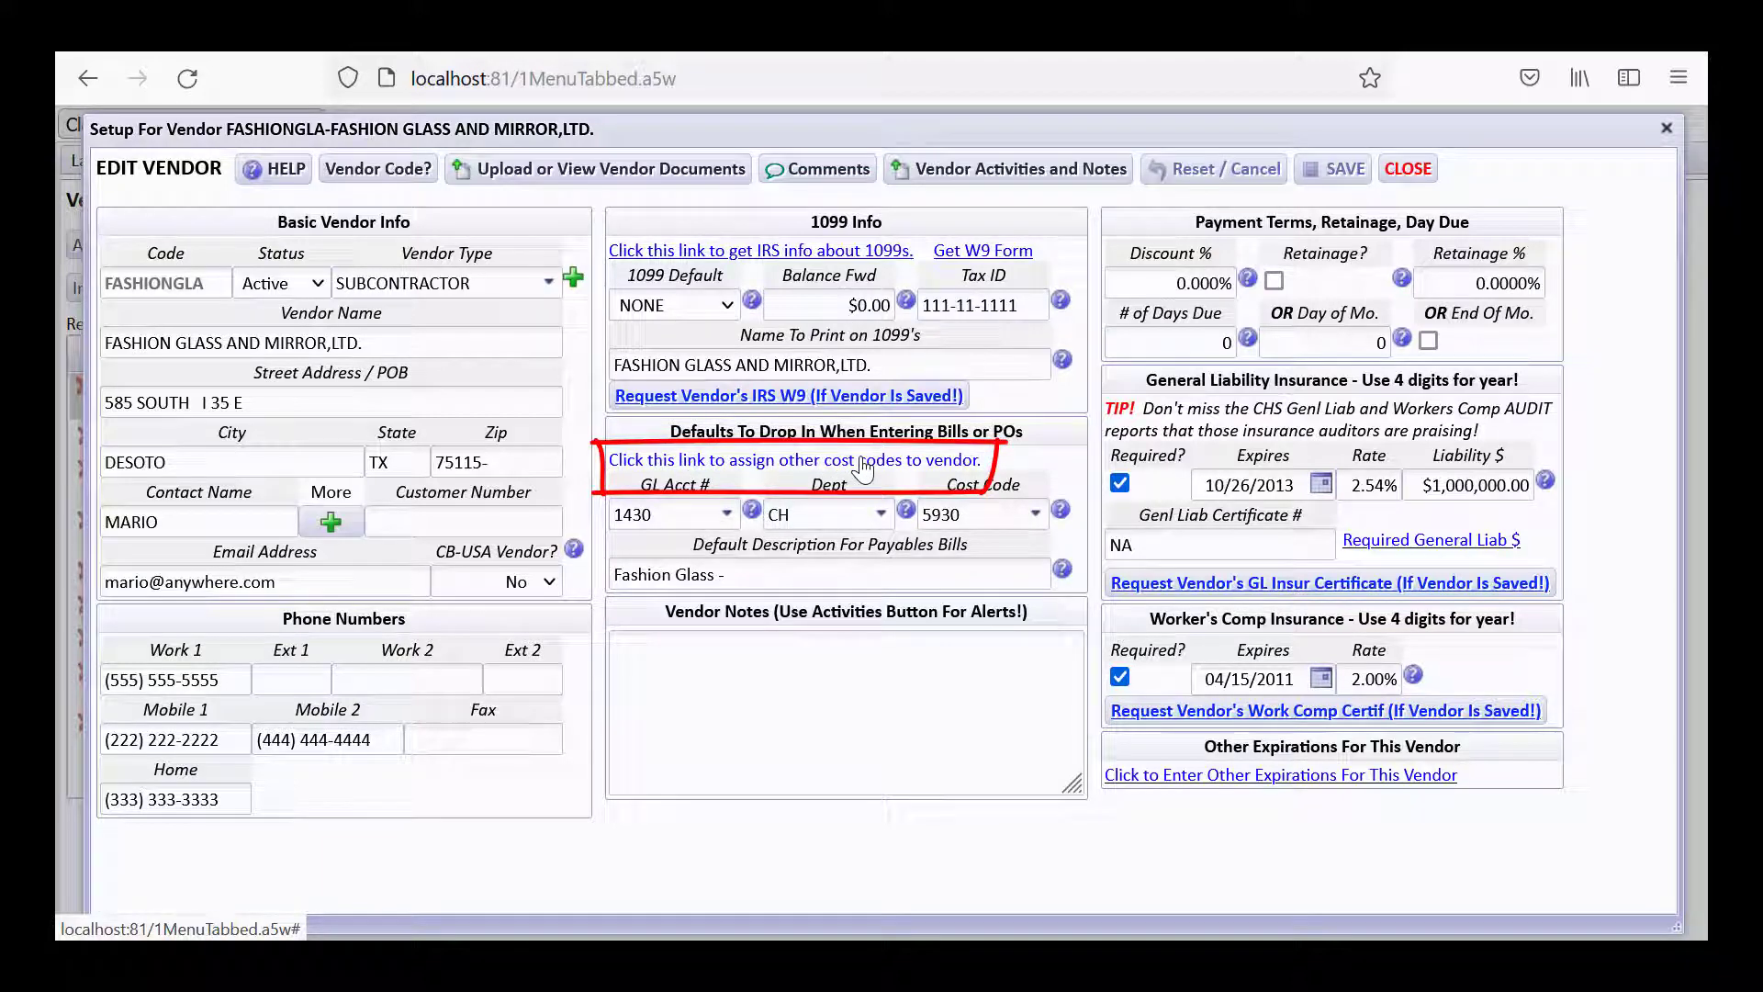
Review FASHIONGLA's four attached cost codes without adding one, then close the Edit Vendor form.
left_click(863, 469)
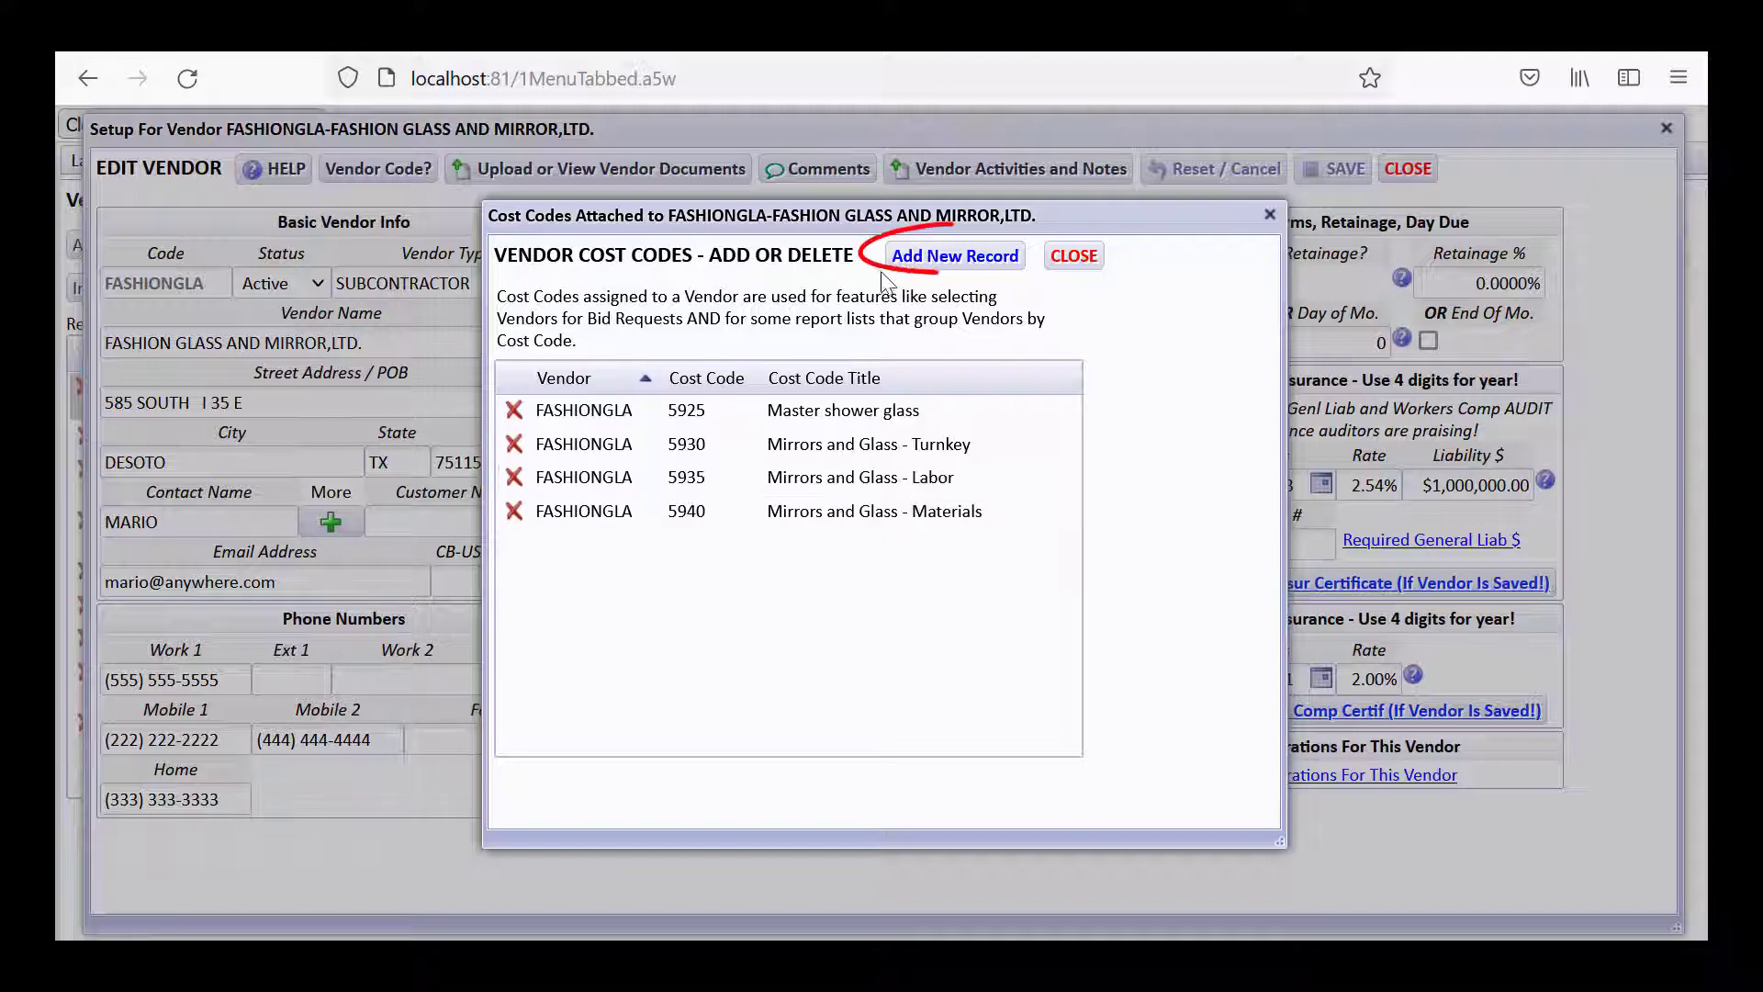
left_click(918, 257)
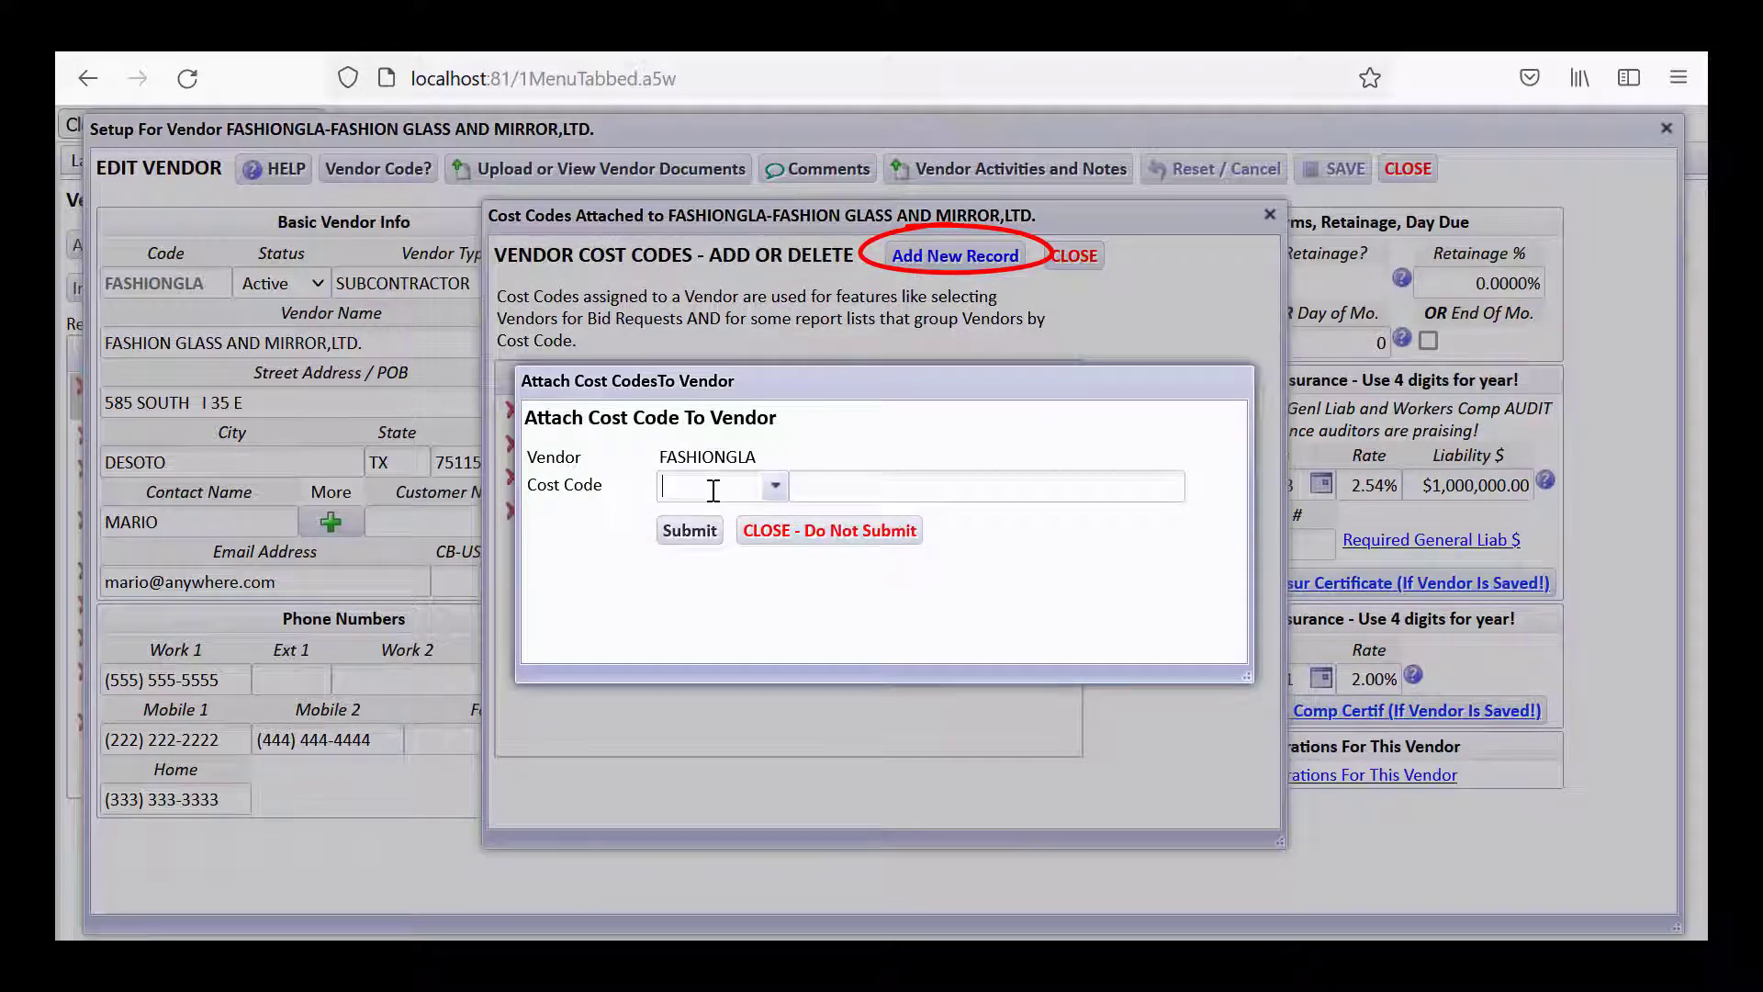
left_click(790, 533)
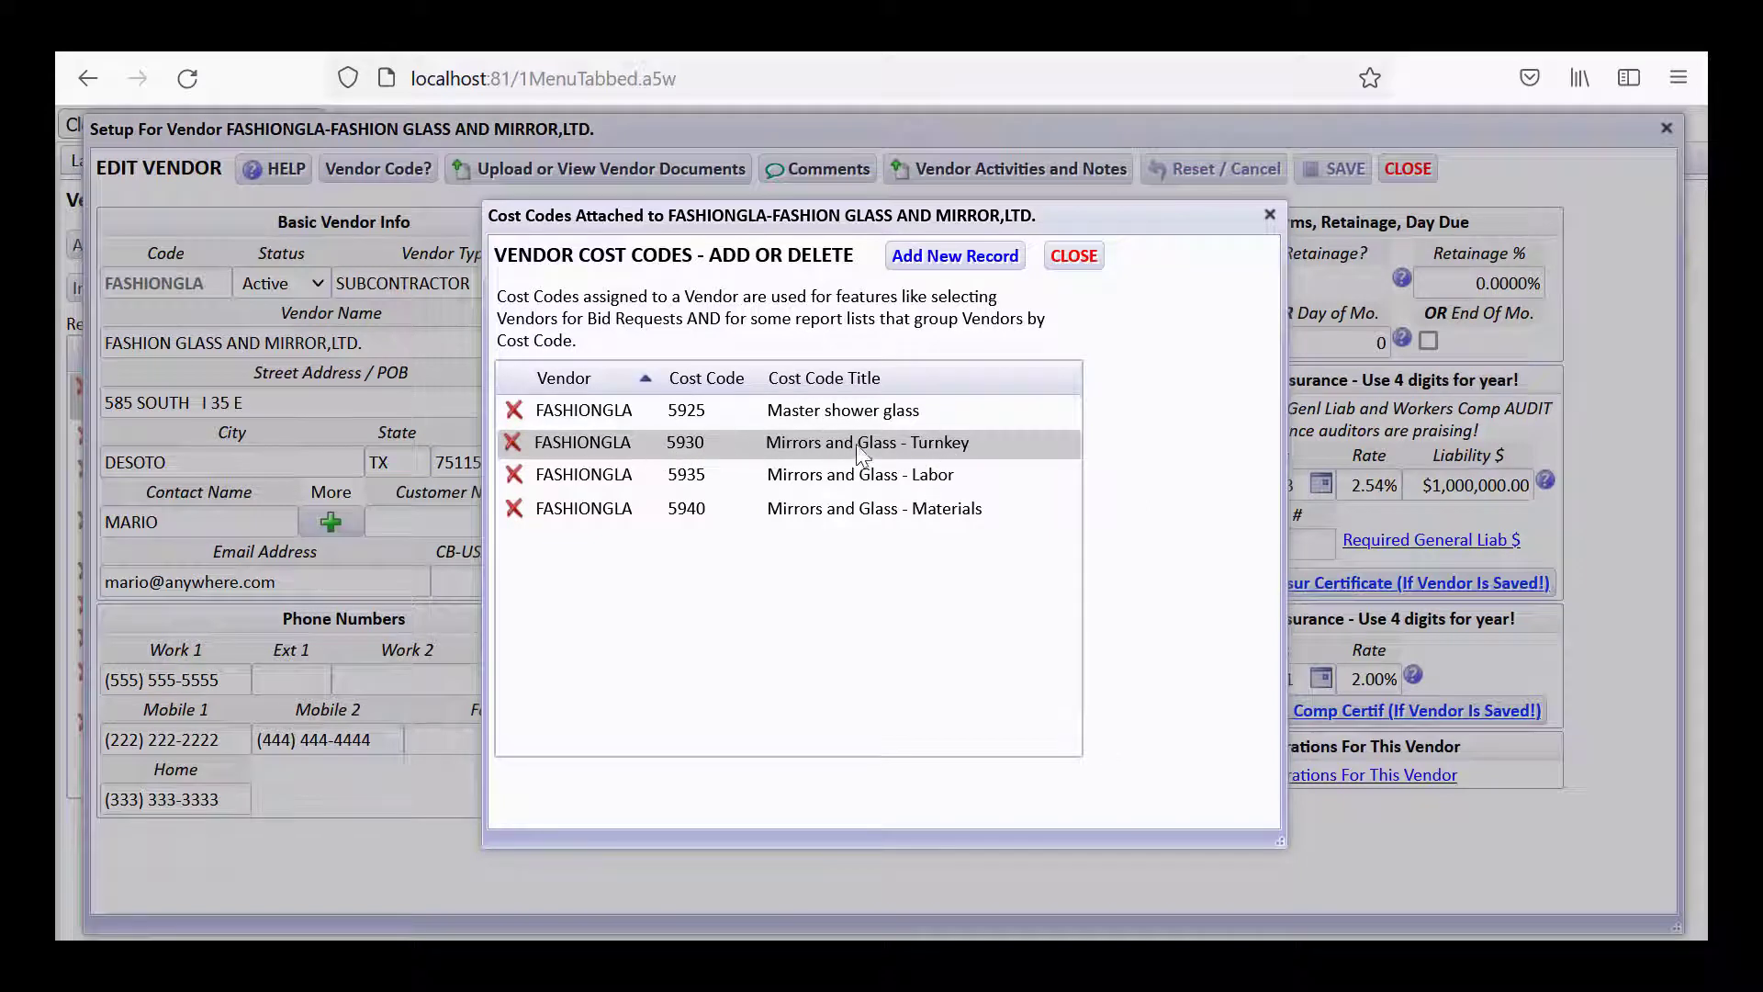
left_click(1068, 259)
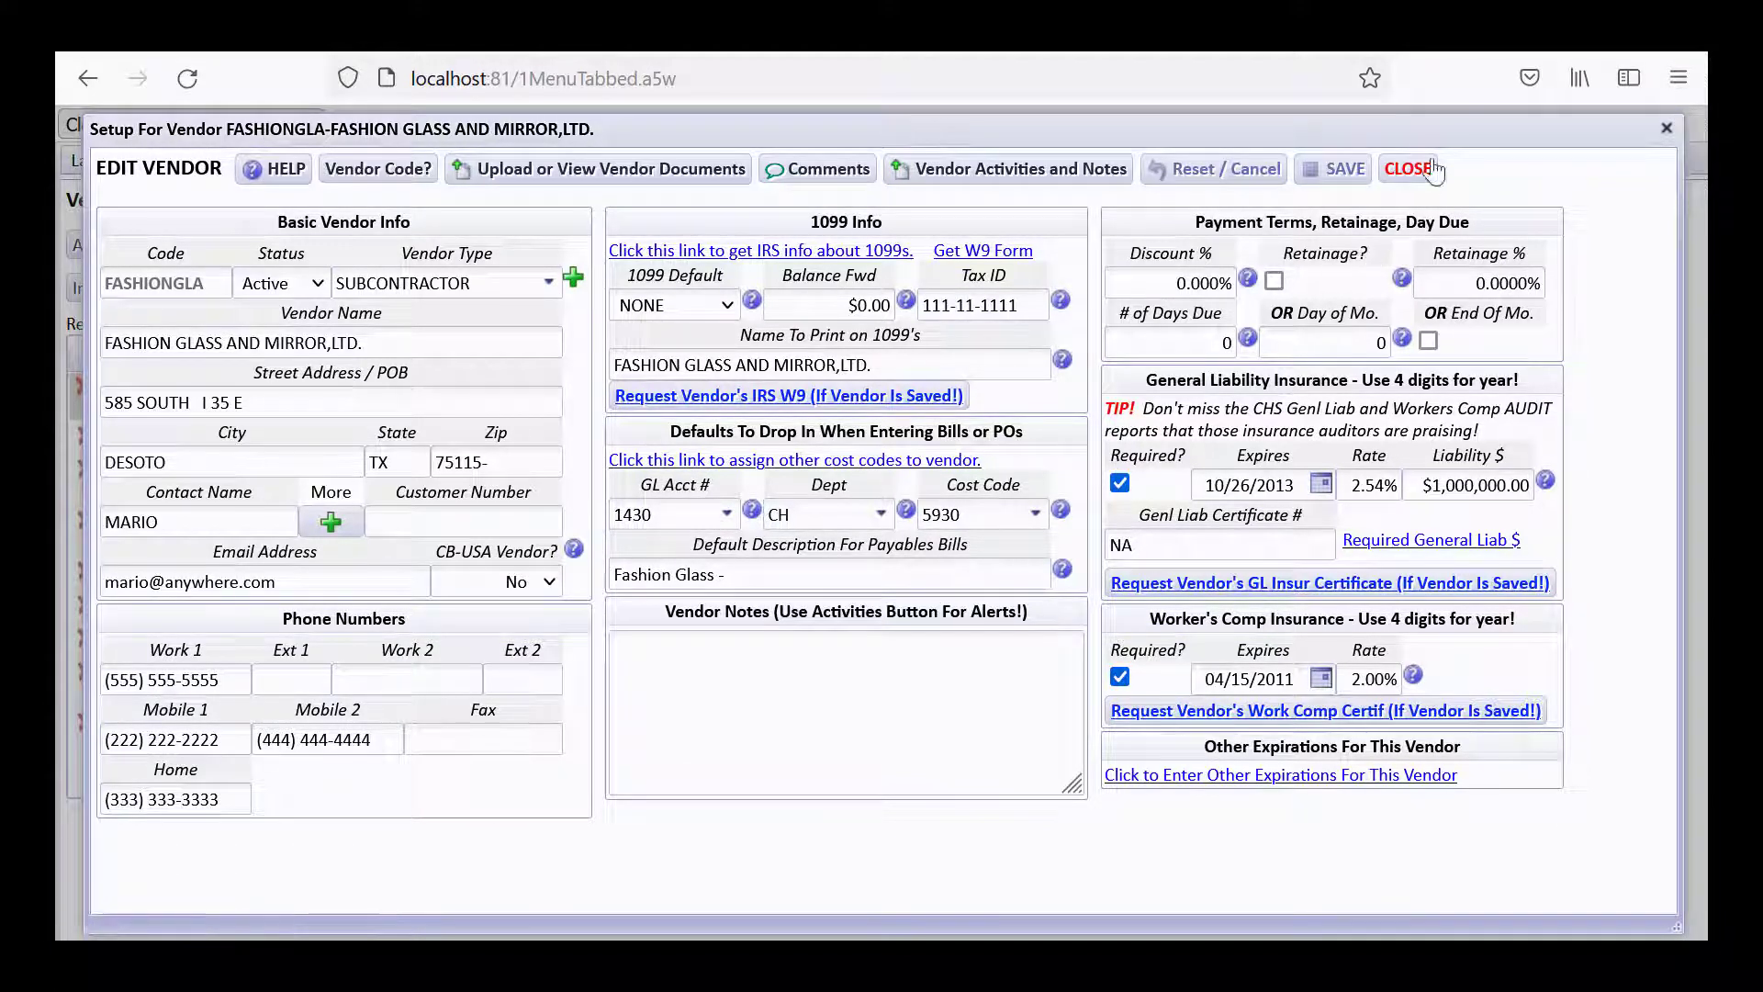
left_click(1408, 170)
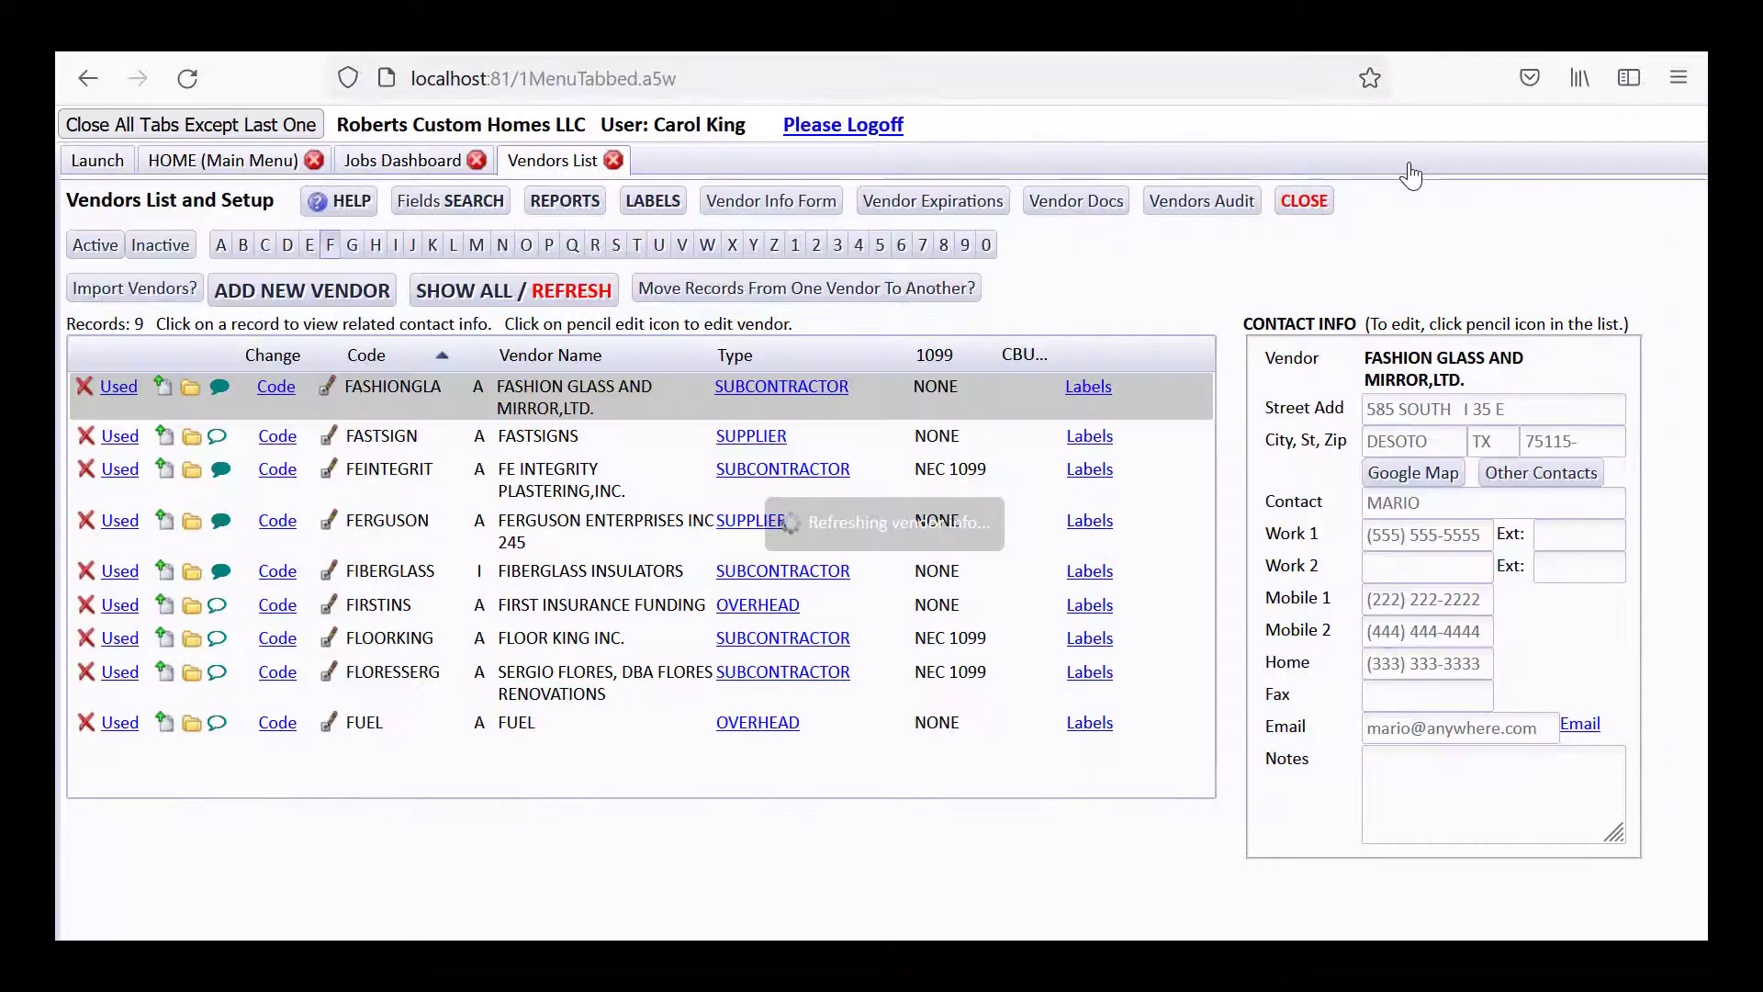
Close the Vendors List and reopen SMITHJOHN's bids list, scrolling to the 2105-Slab Contract bids.
left_click(1281, 203)
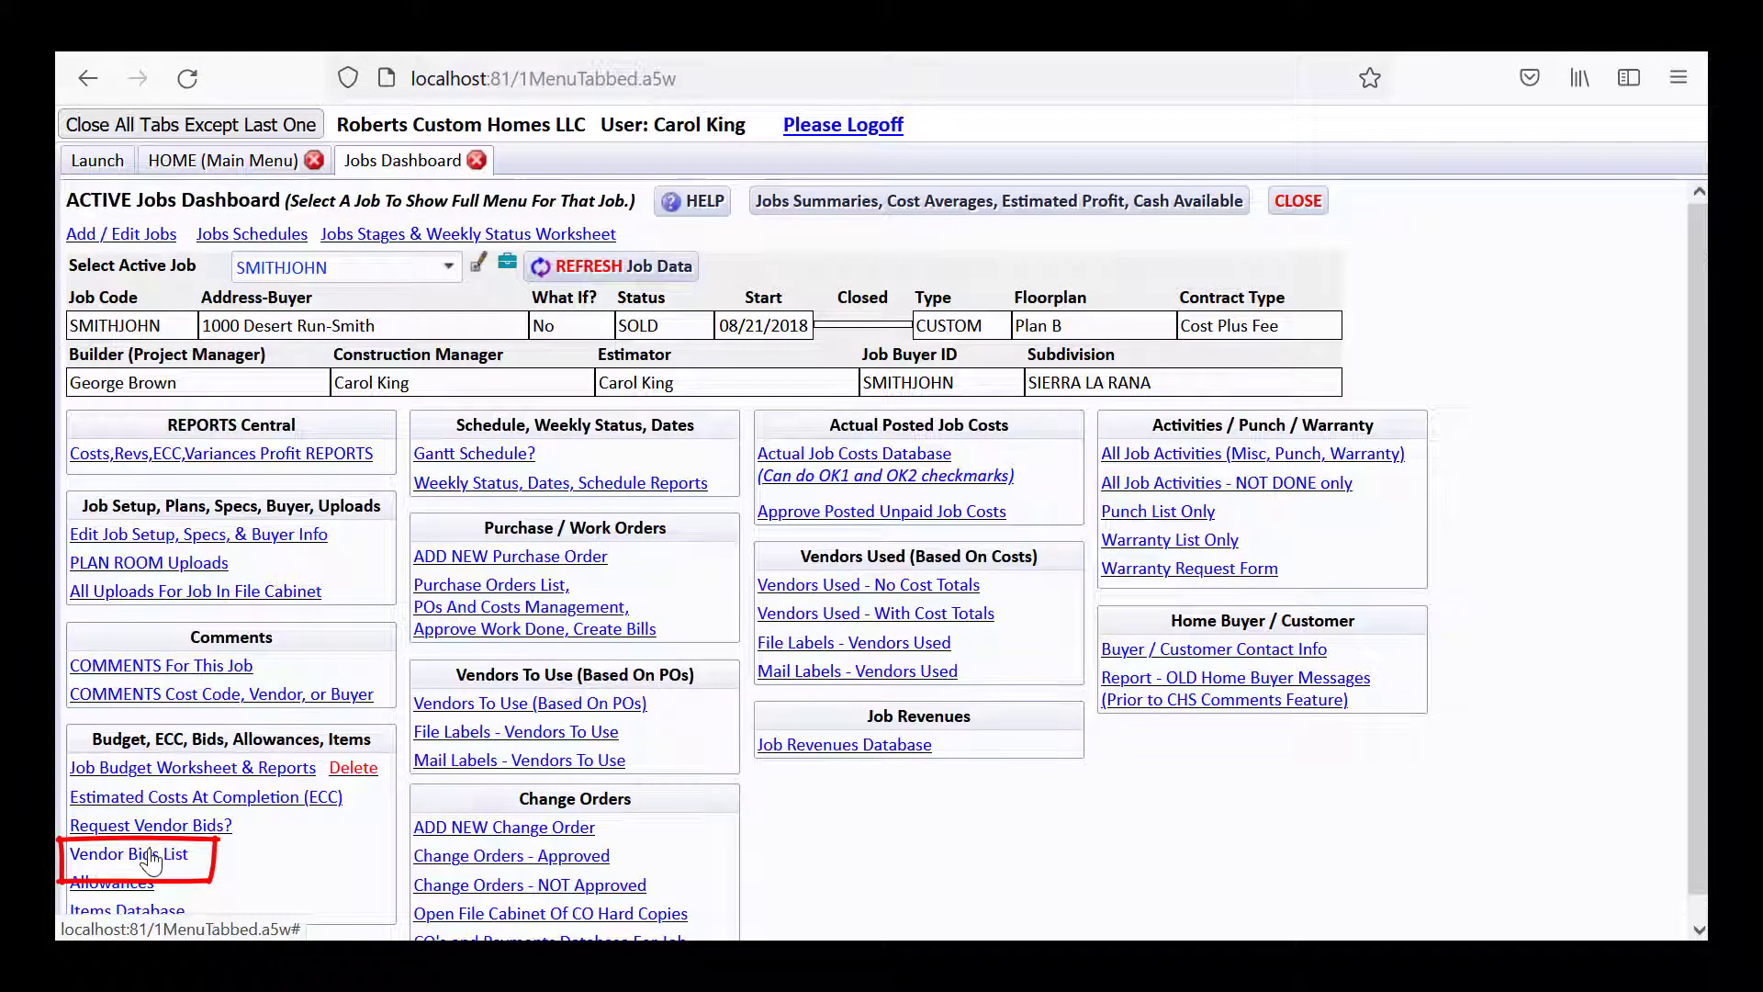
left_click(150, 856)
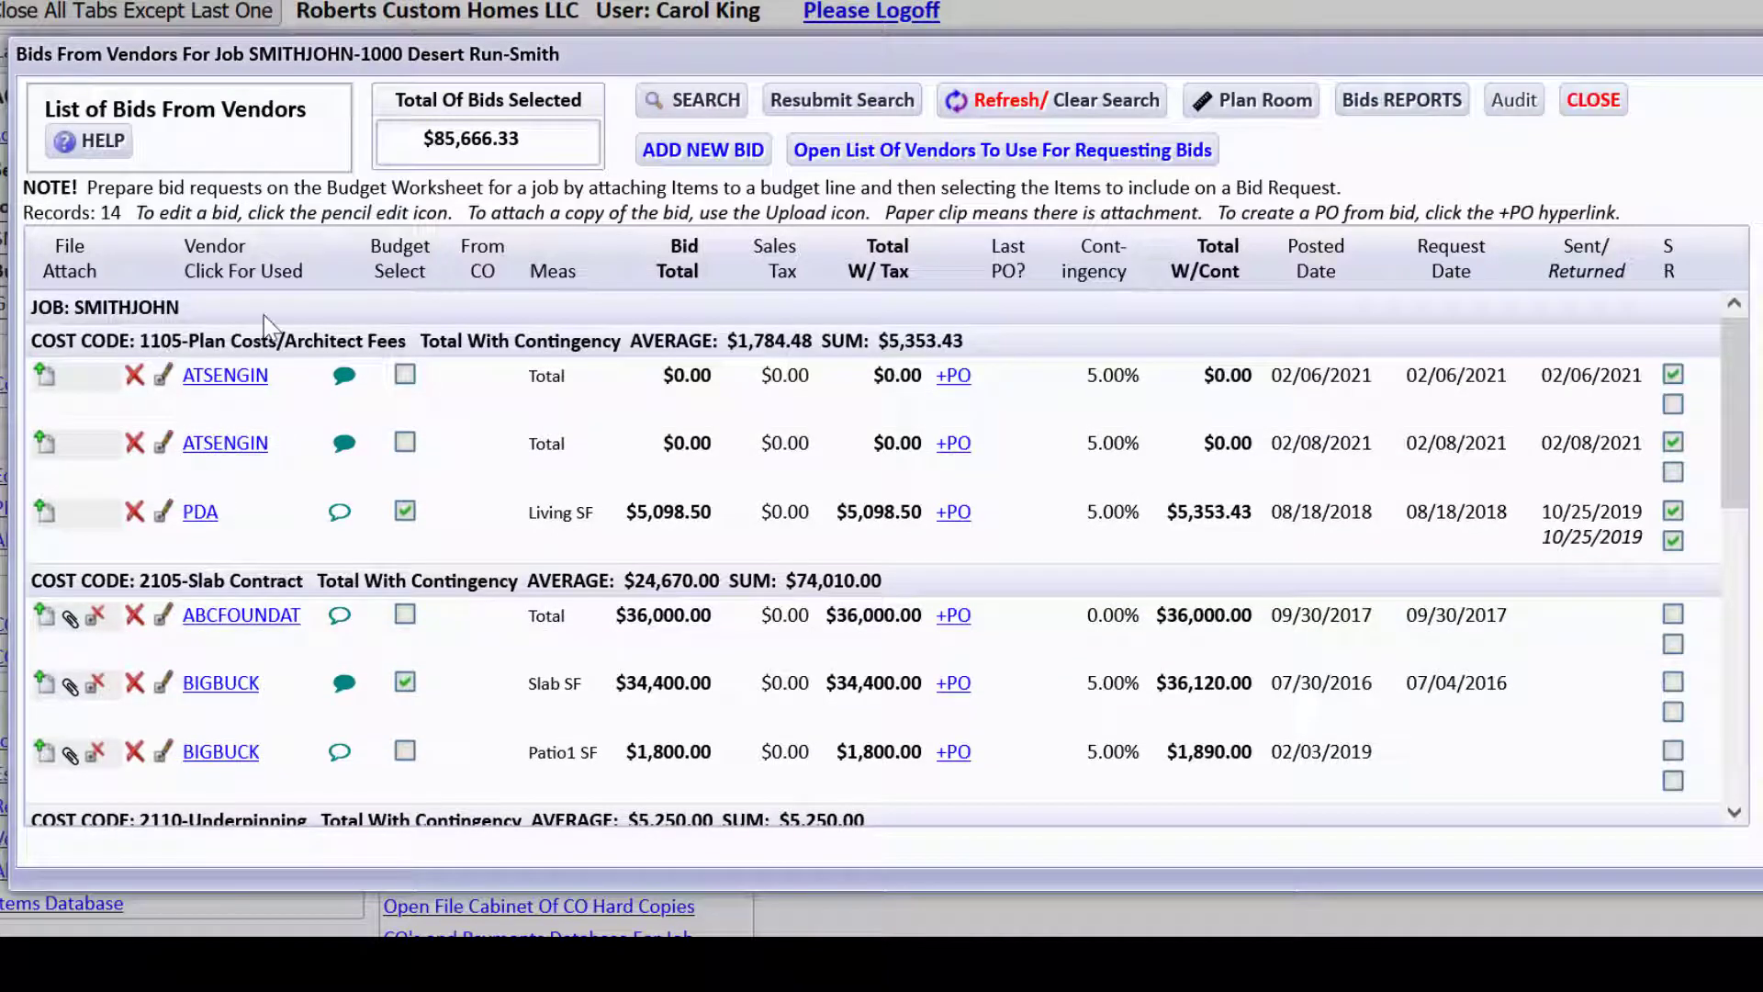
left_click_drag(1724, 463, 1721, 541)
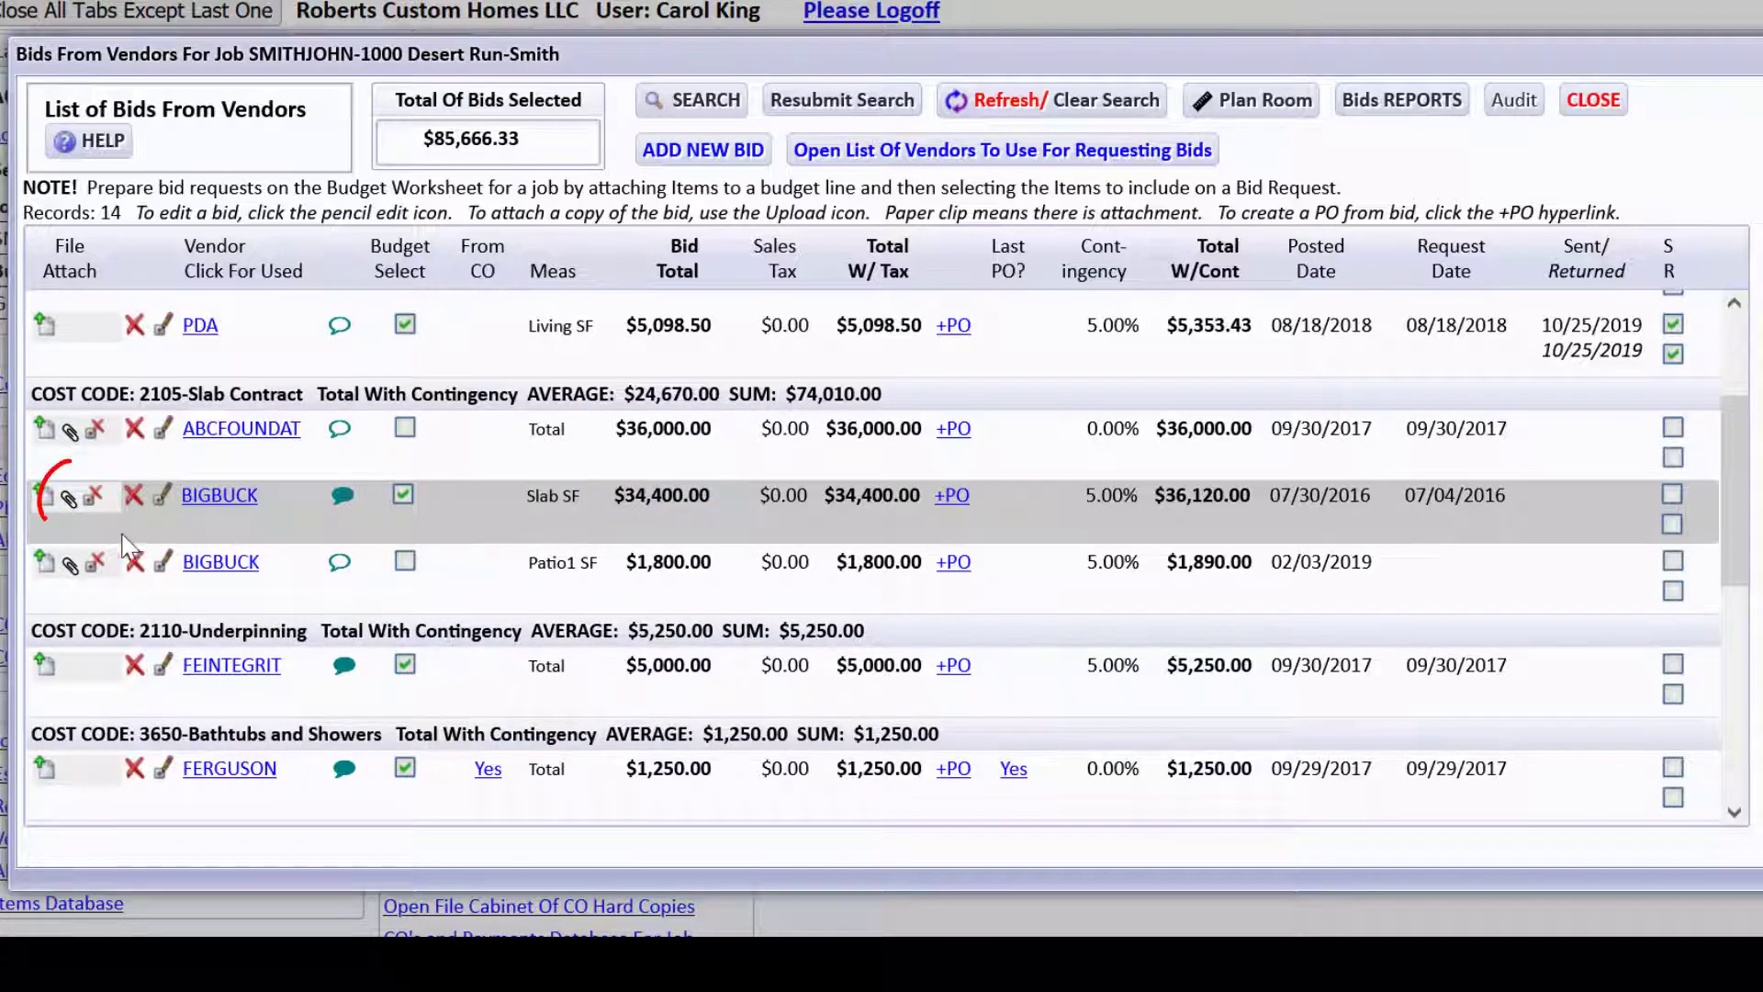
left_click(69, 499)
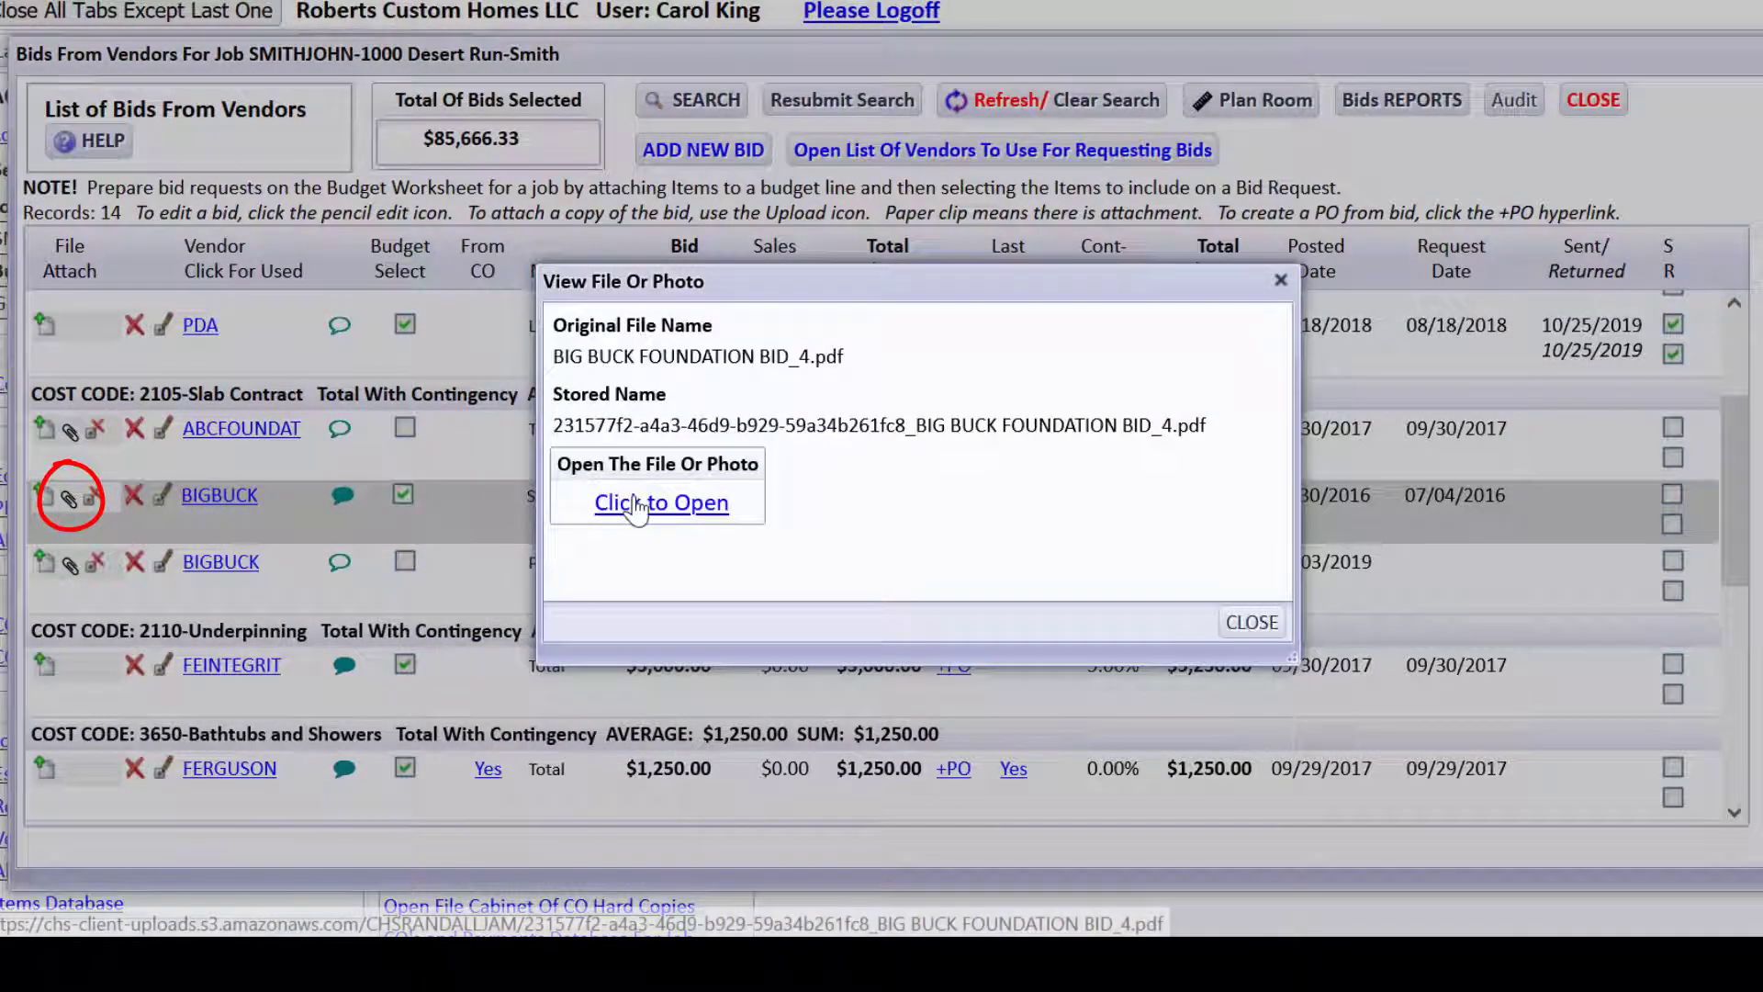
left_click(636, 504)
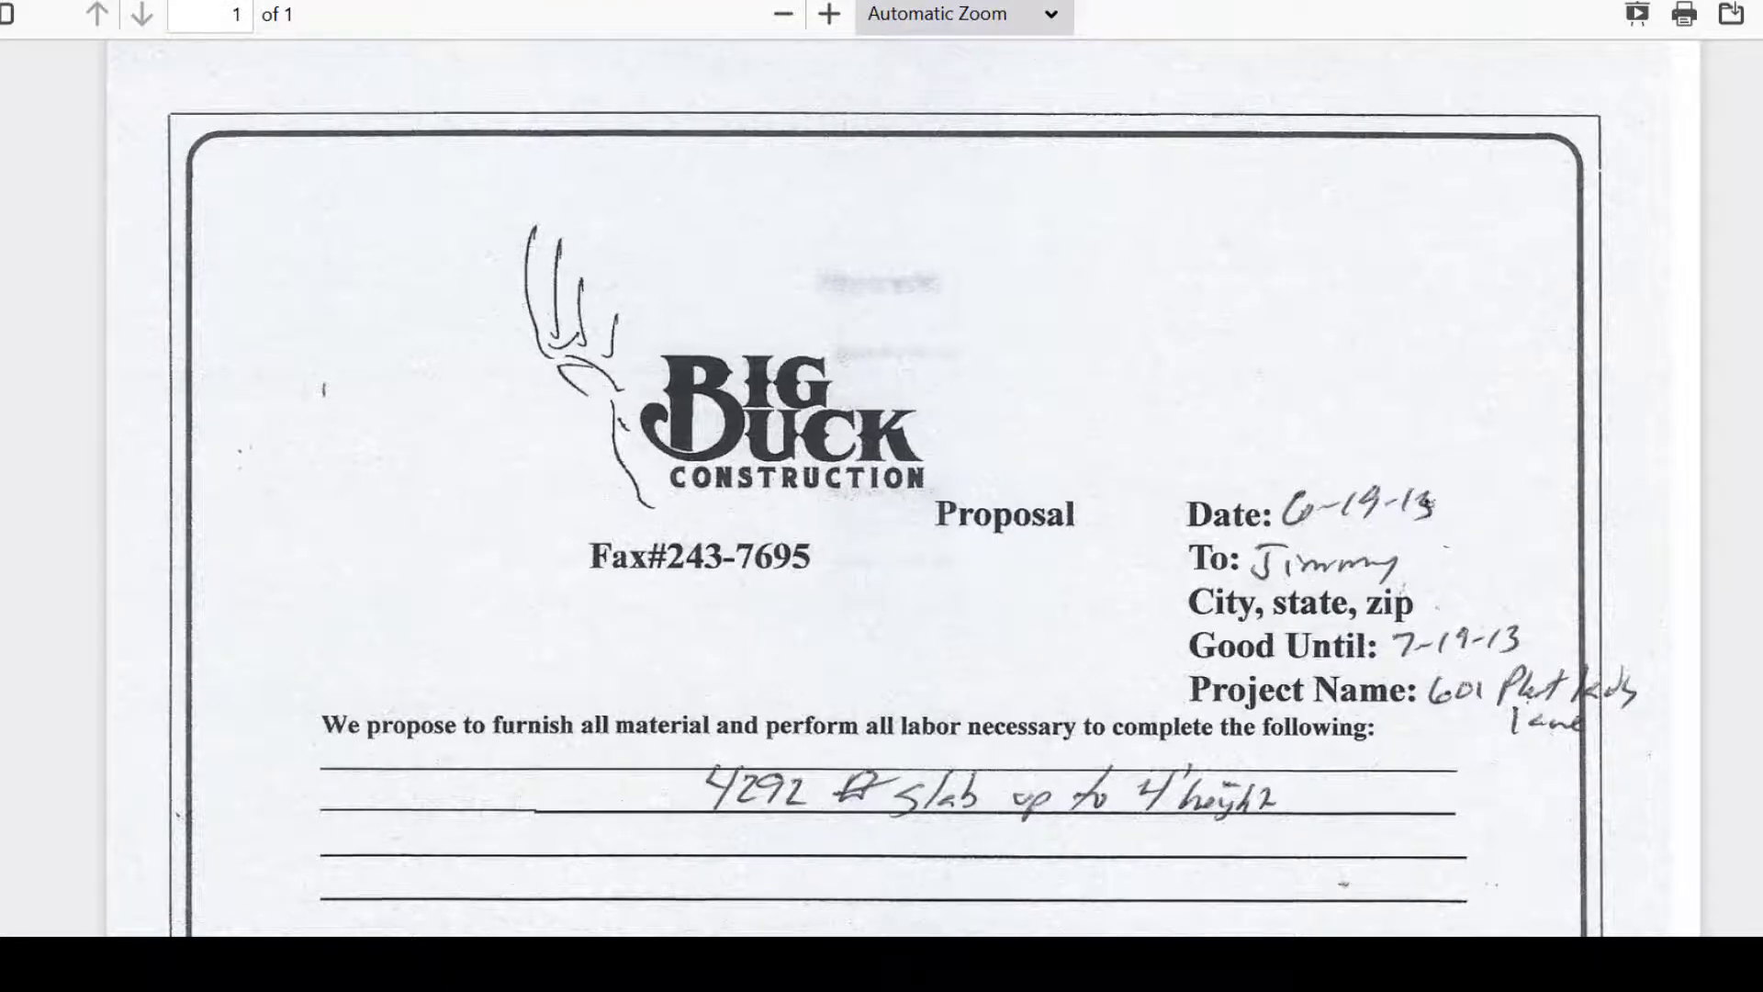
scroll(787, 452, "down", 5)
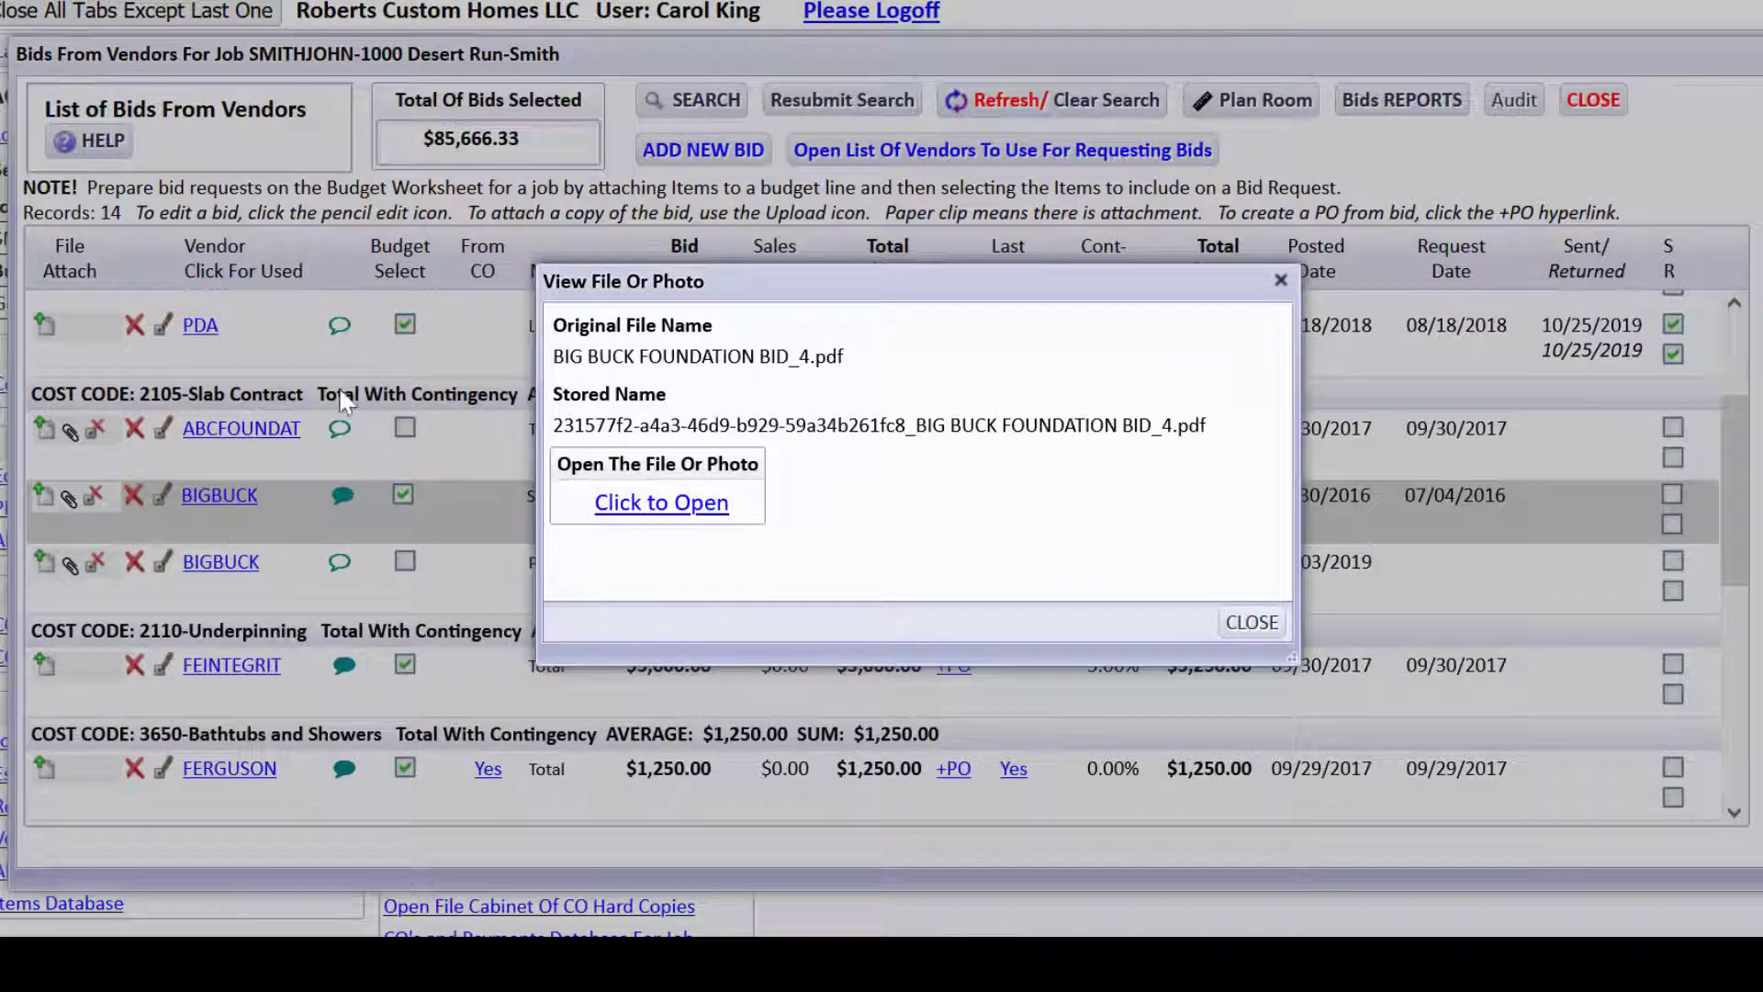
left_click(1250, 622)
left_click(401, 496)
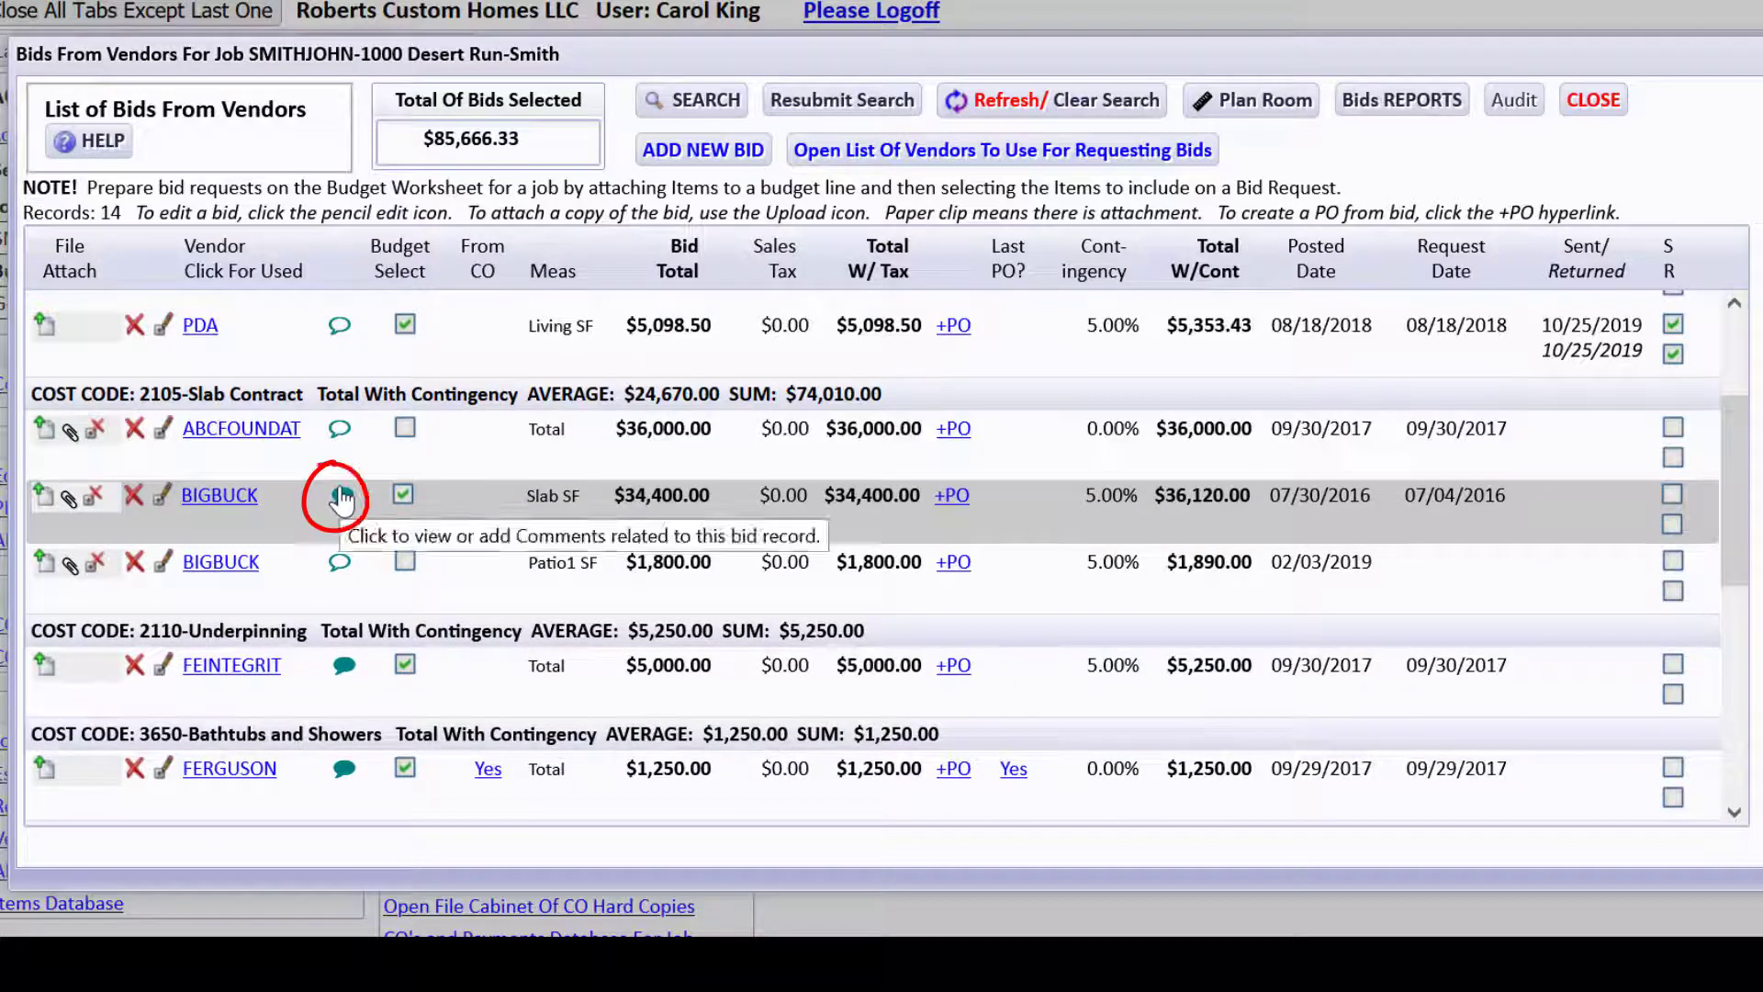
left_click(340, 498)
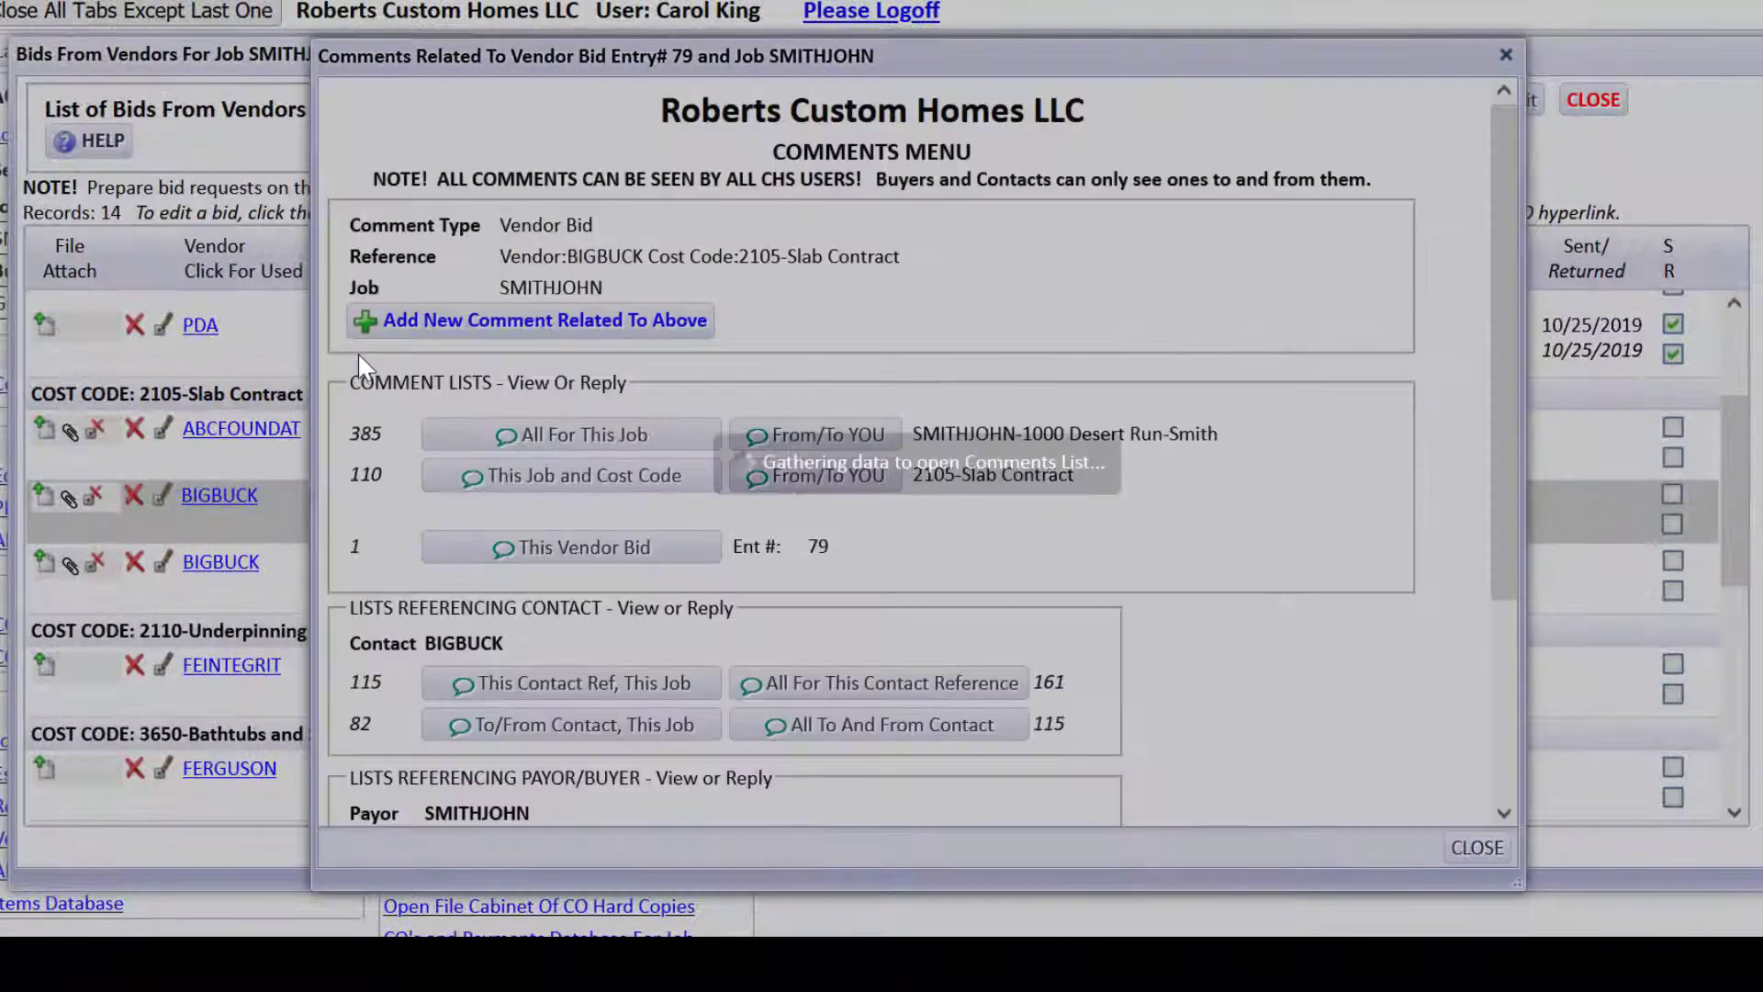
left_click(430, 475)
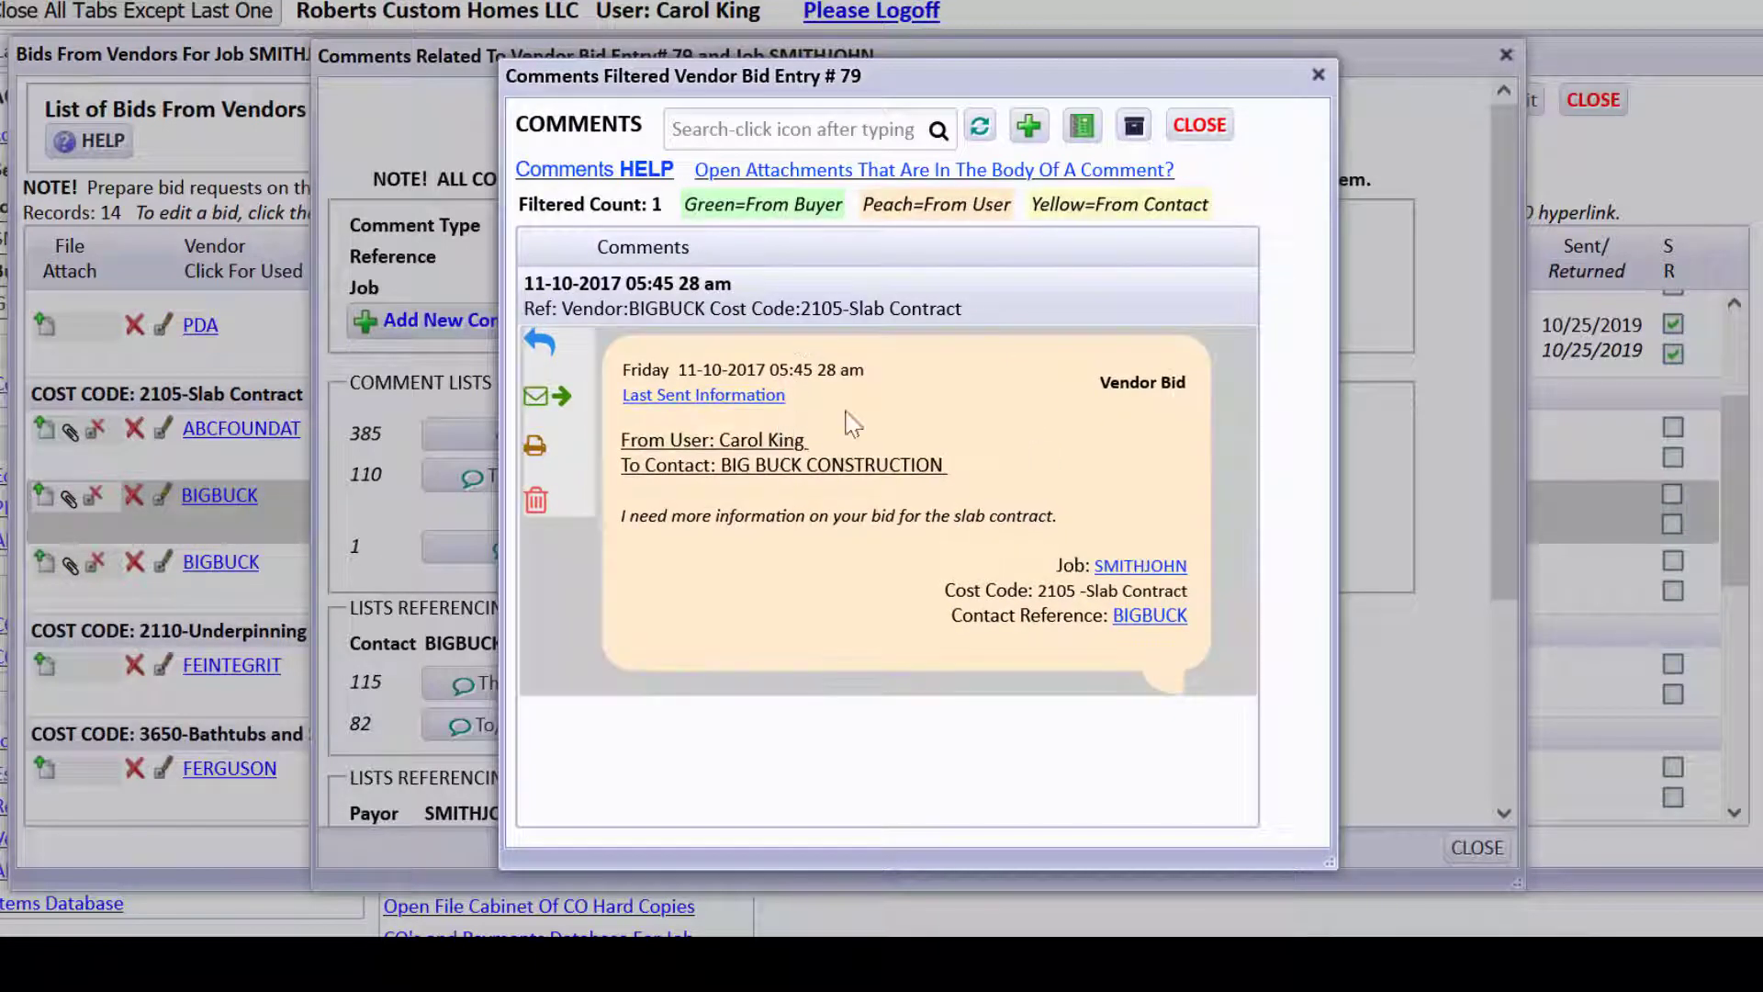
left_click(1199, 125)
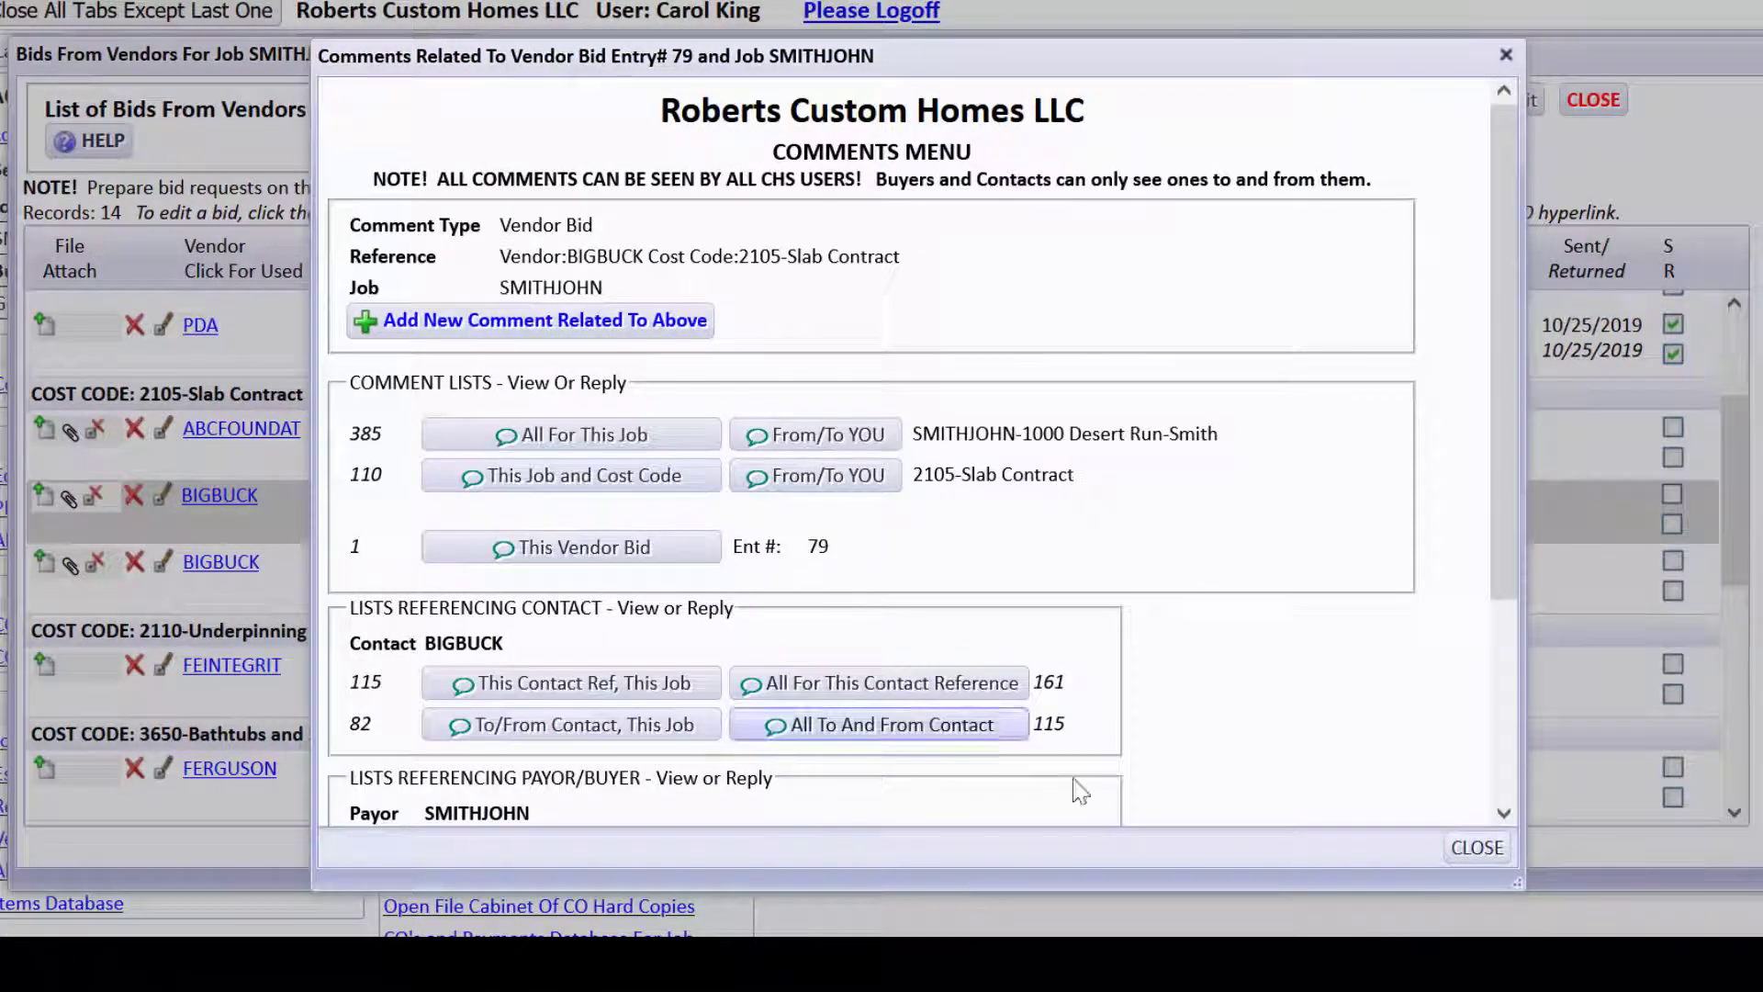
left_click(1477, 847)
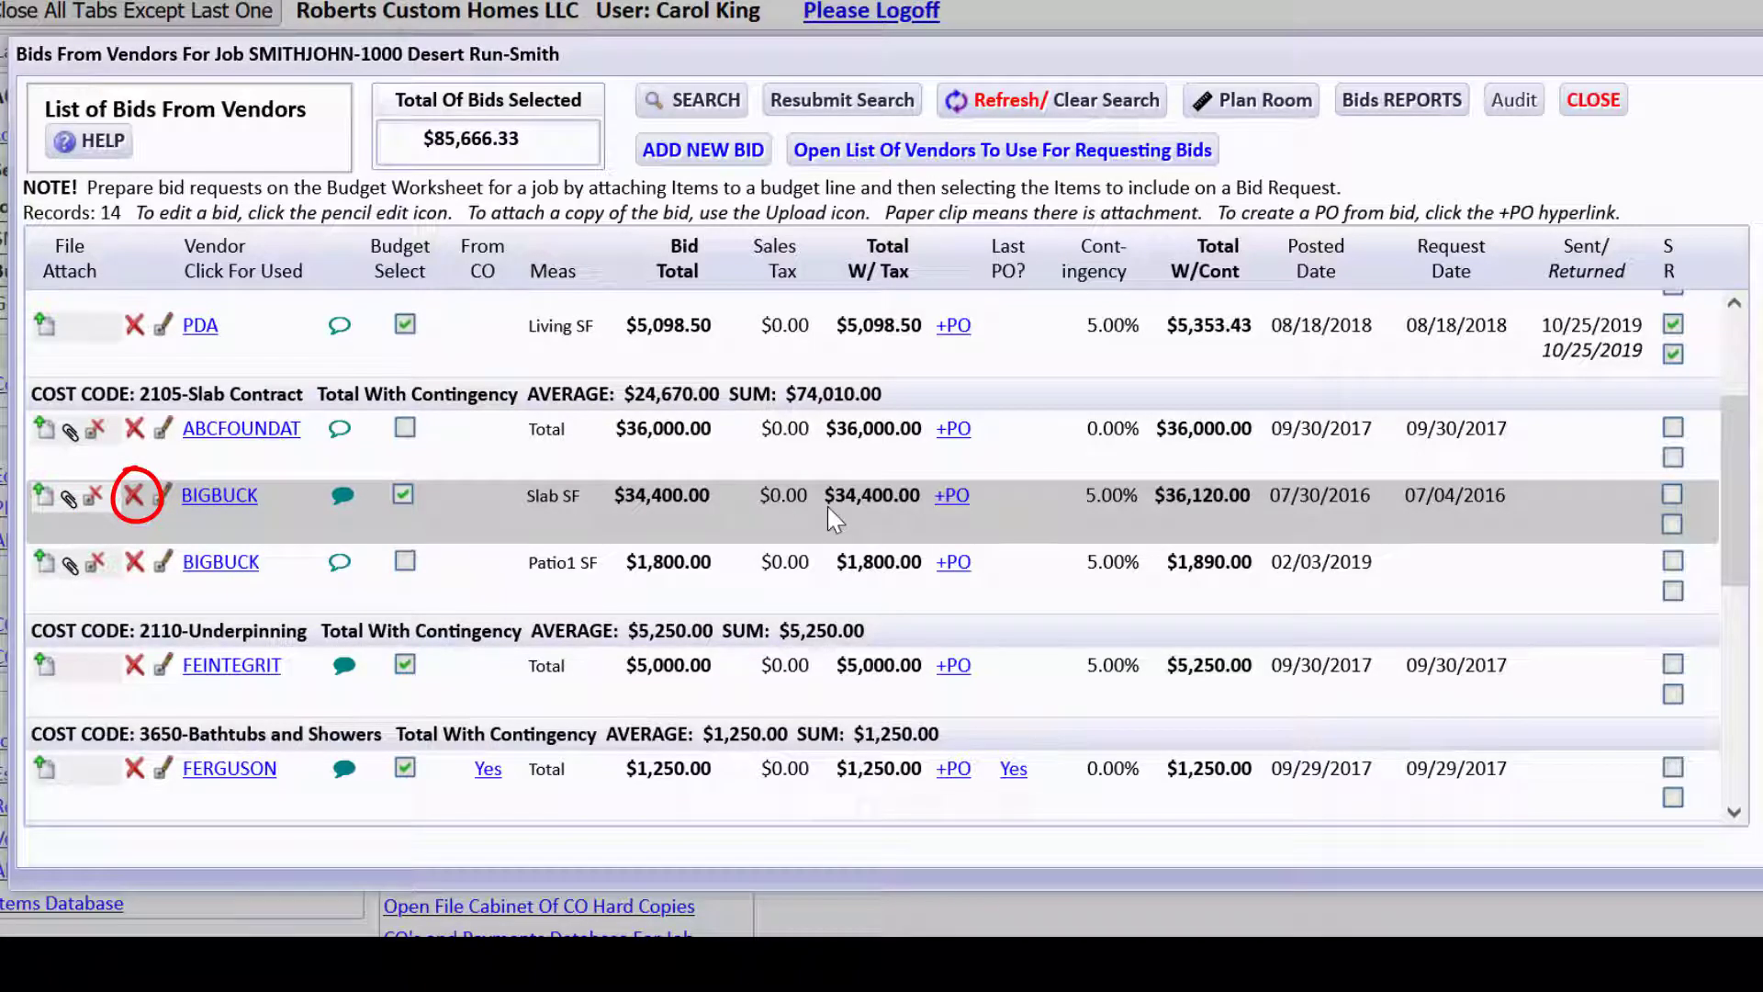
Open the Contact and Used Info window for vendor BIGBUCK (BIG BUCK CONSTRUCTION).
left_click(221, 497)
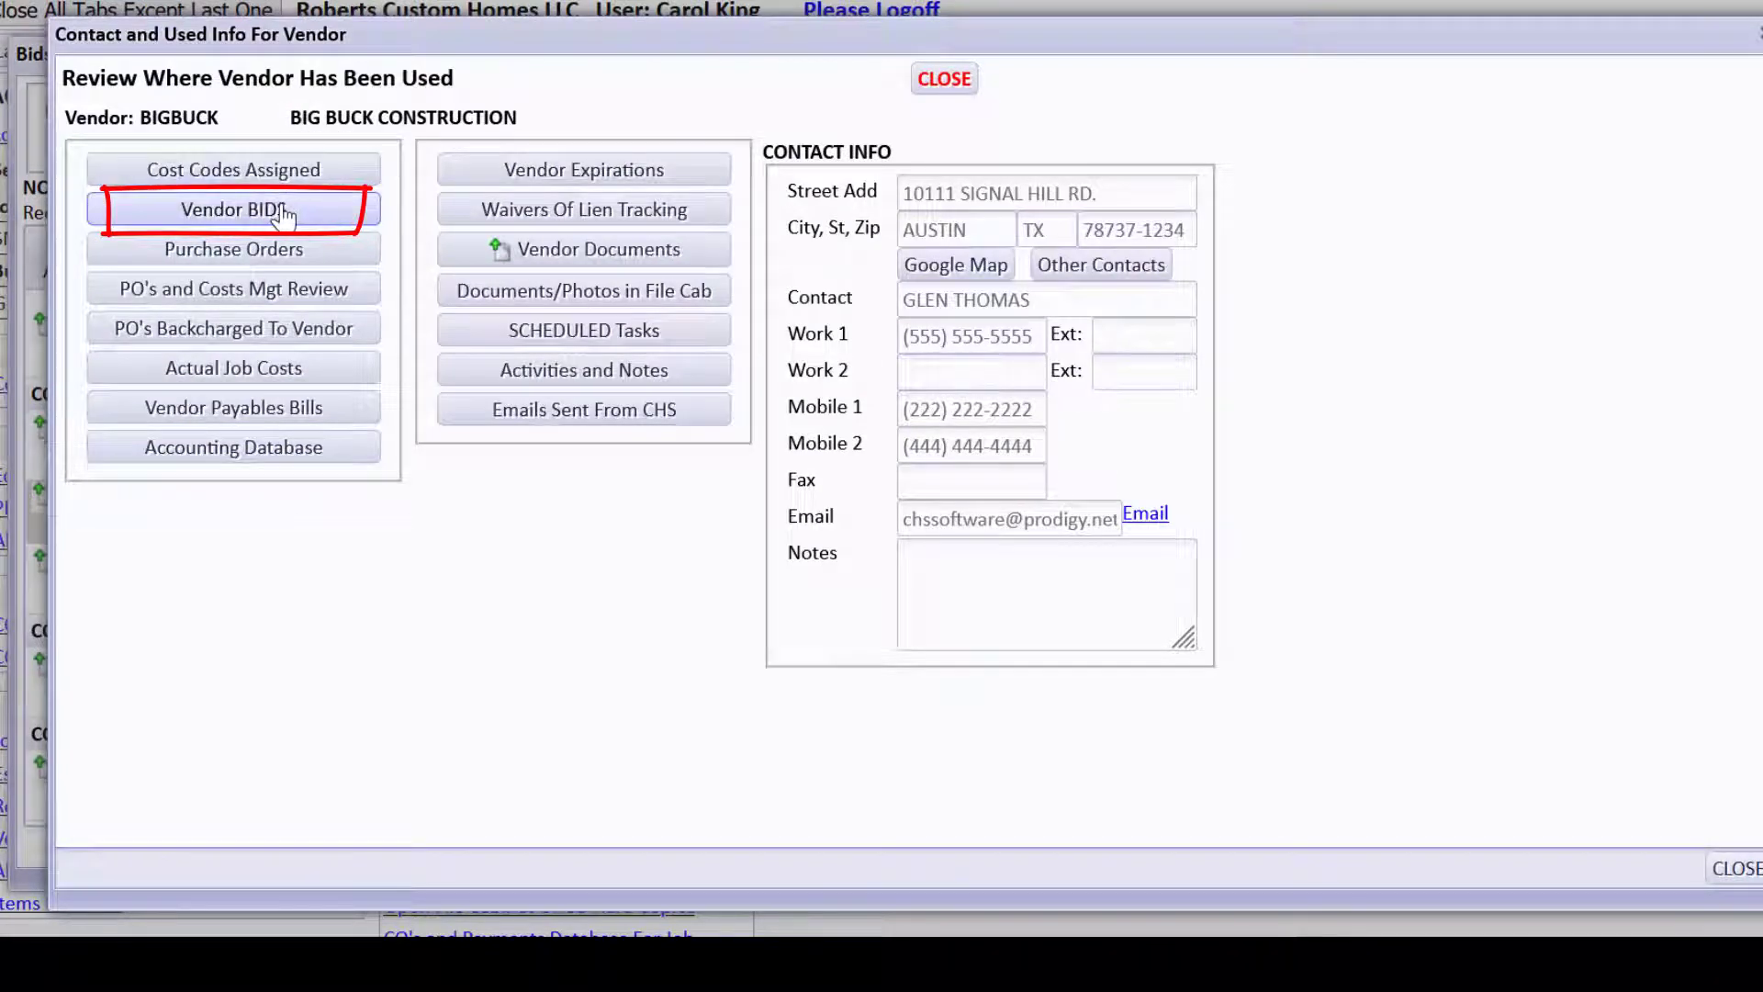
left_click(234, 213)
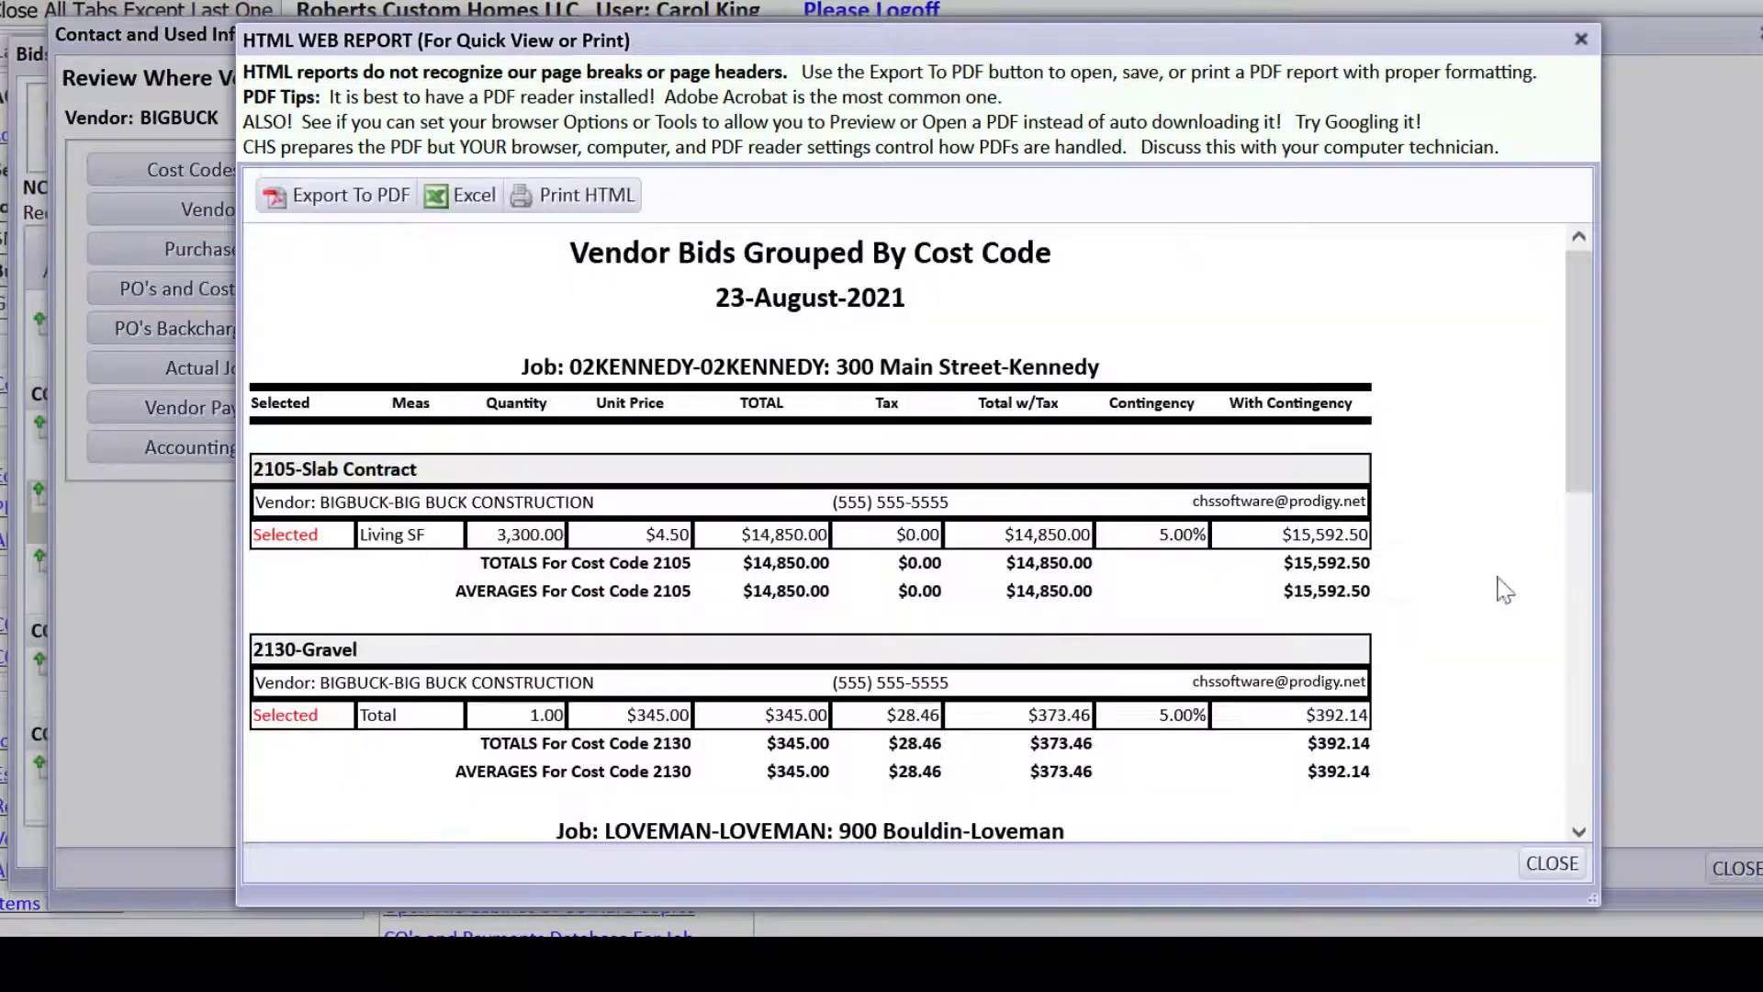
left_click_drag(1585, 393, 1518, 356)
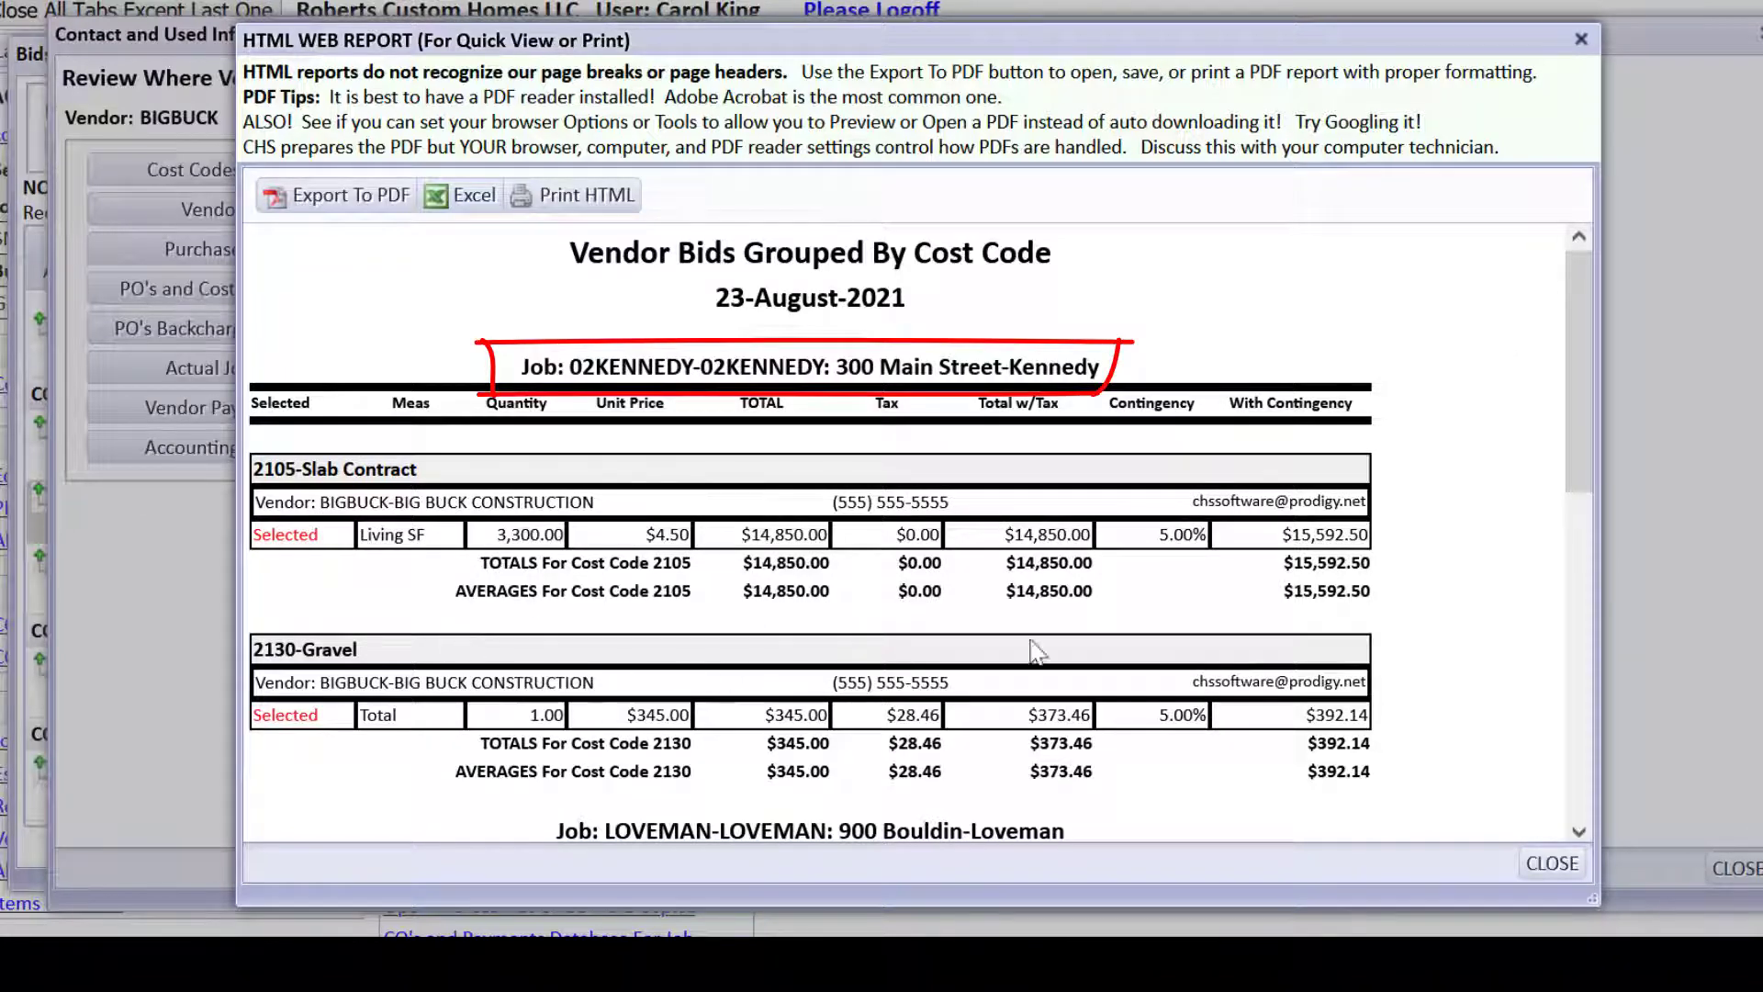
left_click_drag(1565, 466, 1529, 769)
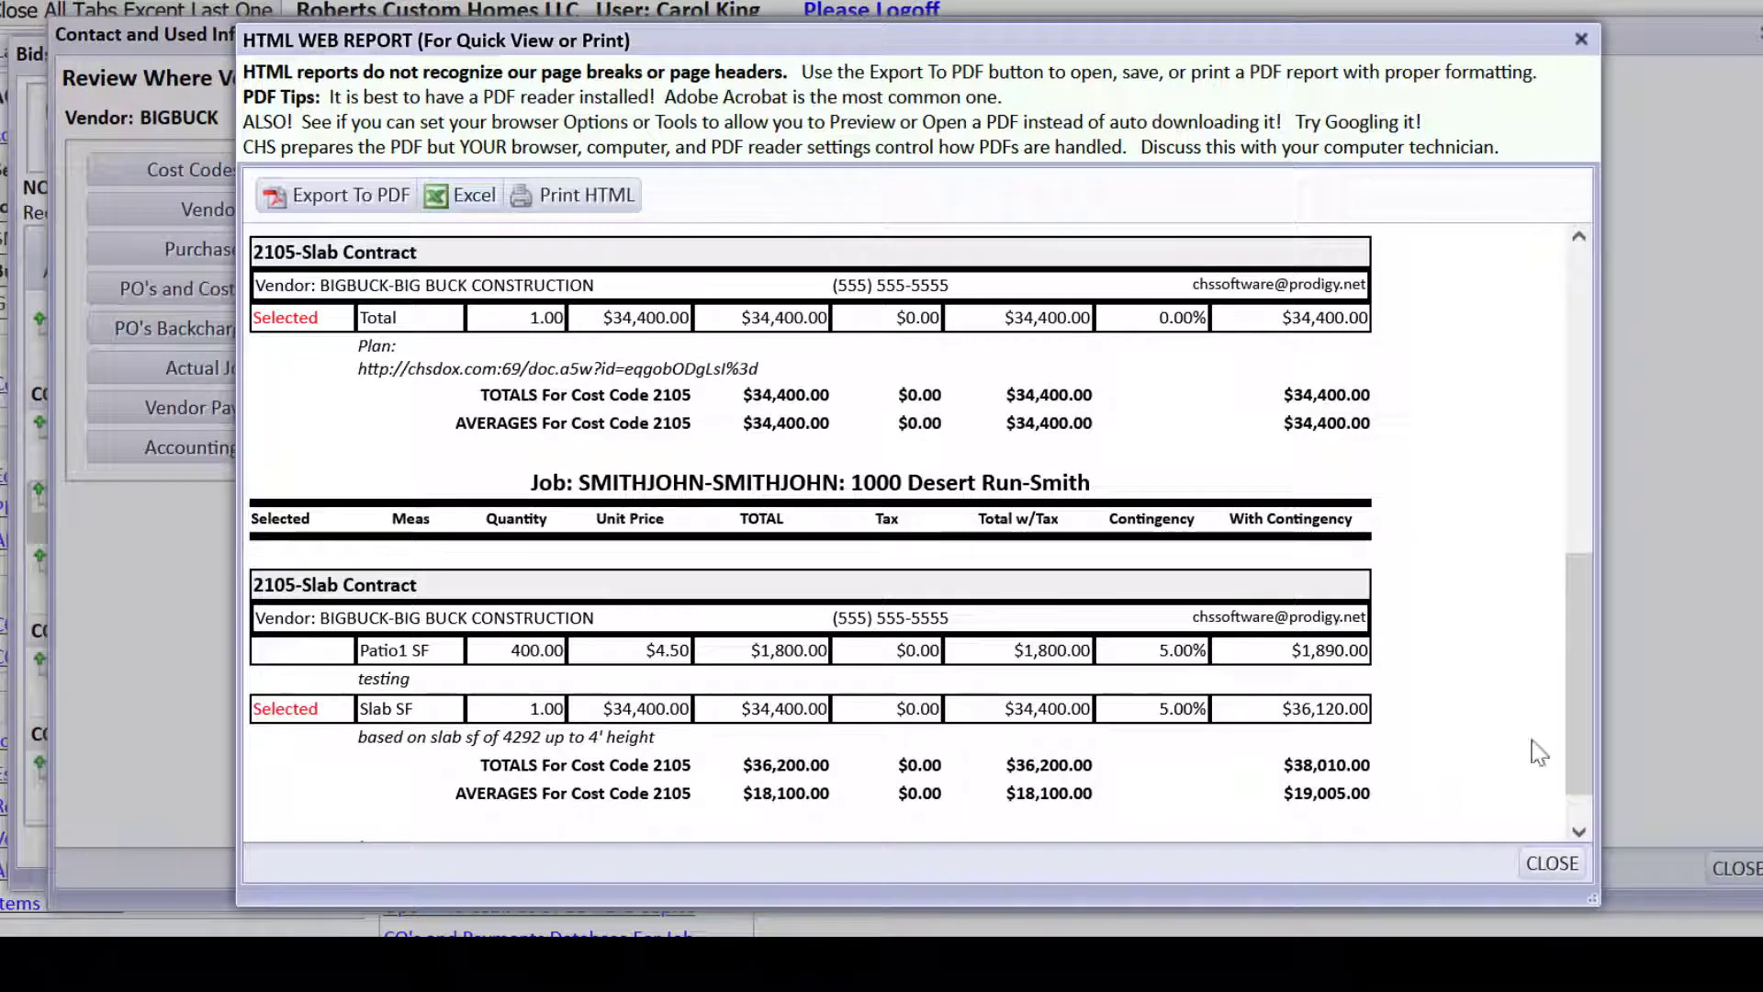
left_click_drag(1576, 697, 1576, 732)
left_click(1553, 863)
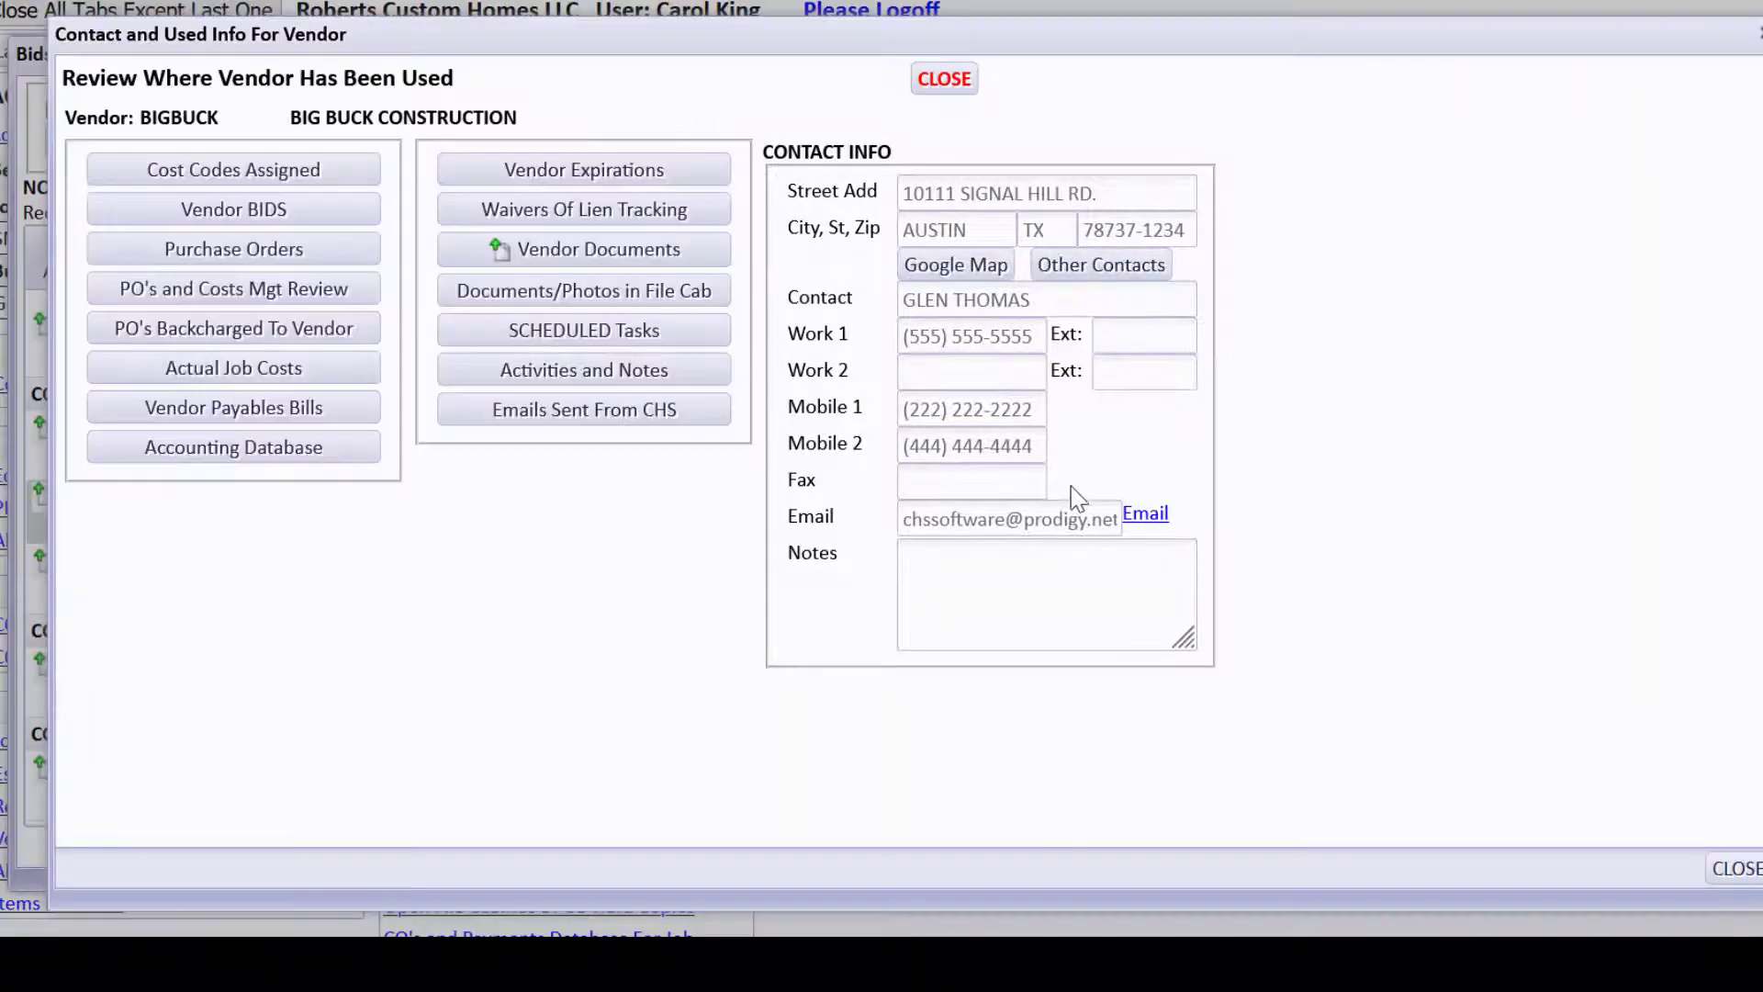
Close the vendor details and search bids with Plans Sent Yes and Plans Received No.
key("Escape")
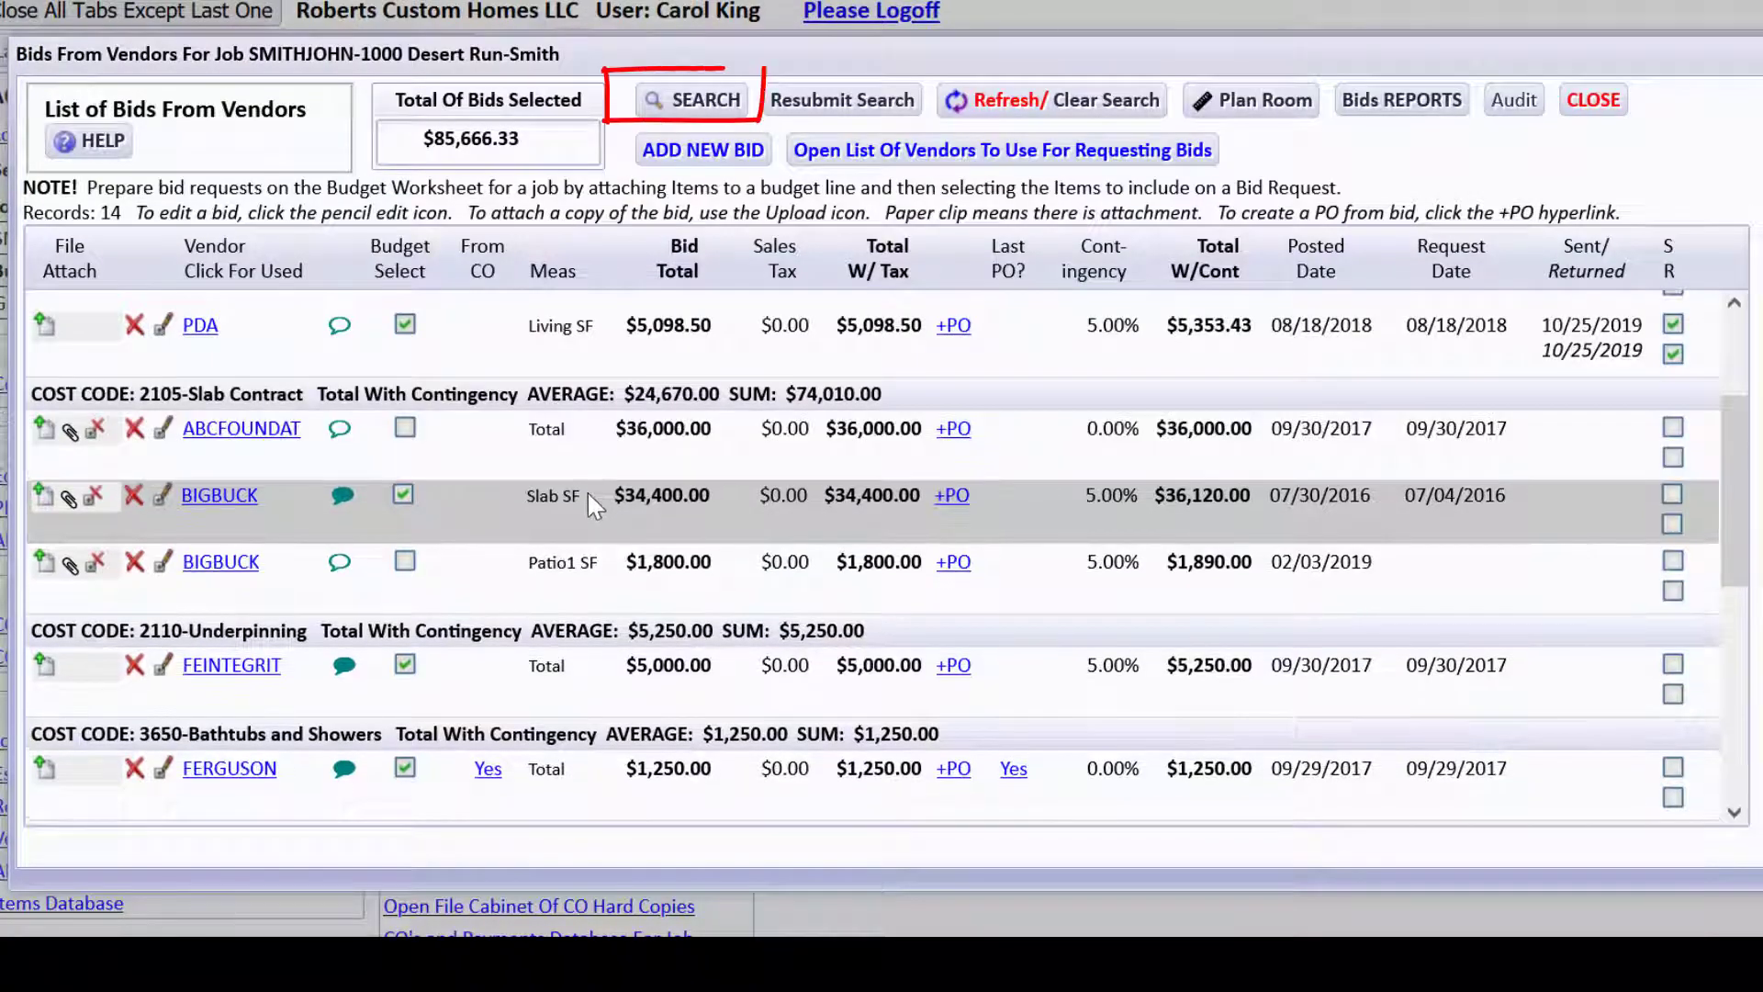
left_click(651, 98)
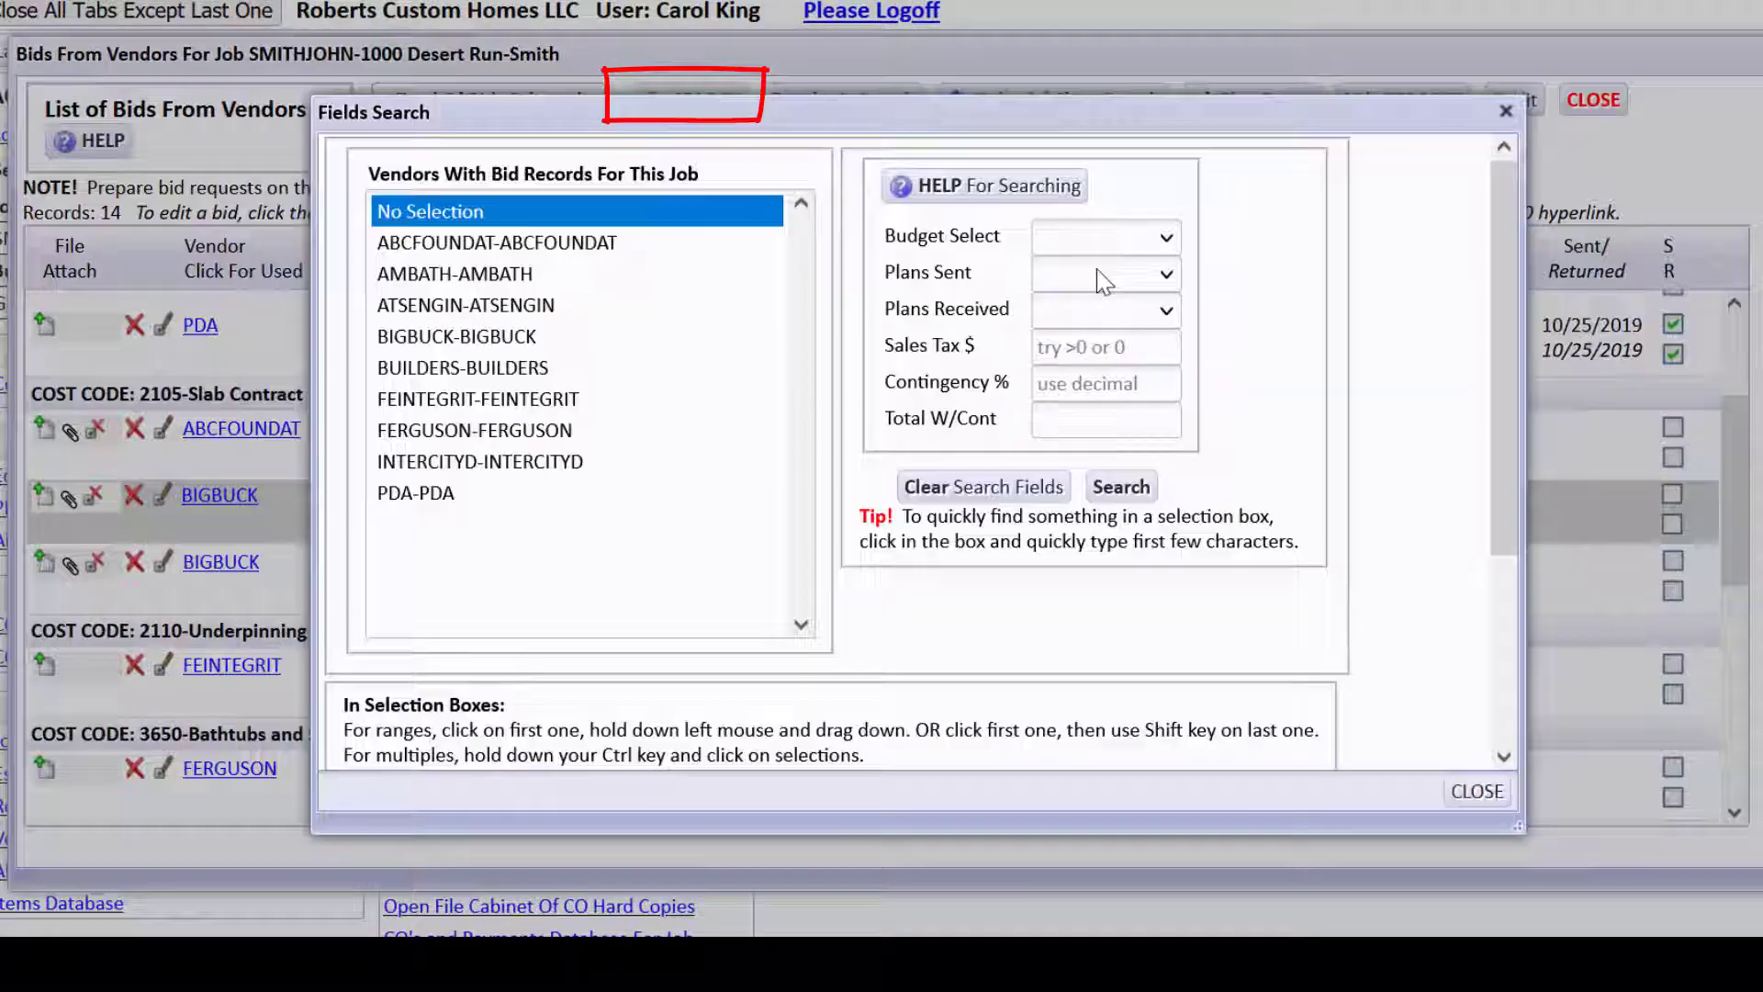
left_click(1105, 275)
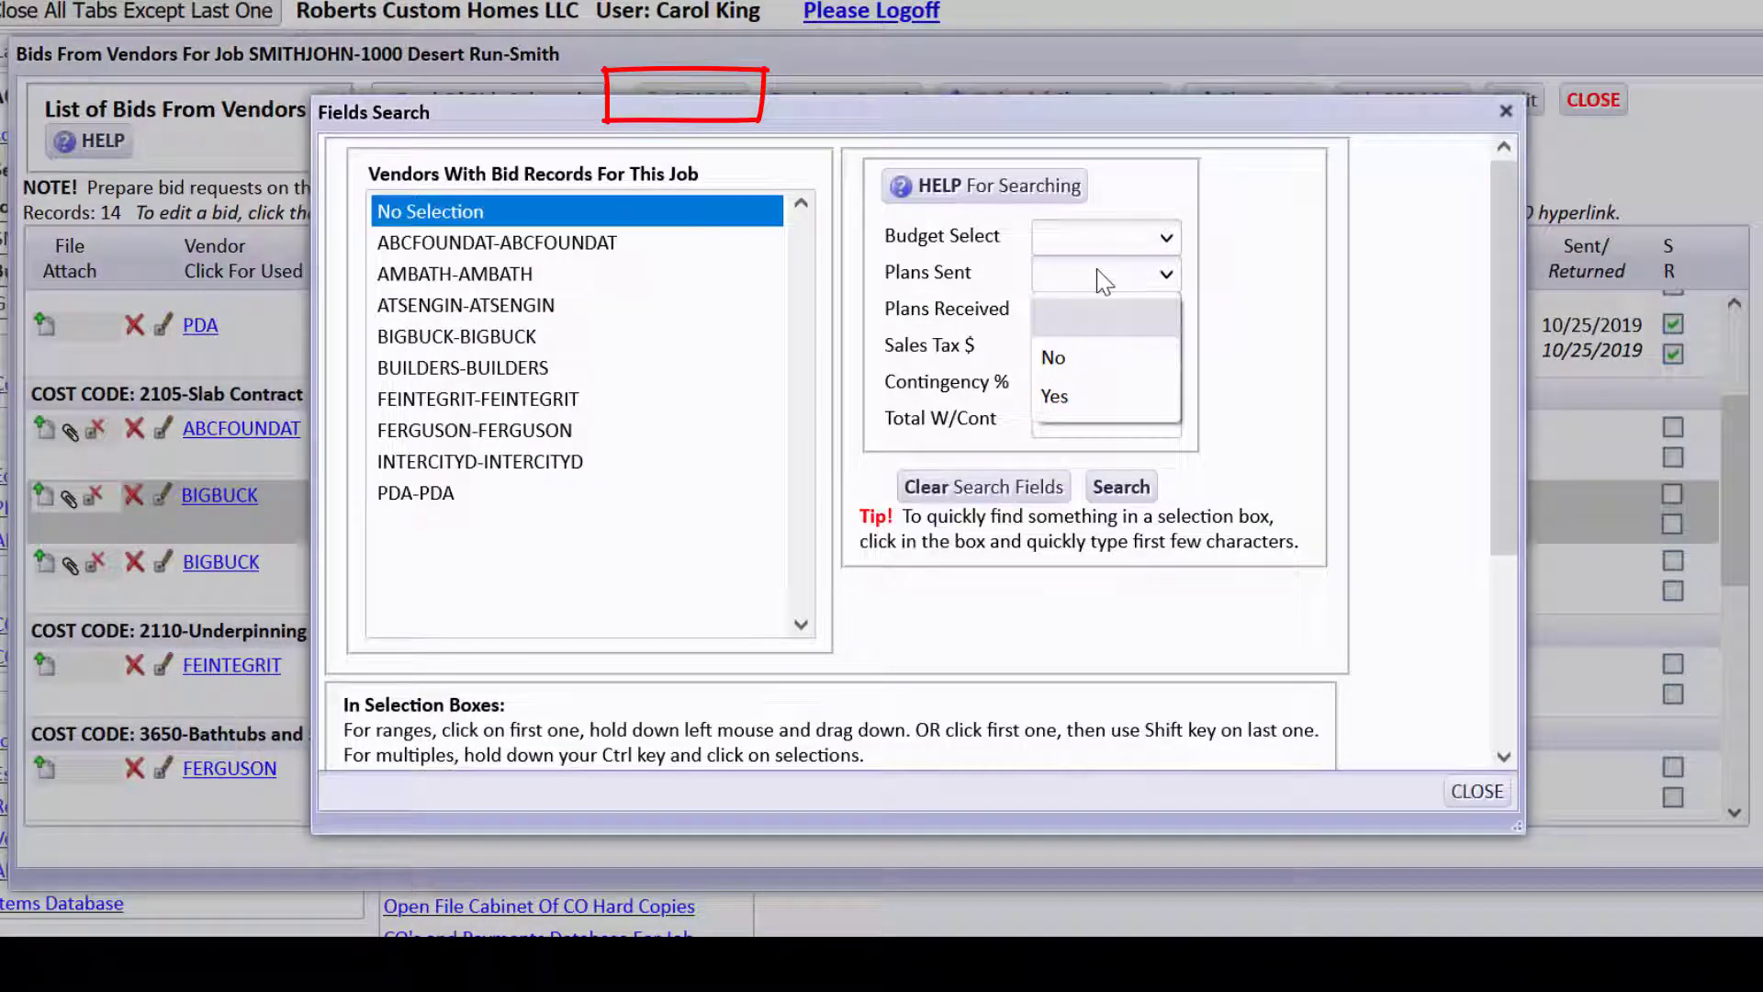
left_click(1093, 402)
left_click(1166, 313)
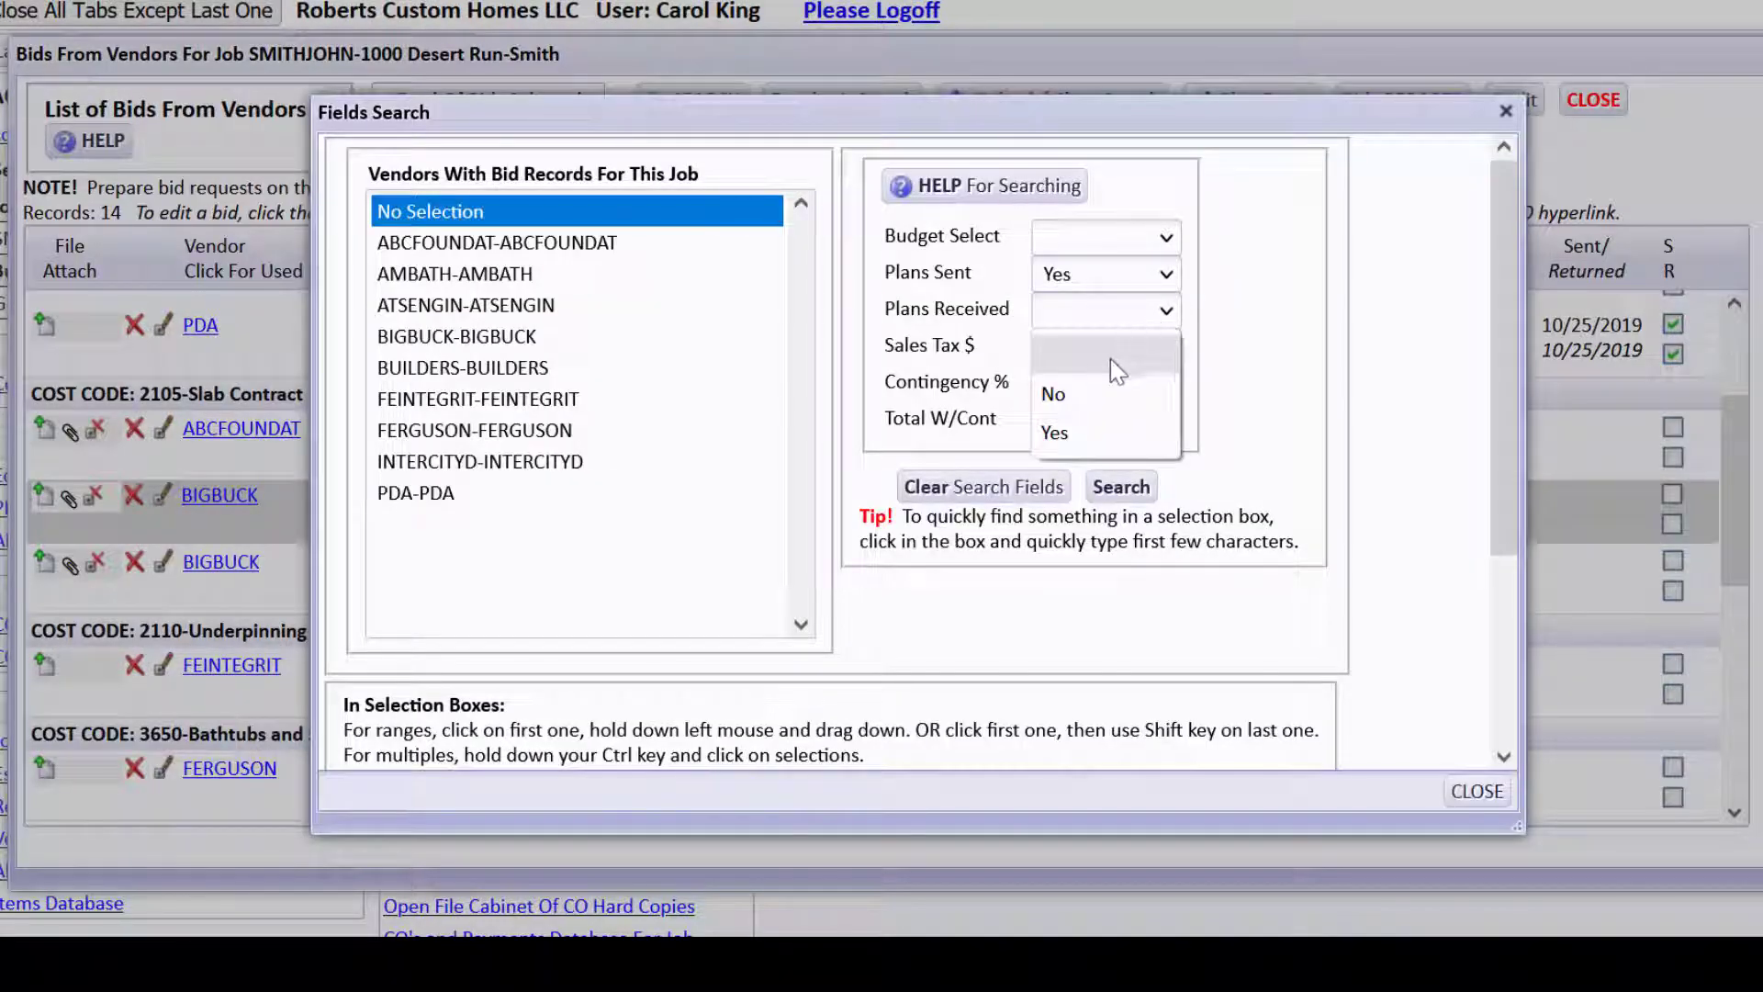
left_click(1102, 395)
left_click(1117, 496)
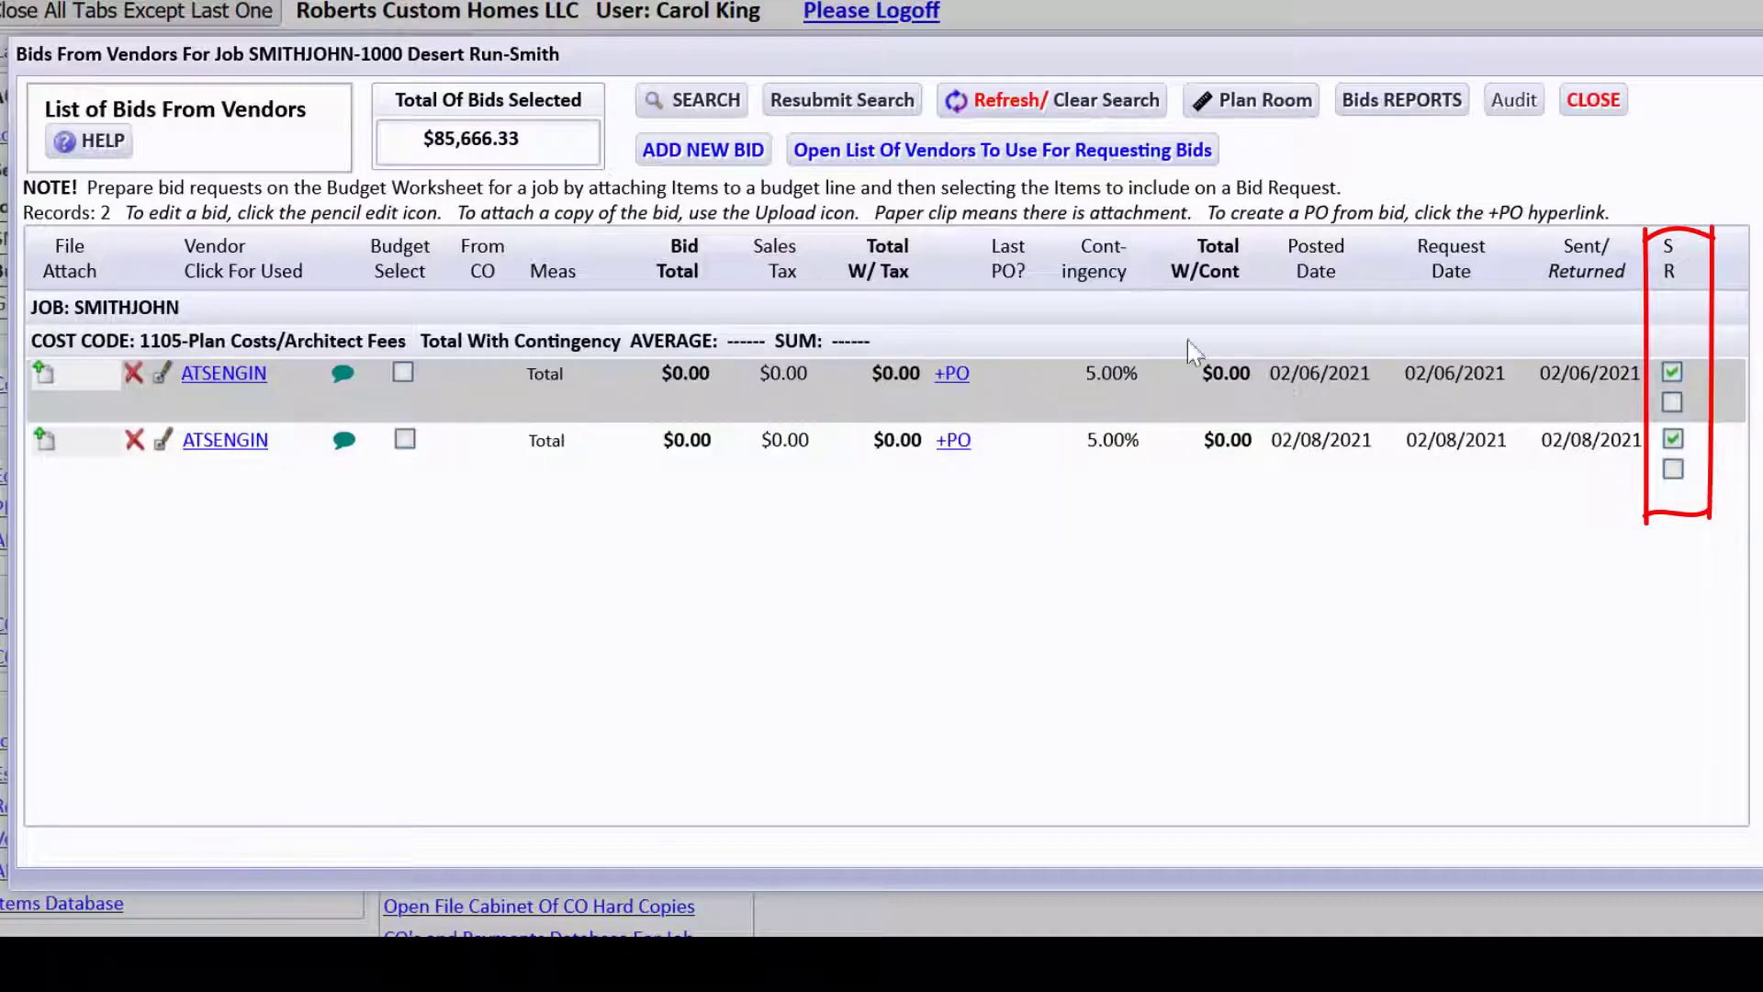
Clear the search fields and search again with Budget Select set to Yes.
left_click(705, 100)
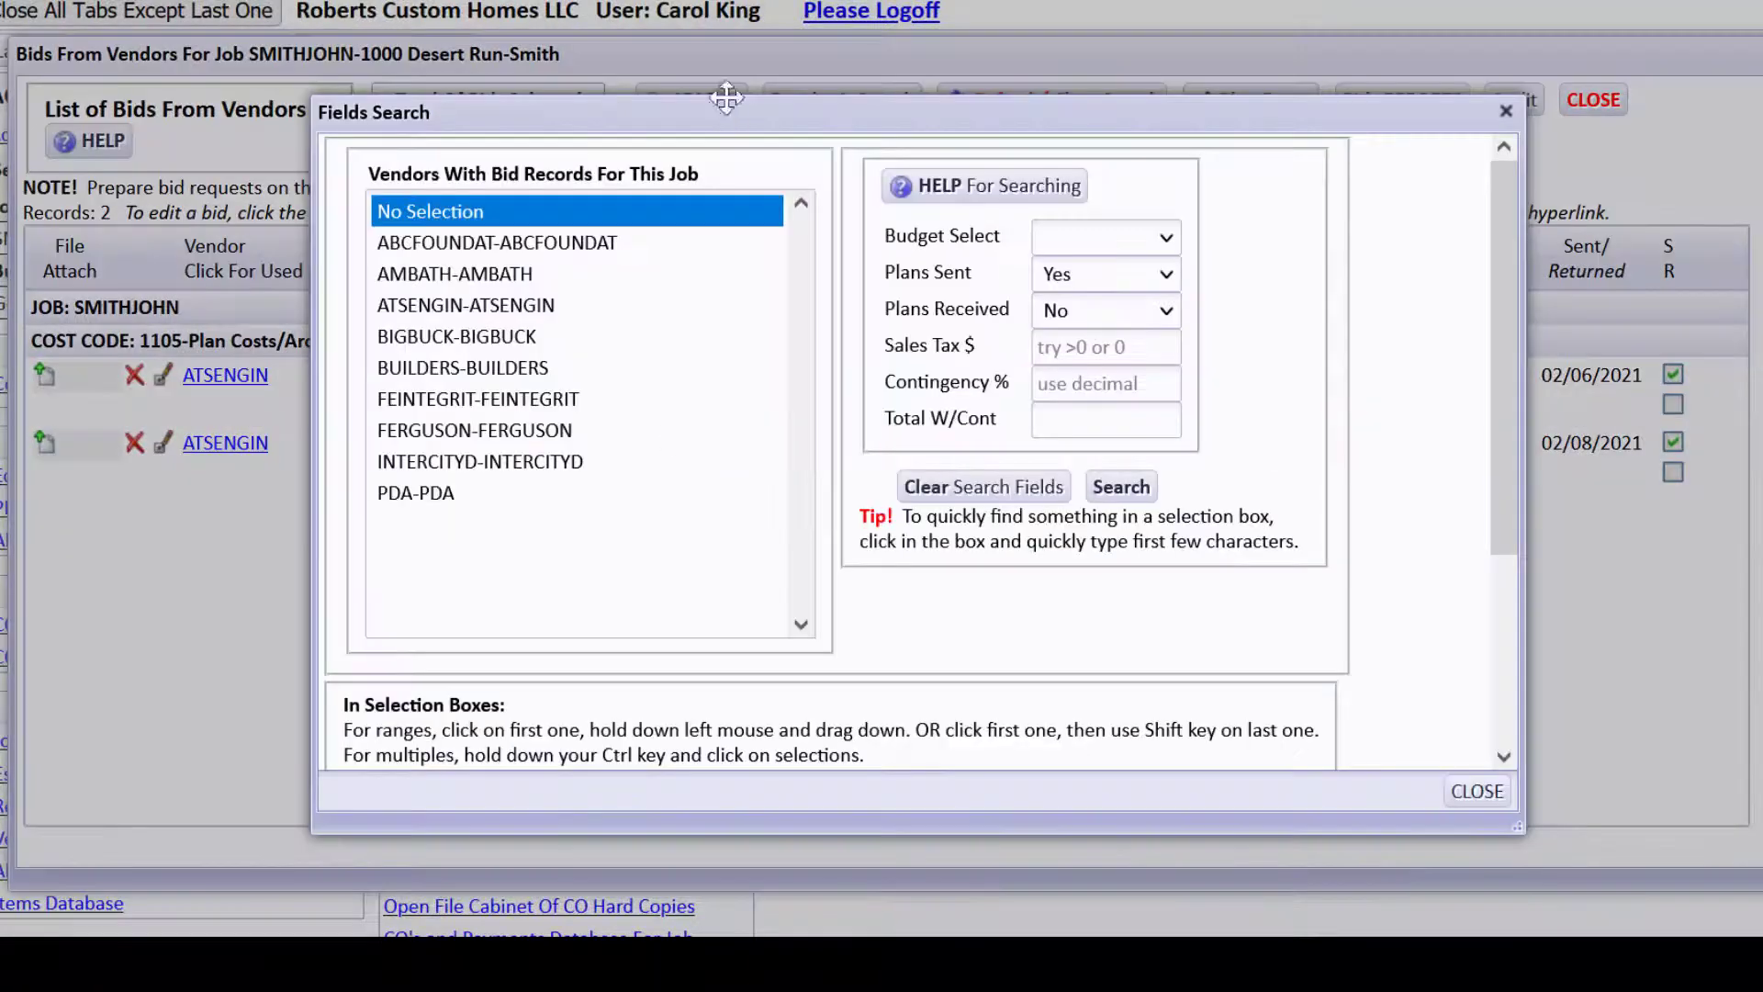
left_click(1053, 482)
left_click(1168, 243)
left_click(1092, 323)
left_click(1105, 489)
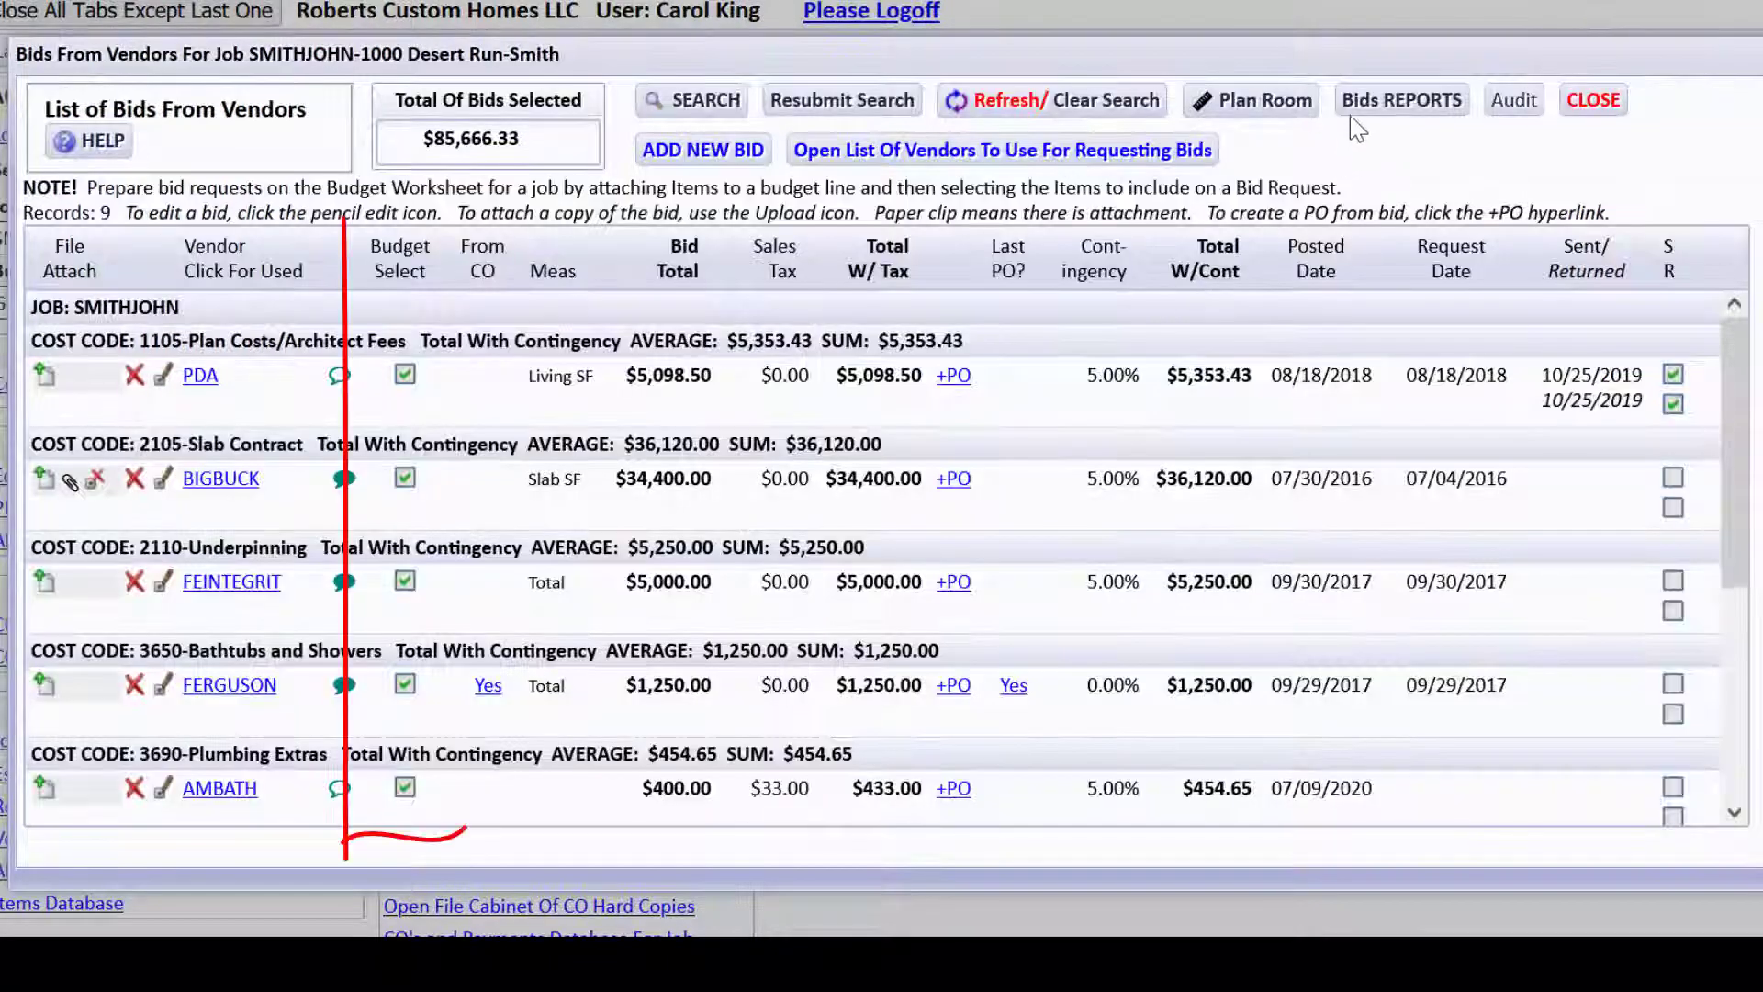
View the Vendor Bids Grouped By Cost Code report for the filtered bids, then close it.
left_click(1356, 109)
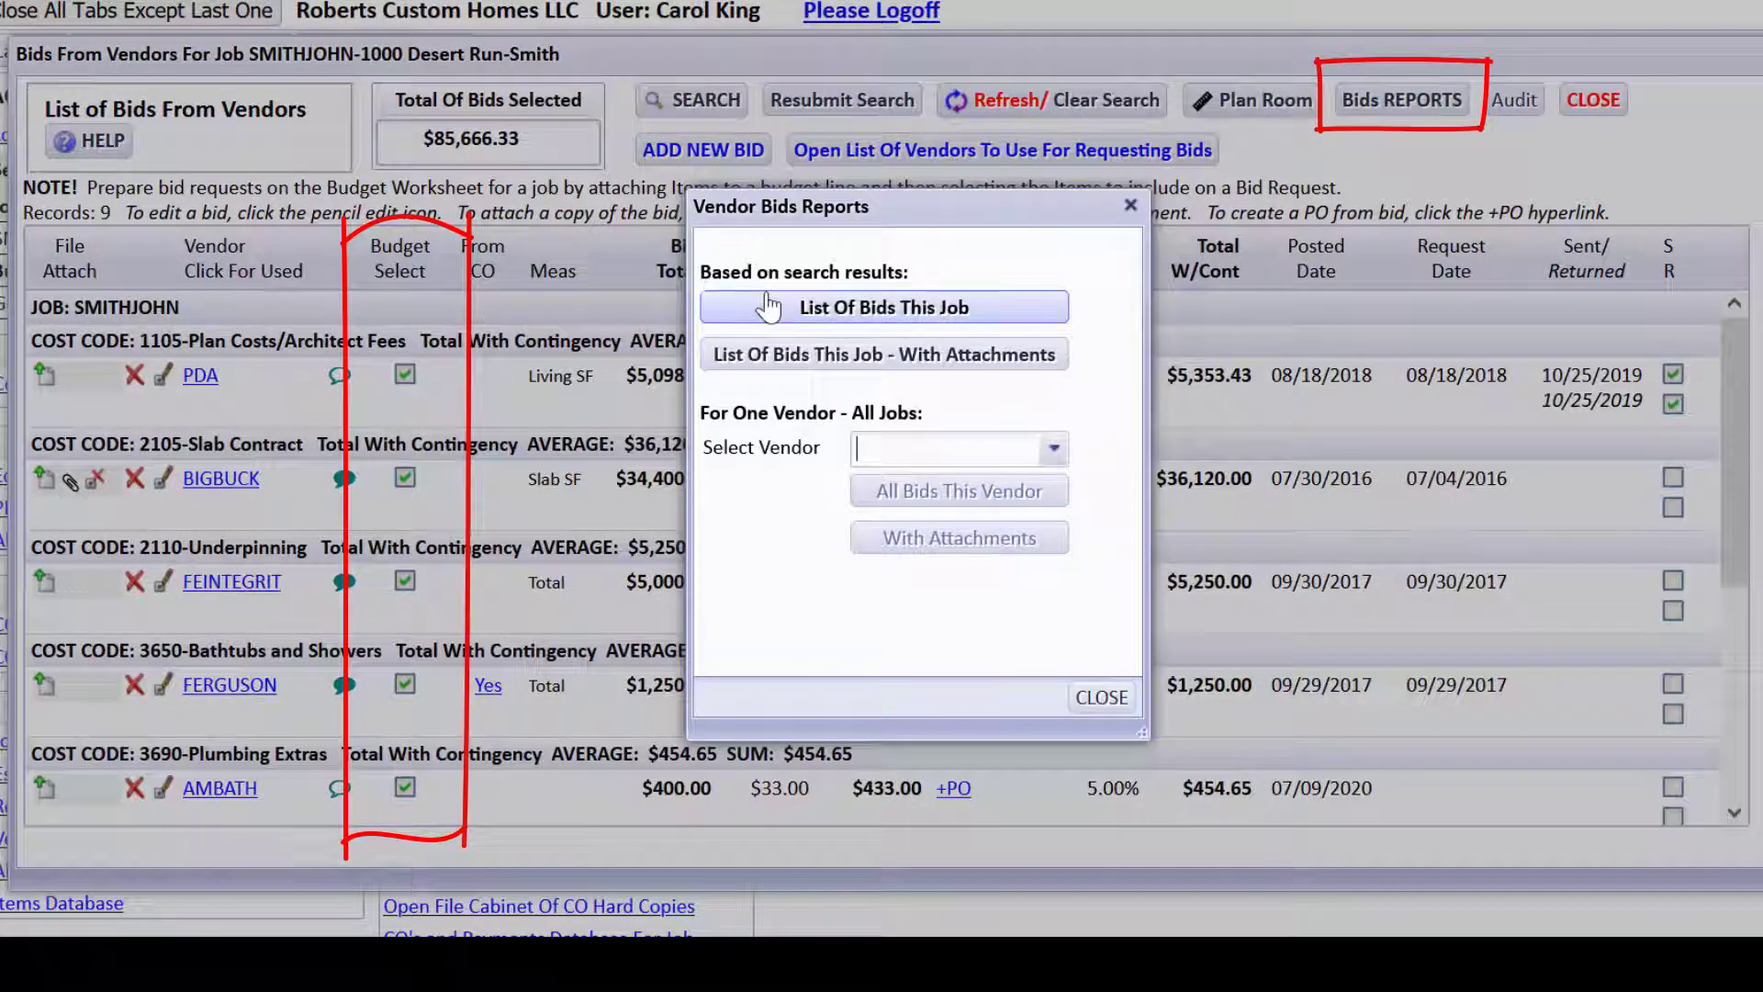
left_click(827, 298)
left_click(828, 303)
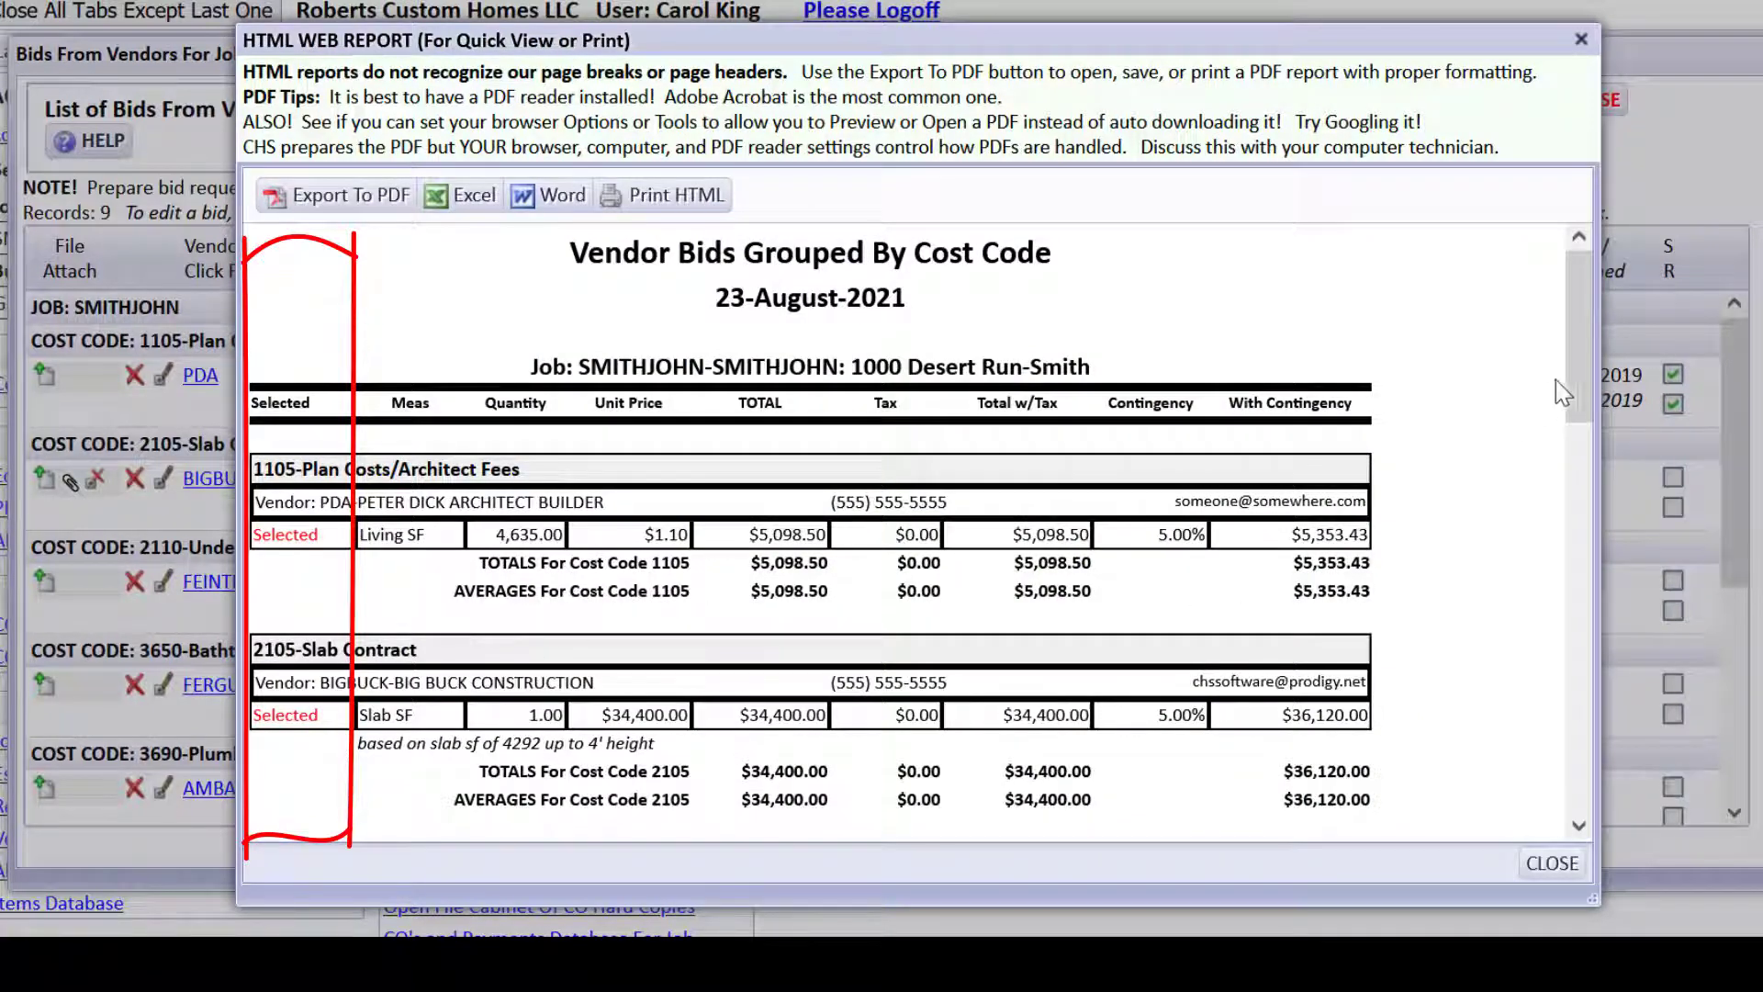
left_click_drag(1585, 316, 1582, 747)
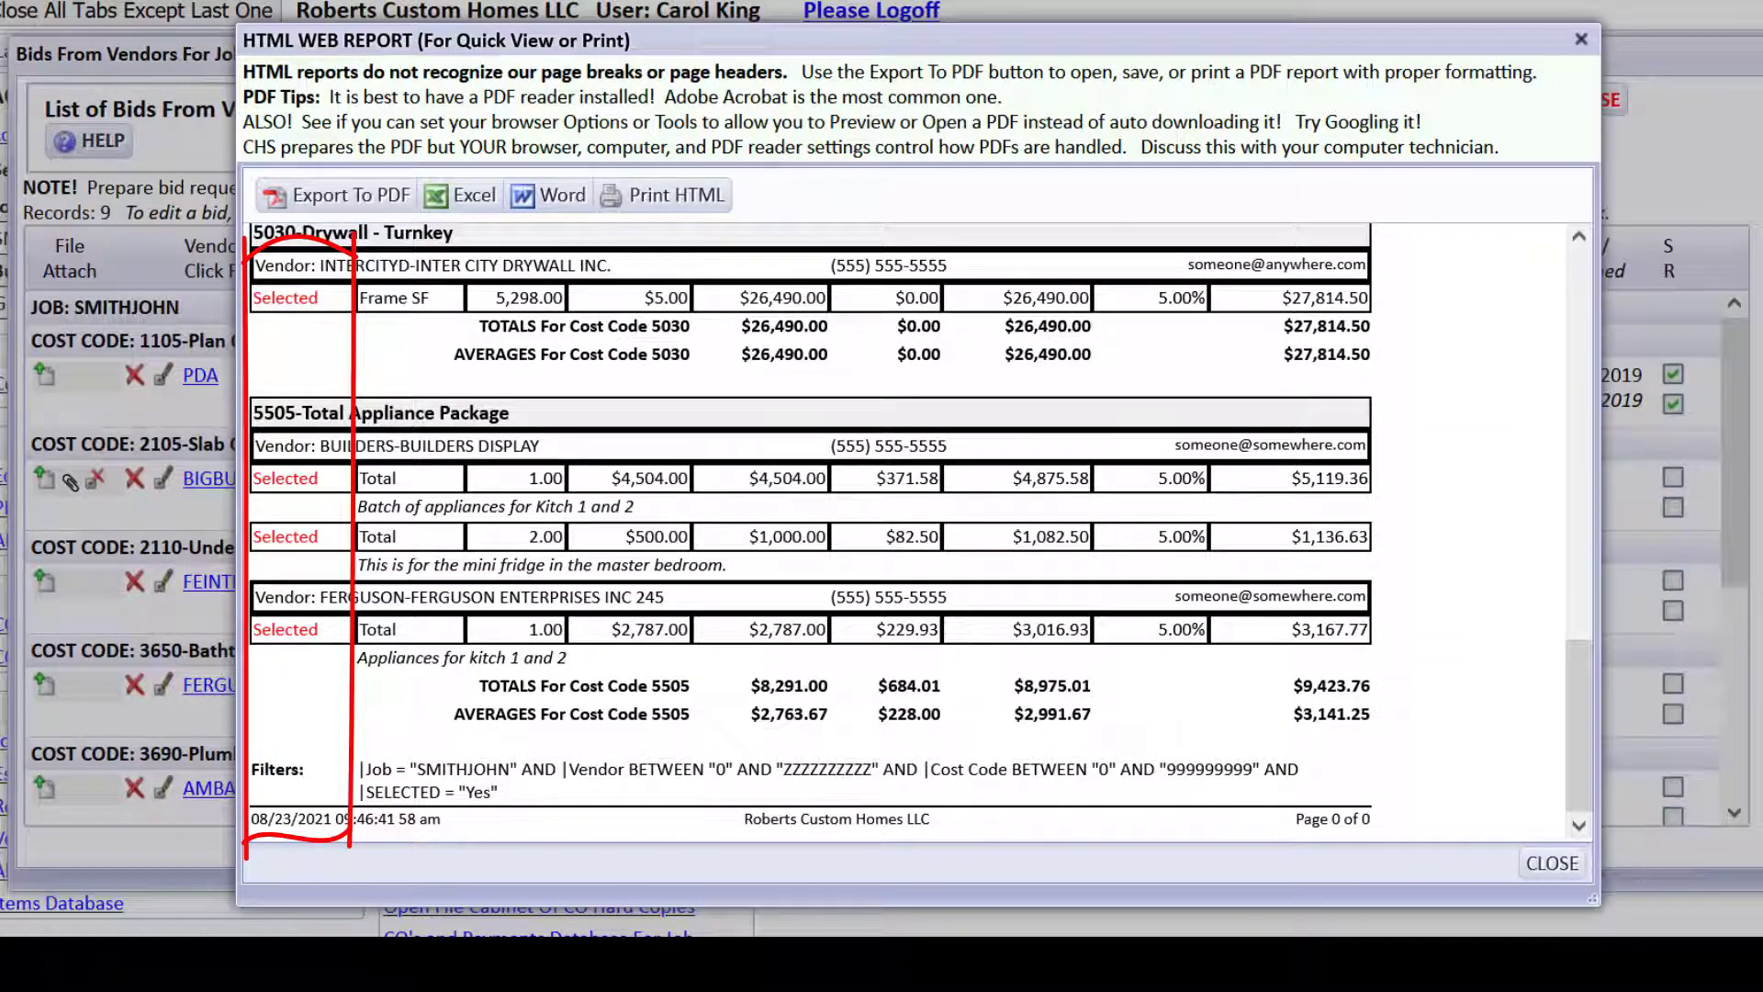
left_click(1552, 864)
Restore all 14 bids, scroll through the grouped bids report again, and close it.
left_click(700, 116)
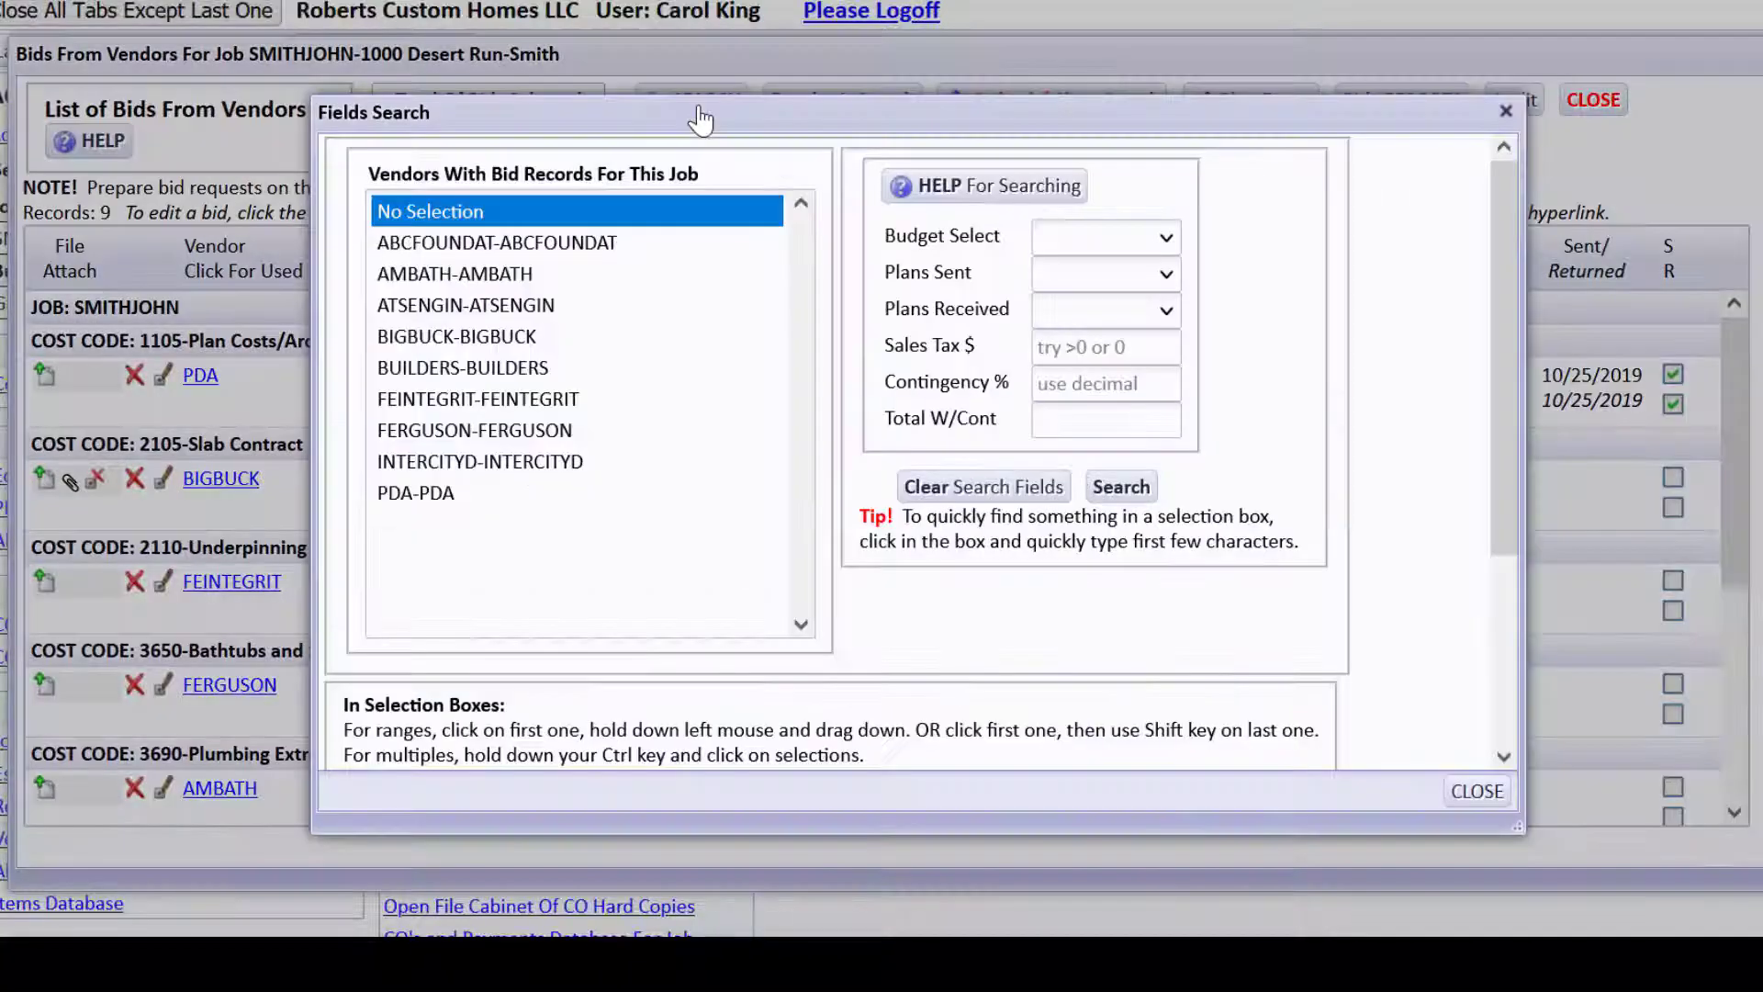
left_click(1129, 501)
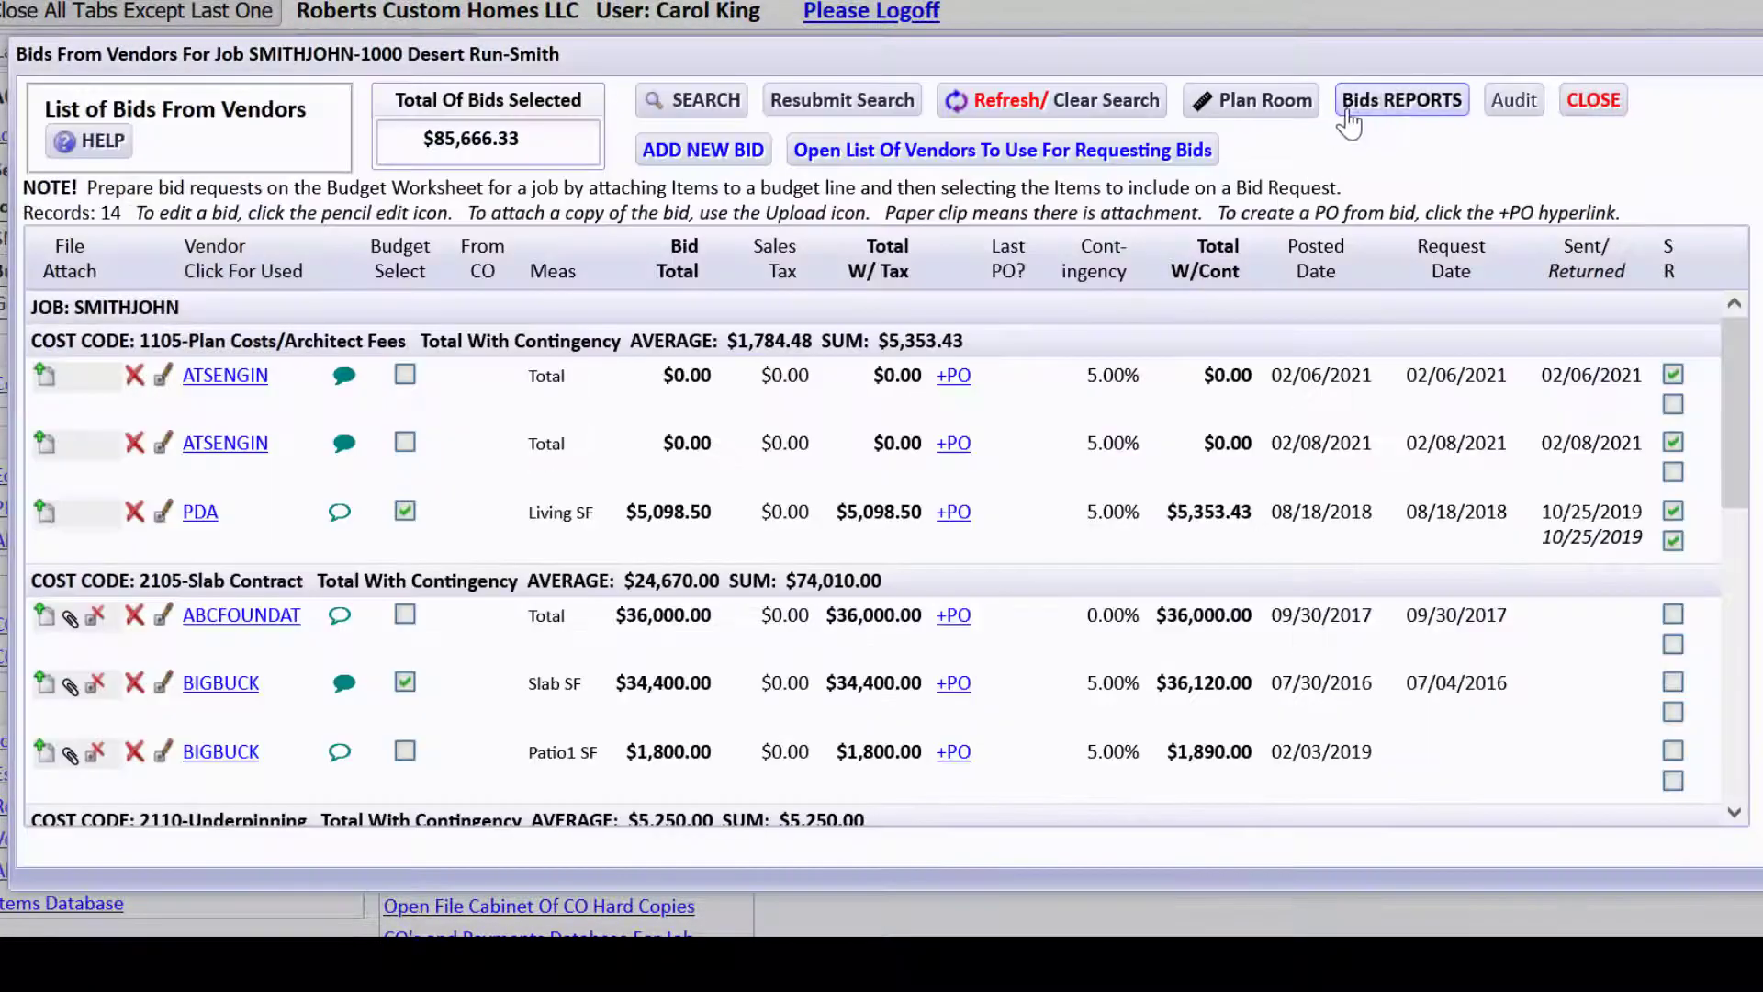
left_click(1350, 120)
left_click(1010, 354)
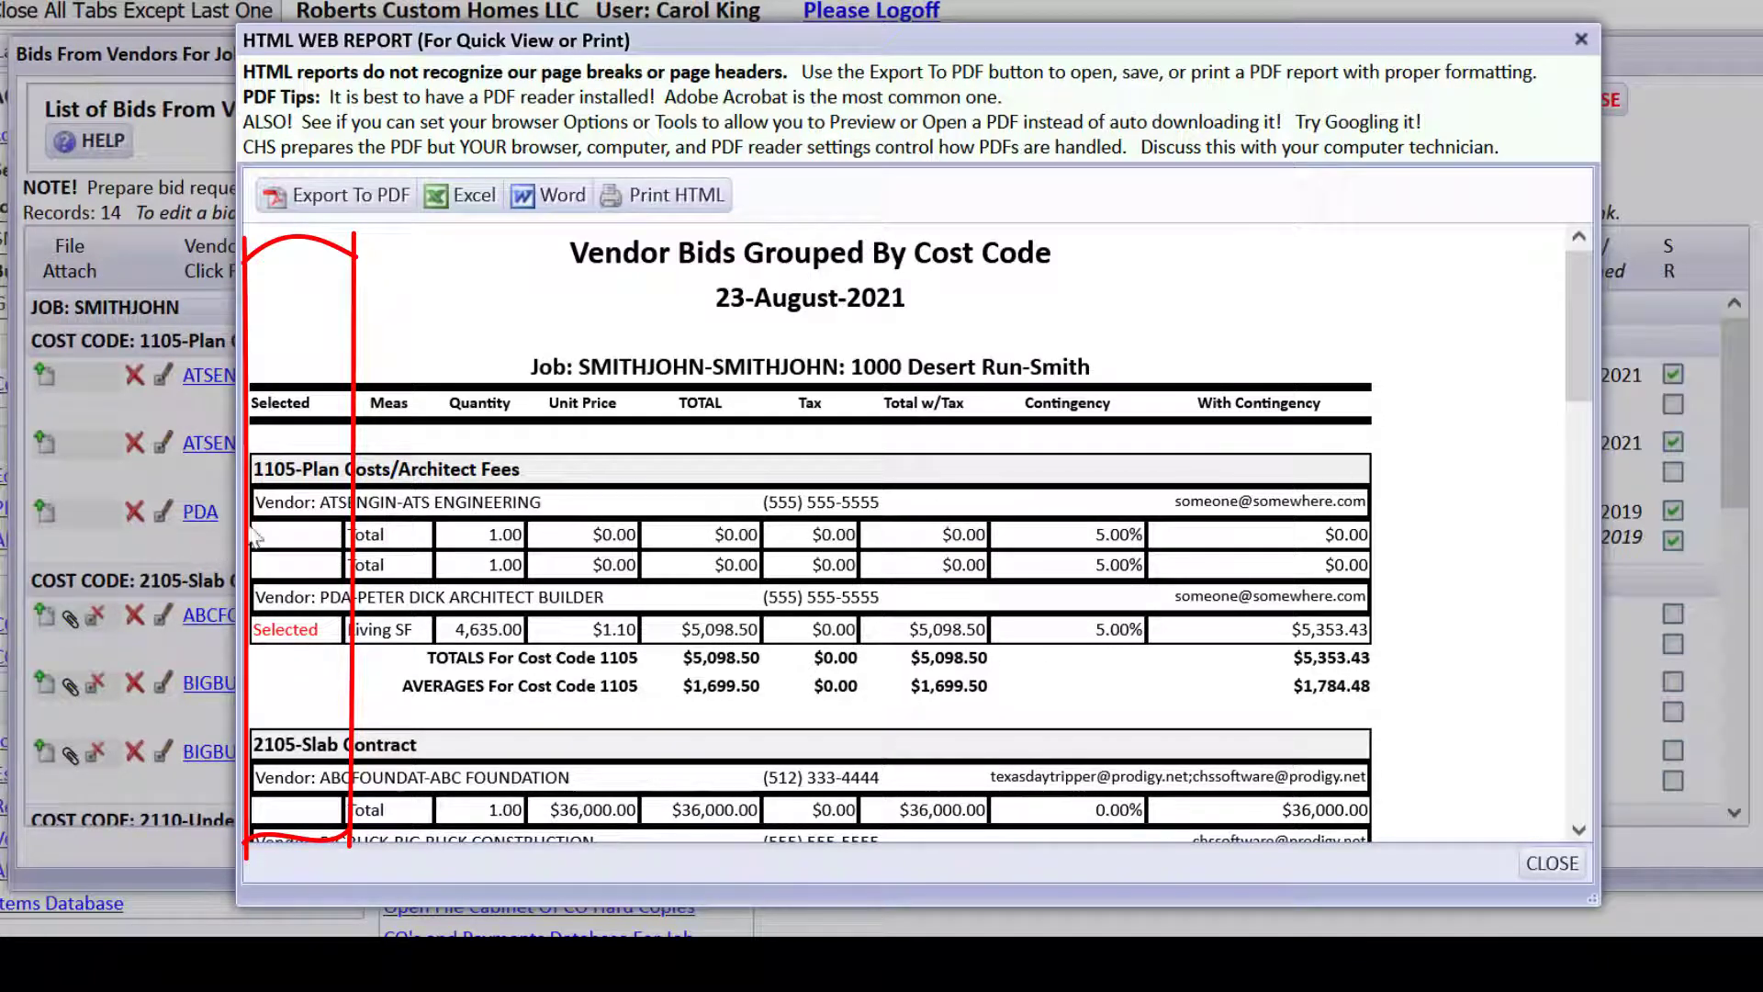
scroll(1527, 580, "down", 6)
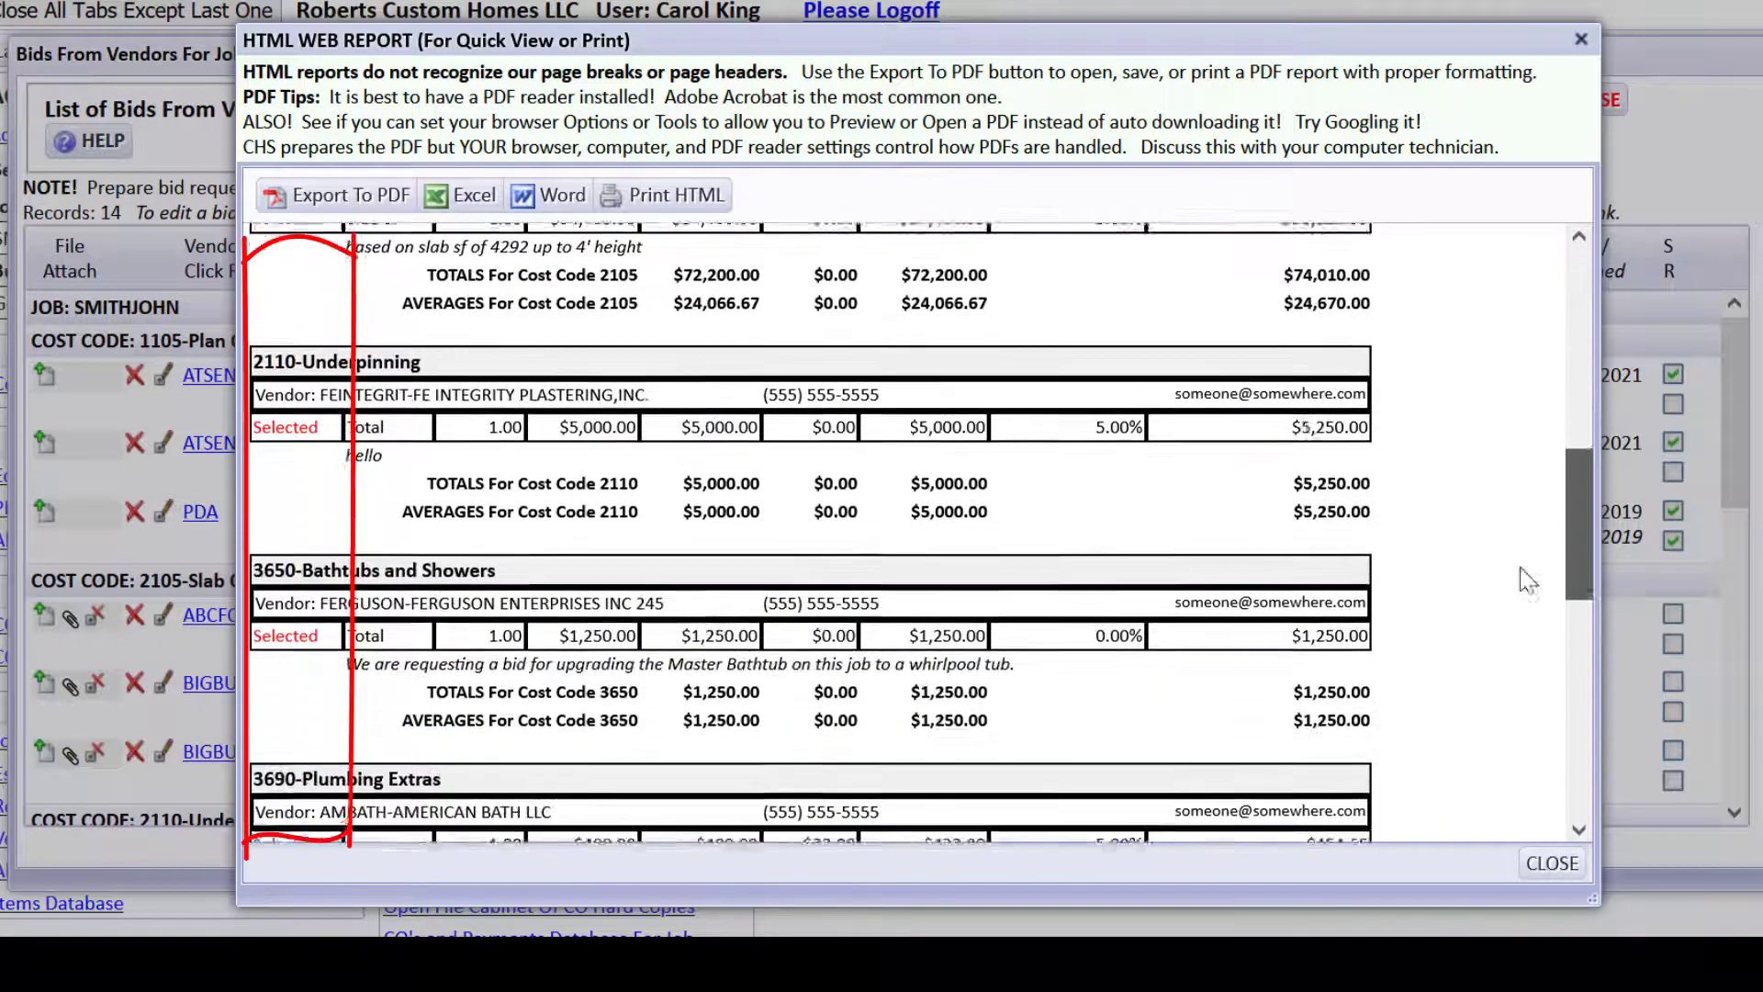
left_click_drag(1521, 569, 1480, 796)
left_click(1552, 864)
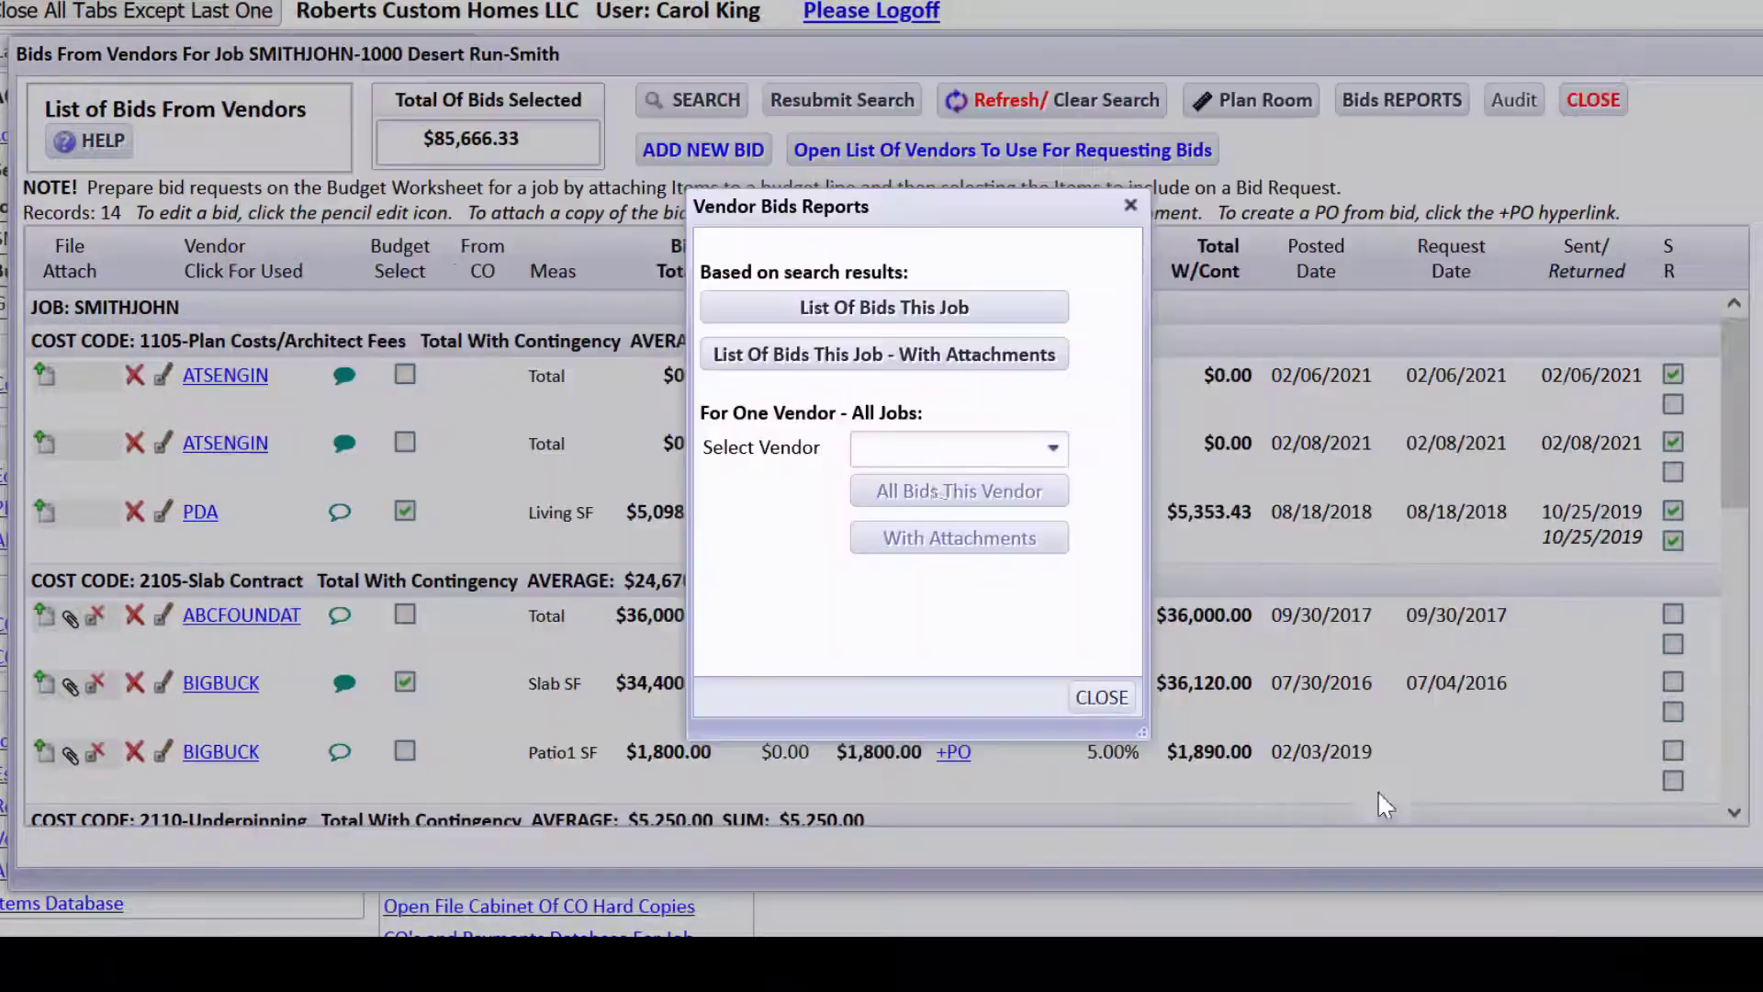
Review every BIGBUCK bid across all jobs, then close the report and the Vendor Bids Reports window.
left_click(900, 446)
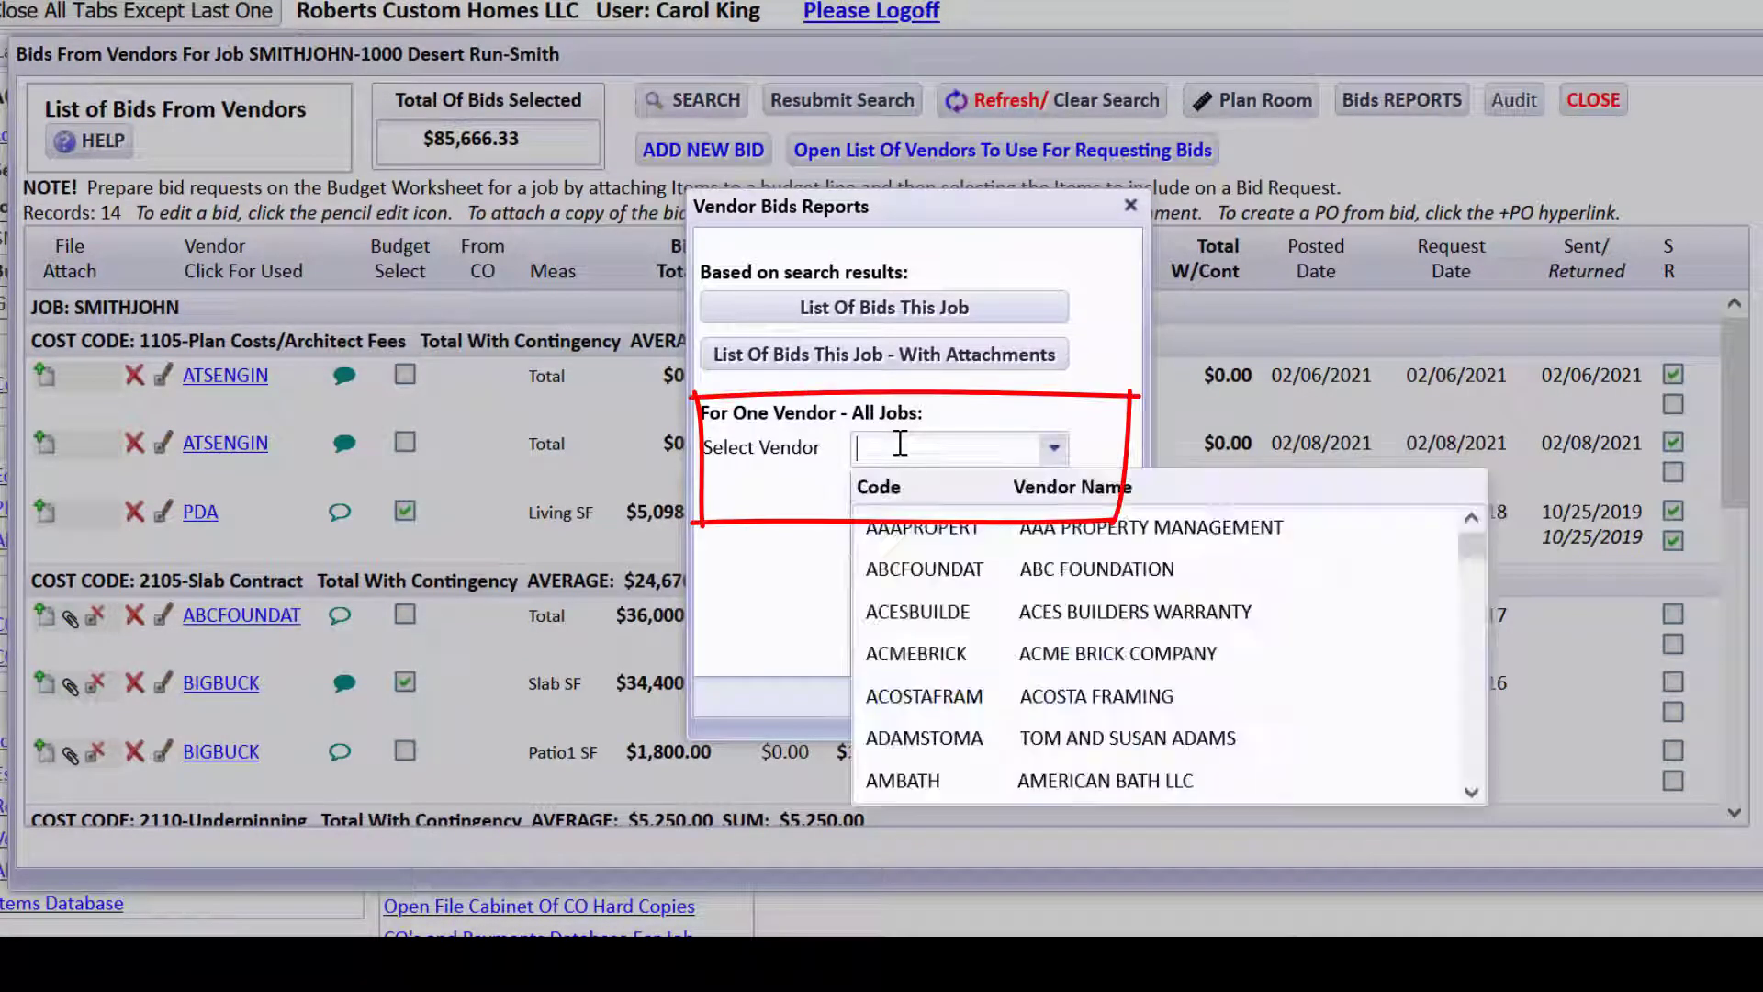
type("big")
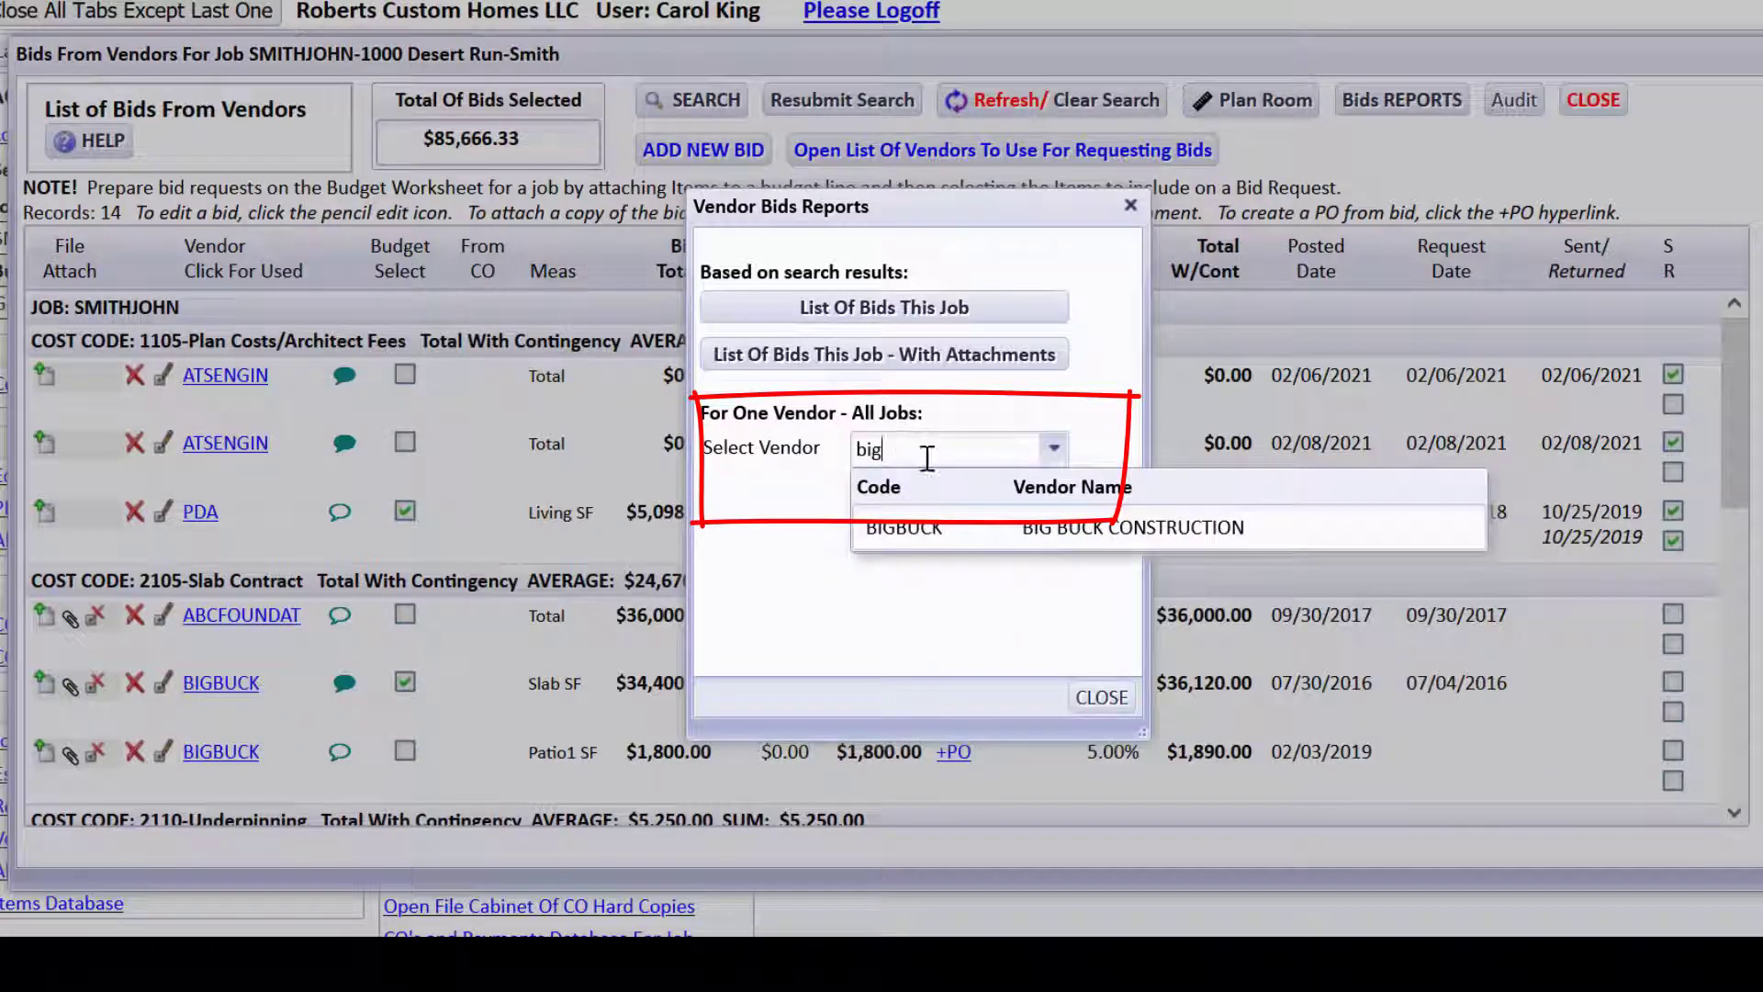
left_click(891, 533)
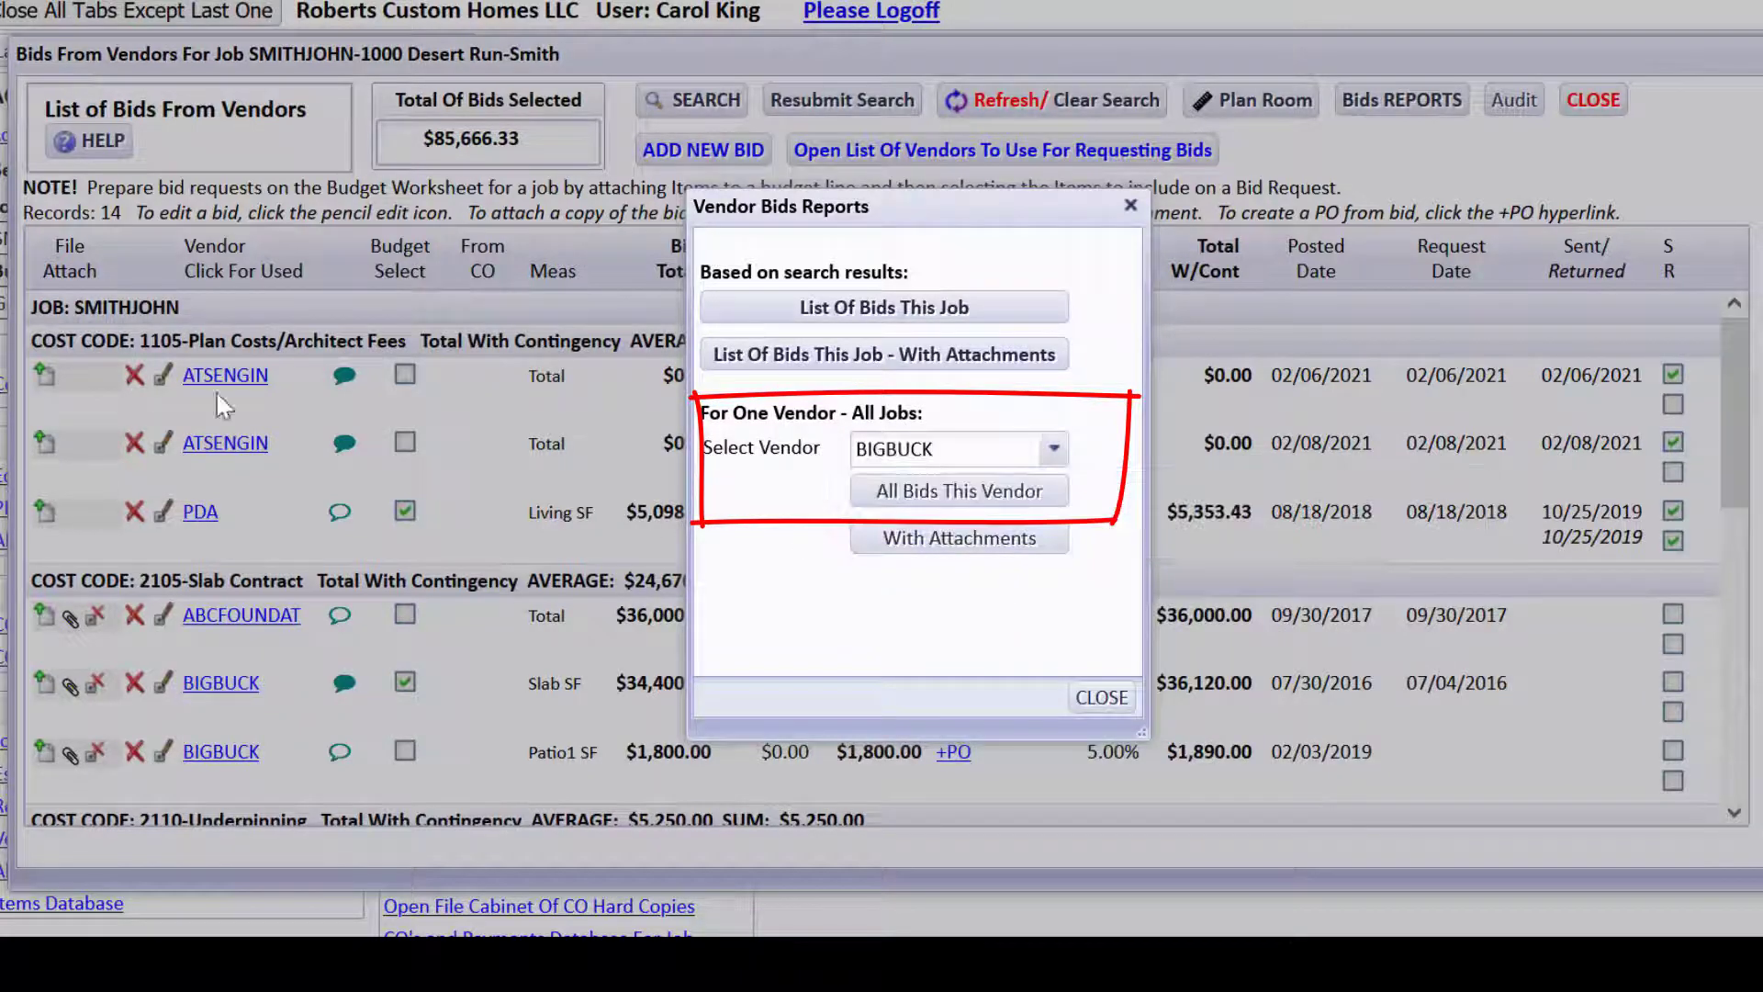
left_click(959, 491)
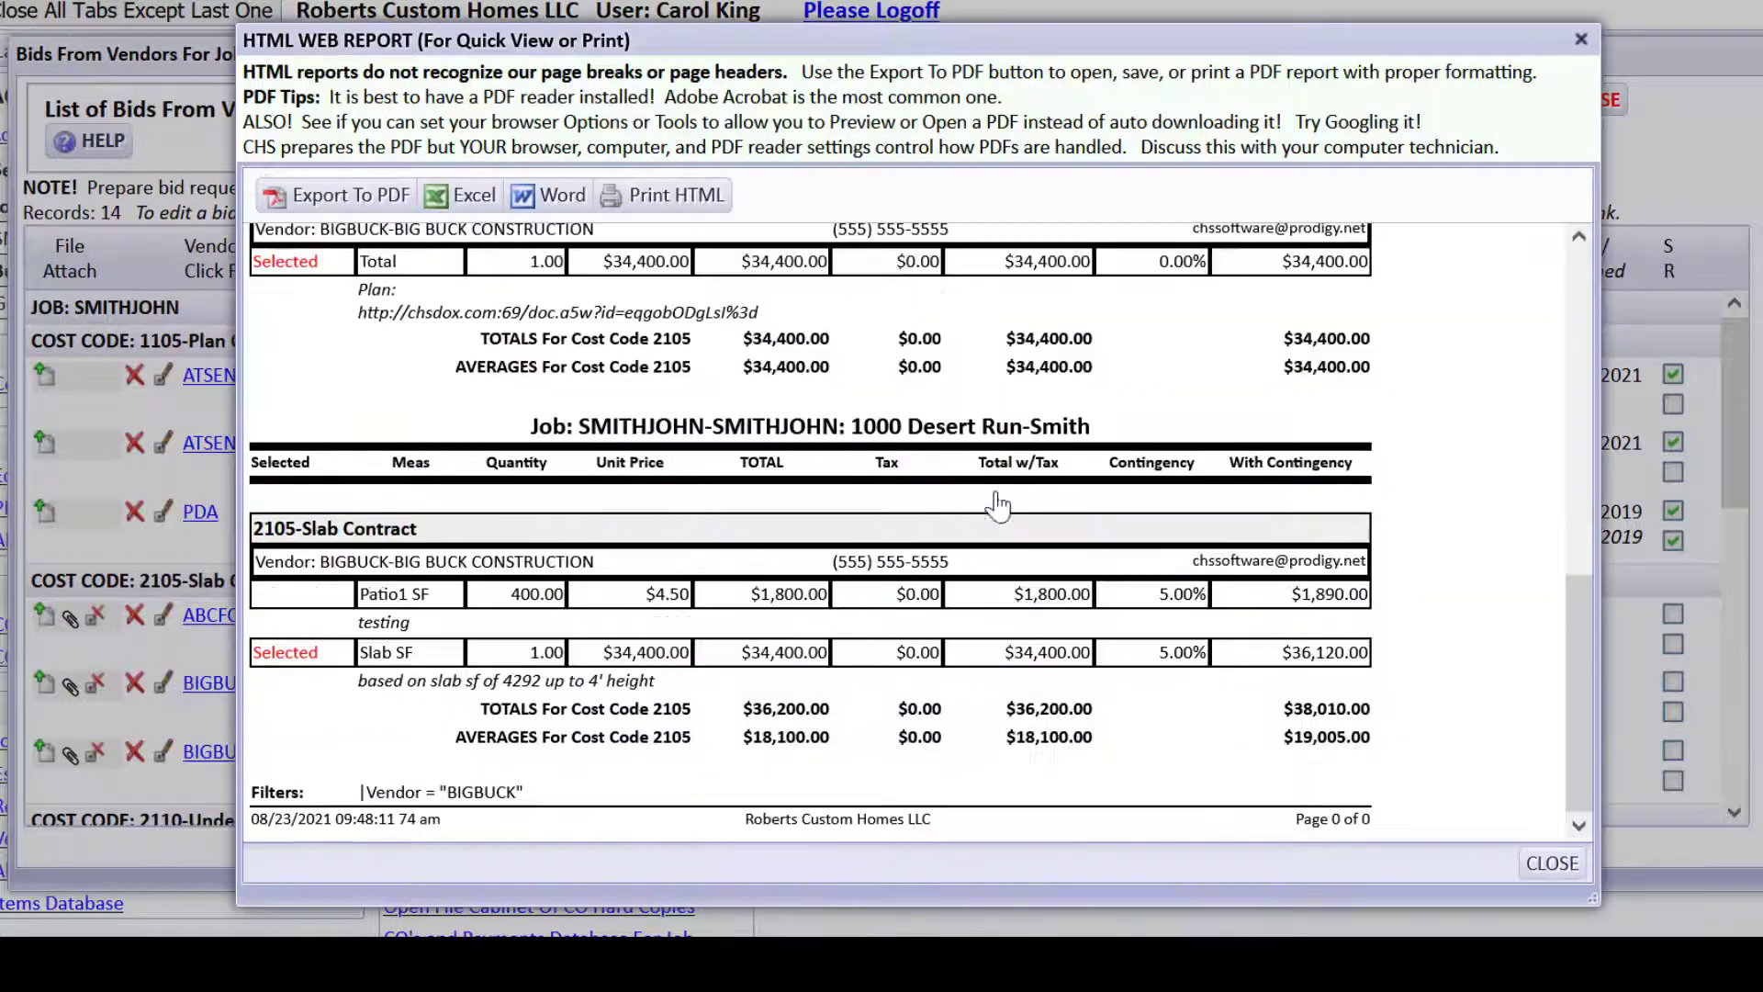
left_click_drag(1585, 702, 1509, 307)
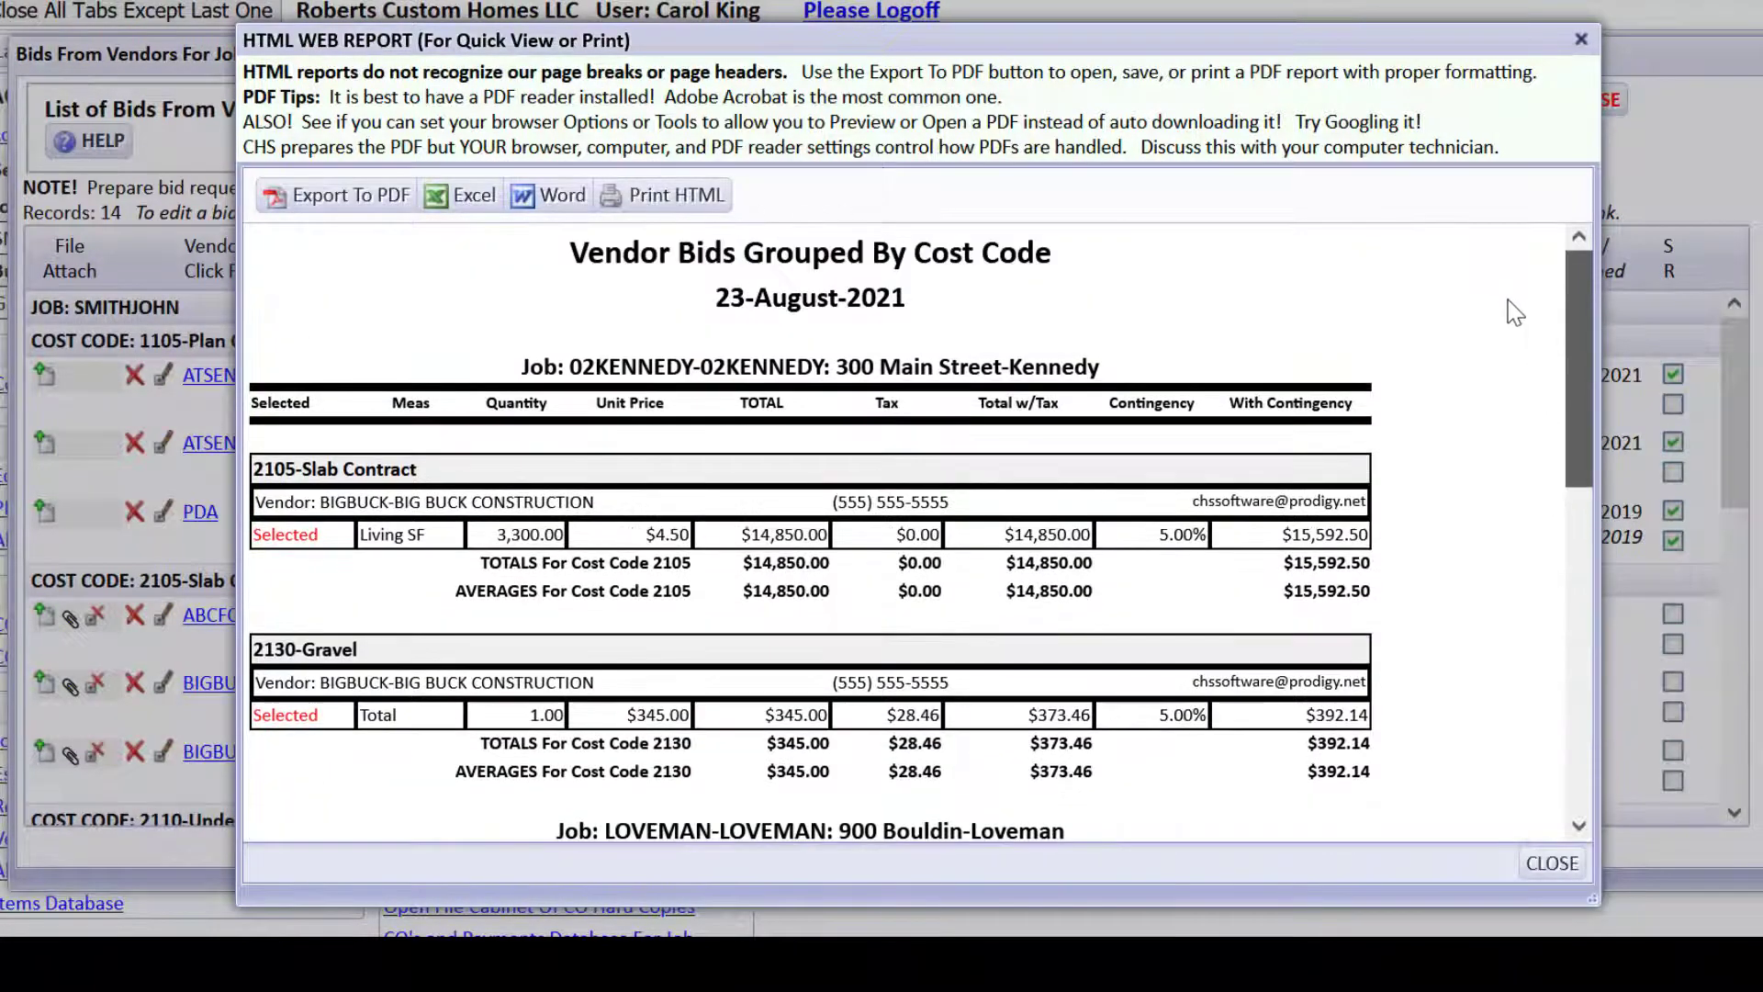
left_click(1551, 864)
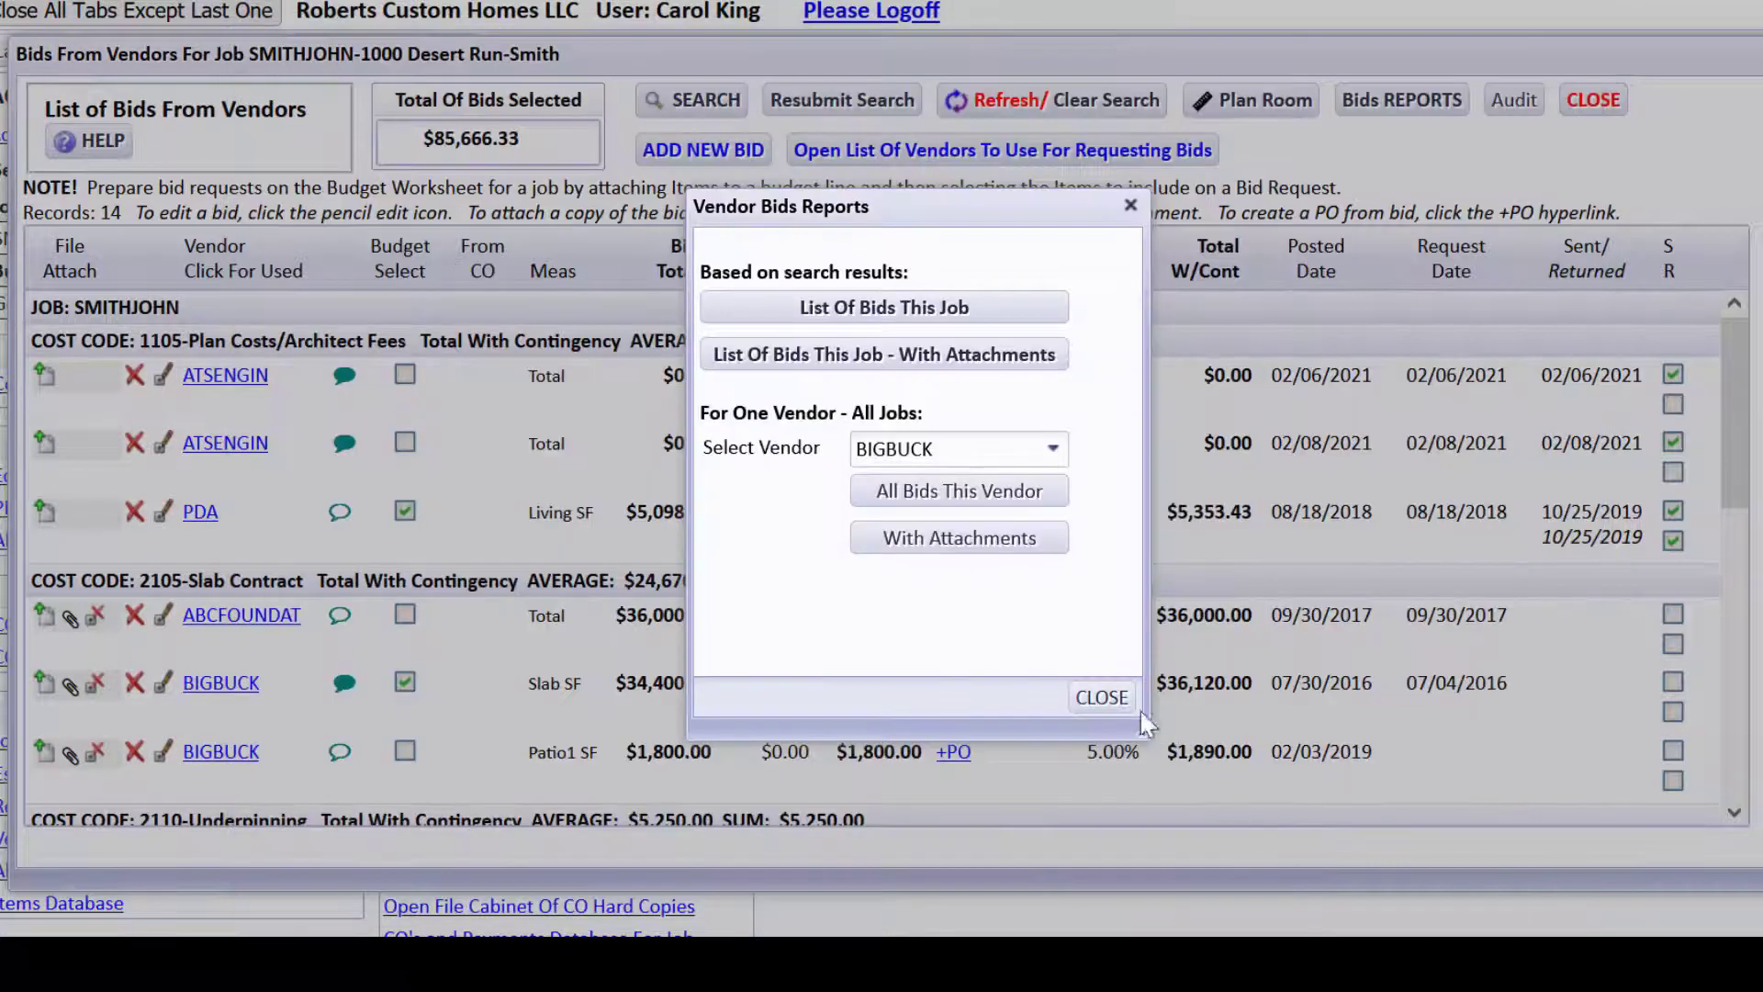
left_click(1095, 698)
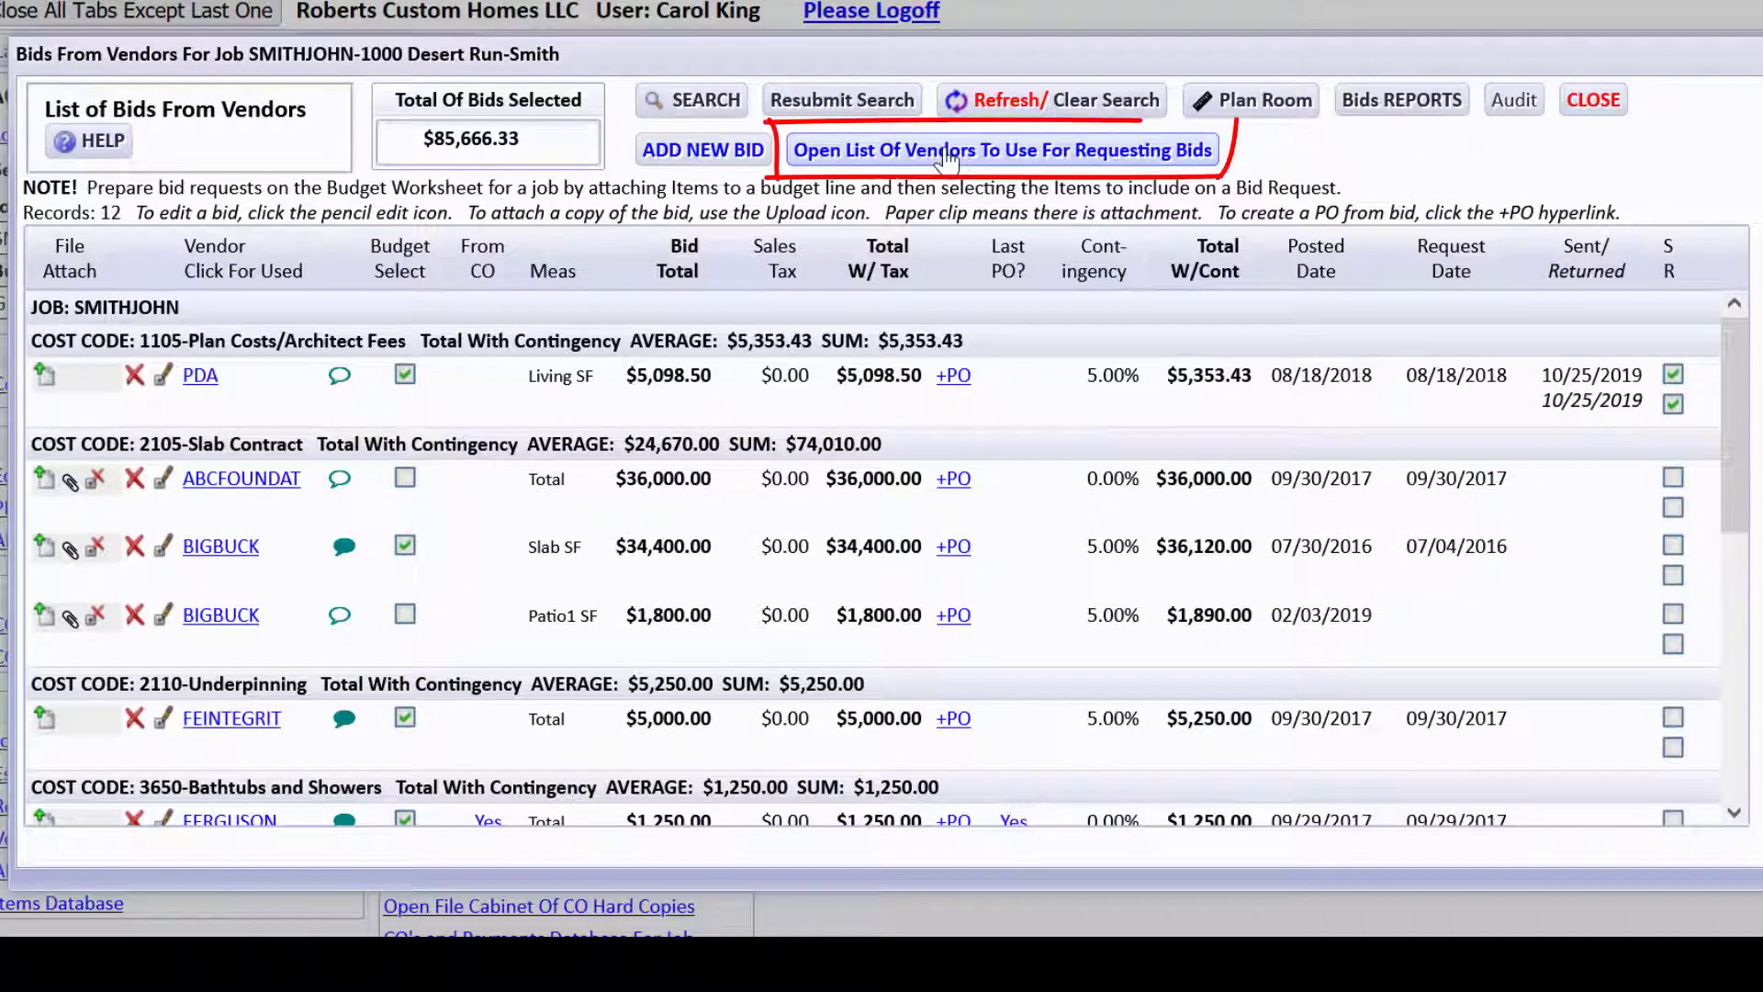
In the vendors-by-cost-code list, scroll to 5930 and start an email to FASHIONGLA.
left_click(947, 154)
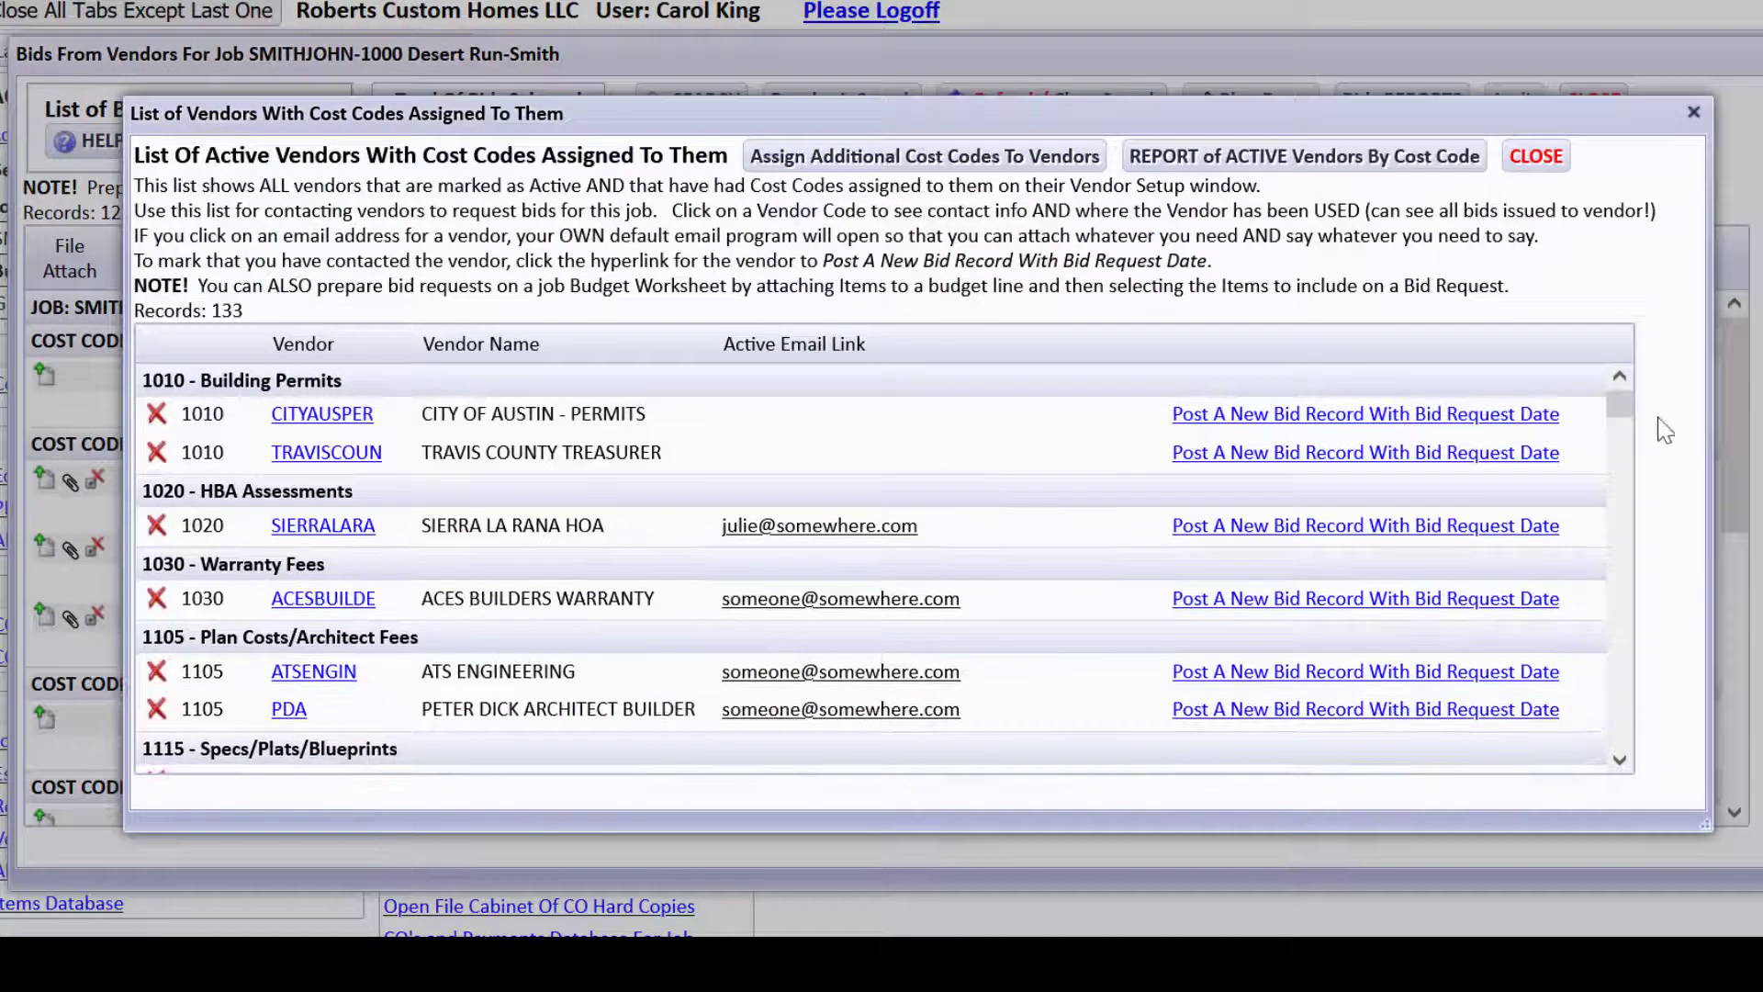
left_click_drag(1620, 404, 1638, 725)
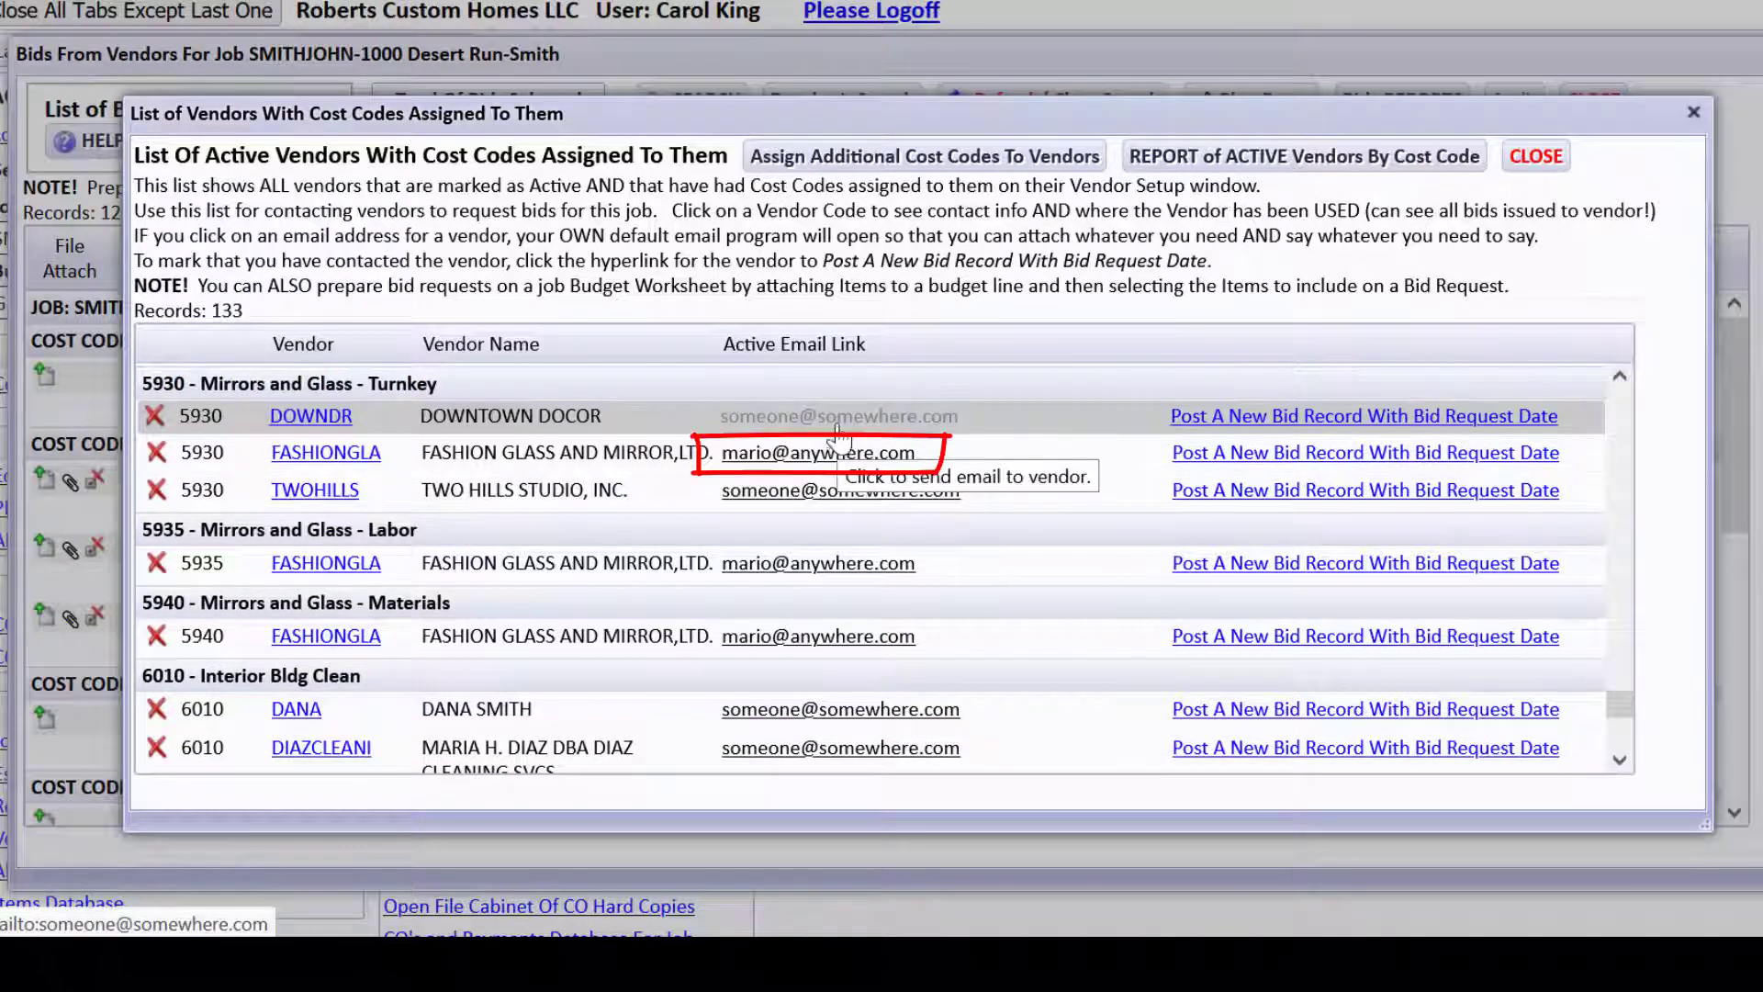
left_click(825, 468)
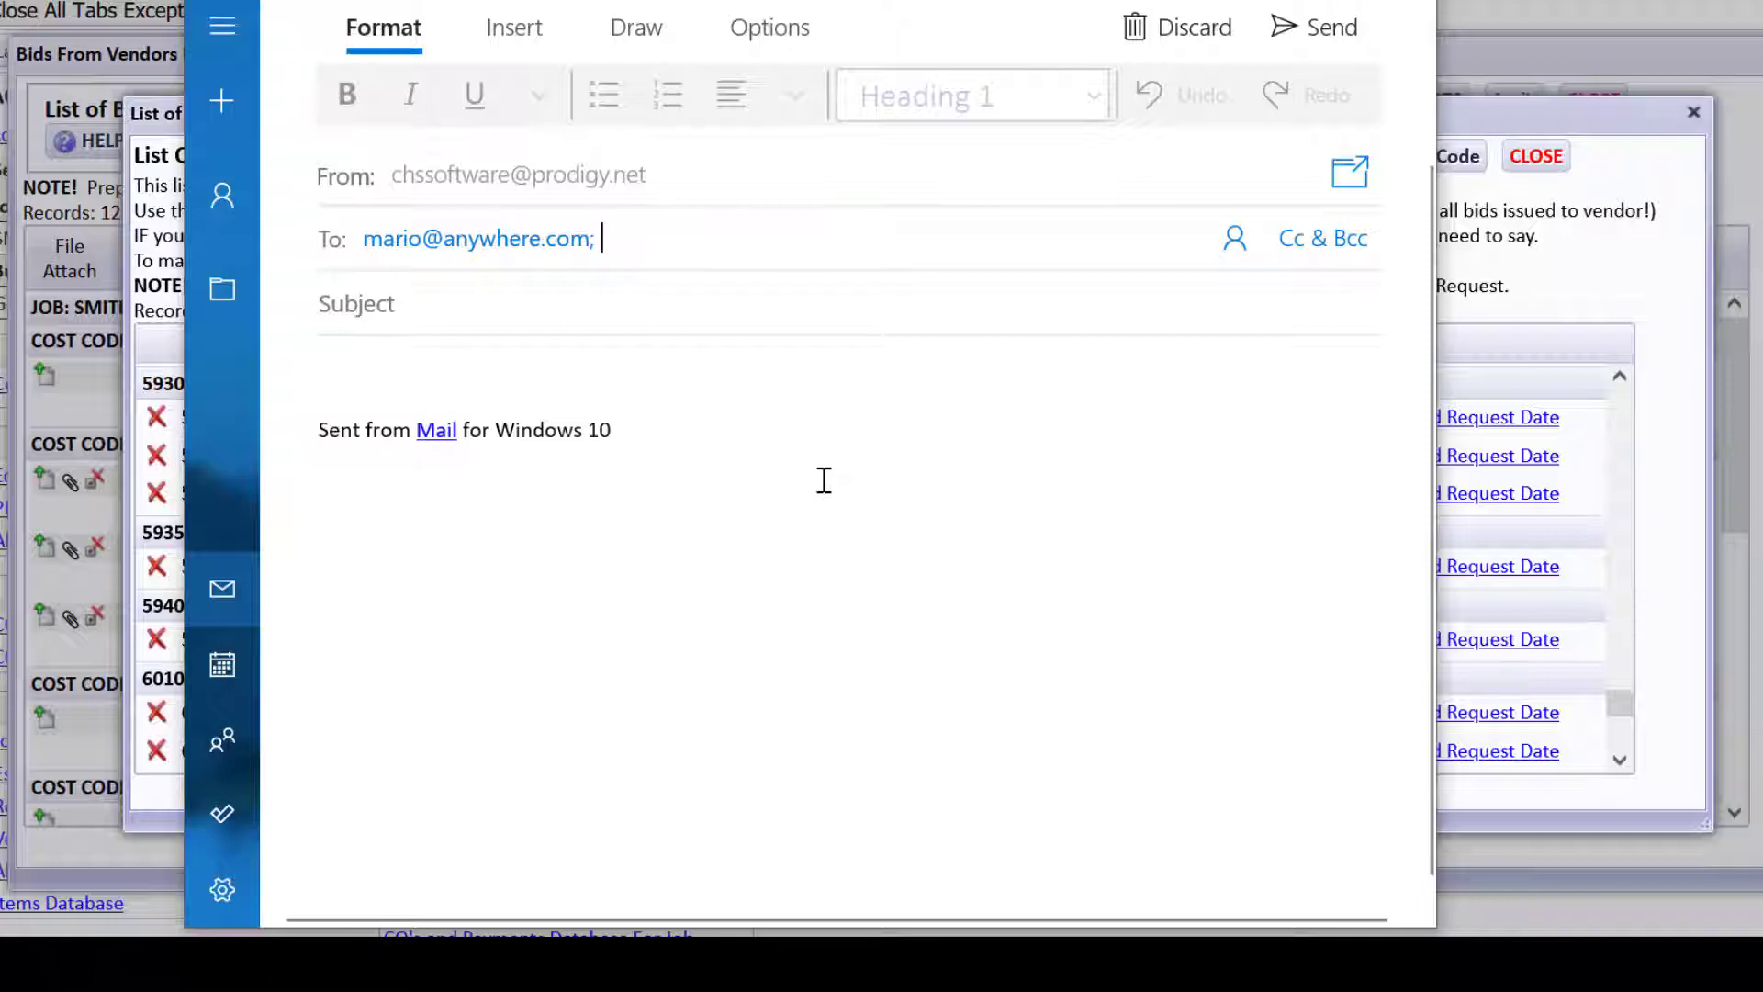
Discard the unsent Mail draft to FASHIONGLA with Alt+F4.
left_click(622, 382)
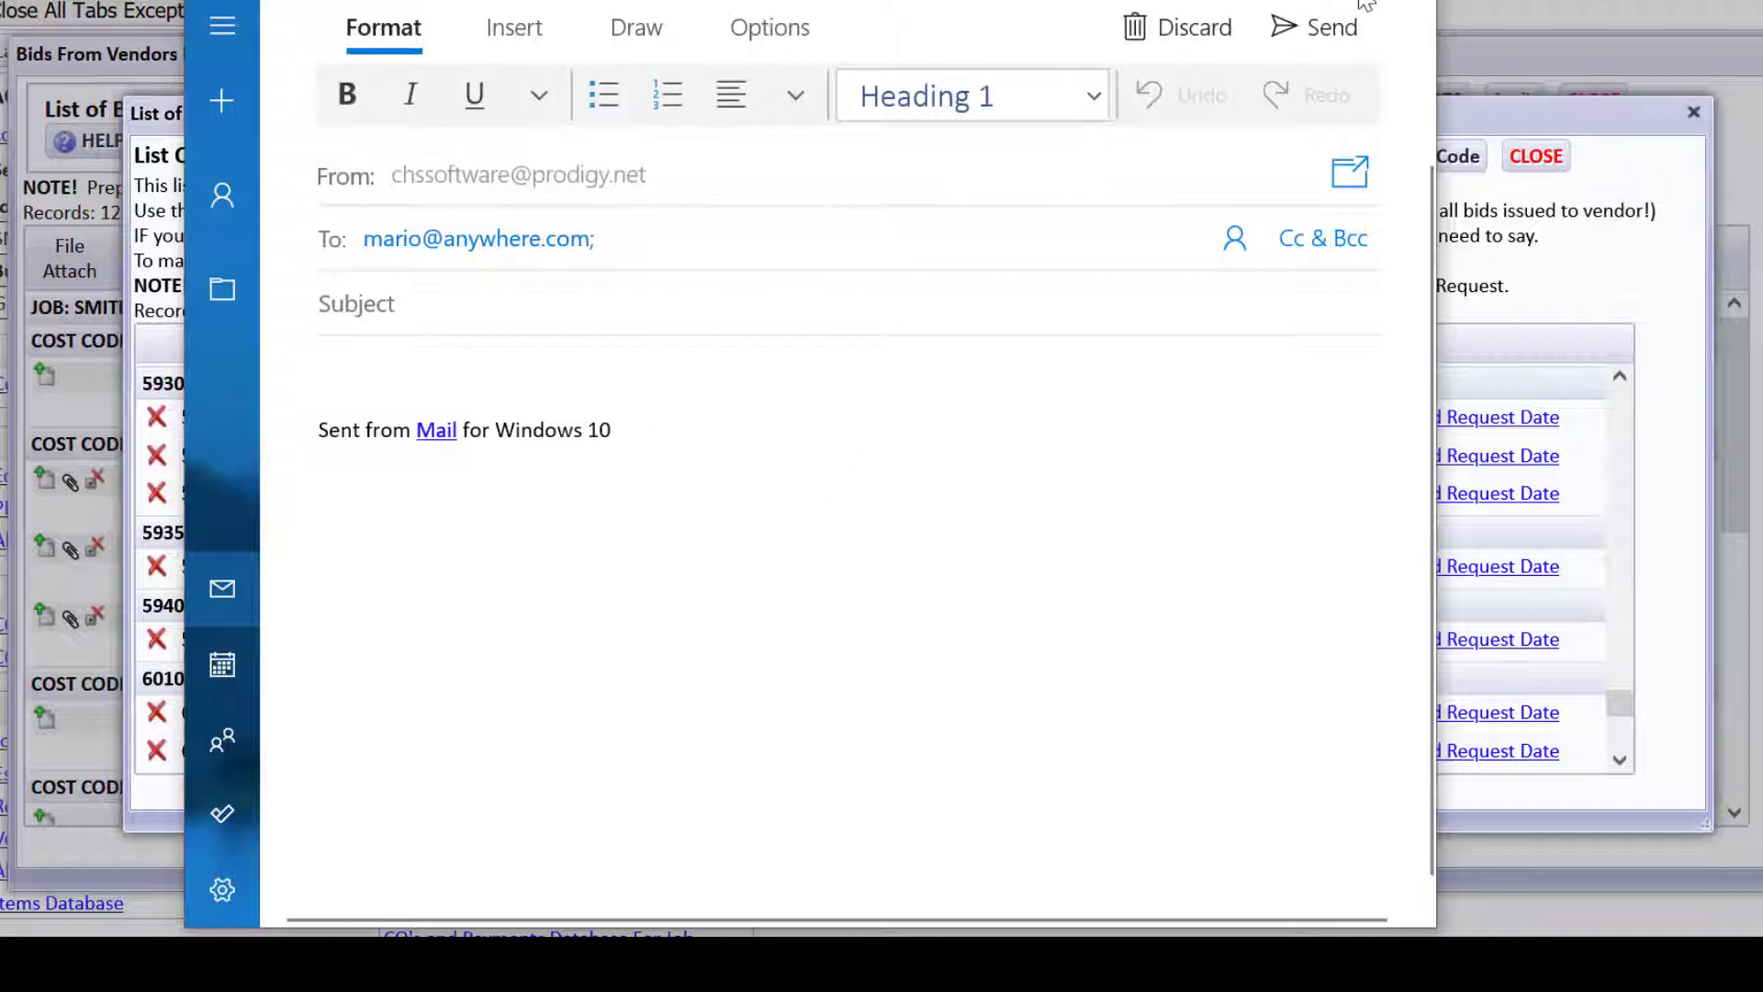
key("alt+F4")
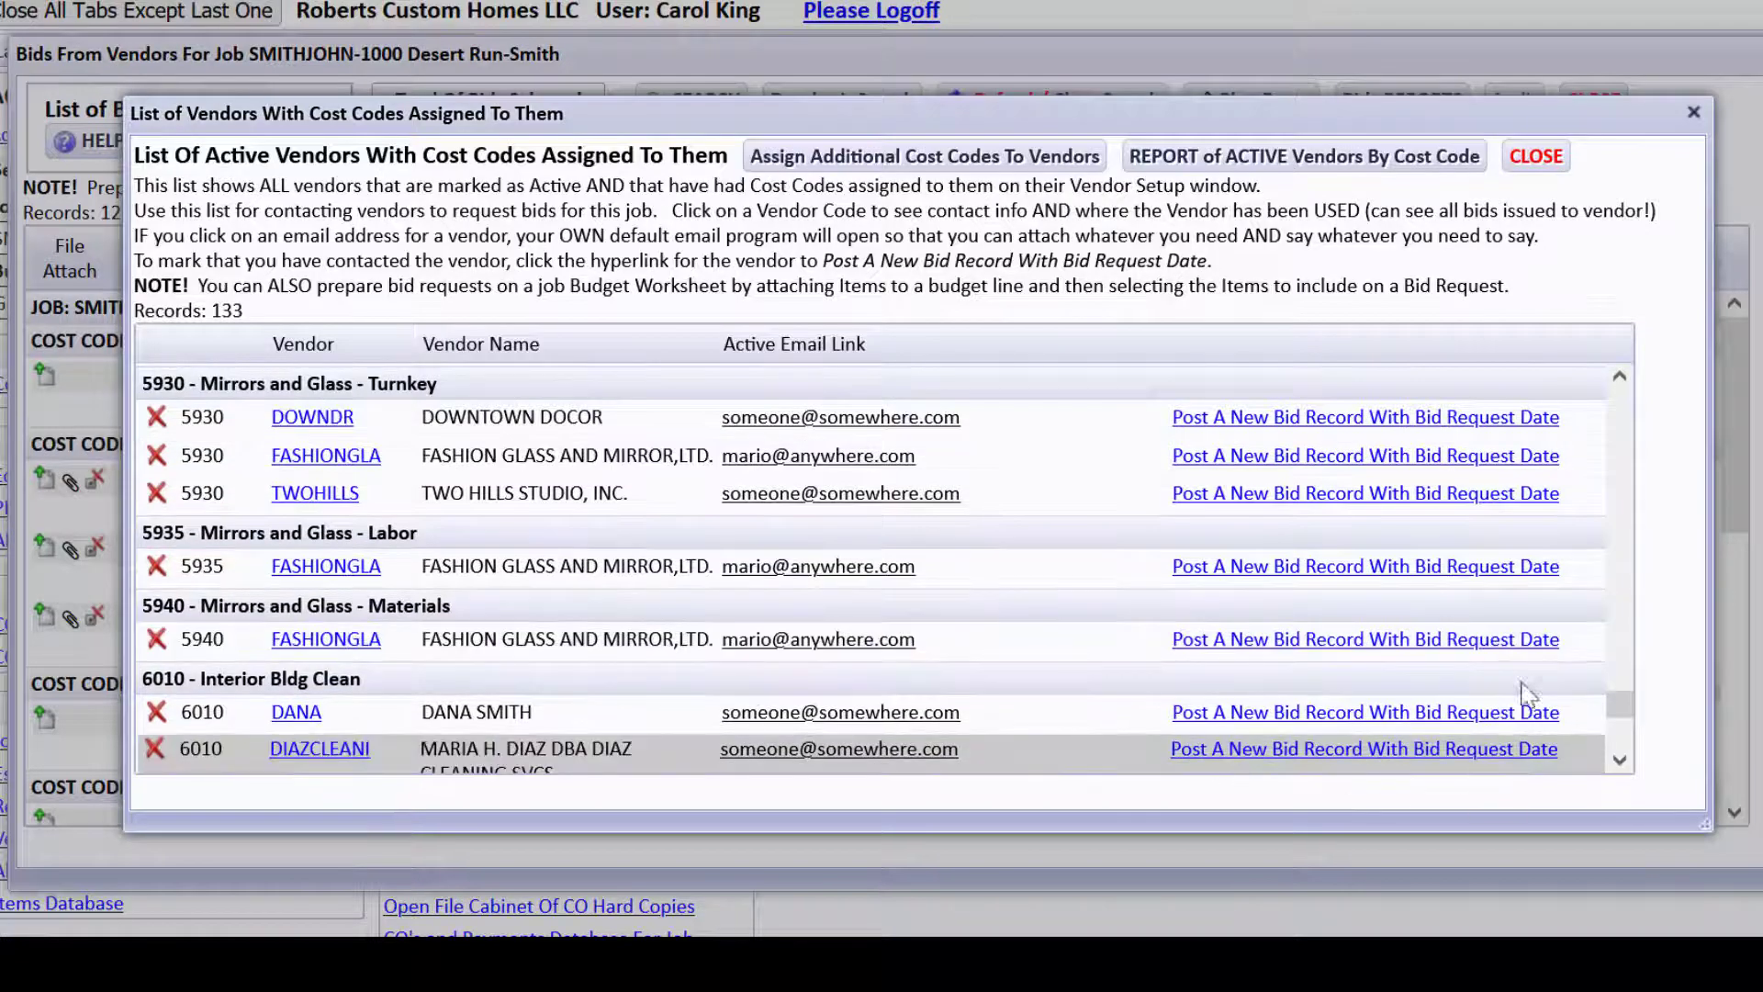
Close the vendor list and the Bids From Vendors window to reach VISTAV3813's Jobs Dashboard.
left_click(1535, 156)
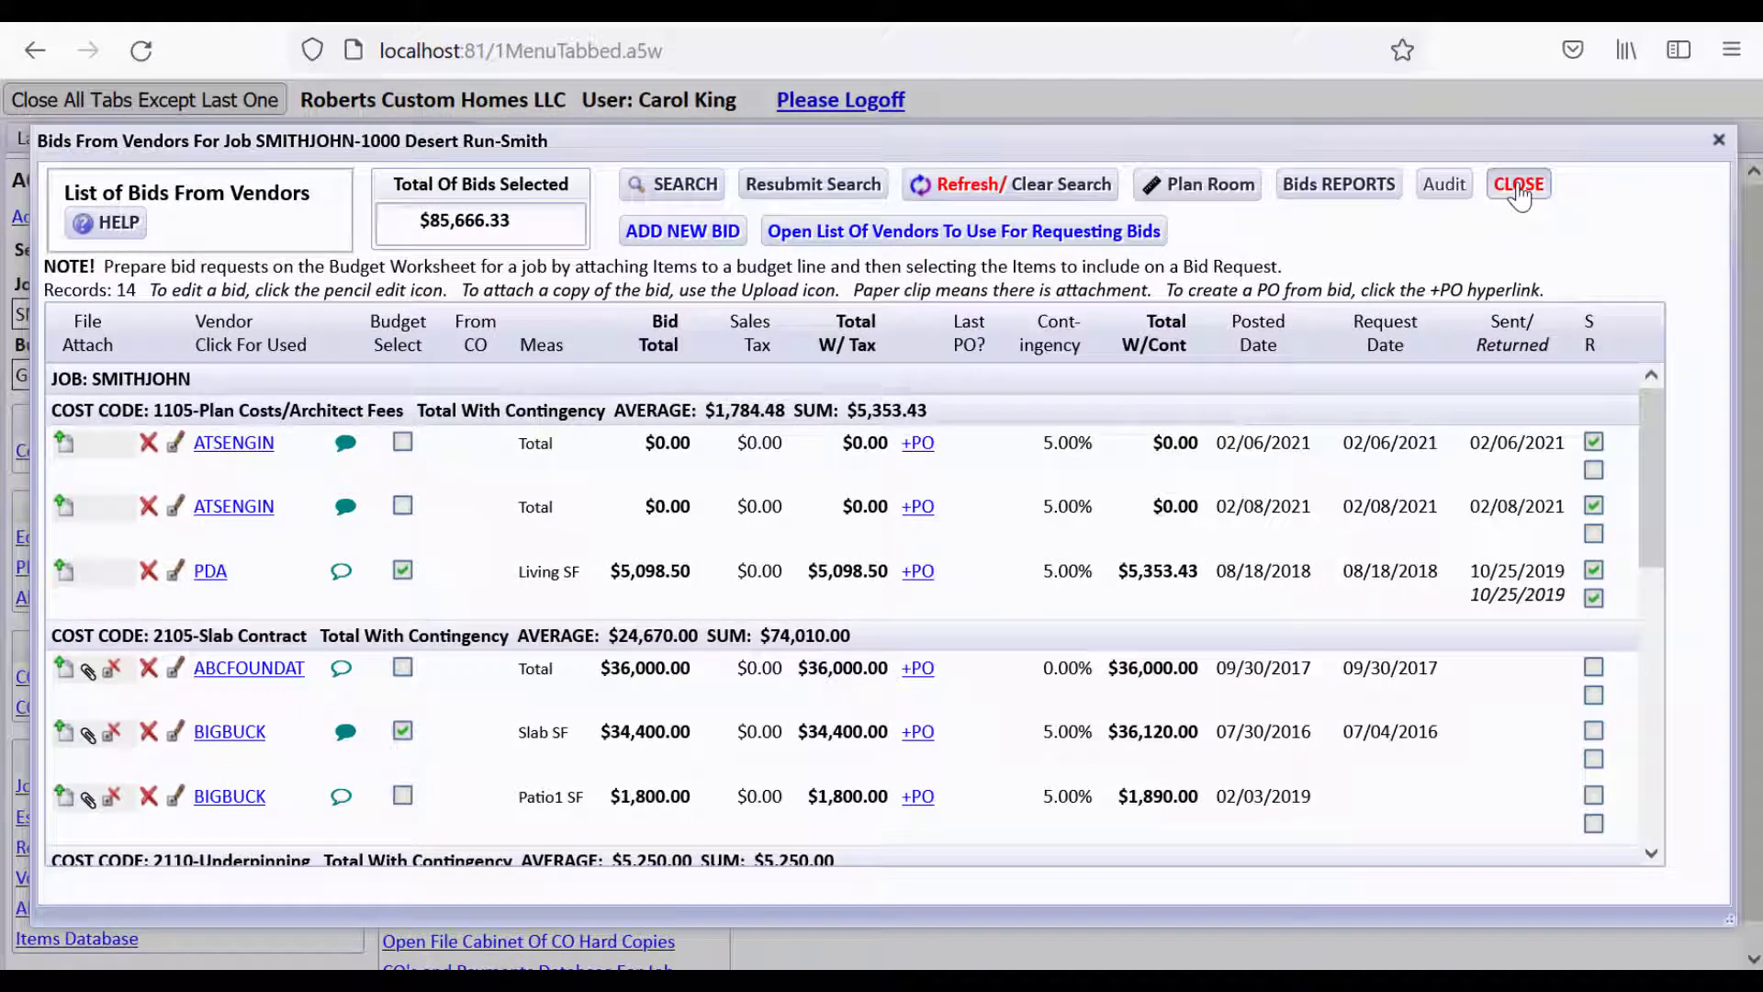
left_click(1586, 112)
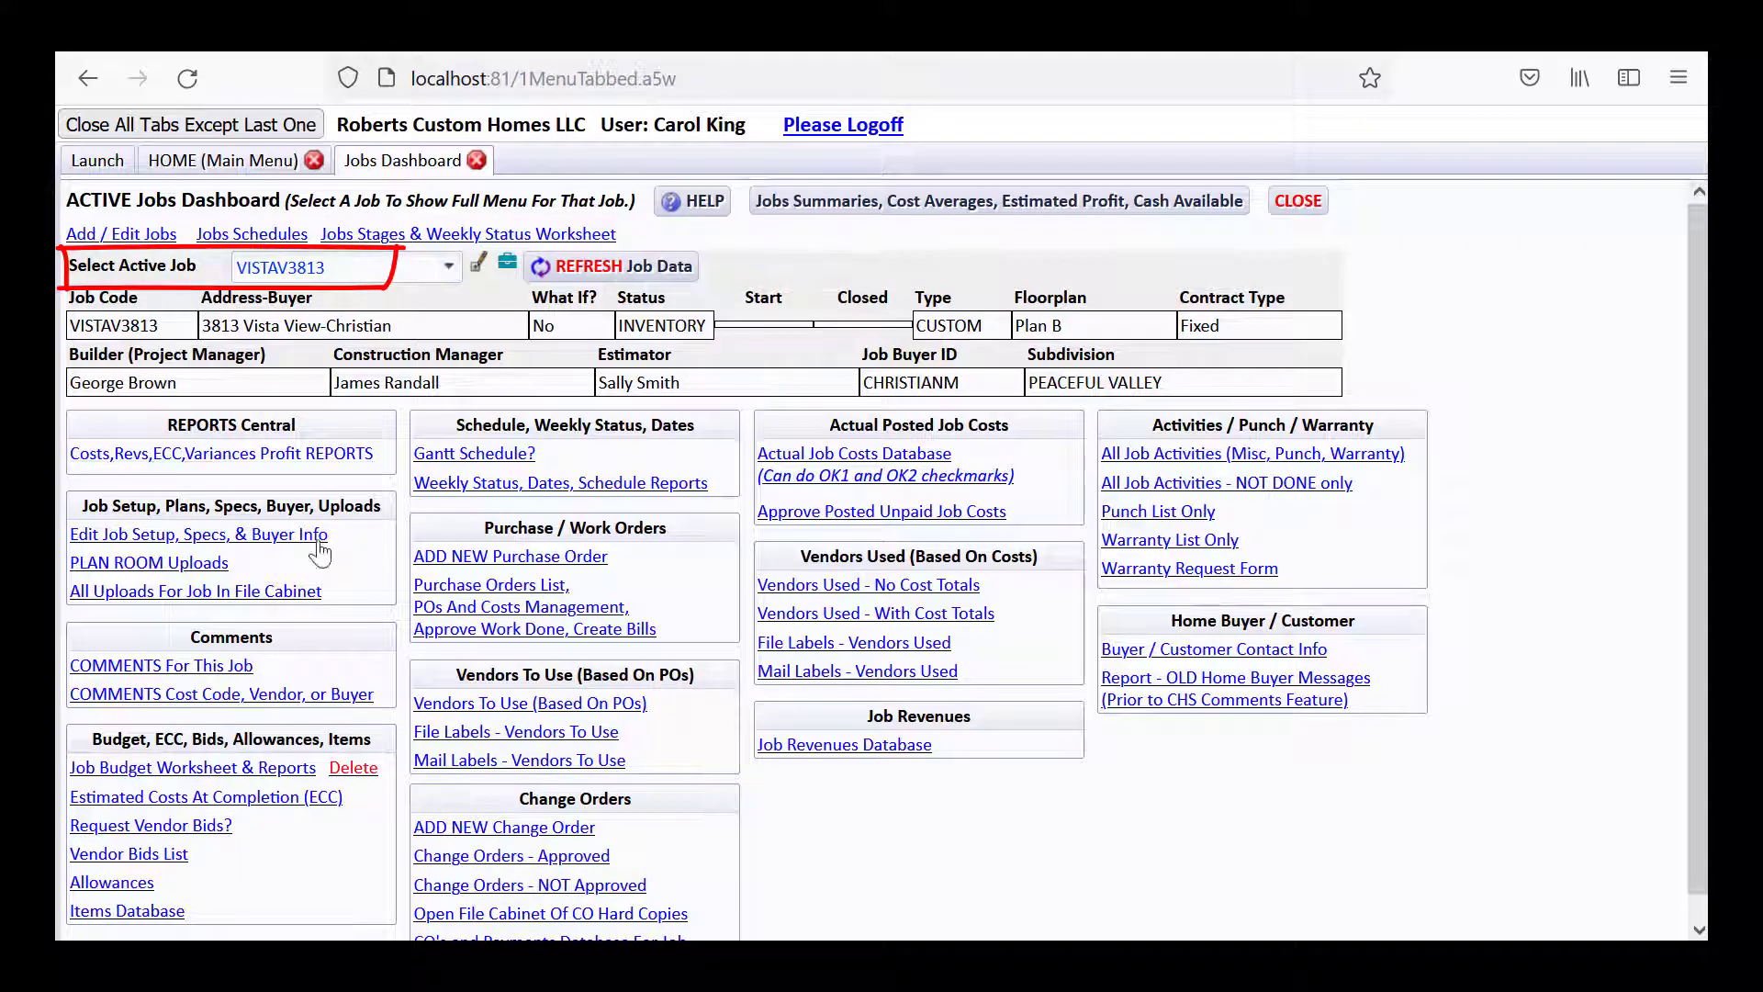
Delete VISTAV3813's FASHIONGLA bid, then open the list of active vendors by cost code.
left_click(172, 856)
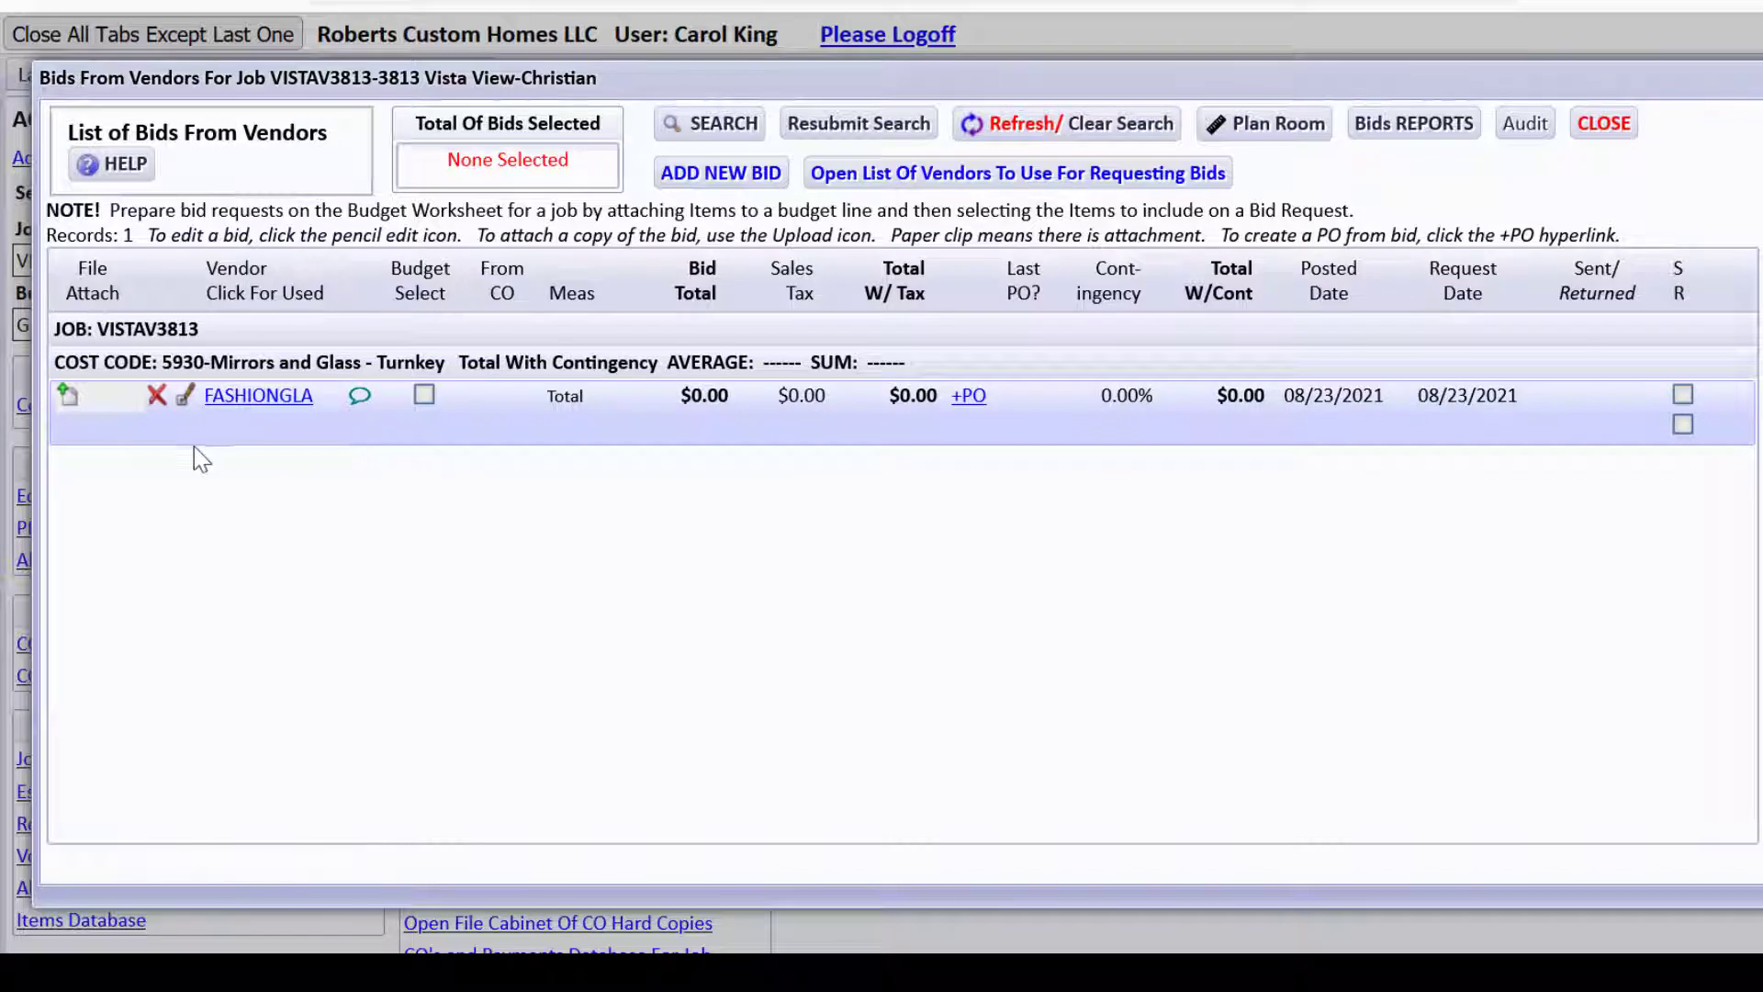
left_click(157, 397)
left_click(882, 609)
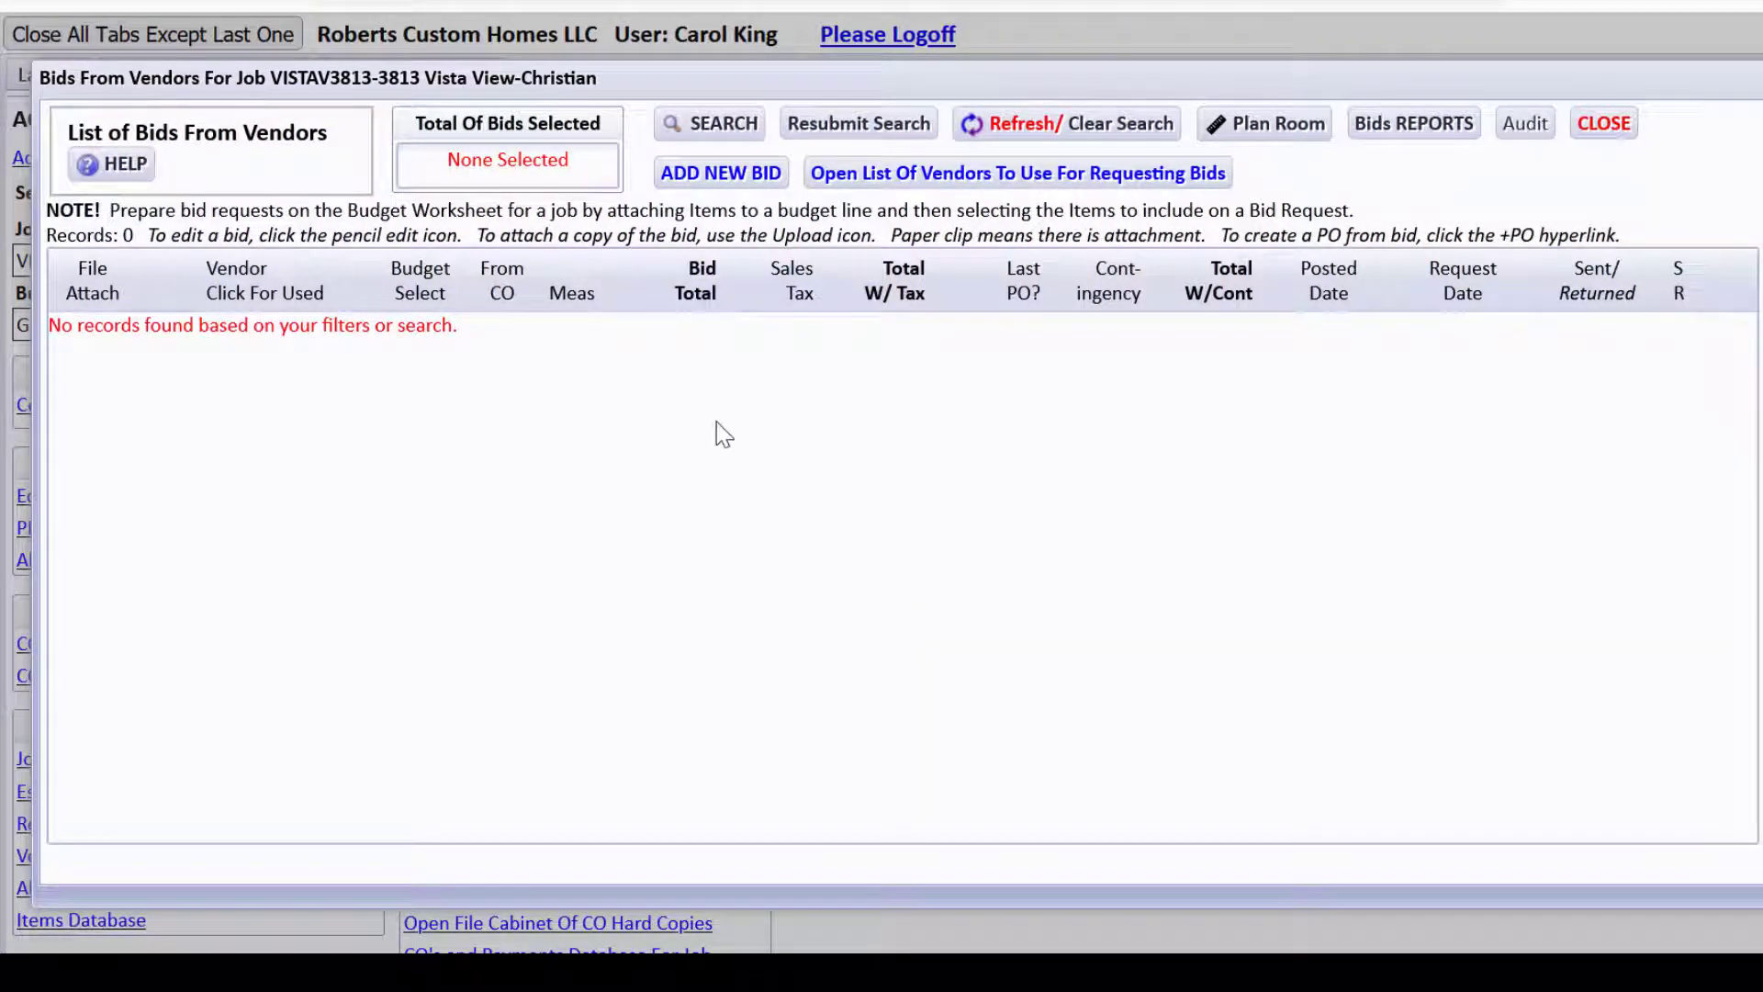
left_click(885, 177)
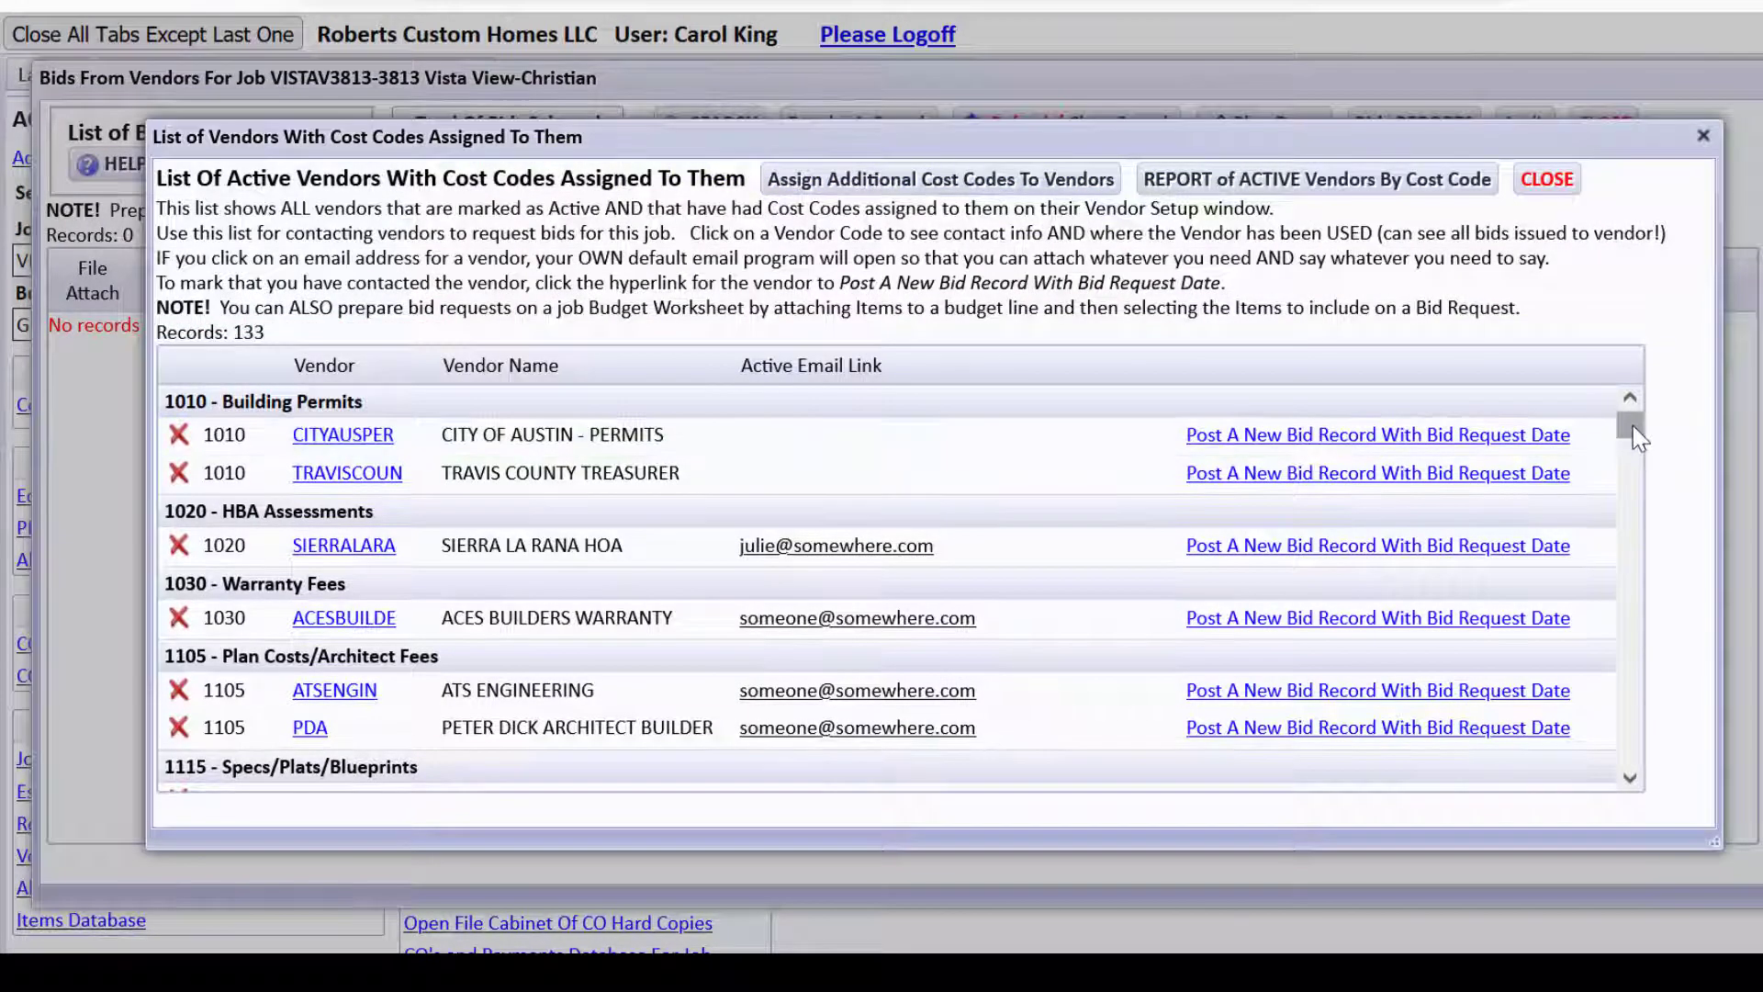
Check the 5930 Mirrors and Glass vendors and the assign-cost-codes form, then close the vendor list.
scroll(1630, 439, "down", 1)
left_click_drag(1630, 439, 1585, 724)
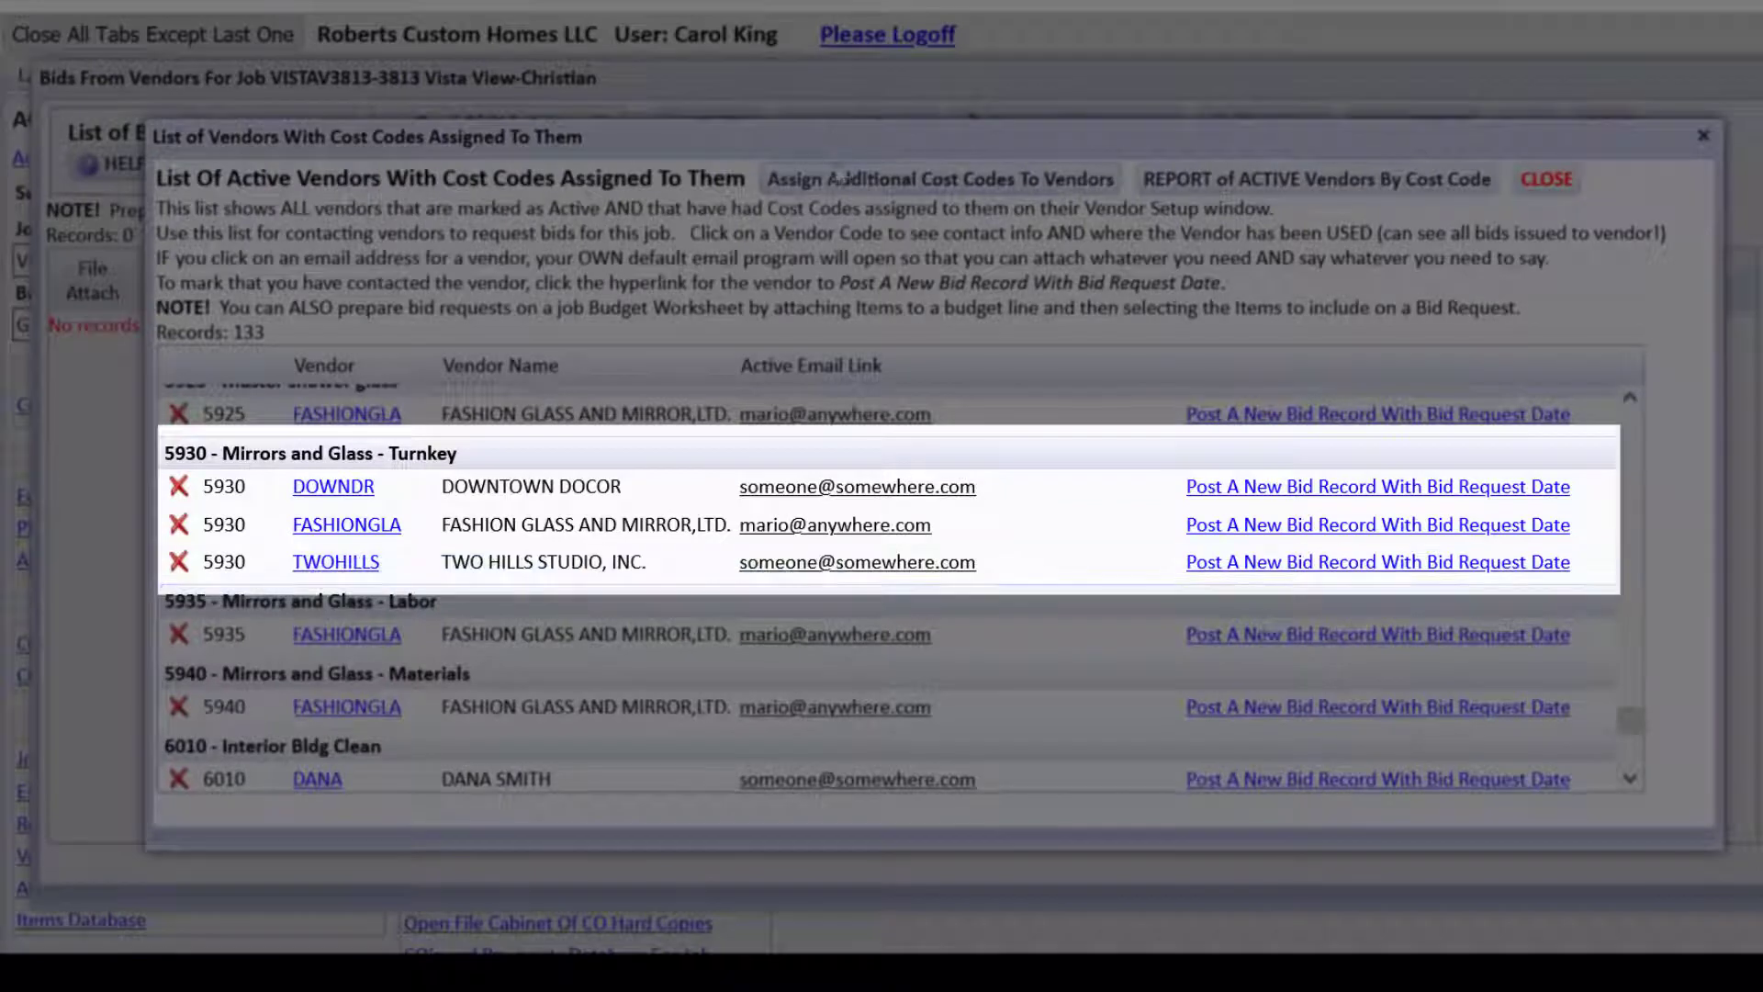
left_click(868, 179)
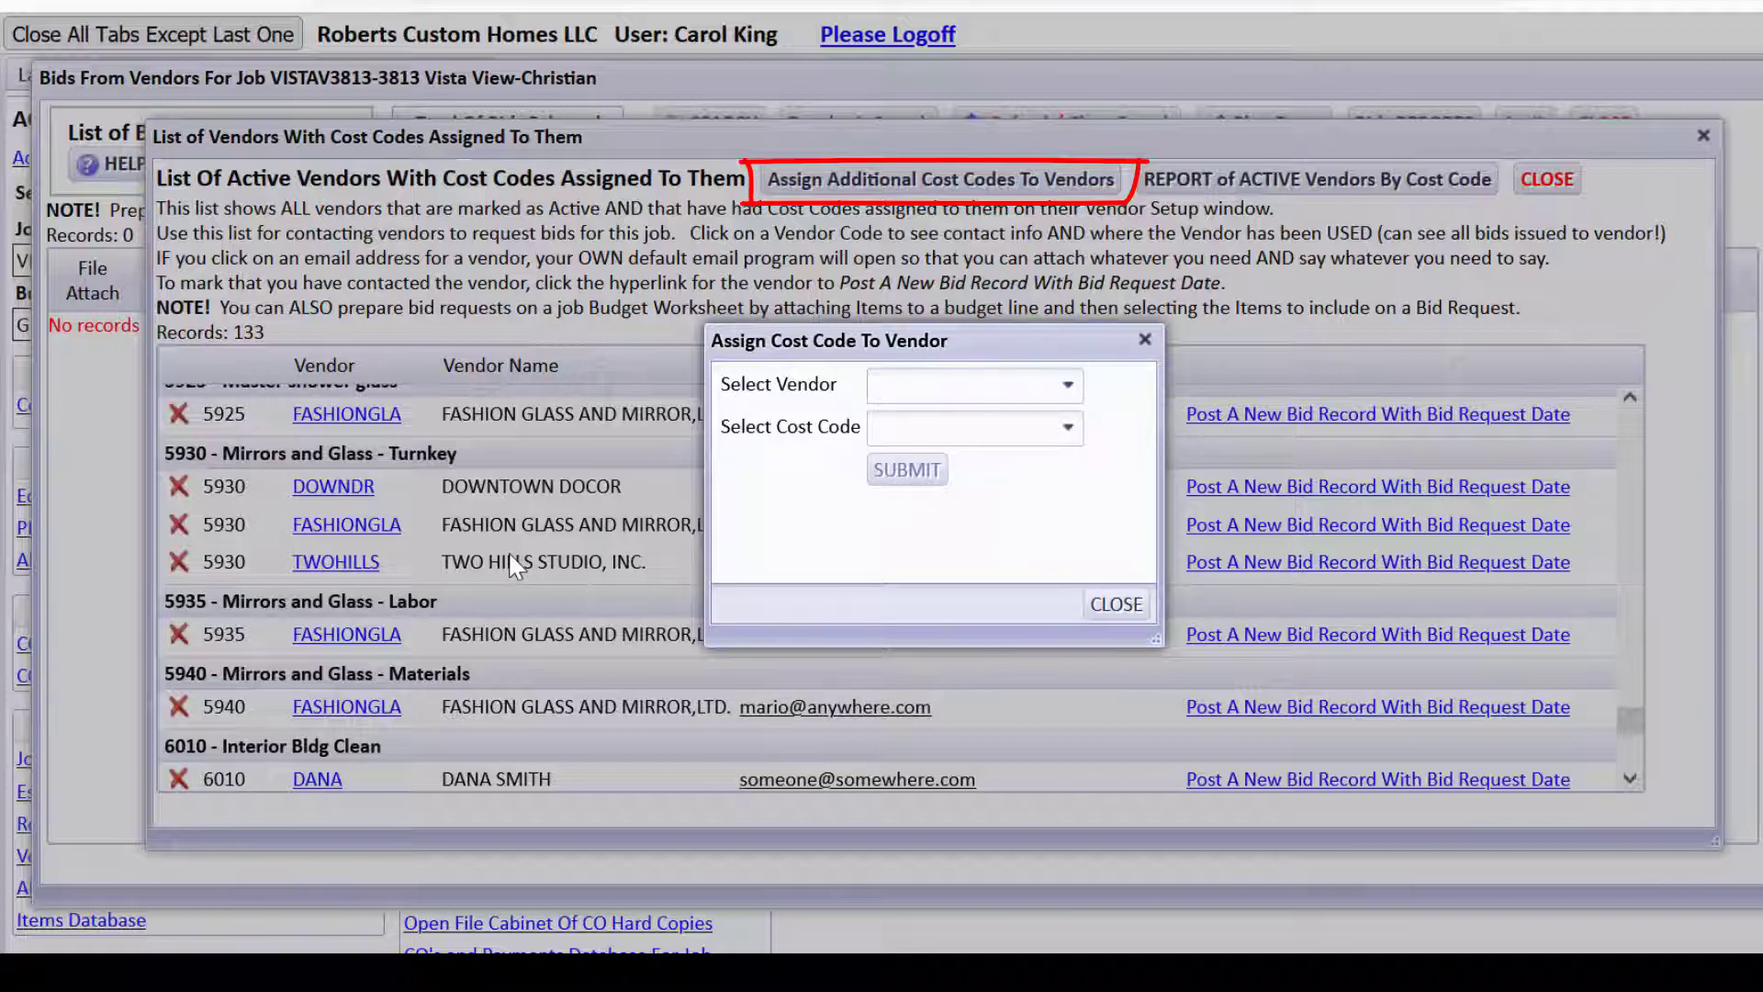
left_click(1115, 605)
left_click(1527, 181)
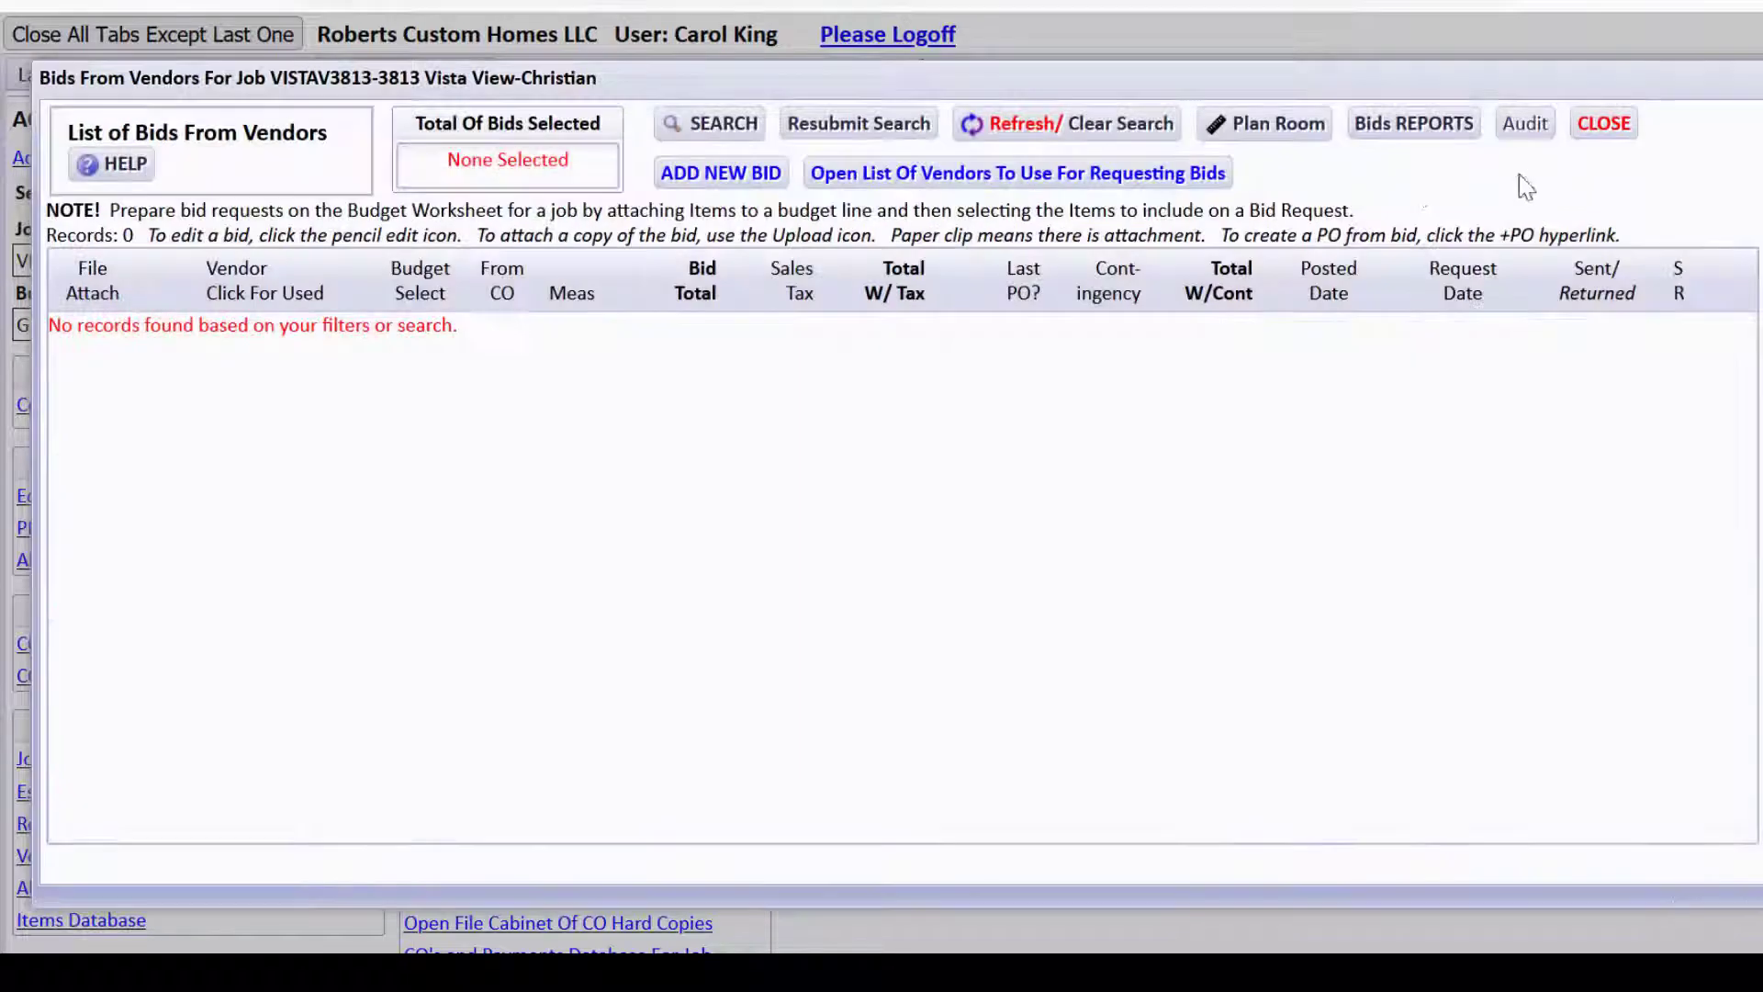
left_click(730, 174)
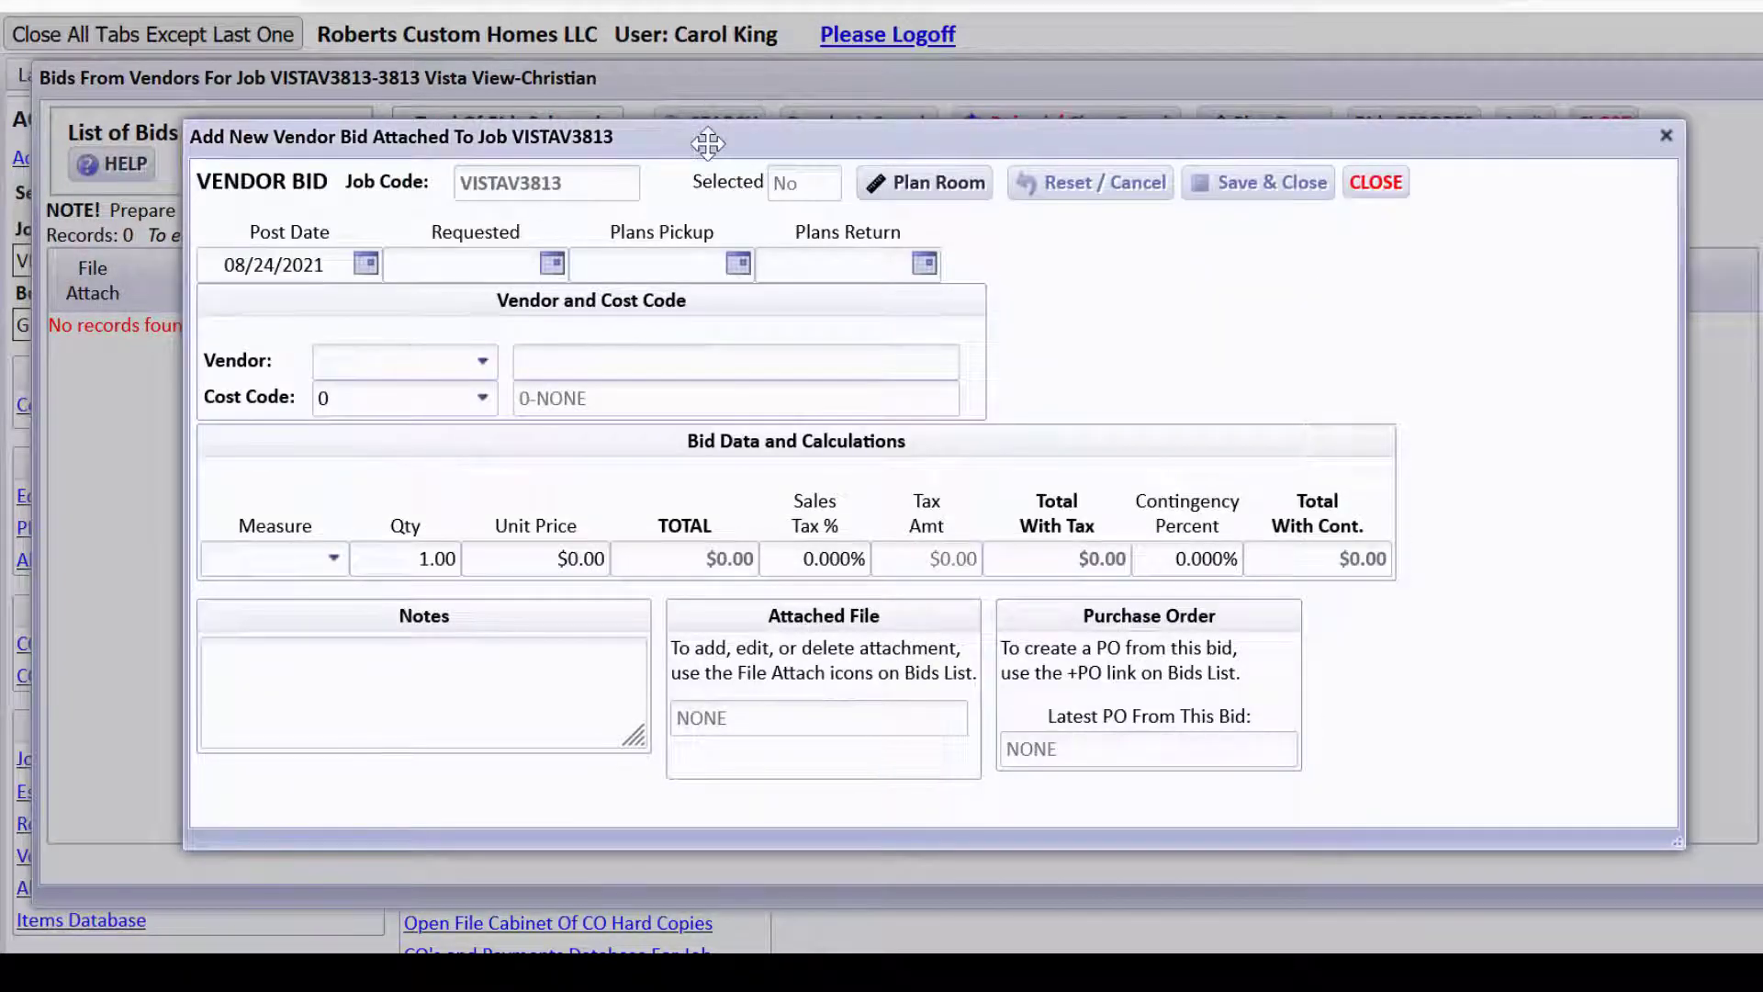
left_click_drag(706, 147, 714, 235)
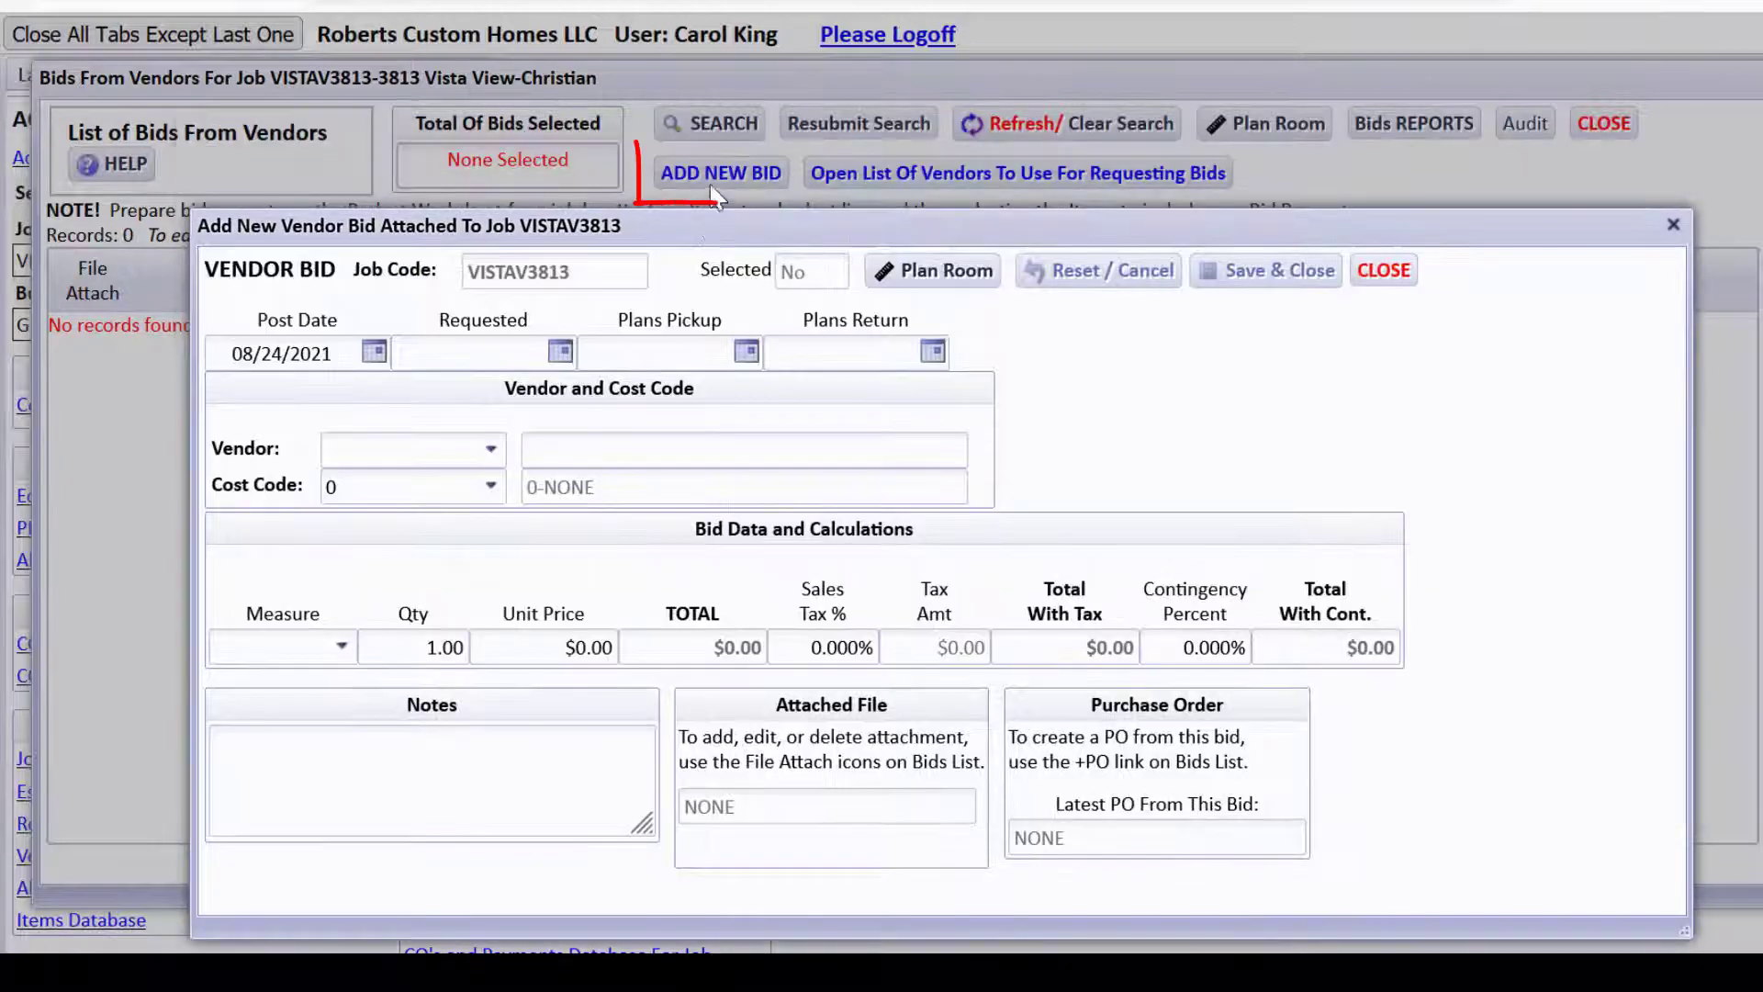
left_click(364, 439)
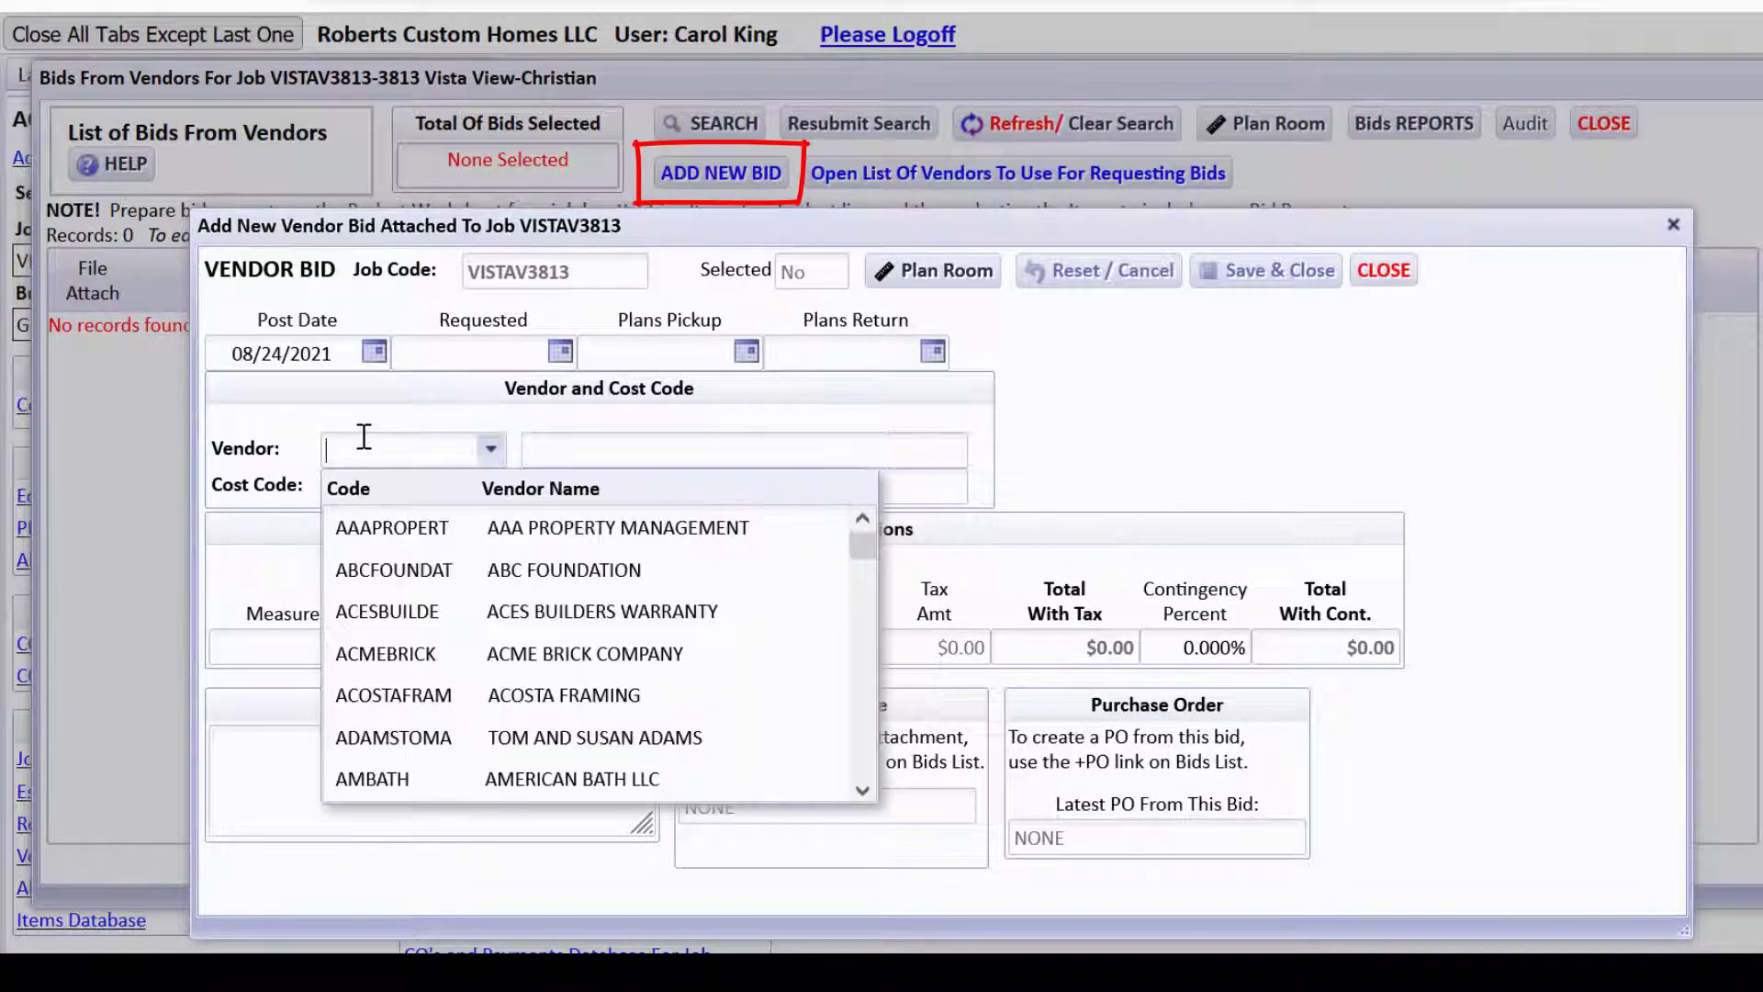
type("fas")
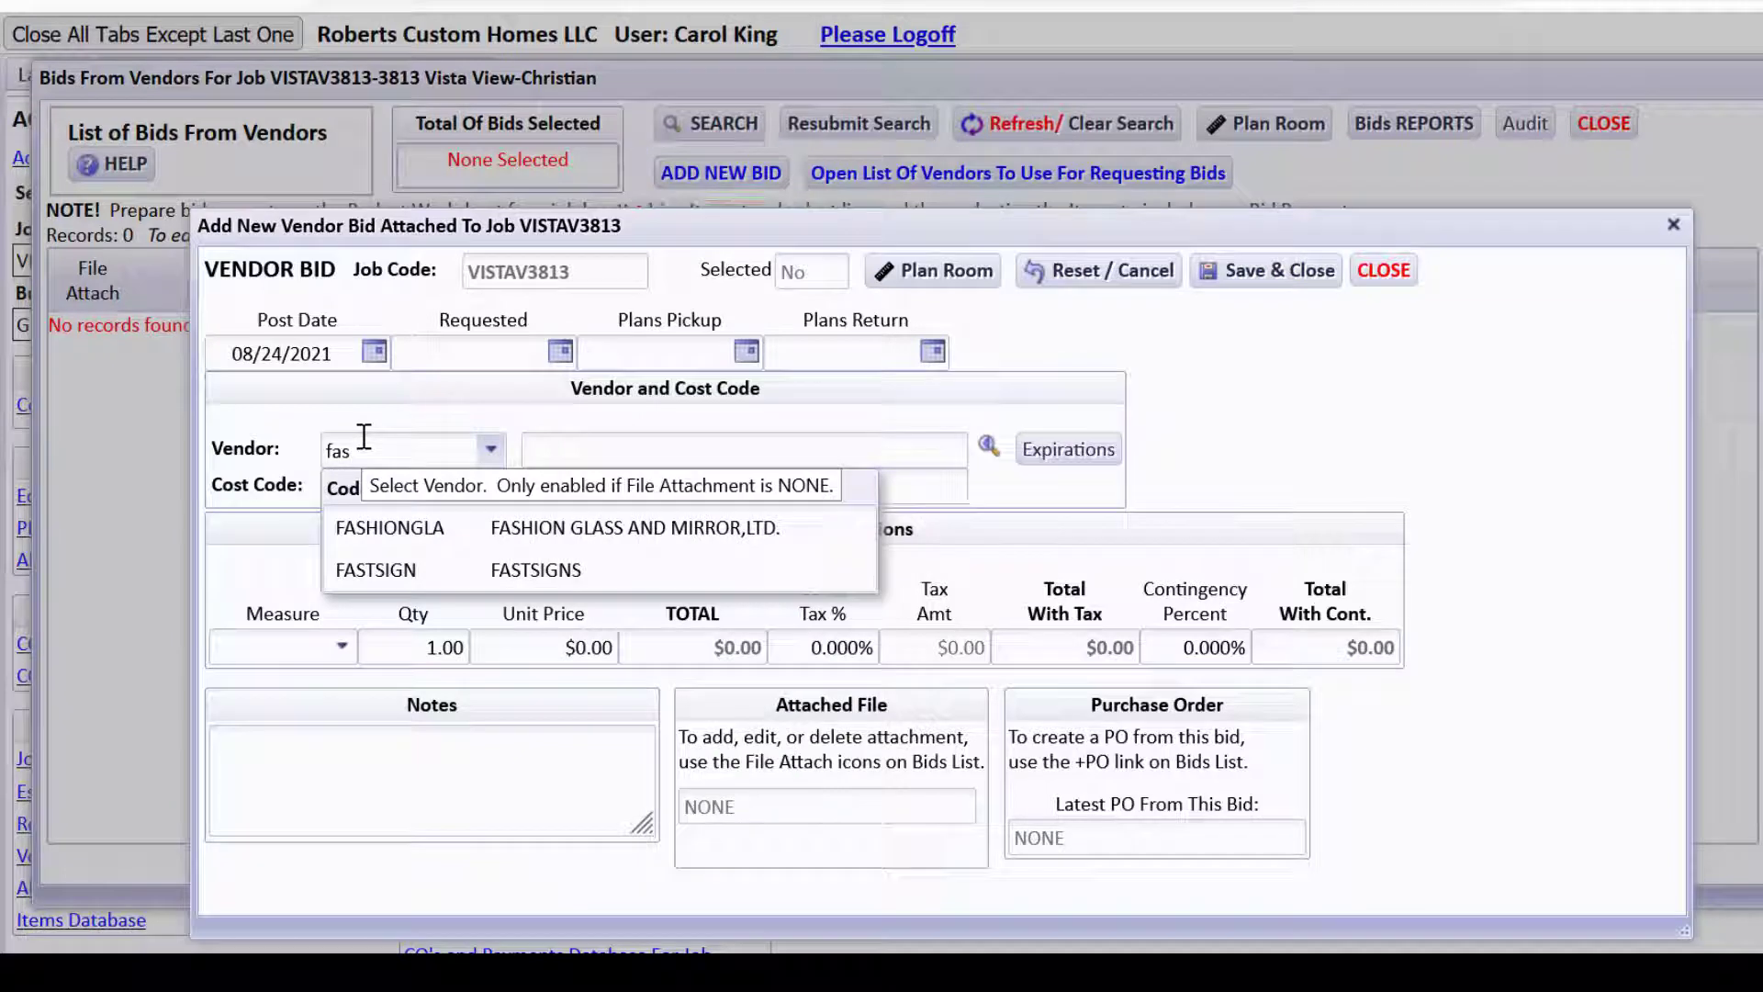
left_click(411, 528)
left_click(420, 493)
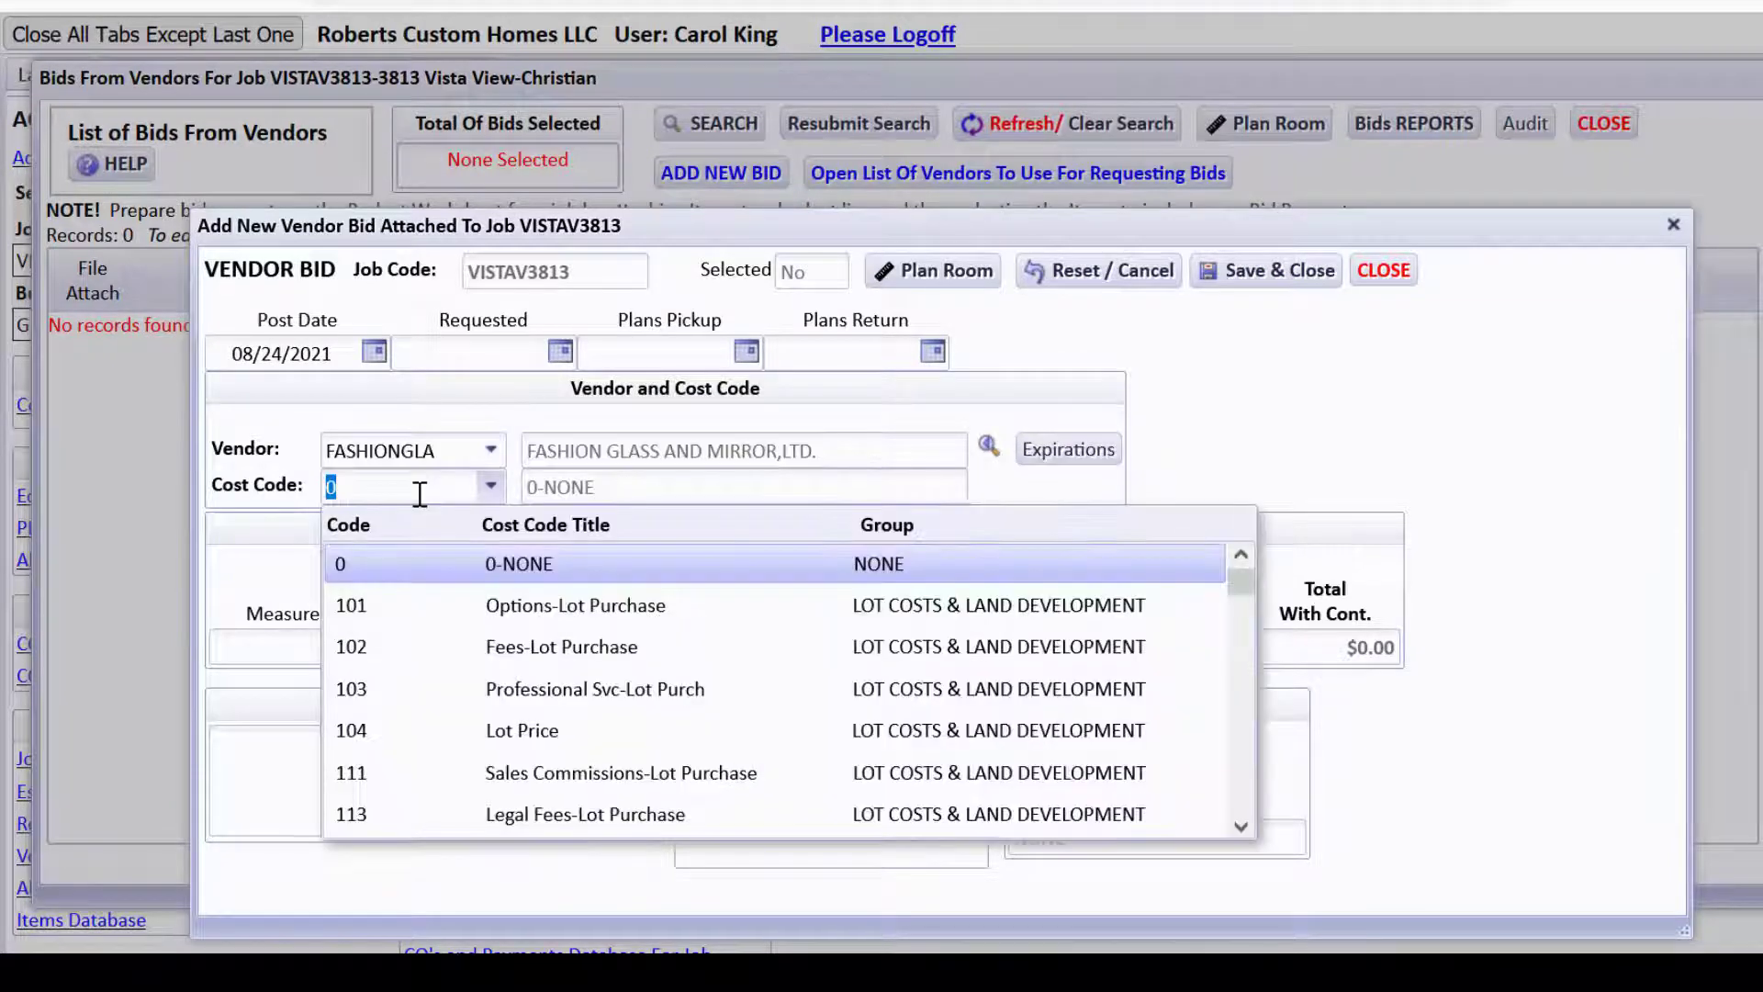
type("5930")
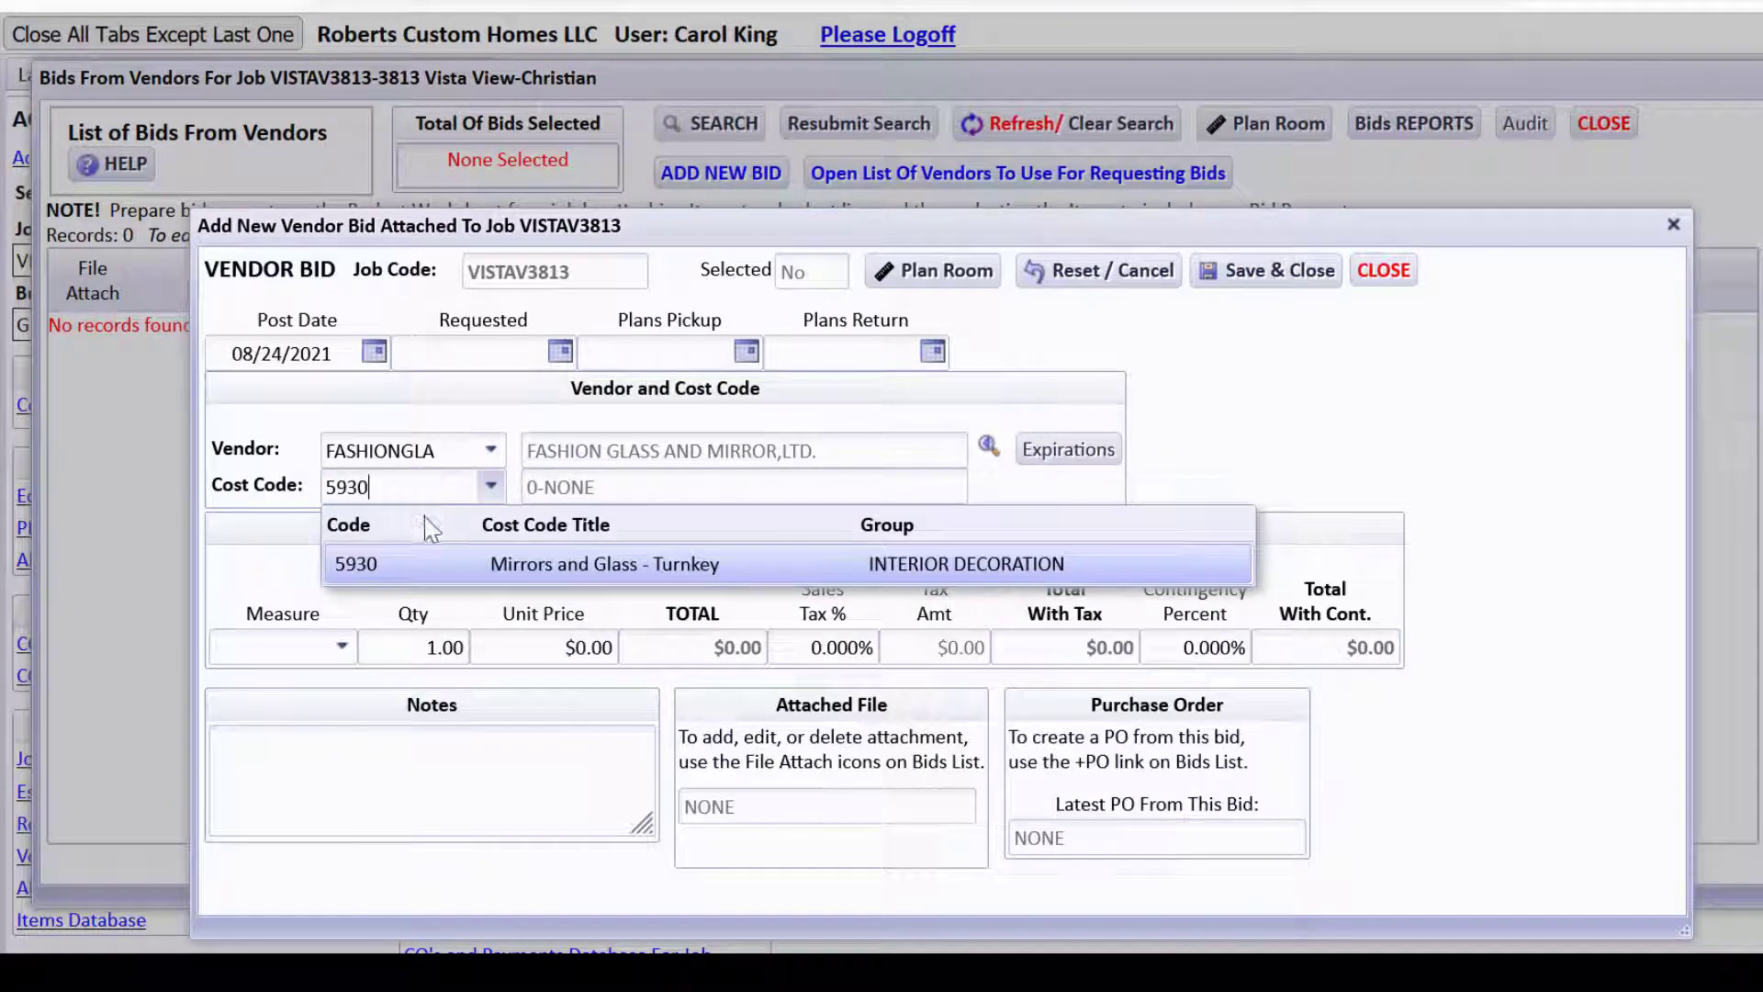
left_click(457, 564)
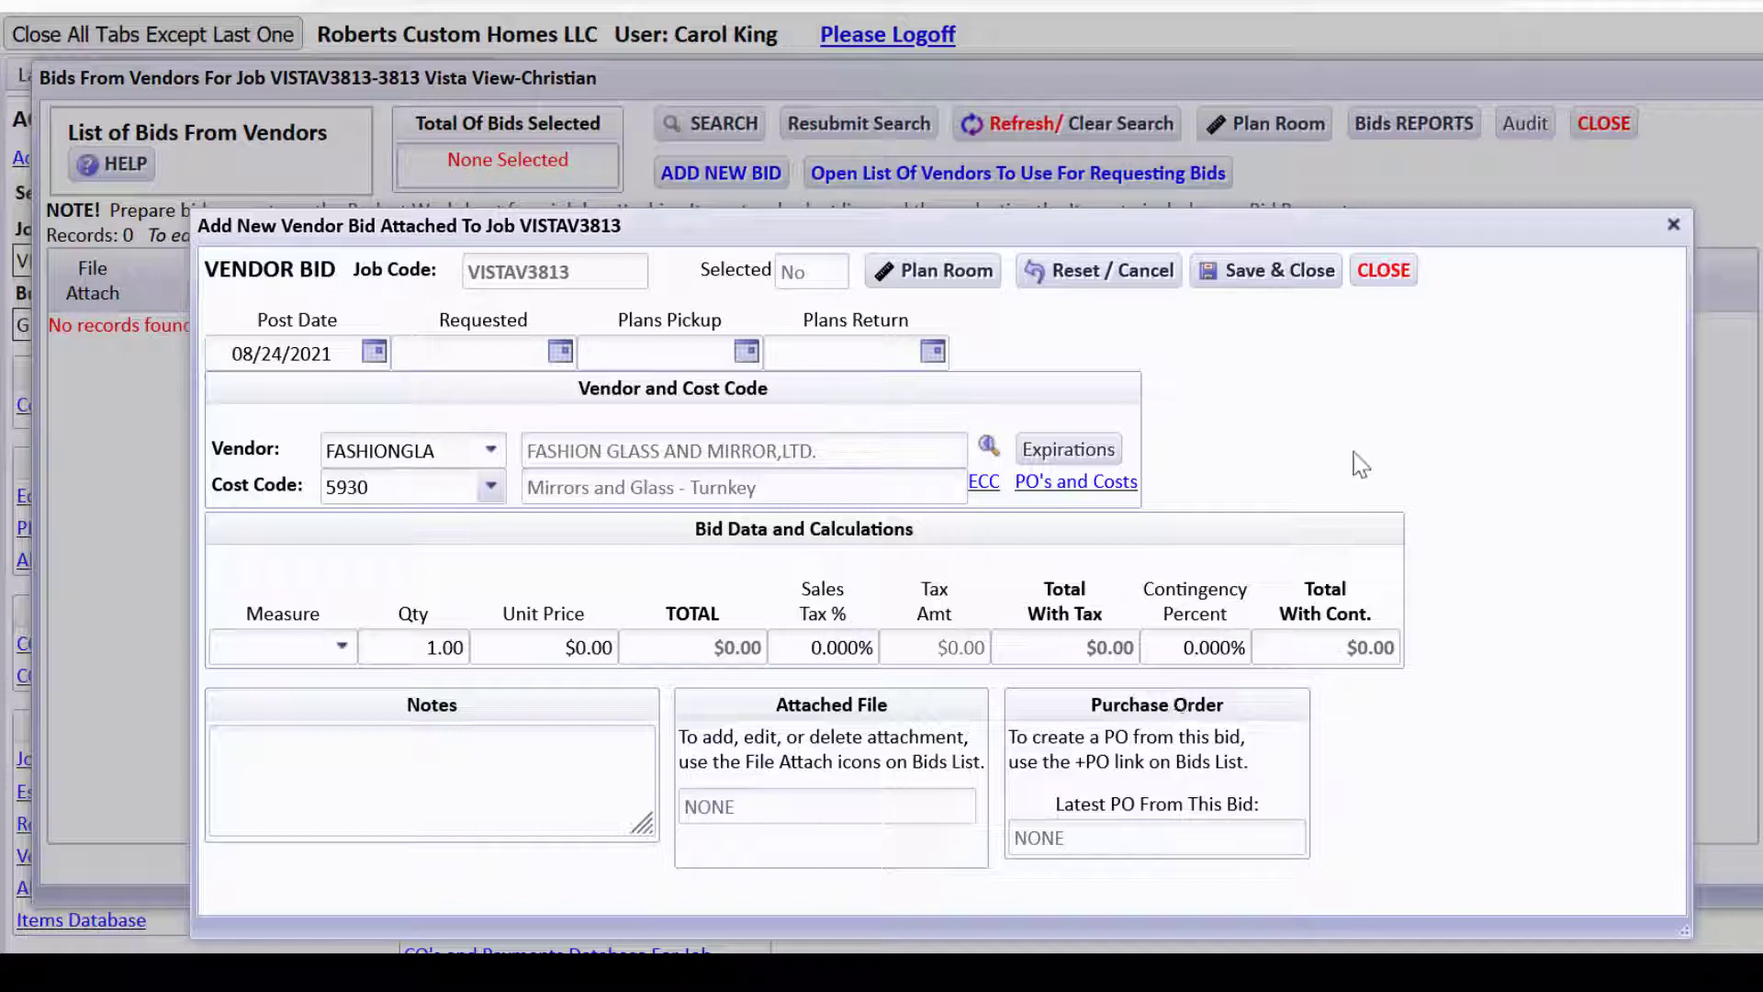
left_click(1378, 292)
left_click(1251, 552)
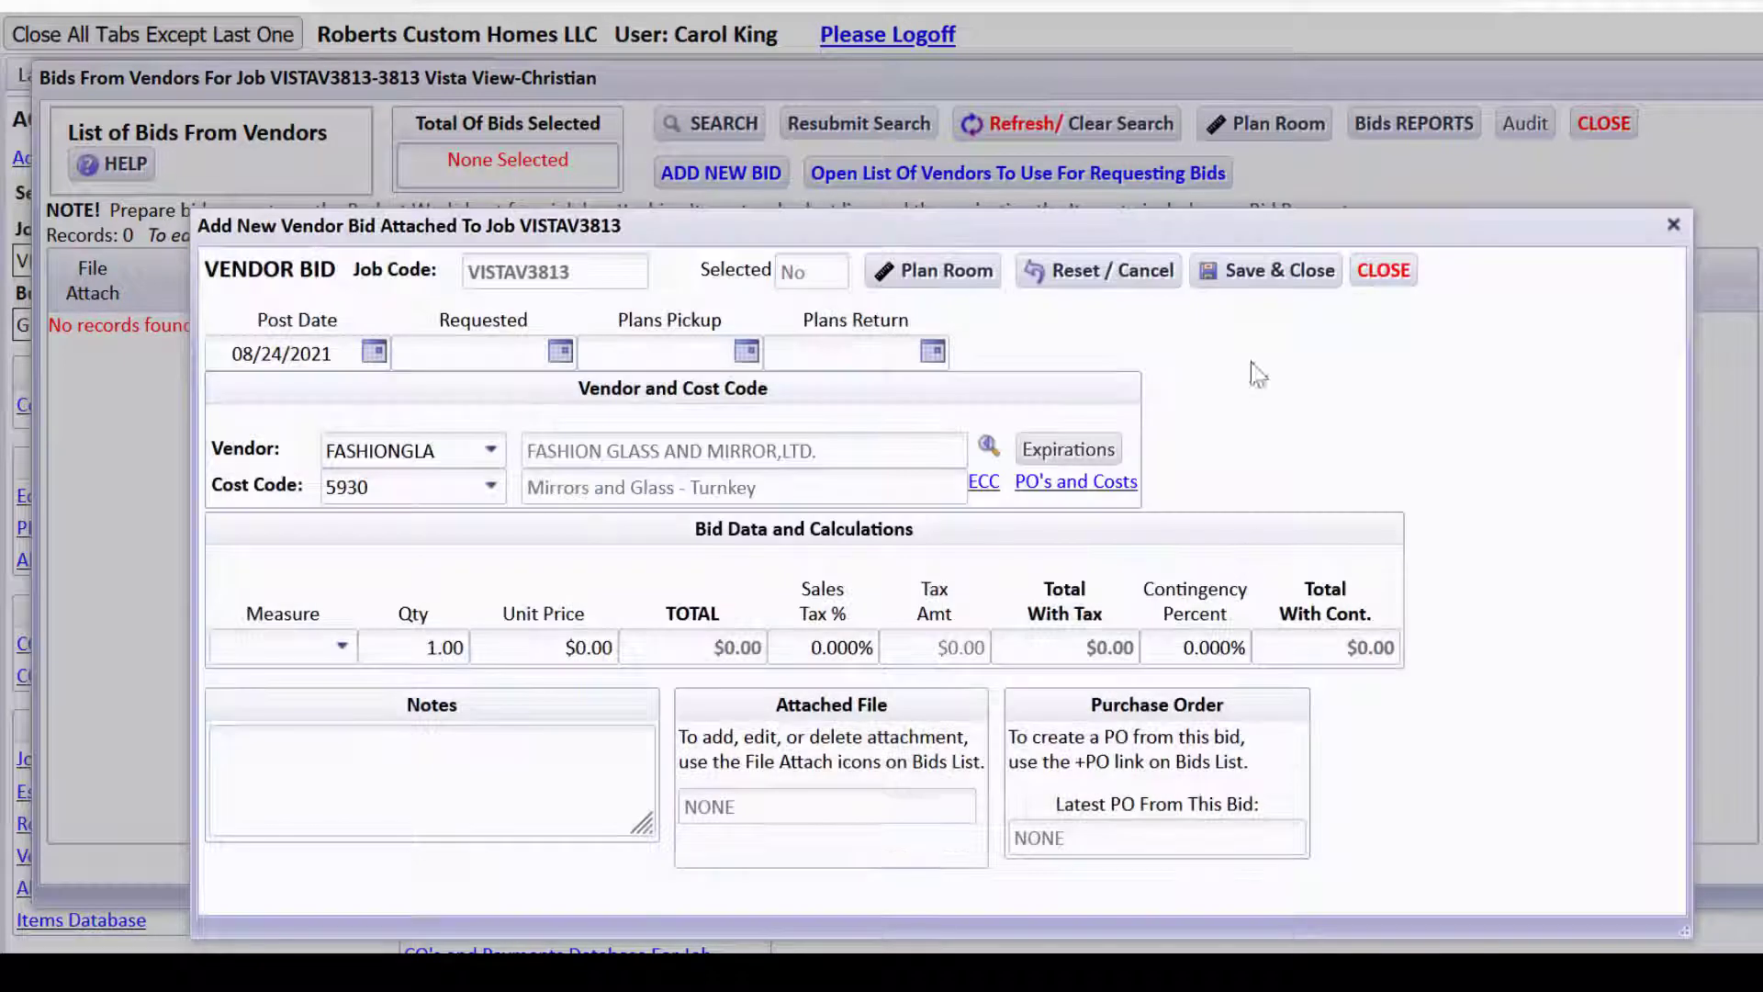
left_click(1267, 292)
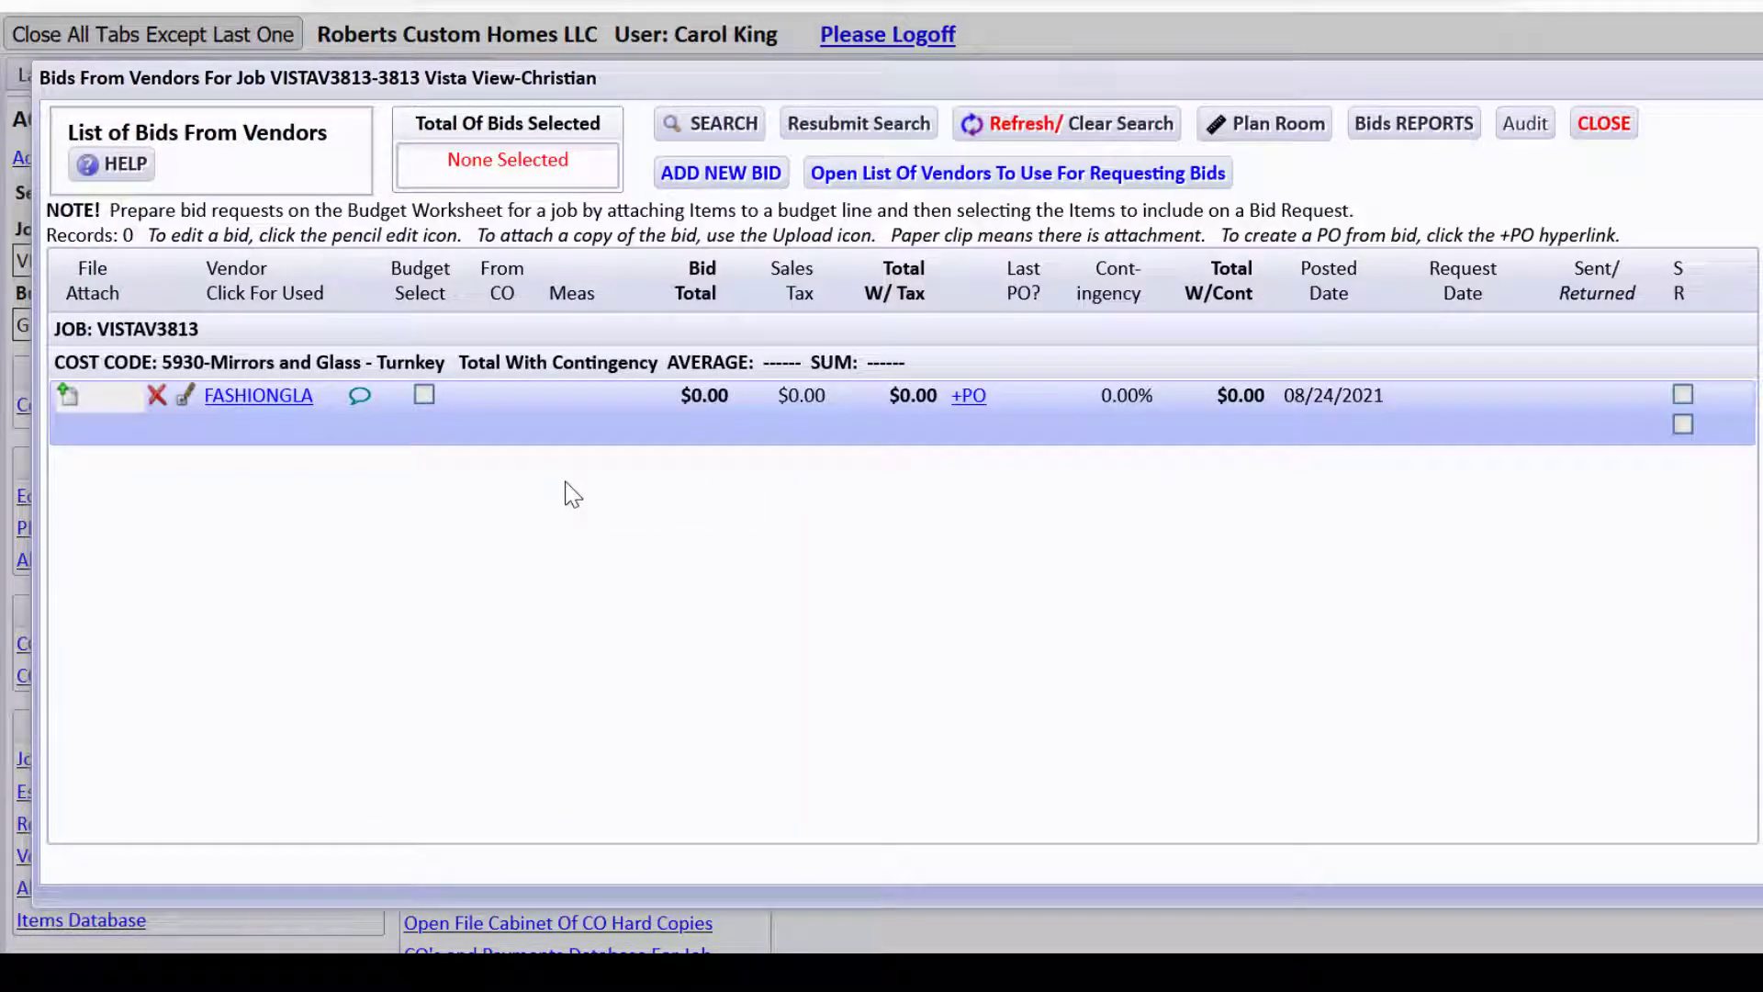
left_click(306, 411)
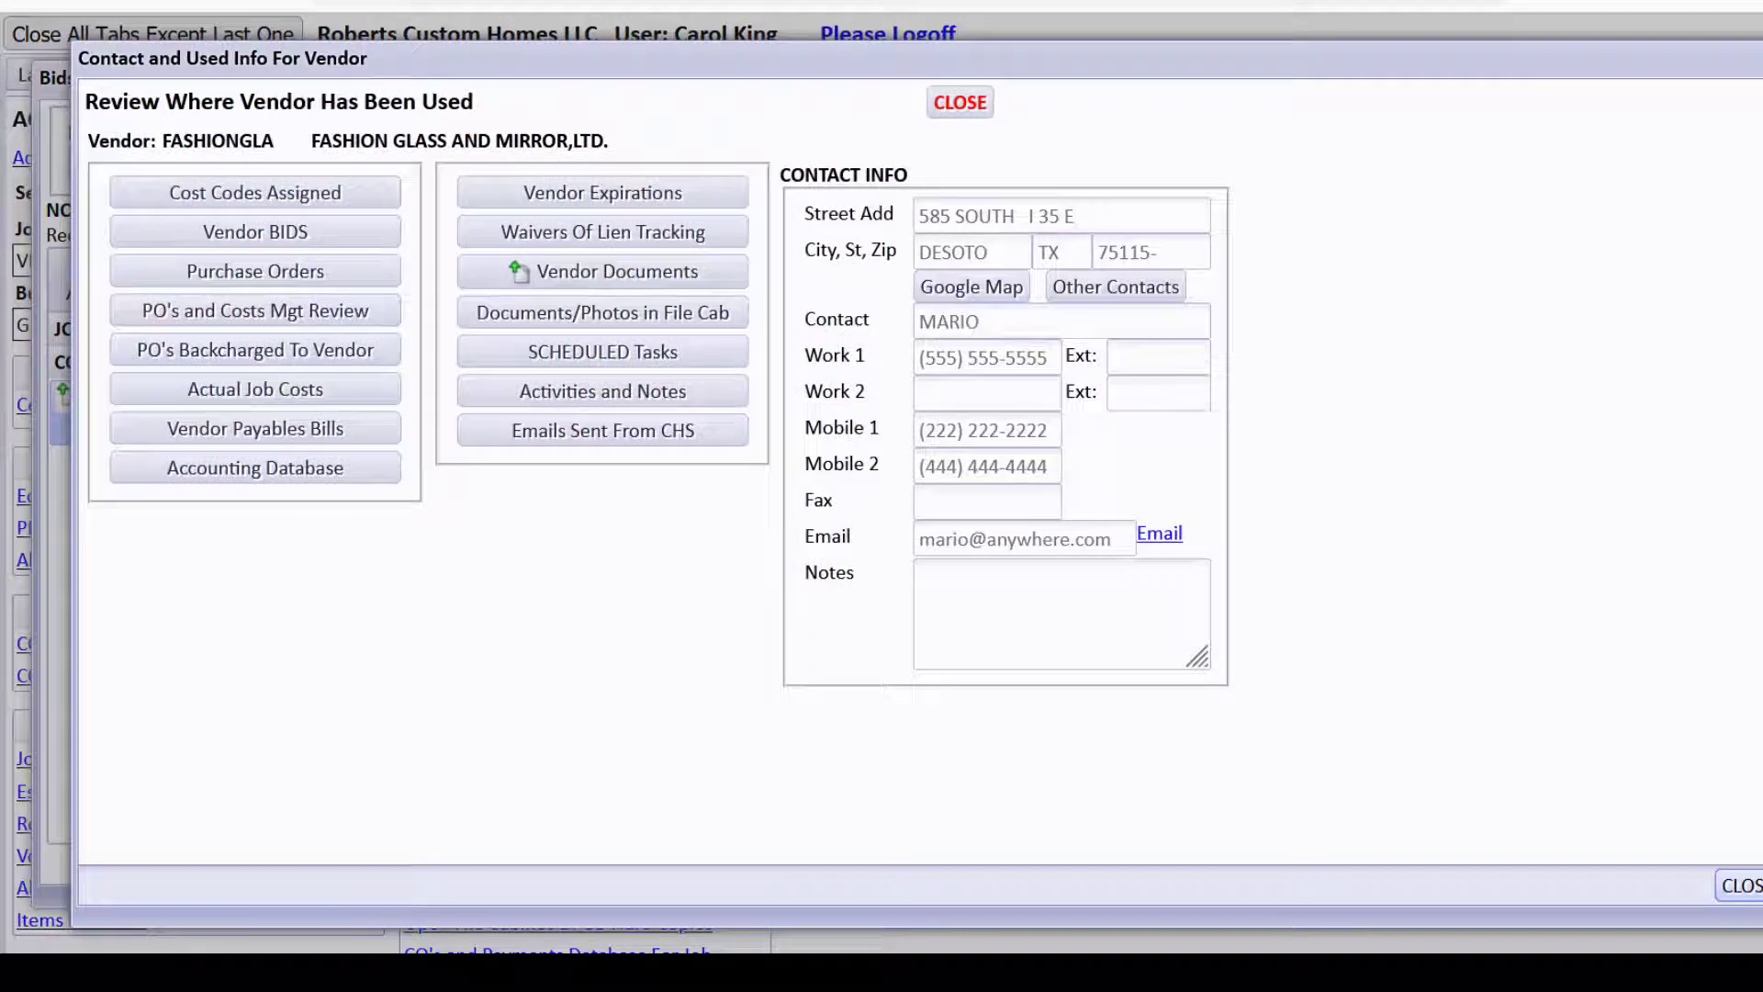
left_click(1740, 886)
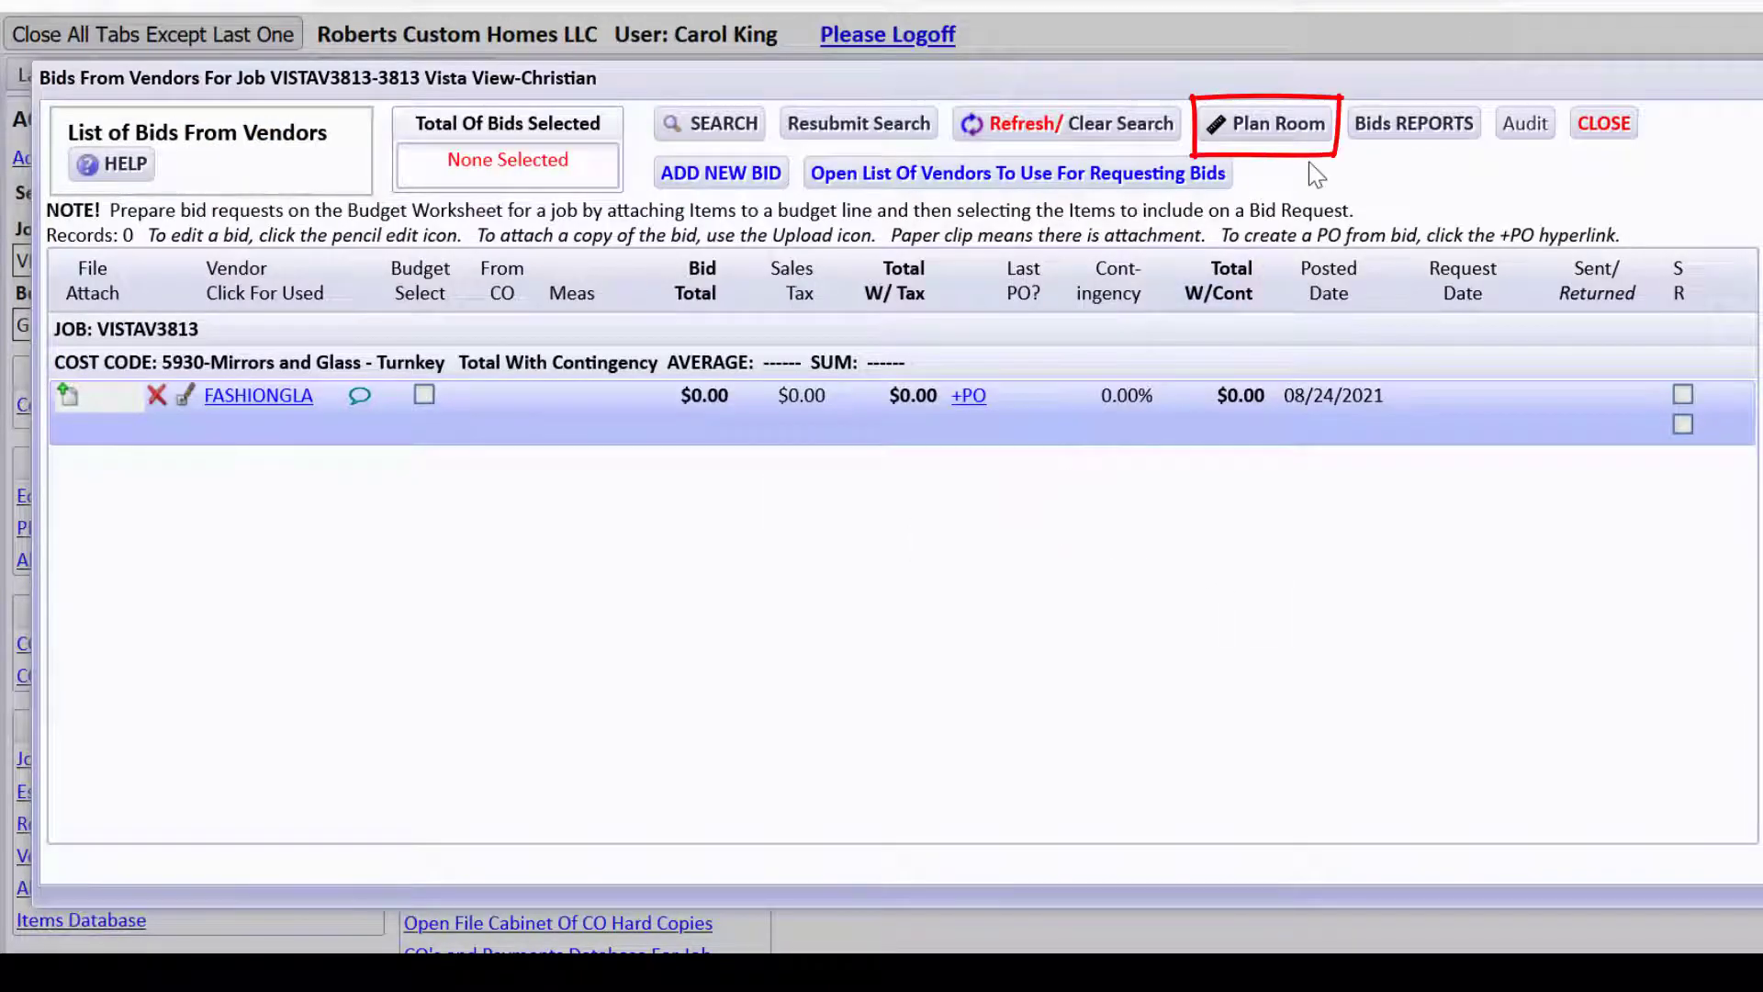
left_click(1267, 123)
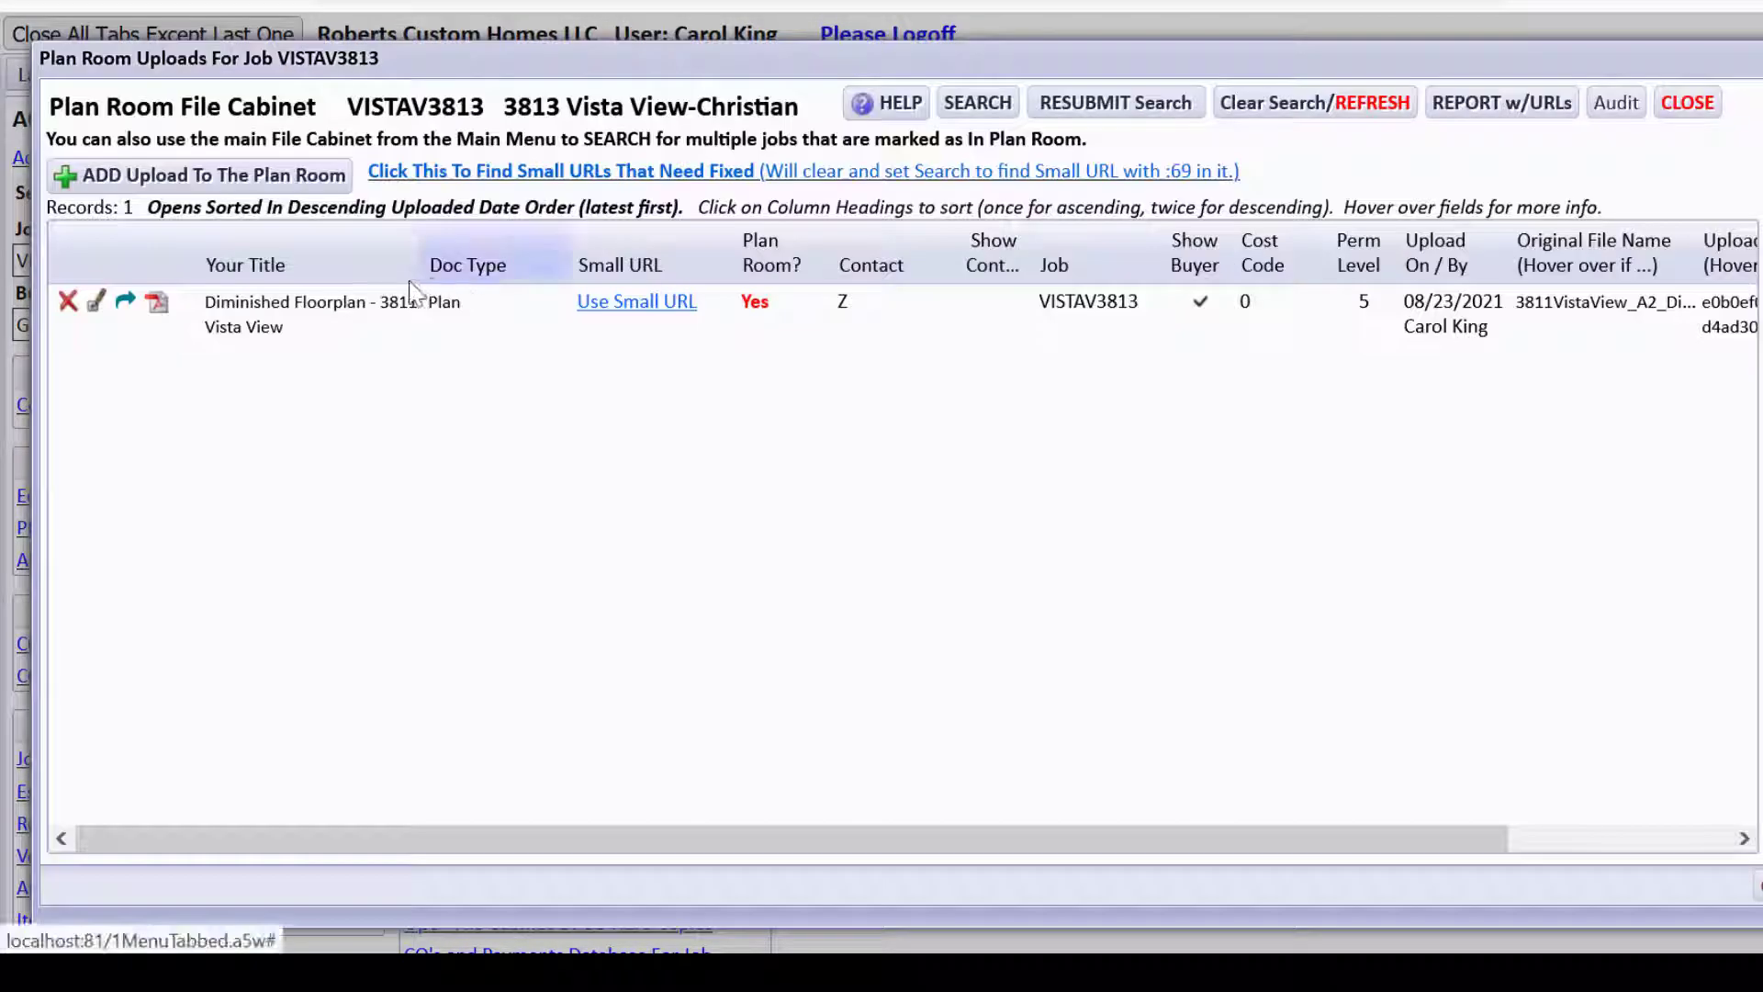
left_click(612, 304)
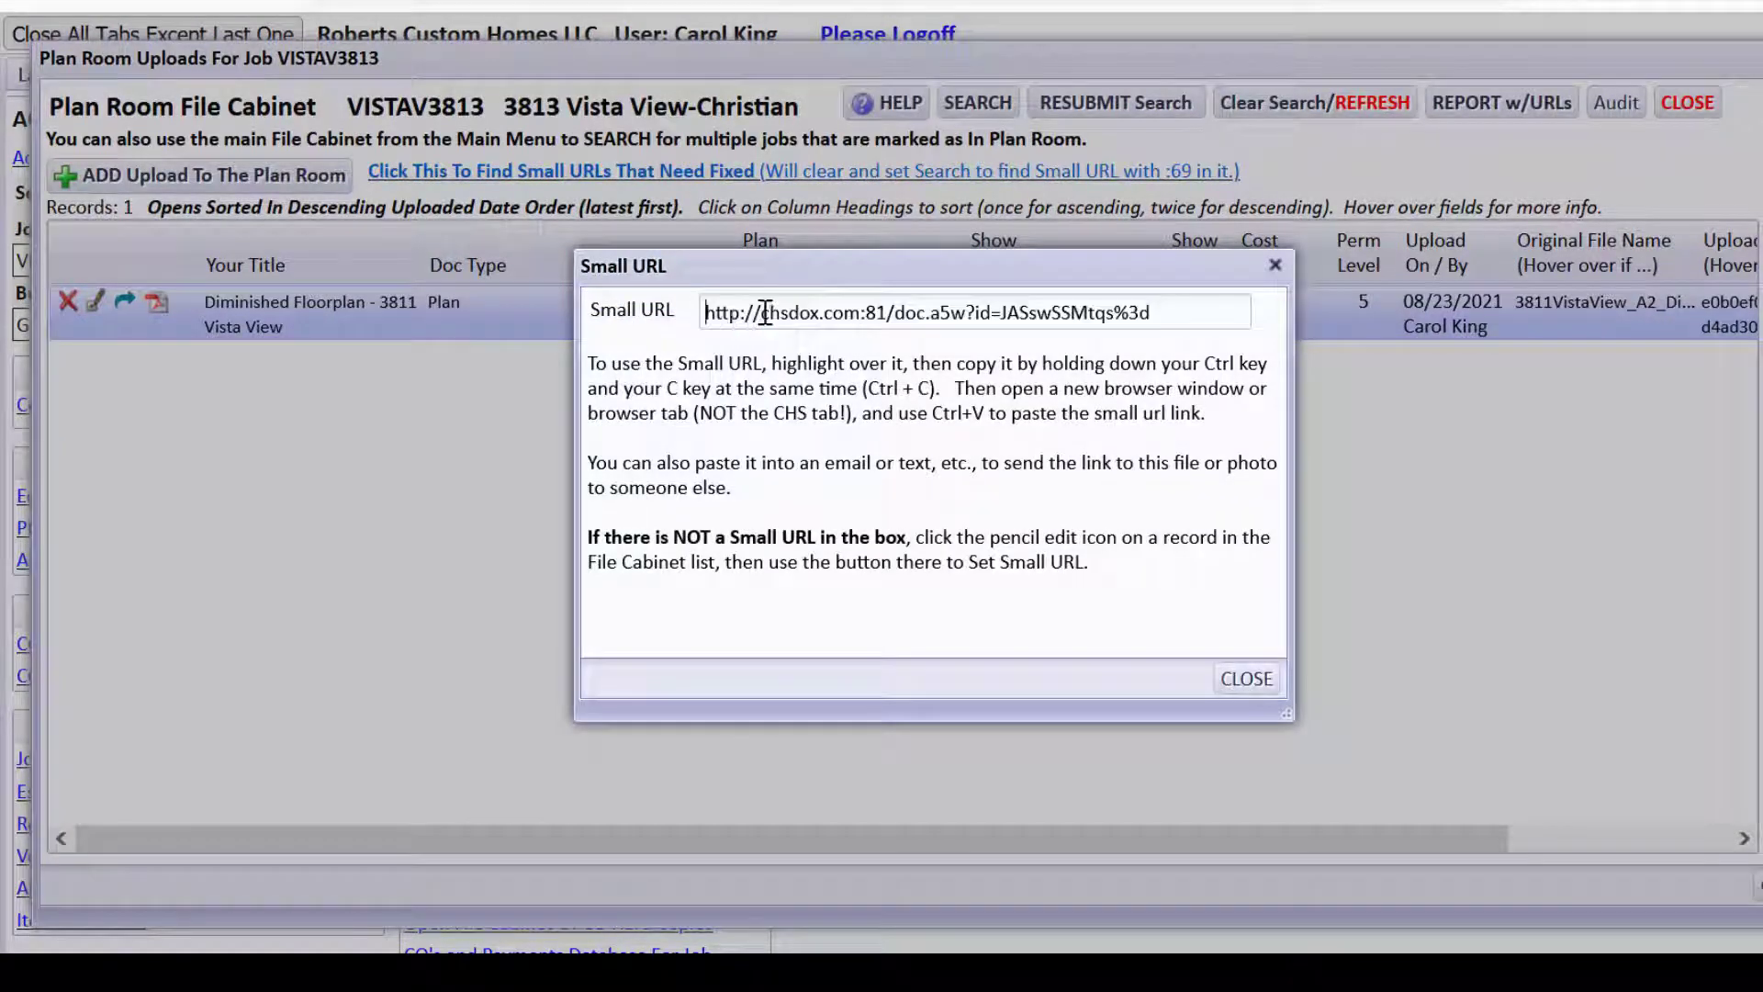
left_click_drag(765, 314, 1185, 320)
key("ctrl+c")
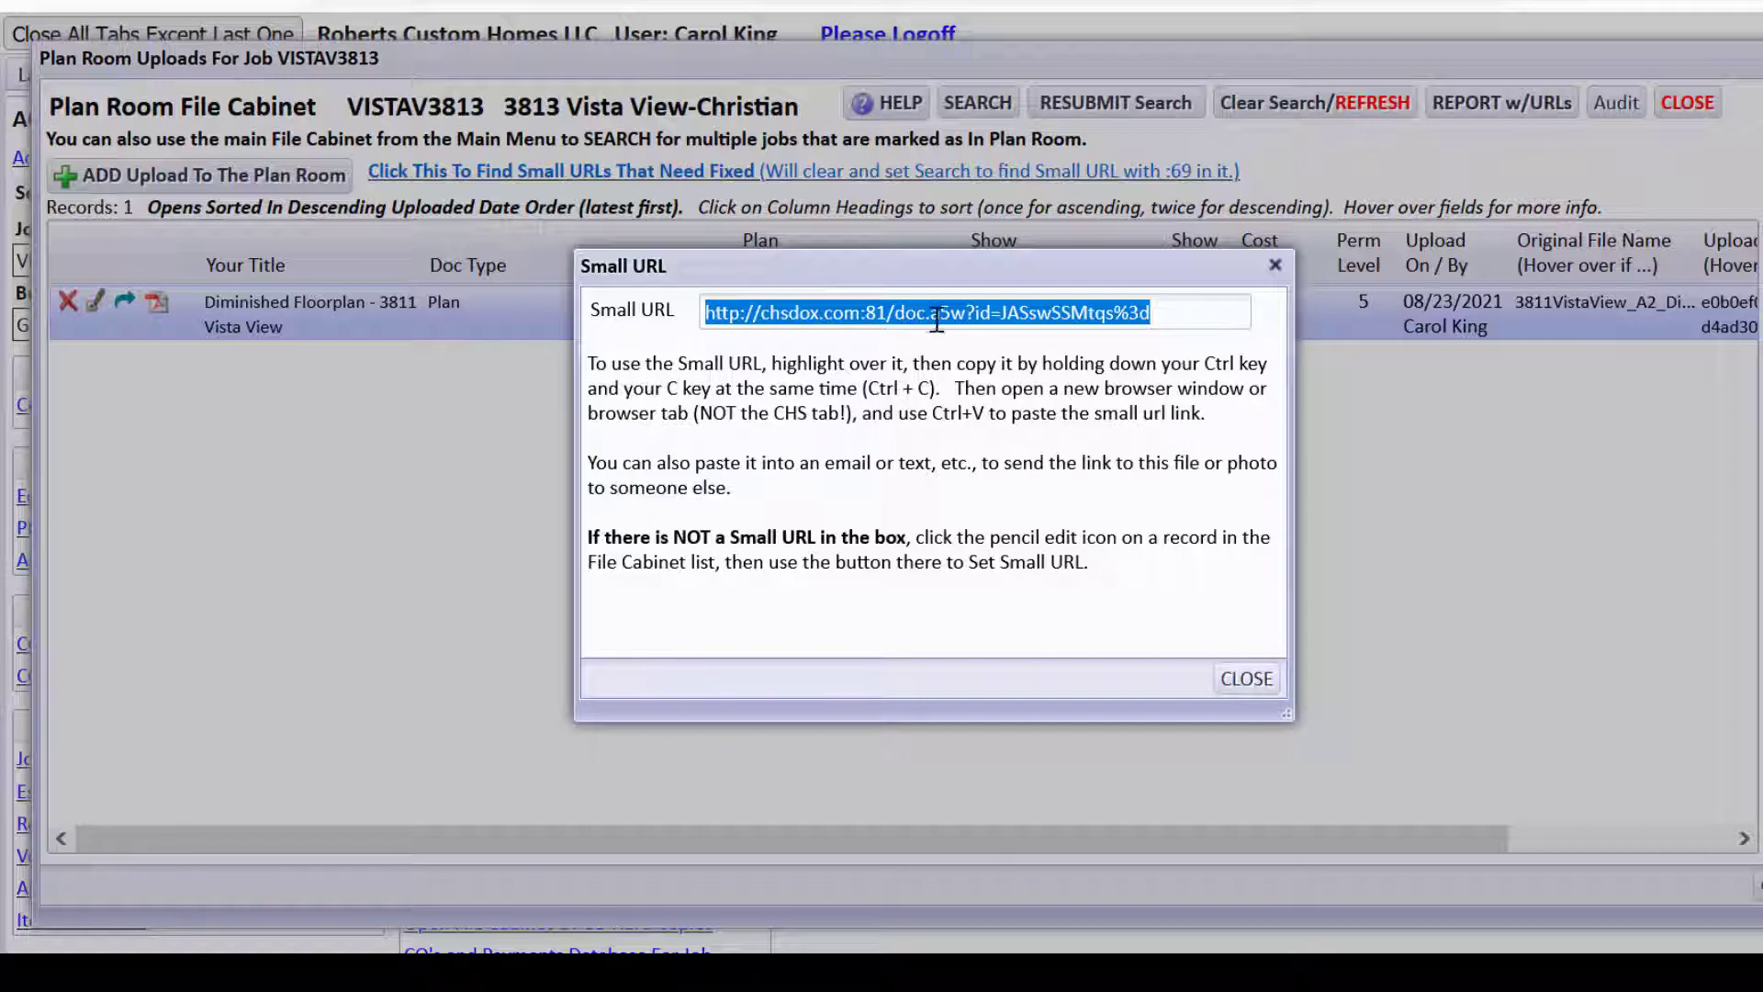
left_click(1244, 678)
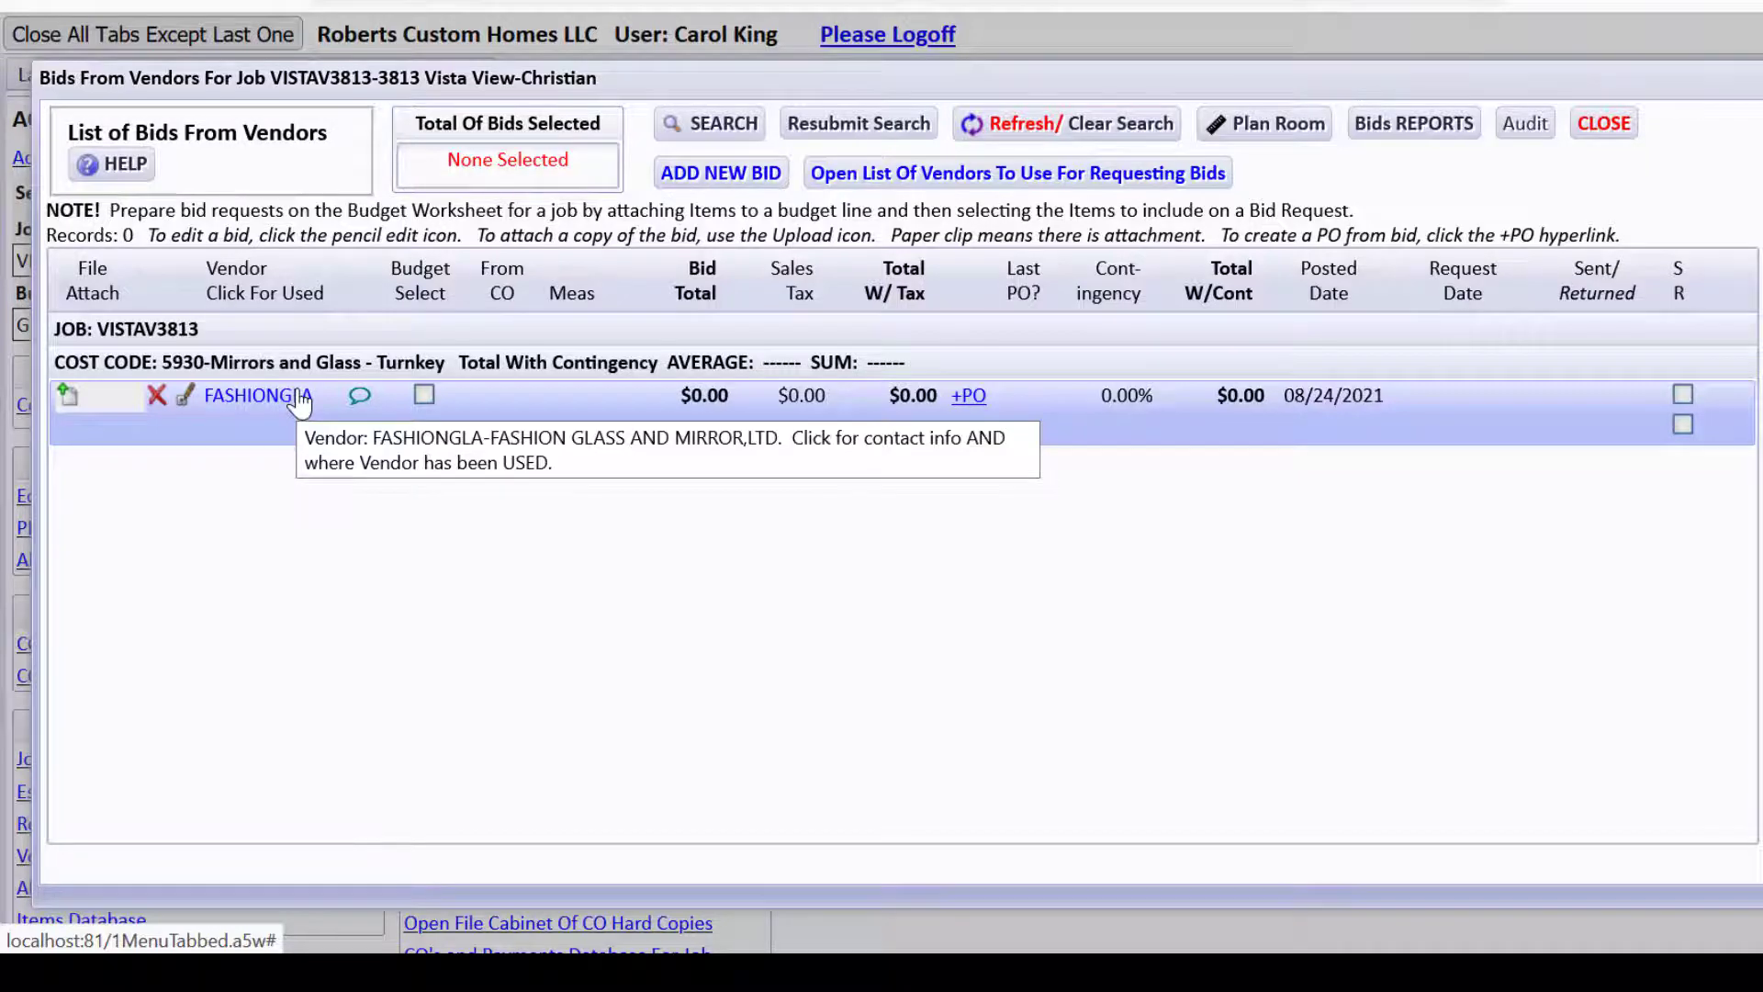
From FASHIONGLA's contact info, launch a new email to the vendor's contact.
left_click(298, 397)
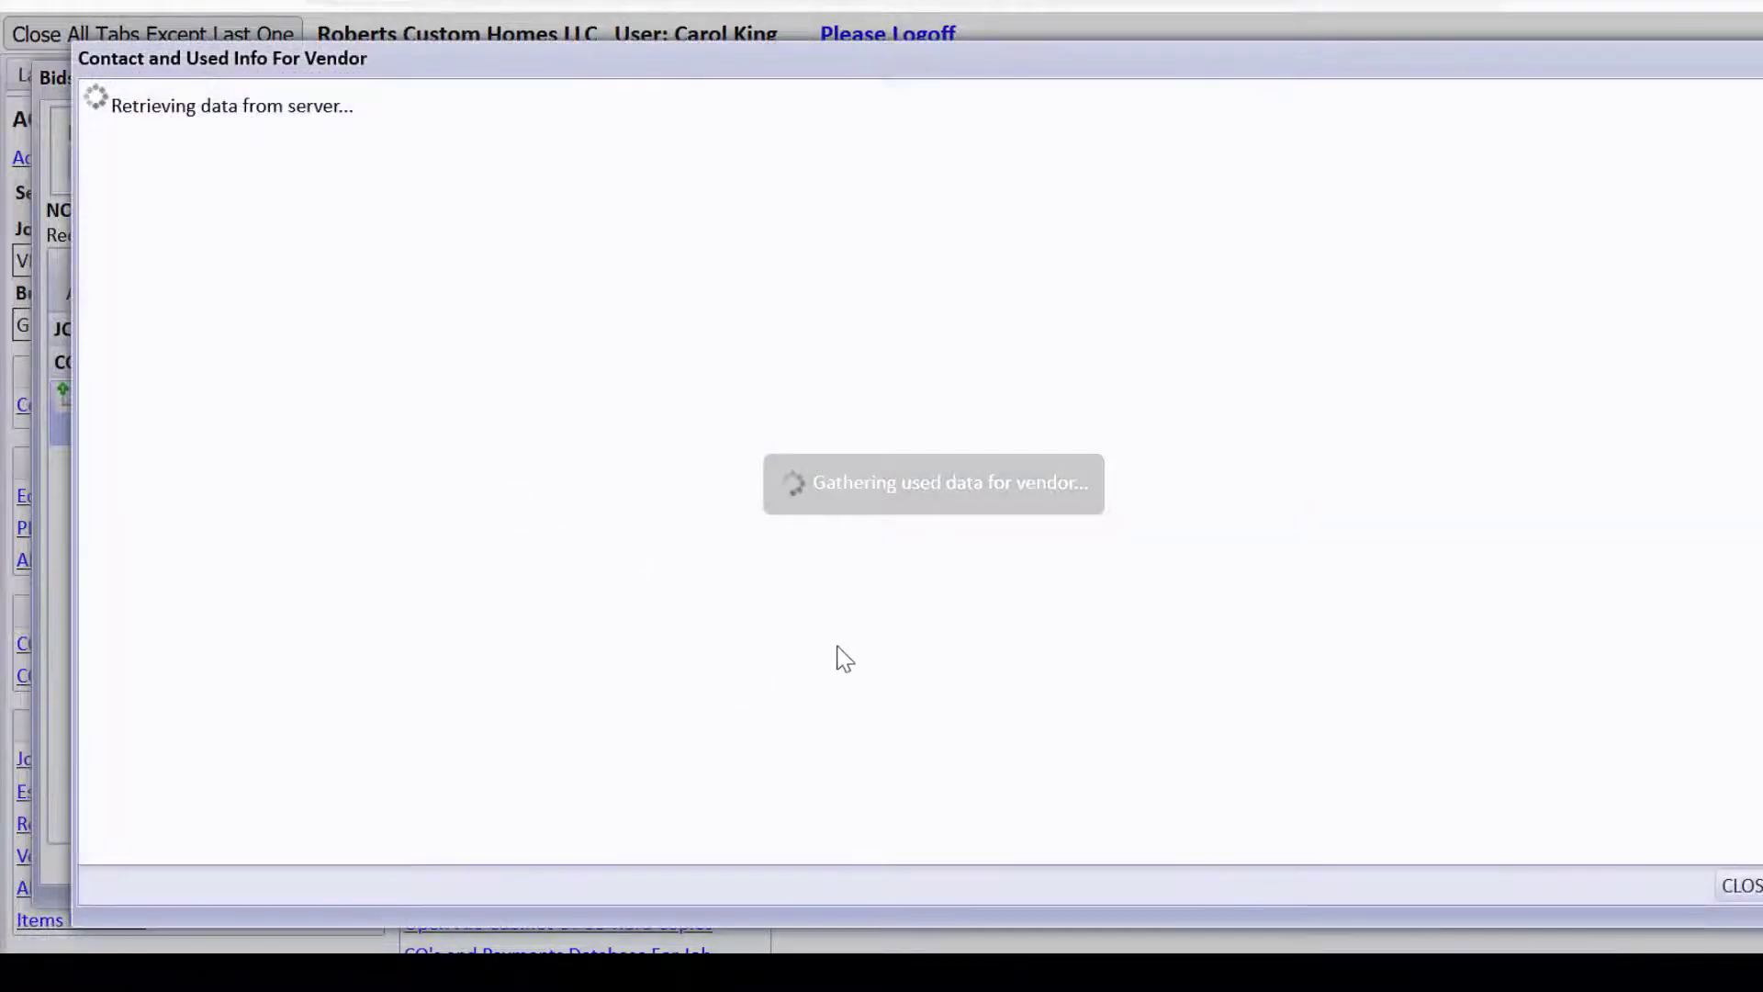
left_click(1159, 532)
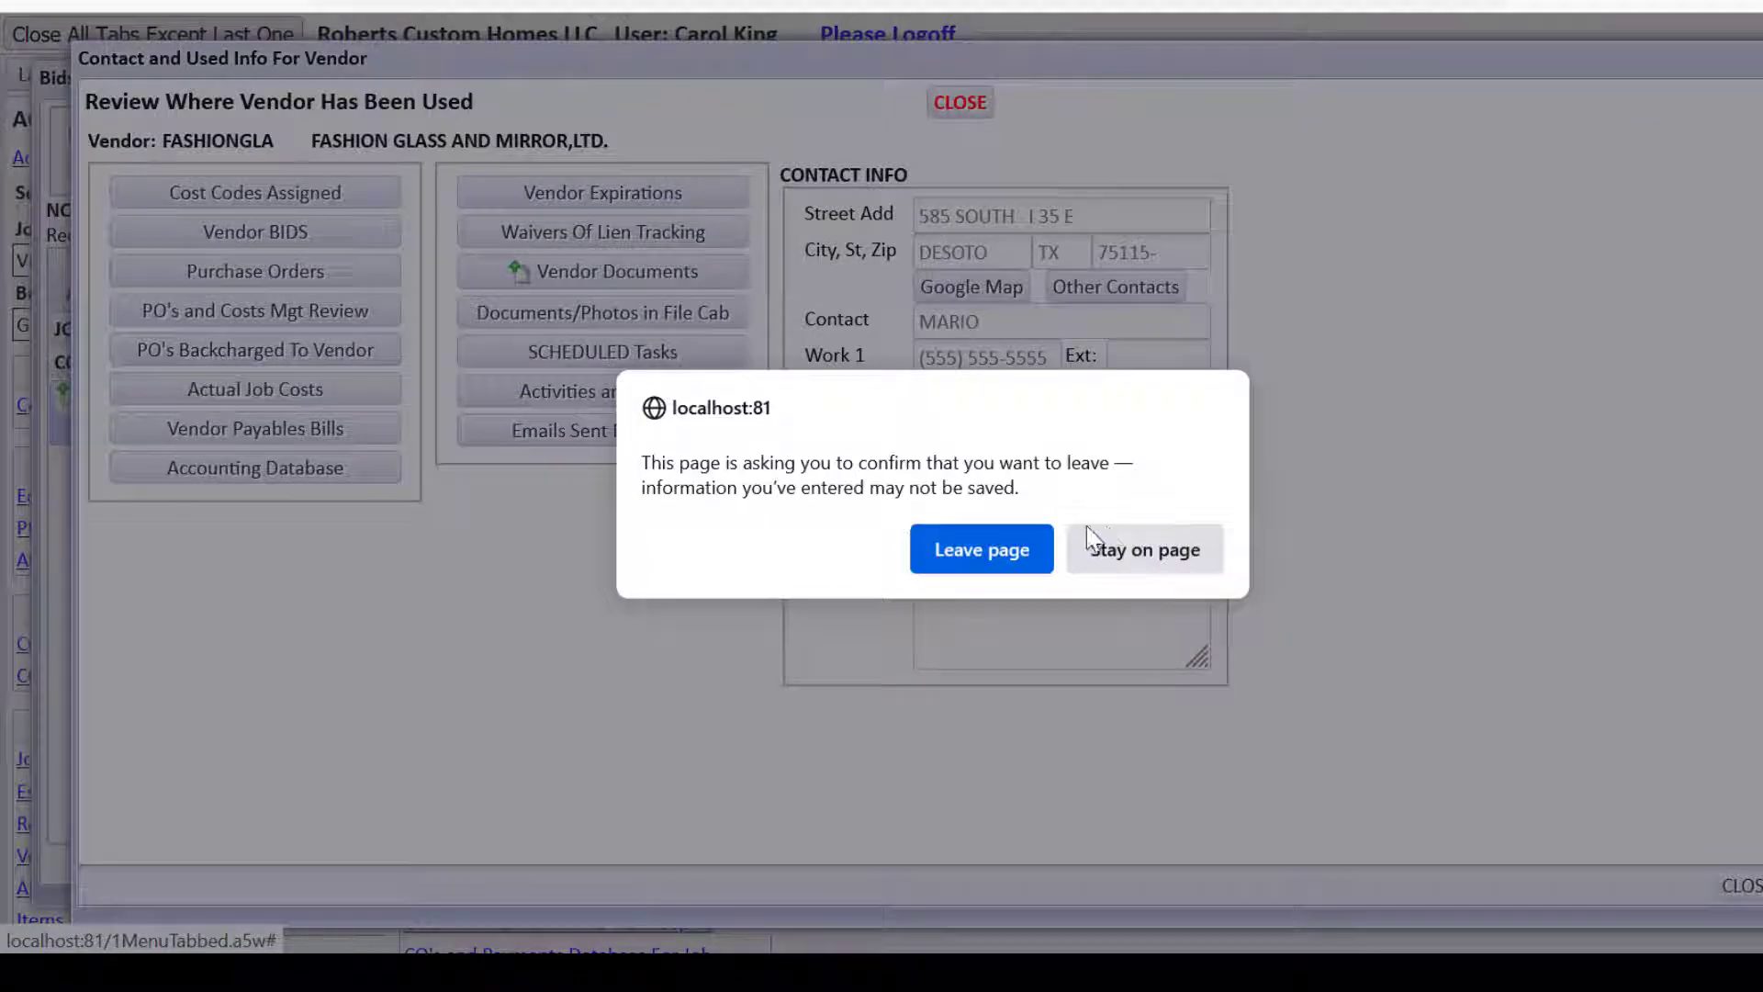
left_click(1000, 543)
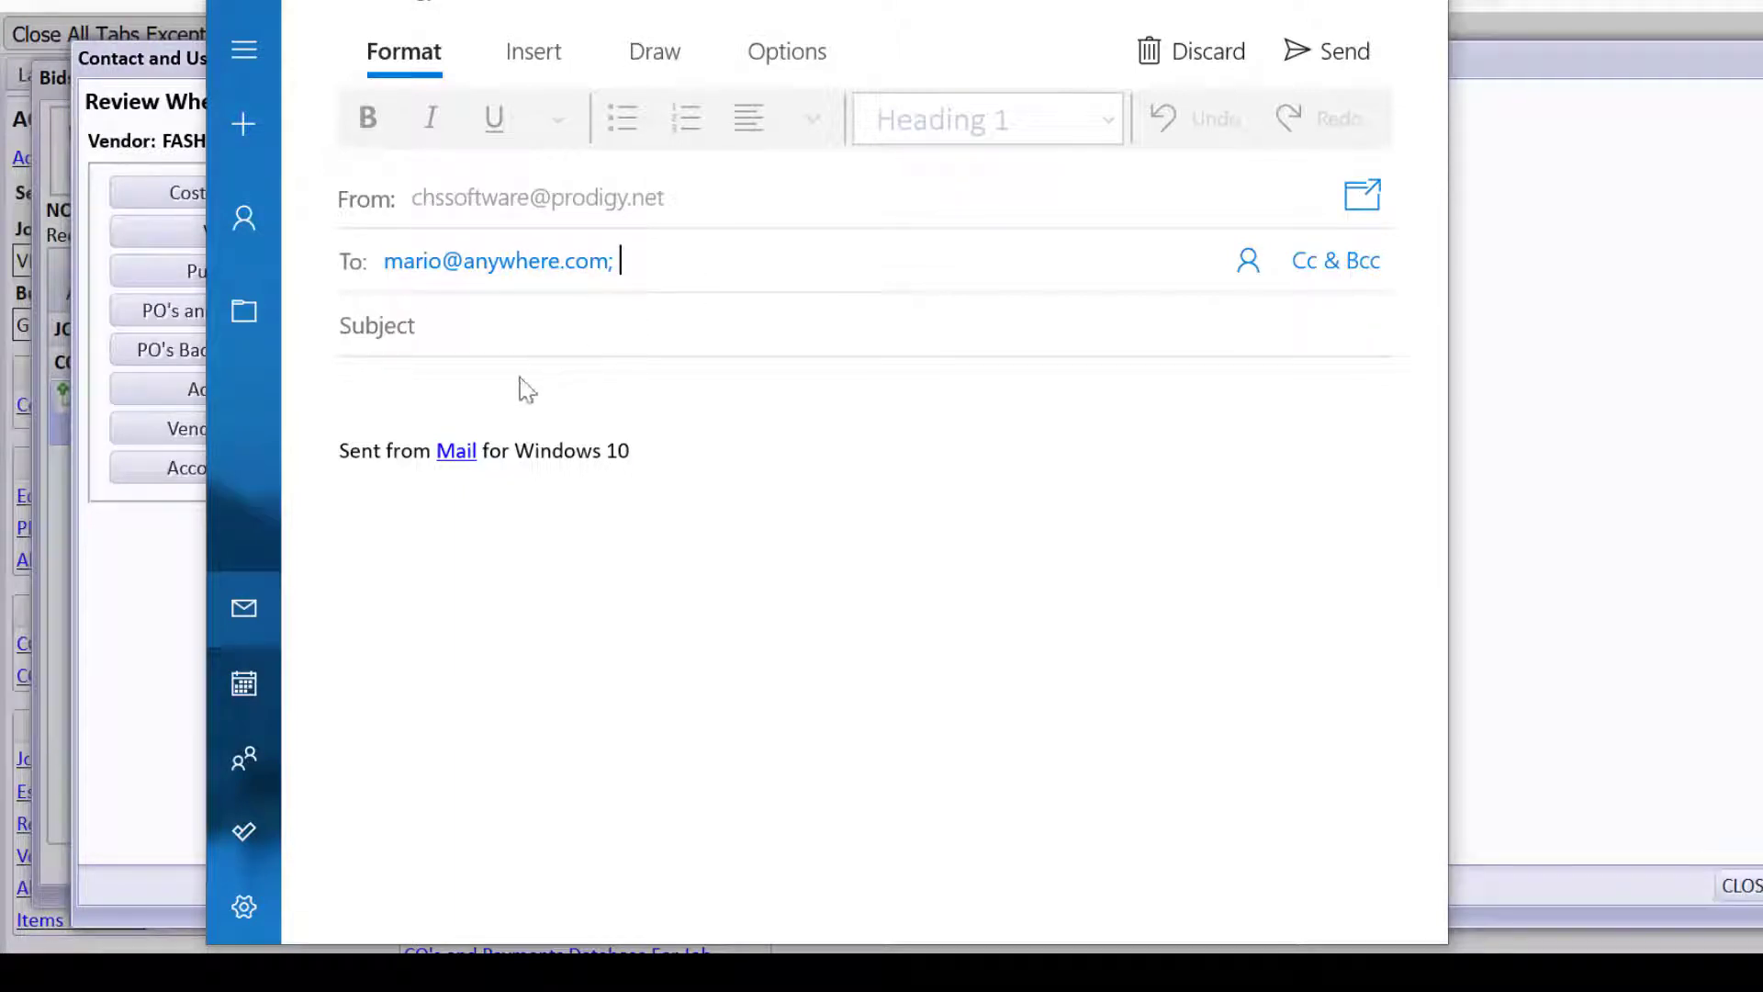
Paste the copied floorplan link into the email body, then close the message.
left_click(441, 389)
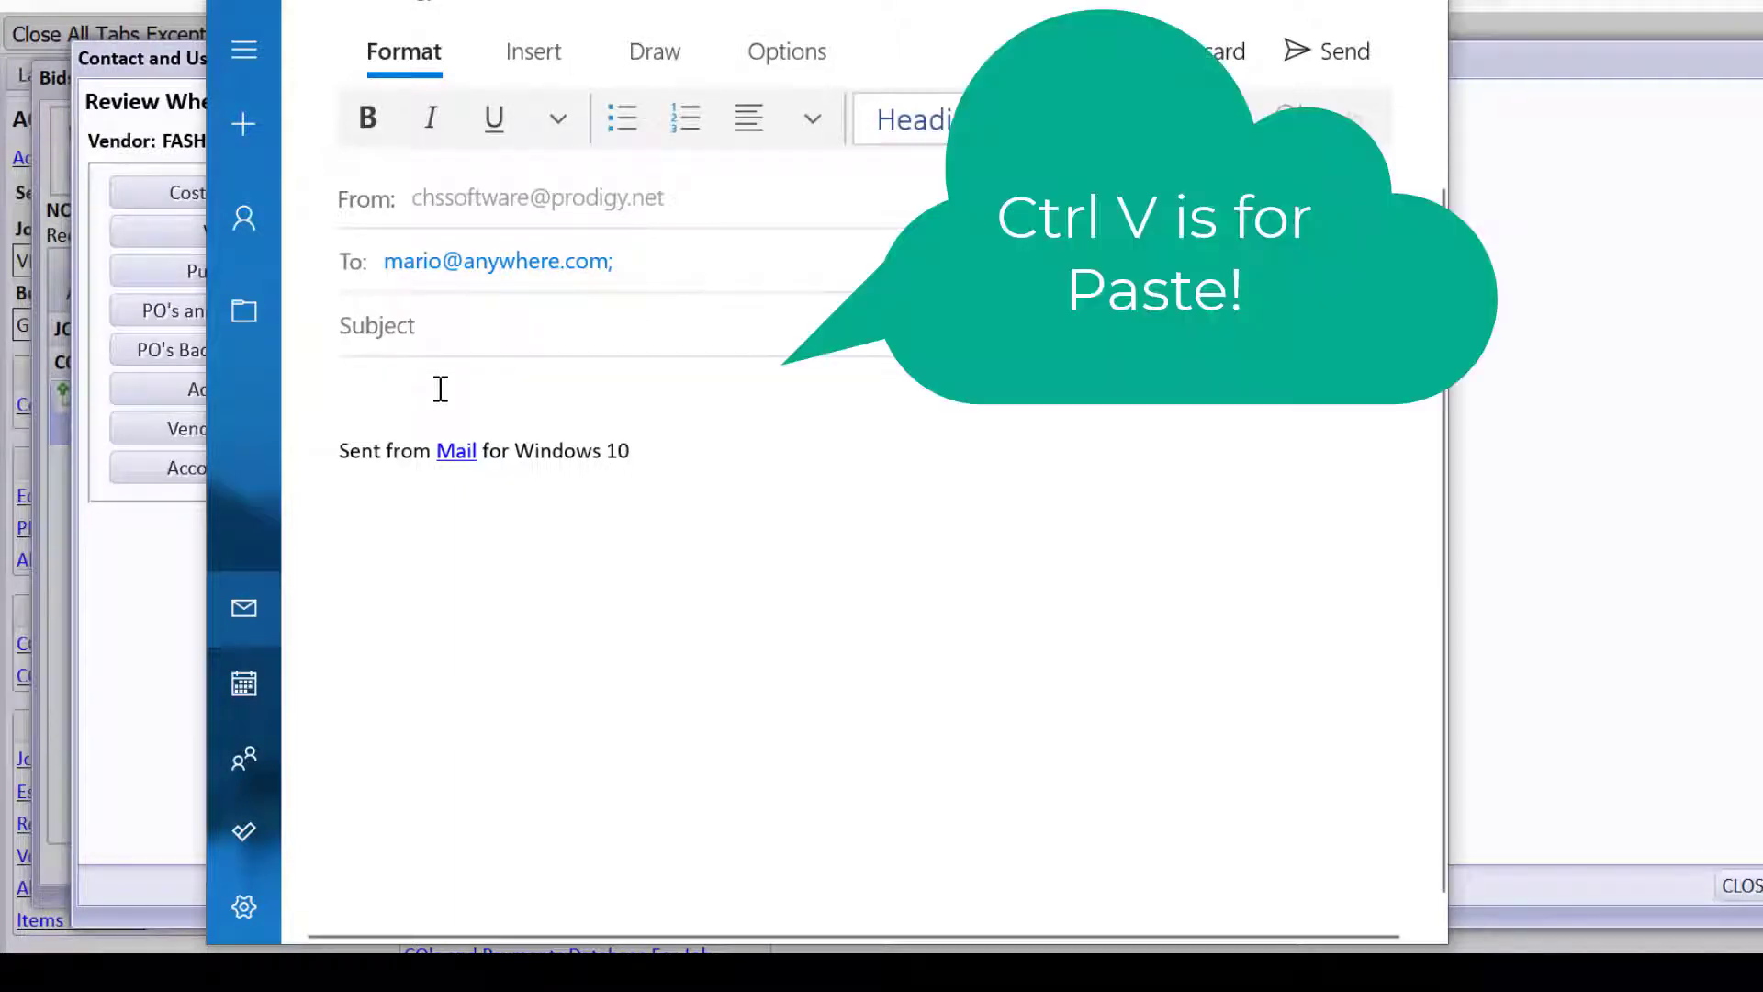
key("ctrl+v")
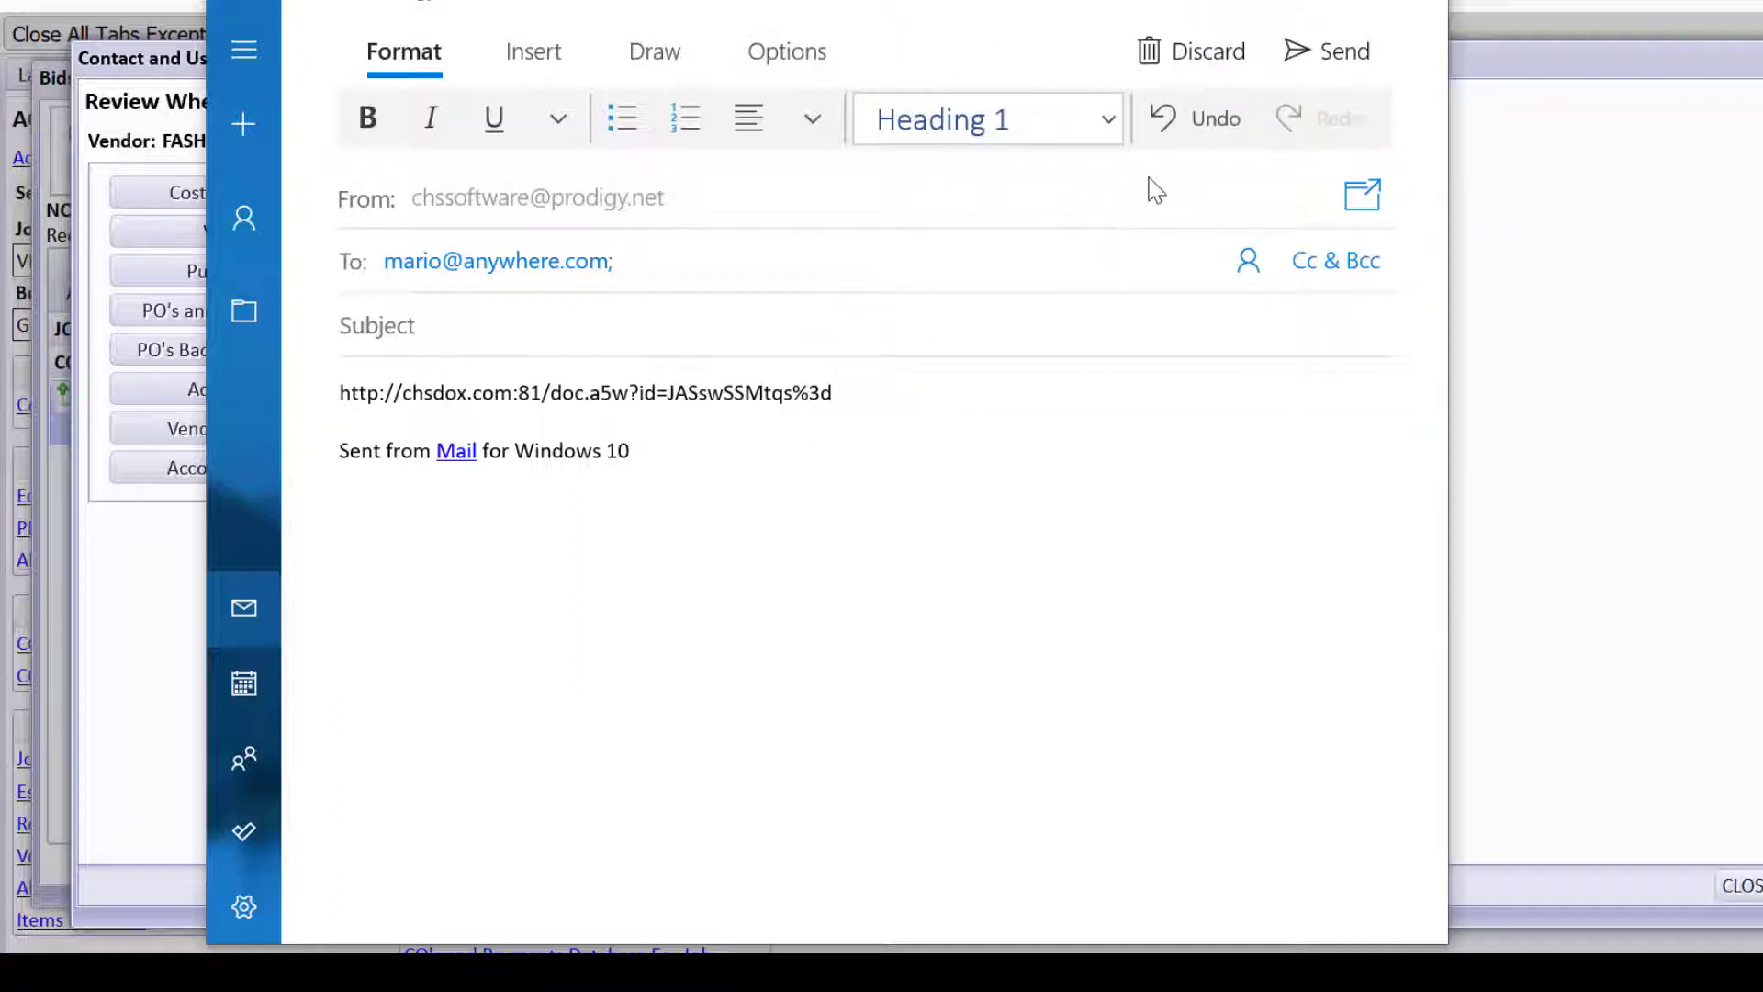
left_click(1405, 16)
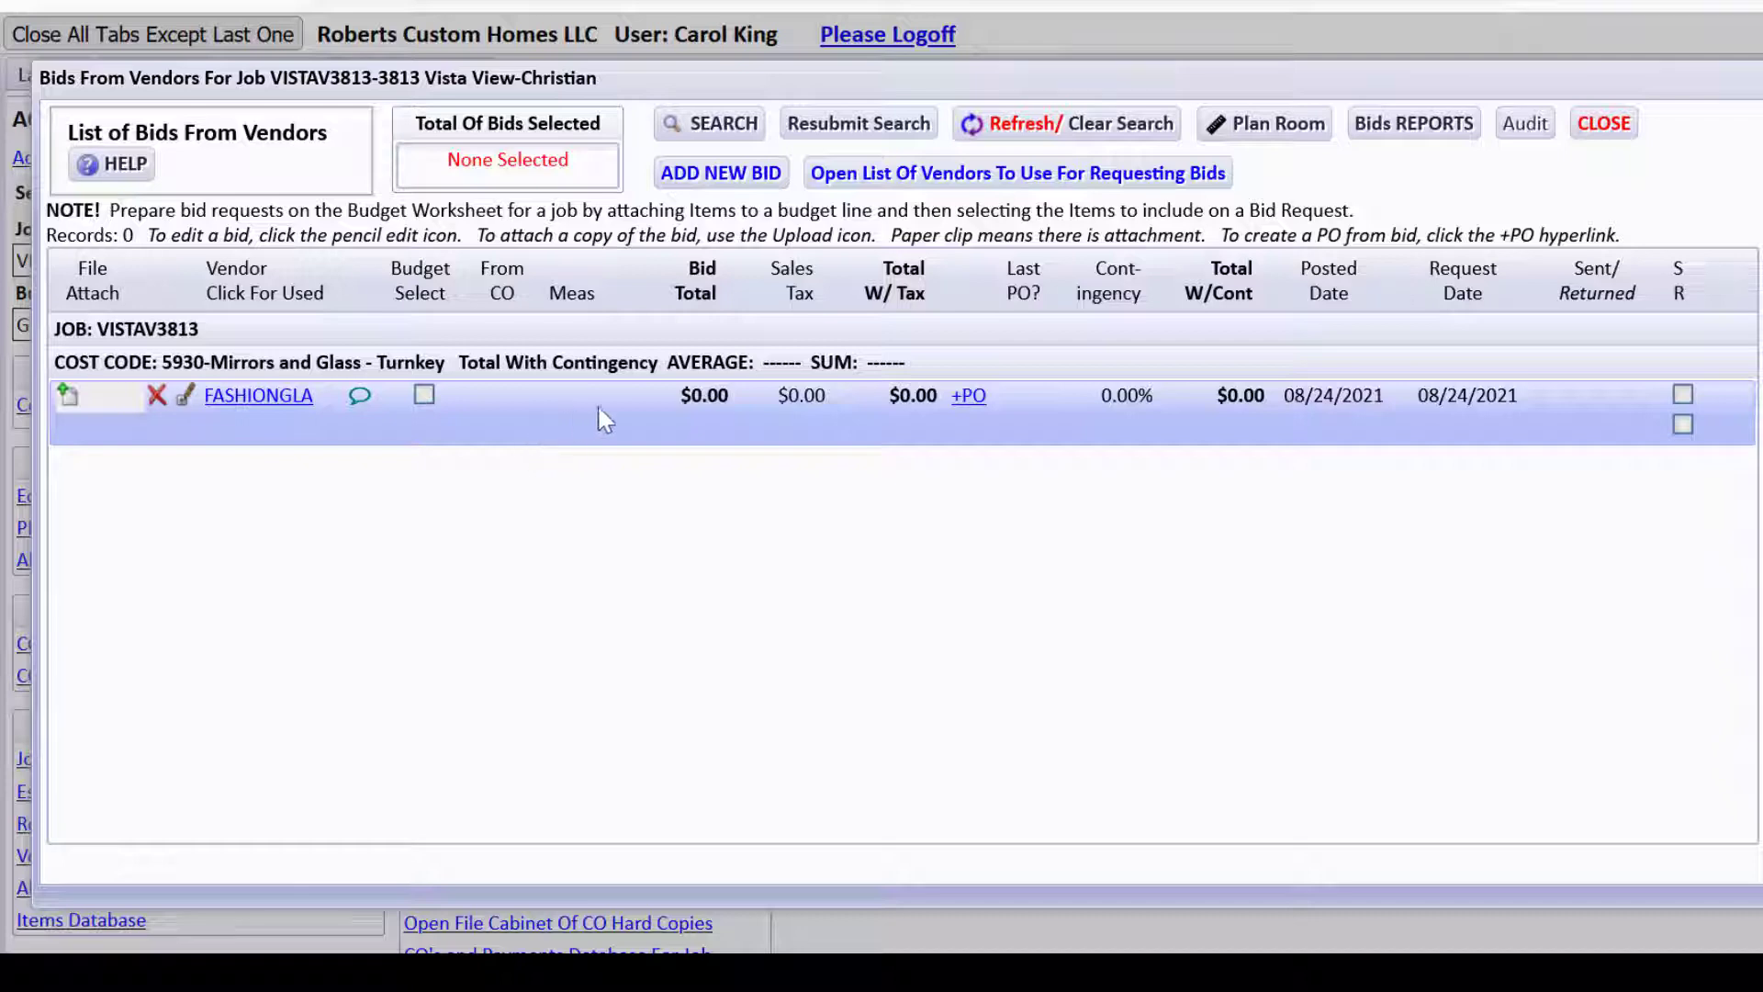
Upload FashionGlassBid.pdf as an attachment to the FASHIONGLA bid.
left_click(69, 395)
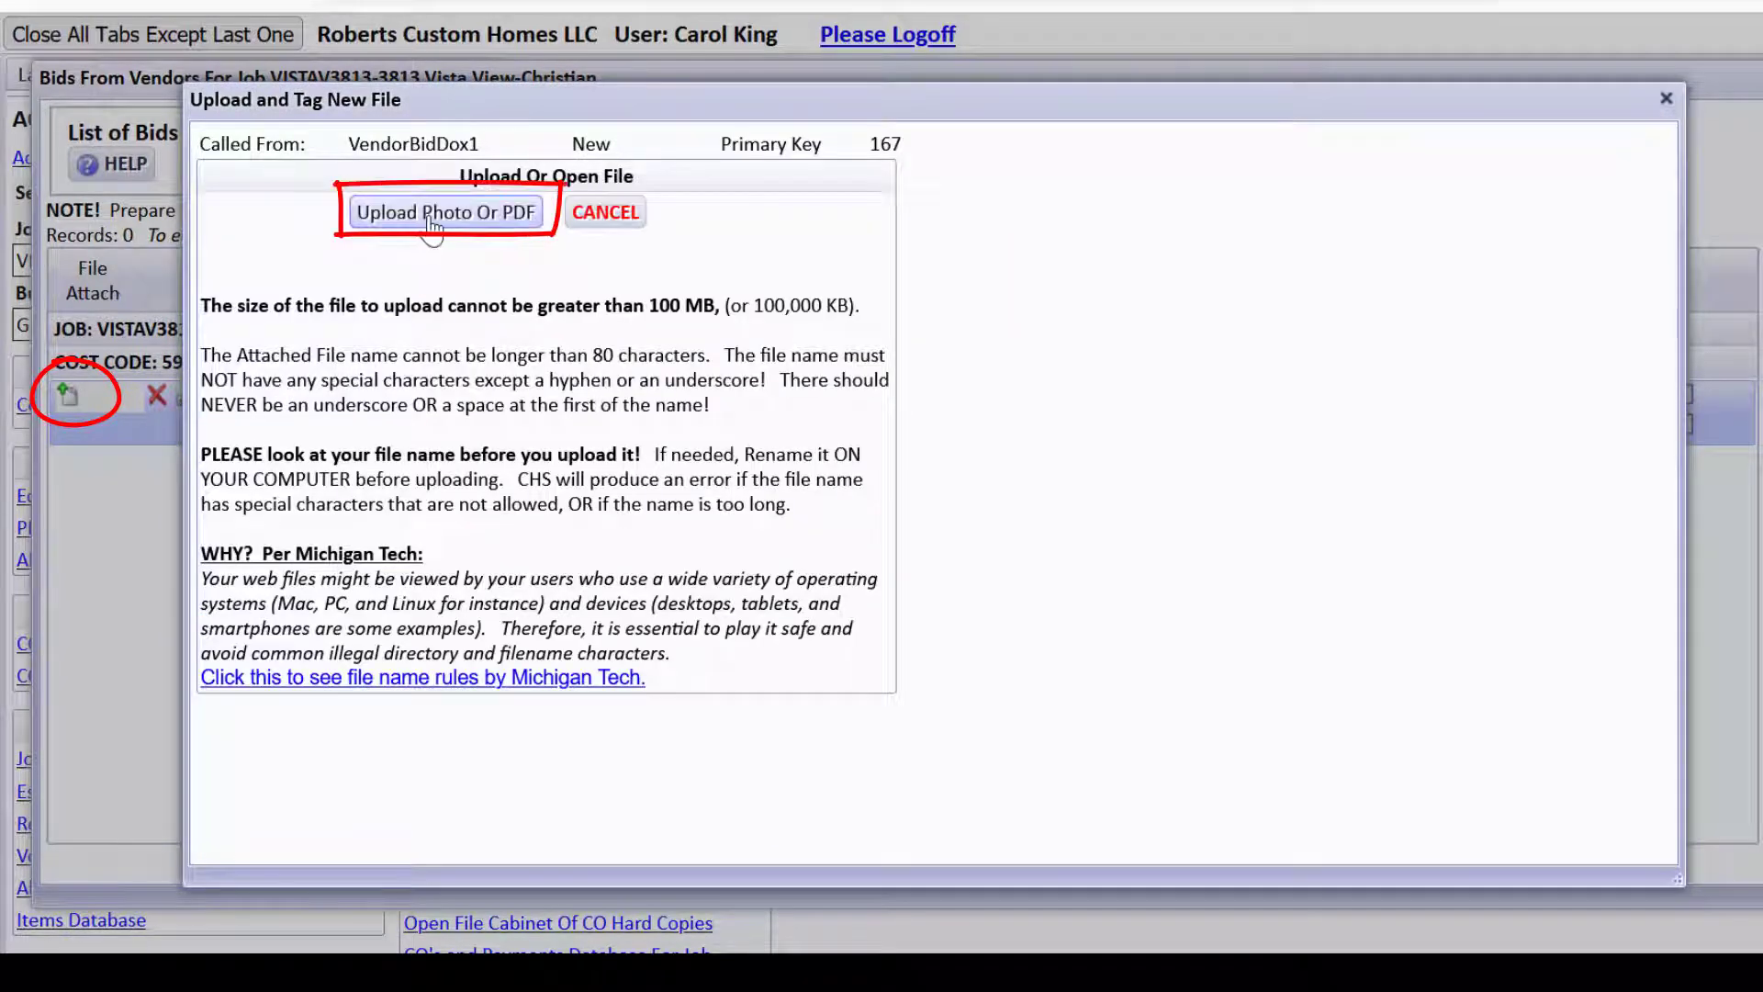
left_click(432, 216)
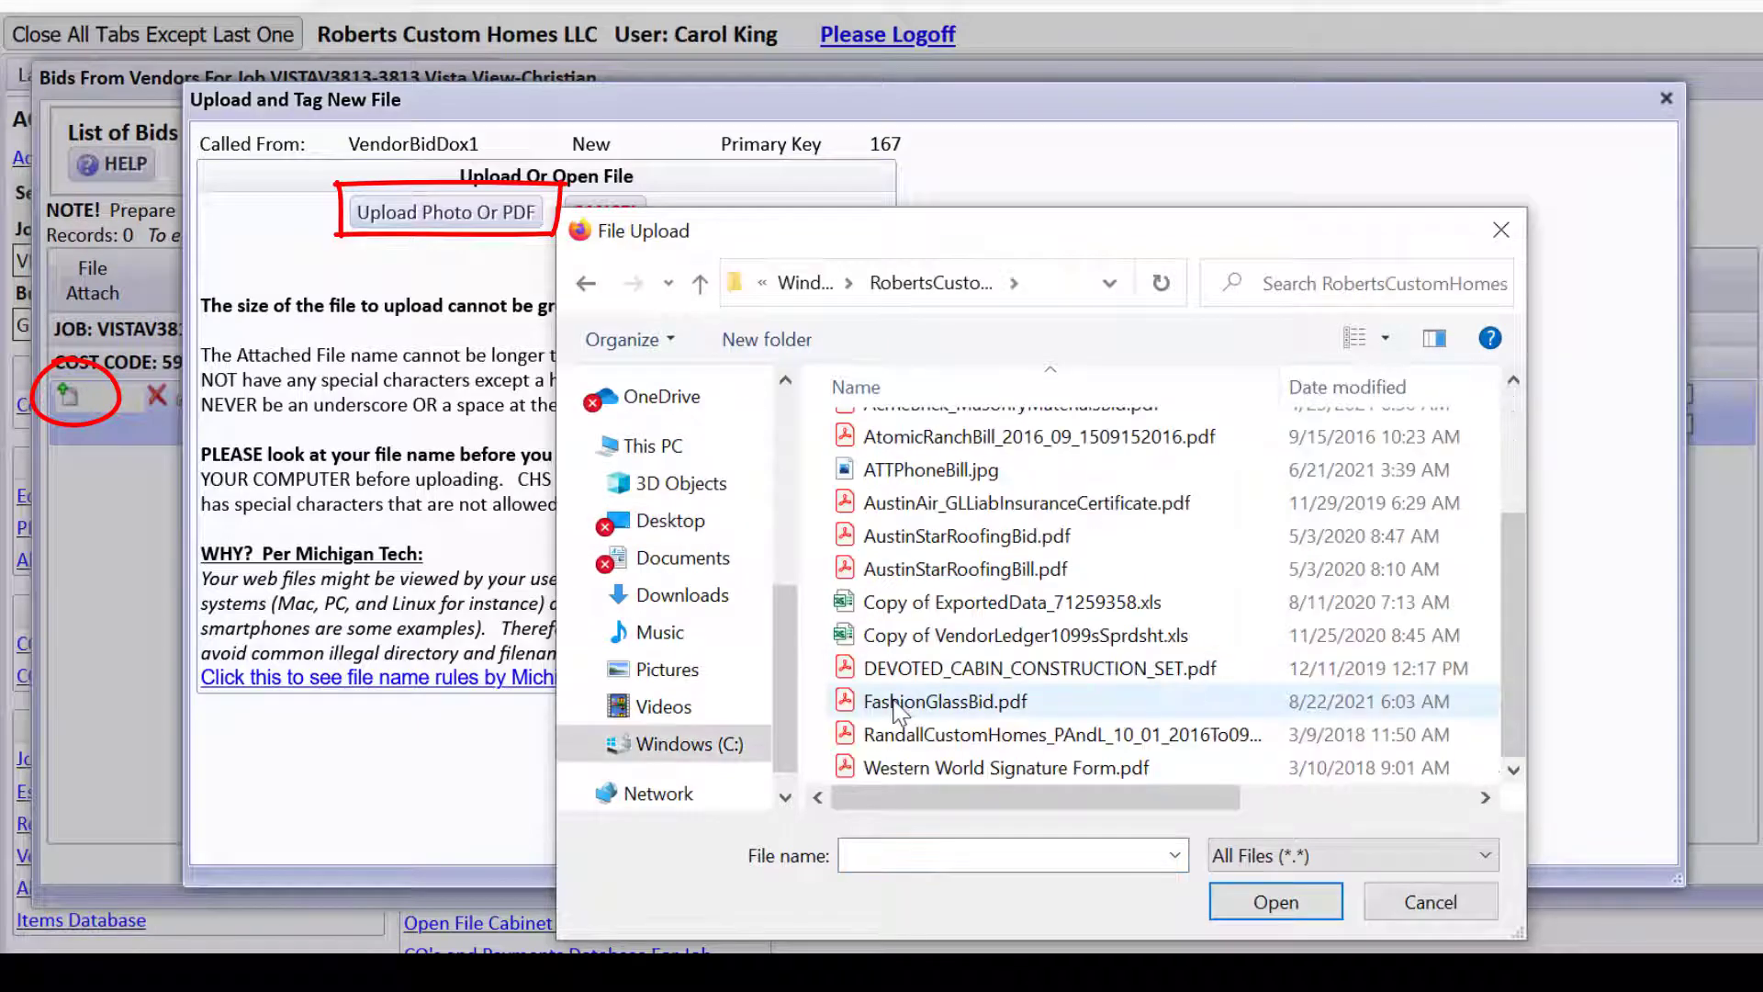
double_click(937, 702)
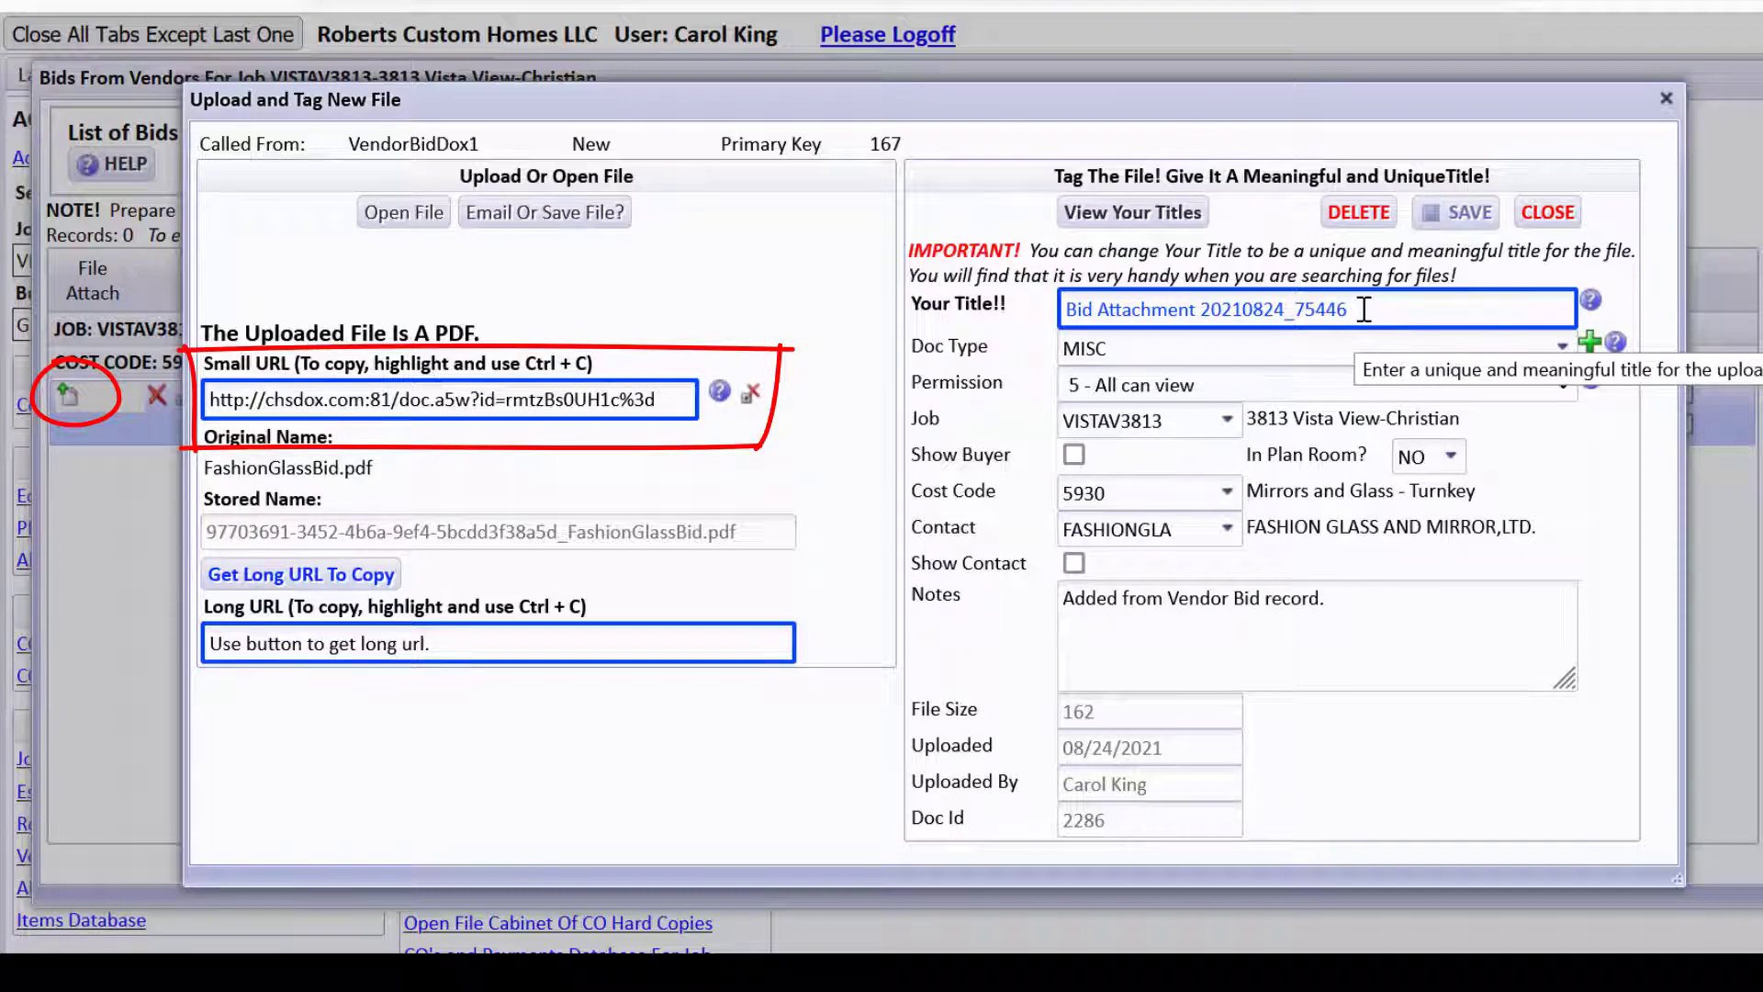
Title the file 'Bid From Fashion Glass' with doc type Bid From Vendor, then save and close.
left_click_drag(1364, 310, 1047, 312)
type("Bi")
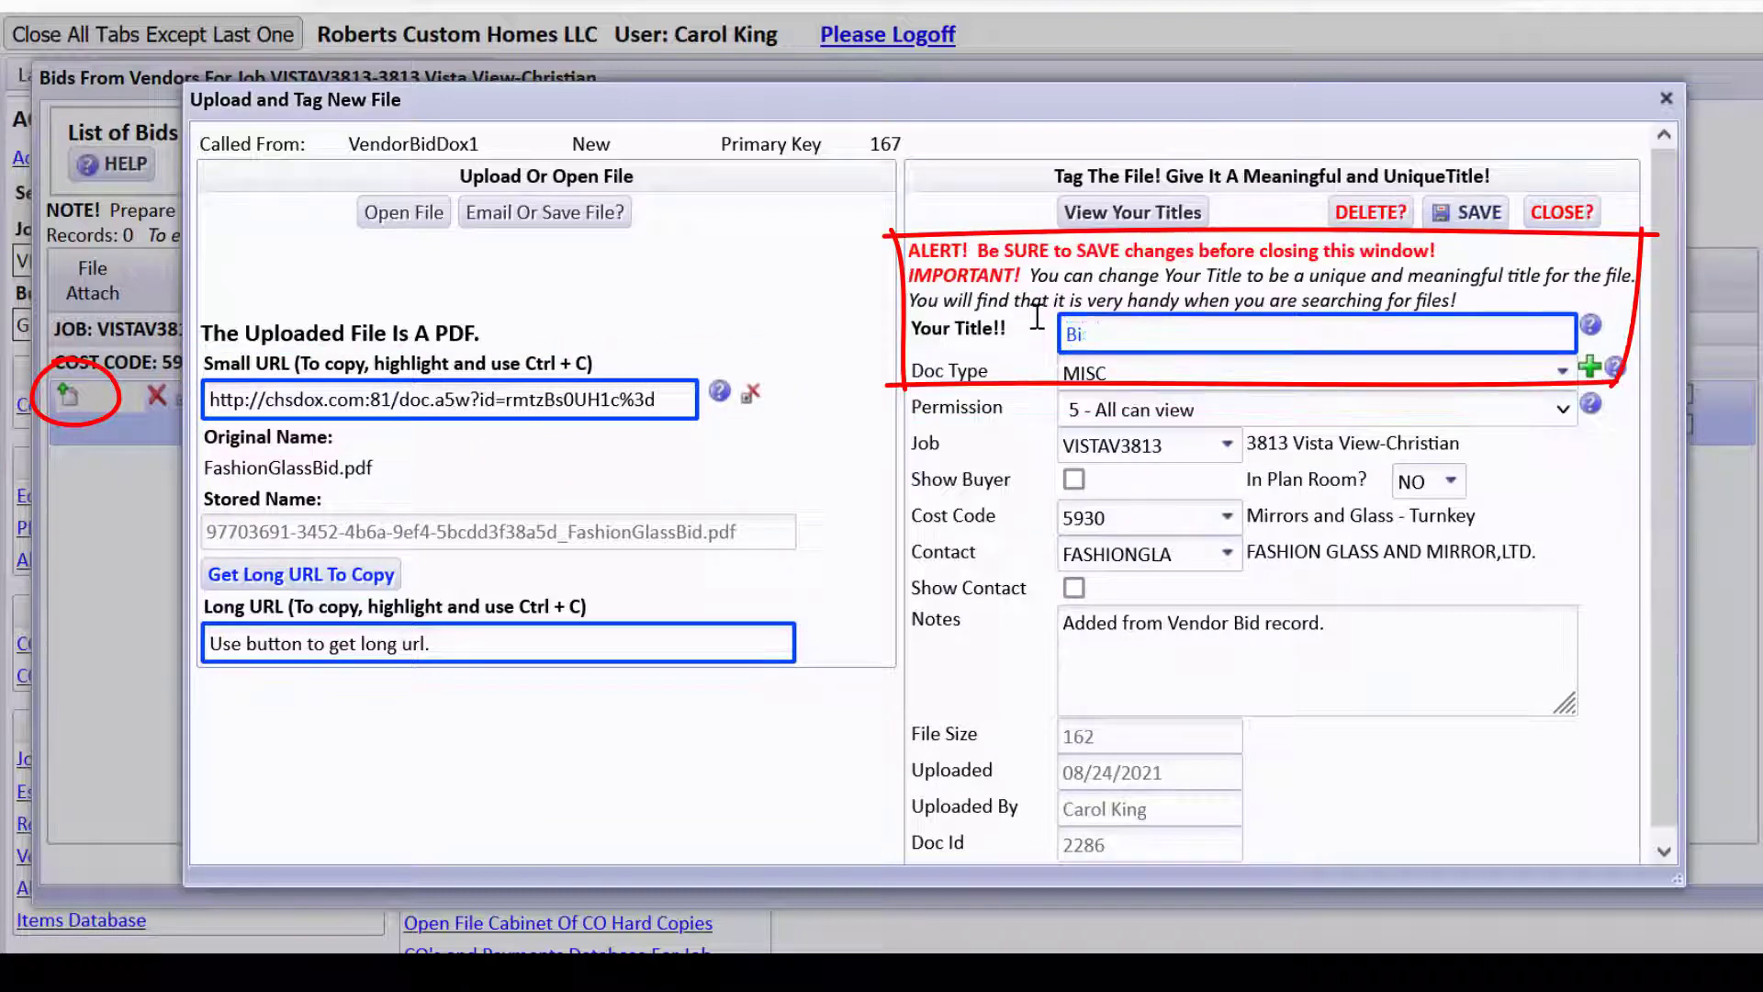
type("d From Fashion Glass")
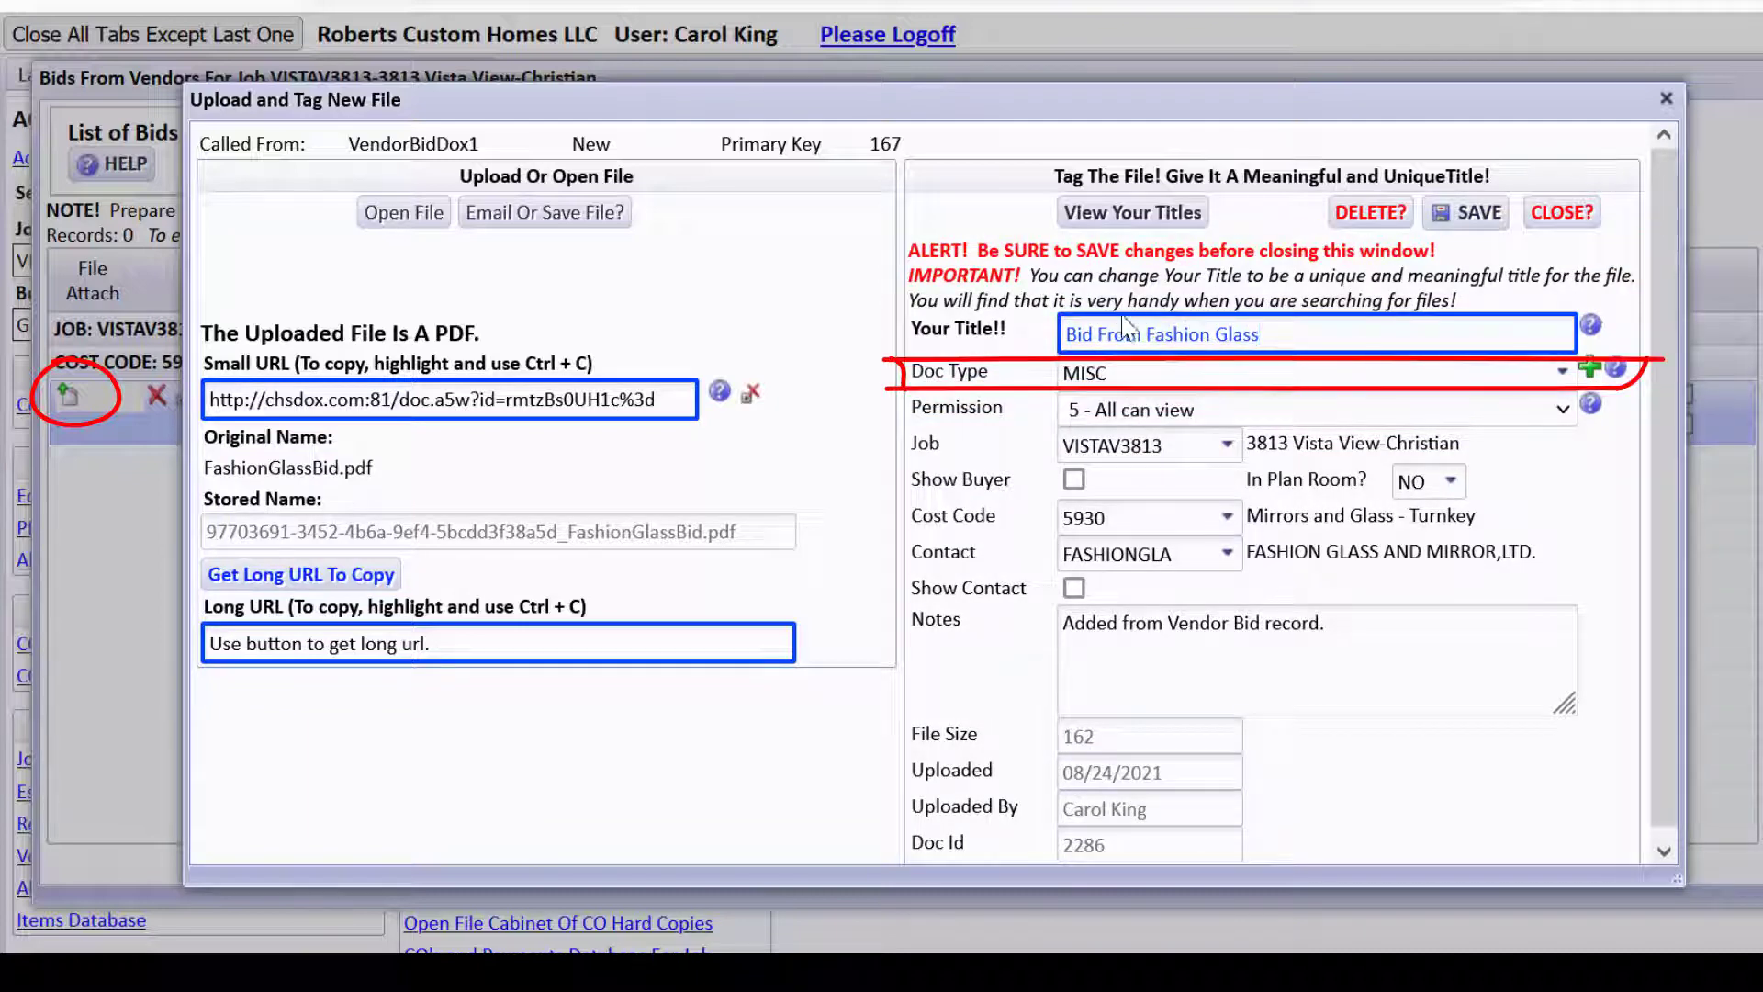
left_click(1300, 377)
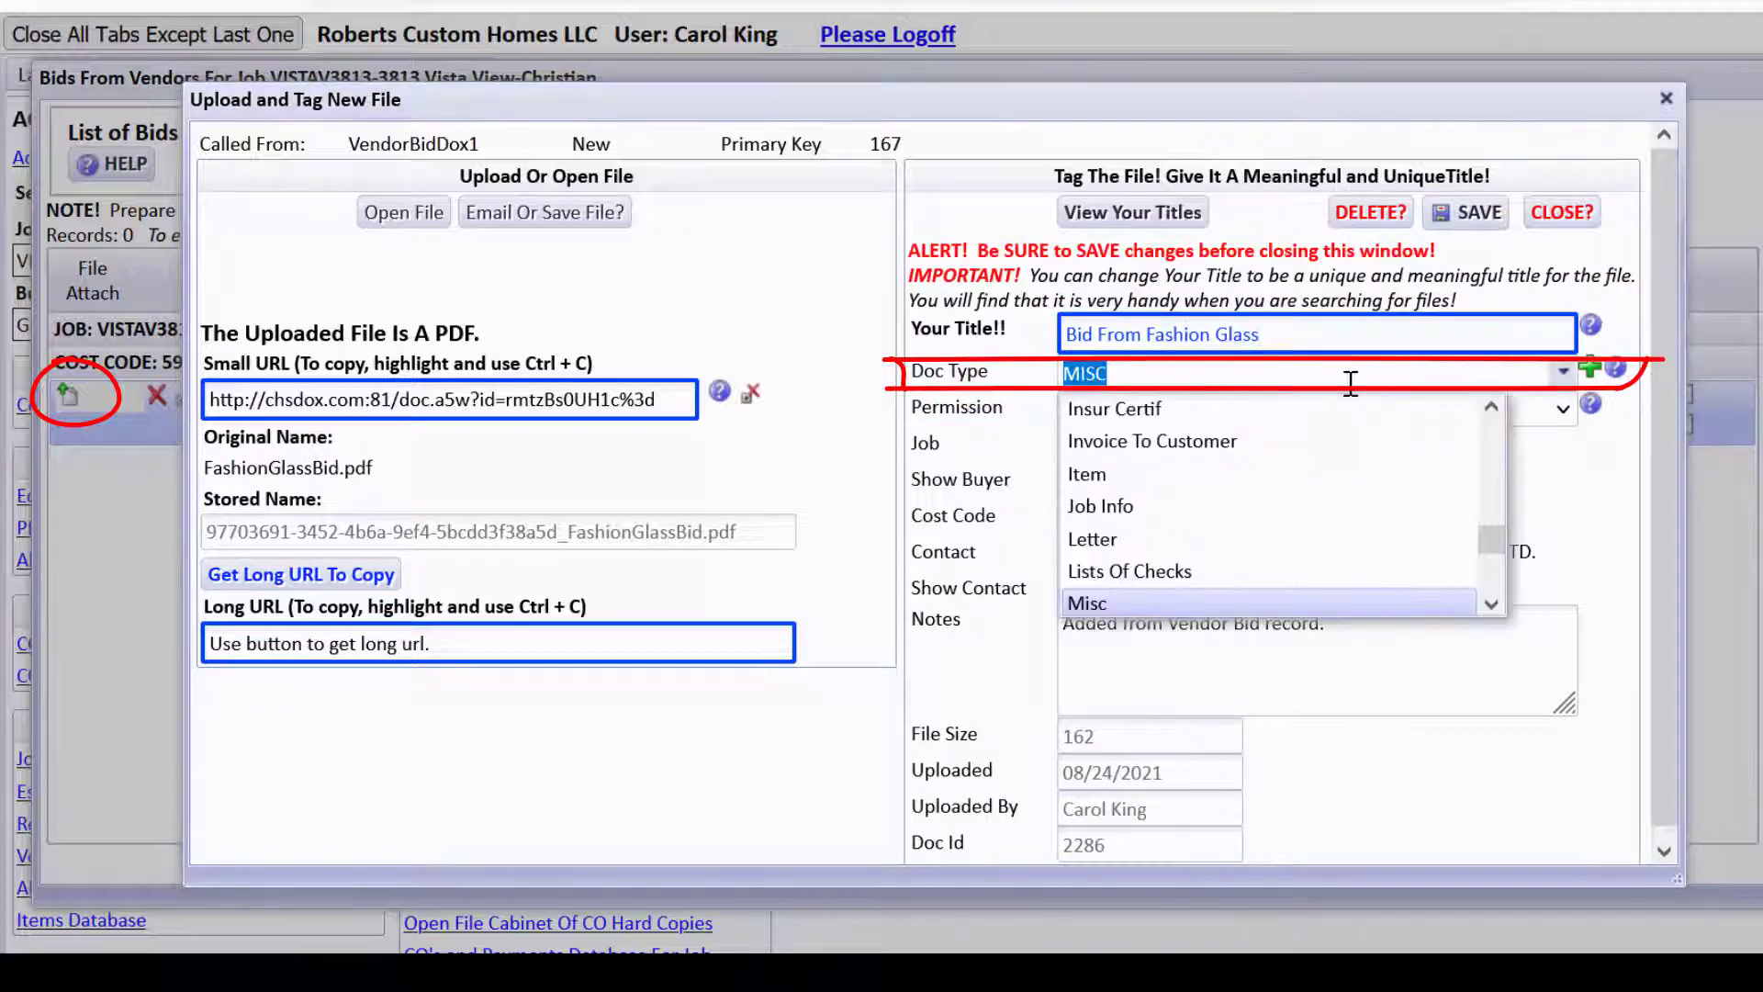
type("bid")
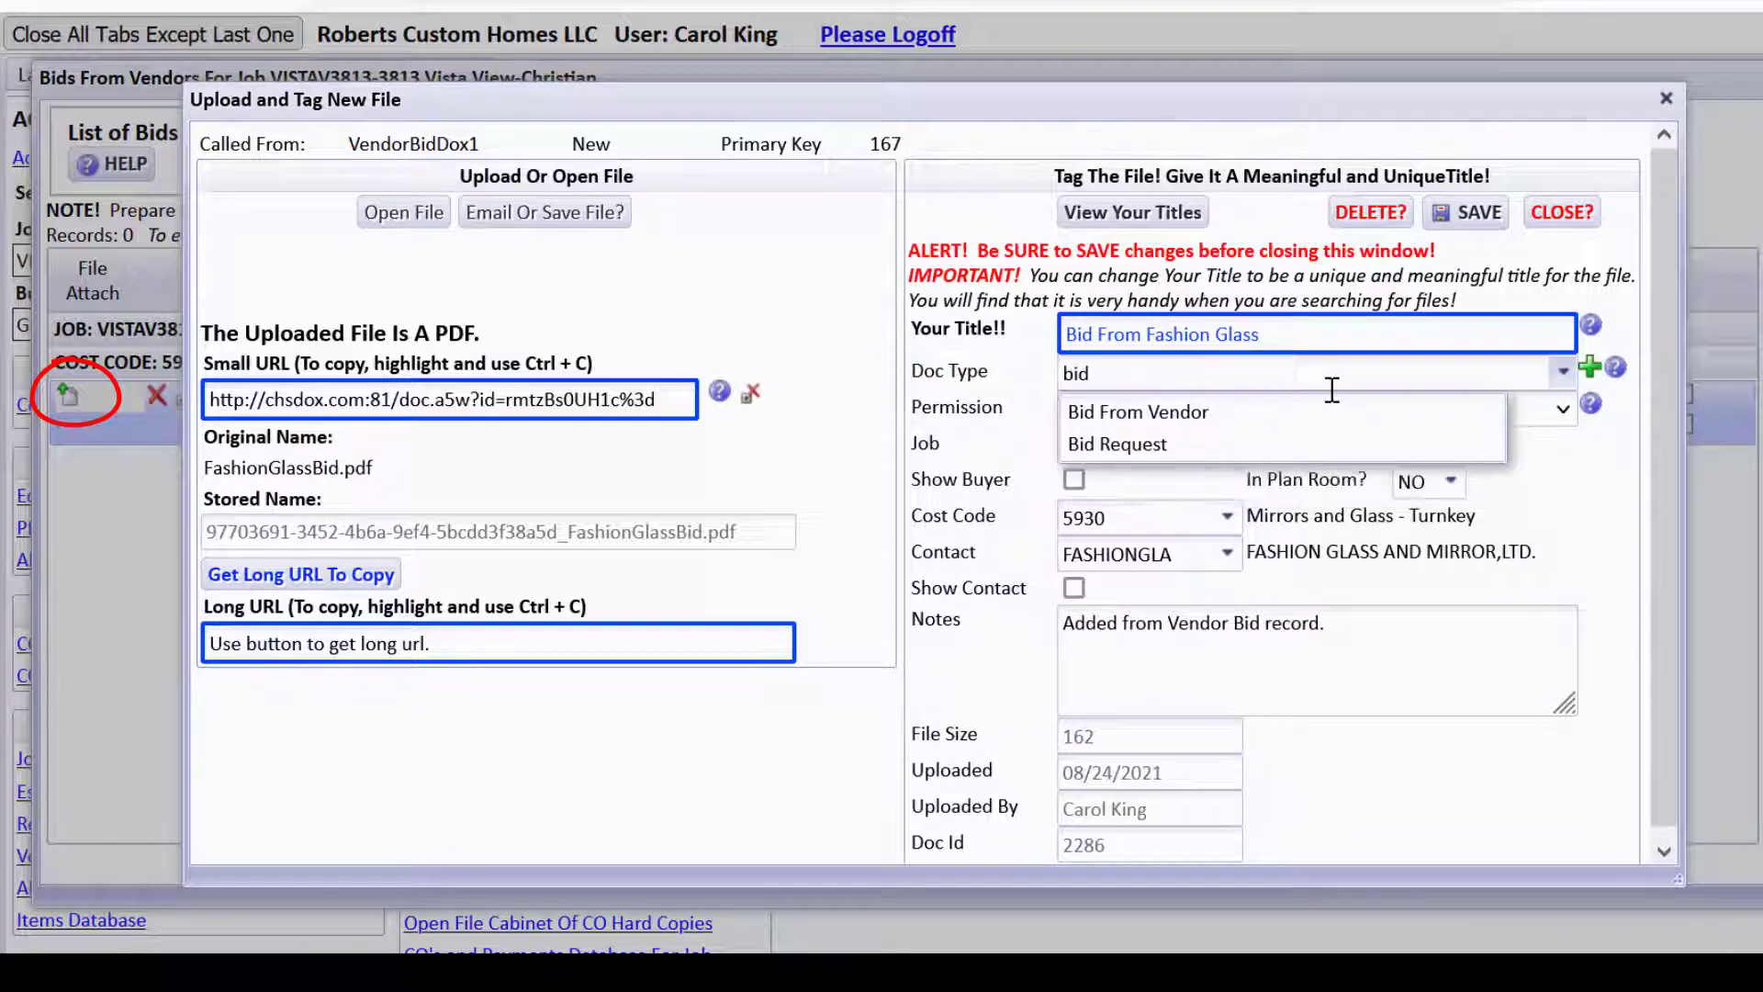
left_click(1191, 413)
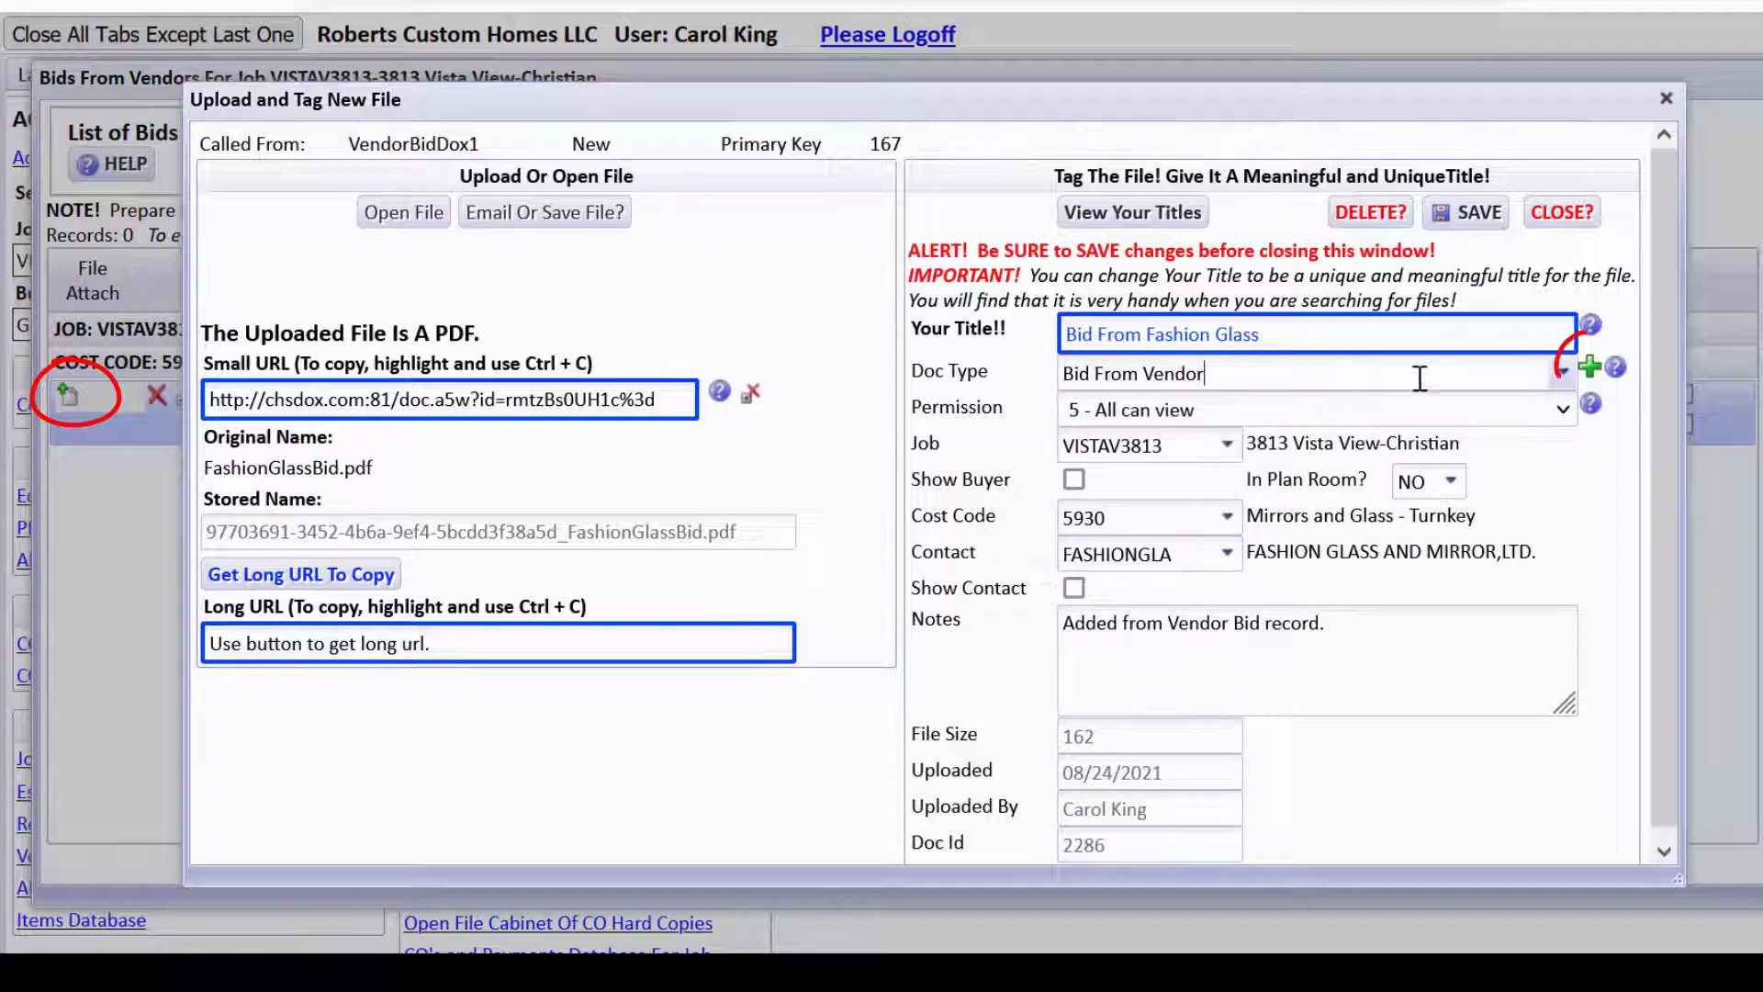
left_click(1592, 367)
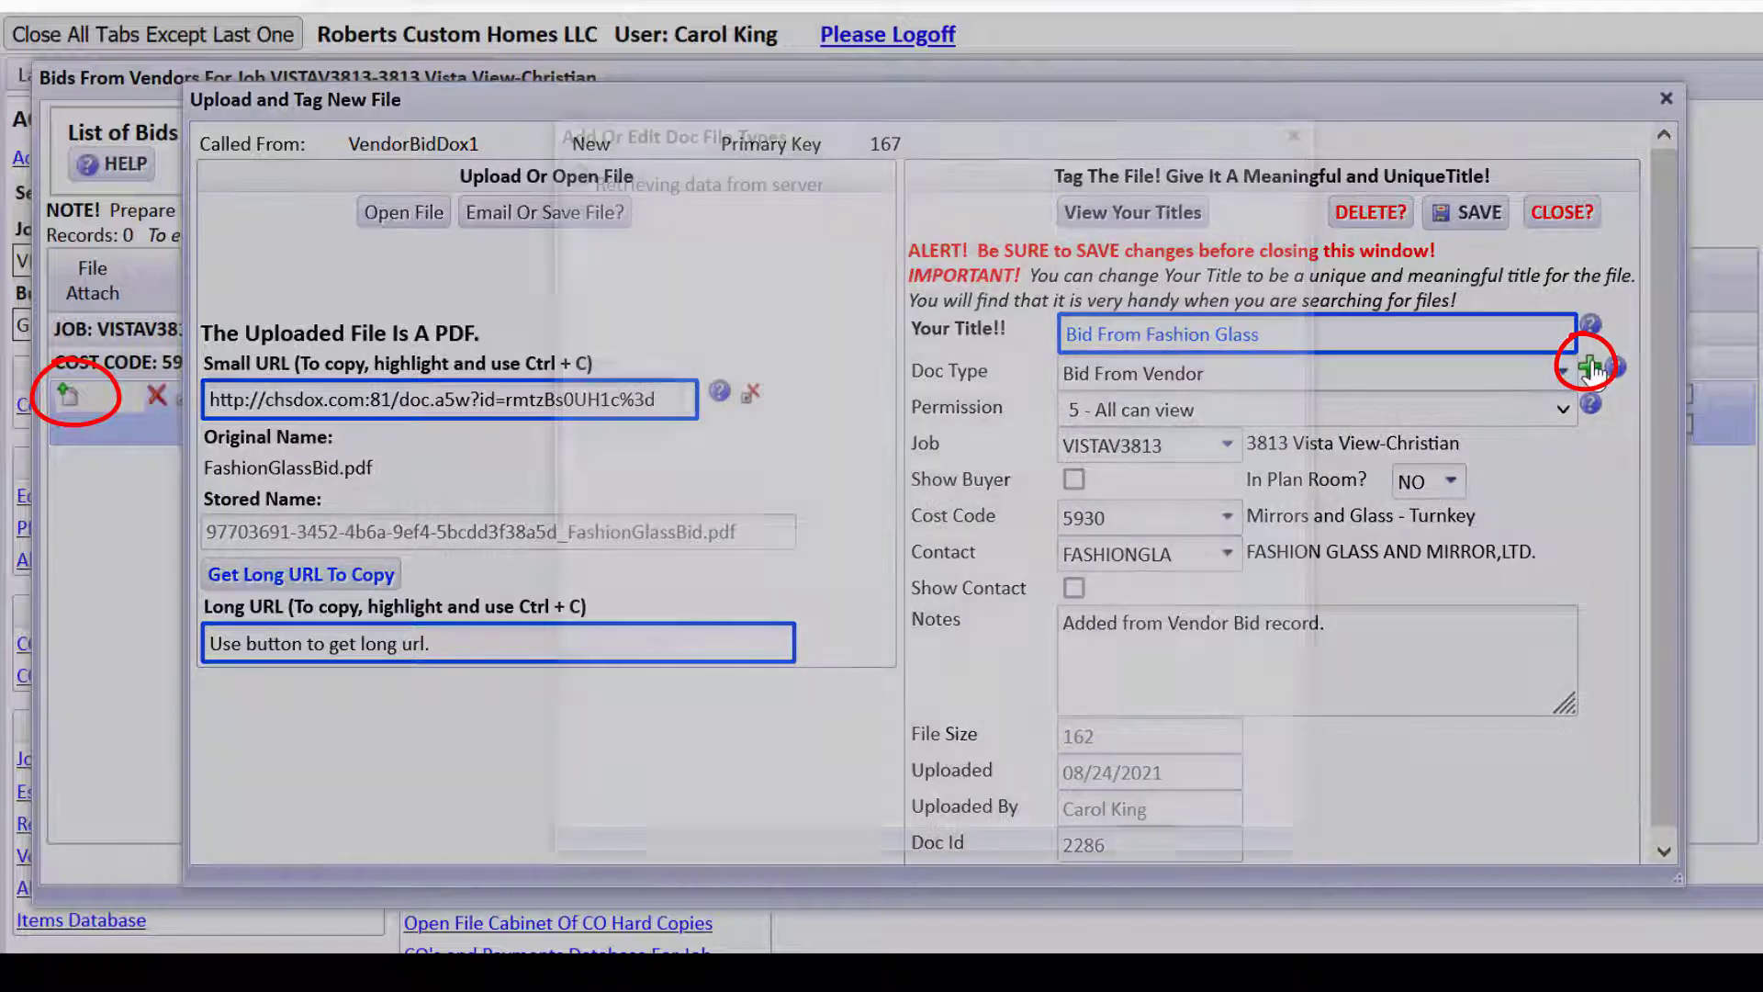
left_click(991, 184)
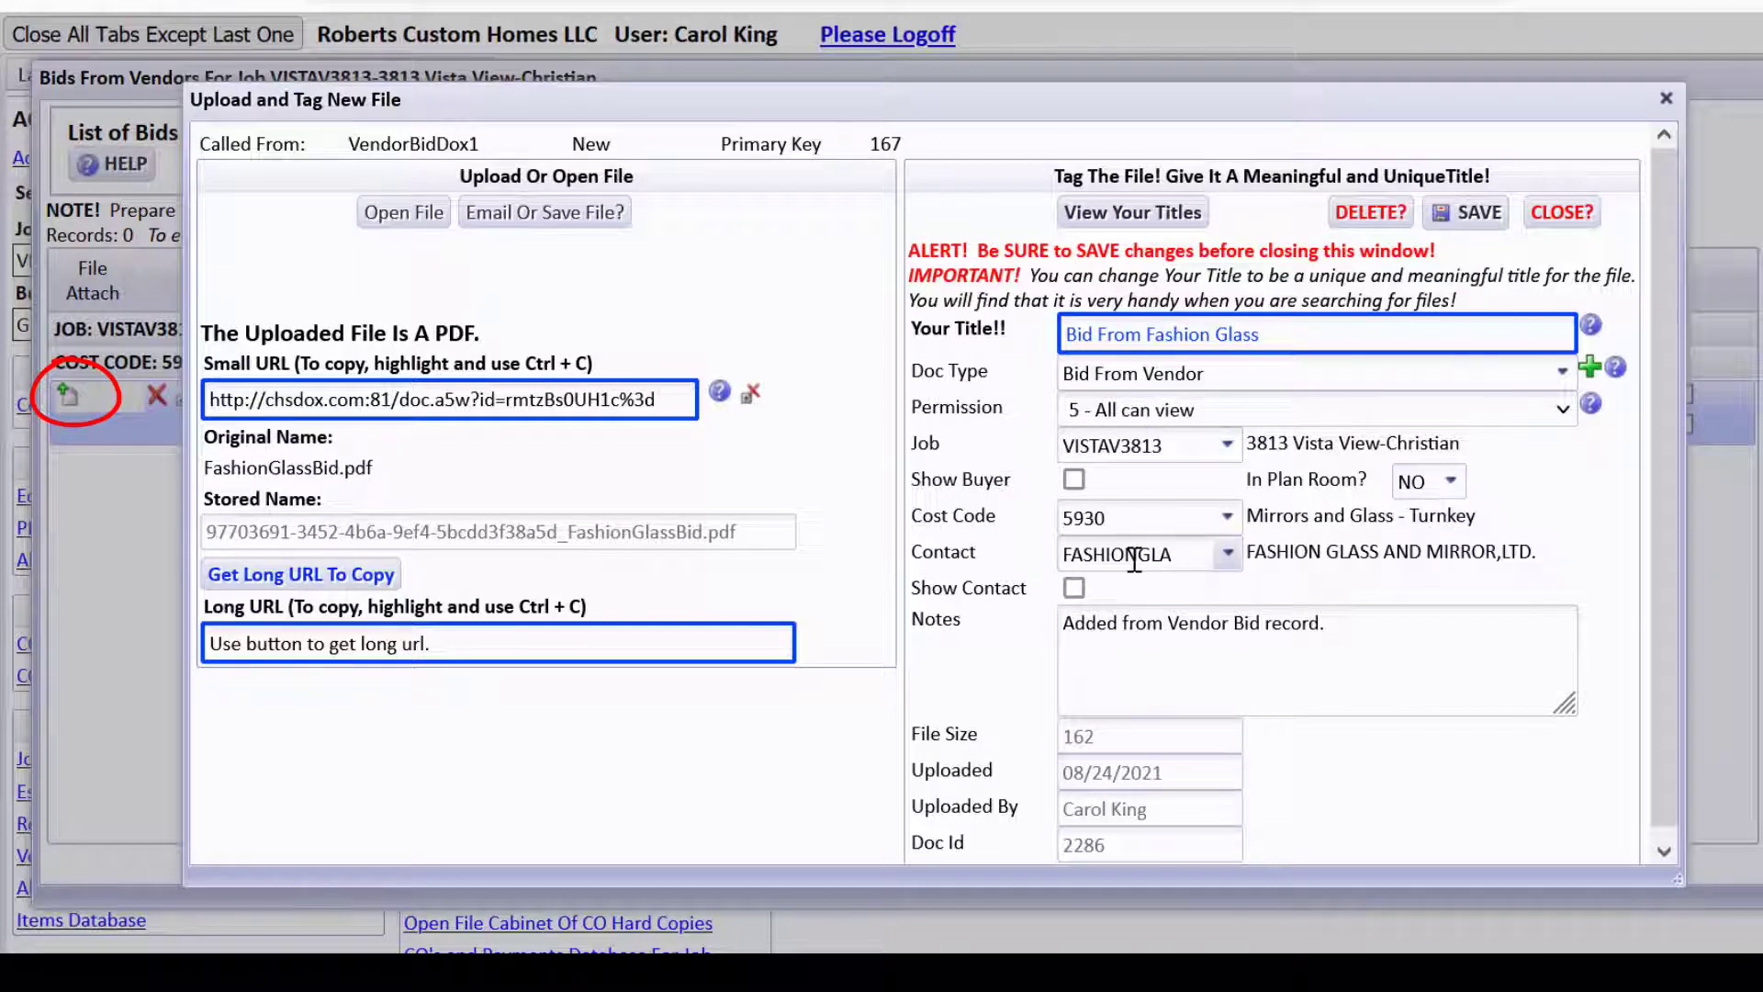
left_click(1494, 217)
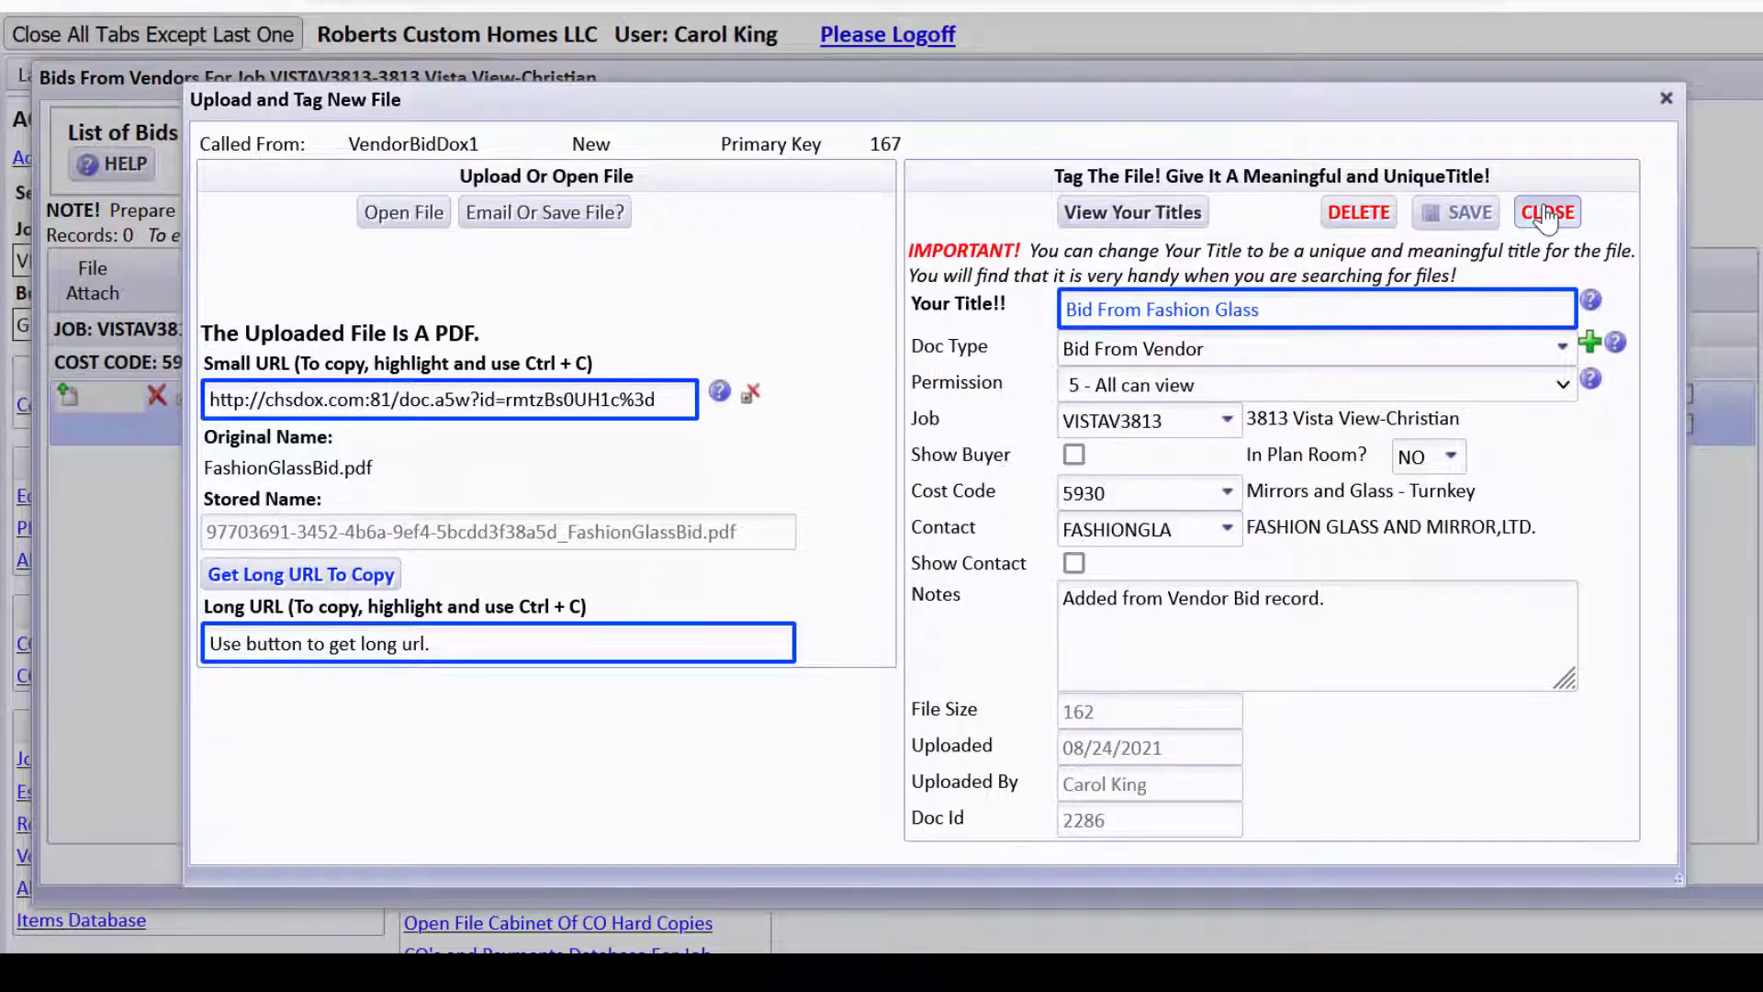
left_click(1547, 215)
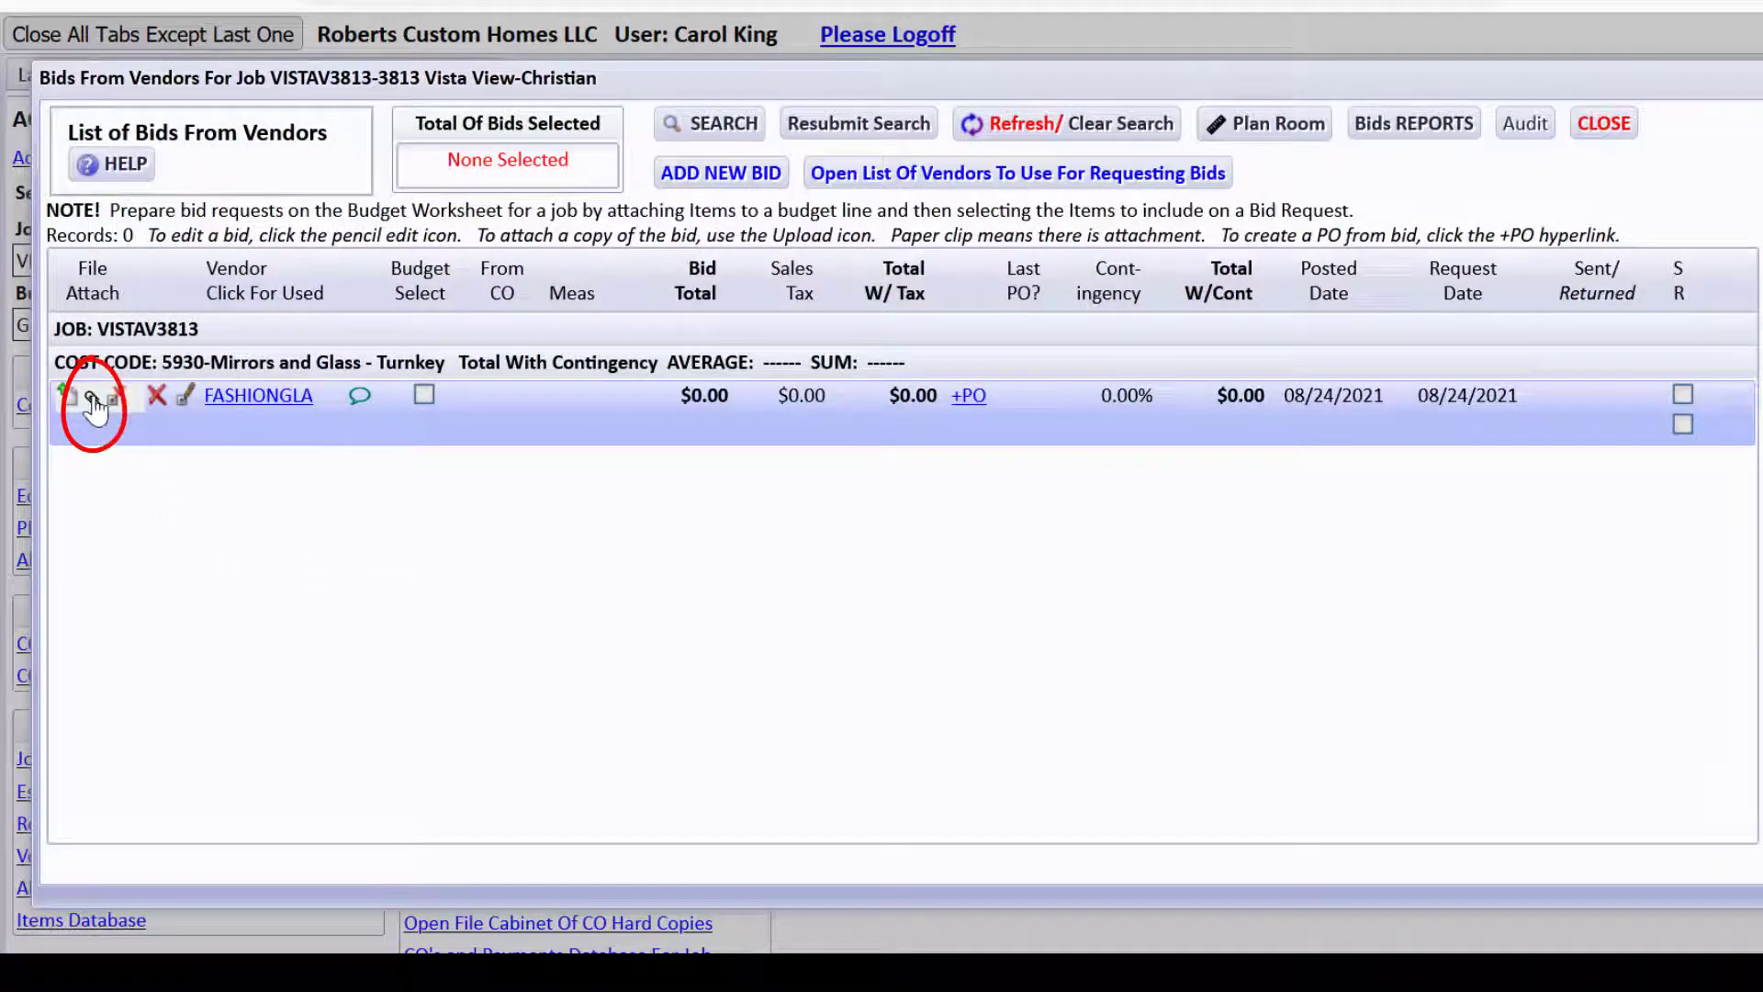
Review the attached Fashion Glass bid PDF, then open the FASHIONGLA bid in Edit Vendor Bid.
left_click(93, 399)
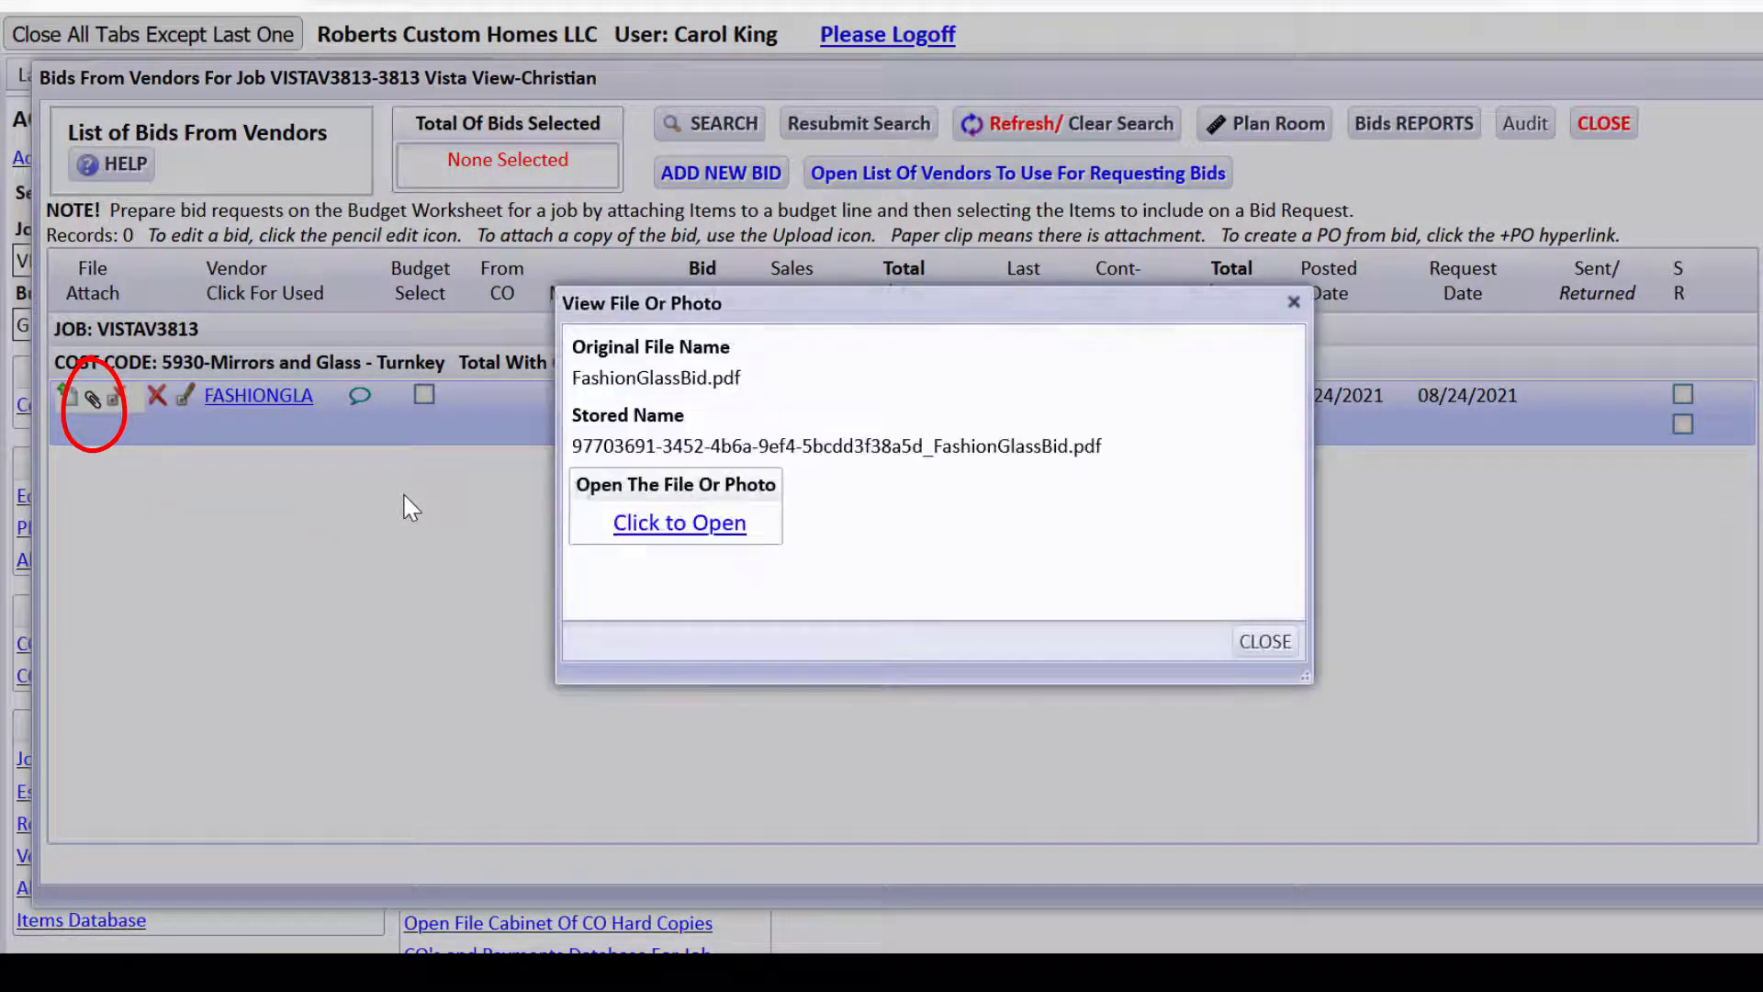
left_click(654, 524)
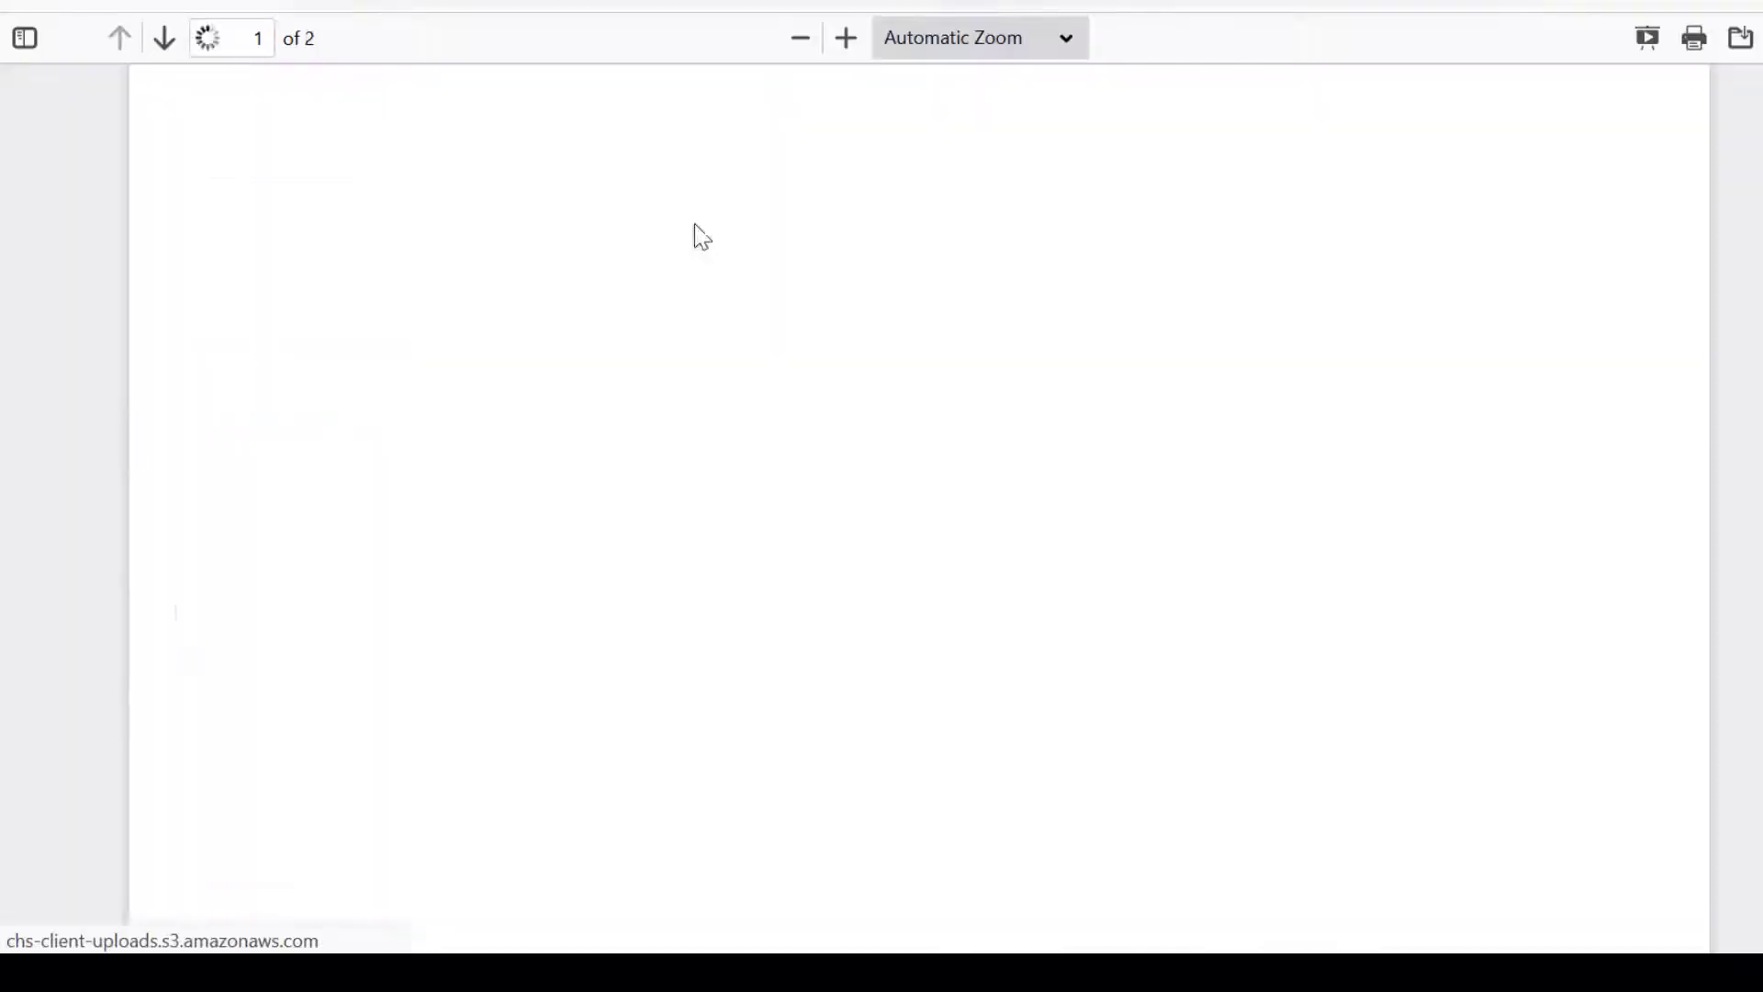
key("ctrl+w")
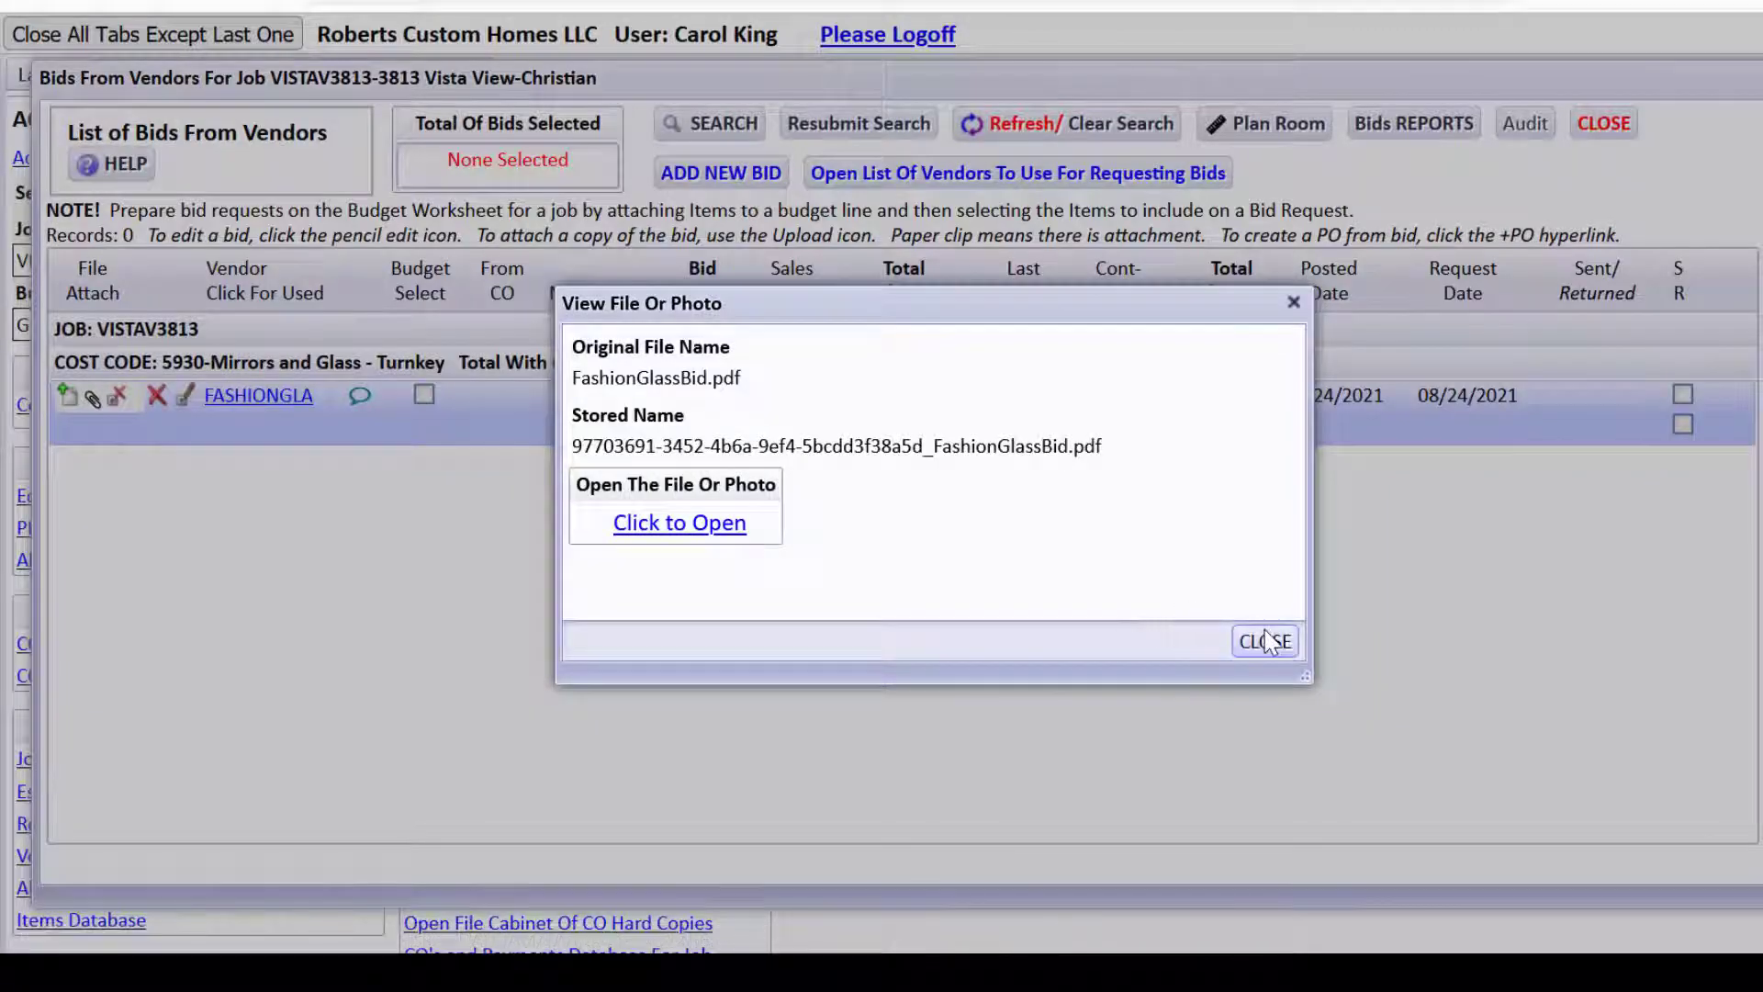
left_click(1258, 640)
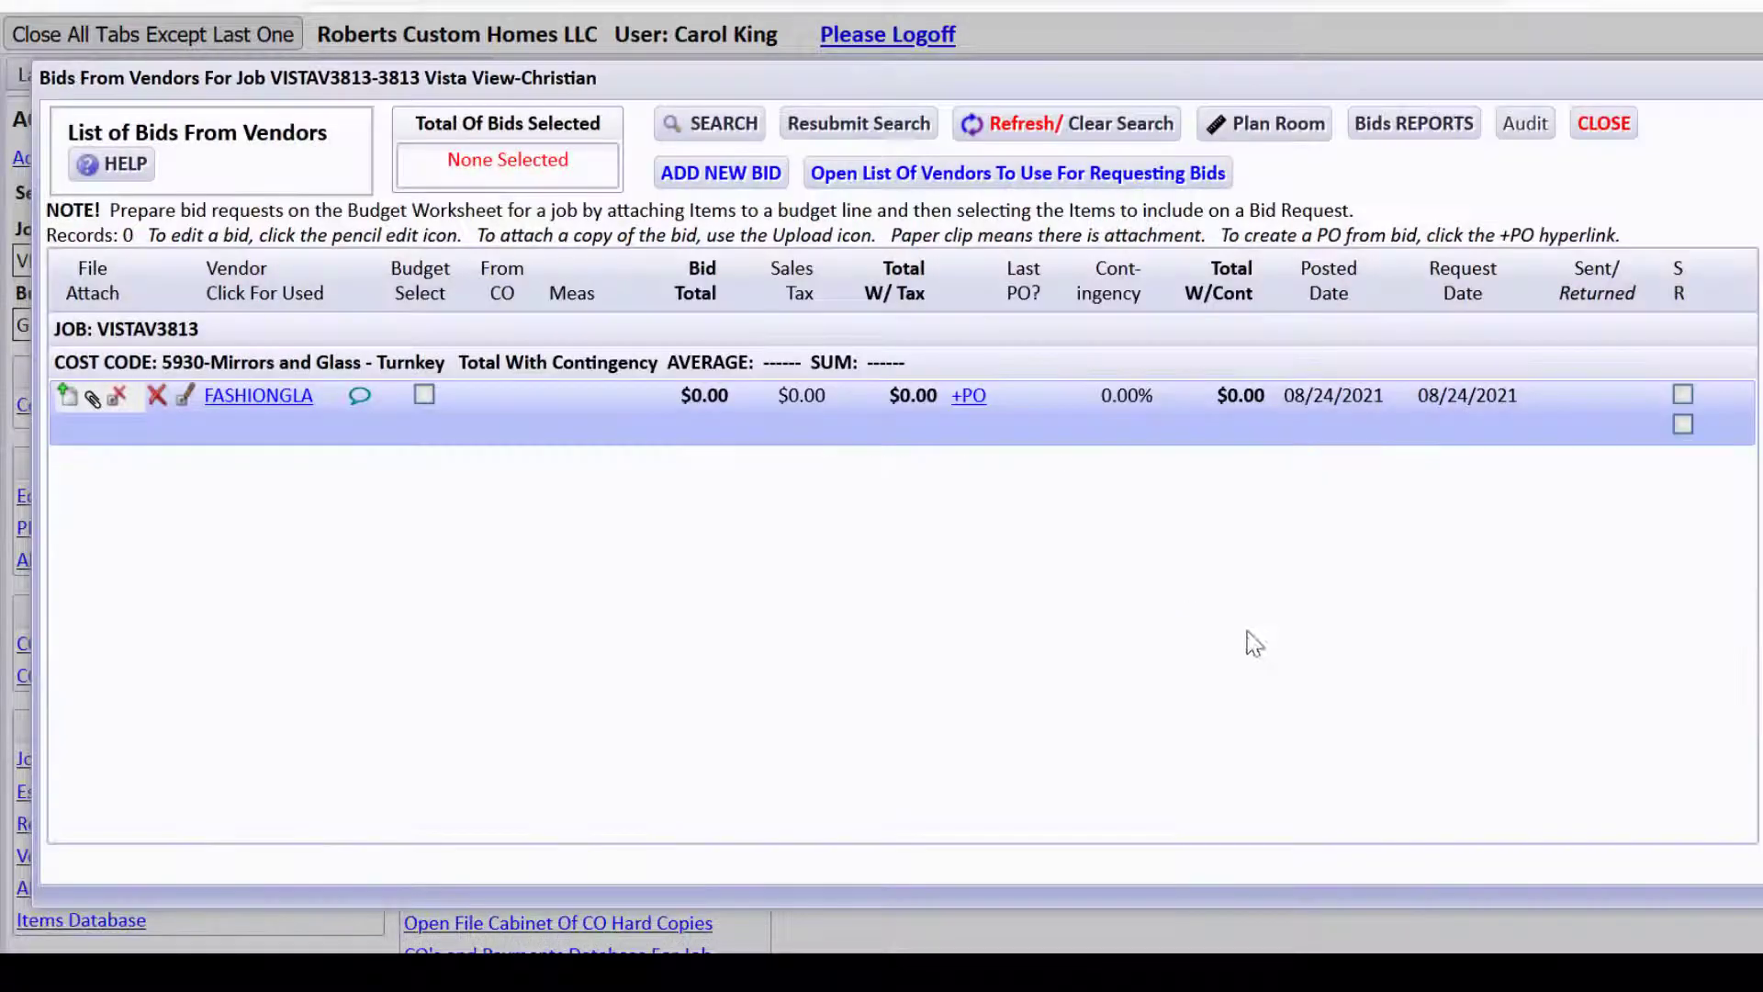
left_click(184, 398)
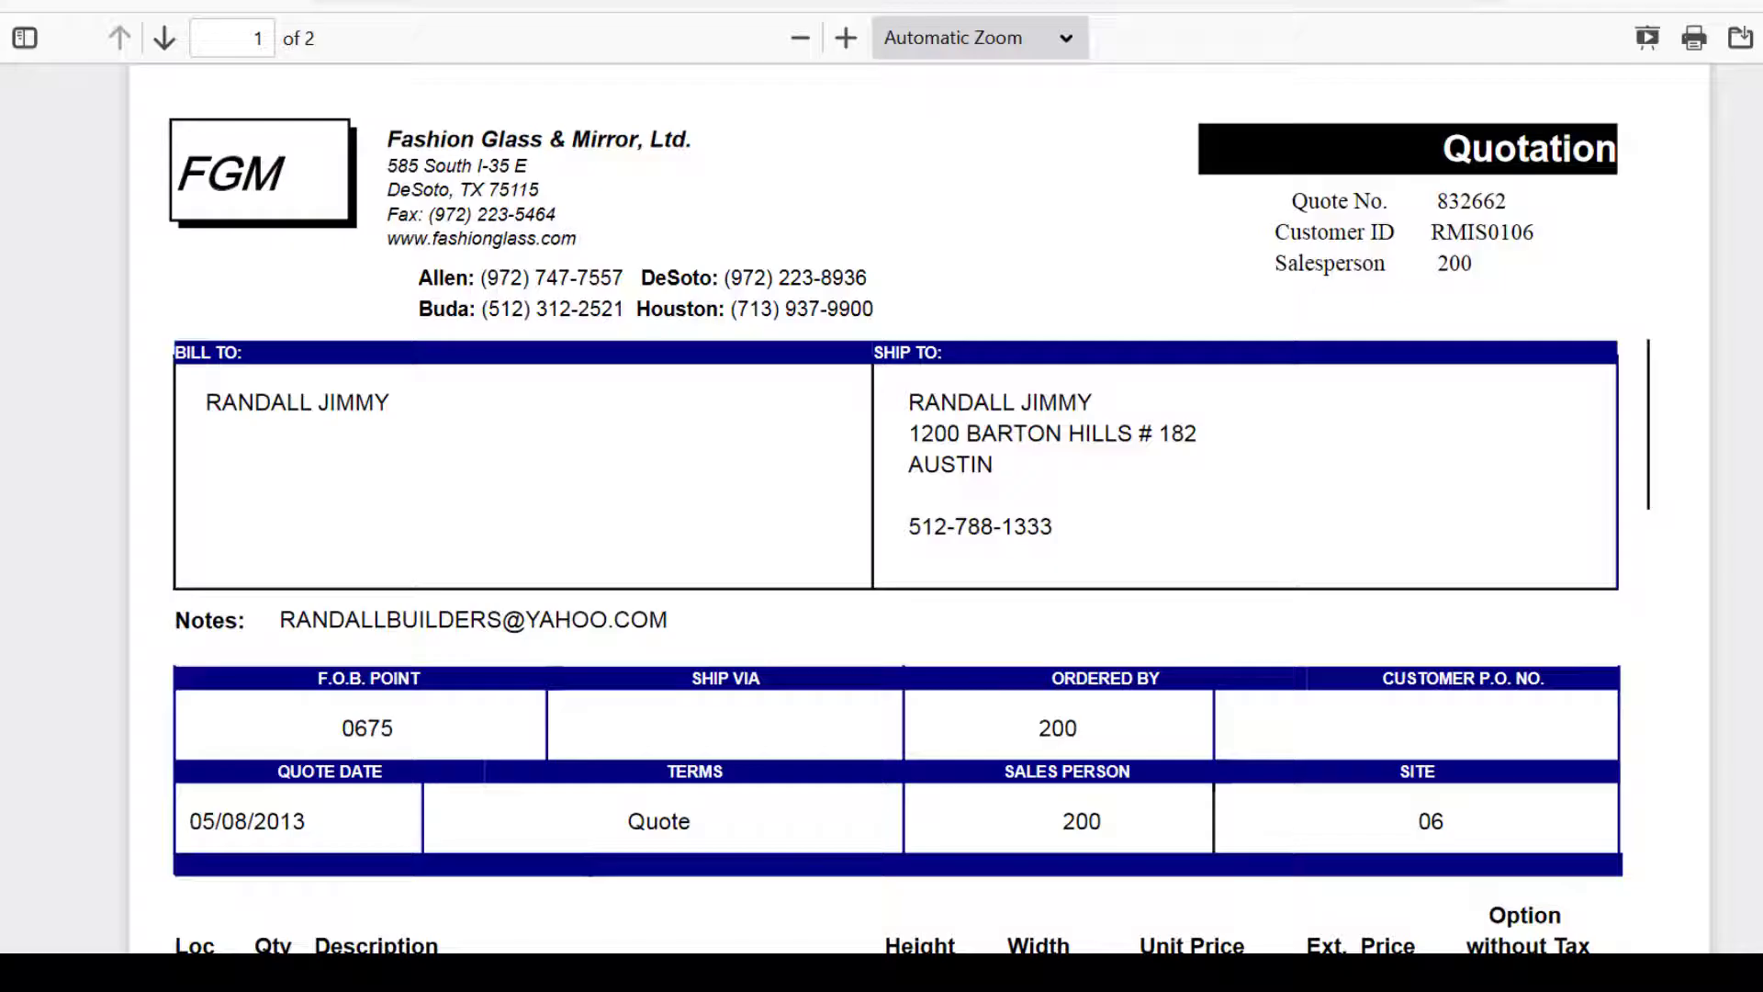
scroll(1496, 549, "down", 7)
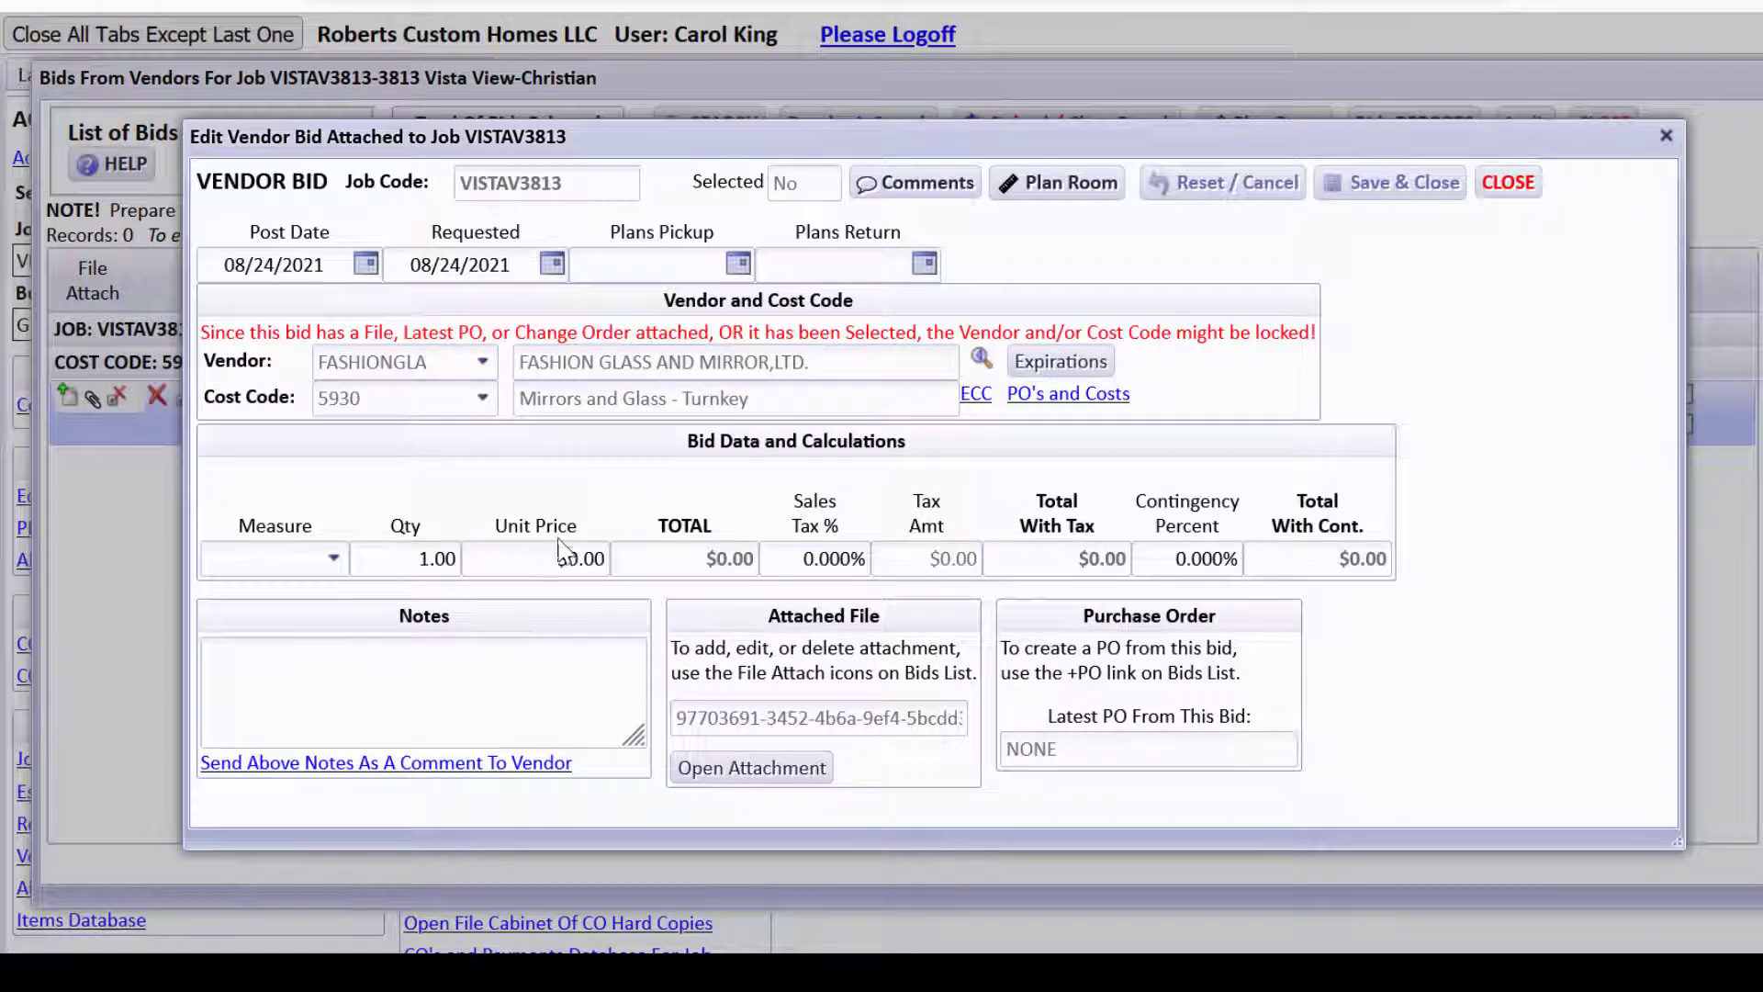
Enter a $1,192.50 unit price and 10% contingency without keeping 10% as the default.
left_click(565, 559)
type("1192.50")
key("Tab")
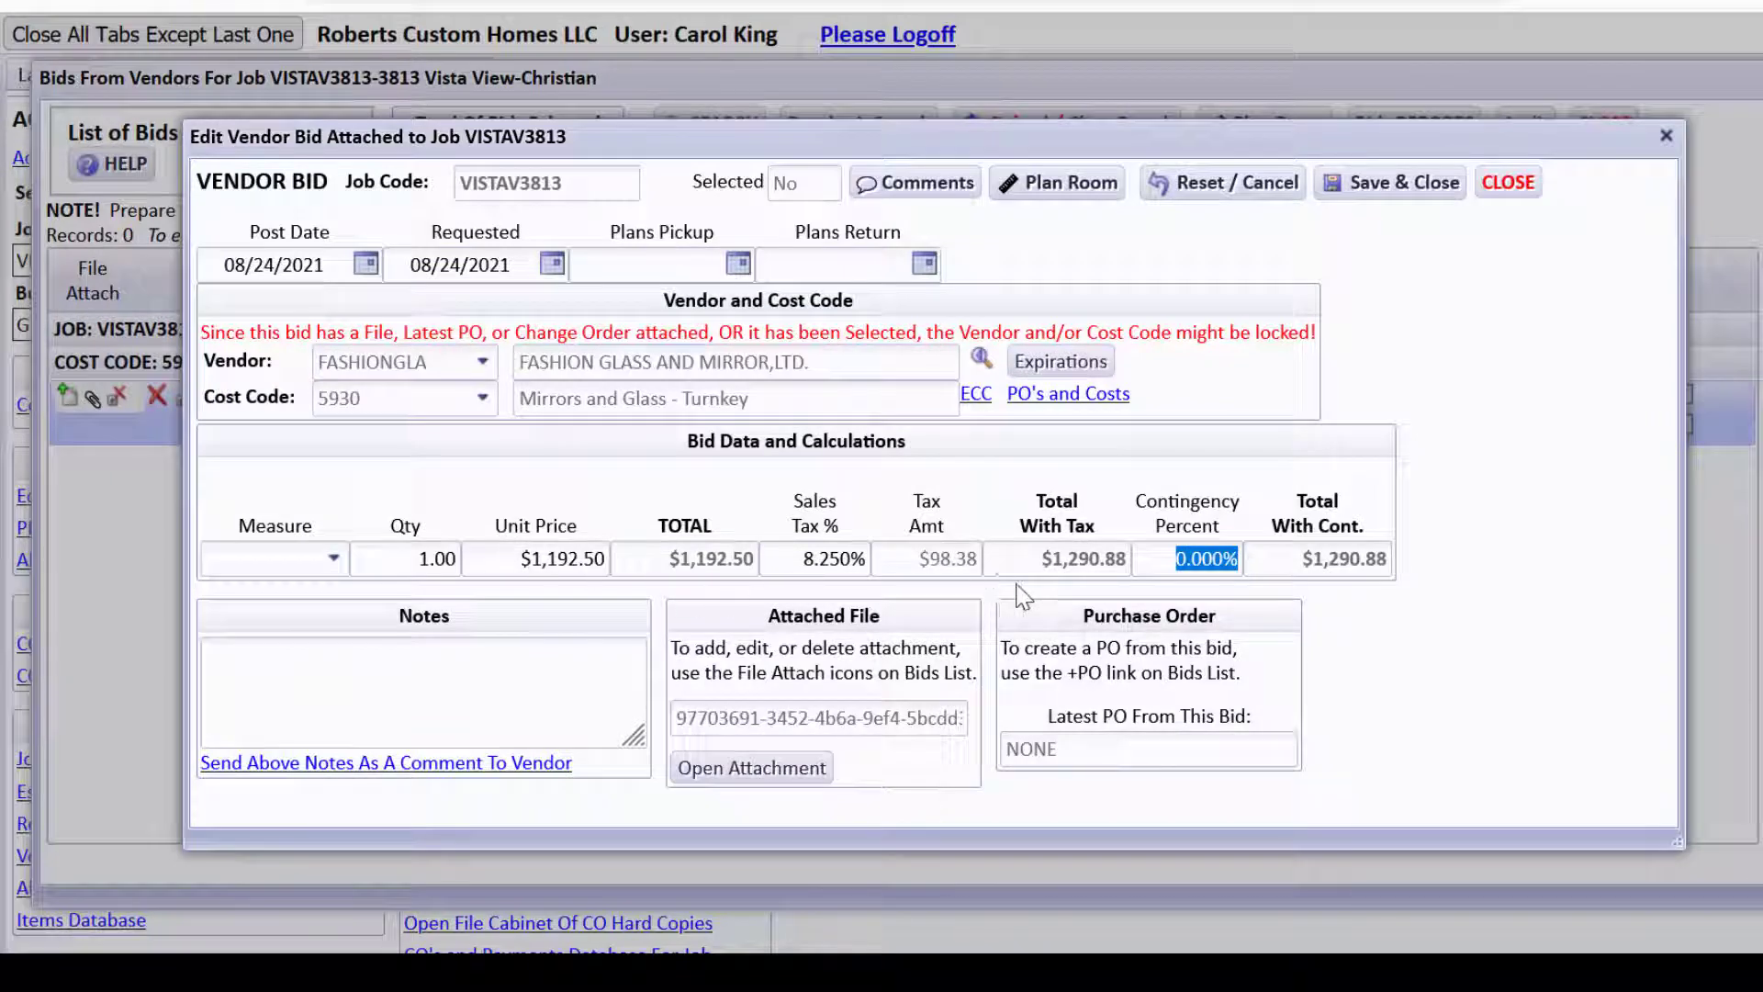
type("10")
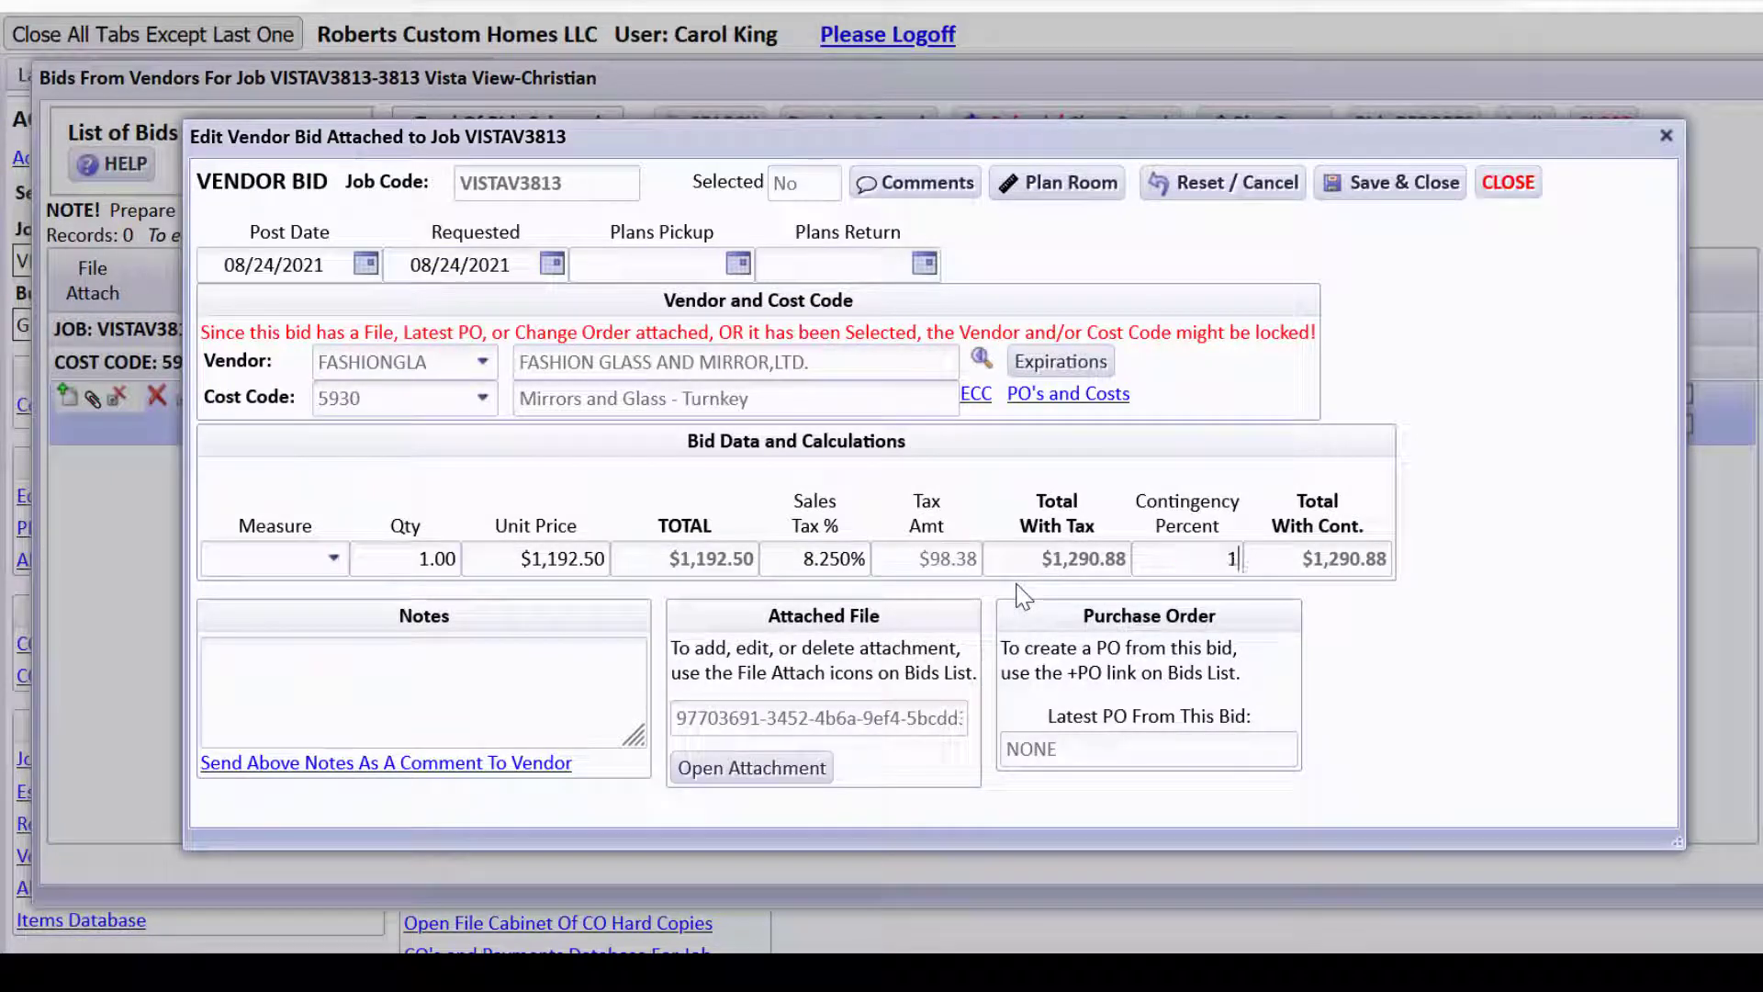
key("Tab")
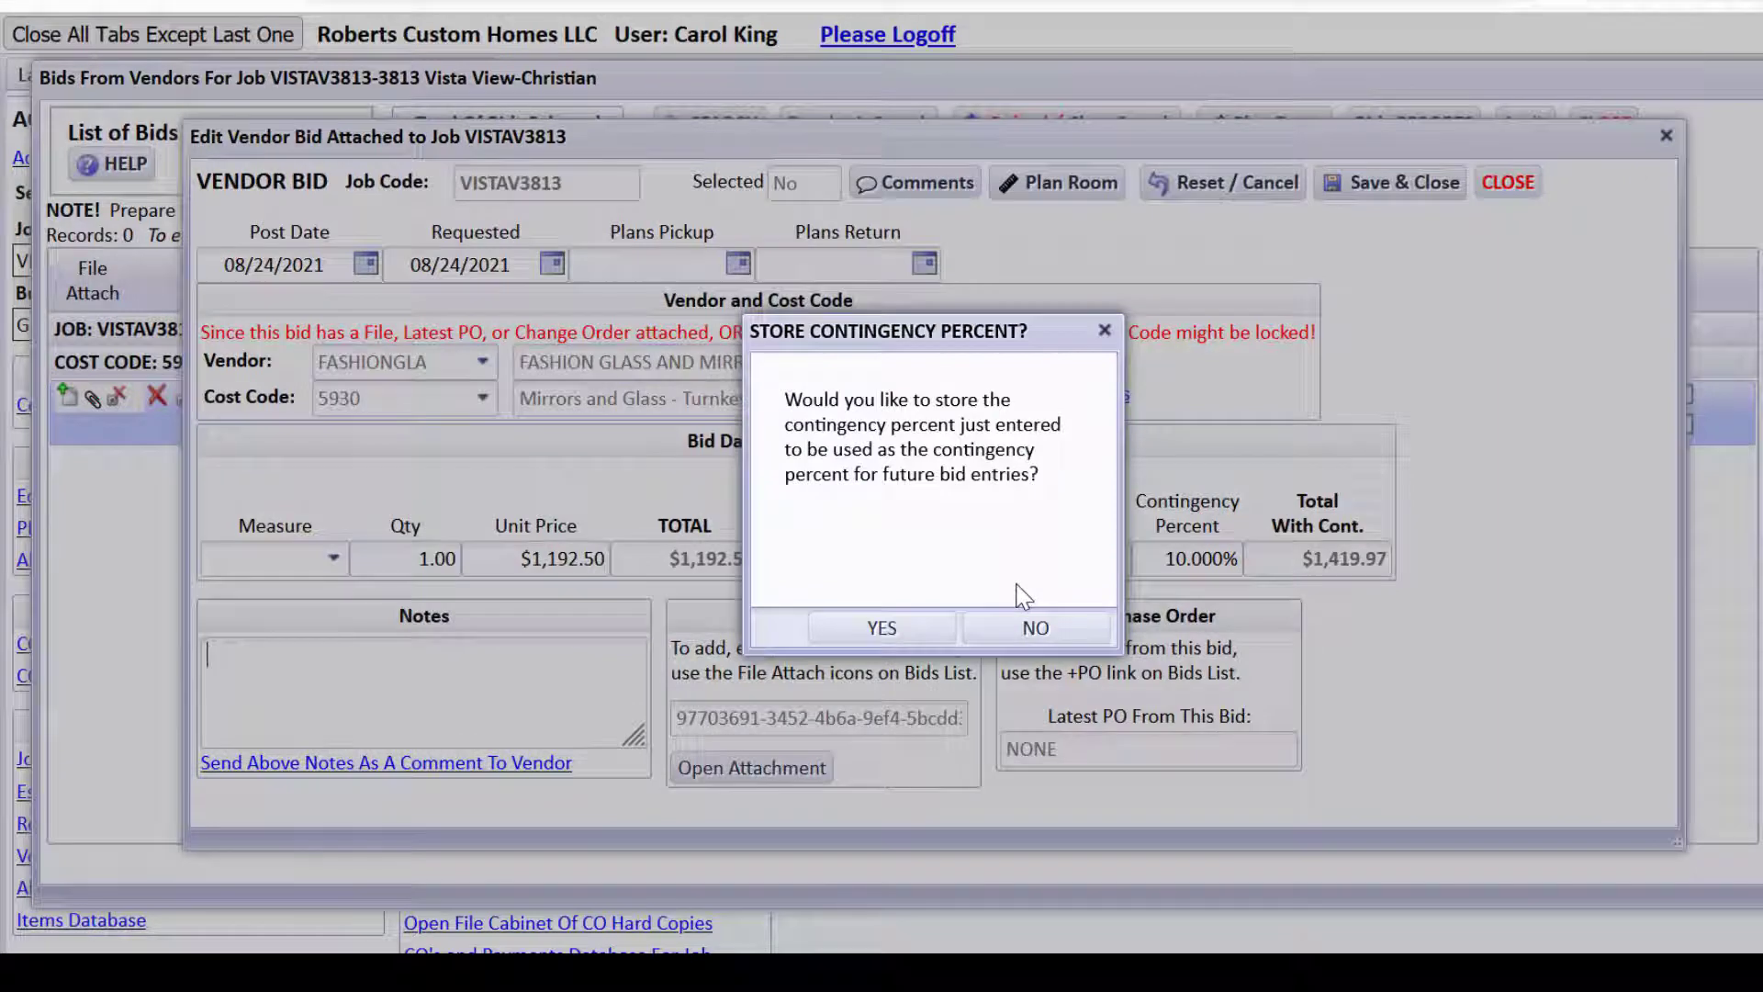
left_click(1034, 627)
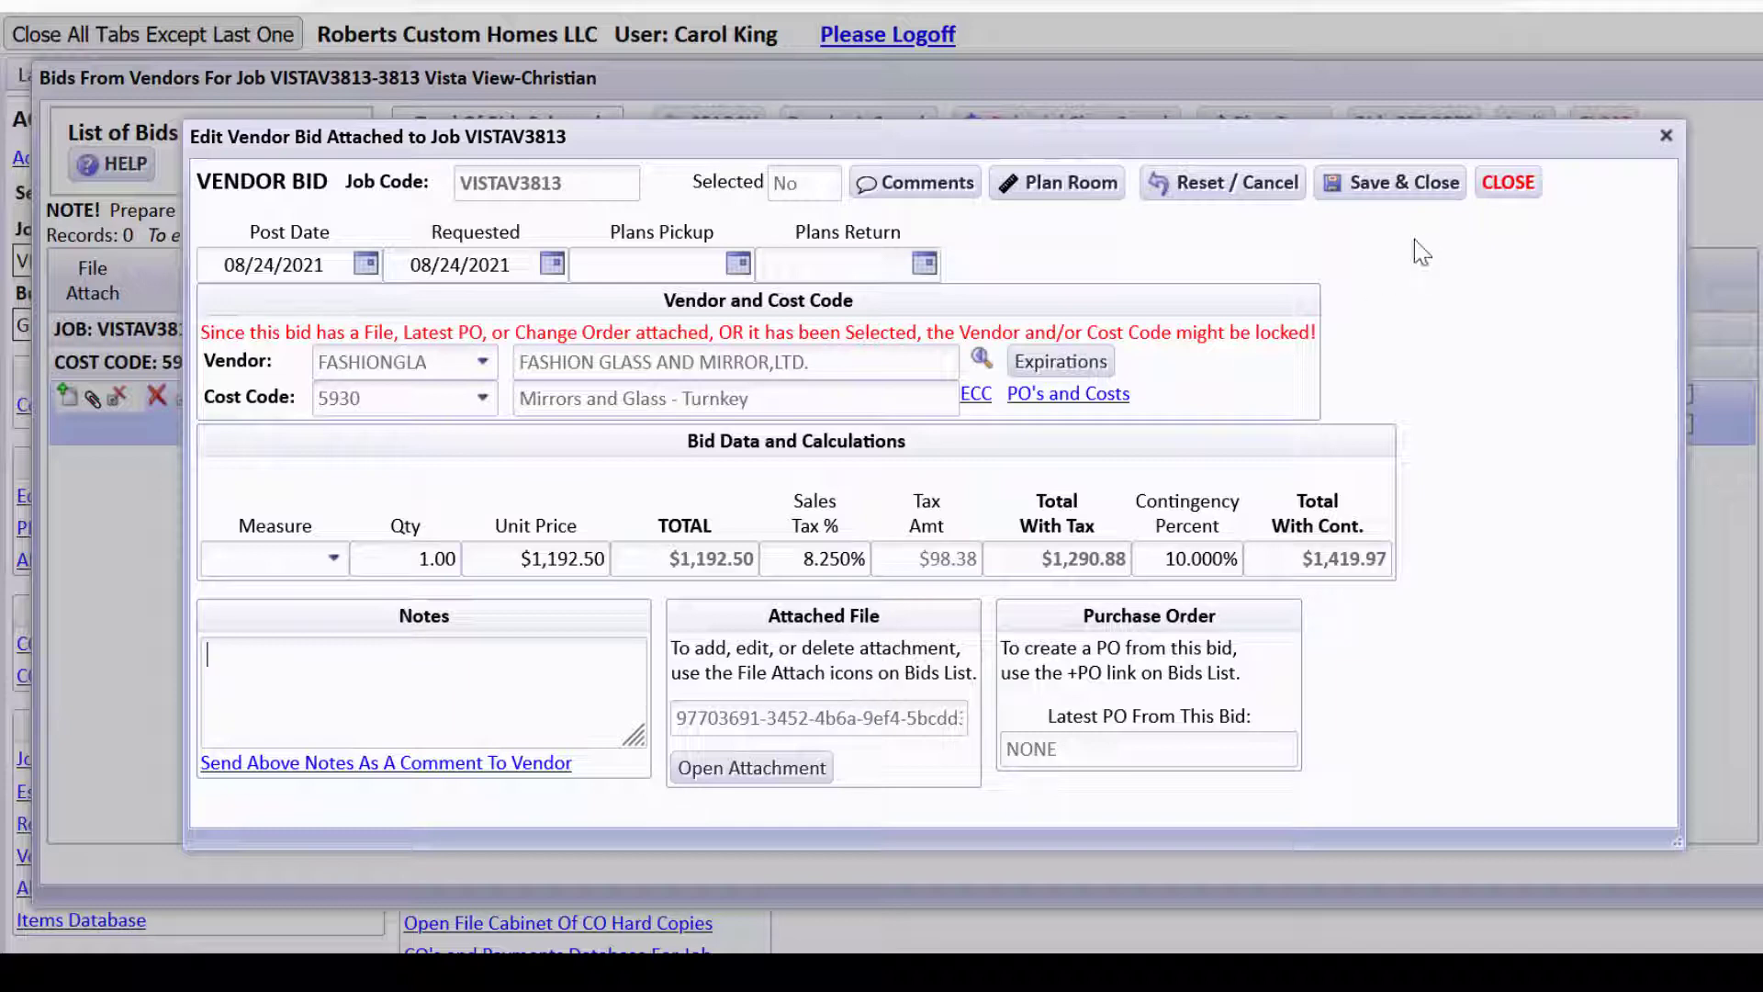
Discard the unsaved FASHIONGLA bid changes by resetting and closing the bid form.
left_click(1504, 204)
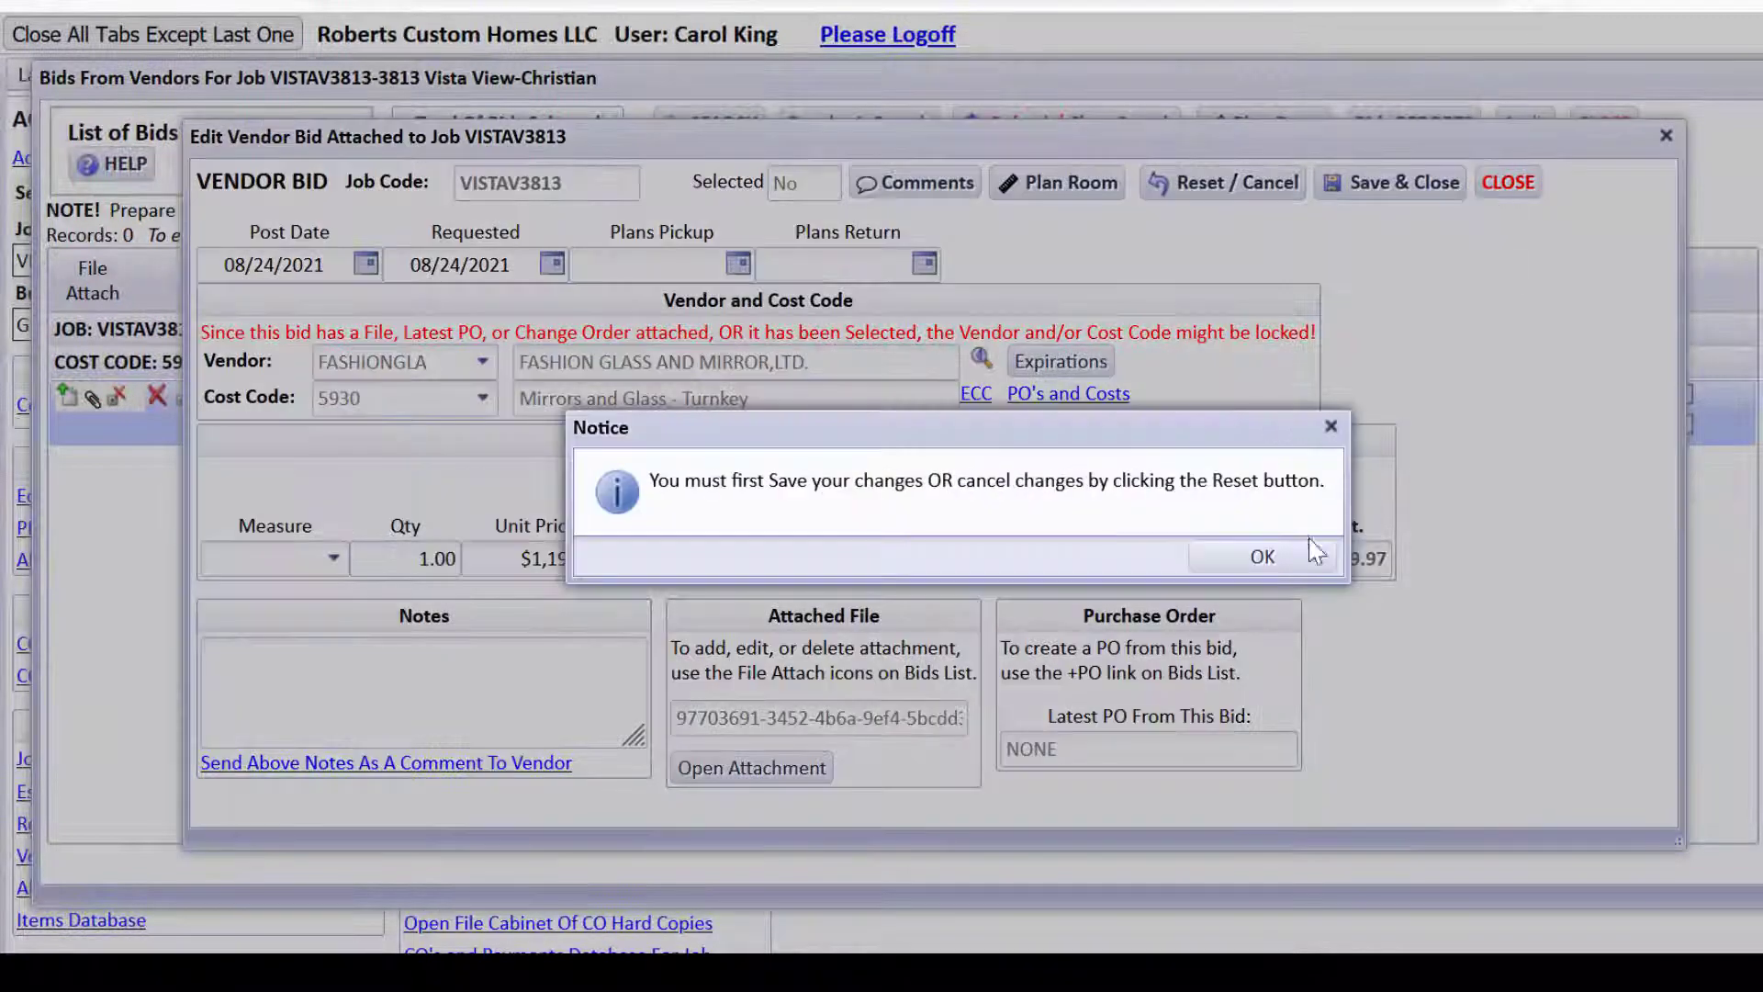
left_click(1265, 558)
left_click(1228, 186)
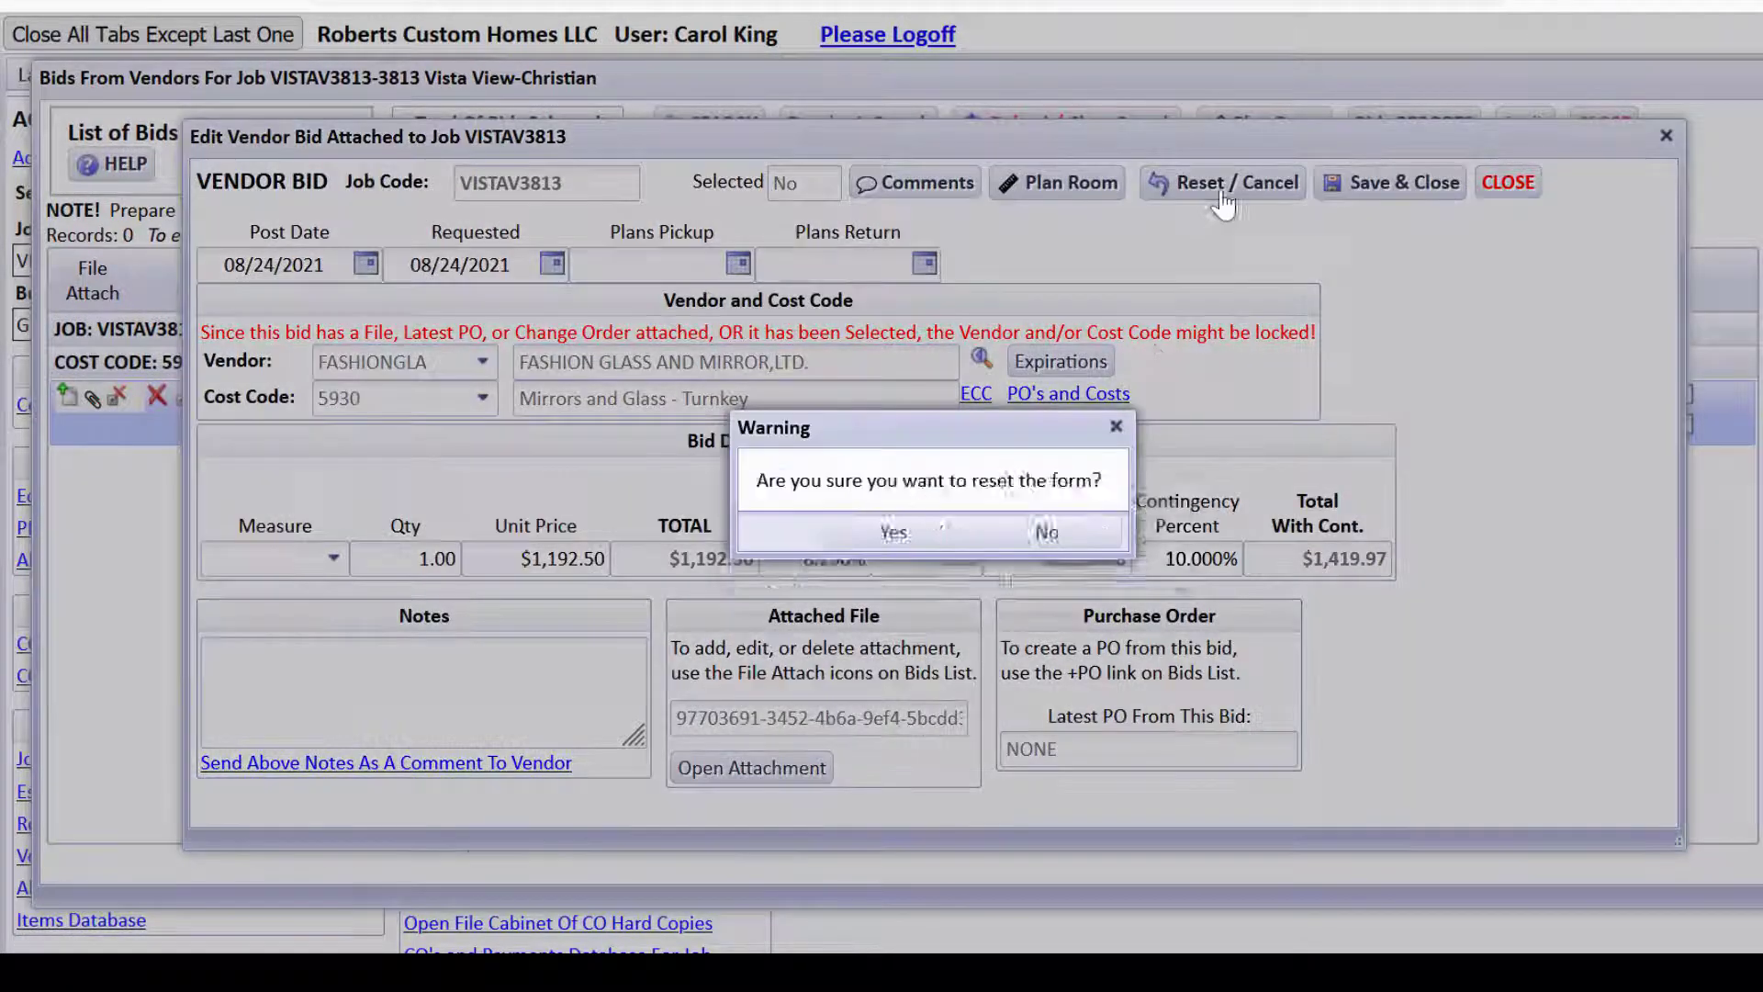
left_click(946, 557)
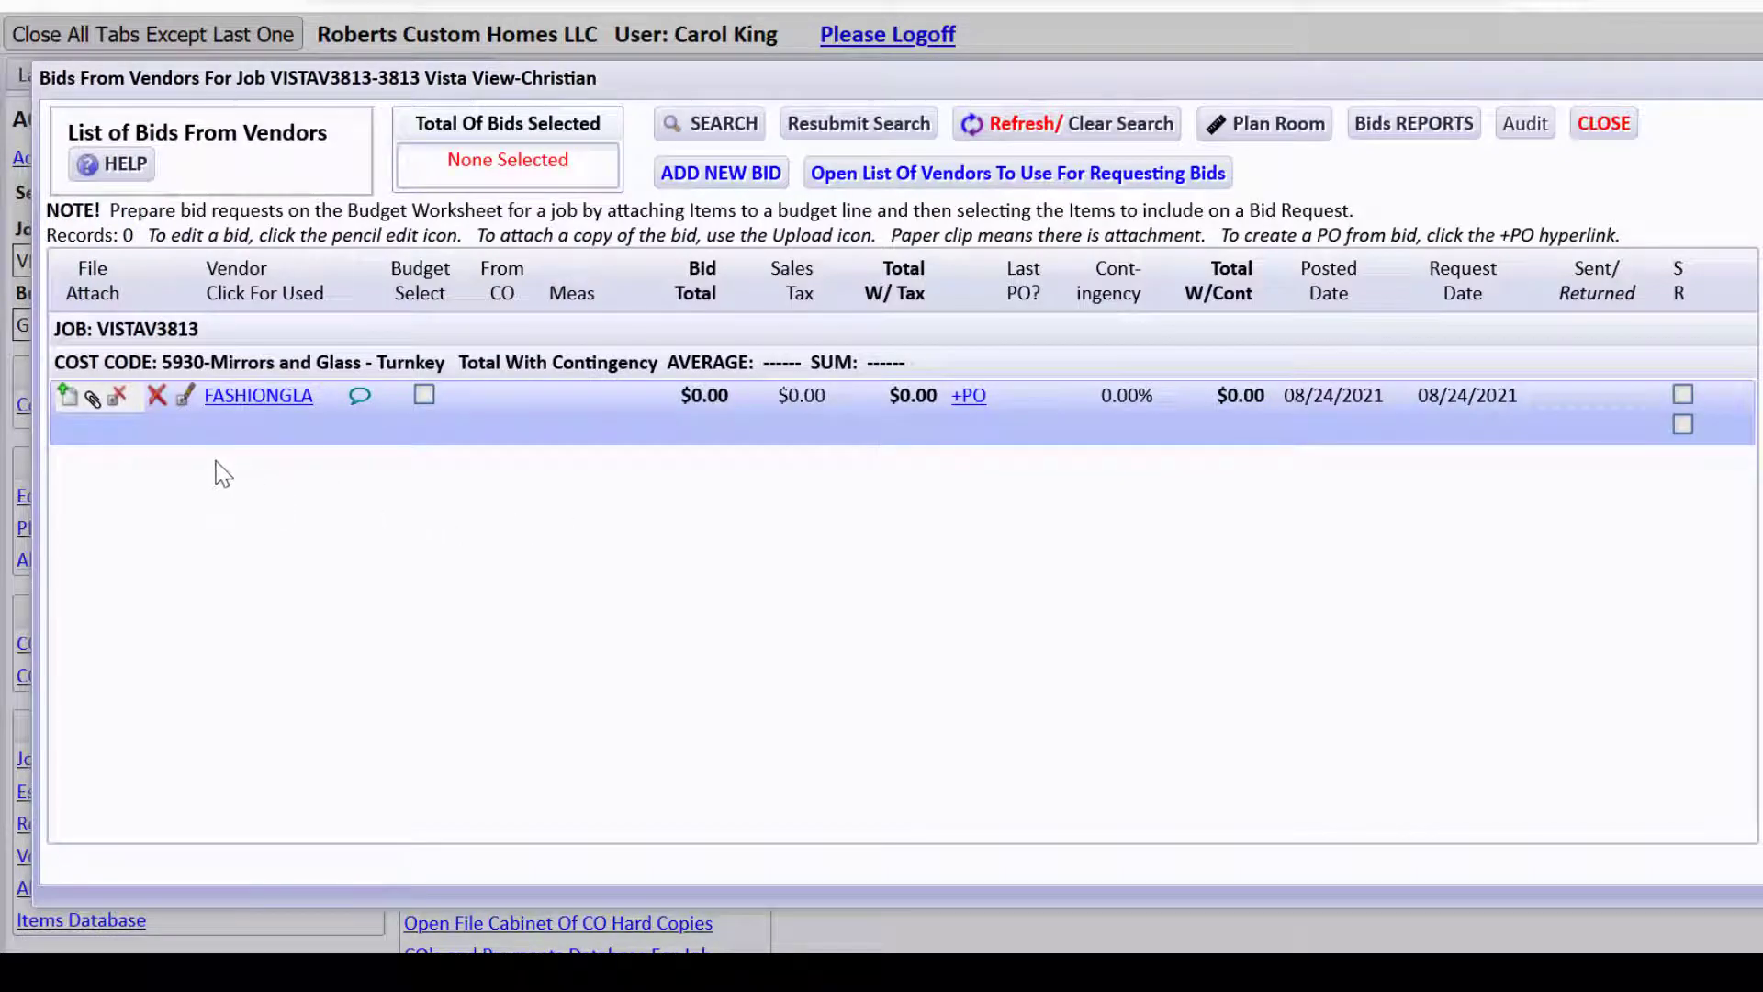
Clear the FASHIONGLA bid's attached file and delete the vendor bid.
left_click(114, 400)
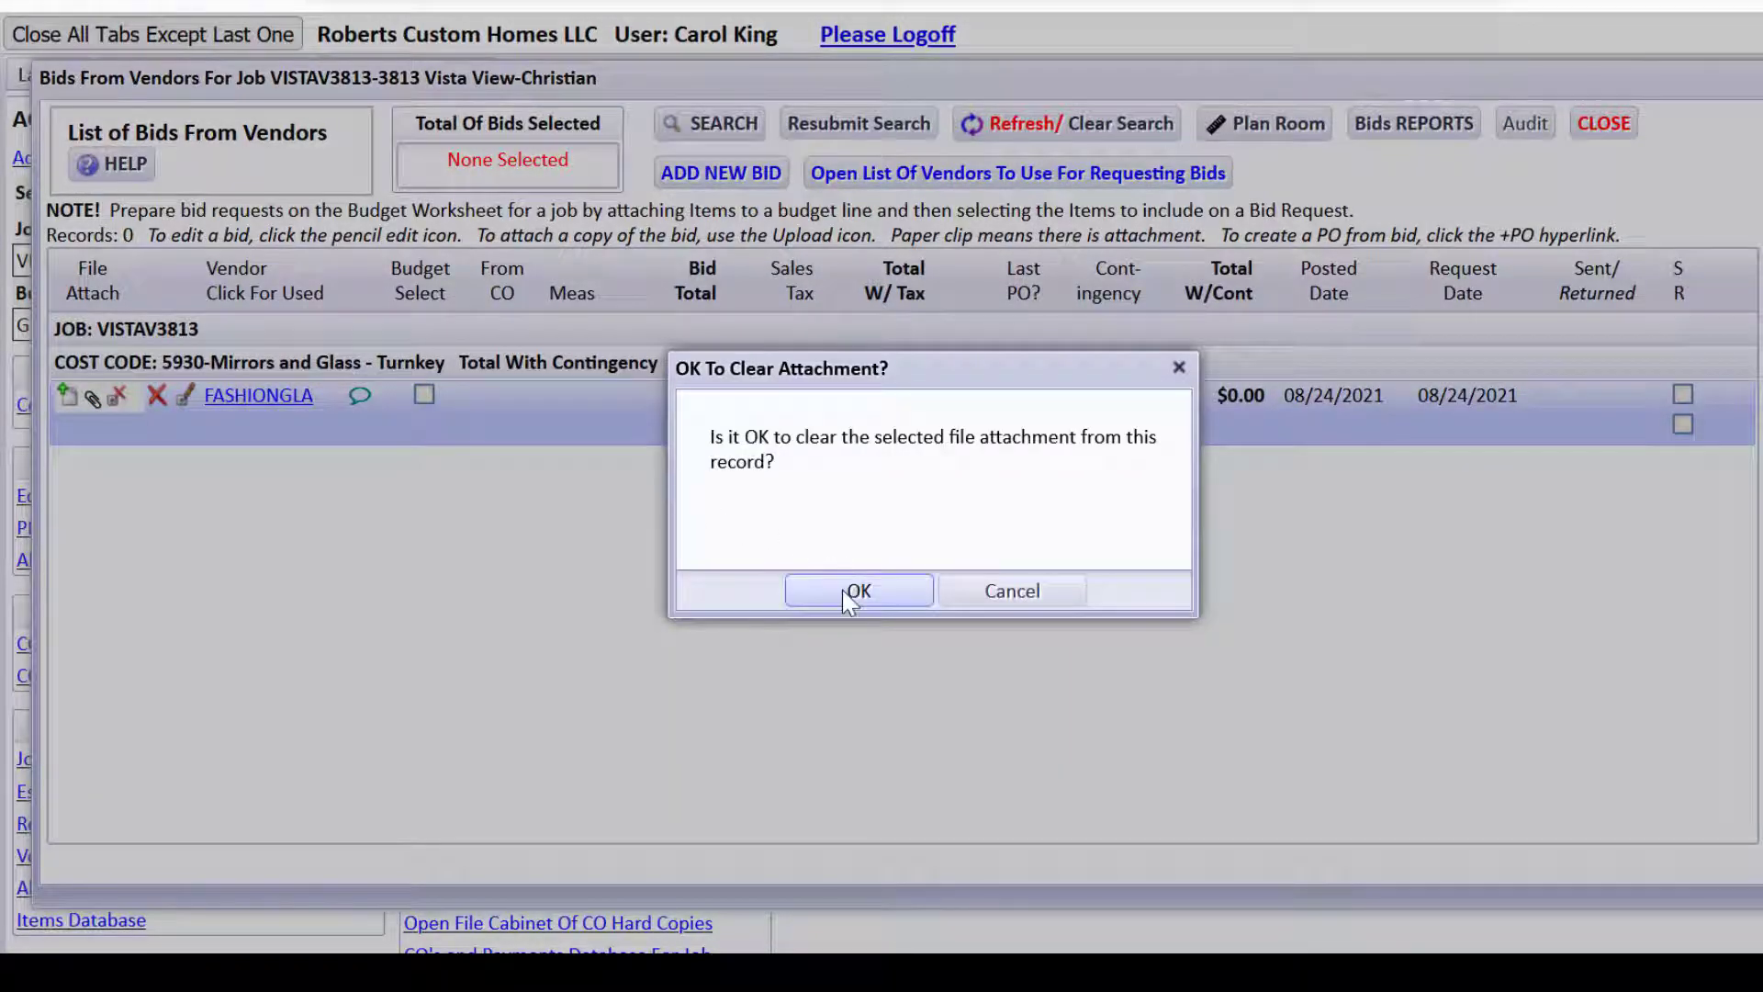
left_click(843, 590)
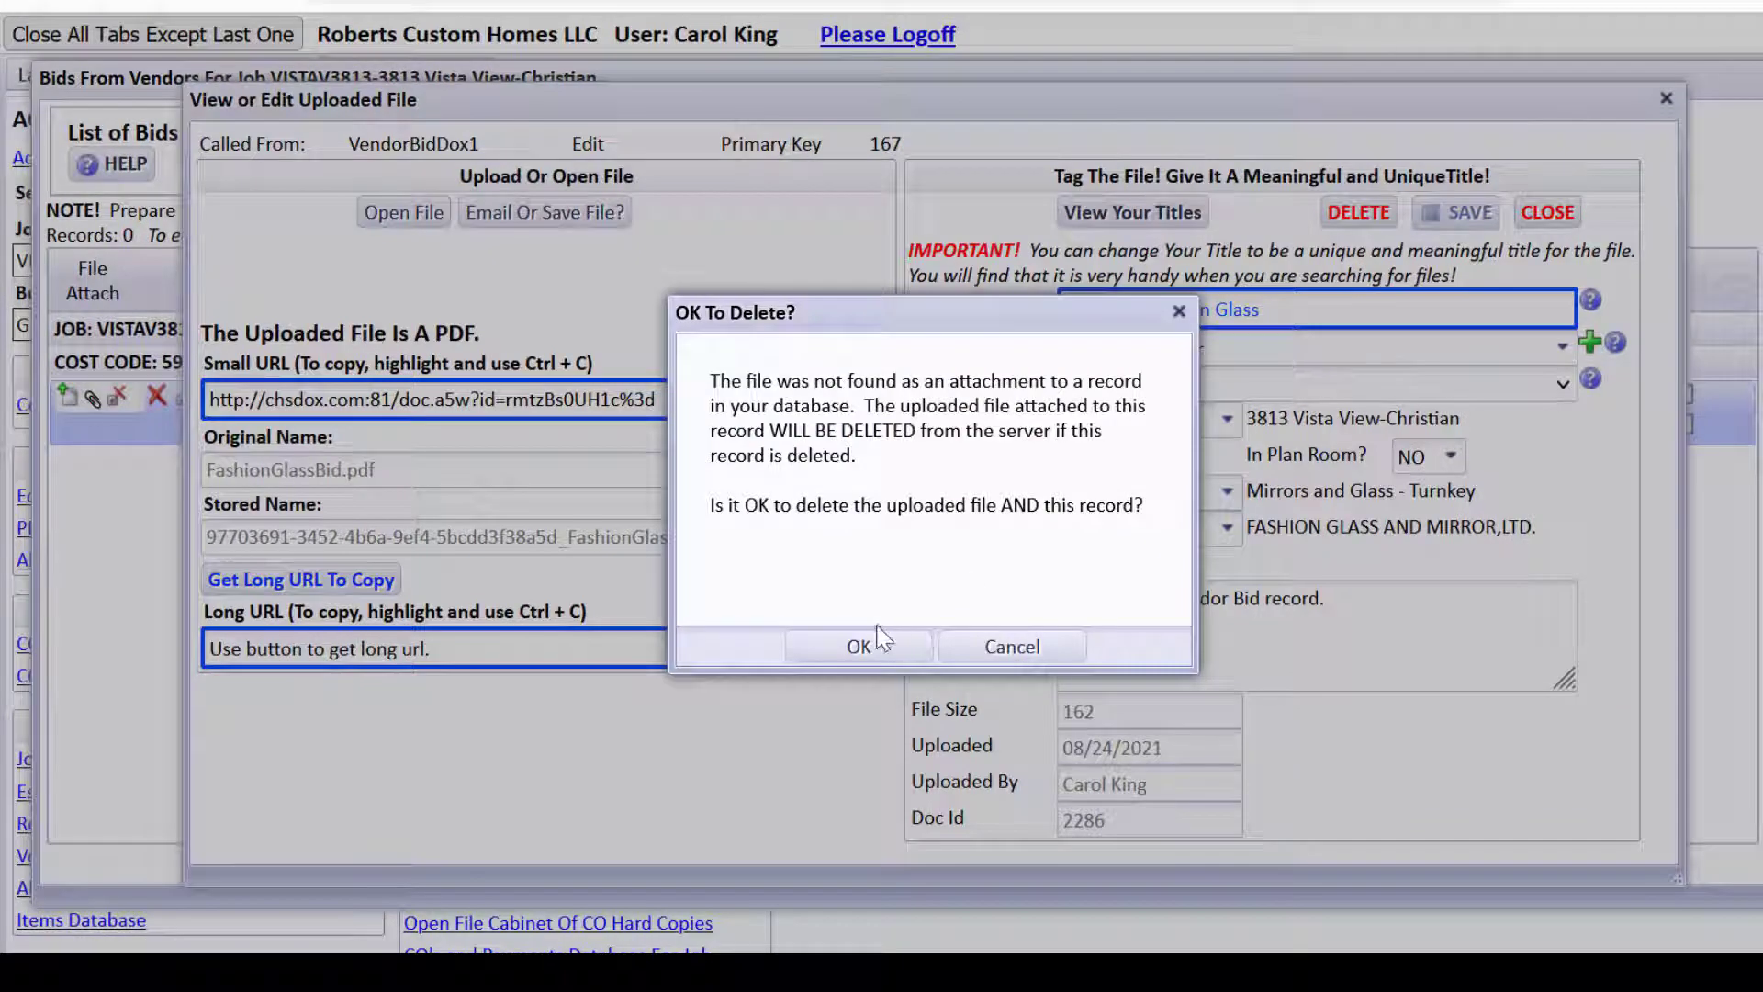
left_click(879, 634)
left_click(157, 395)
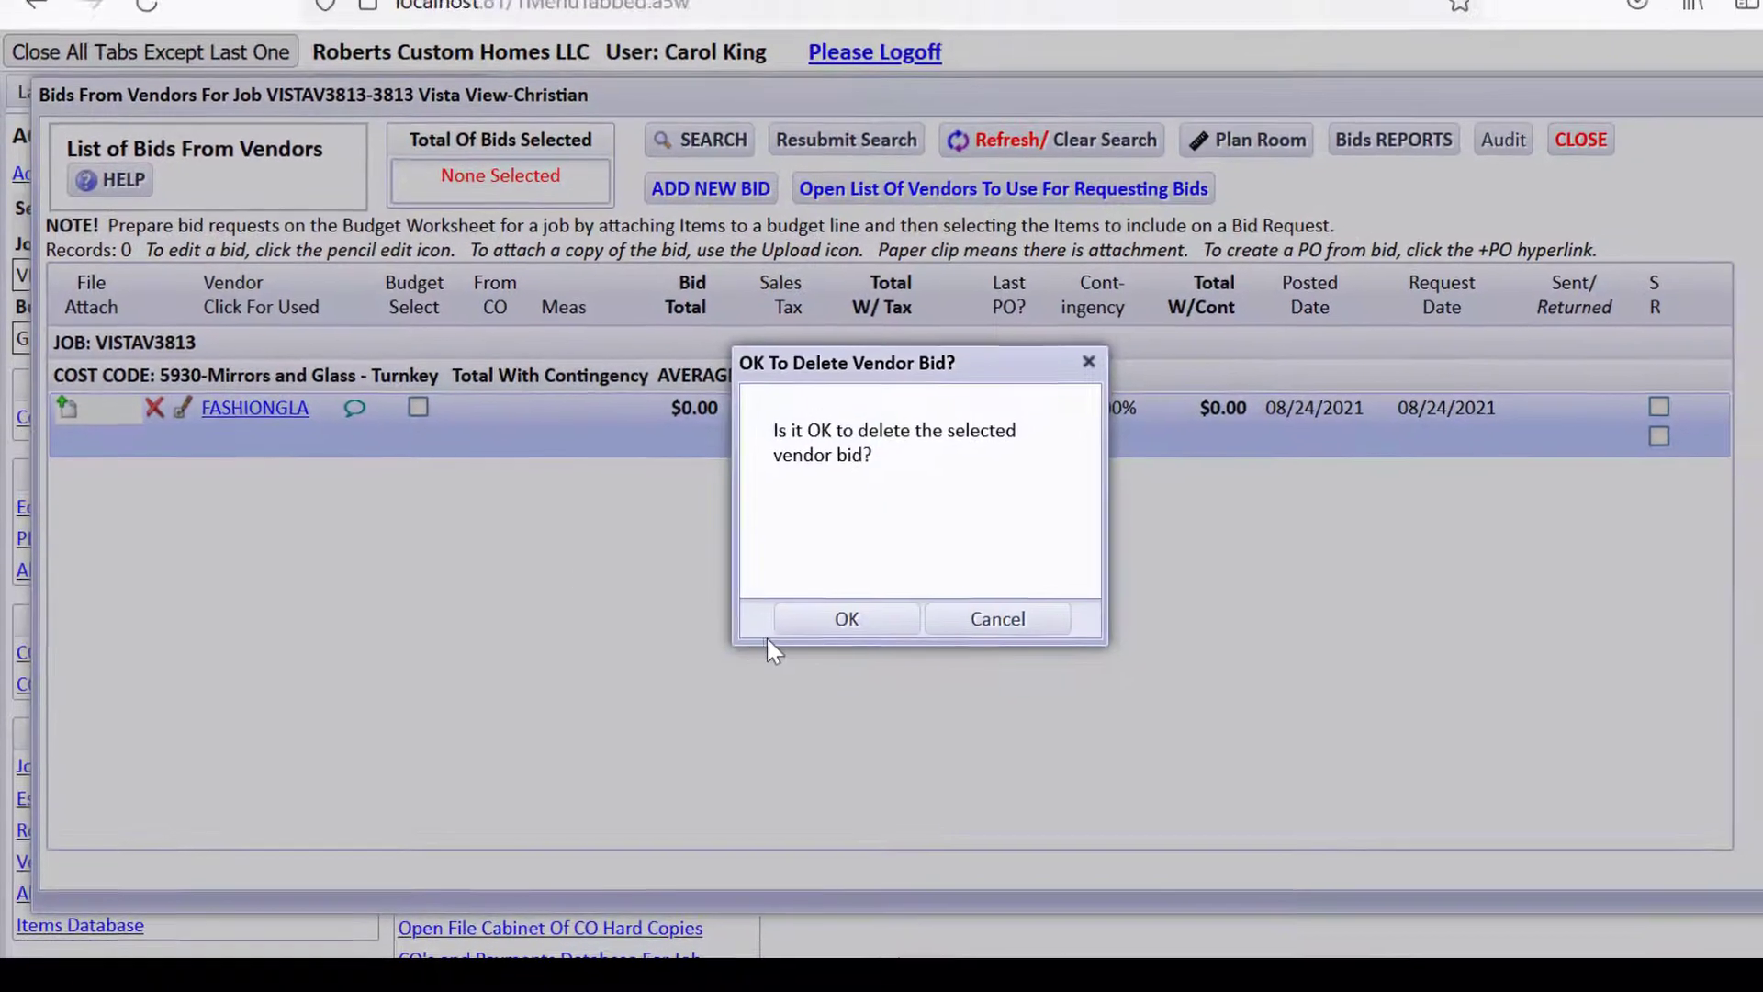
left_click(855, 610)
Open the 5930 Mirrors and Glass - Turnkey record from the Job Budget Worksheet.
left_click(1604, 123)
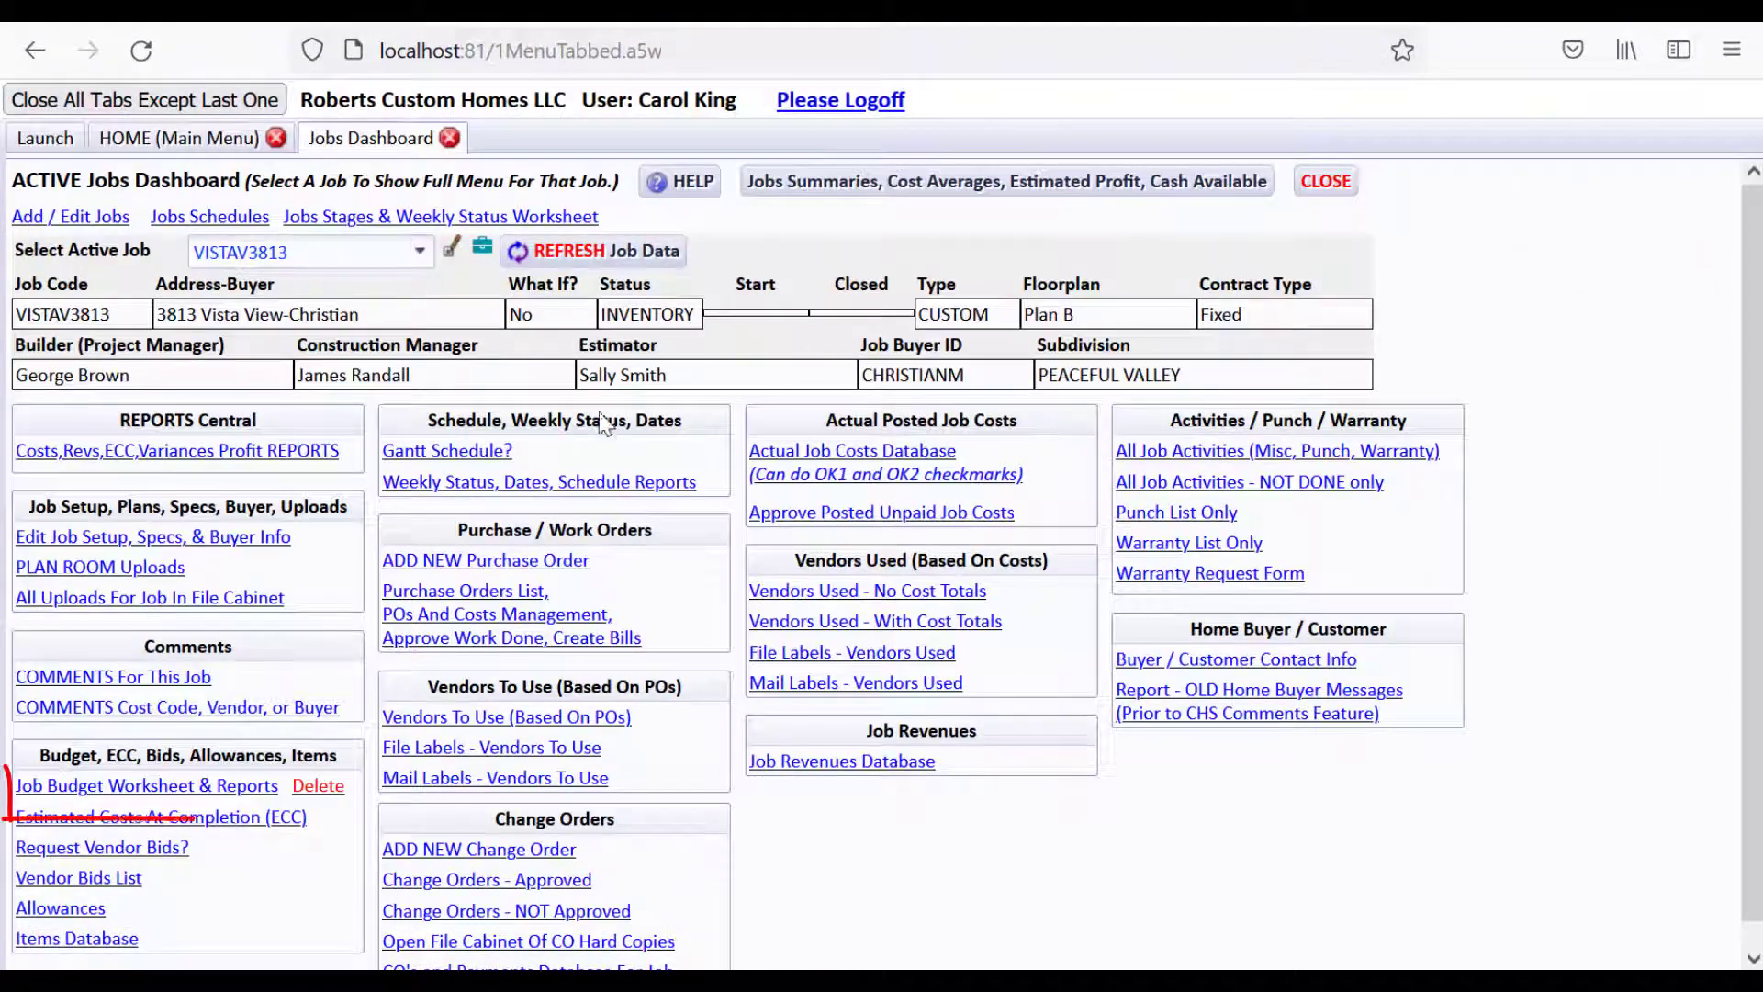
left_click(262, 787)
left_click_drag(1745, 386, 1738, 681)
left_click(639, 699)
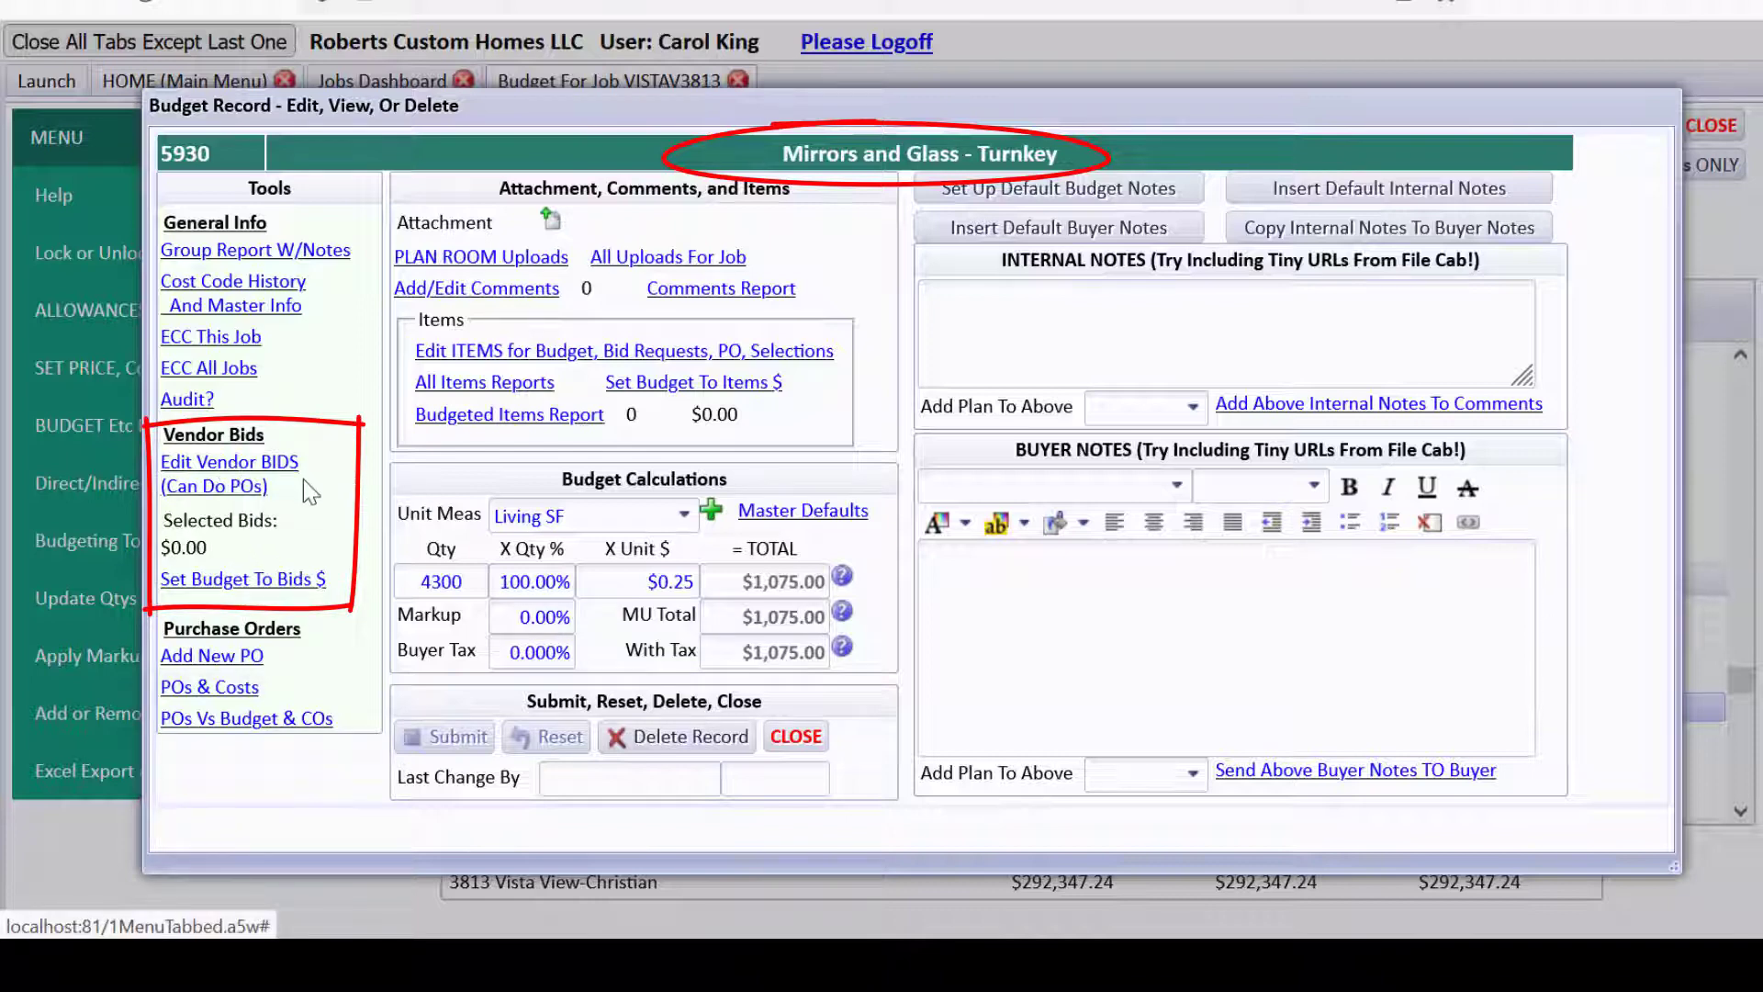
Show the six items behind cost code 5930 and browse the items help tutorials.
left_click(473, 352)
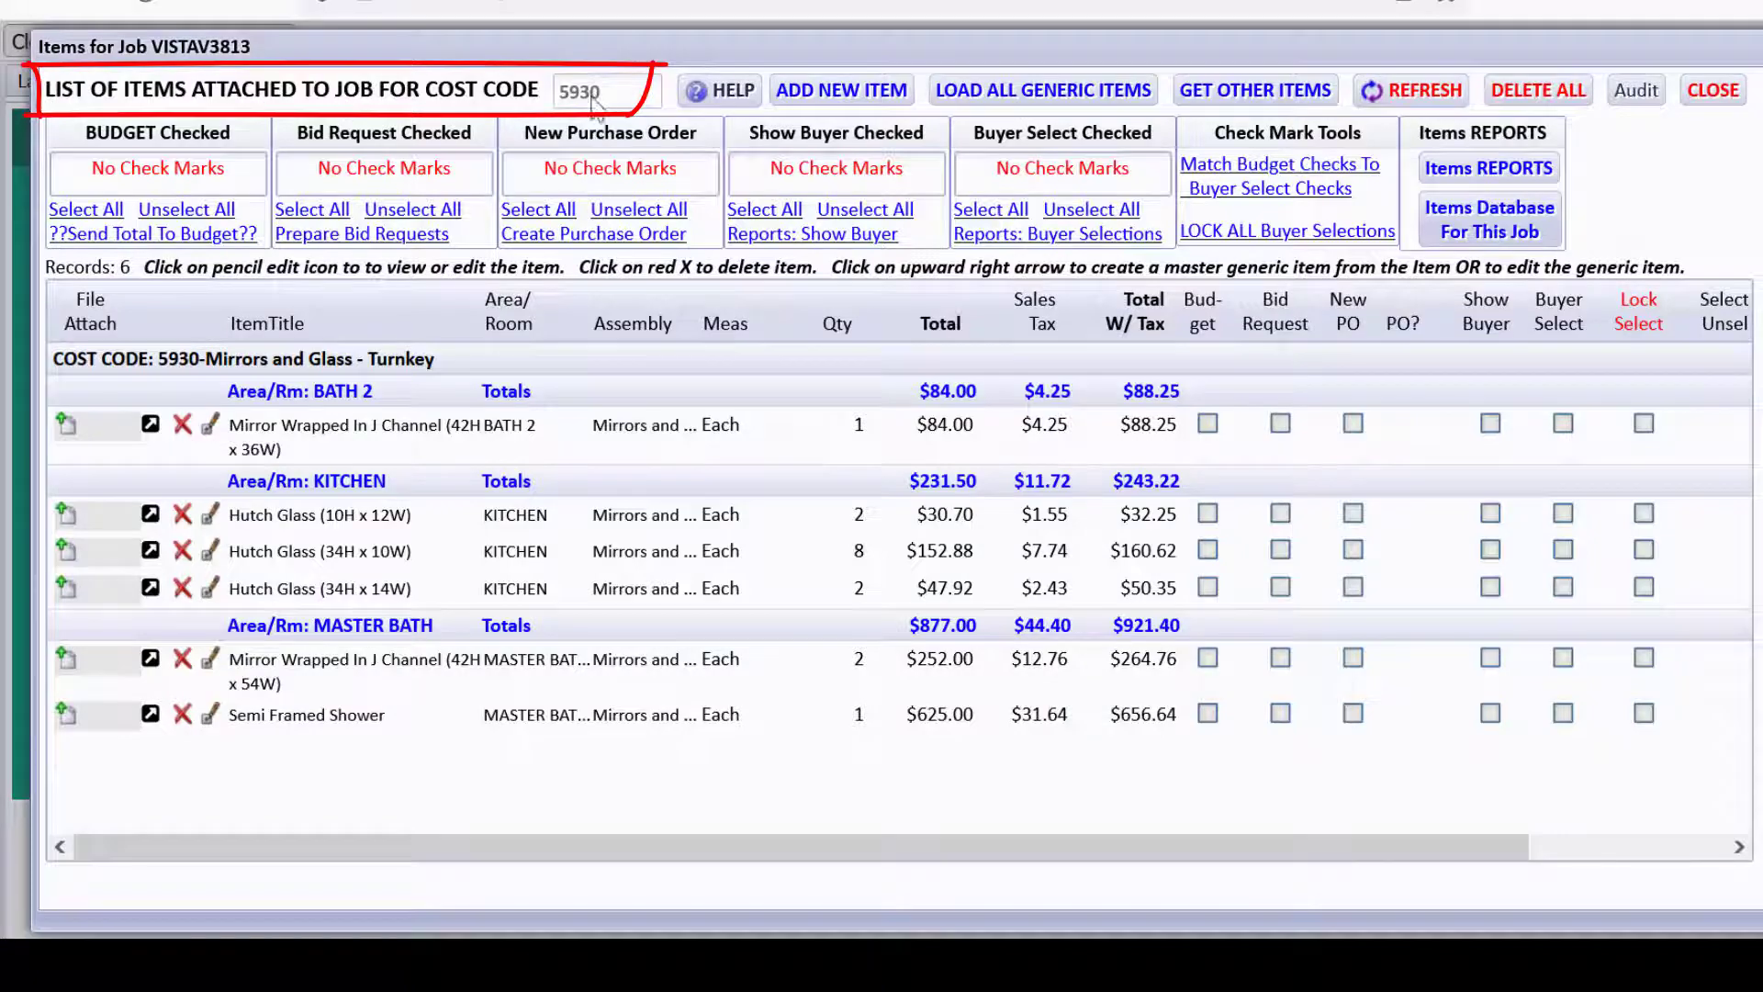
left_click(735, 90)
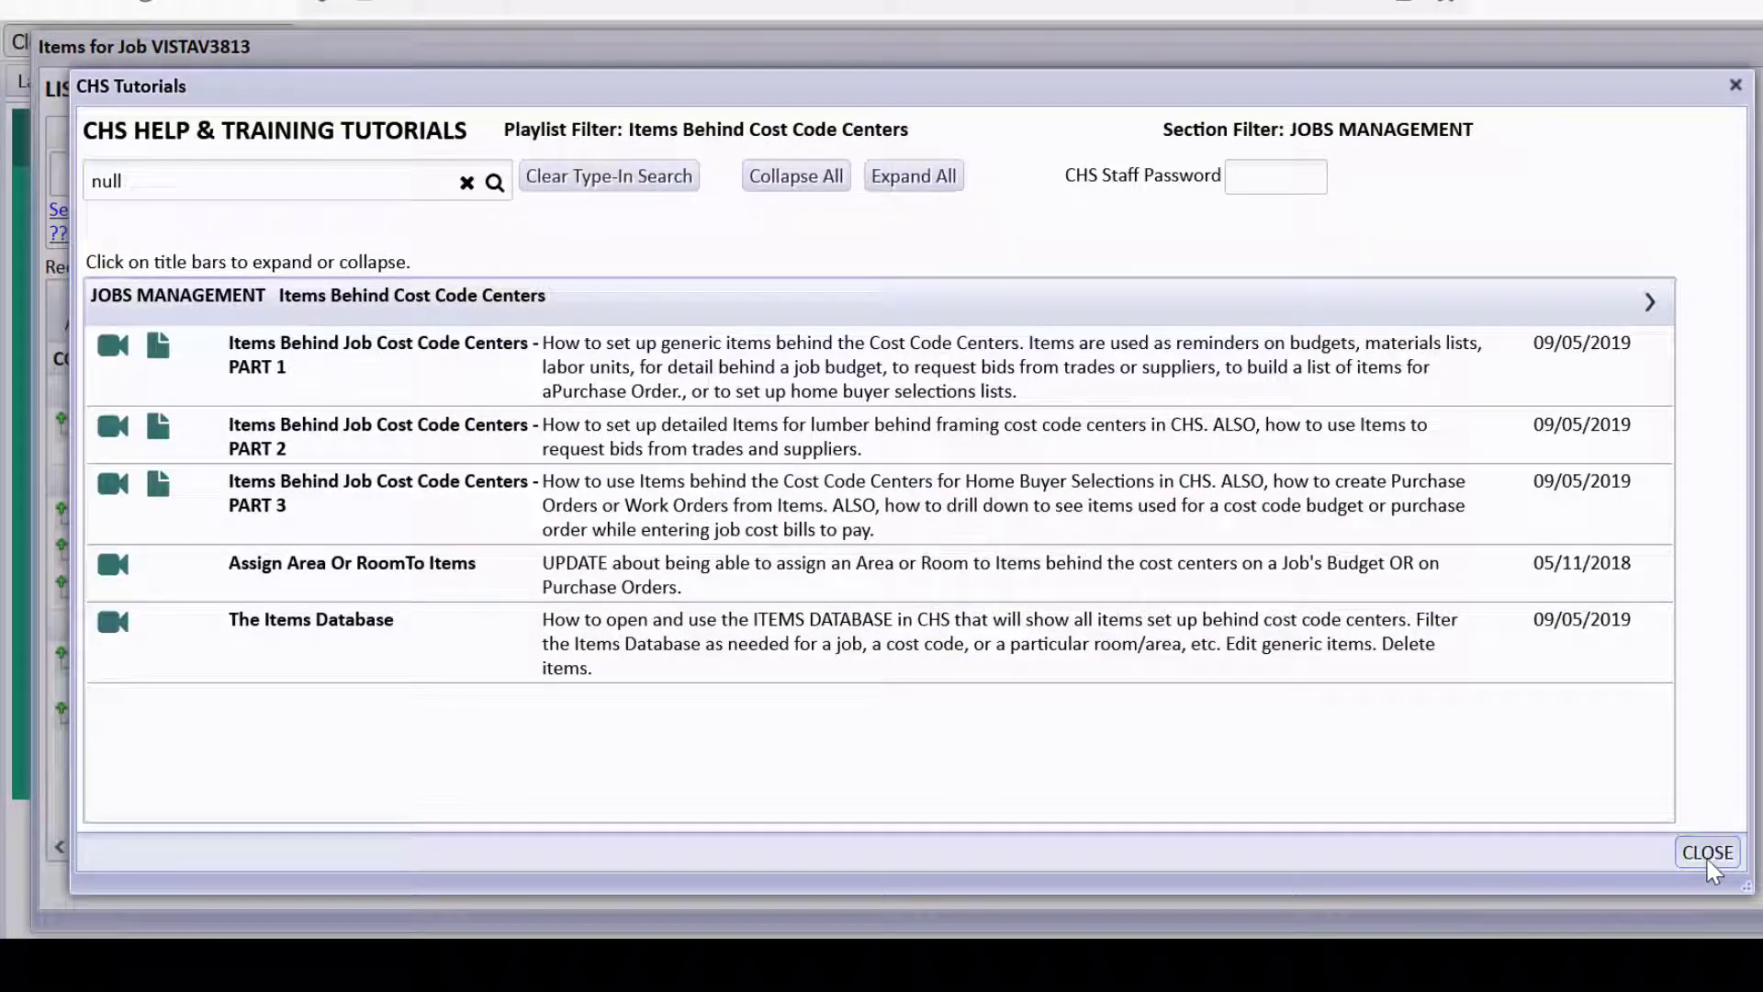
left_click(1708, 854)
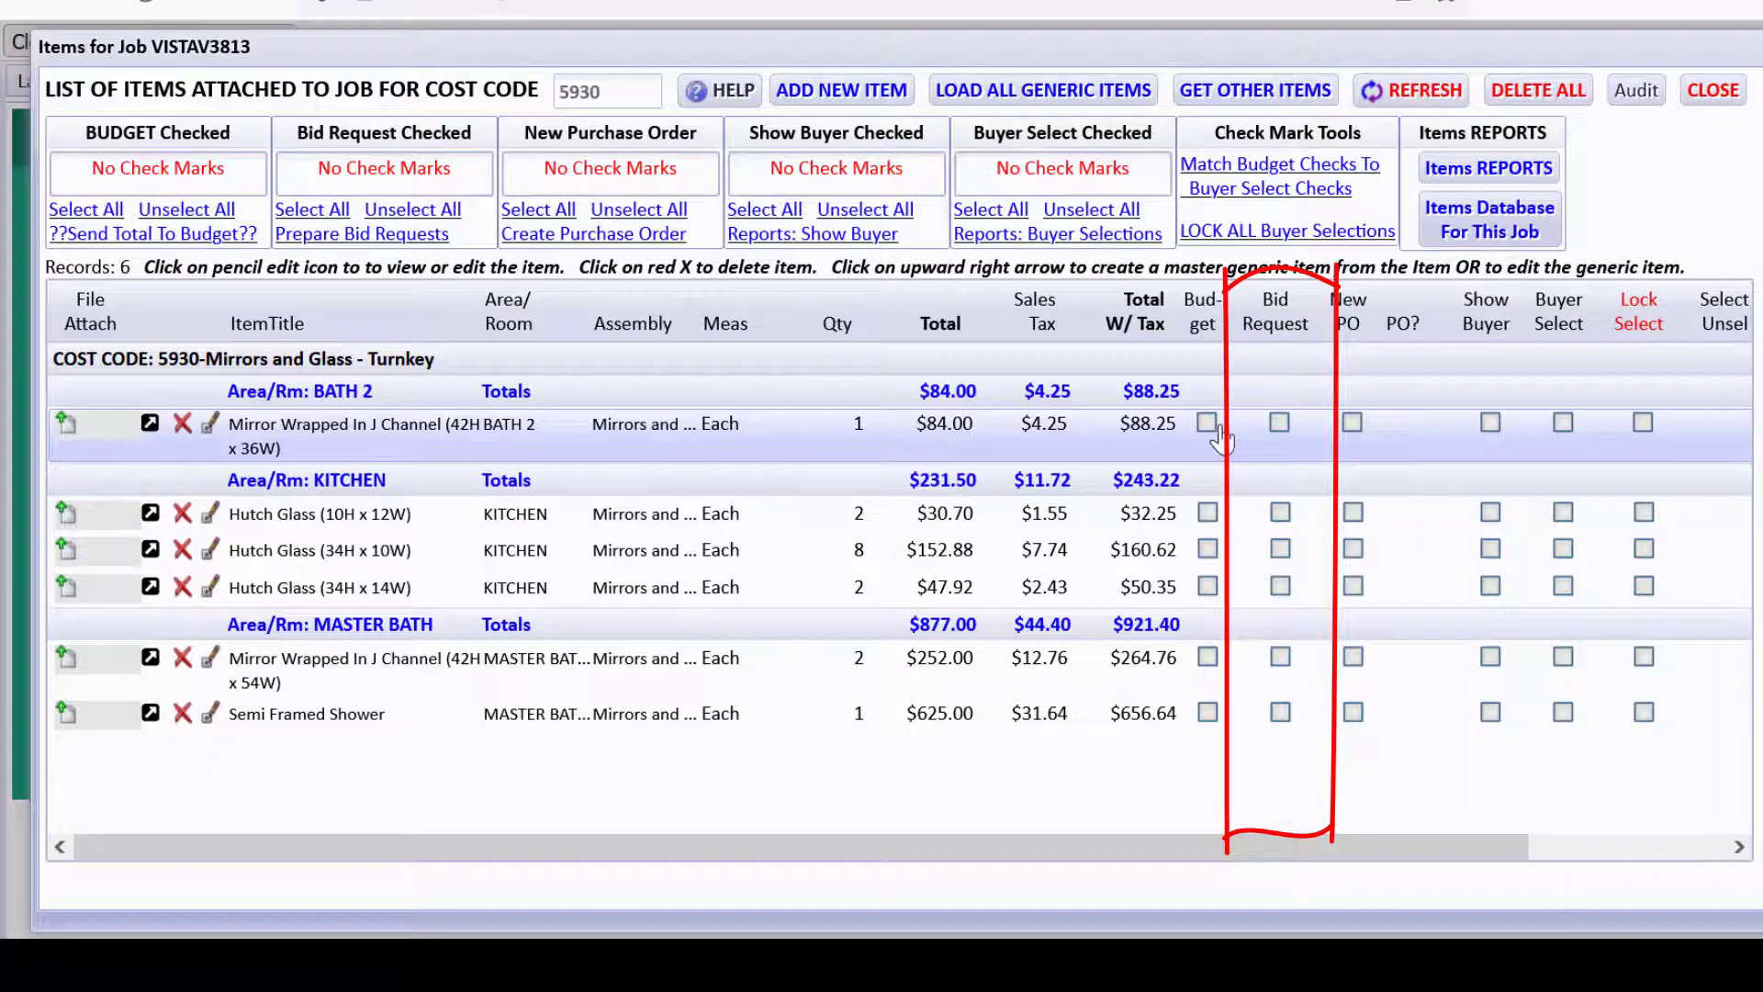
Check the BATH 2 mirror, then select all six 5930 items for bid request ($1,252.87).
left_click(1279, 424)
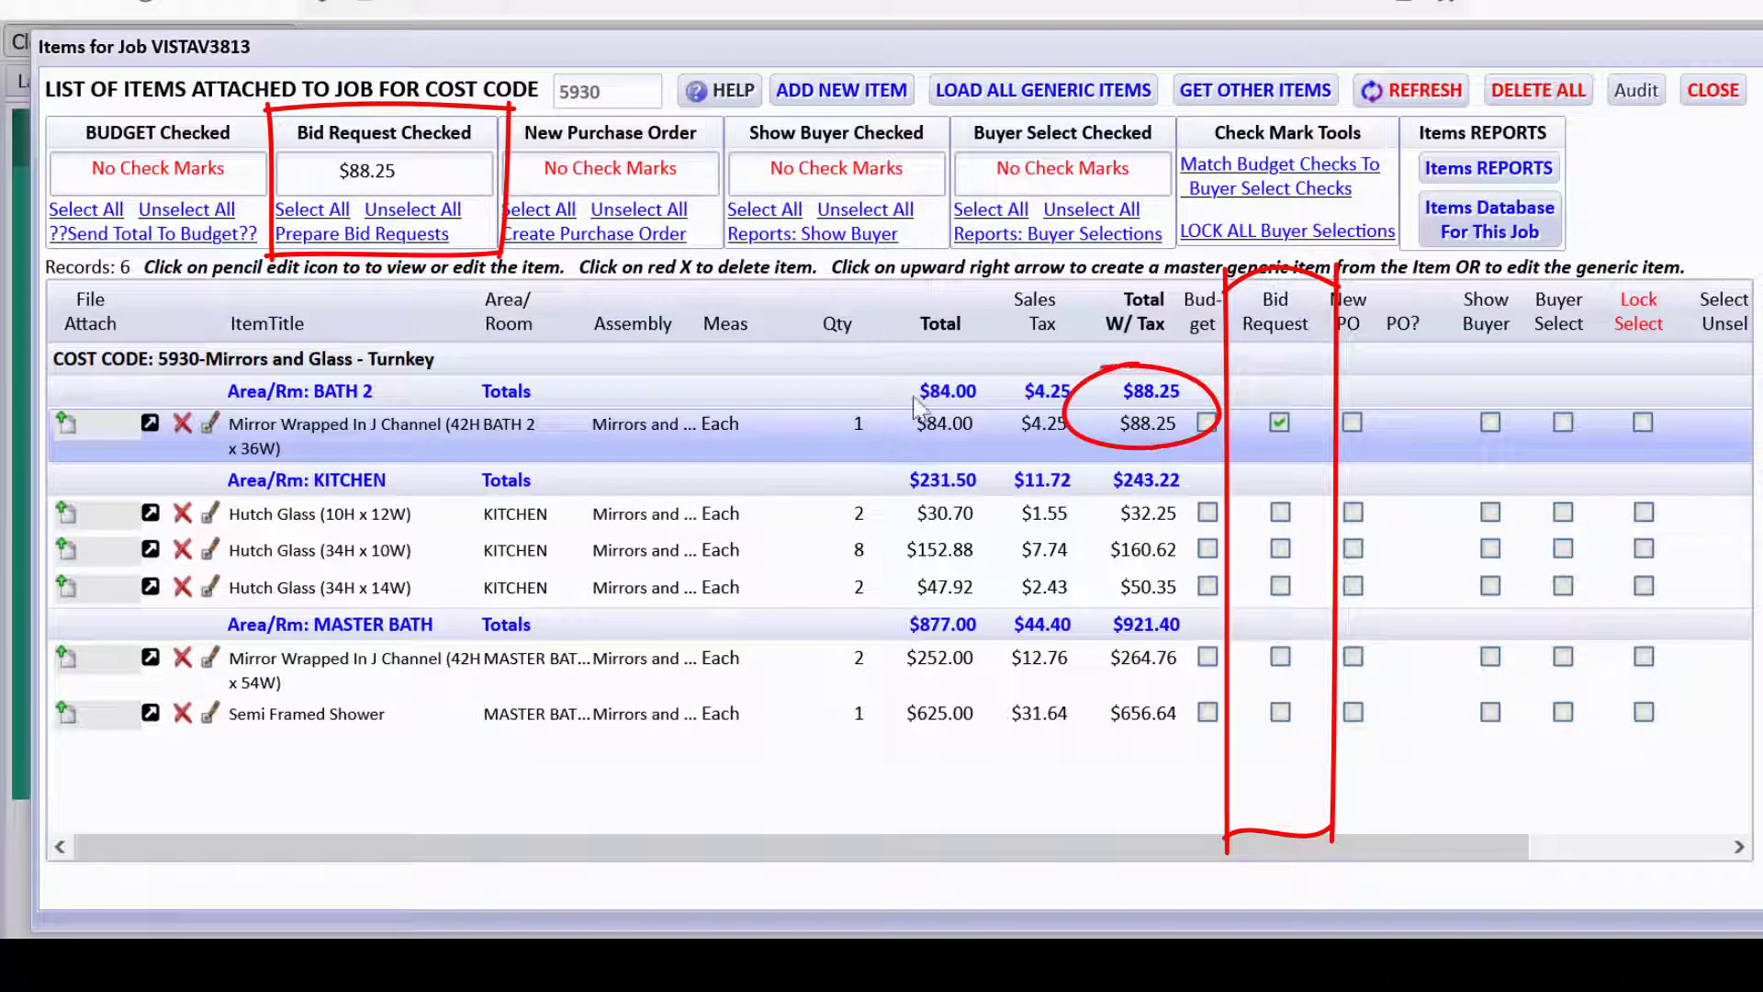
left_click(317, 211)
left_click(861, 602)
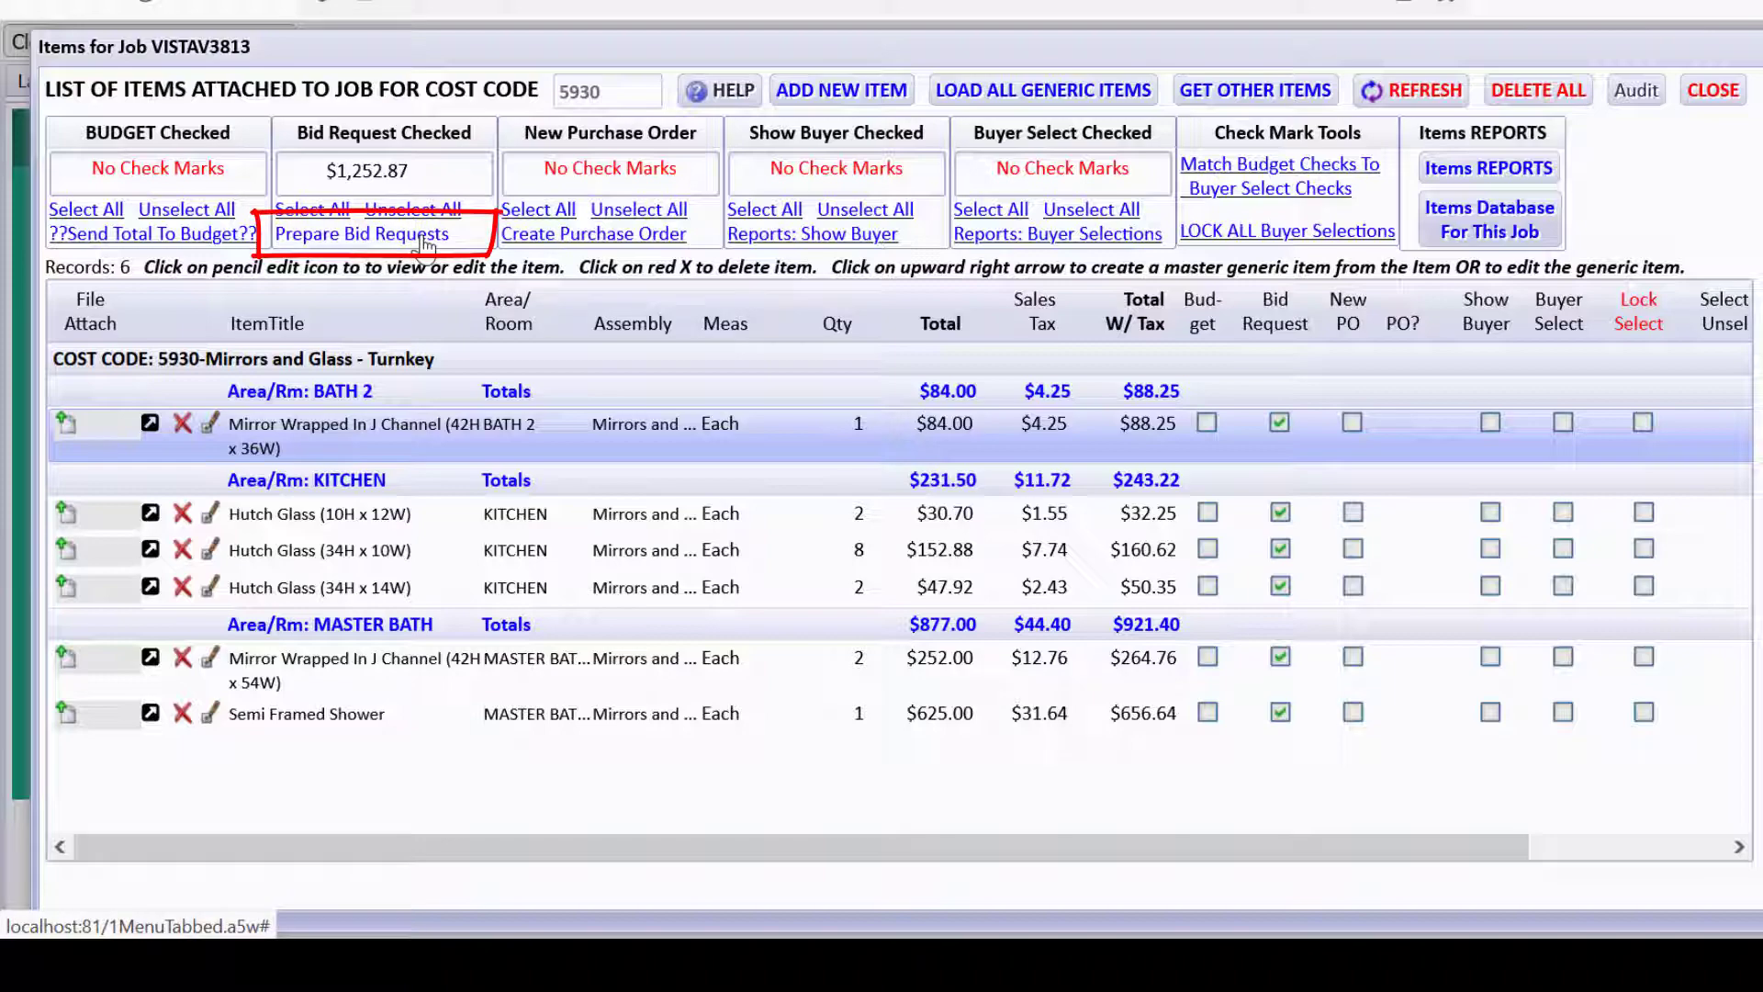
Prepare bid requests and review the vendors assigned to cost code 5930 without adding one.
left_click(422, 237)
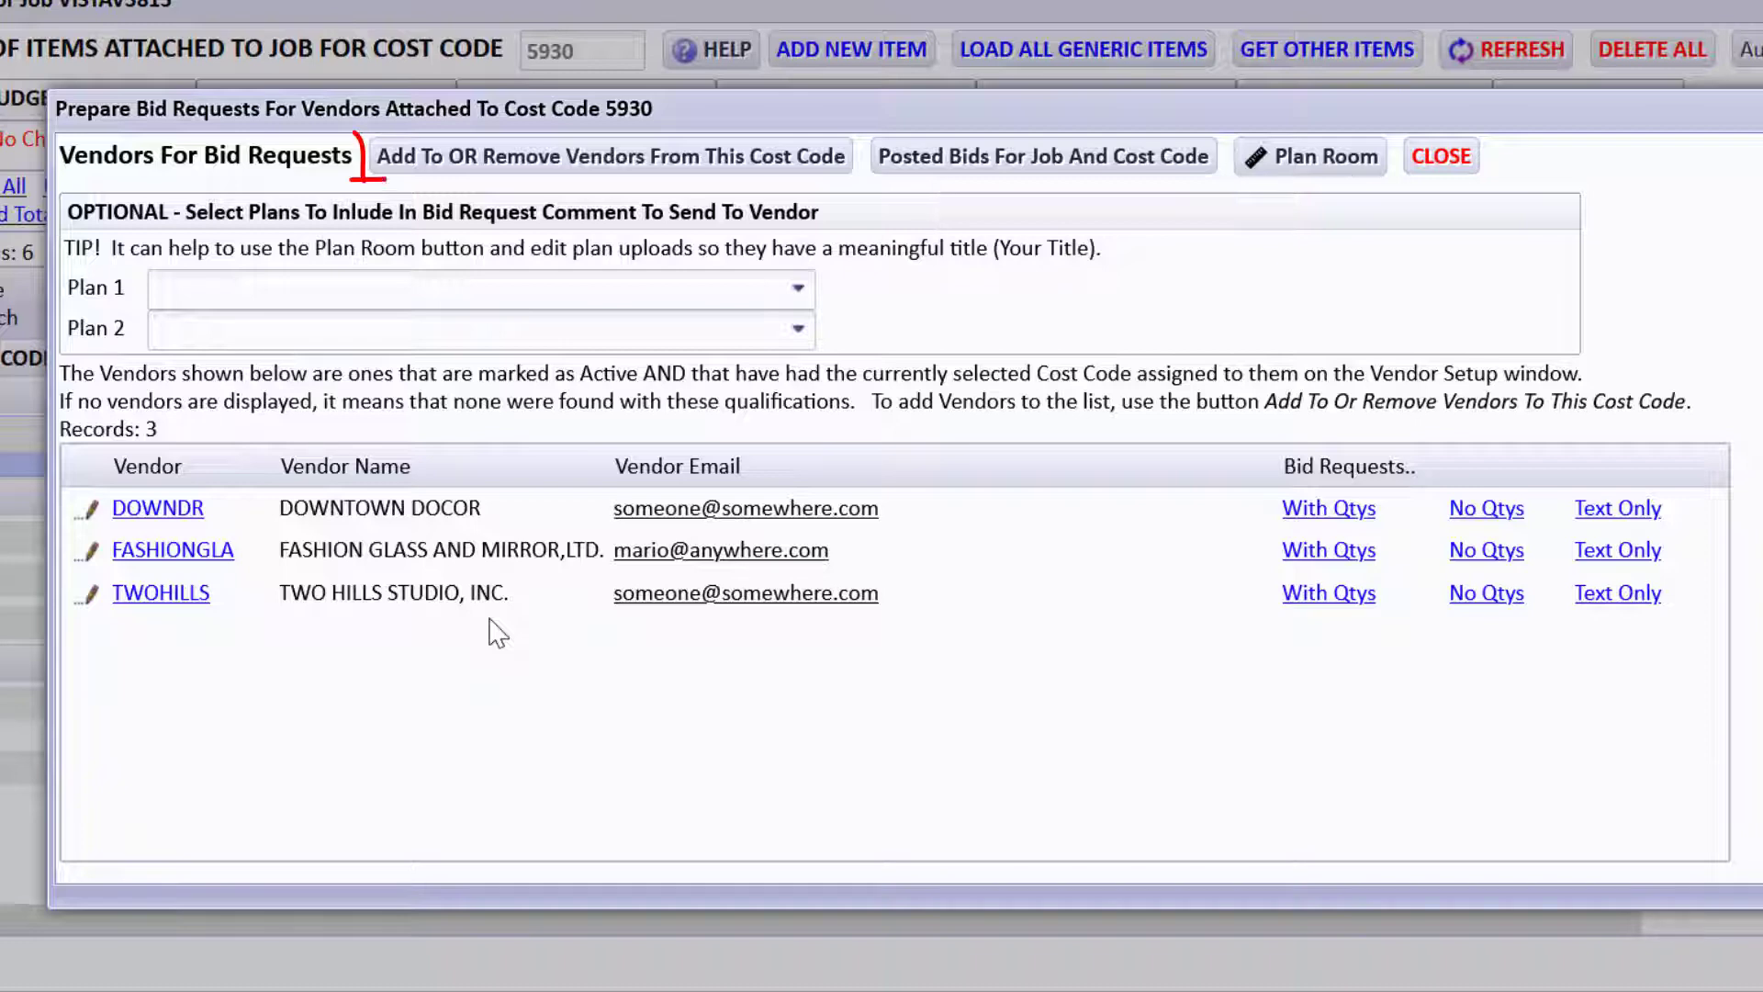
left_click(505, 182)
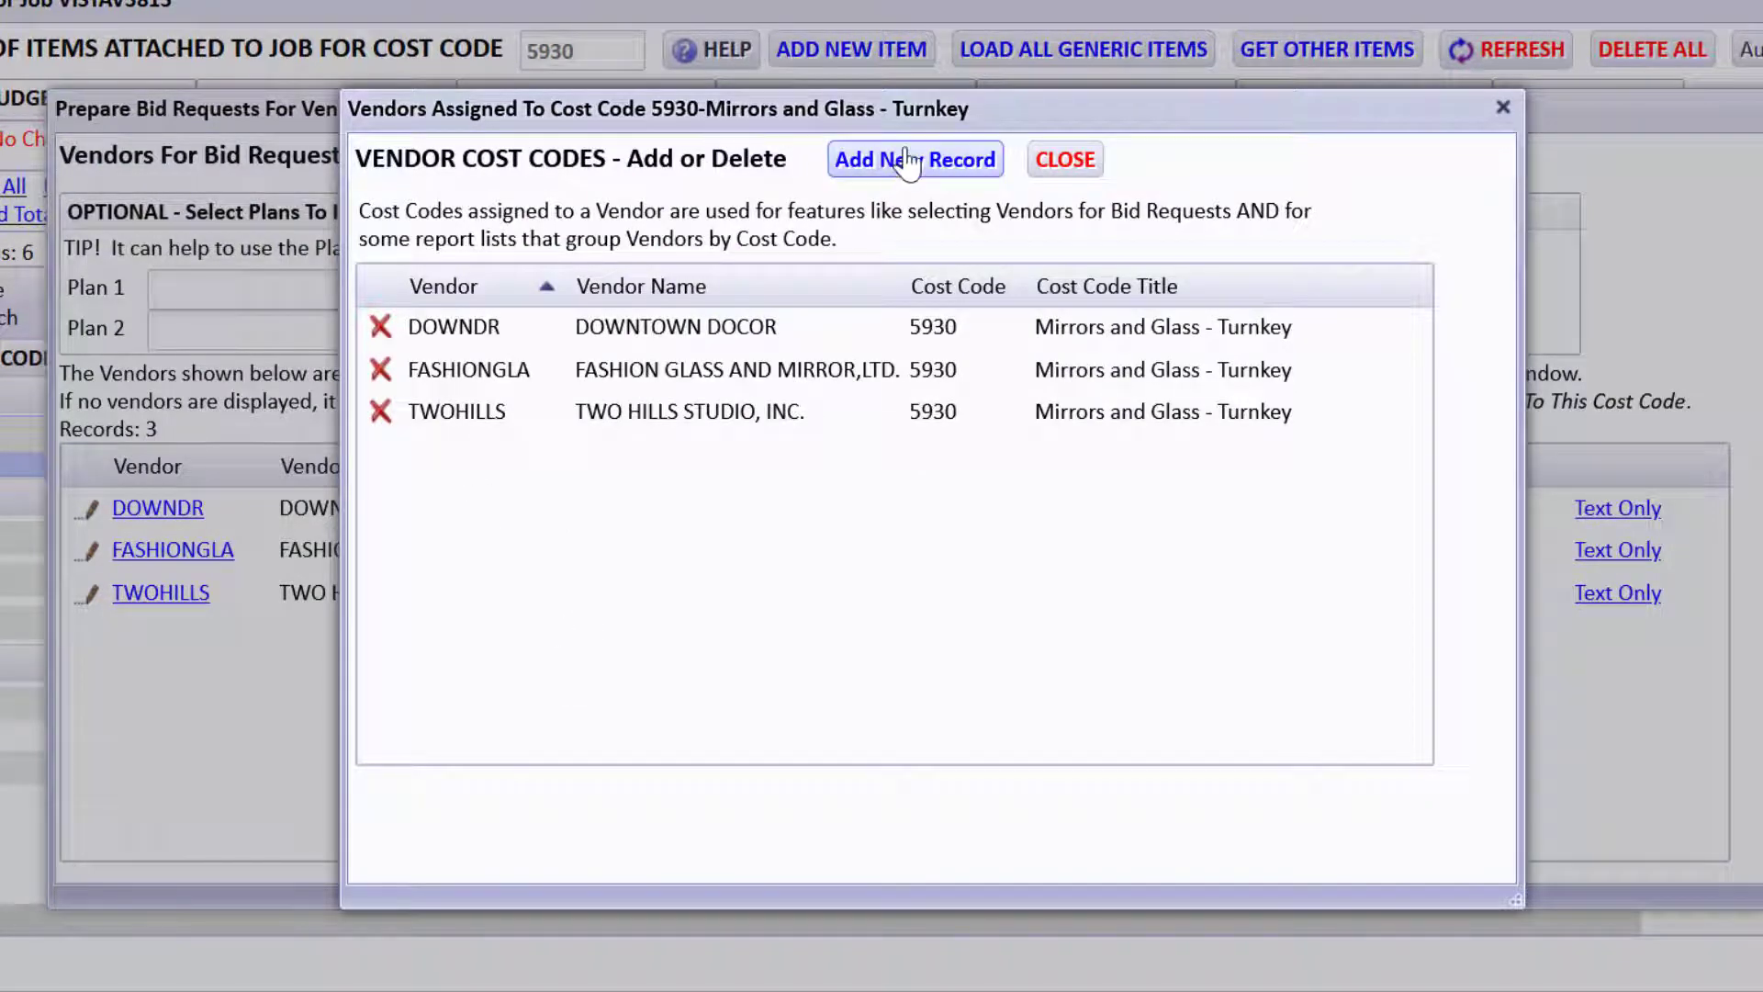
left_click(884, 168)
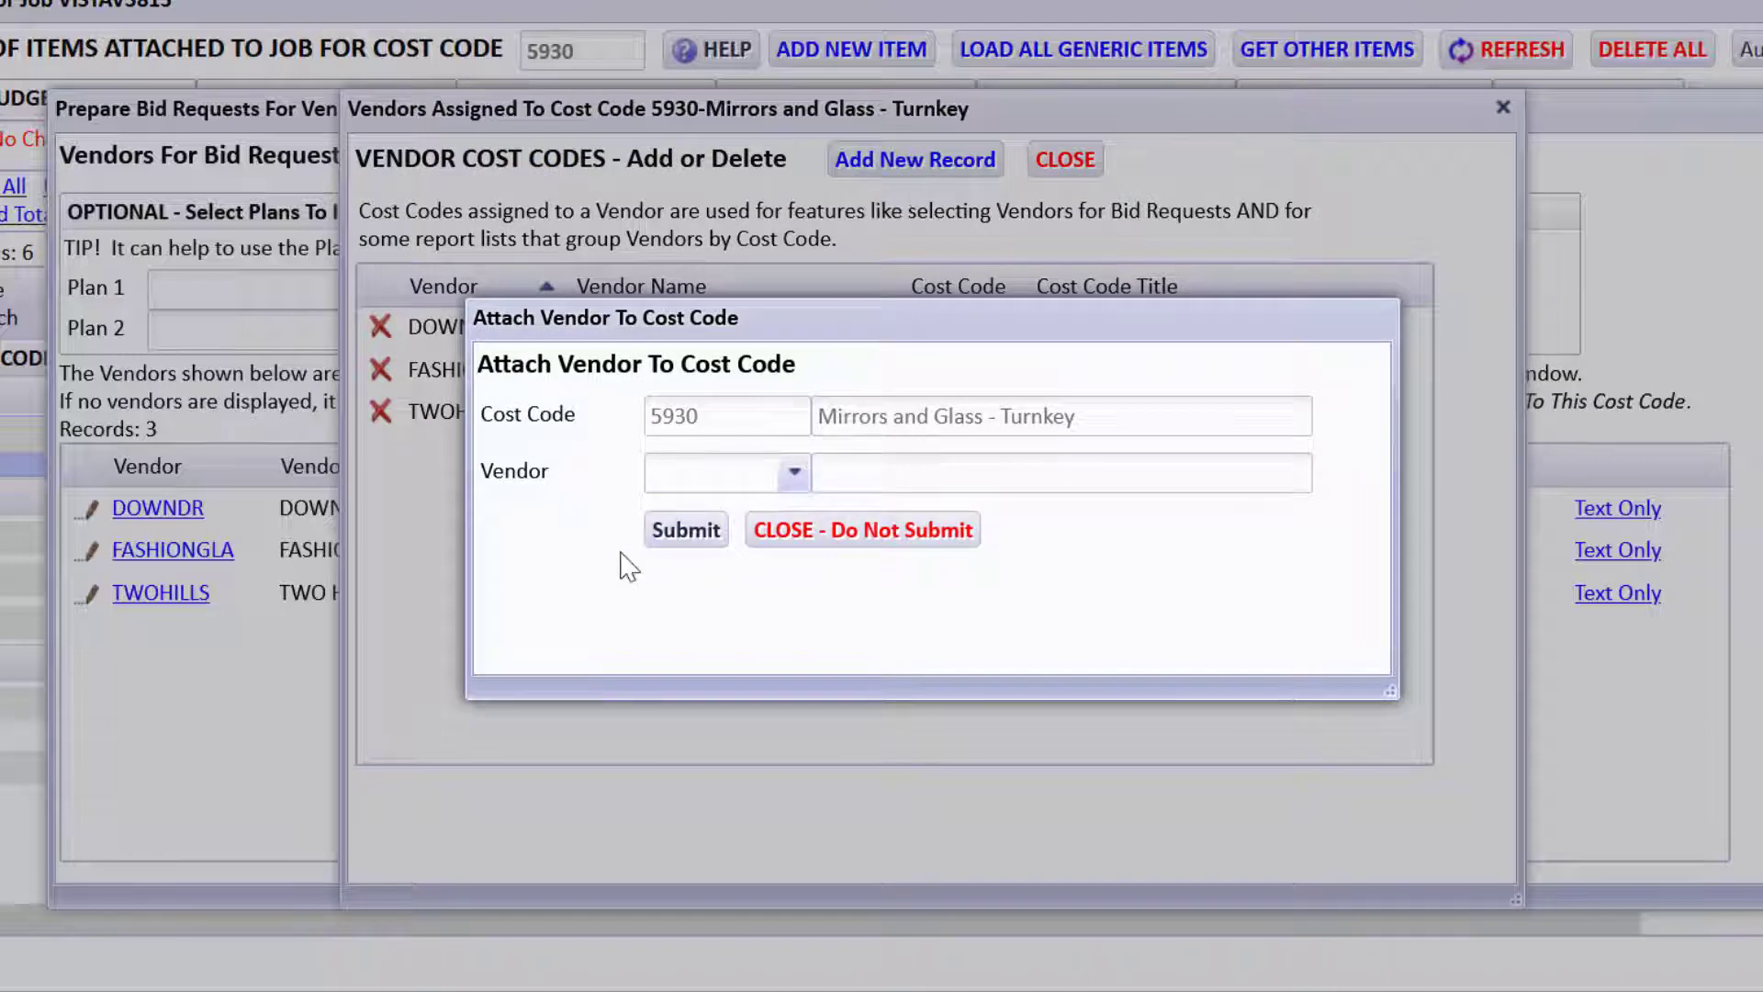
left_click(776, 542)
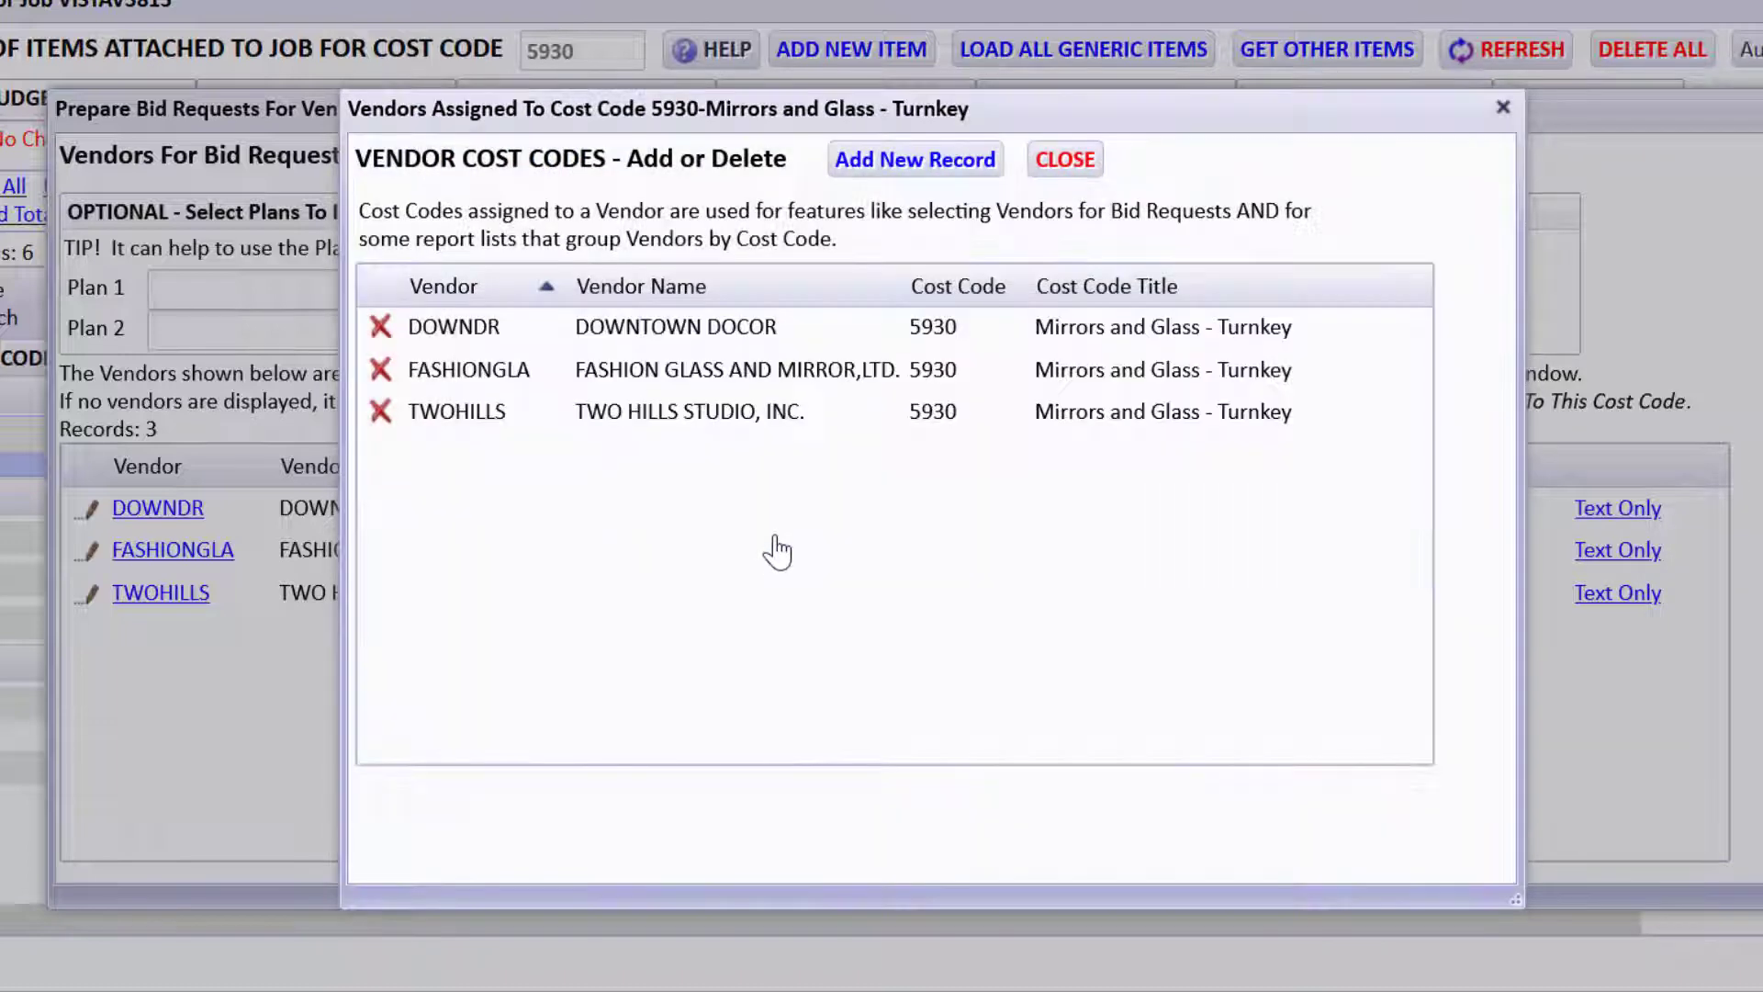
left_click(1065, 162)
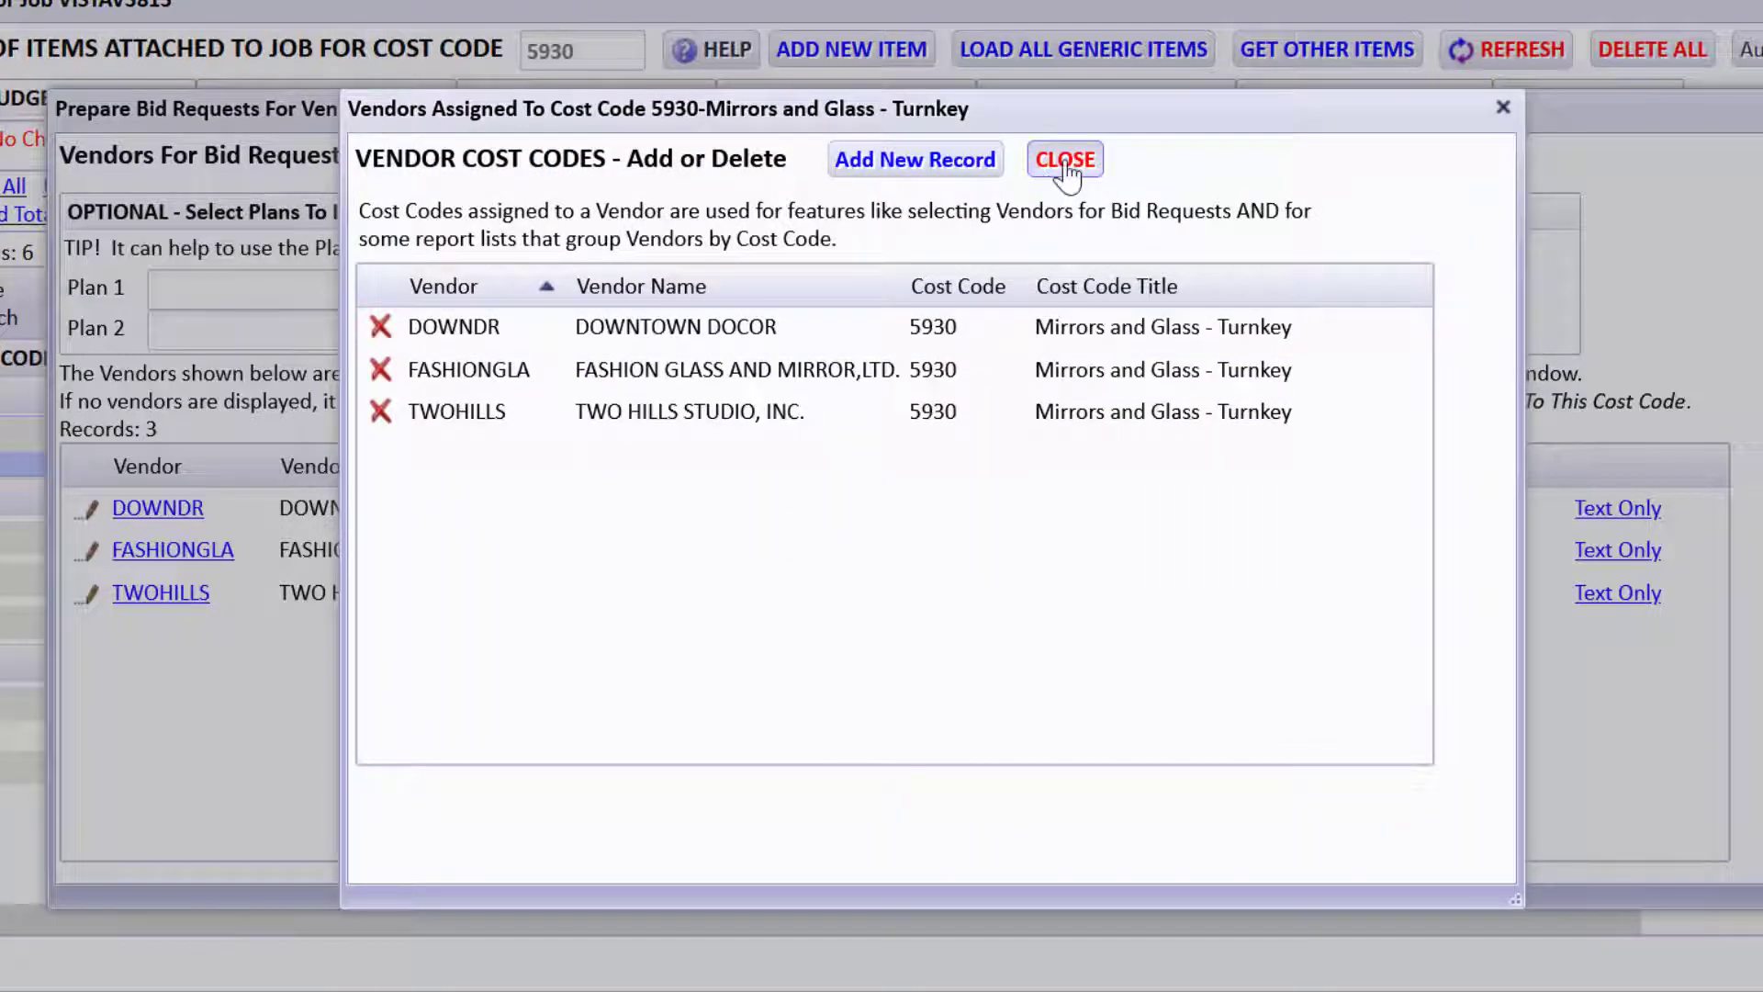
Review FASHIONGLA's vendor contact information.
left_click(173, 556)
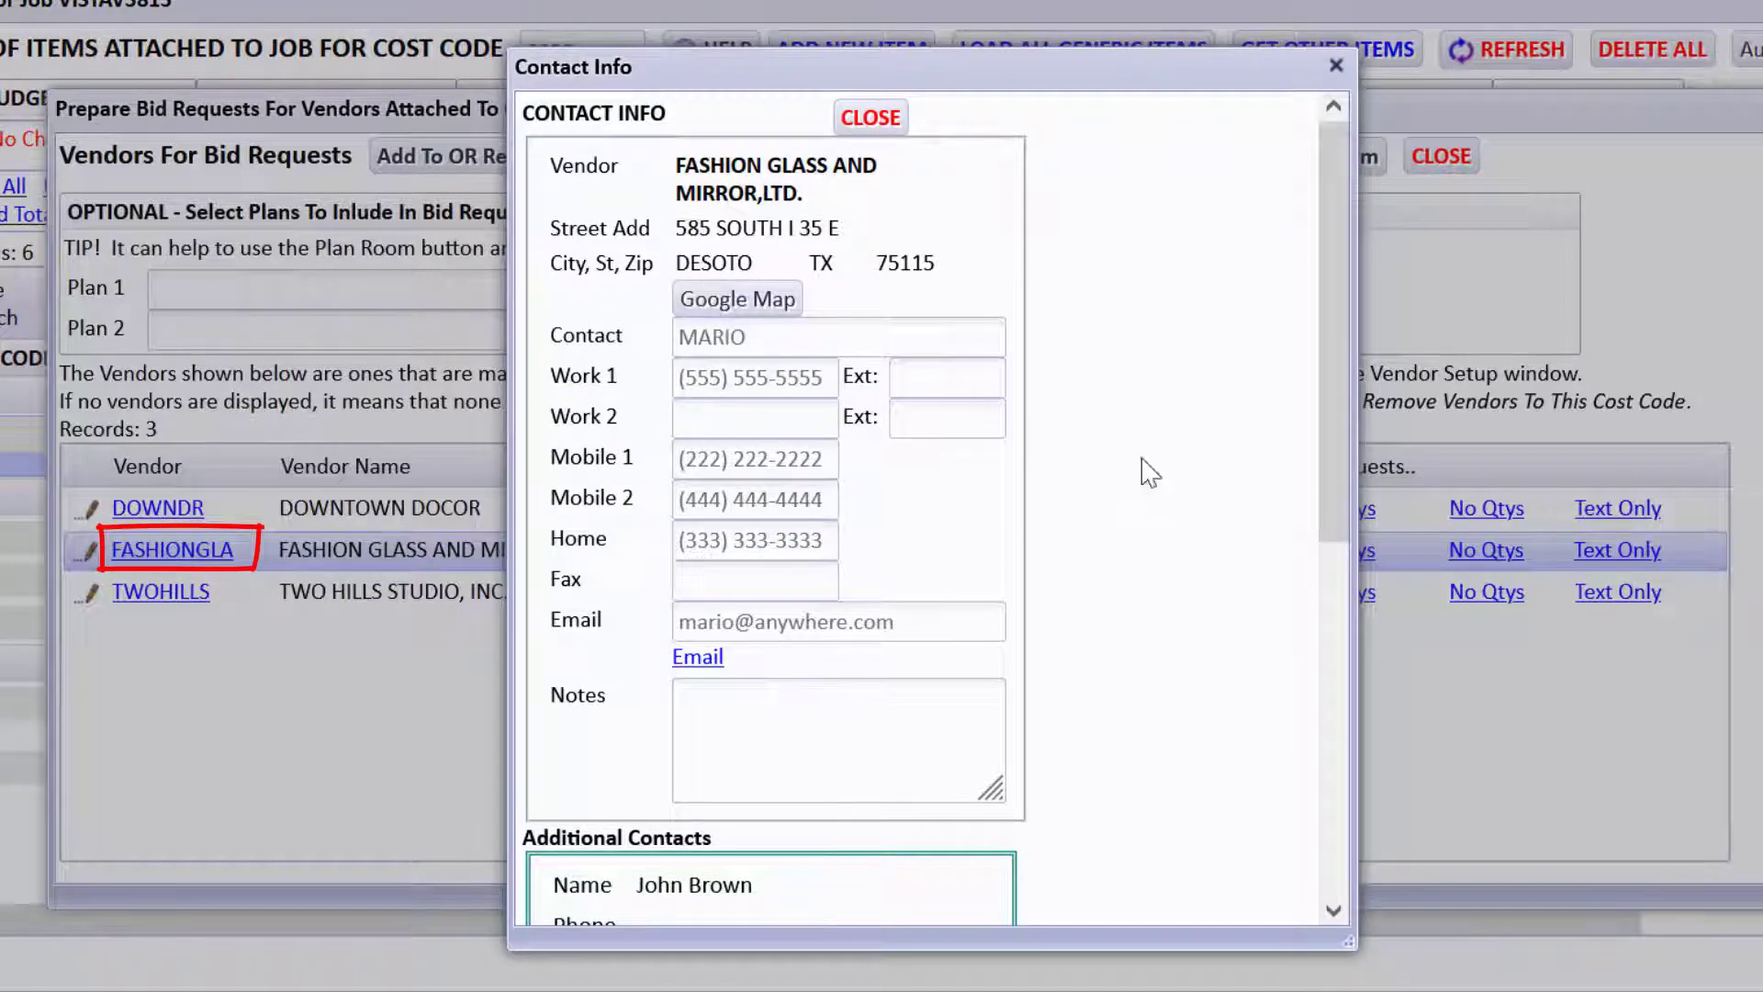
scroll(1279, 692, "down", 6)
scroll(1280, 543, "up", 4)
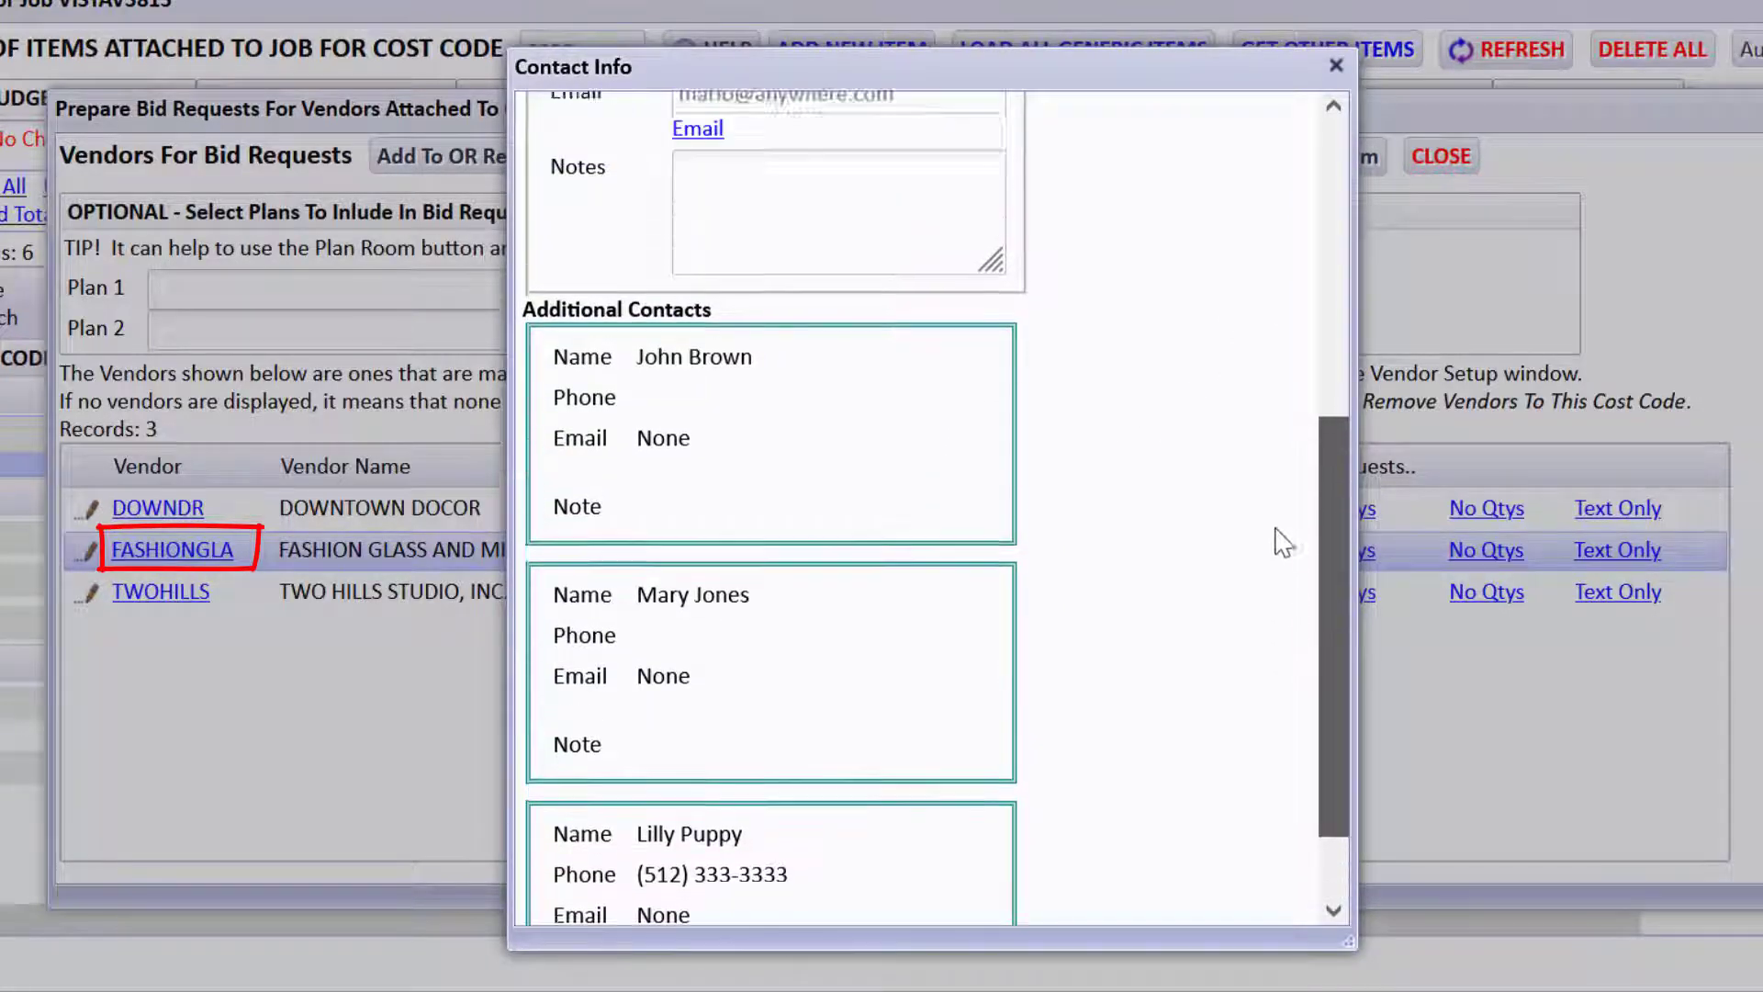
scroll(1274, 418, "up", 2)
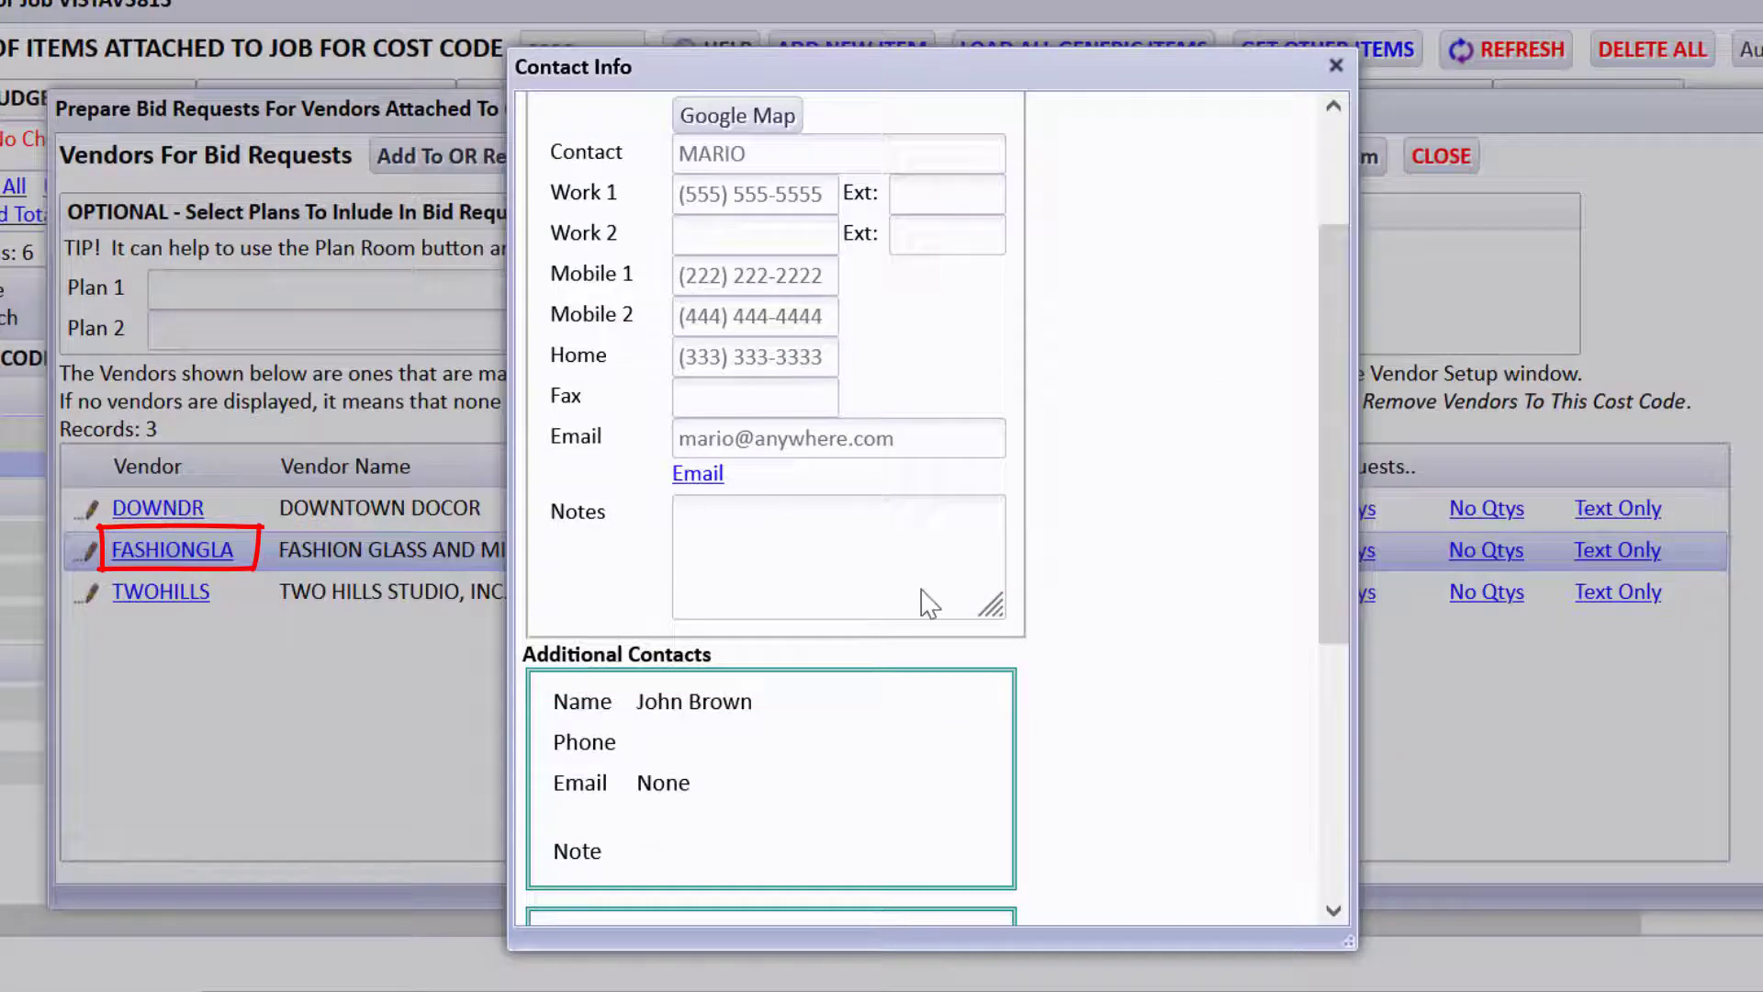
left_click(1336, 66)
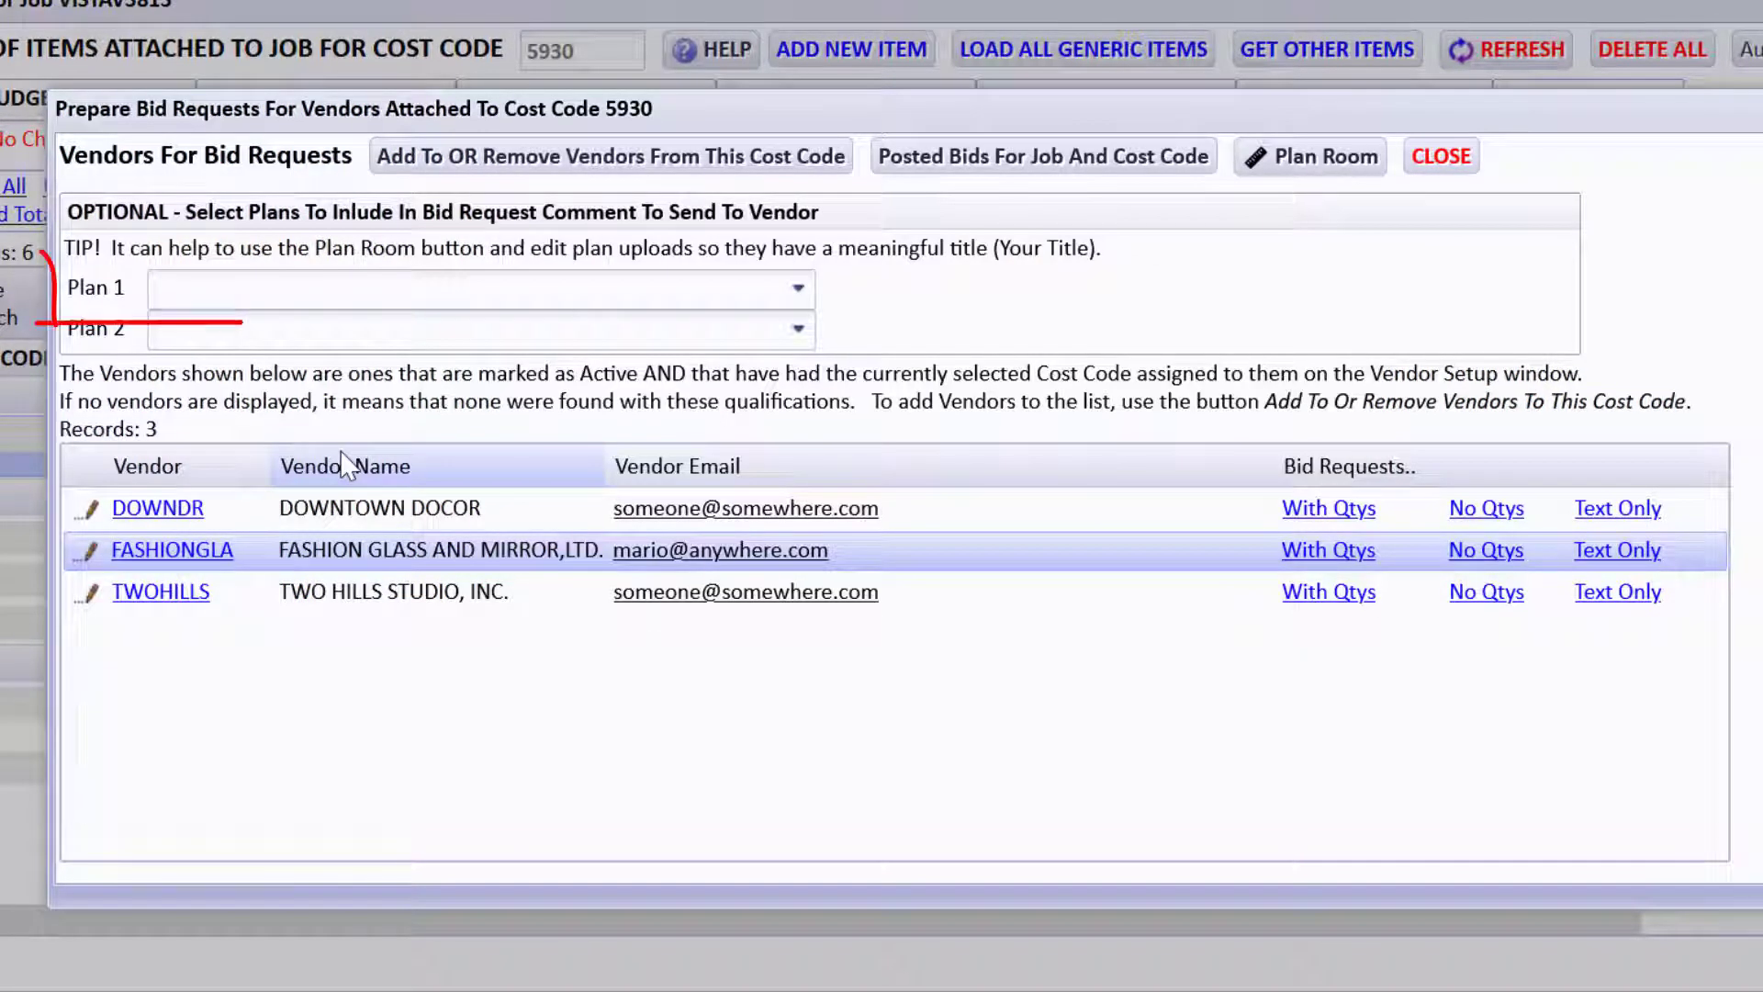
left_click(344, 295)
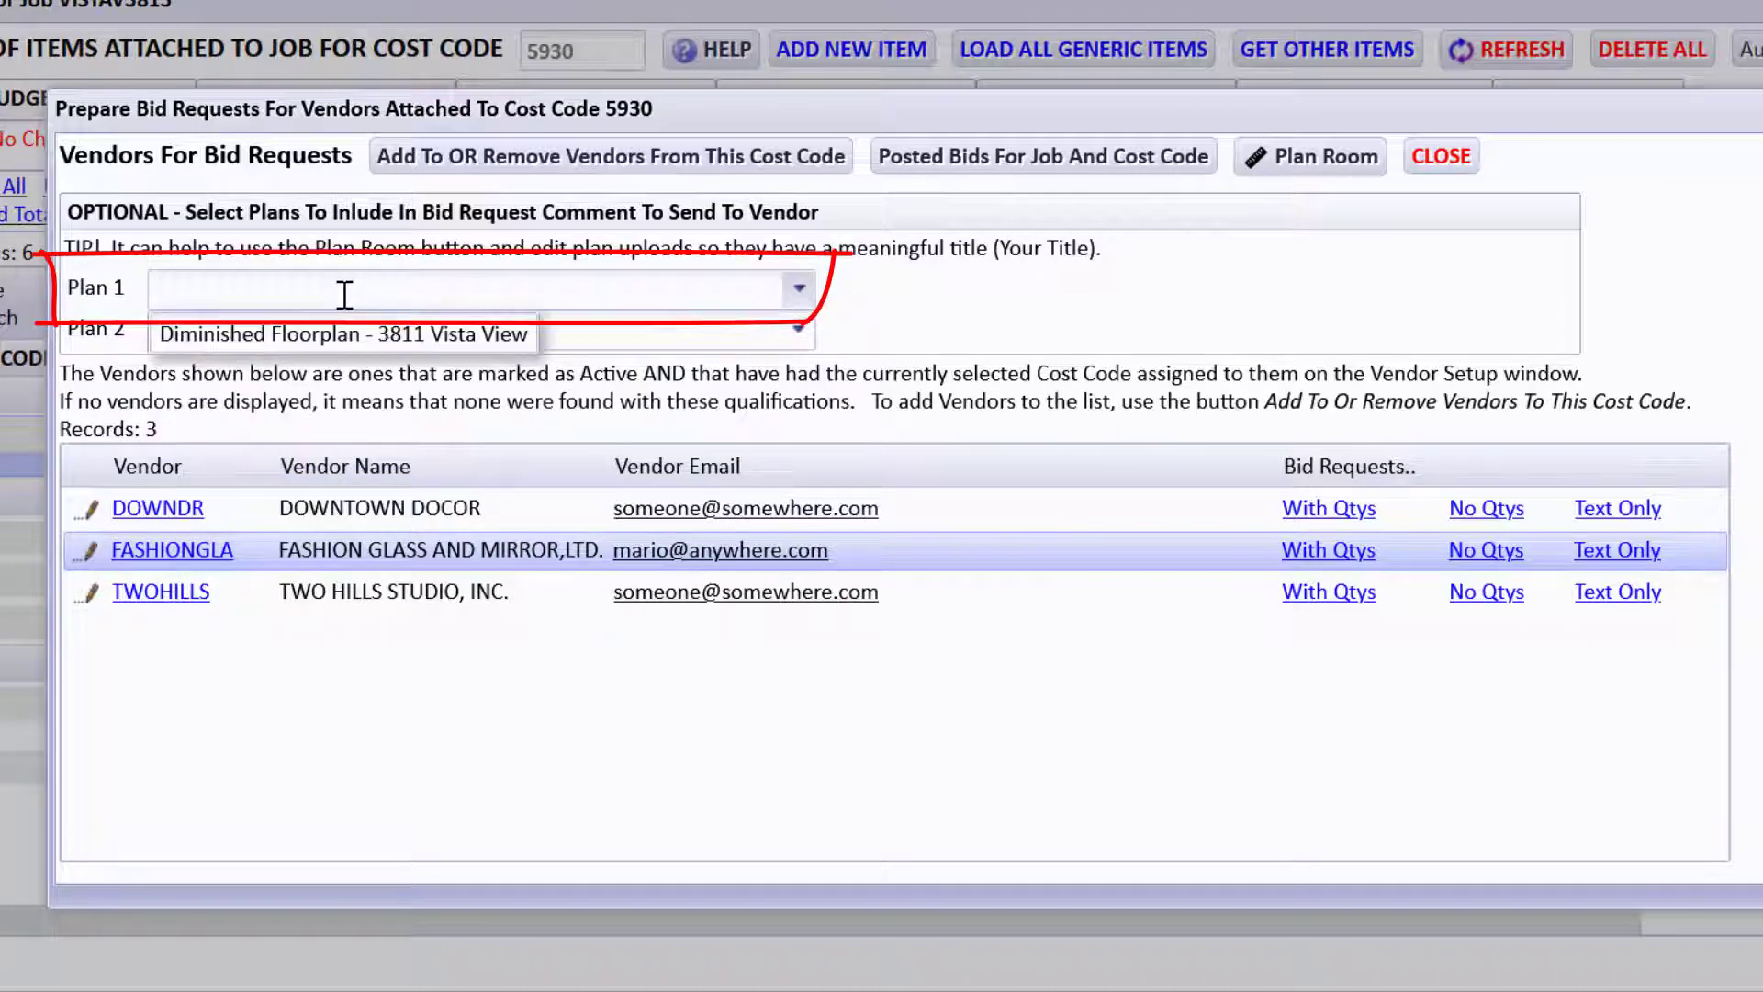
left_click(372, 333)
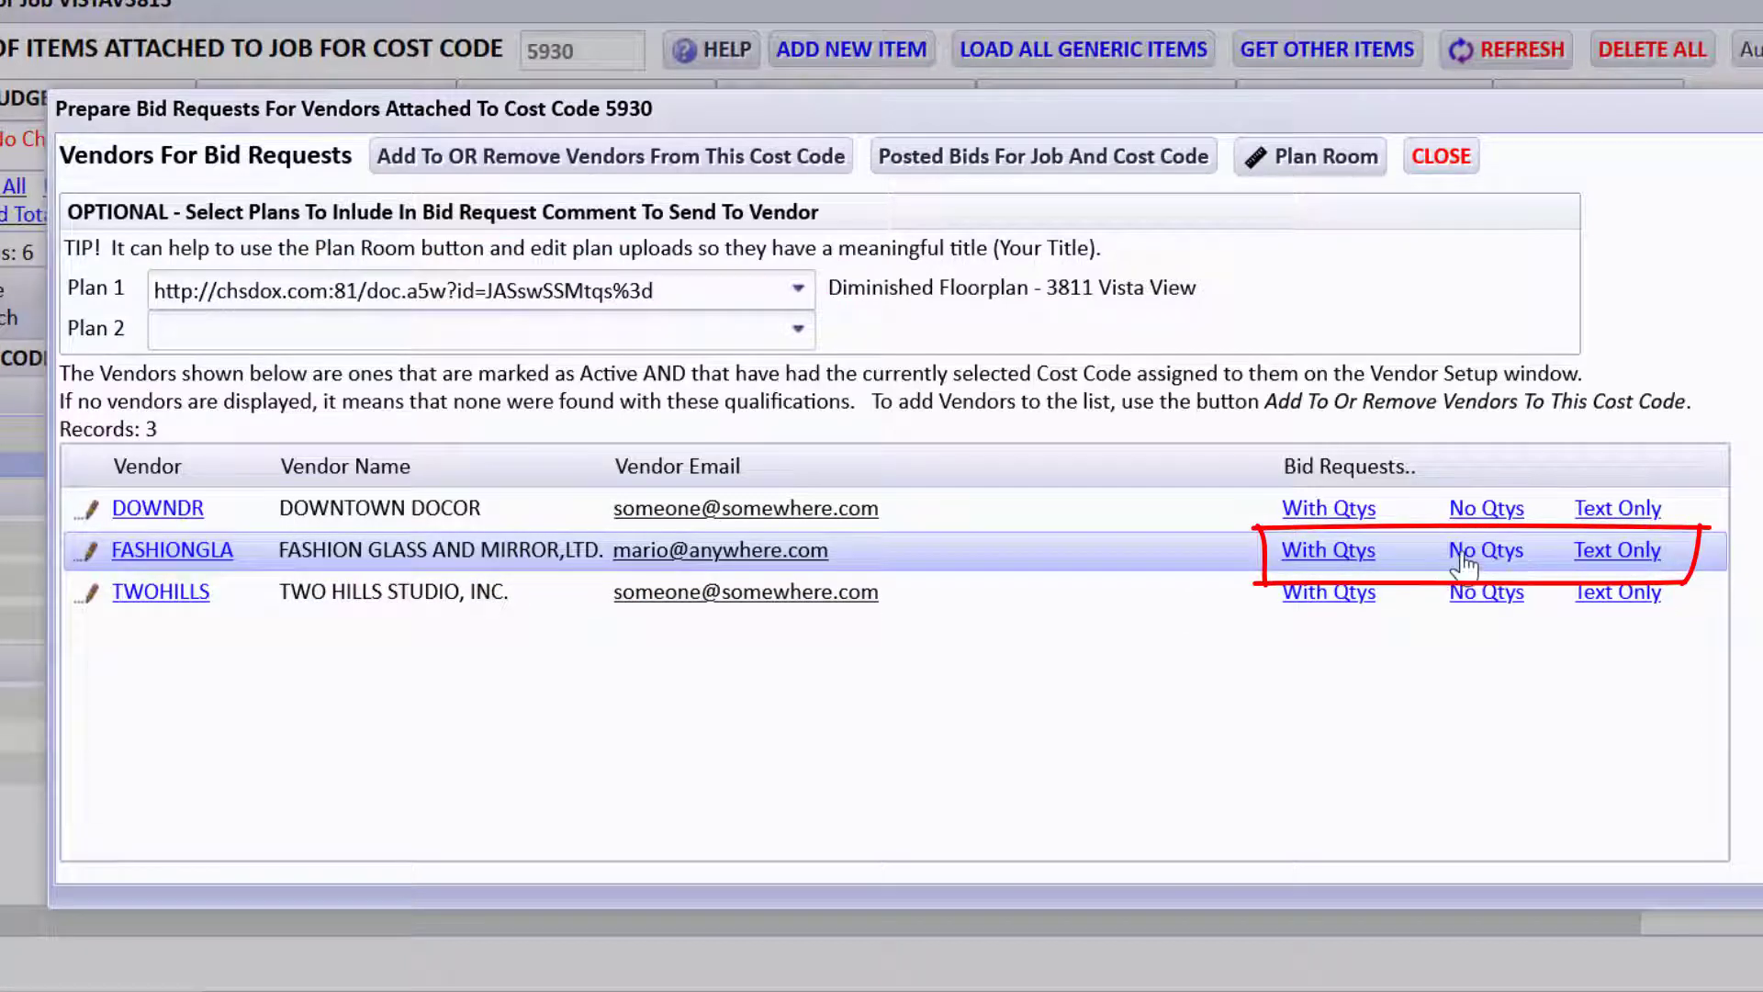
left_click(1618, 551)
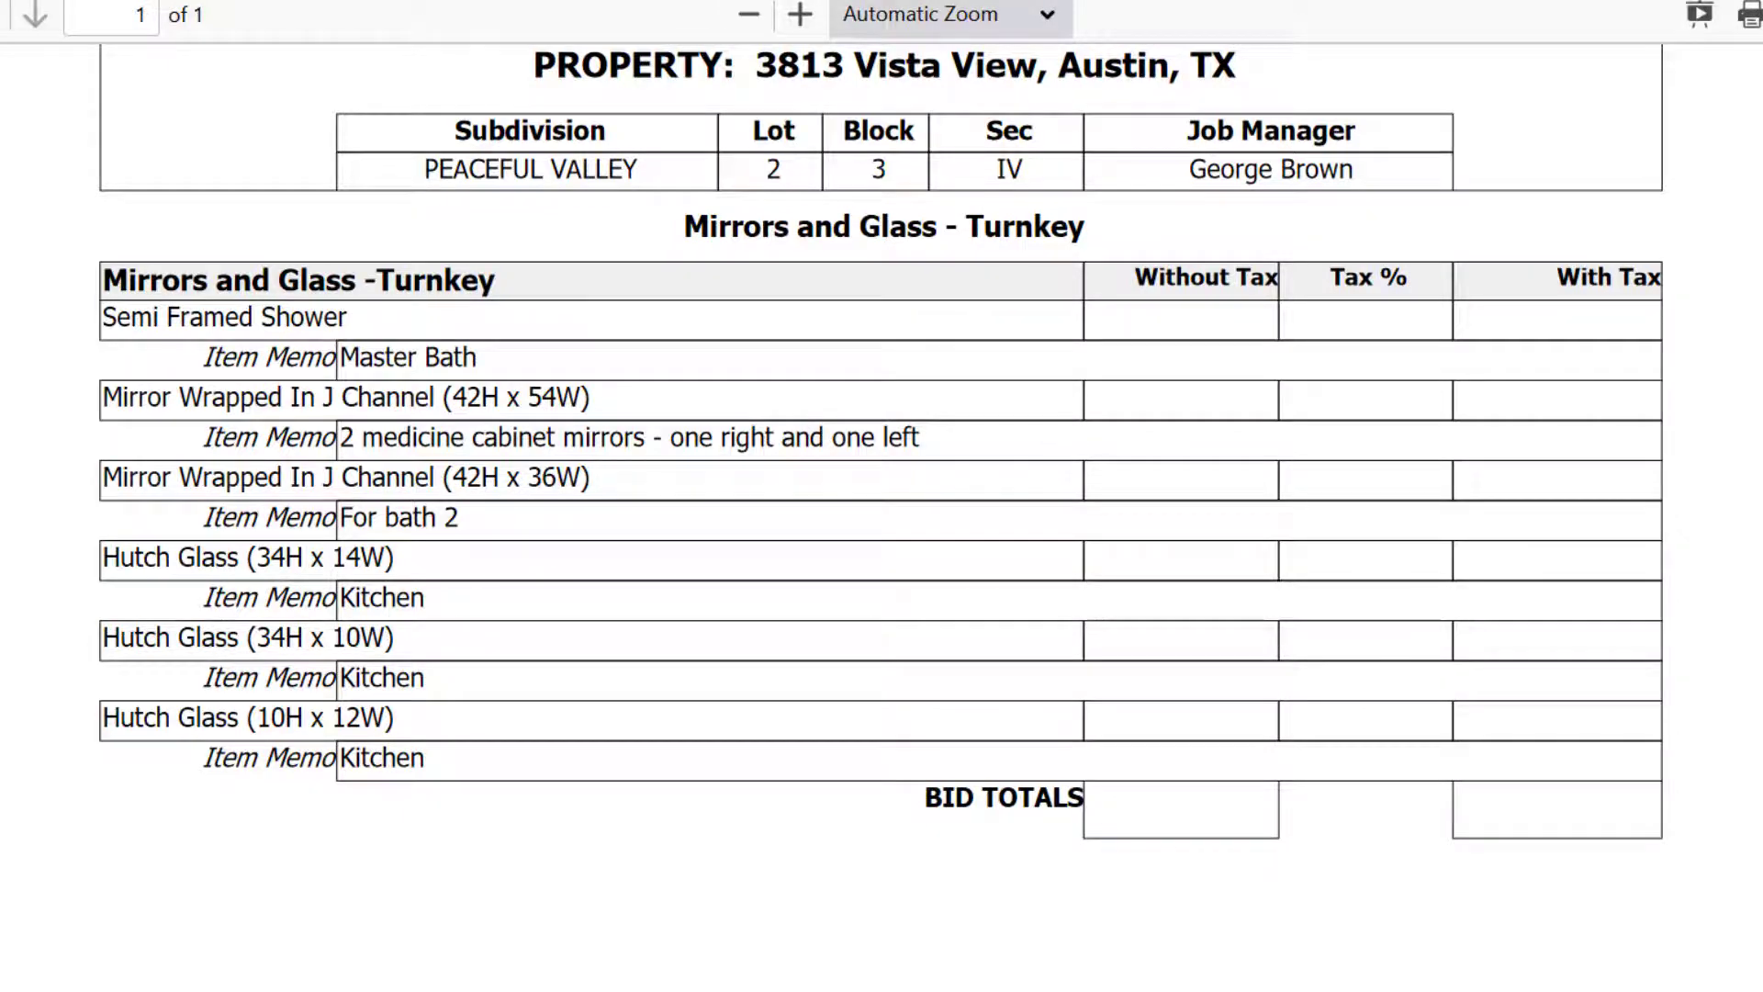
key("ctrl+w")
Generate FASHIONGLA's bid request with quantities and check its mirror and hutch glass items and totals.
left_click(1268, 692)
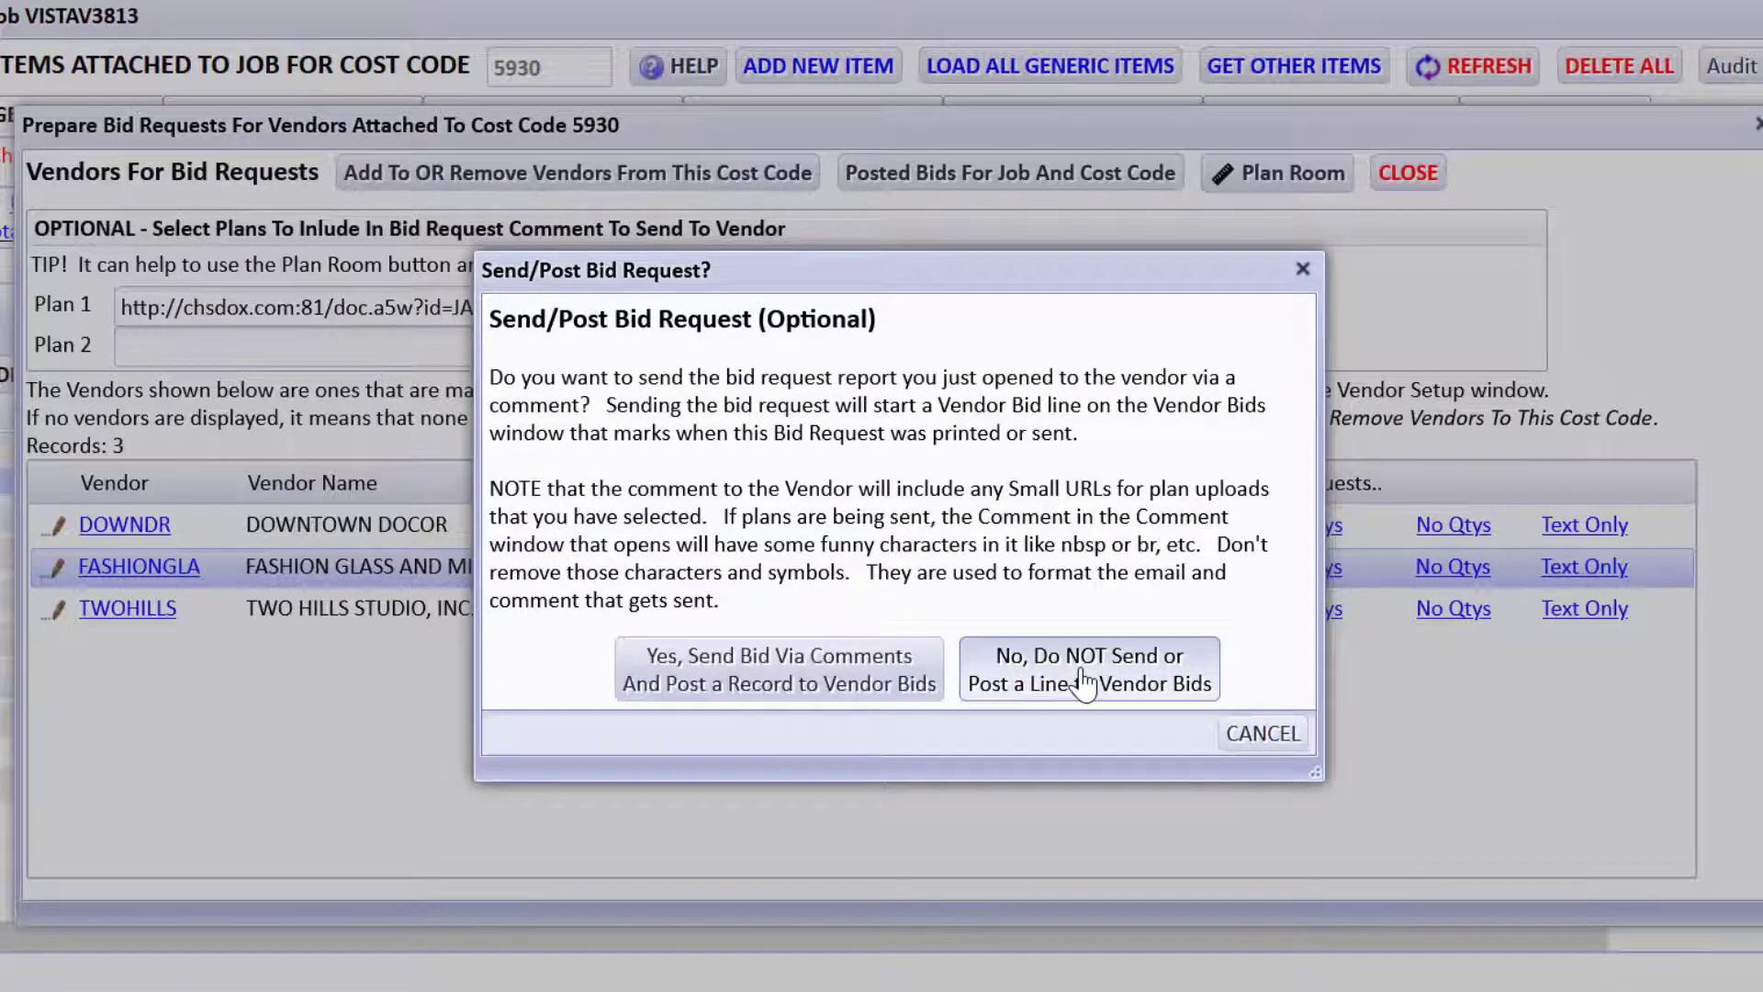
left_click(1084, 682)
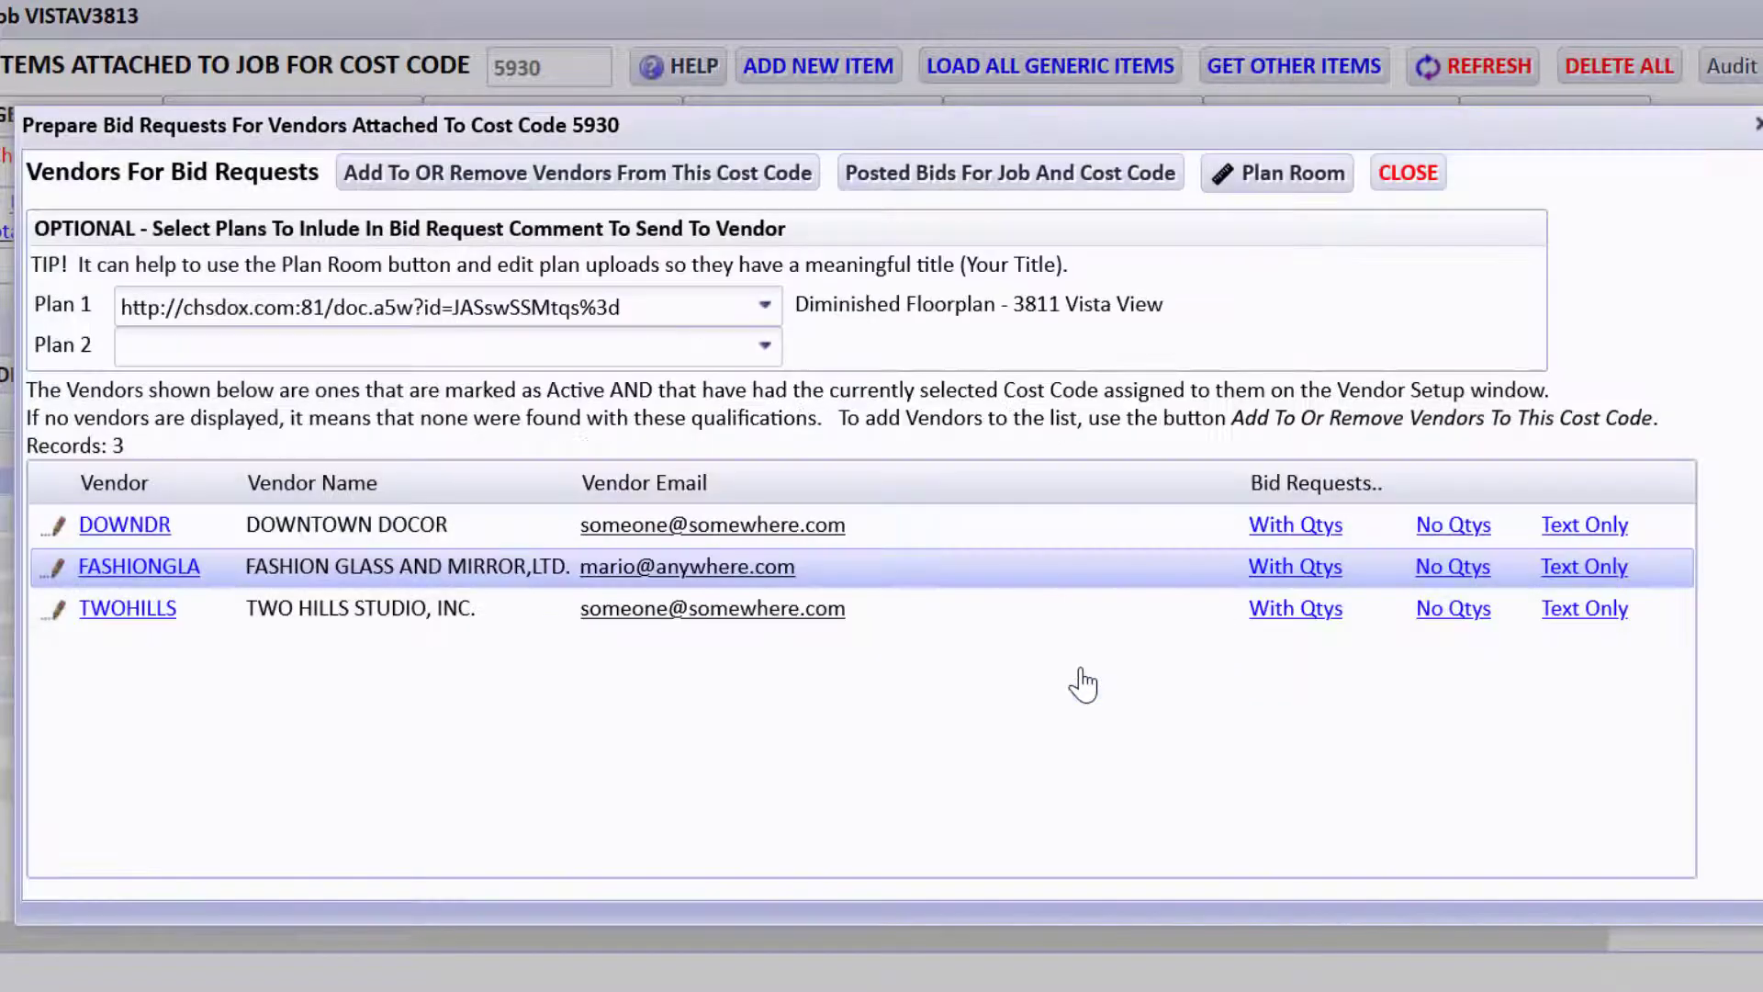
left_click(1286, 568)
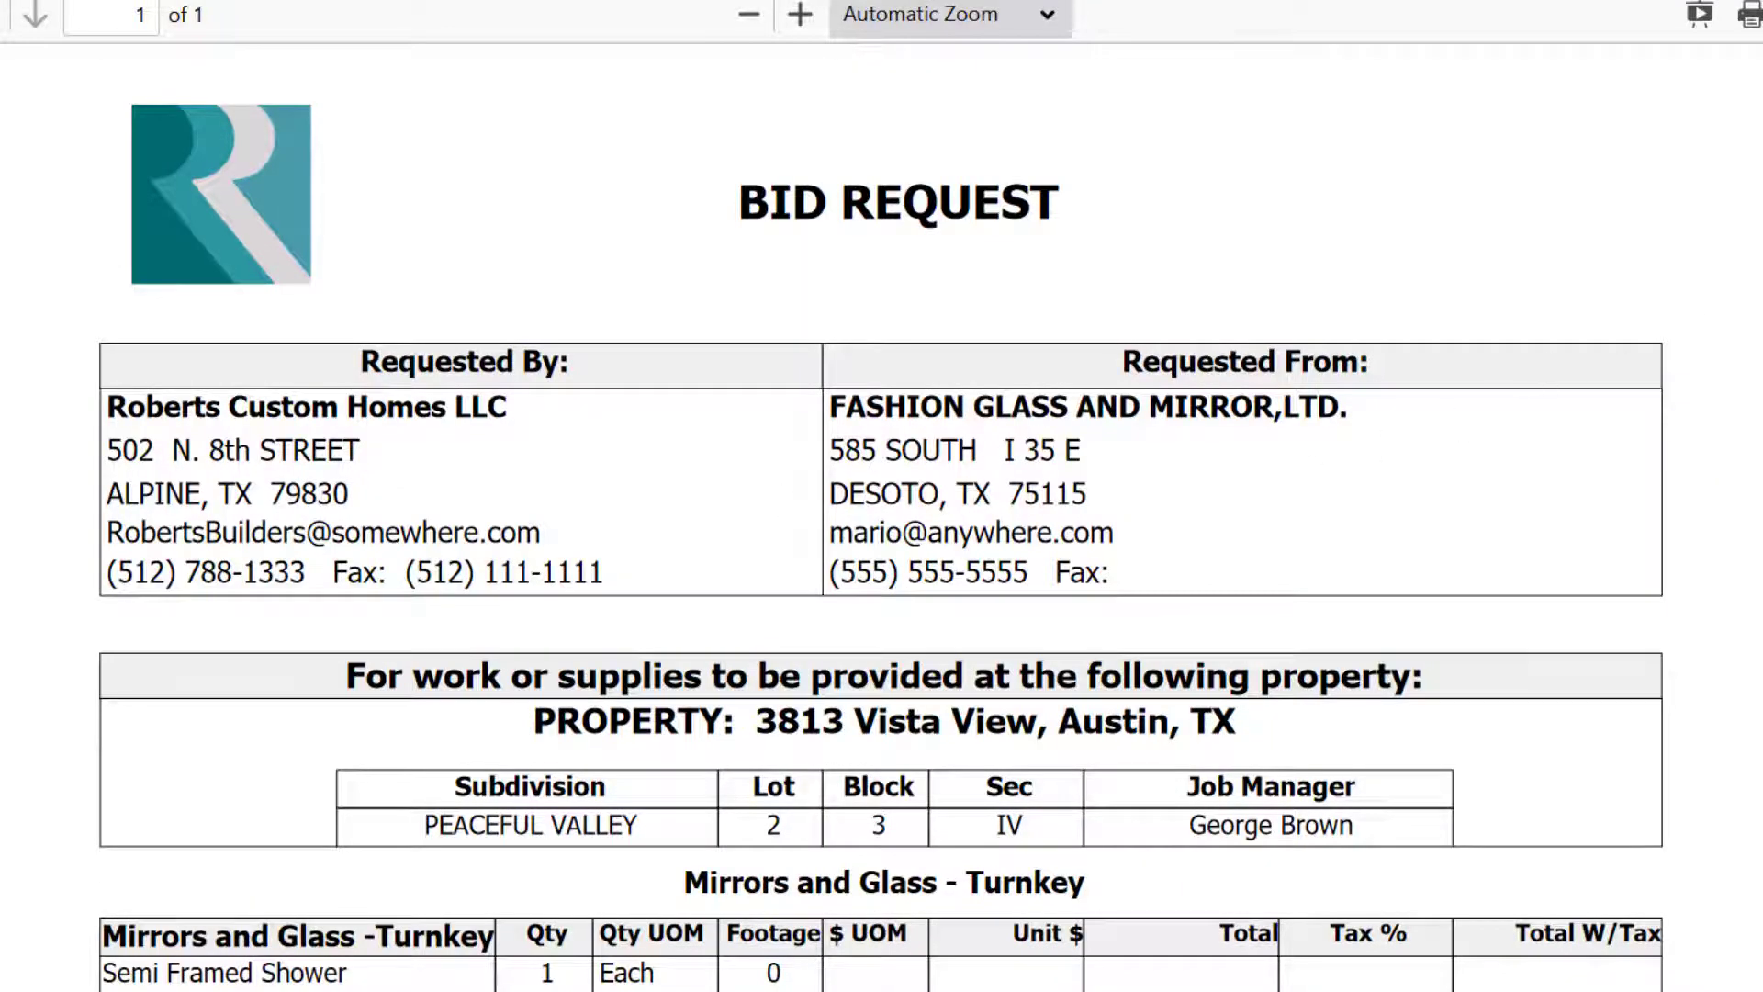
scroll(882, 514, "down", 7)
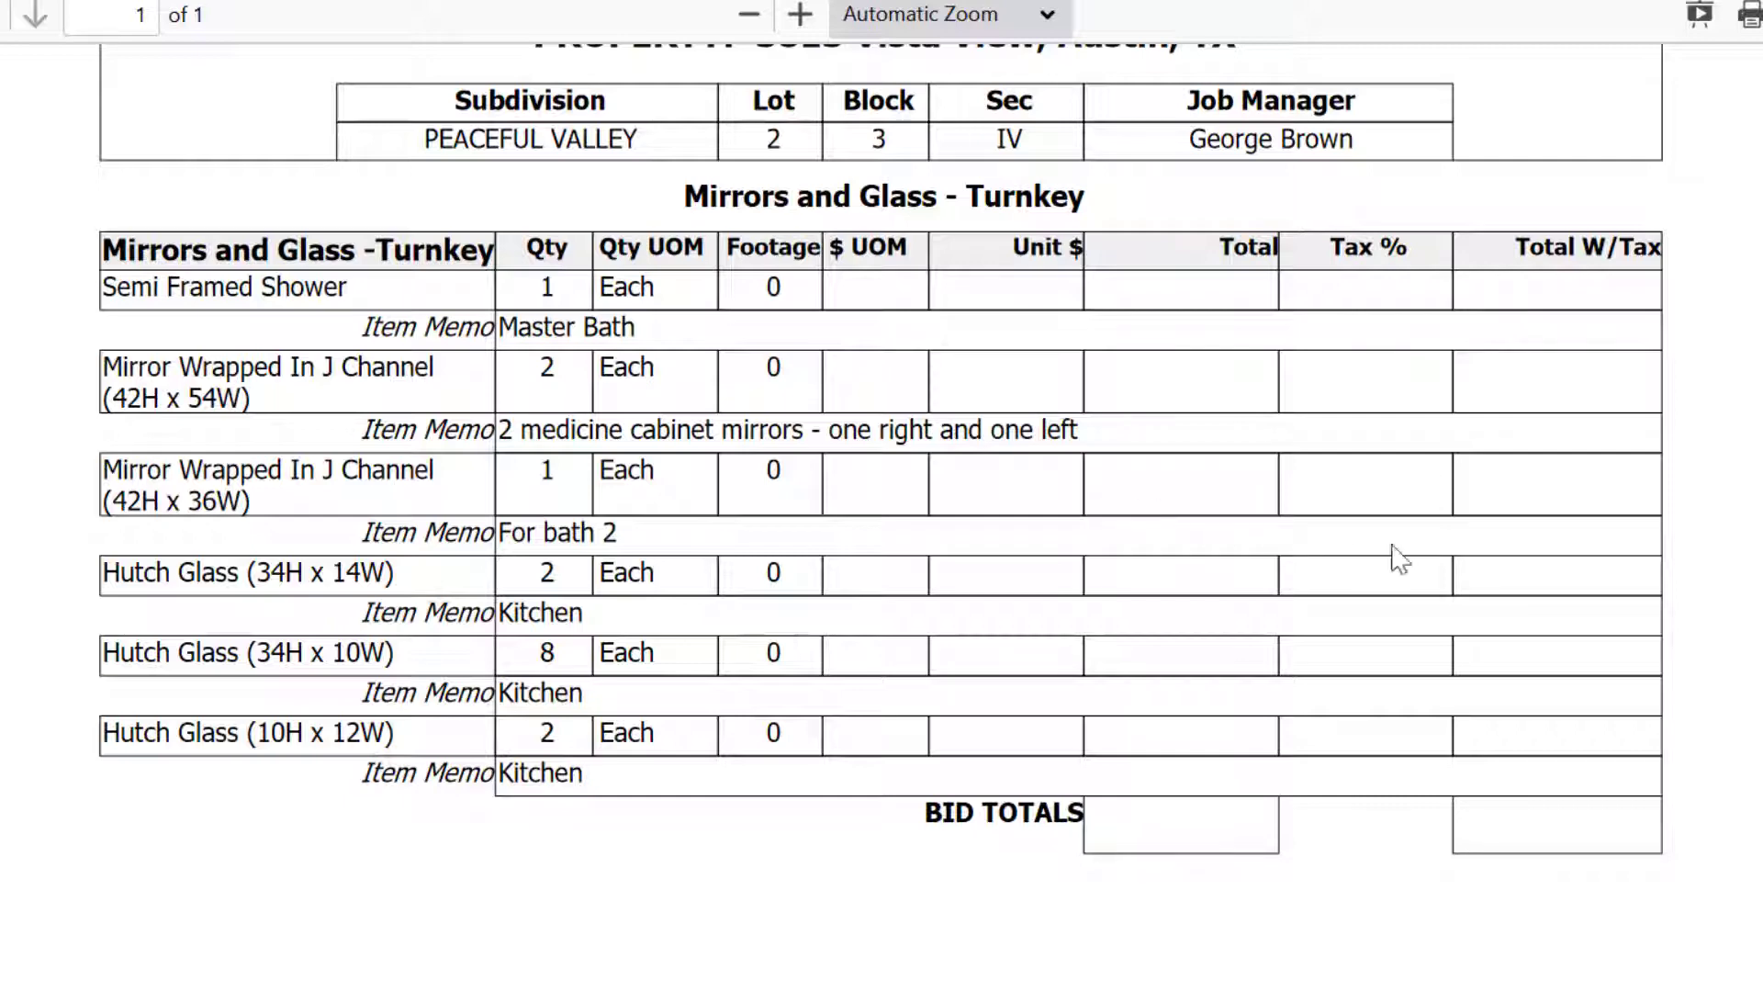
scroll(880, 516, "up", 7)
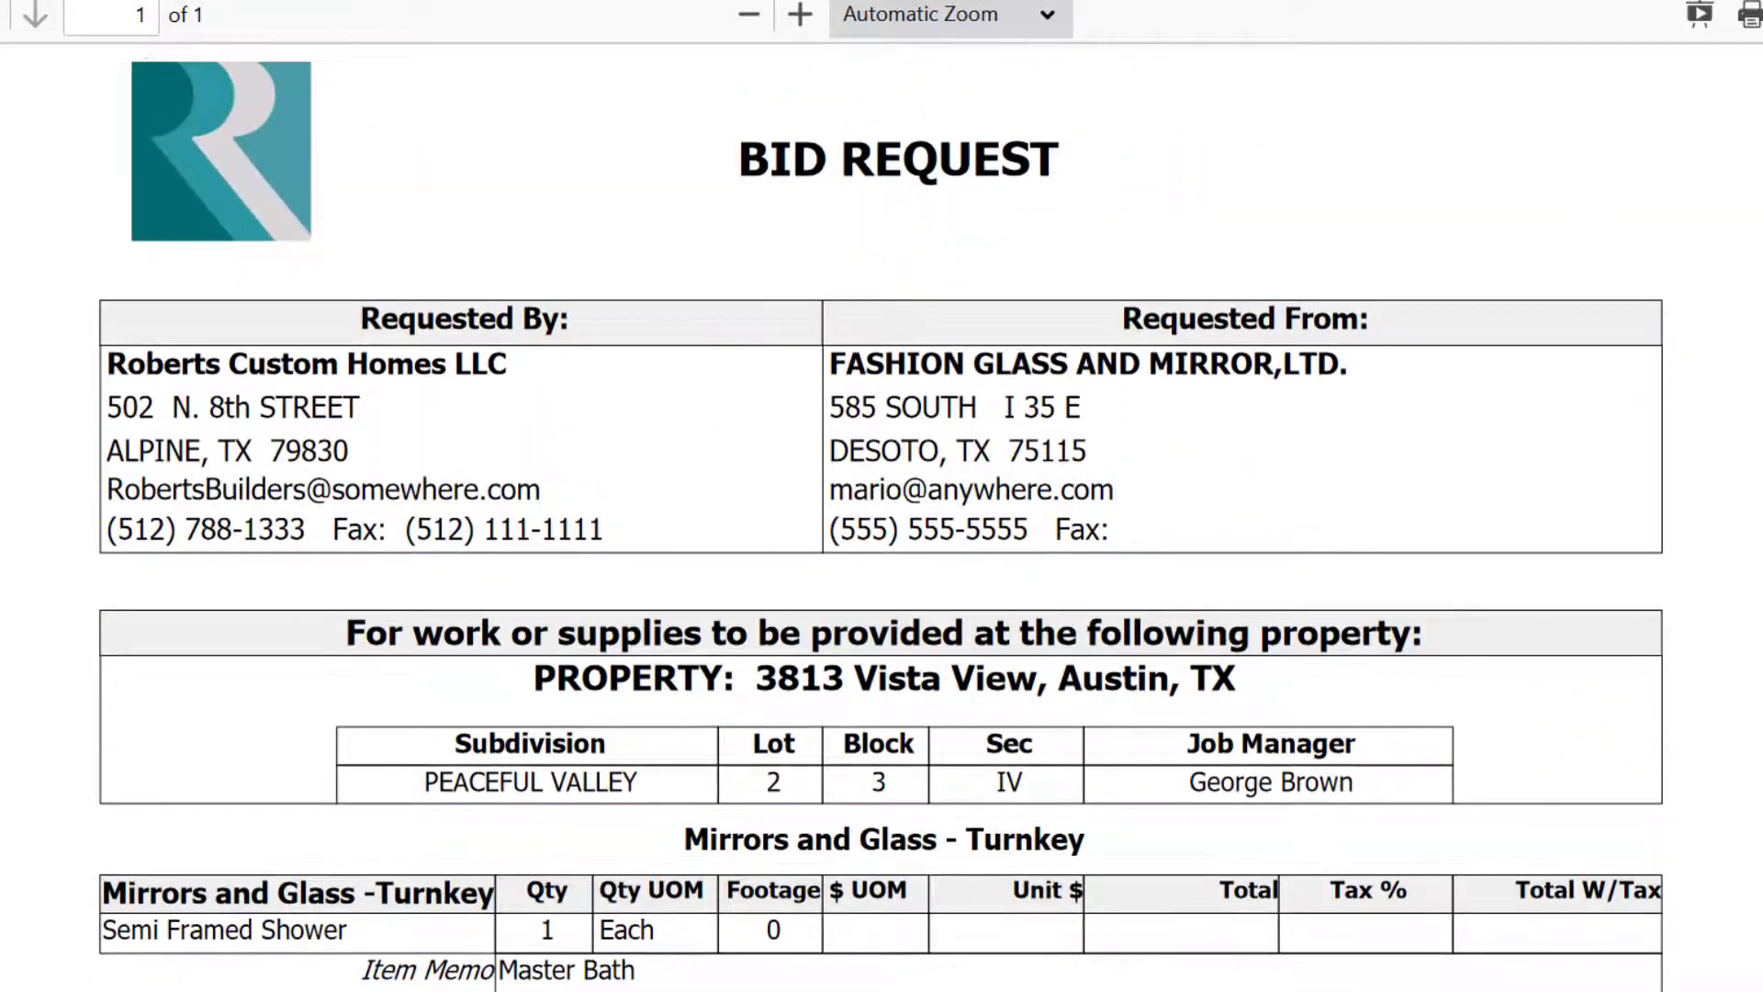
scroll(880, 516, "down", 1)
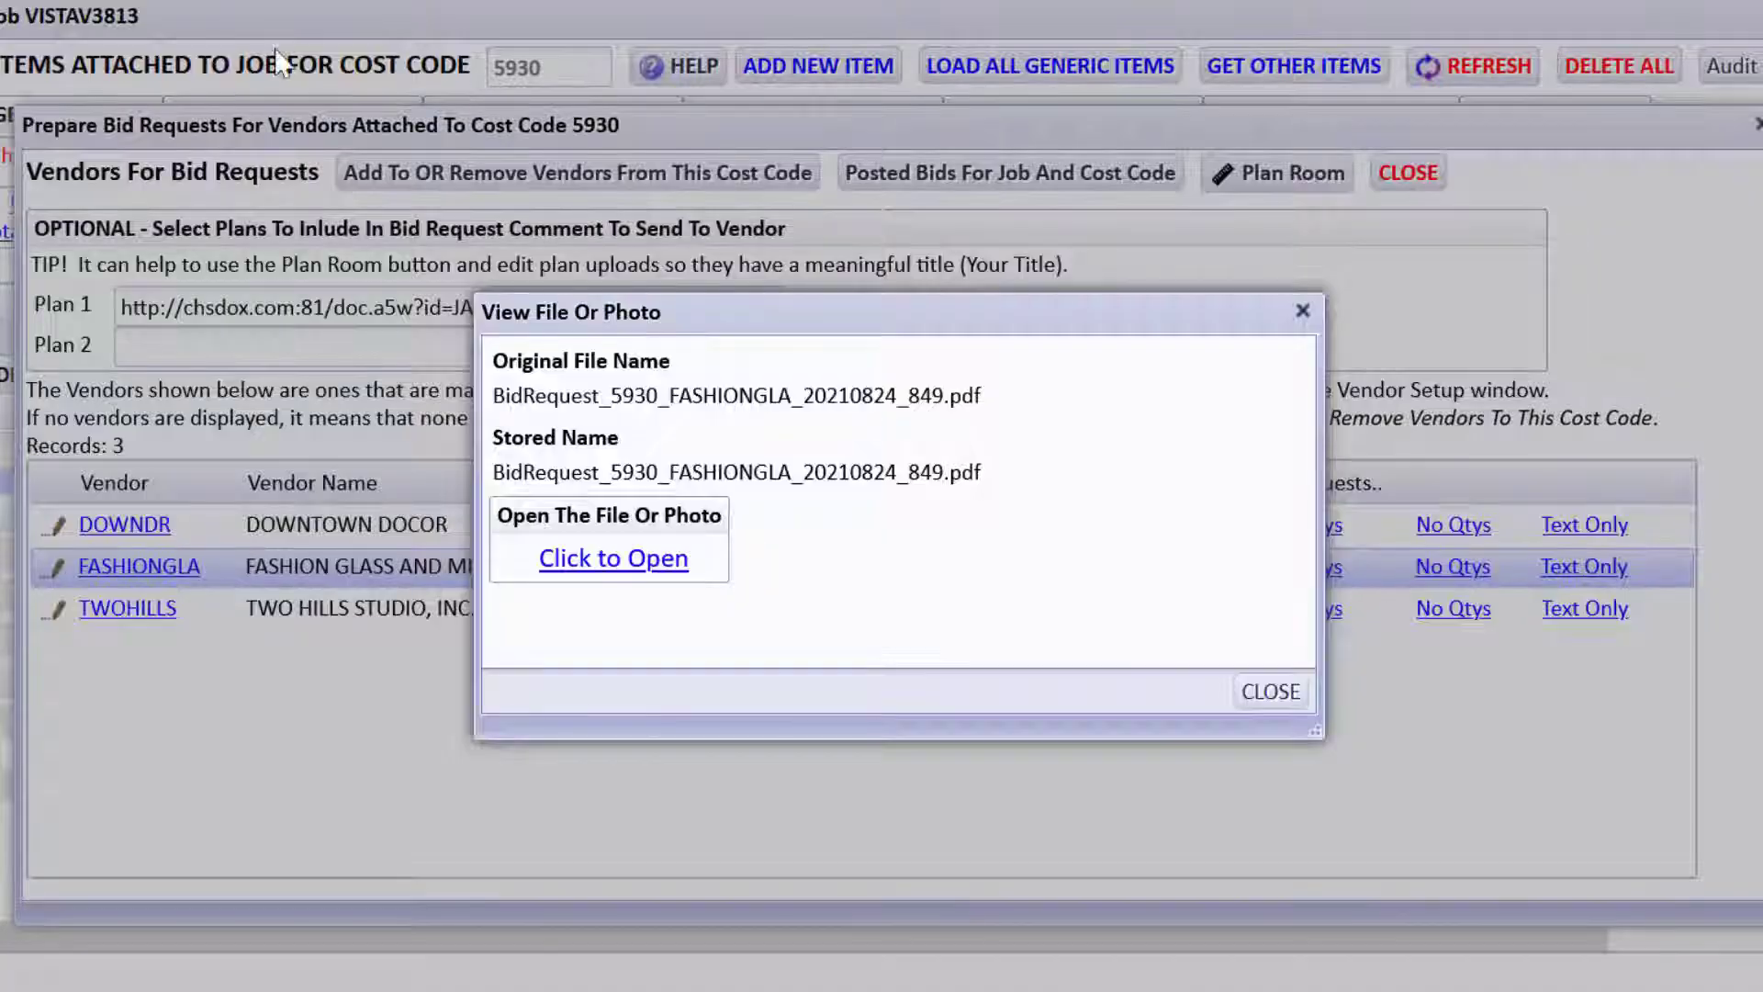
Send the FASHIONGLA bid via comments and post a record to Vendor Bids.
left_click(1270, 691)
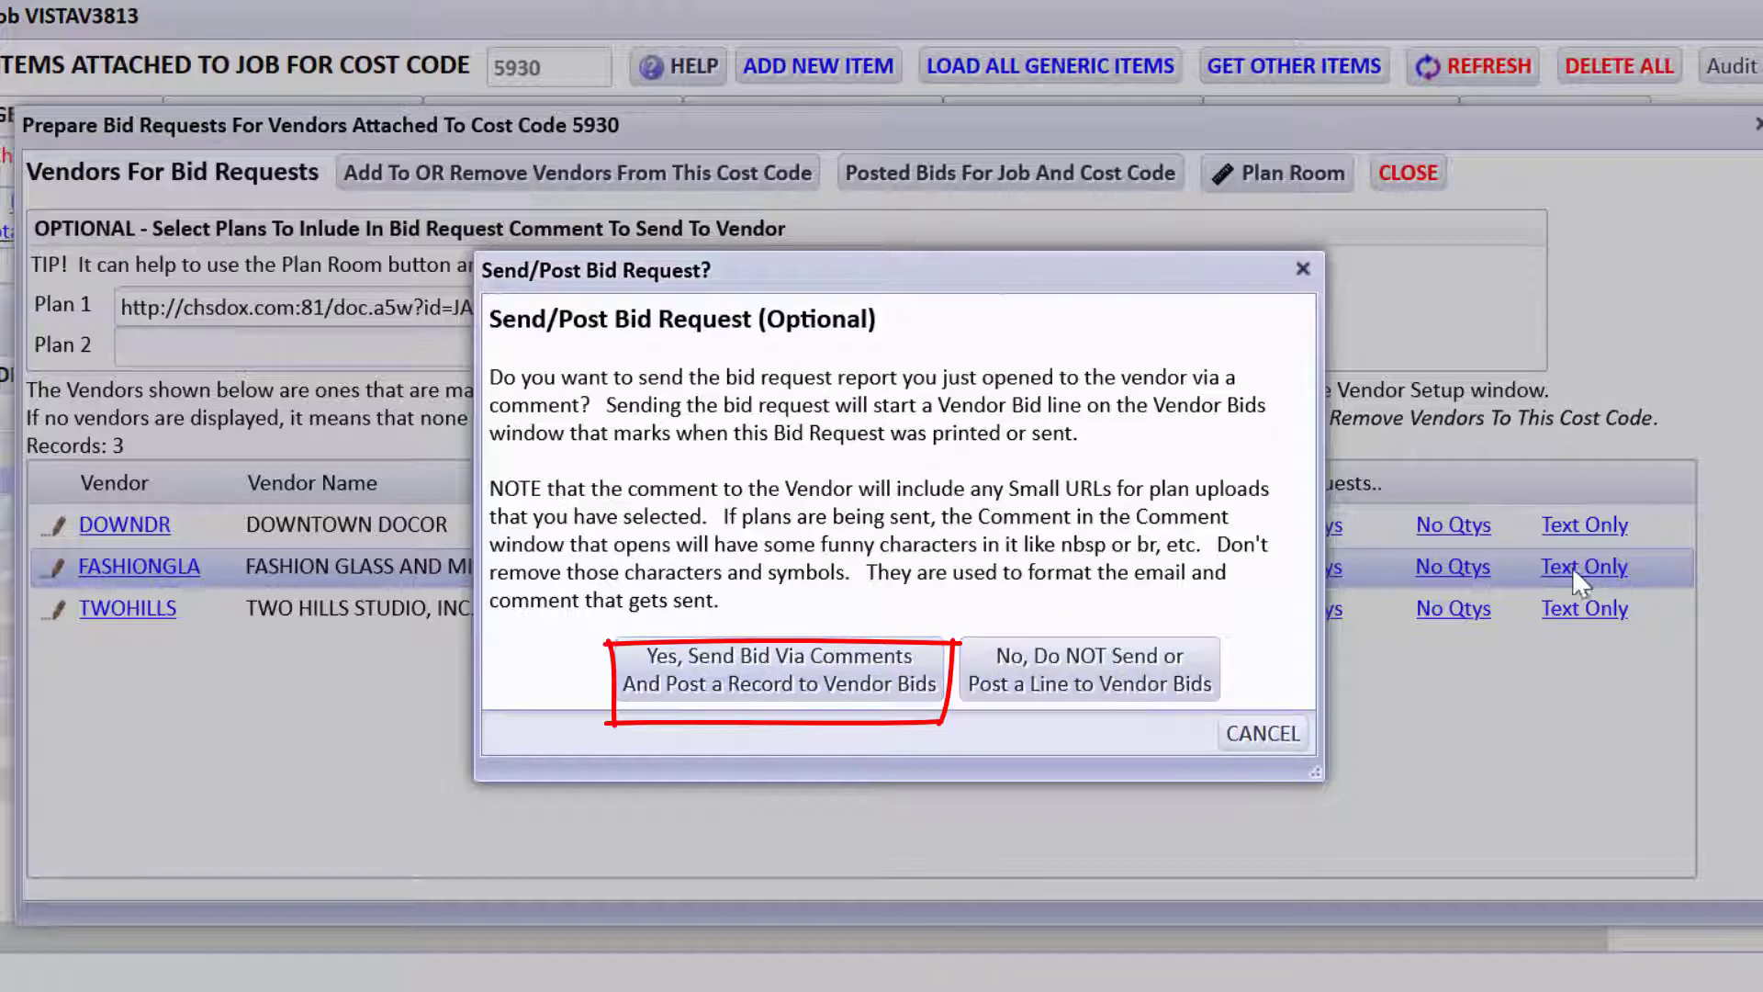
left_click(883, 687)
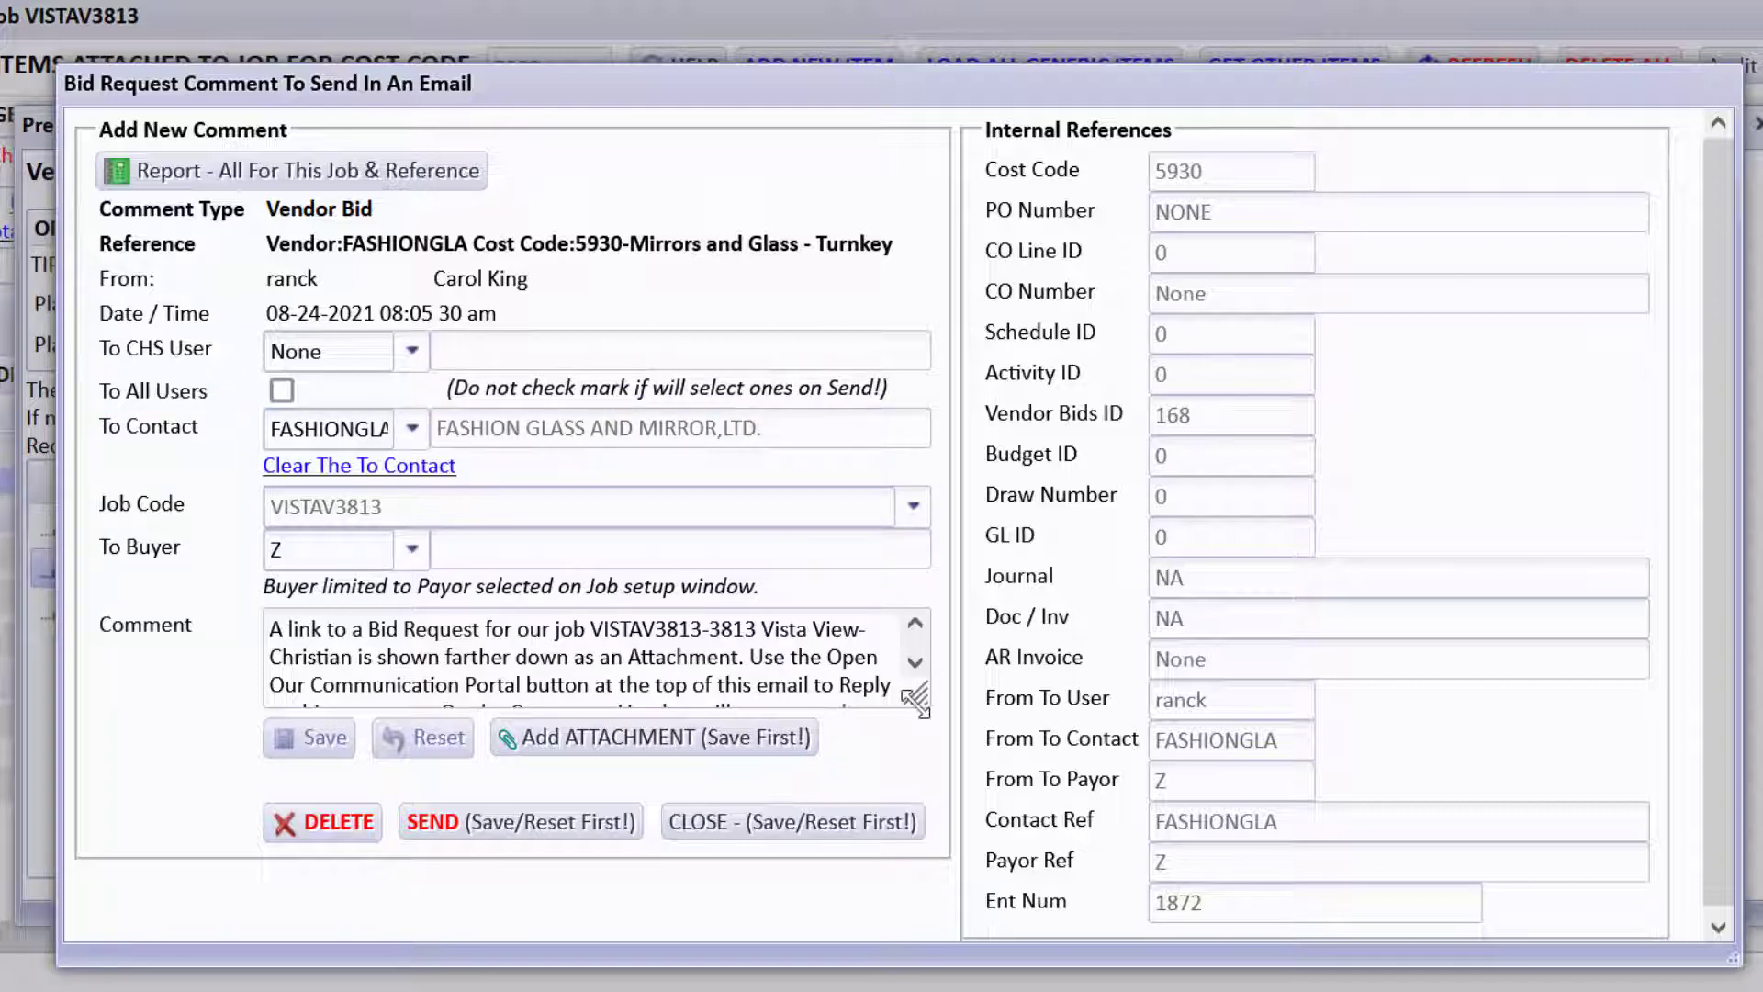
Enlarge the comment box, preview the vendor email without sending, and close the comment.
left_click_drag(915, 700, 946, 835)
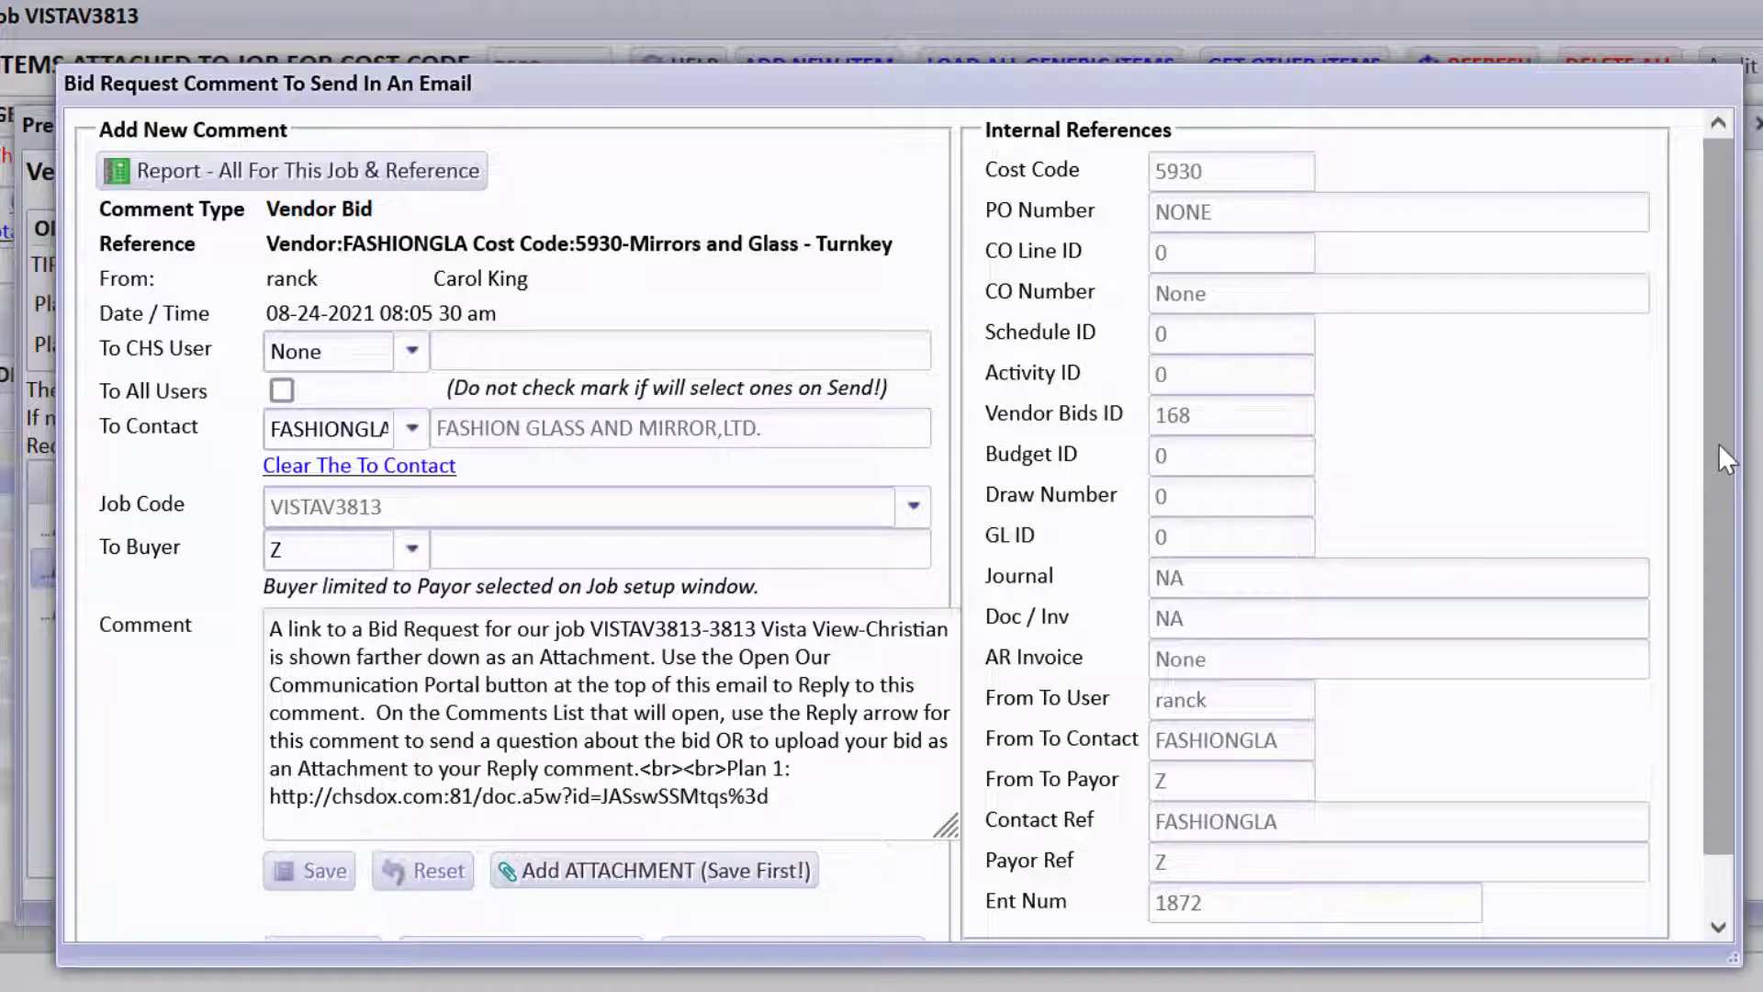
left_click_drag(1718, 443, 1726, 621)
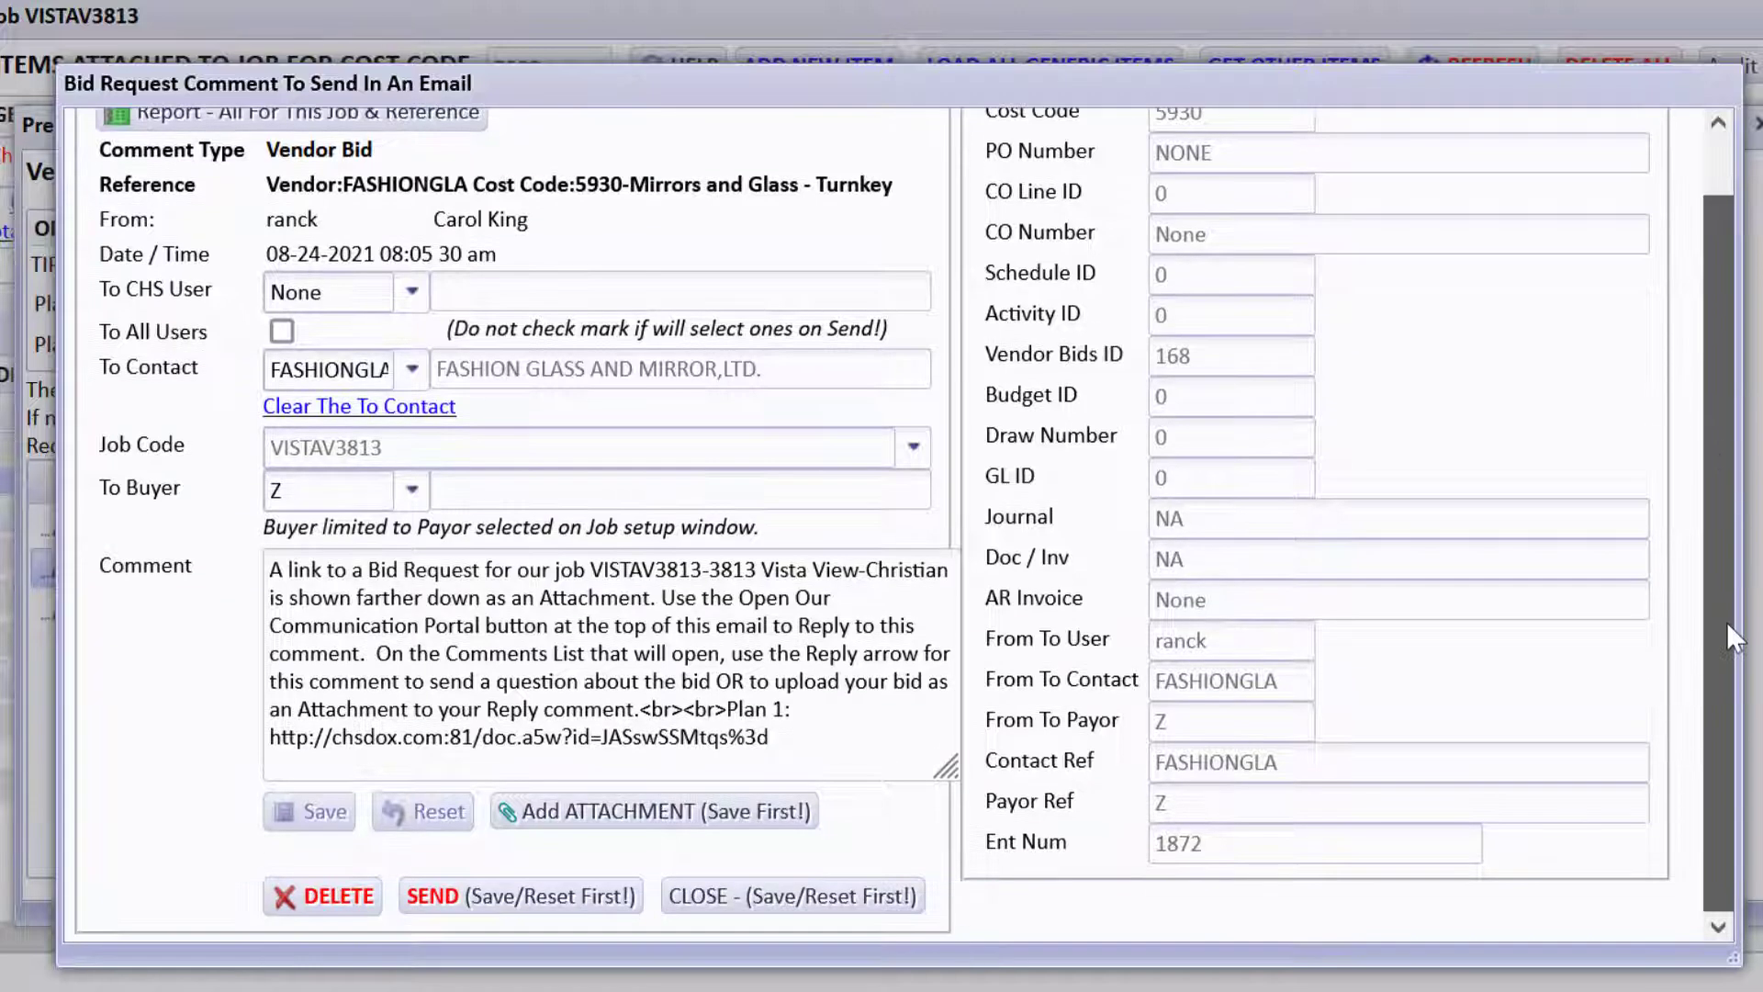
left_click(548, 899)
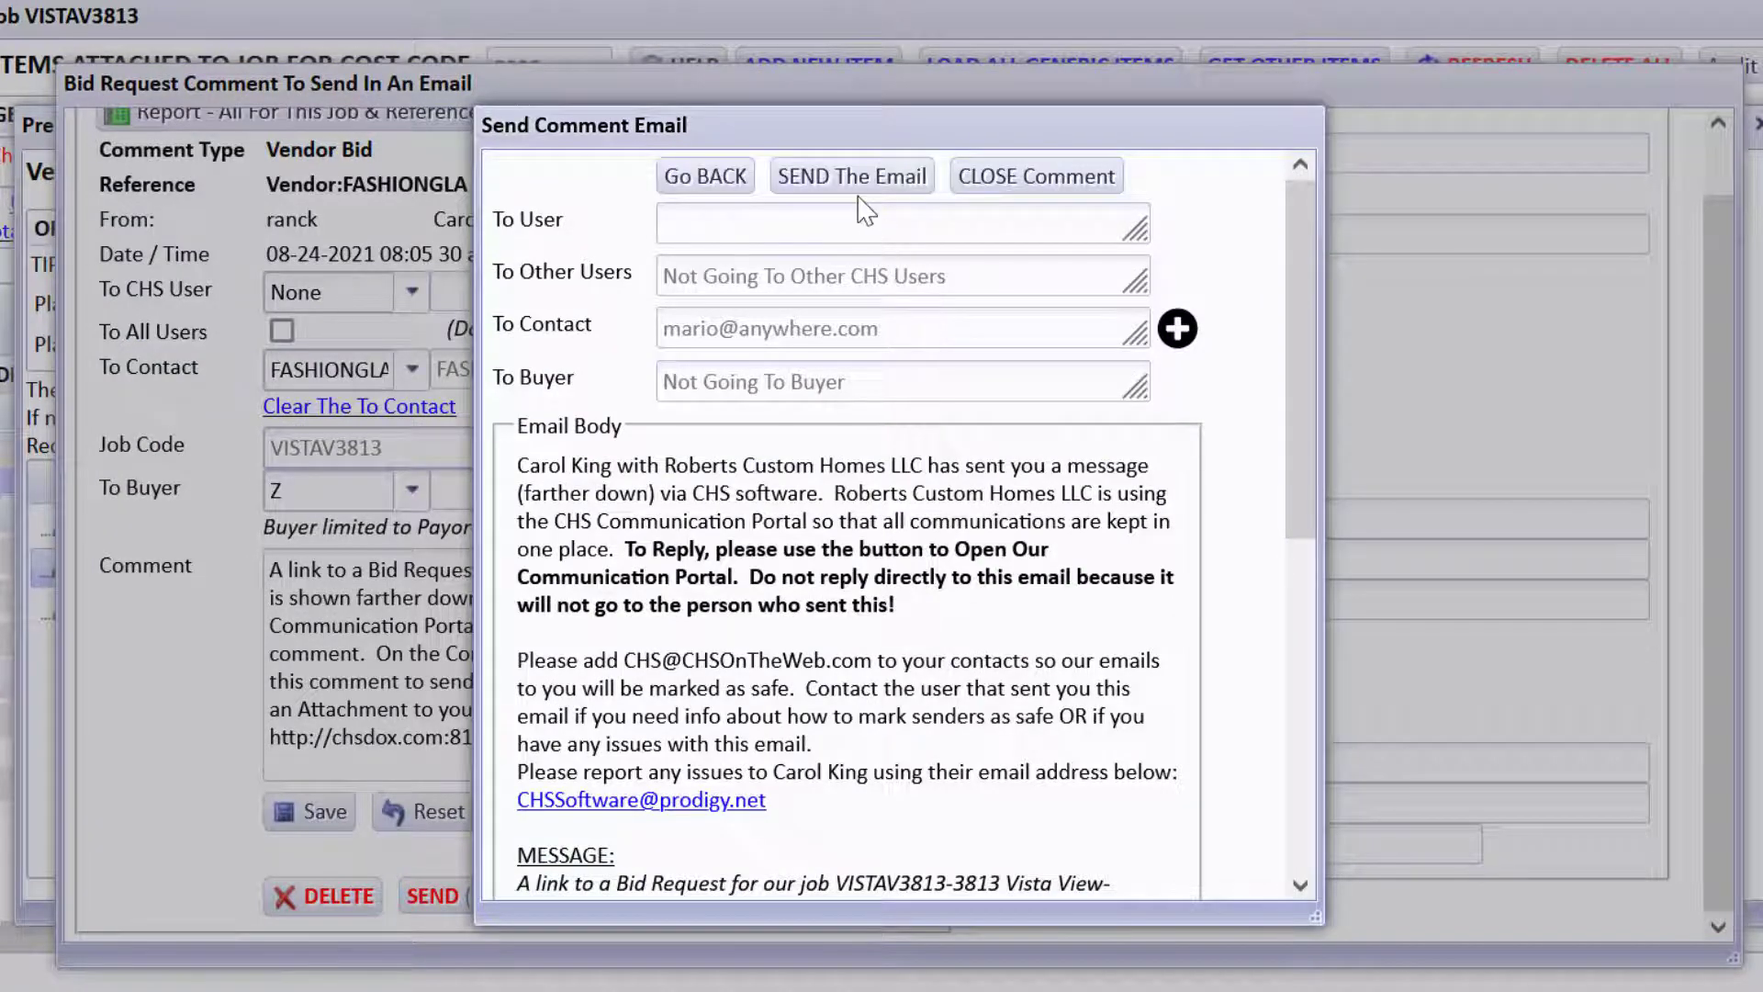
left_click_drag(1299, 418, 1298, 716)
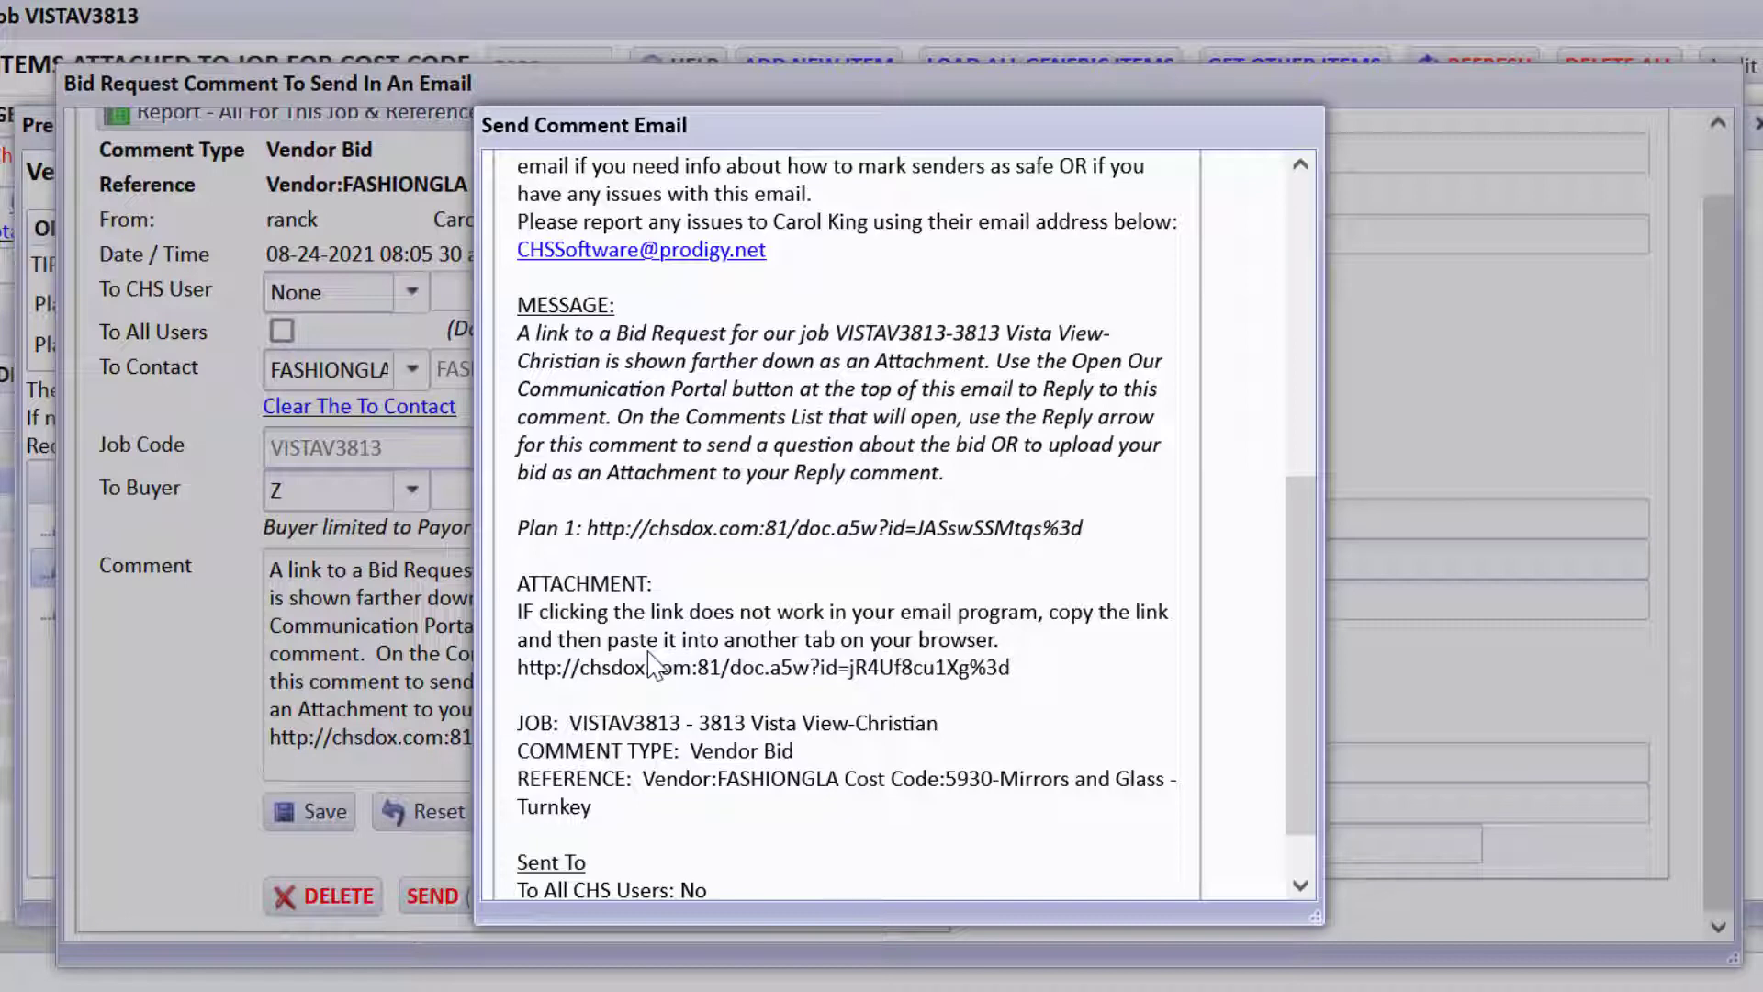
left_click_drag(1293, 513, 1286, 416)
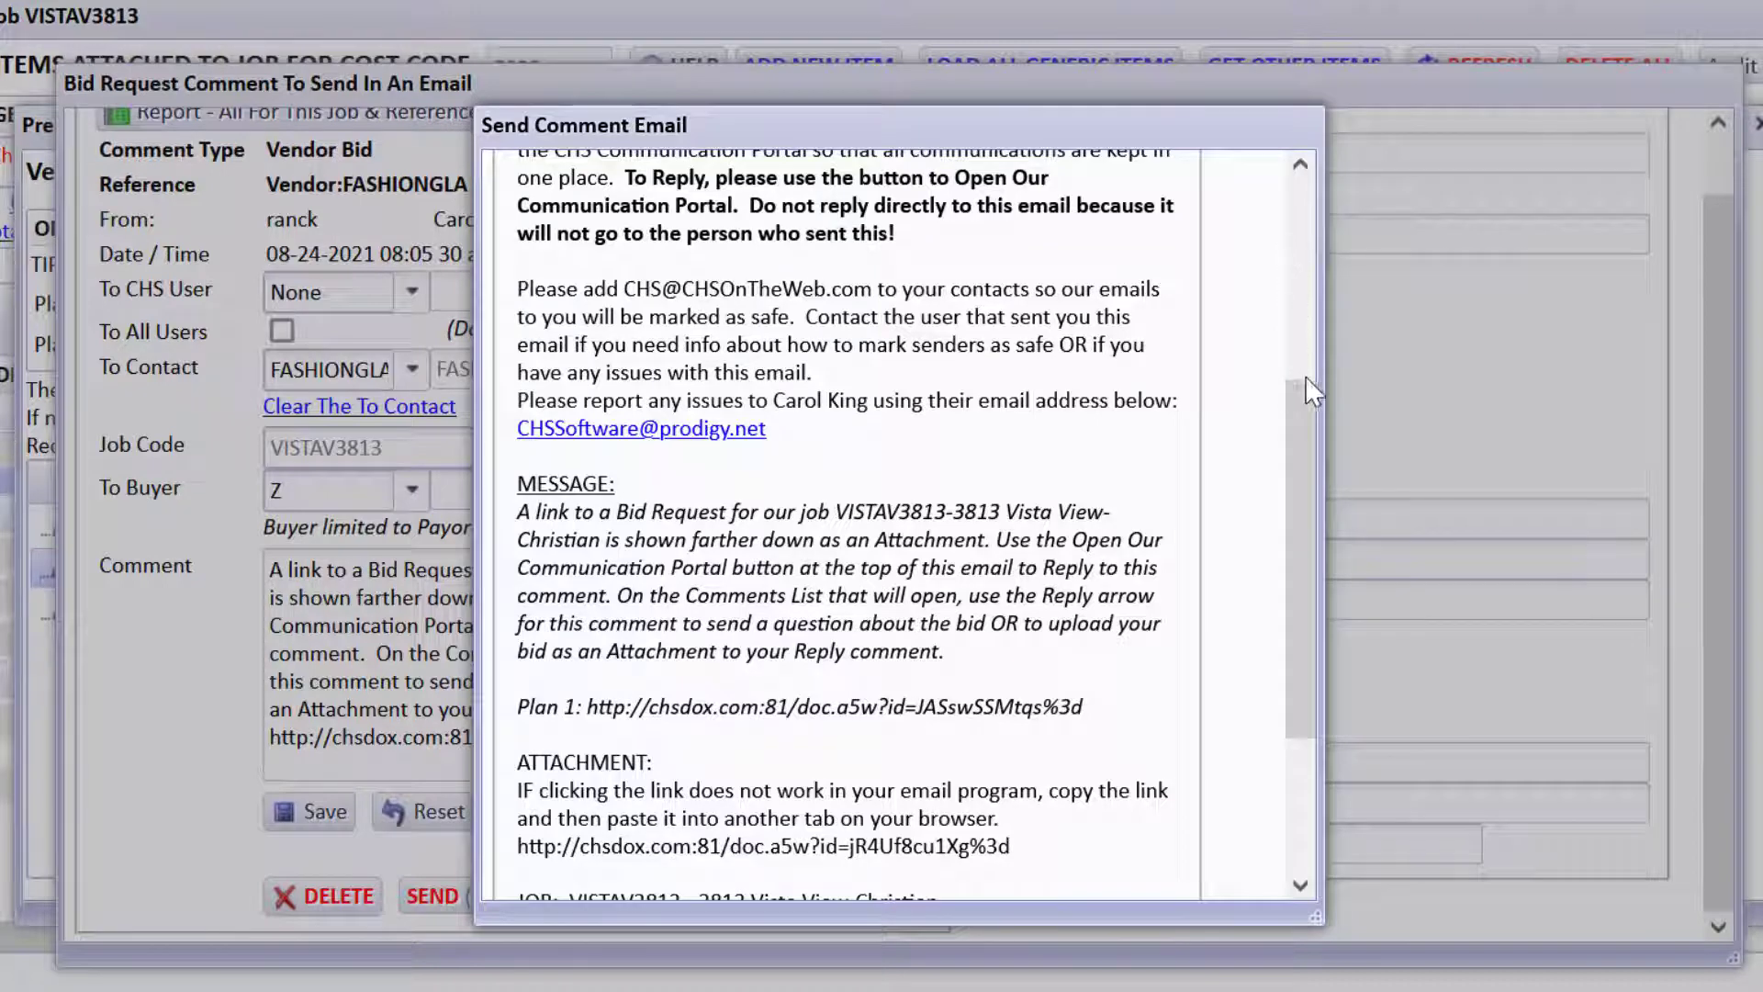
left_click_drag(1306, 378, 1271, 224)
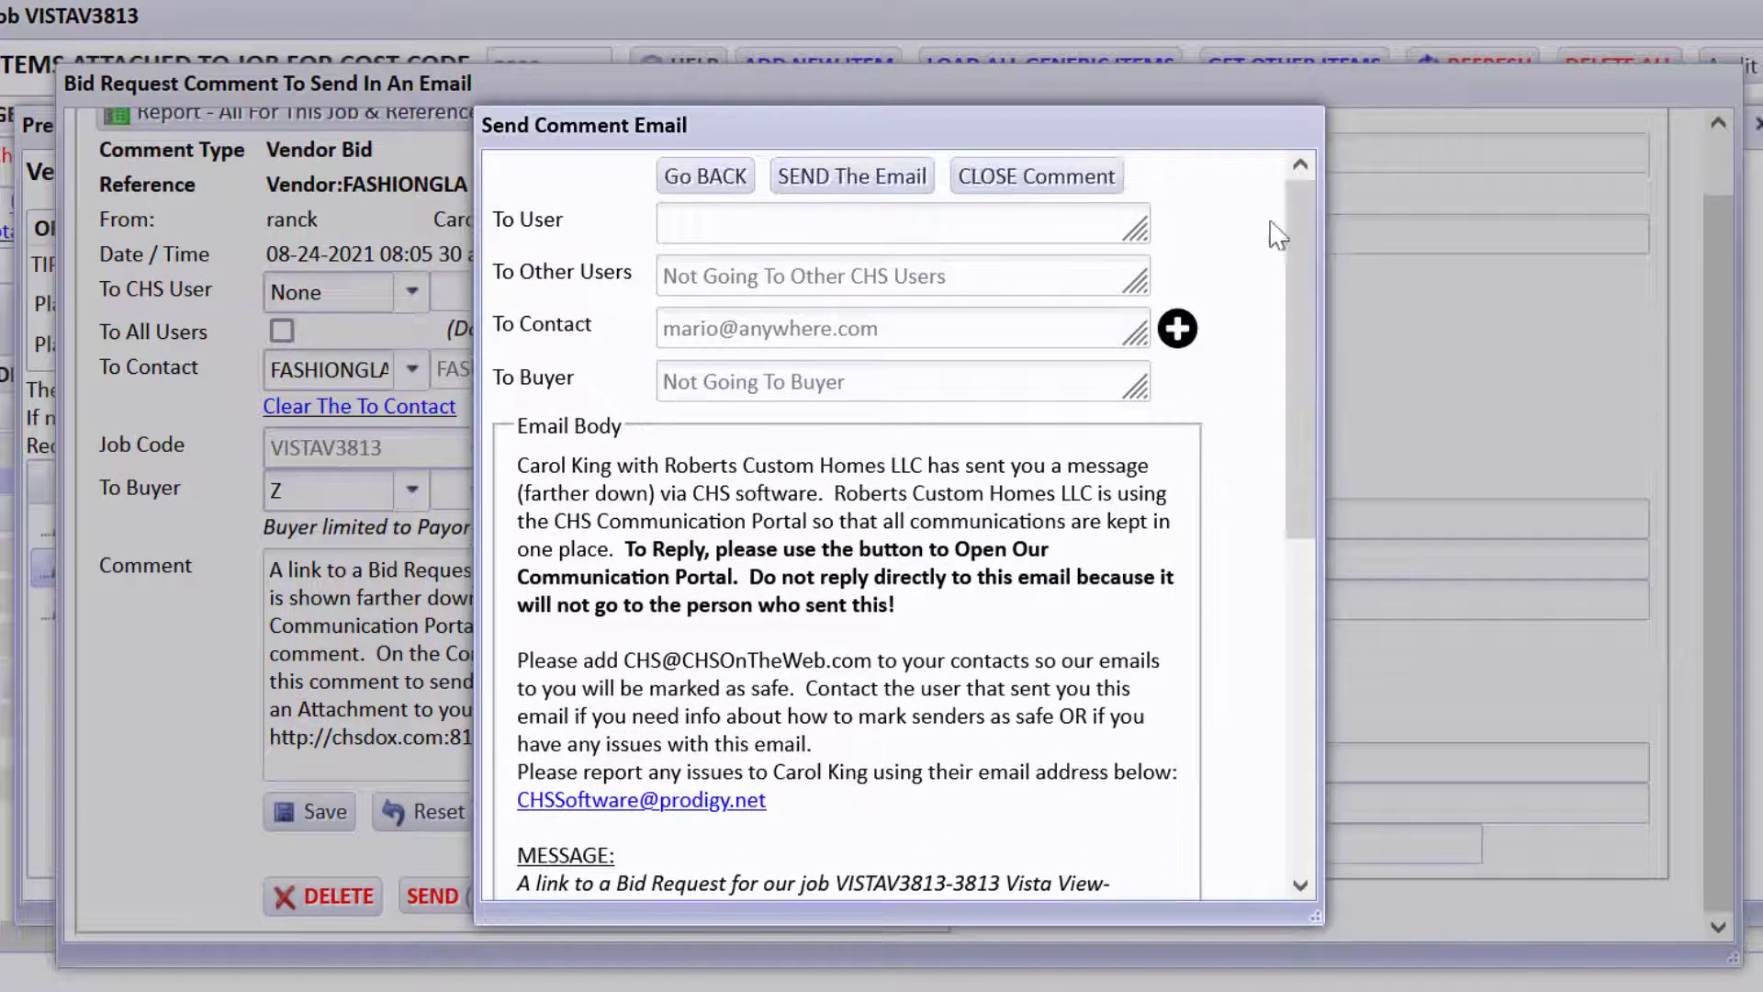
left_click(703, 182)
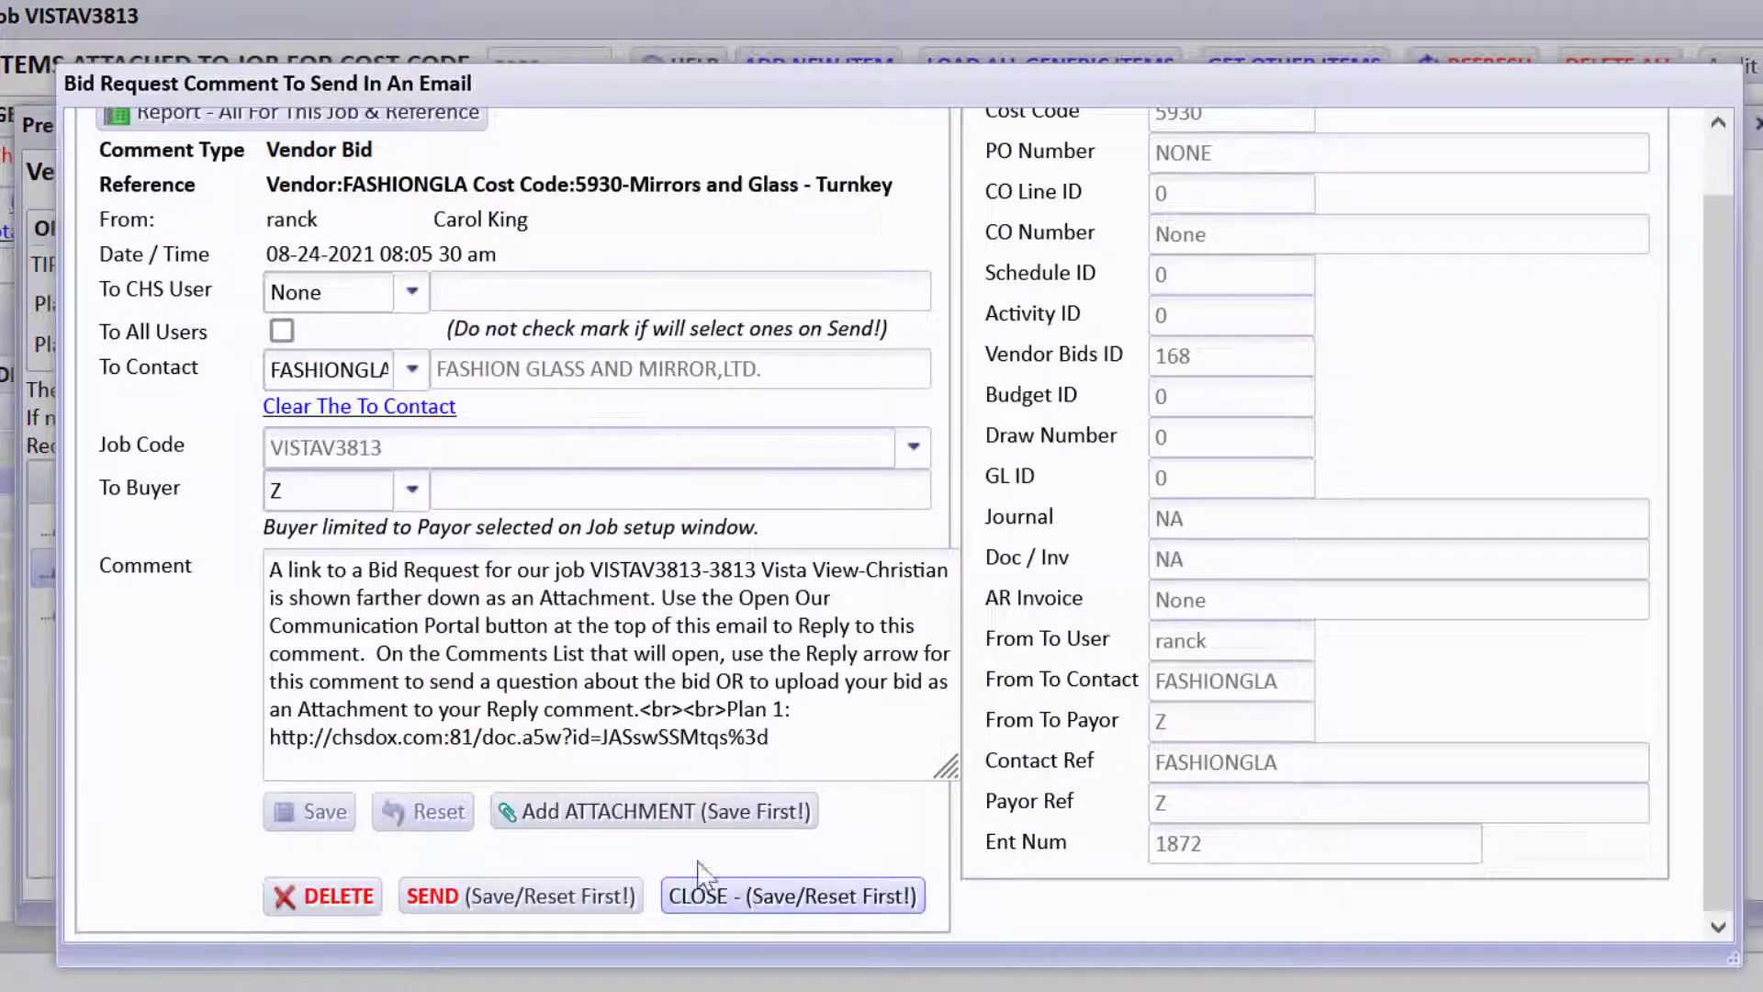
left_click(790, 893)
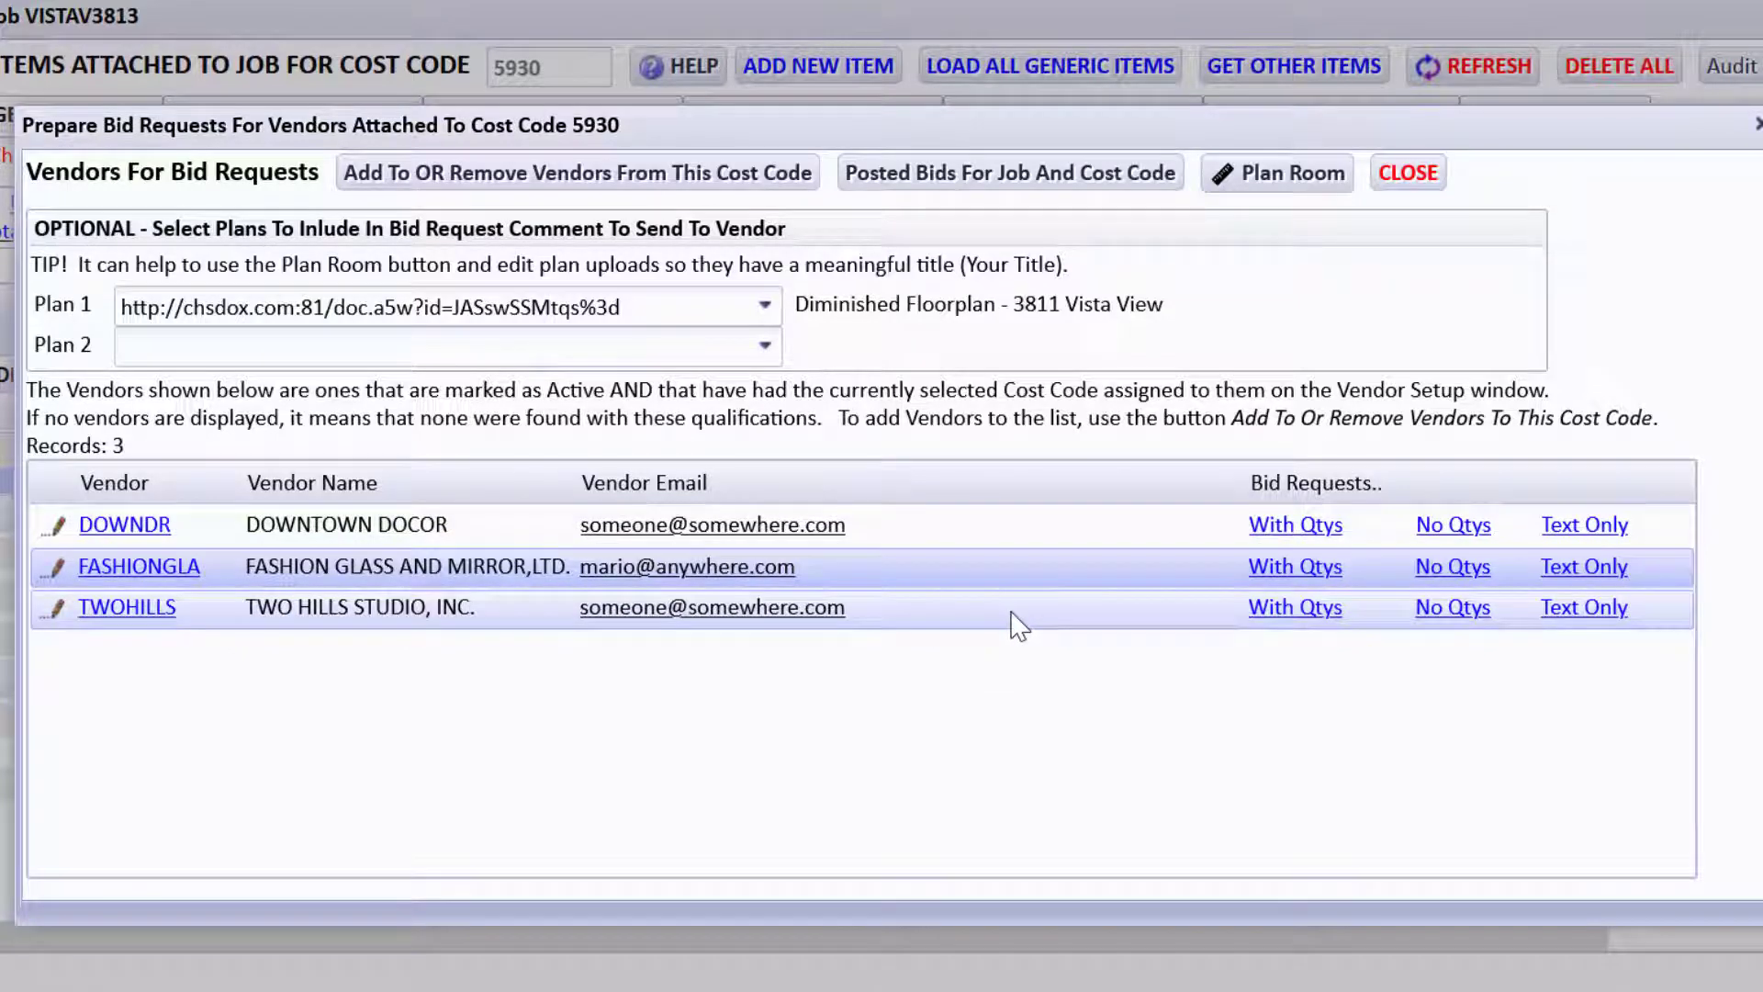
Close the Prepare Bid Requests window and the job items list.
left_click(1400, 180)
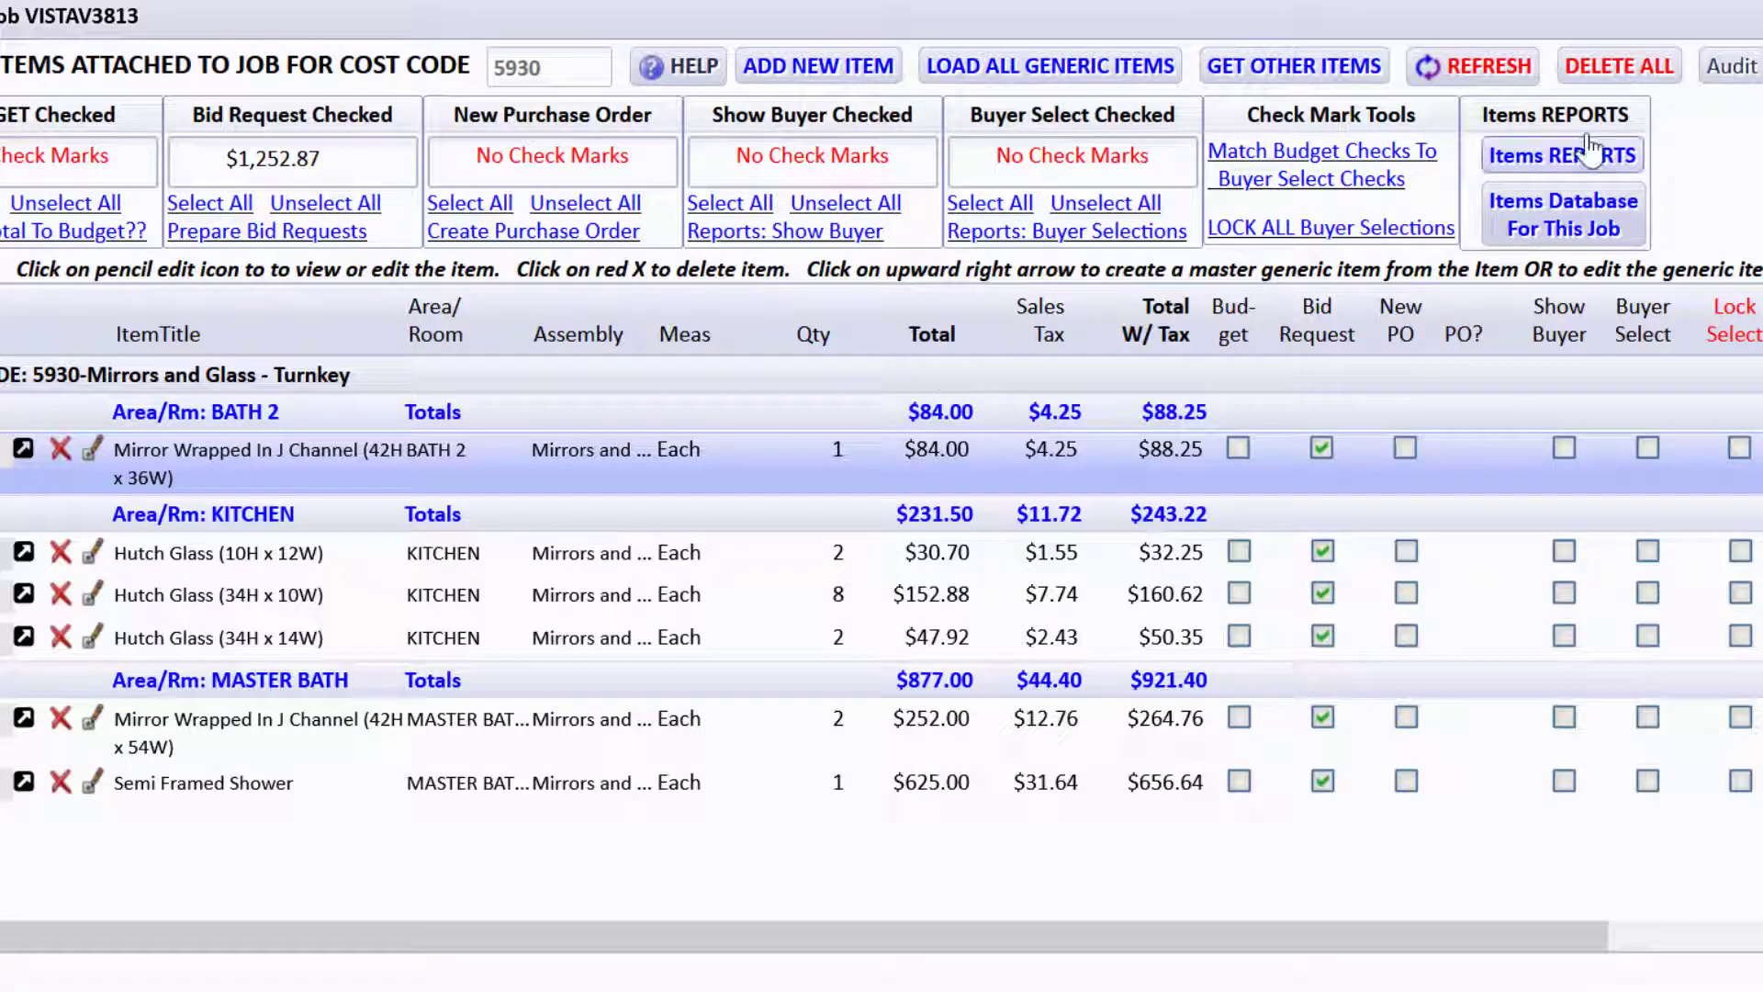
left_click(1749, 15)
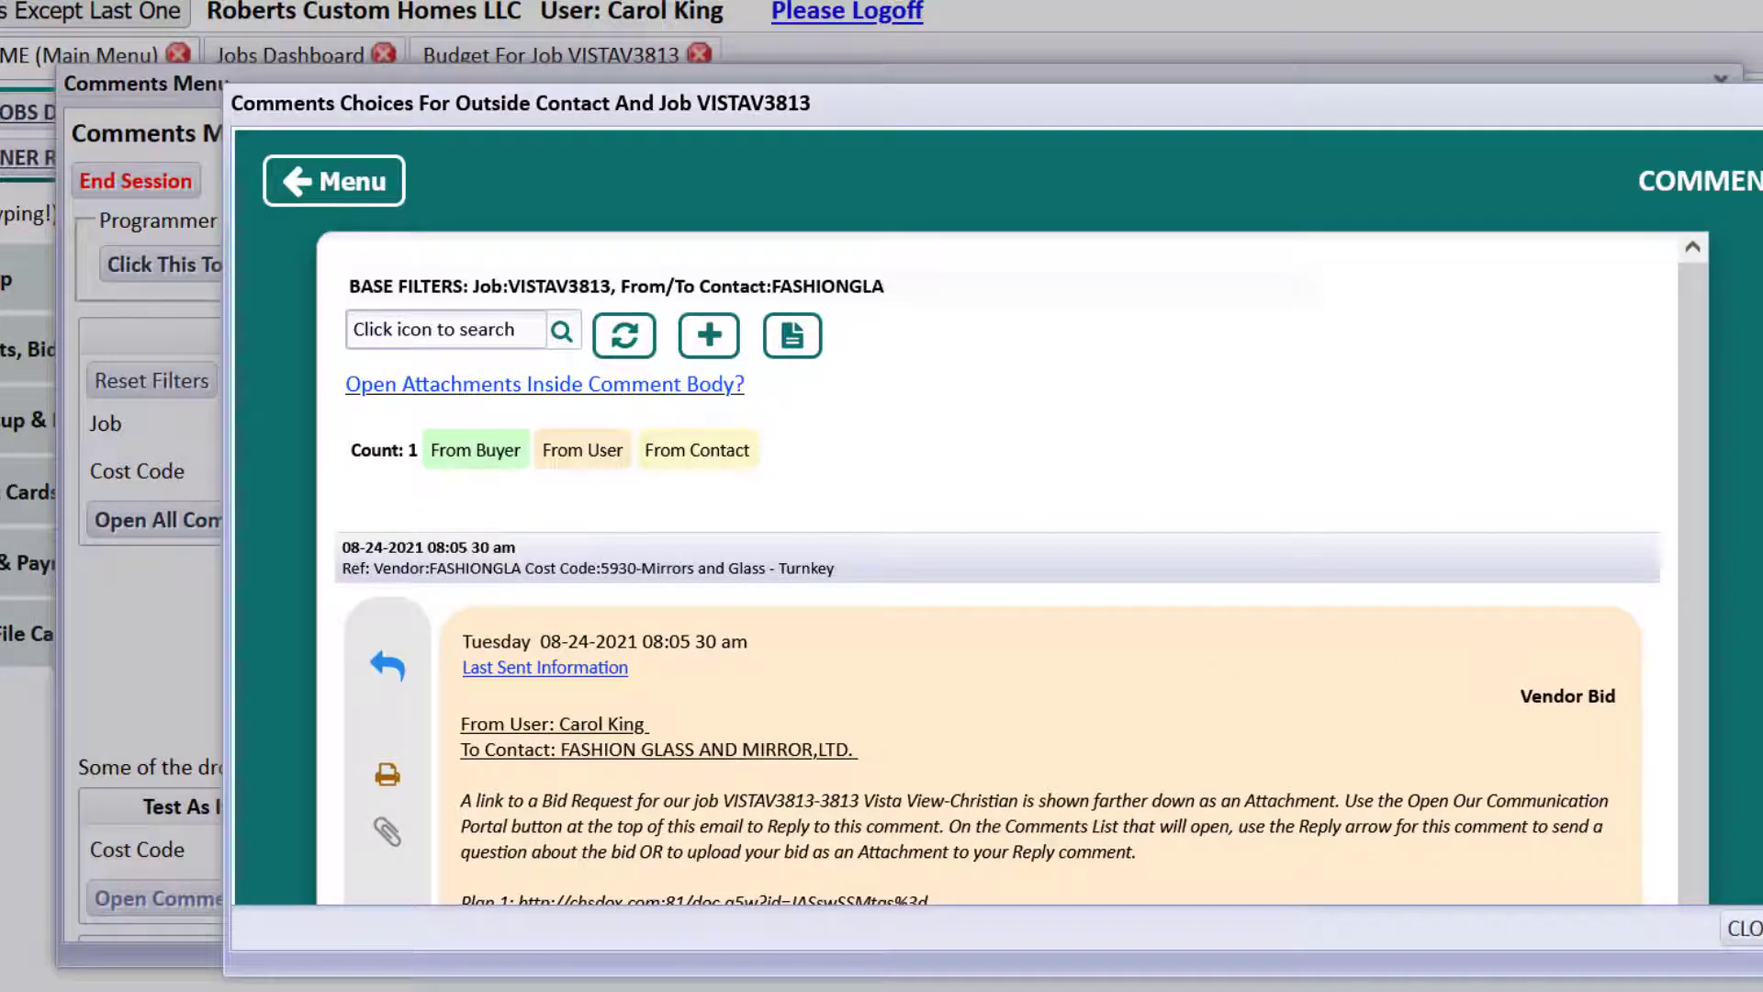
View the bid request attached to the FASHIONGLA Vendor Bid comment, then begin a reply.
scroll(1010, 564, "down", 3)
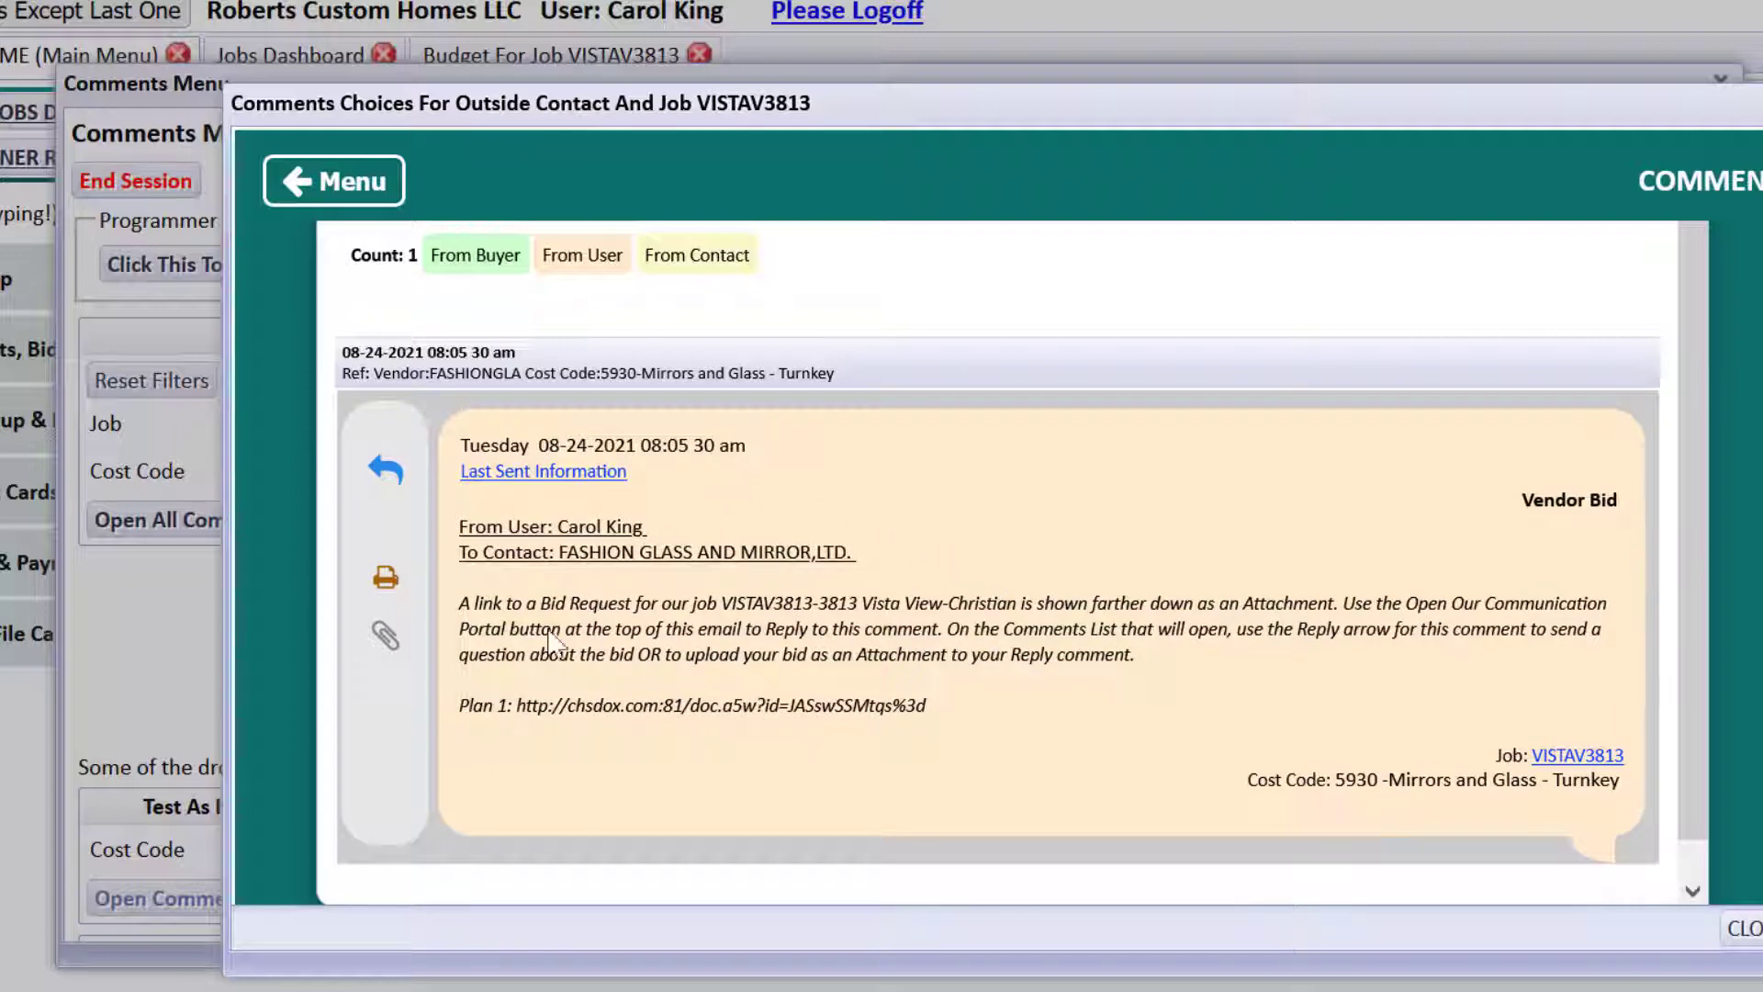
left_click(386, 643)
left_click(776, 487)
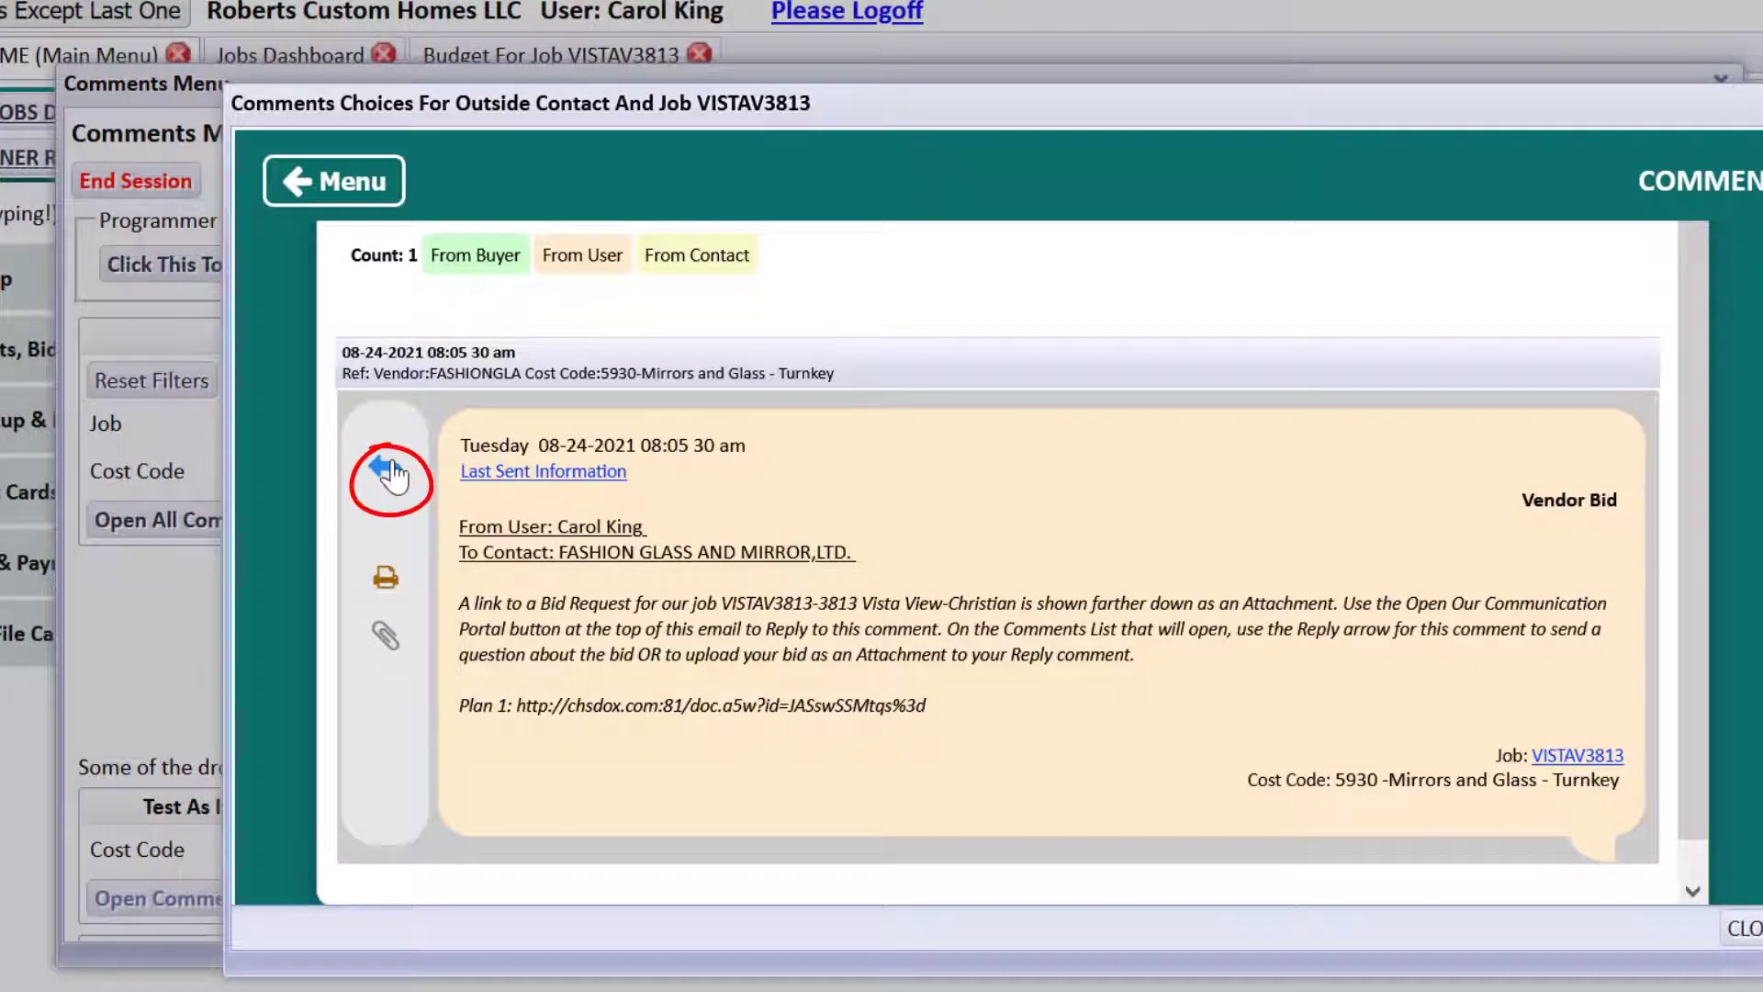
left_click(393, 475)
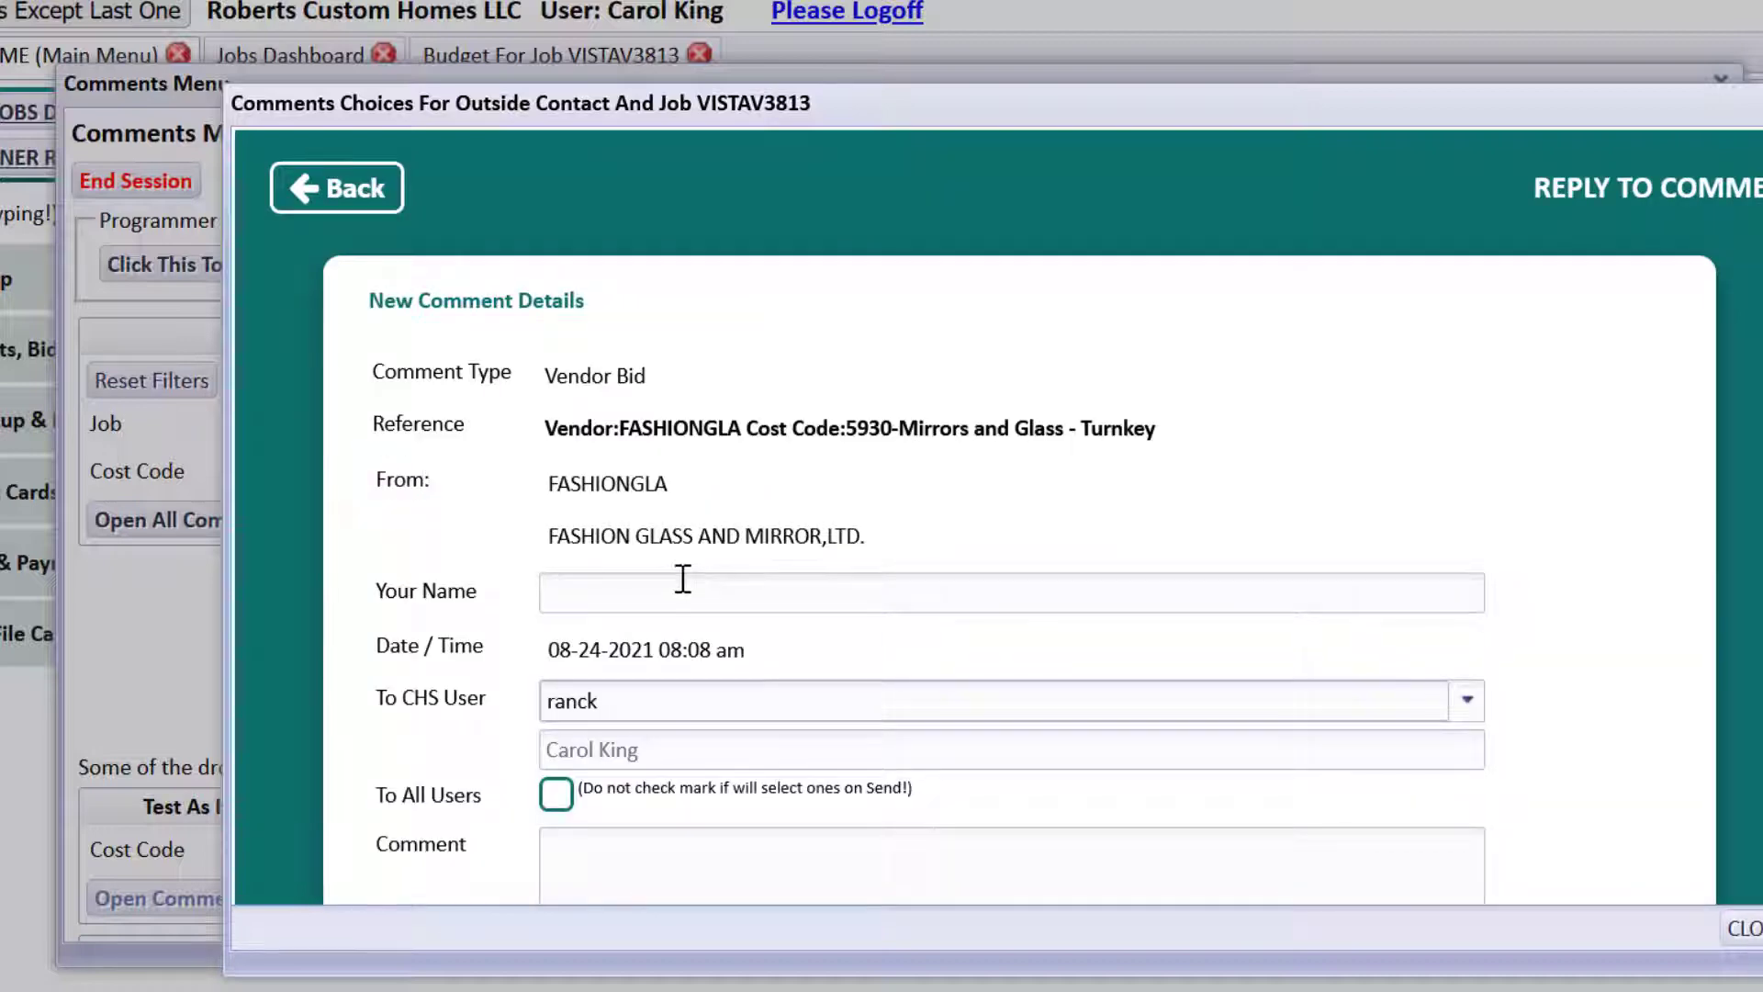
Enter the replier's name in the Your Name field of the reply form.
left_click(682, 579)
type("Bill")
key("Tab")
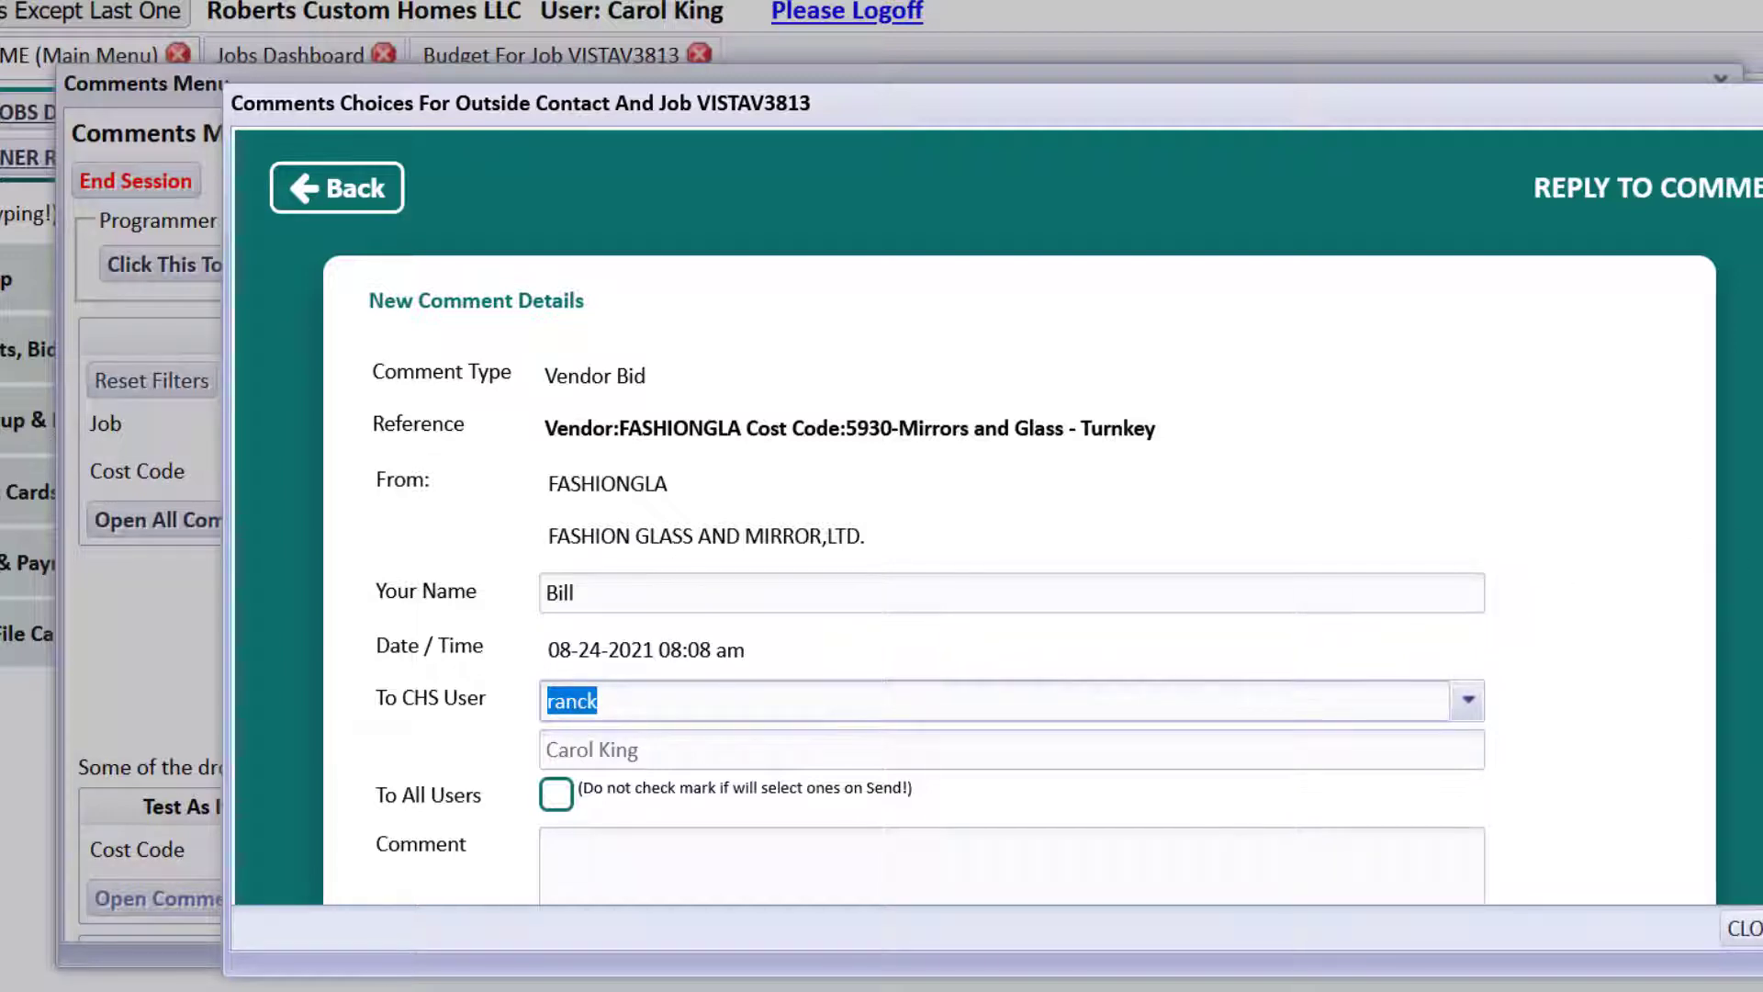
scroll(753, 349, "down", 2)
scroll(753, 349, "up", 2)
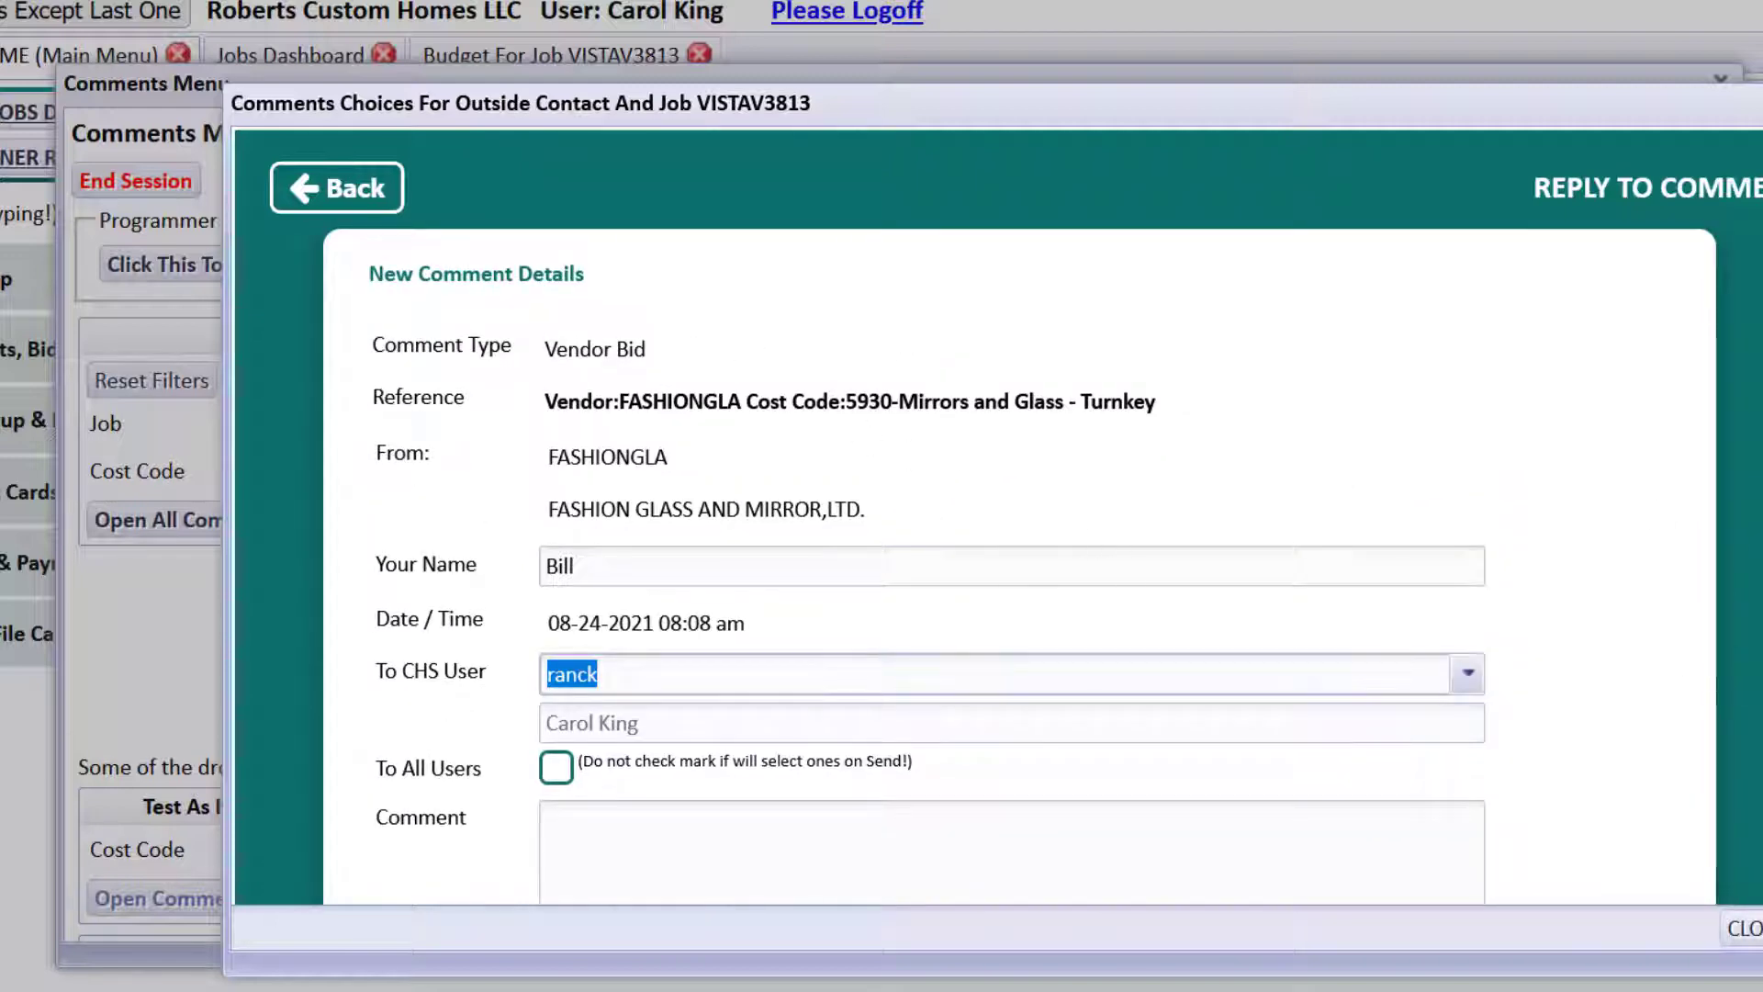
scroll(556, 588, "down", 2)
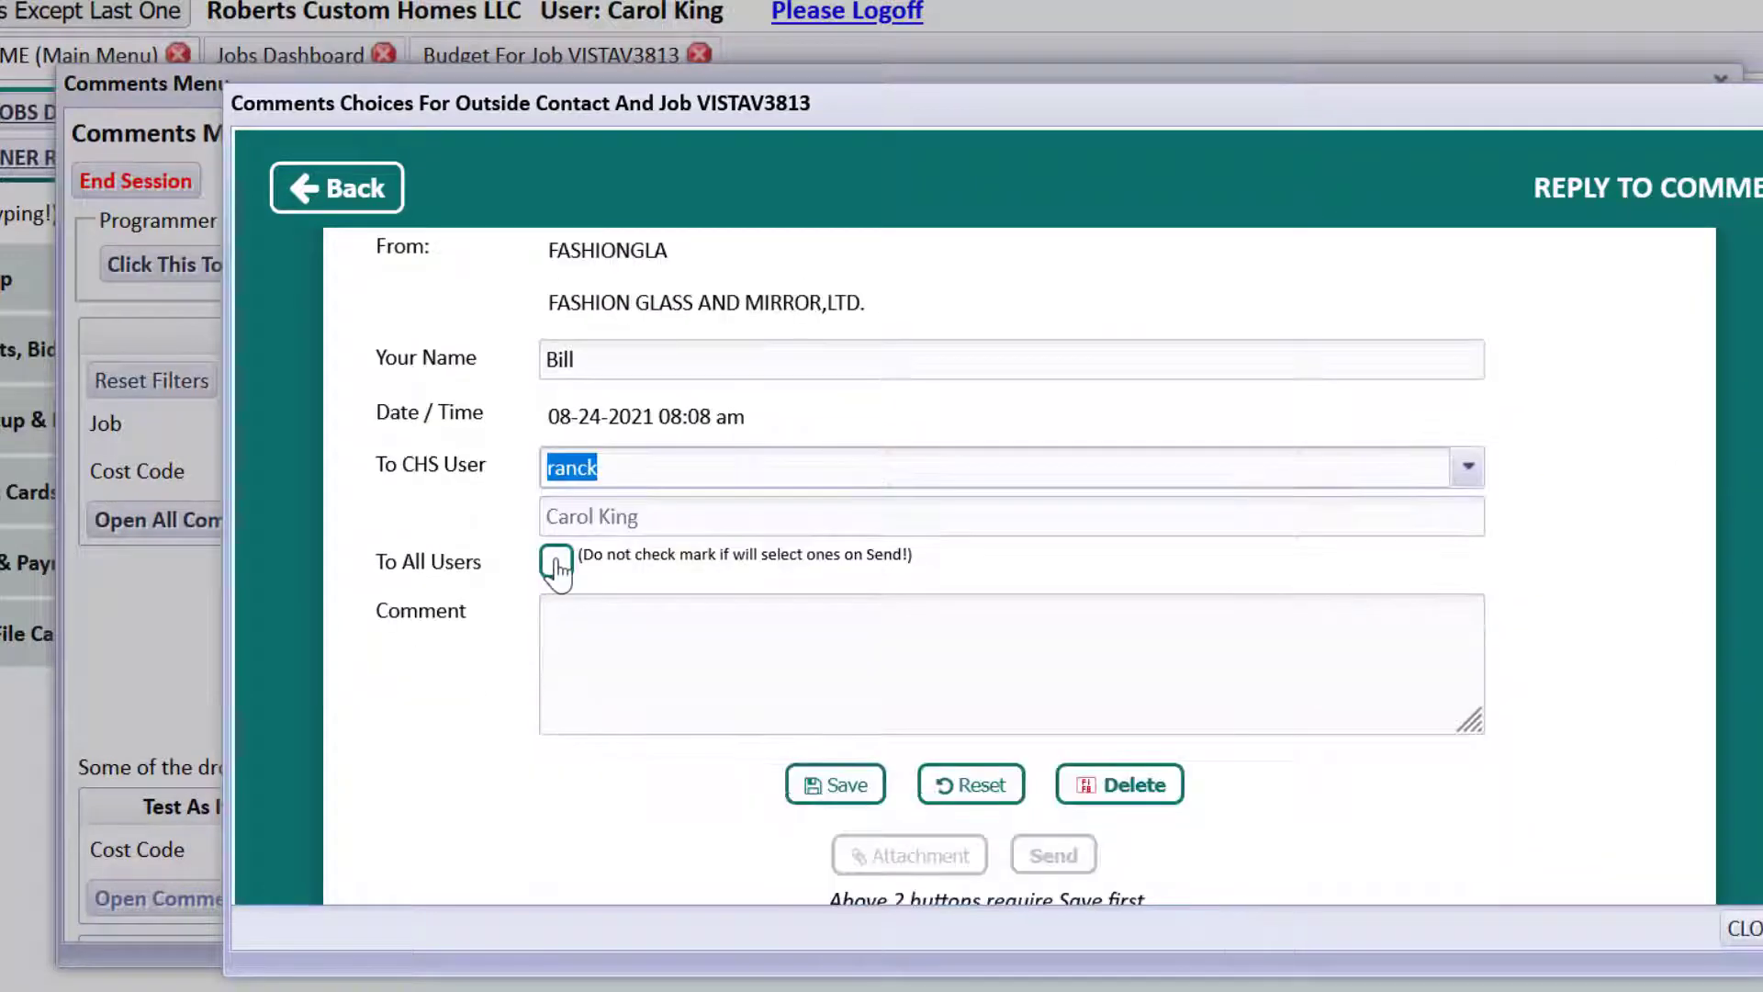
left_click(583, 622)
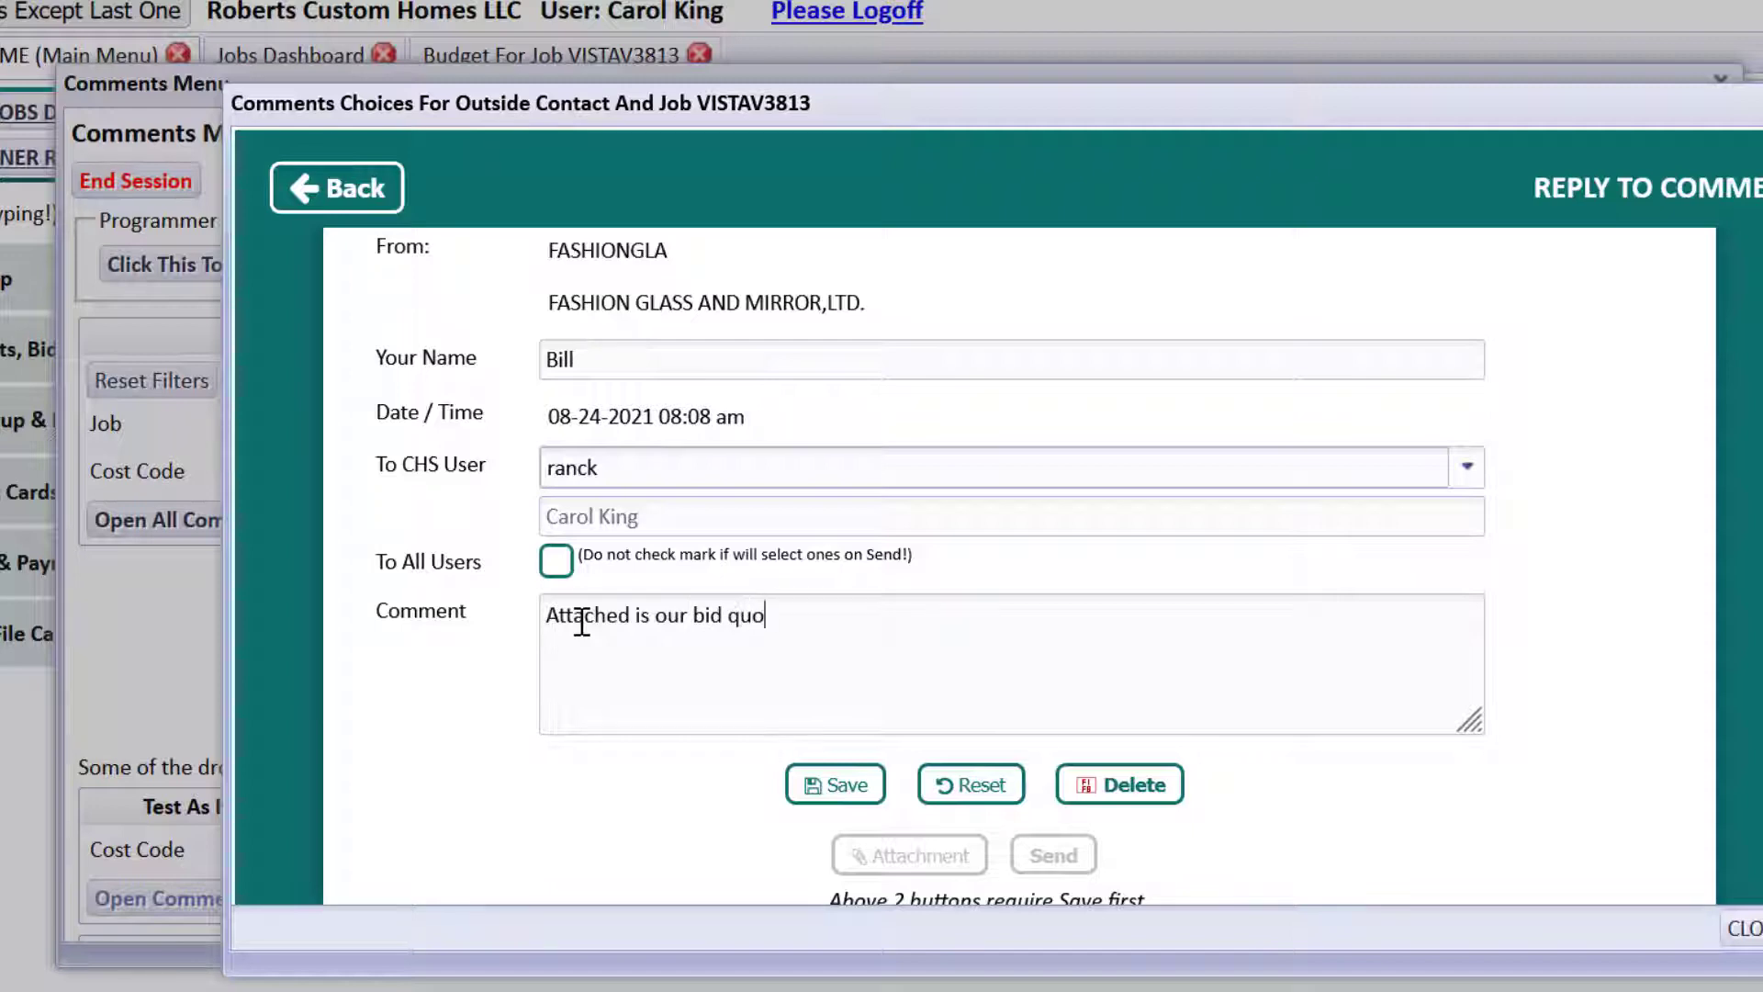
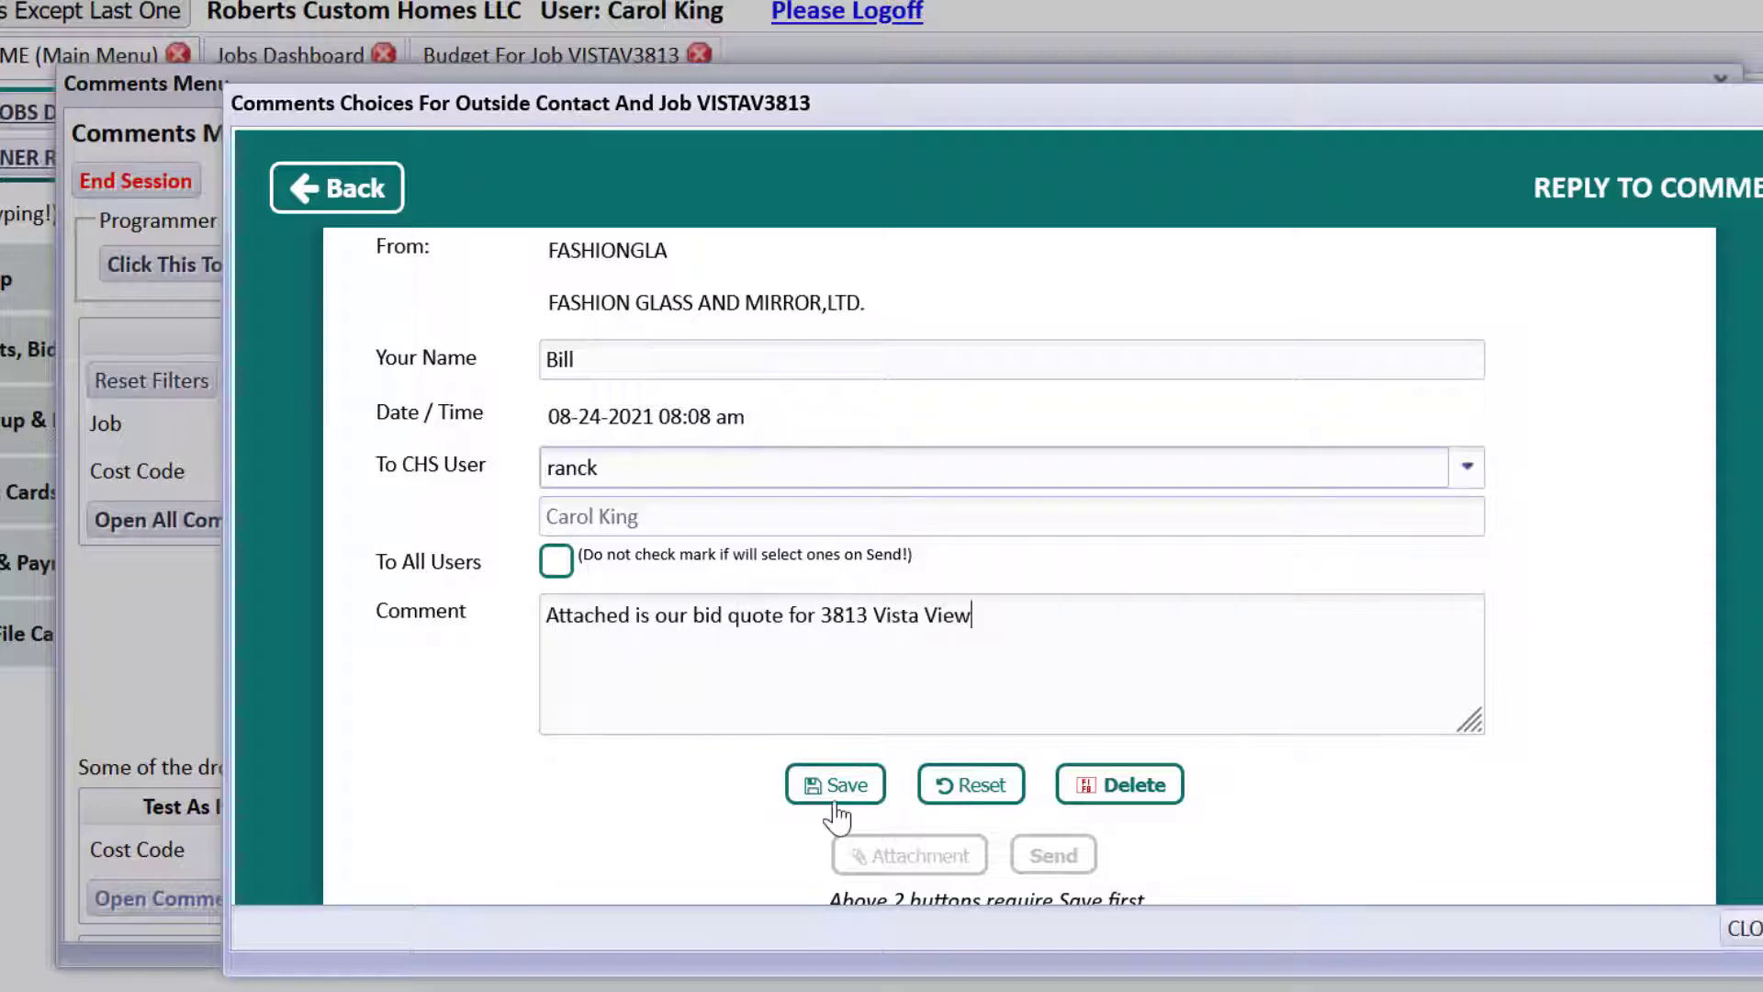
left_click(836, 790)
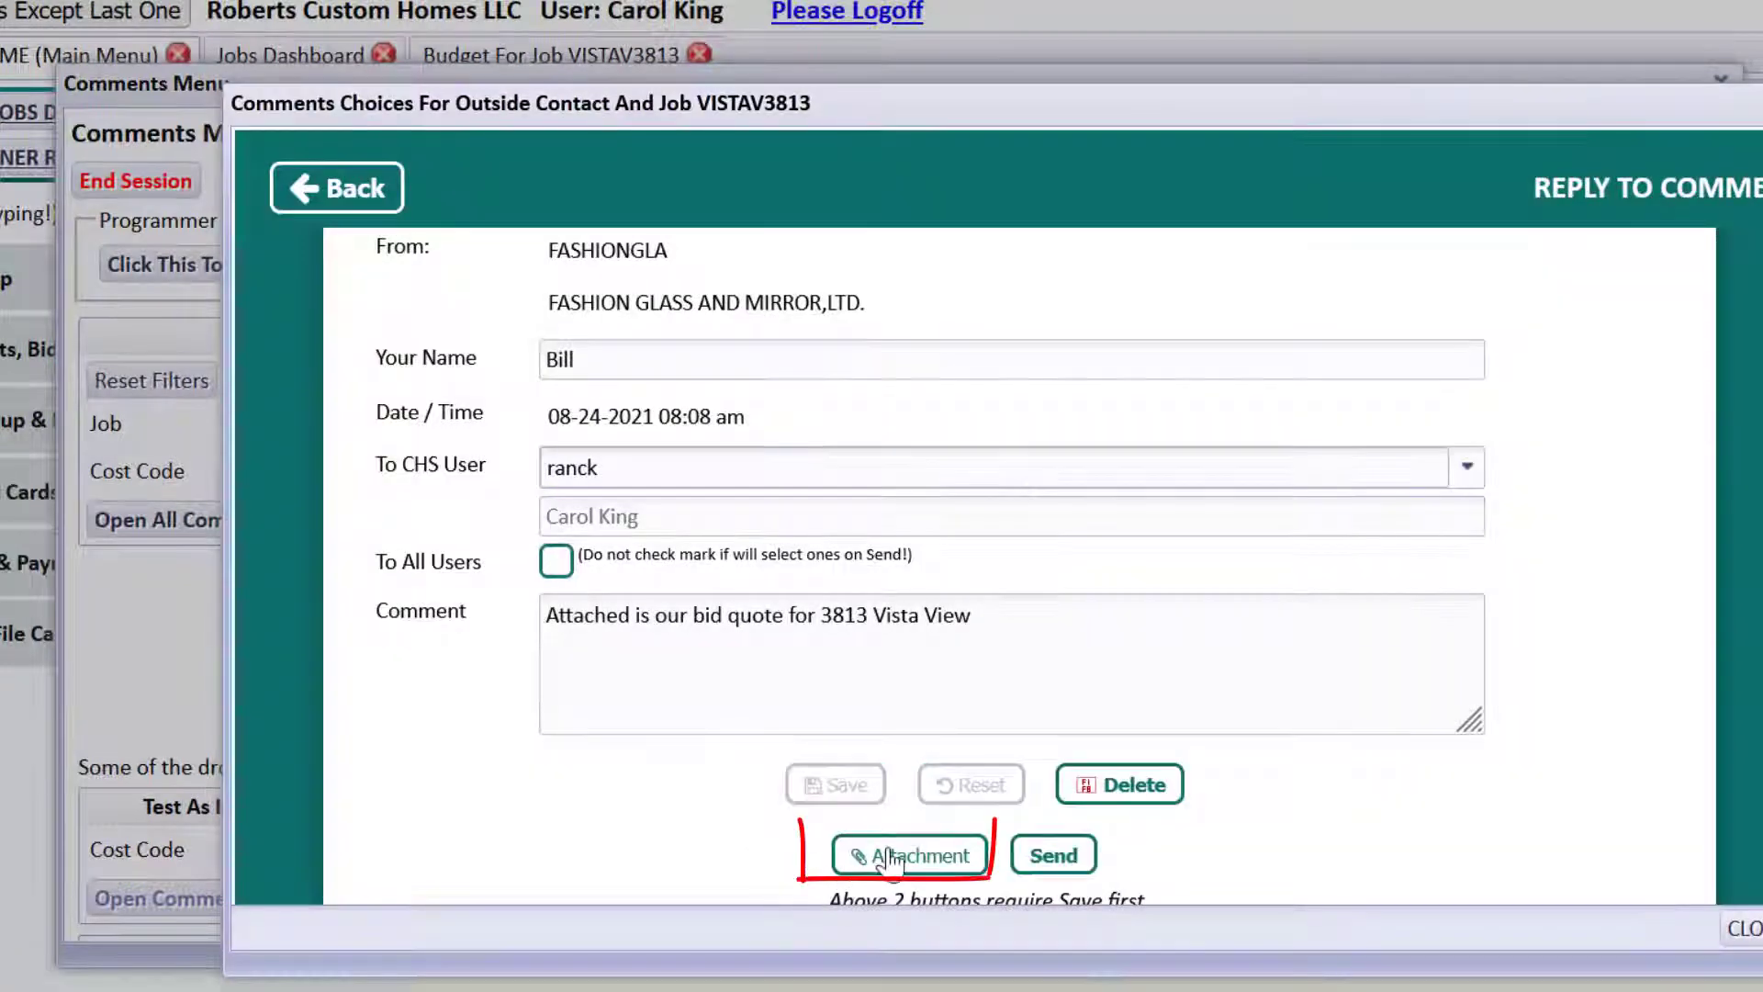
left_click(889, 857)
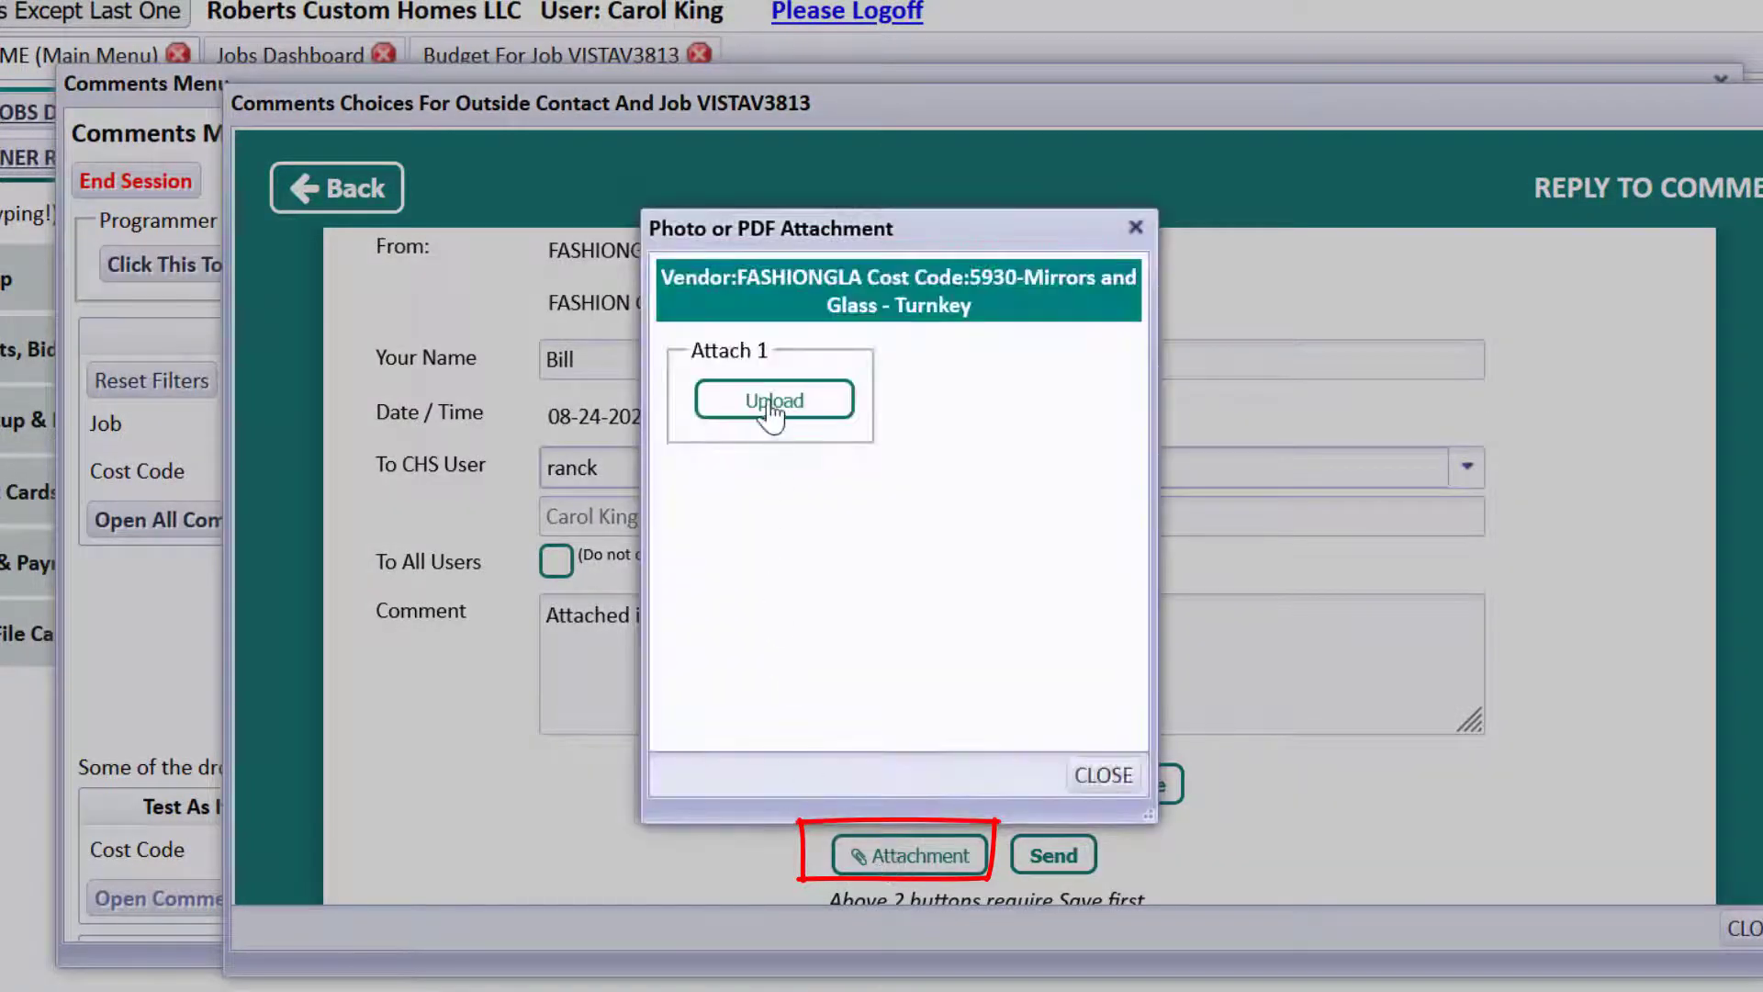
Upload FashionGlassBid.pdf from the computer through Upload and Tag New File.
left_click(771, 404)
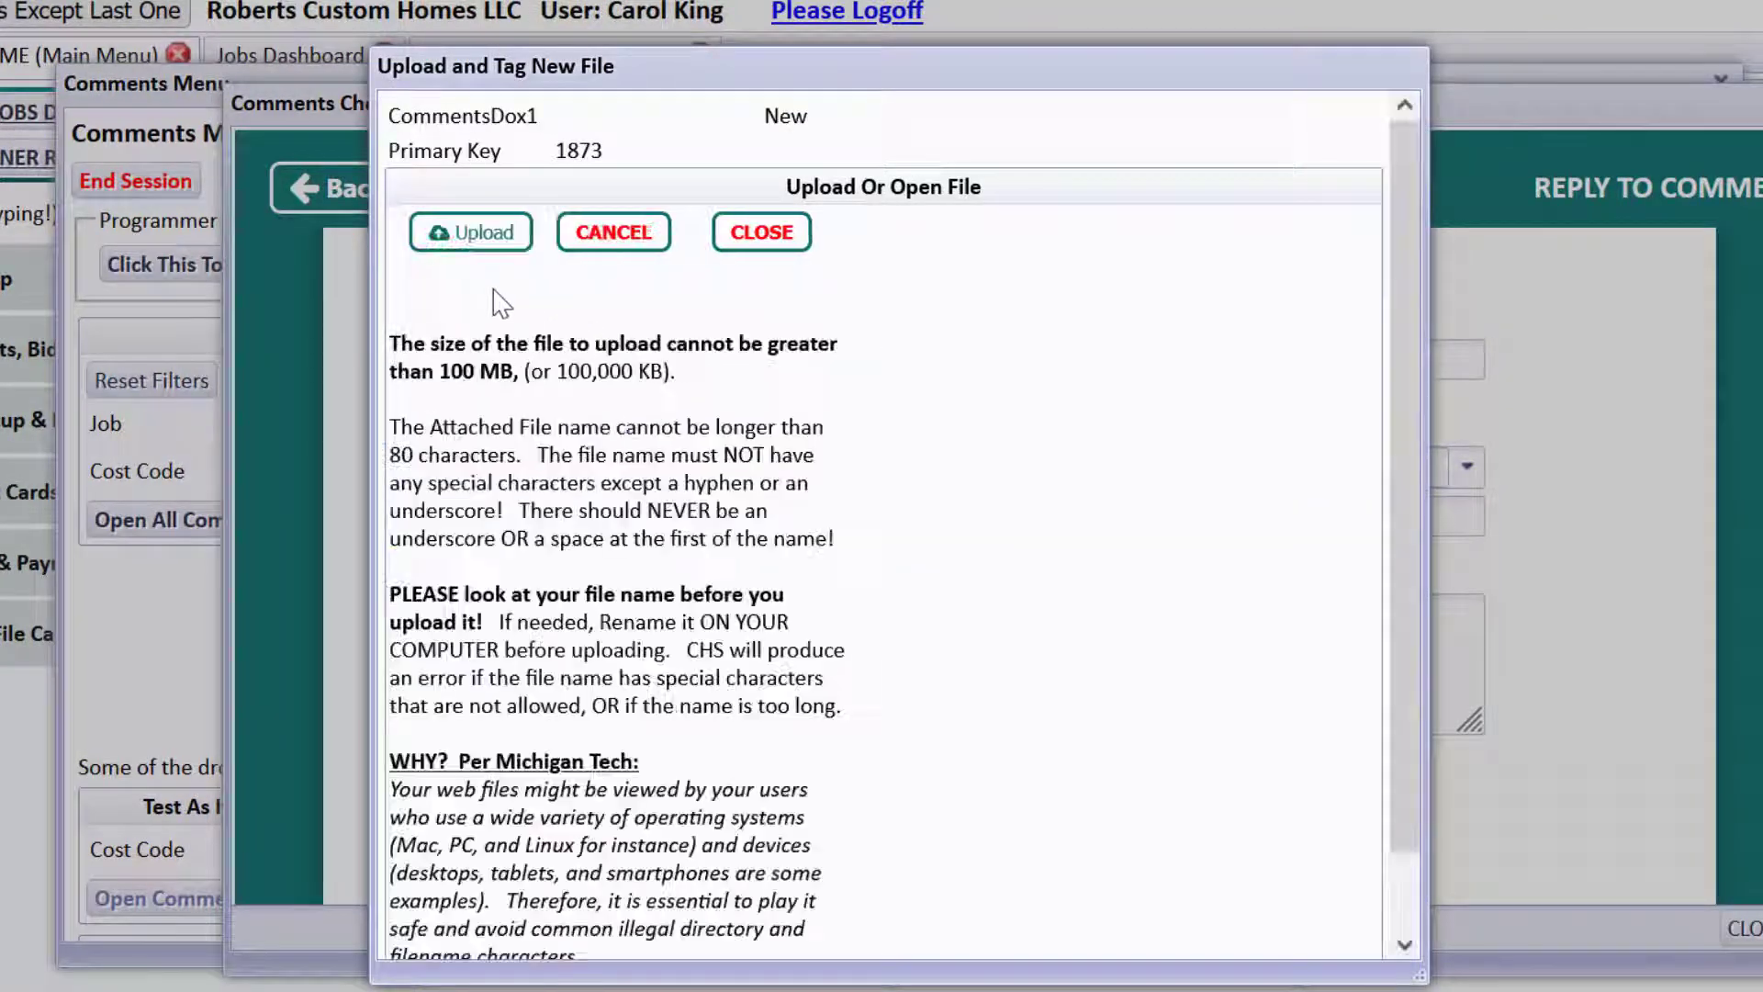
left_click(484, 248)
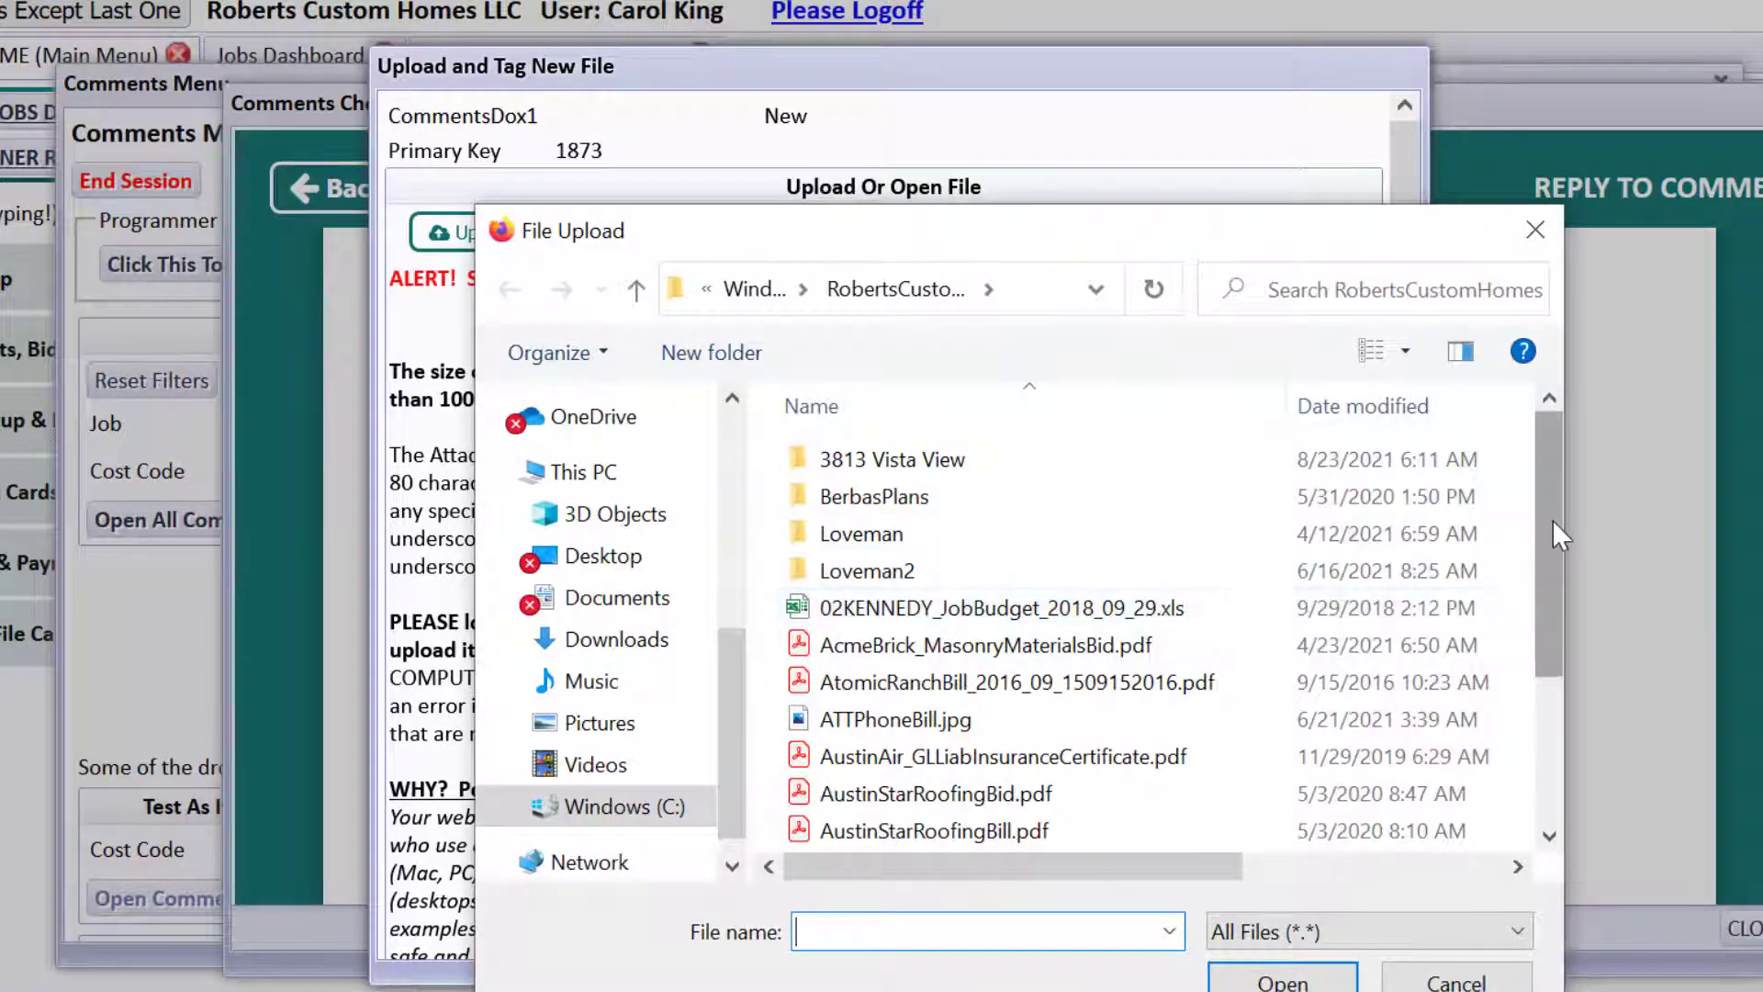
scroll(1553, 520, "down", 2)
double_click(1022, 759)
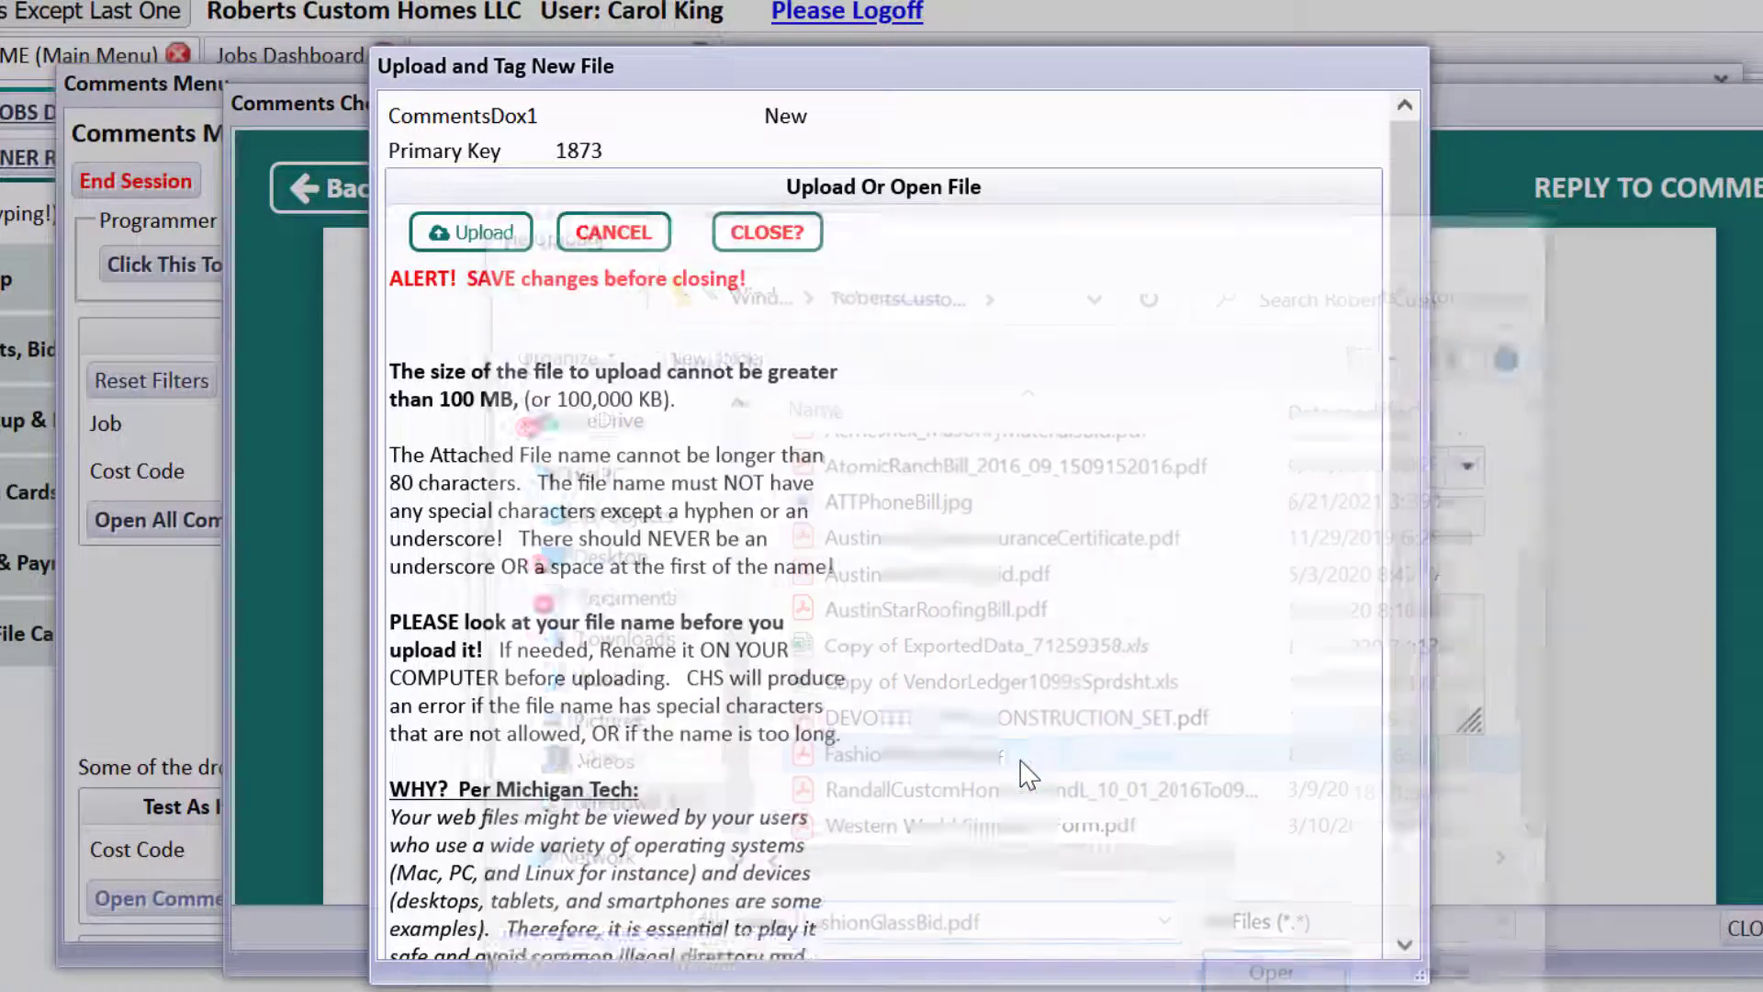
Close the upload and attachment windows and send the saved reply as an email.
left_click(813, 232)
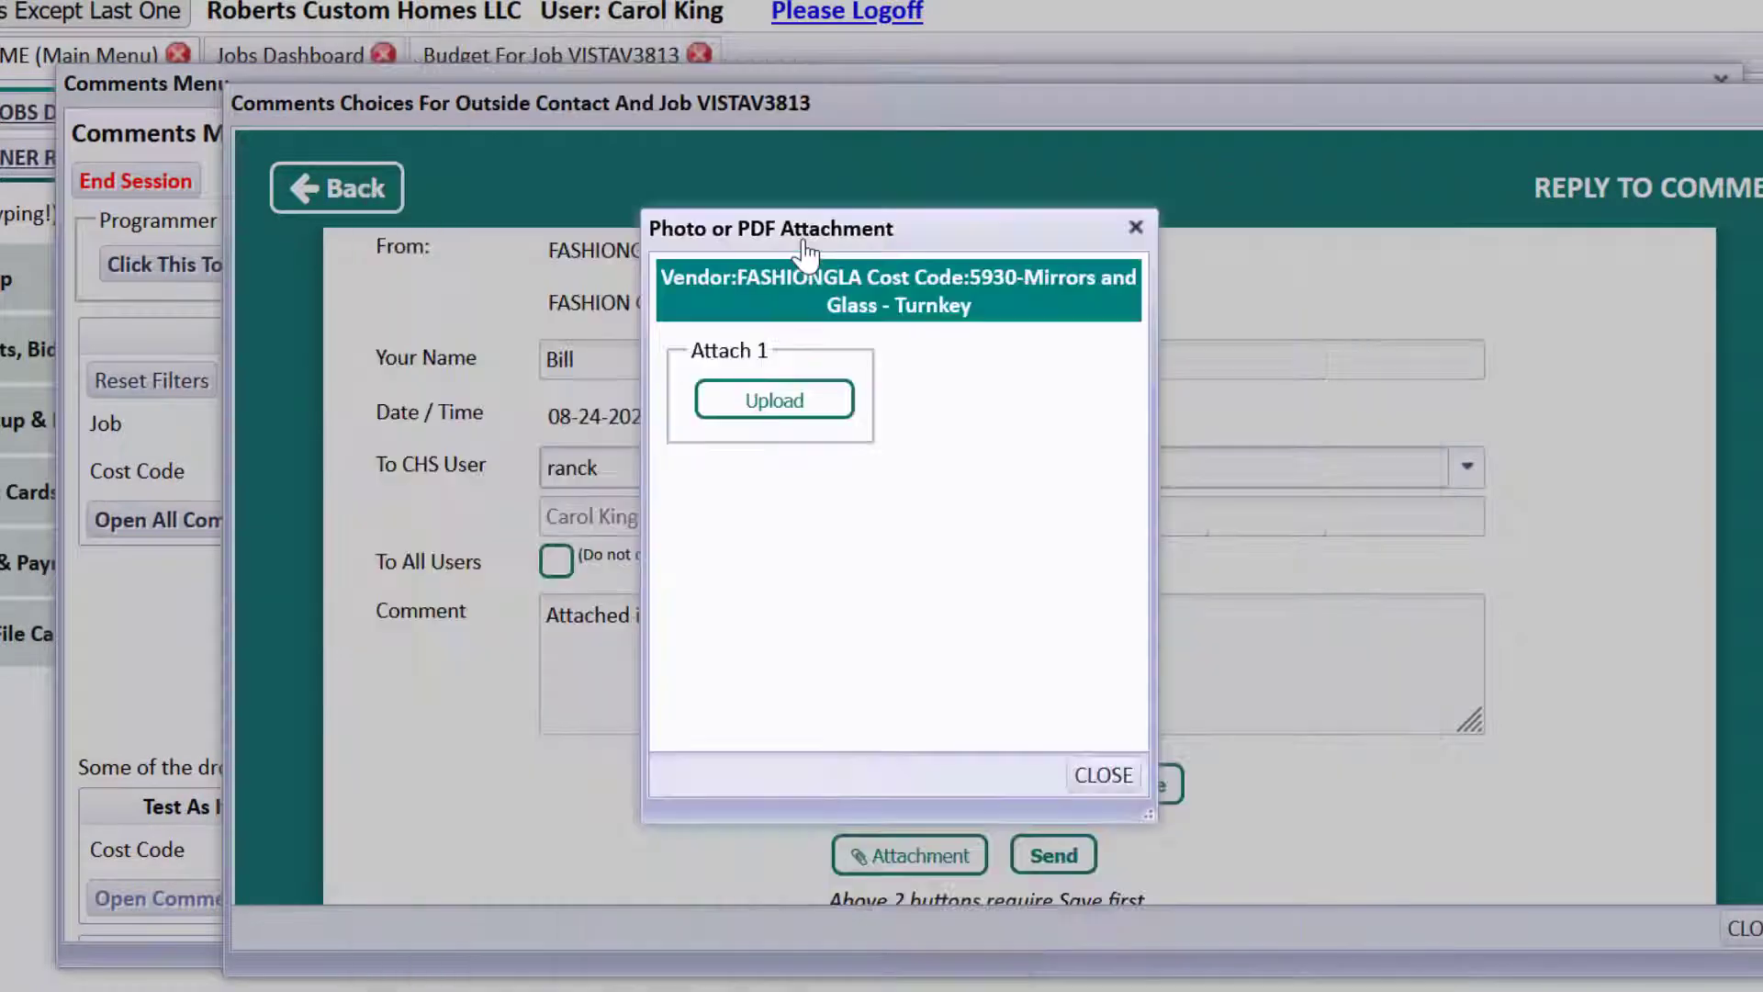
left_click(1104, 777)
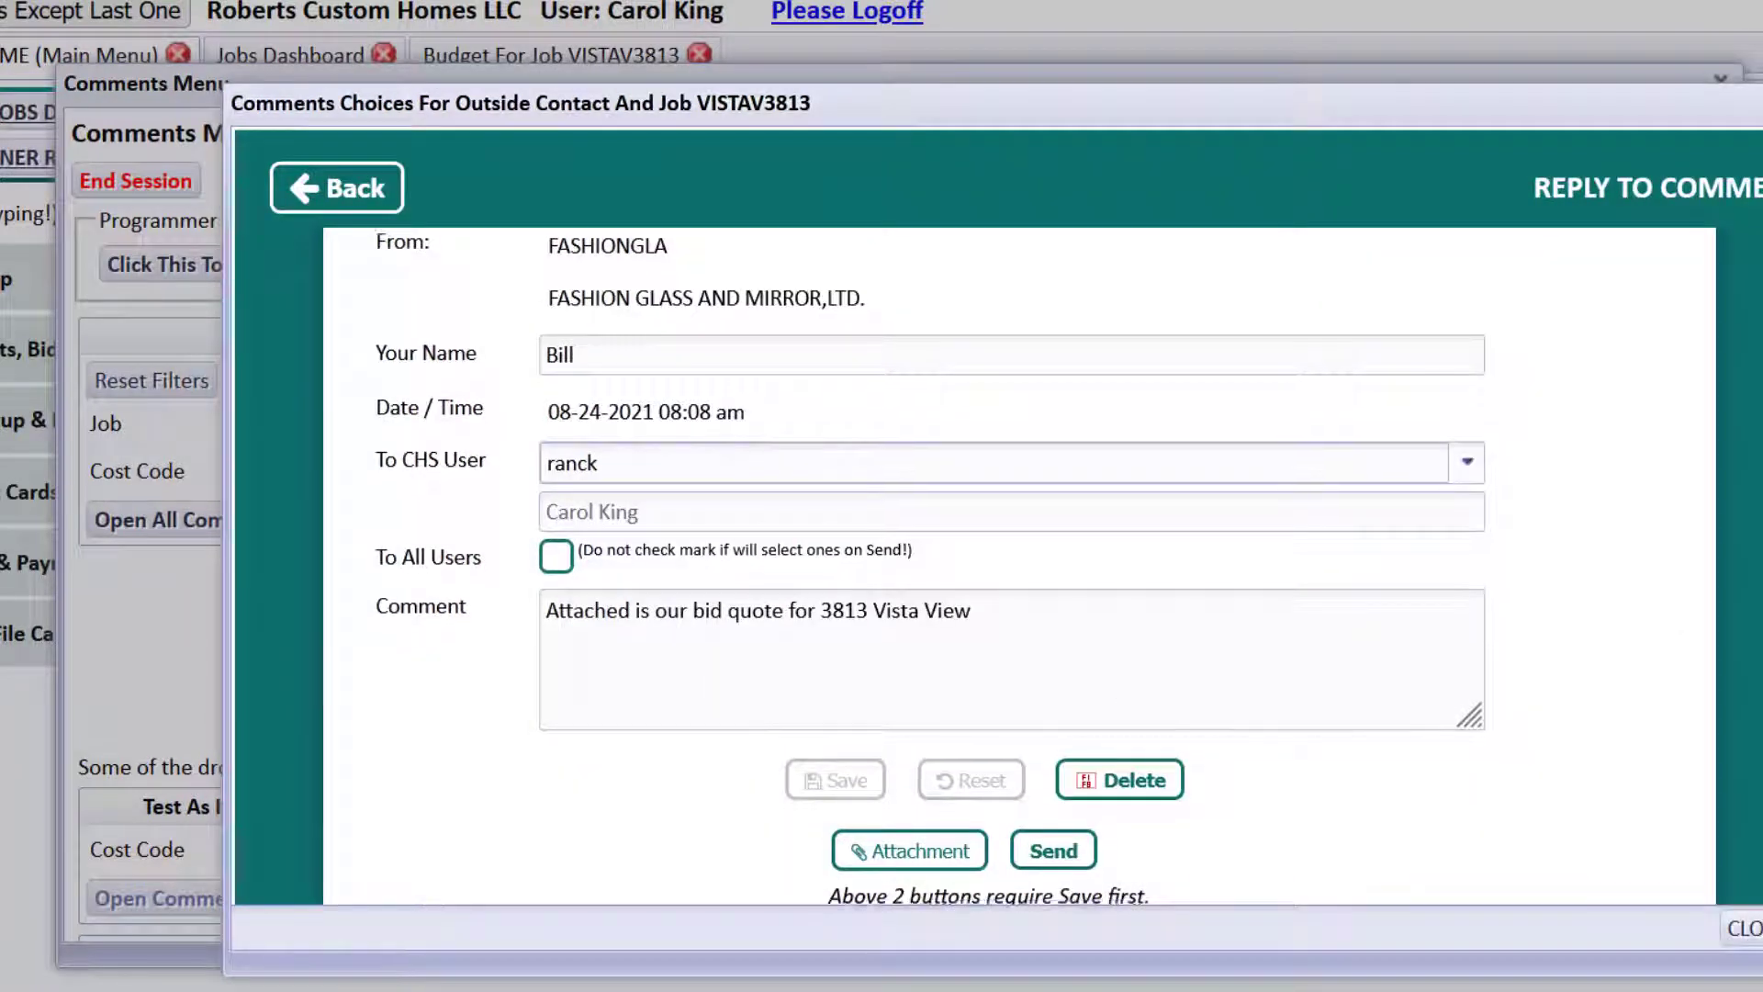
scroll(1020, 567, "down", 2)
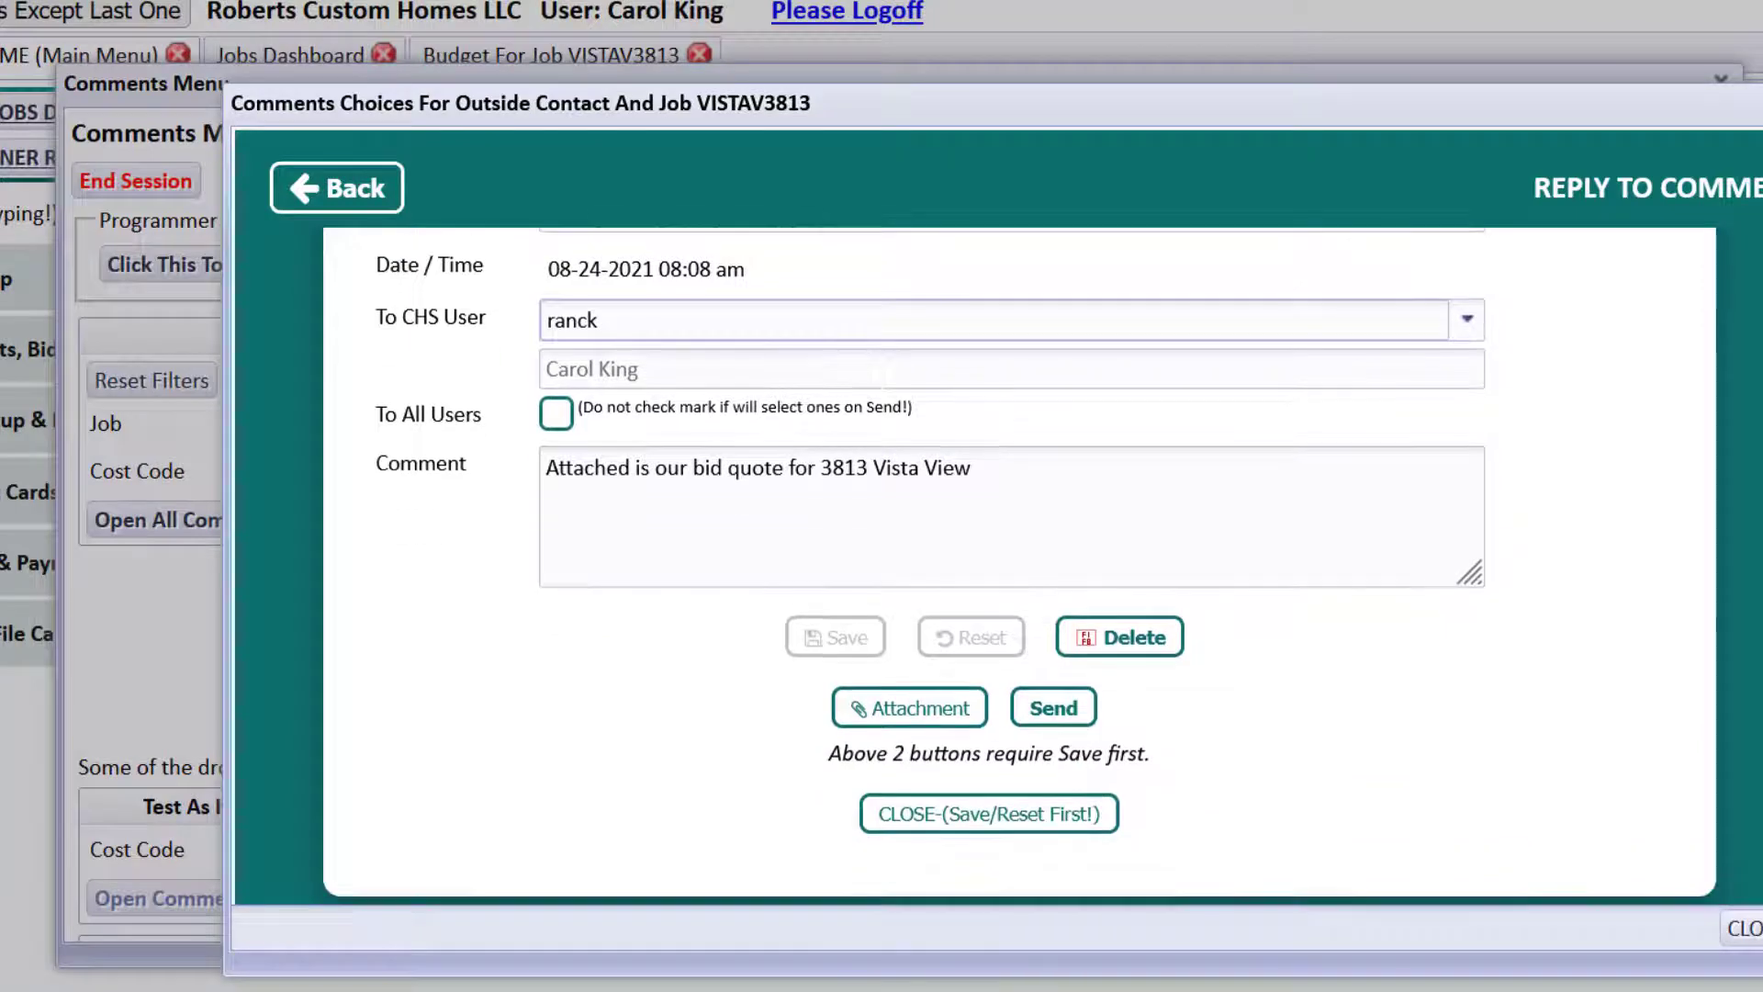
left_click(1054, 708)
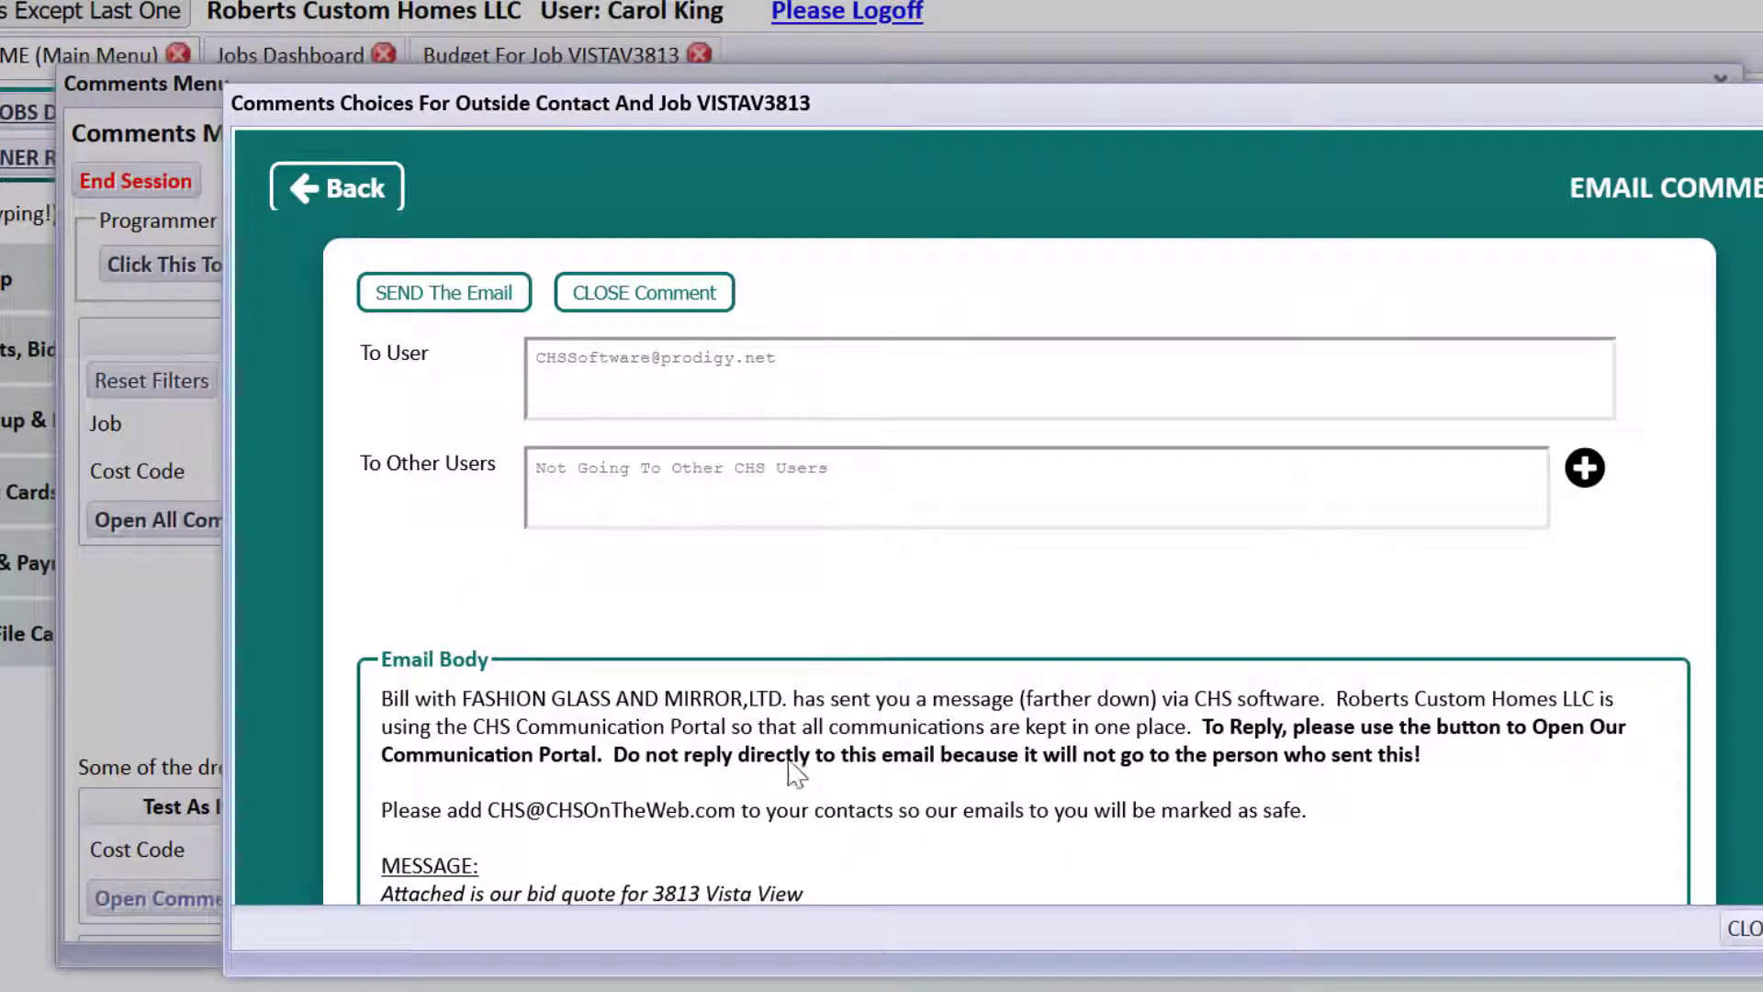
Save the reply comment again and return to the All Comments list.
left_click(353, 189)
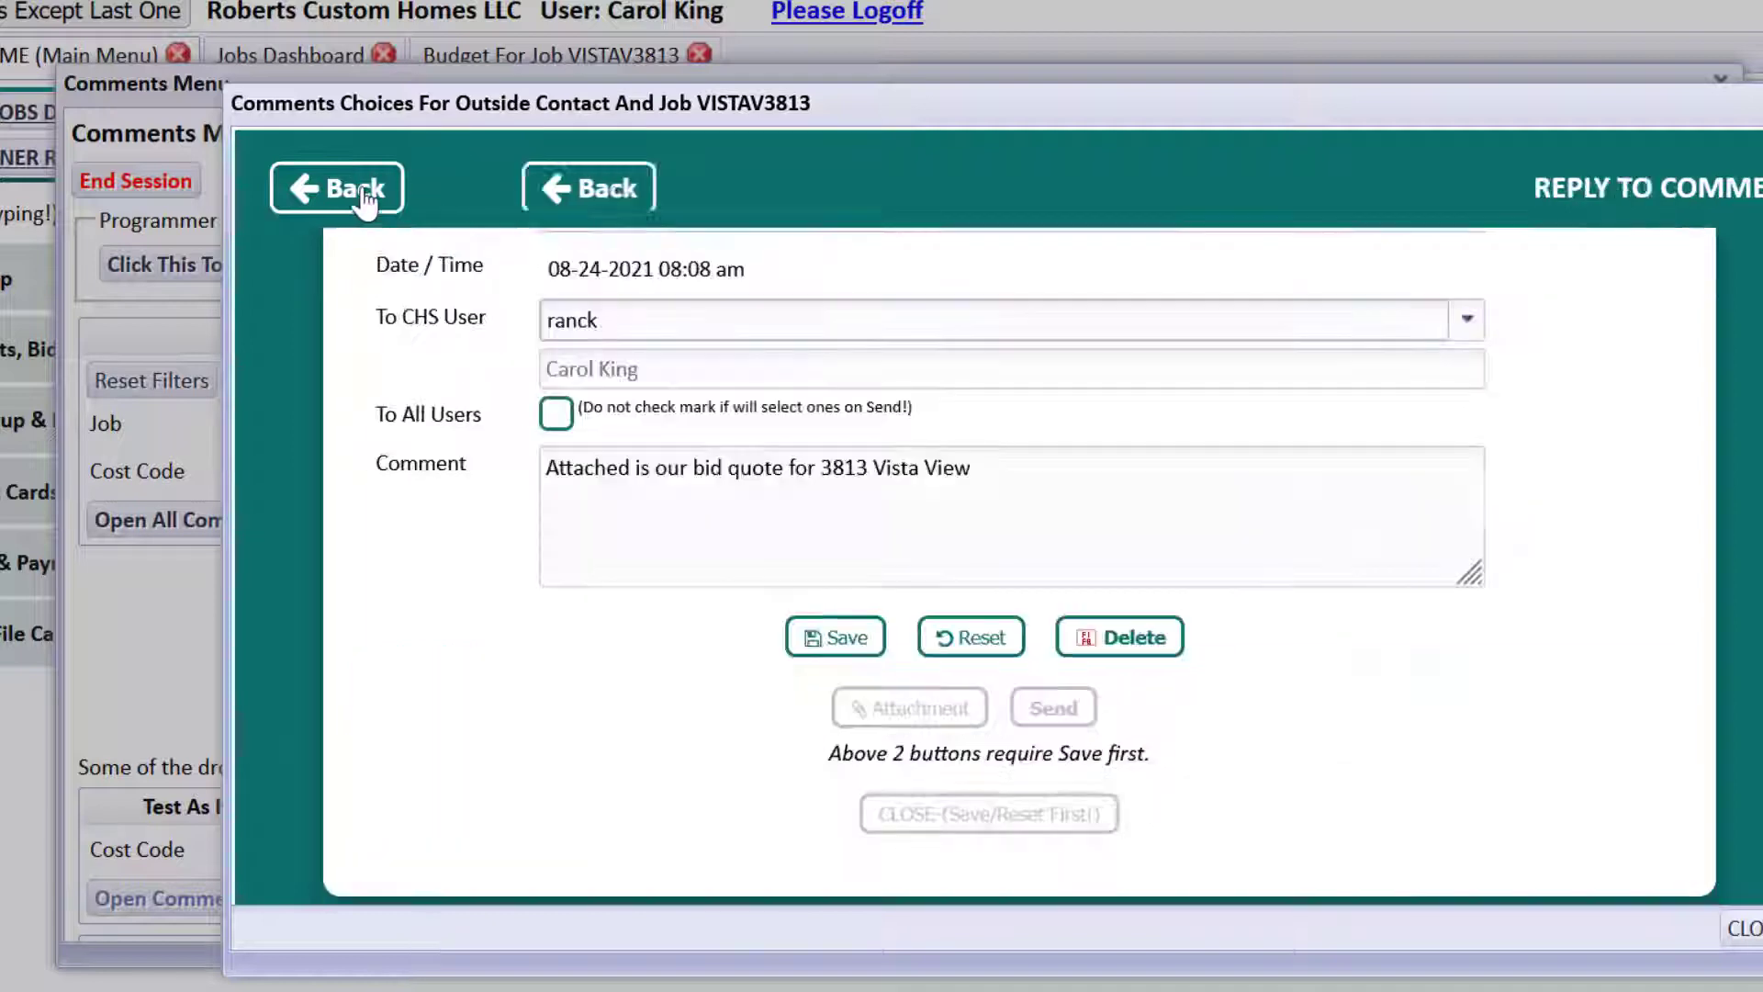
left_click(834, 636)
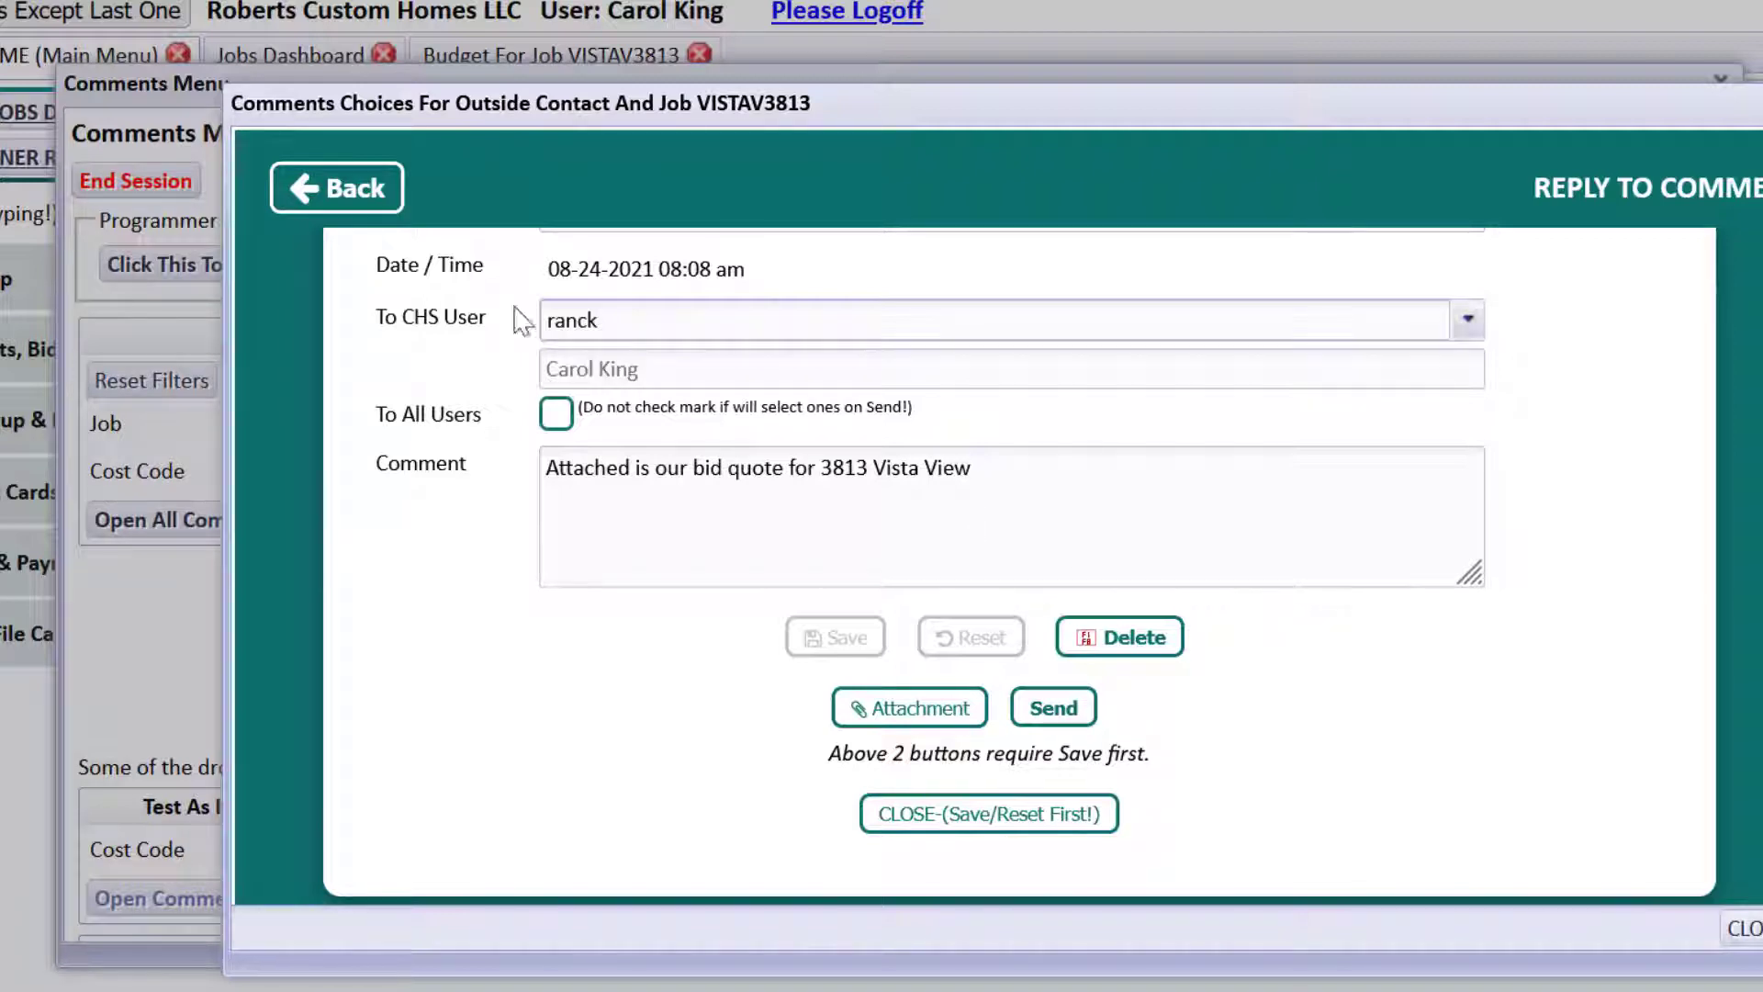
left_click(350, 216)
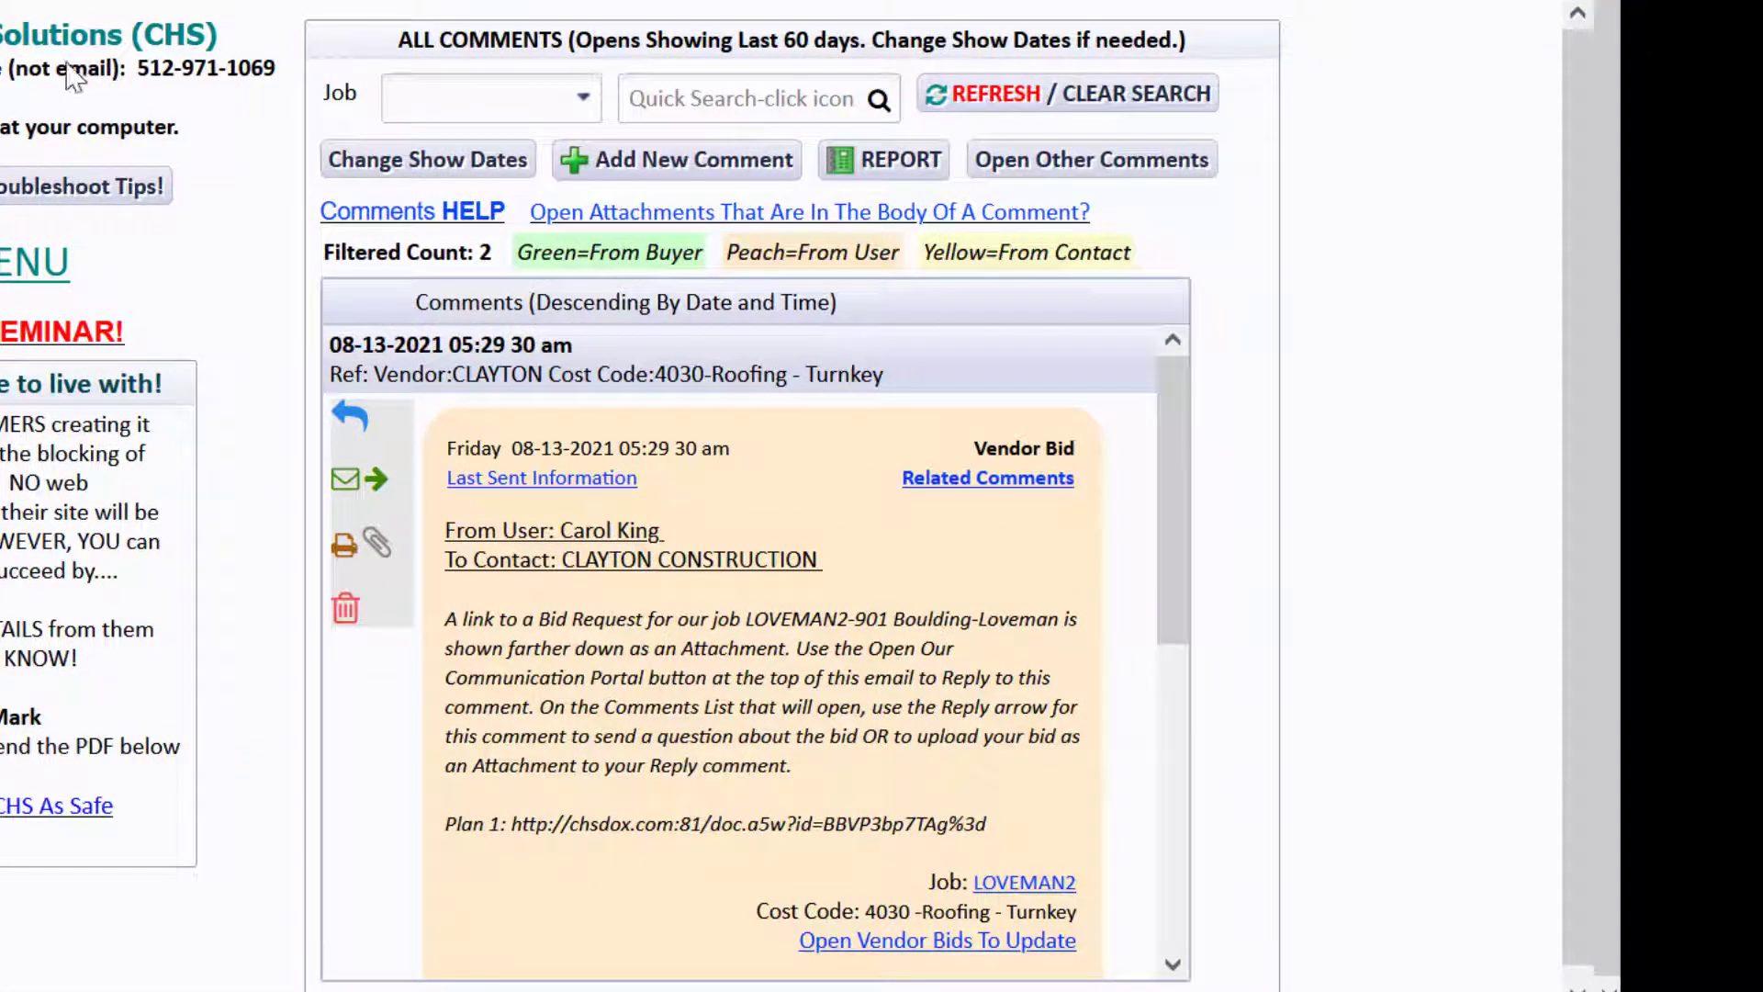
Refresh the comments list and open the Fashion Glass bid quote PDF.
left_click(946, 92)
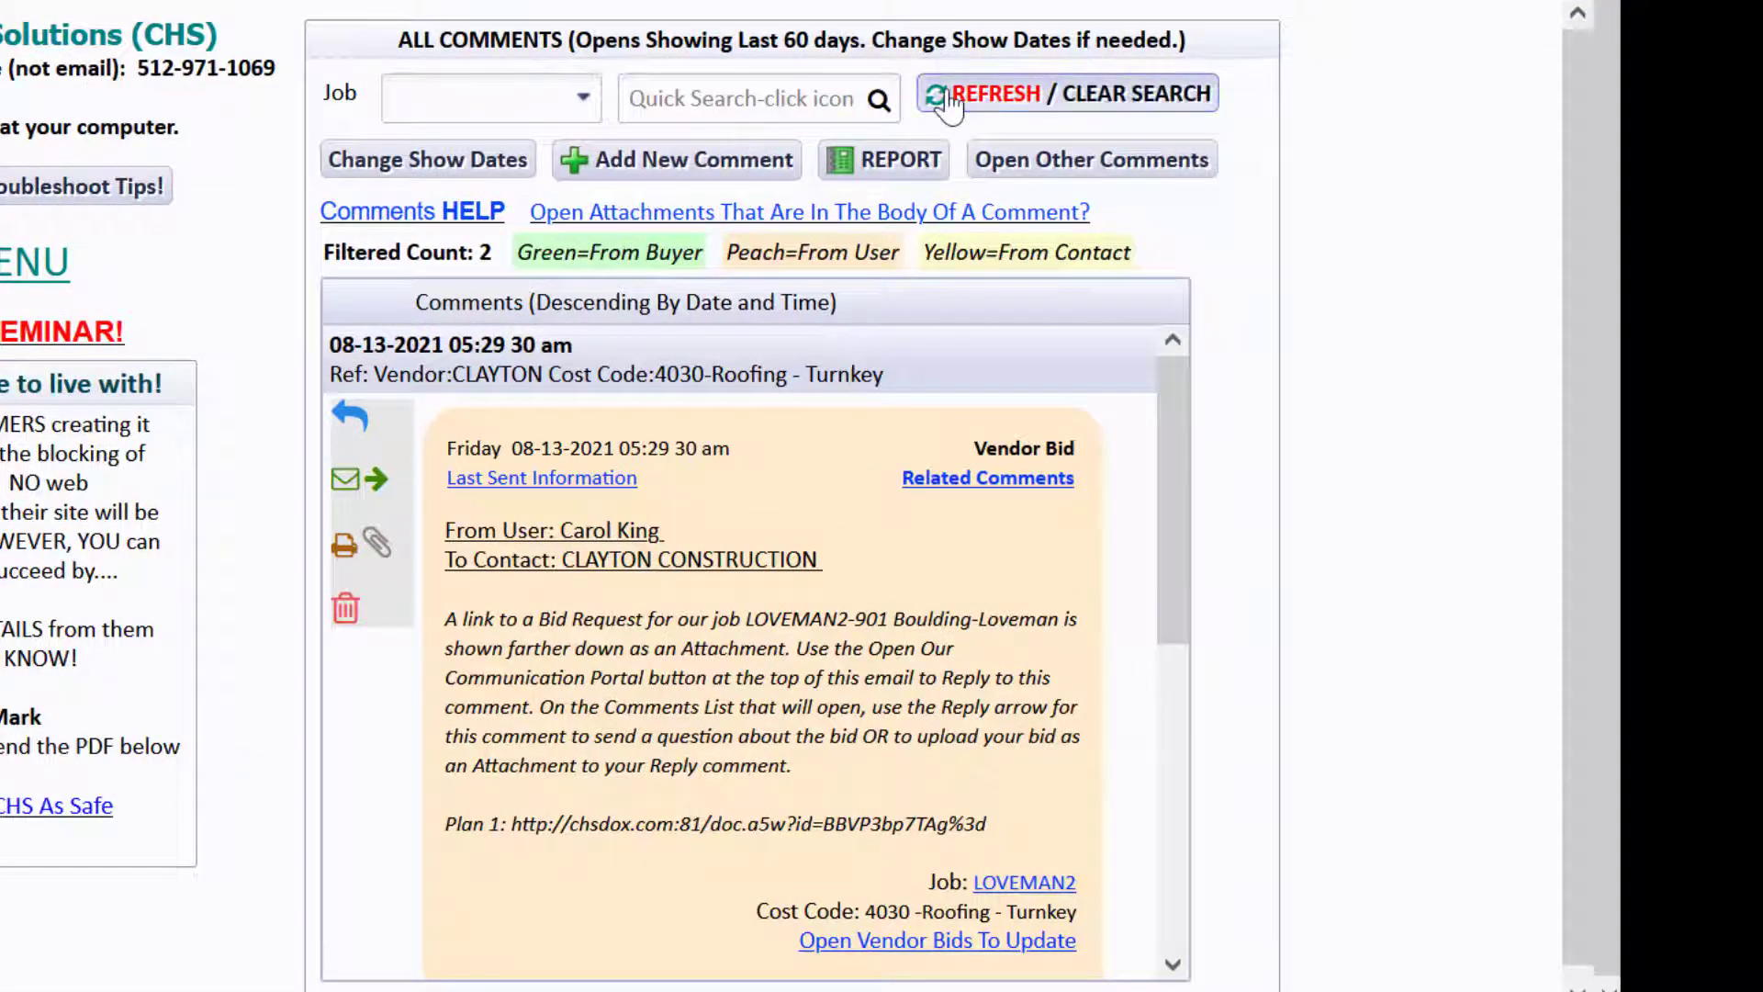
mouse_move(1172, 405)
left_mouse_down()
mouse_move(1164, 440)
mouse_move(1163, 412)
left_mouse_up()
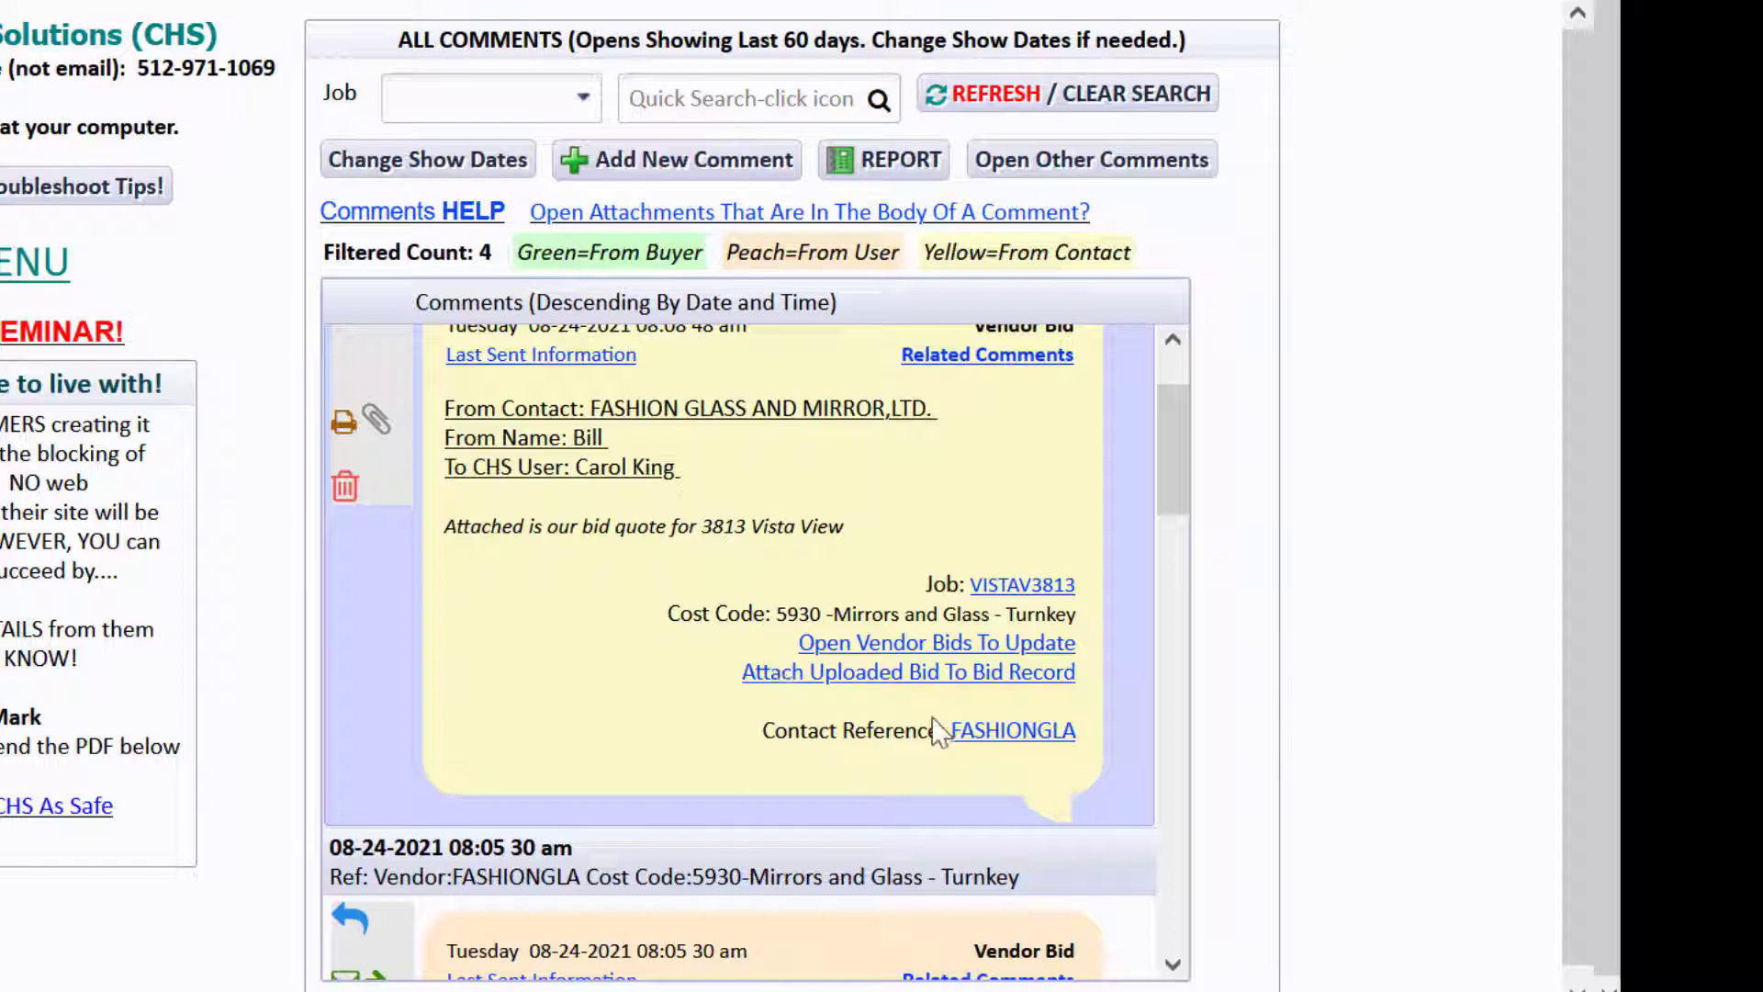
left_click(376, 418)
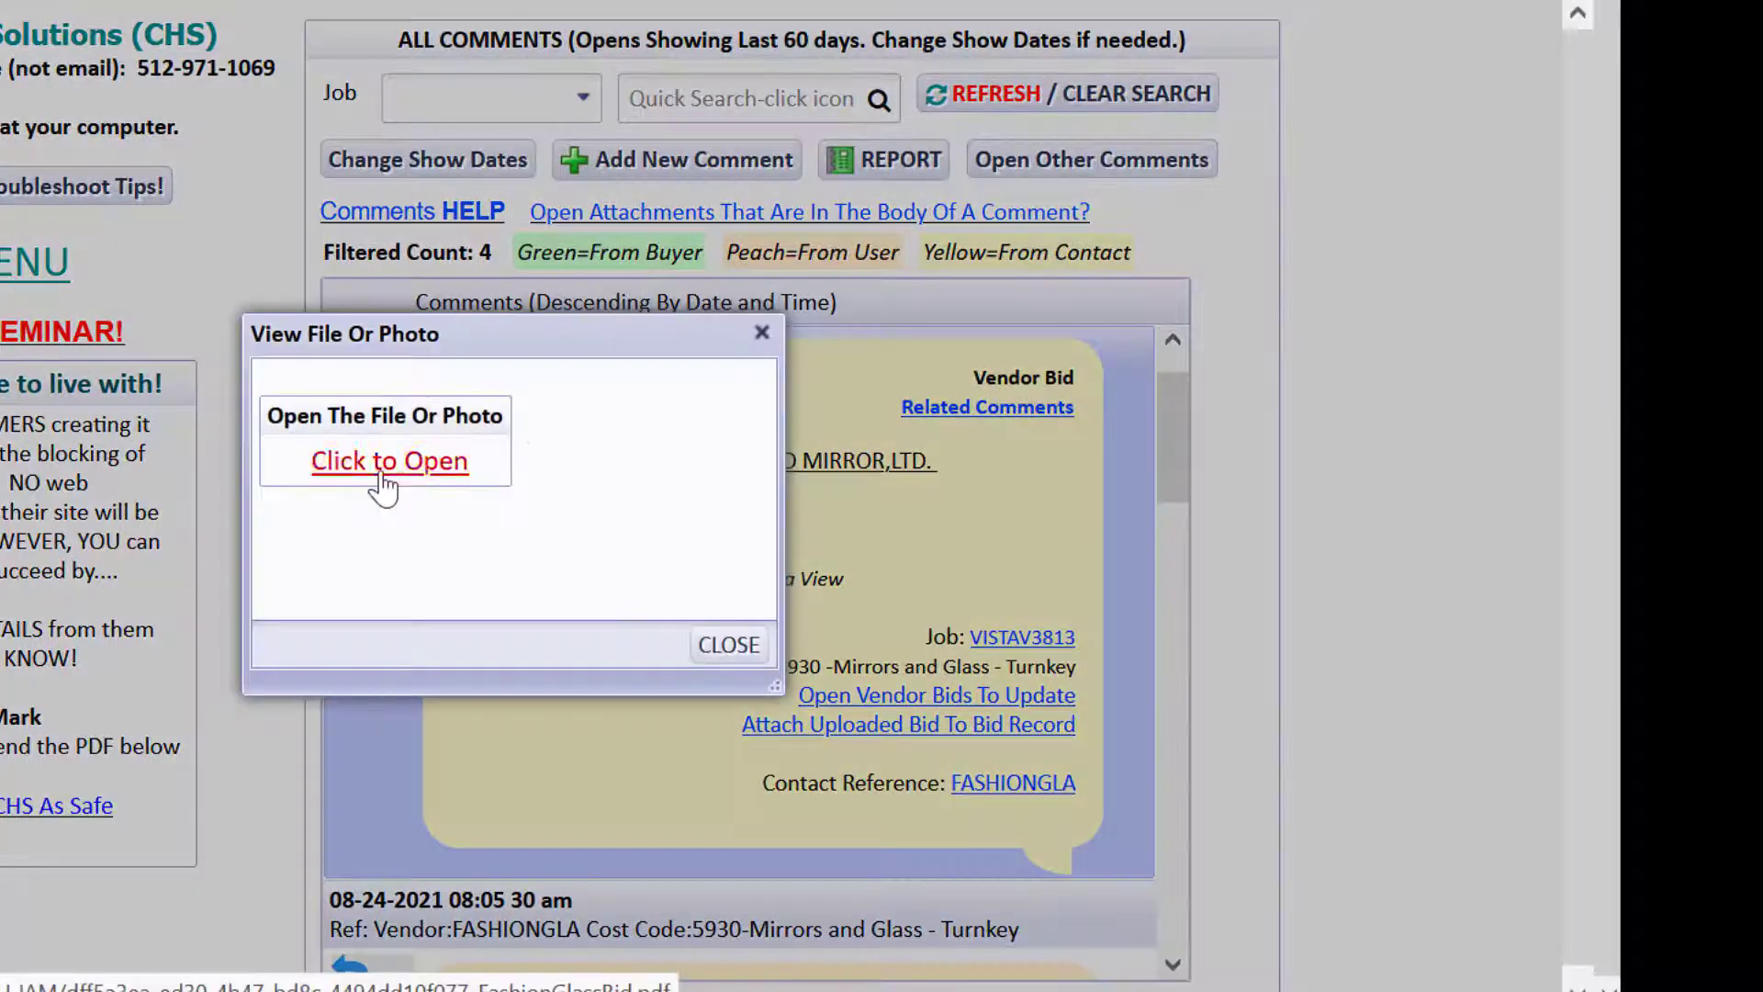
left_click(379, 475)
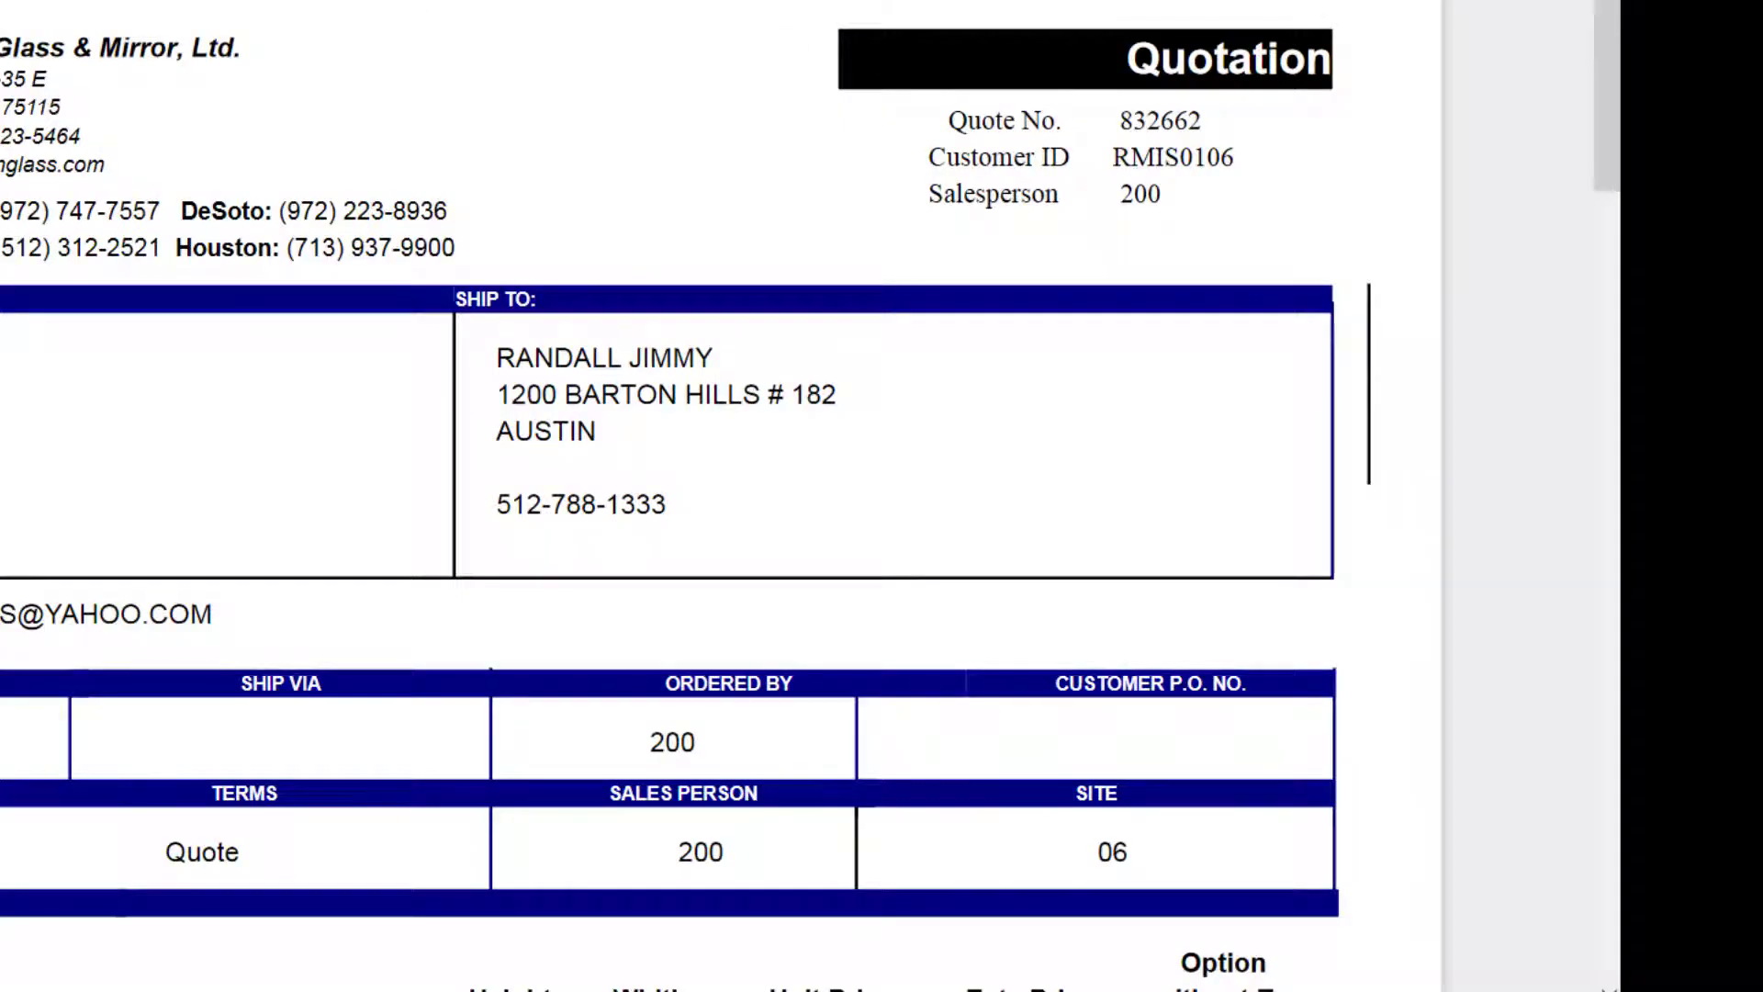
left_click(733, 651)
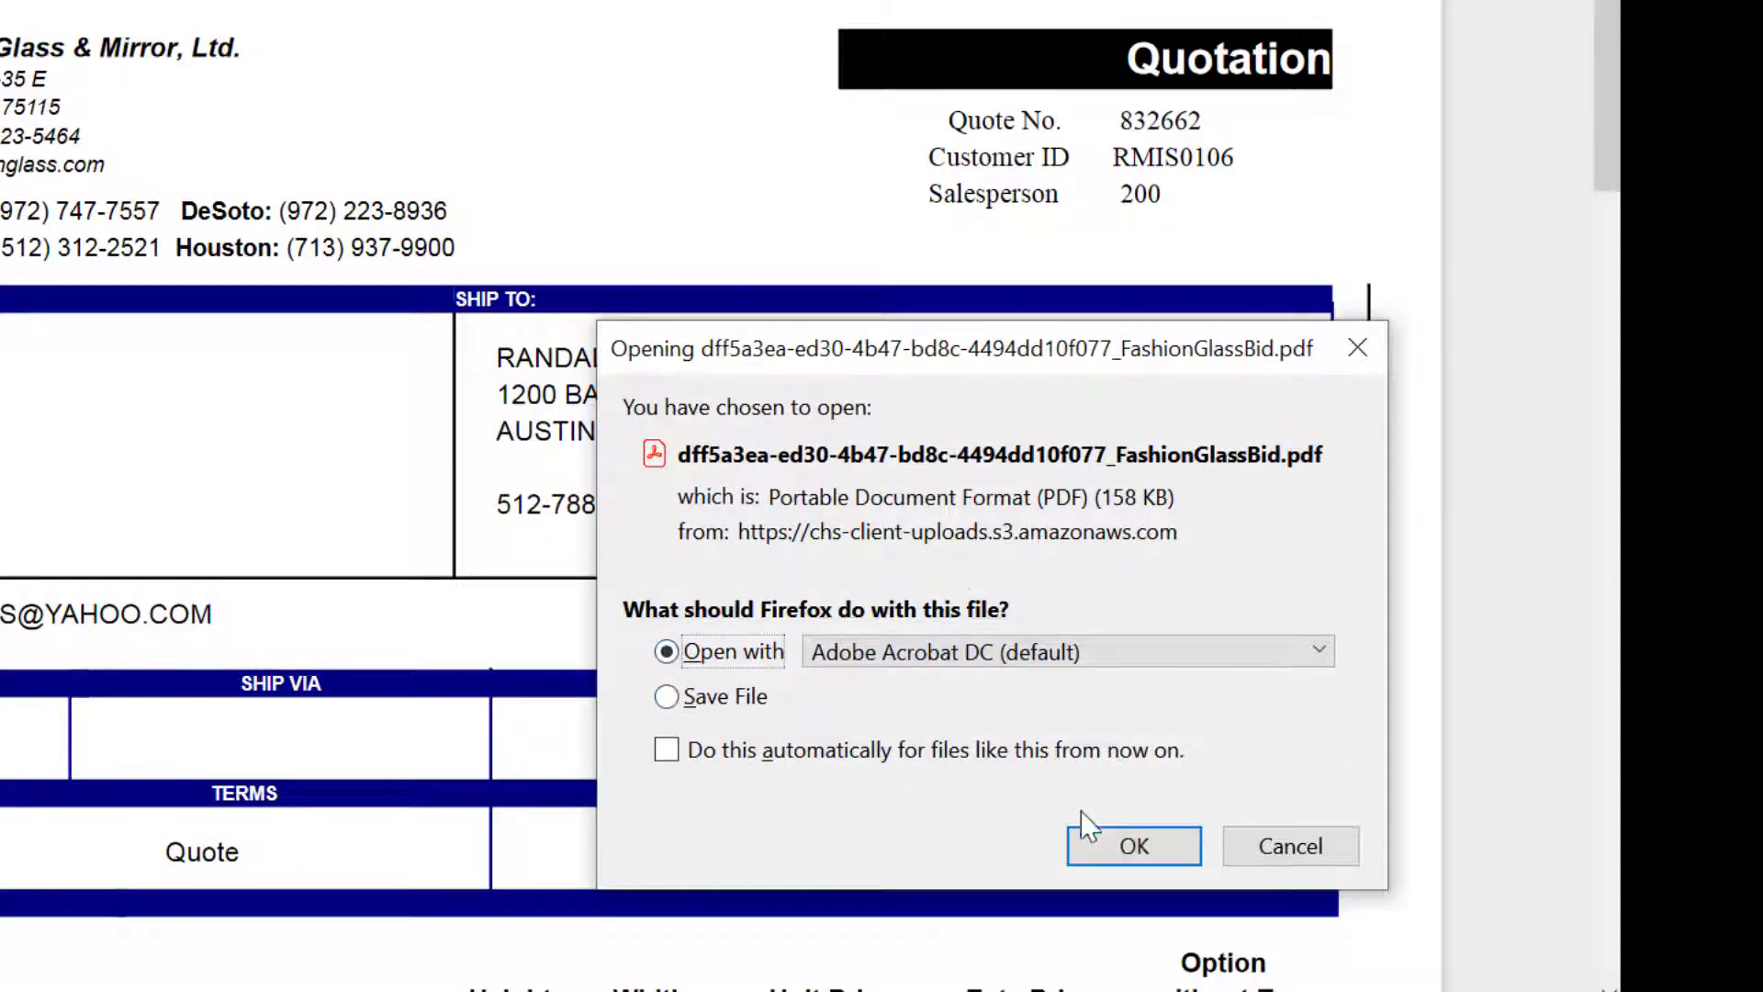
left_click(1118, 845)
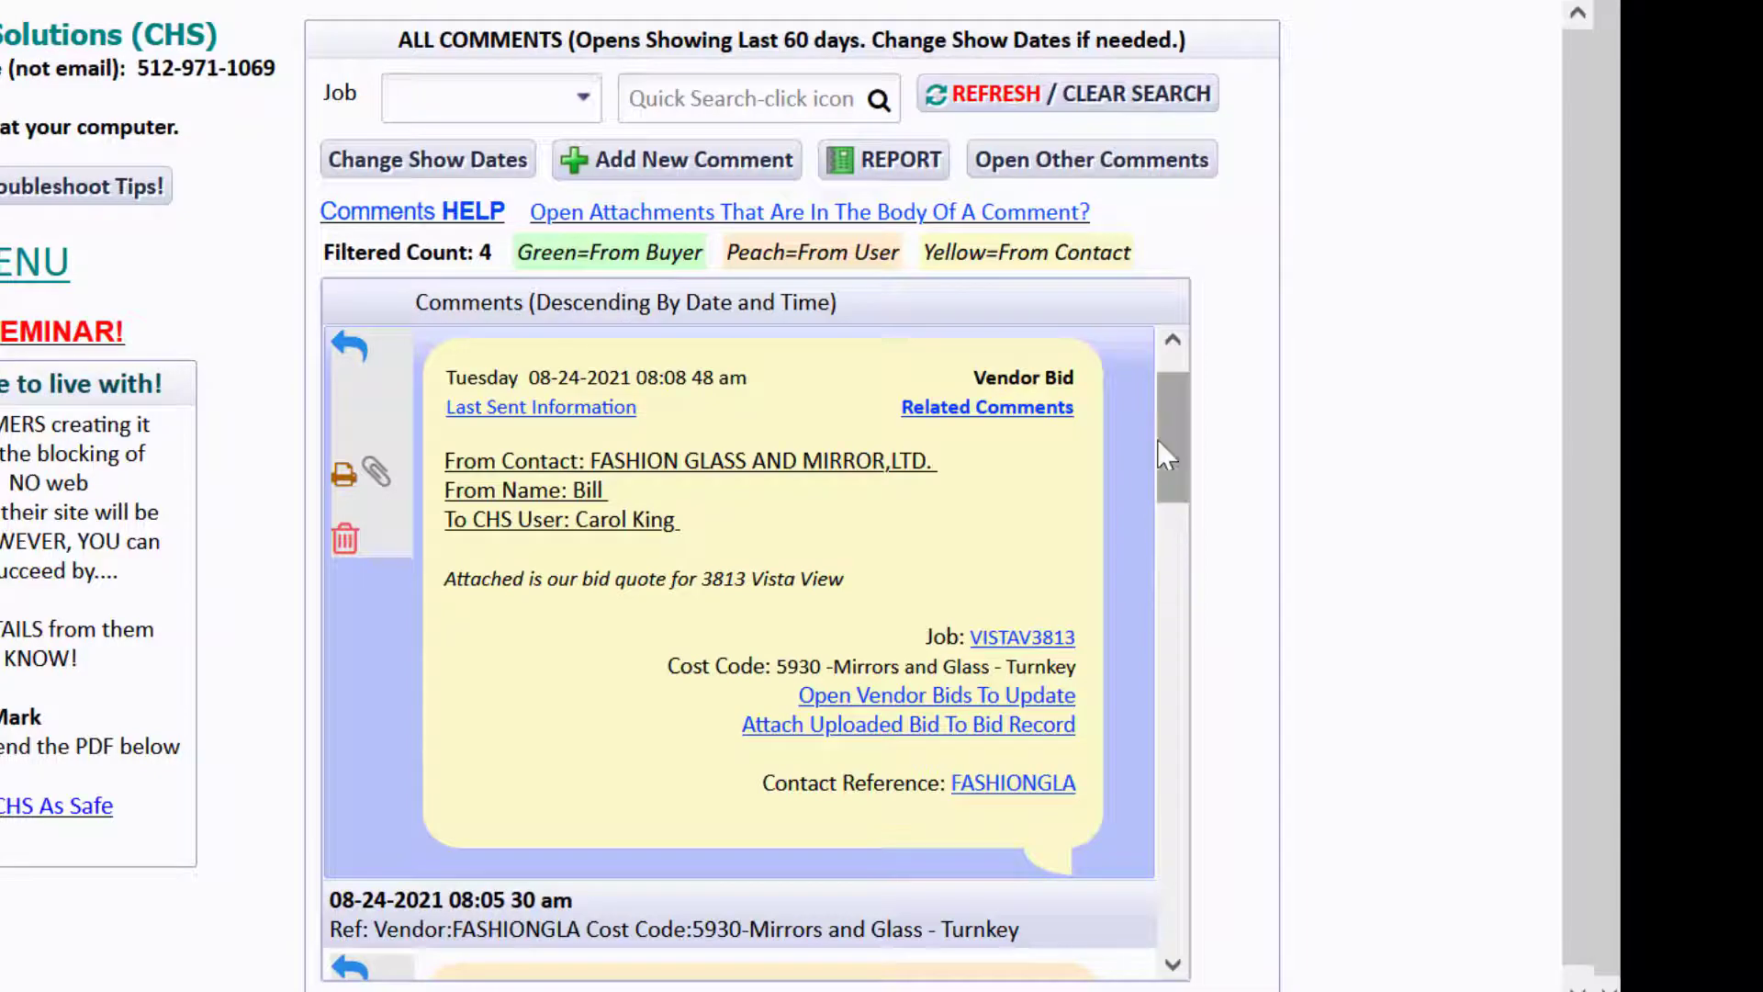
Open the original bid request PDF, then close the viewer and file dialog.
left_click_drag(1191, 441, 1175, 588)
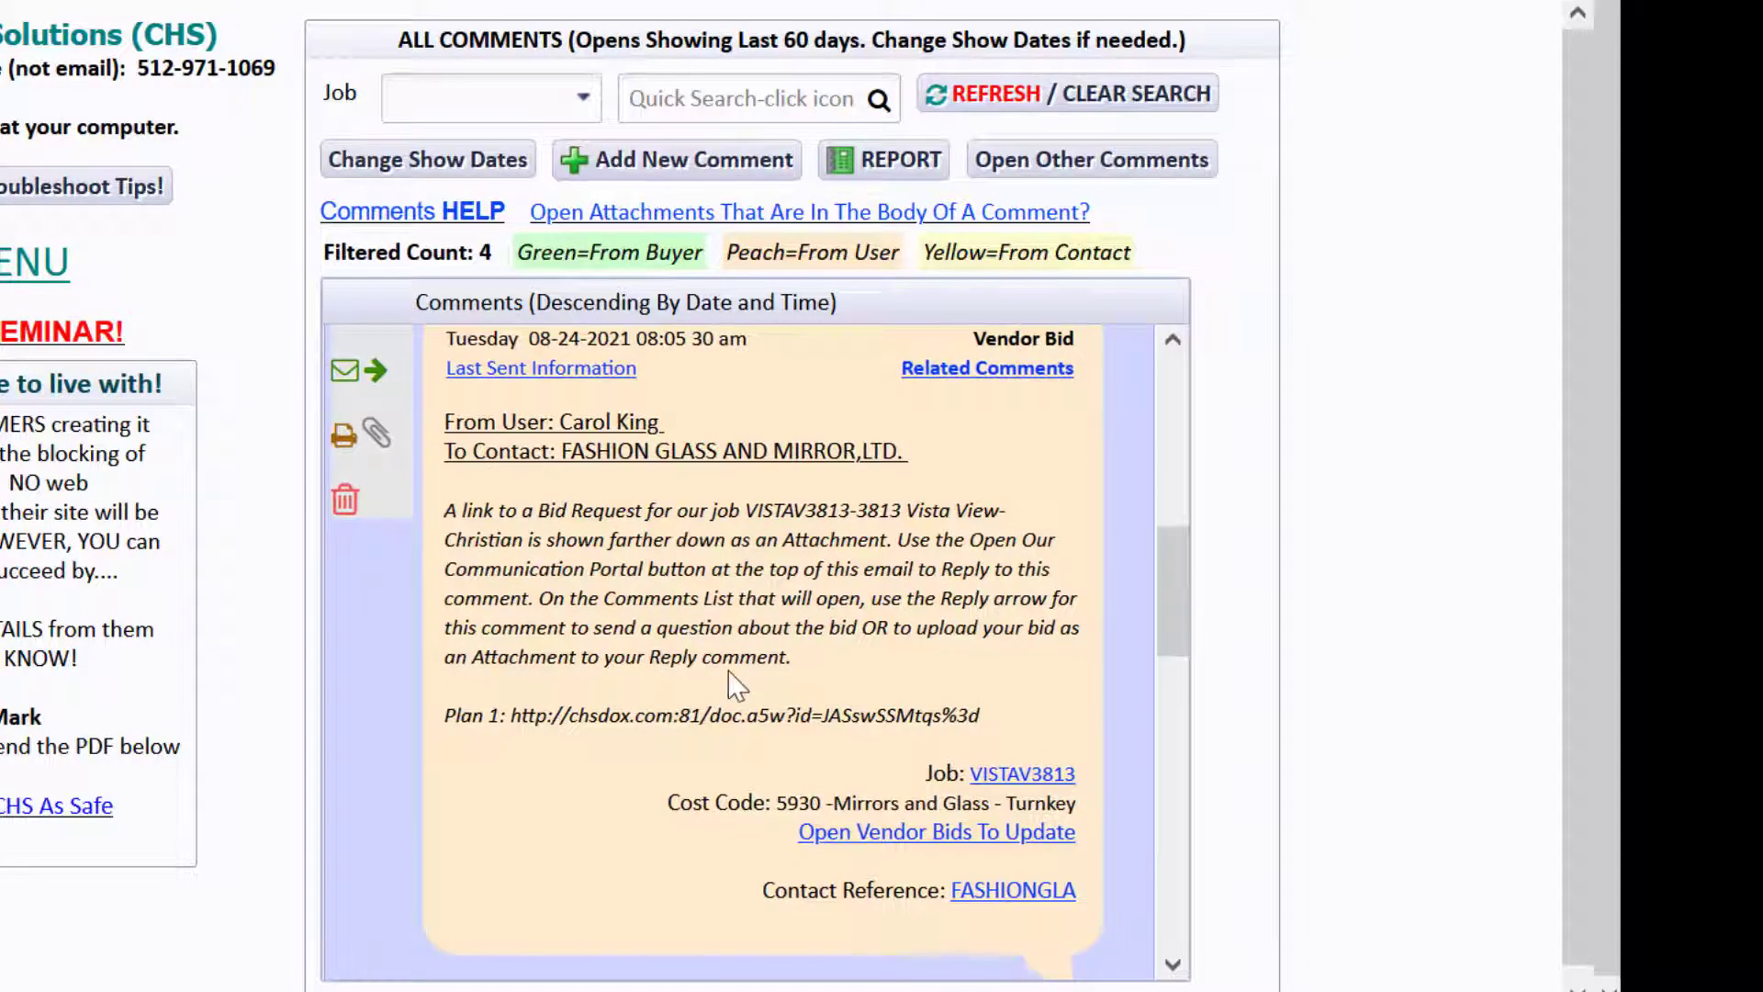
left_click(376, 431)
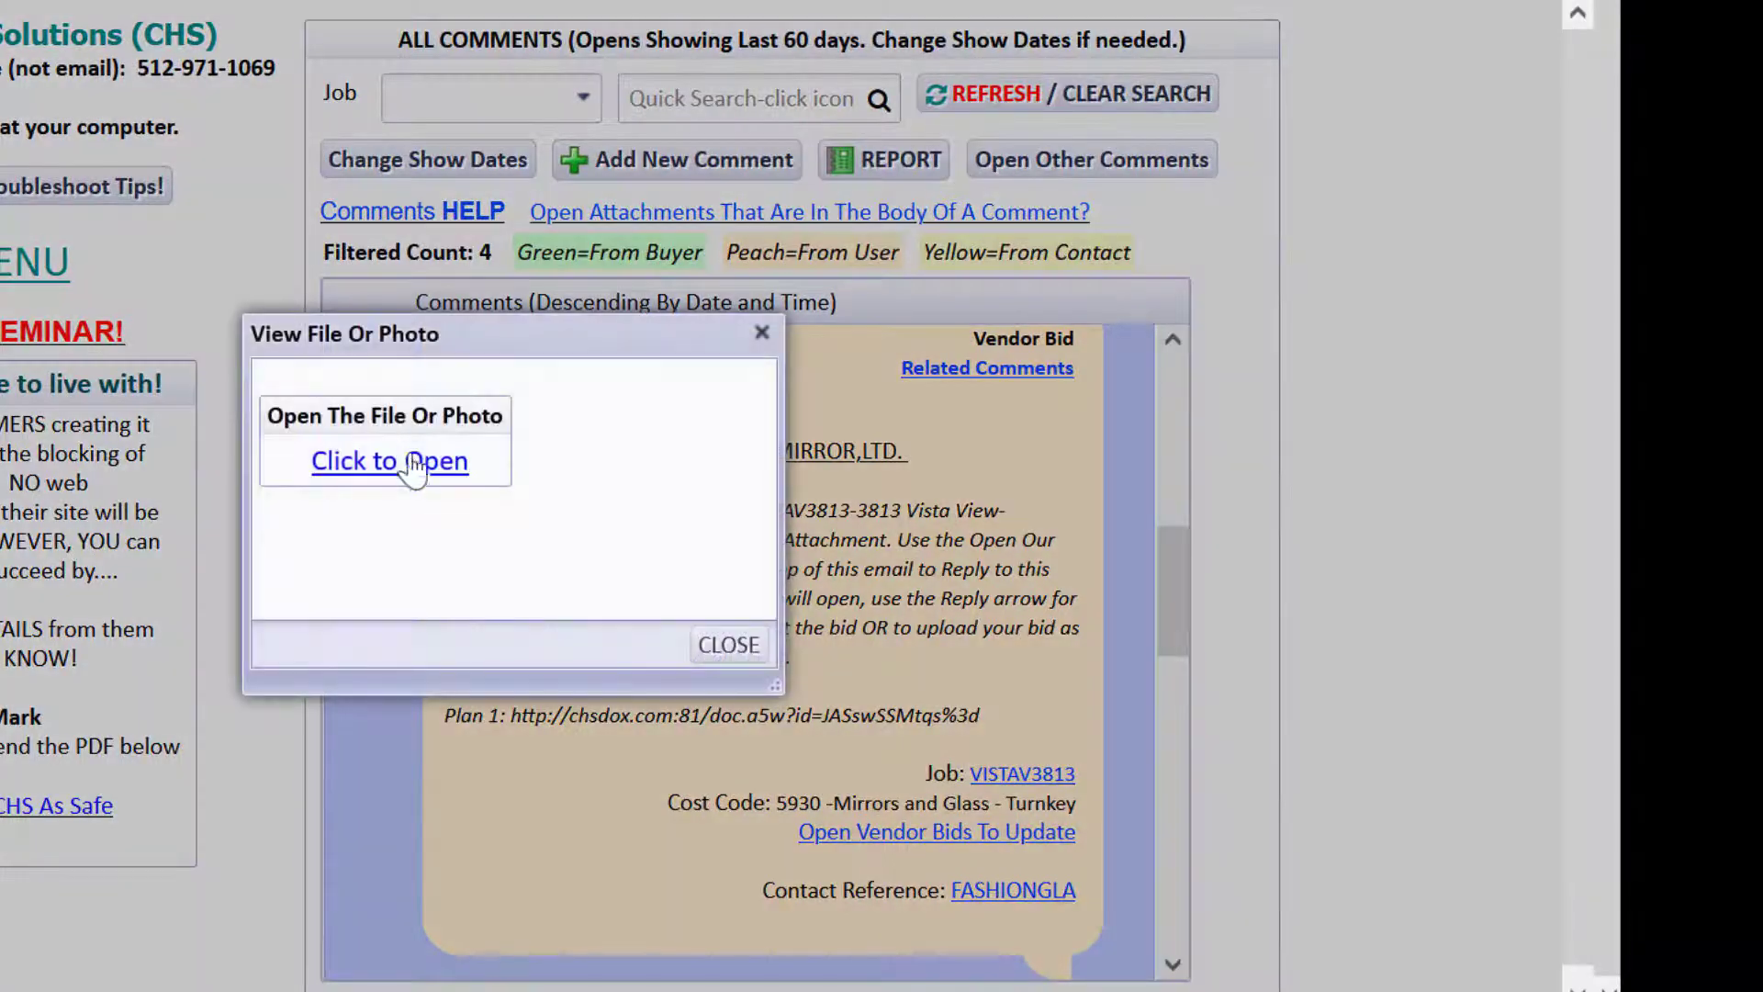
left_click(427, 473)
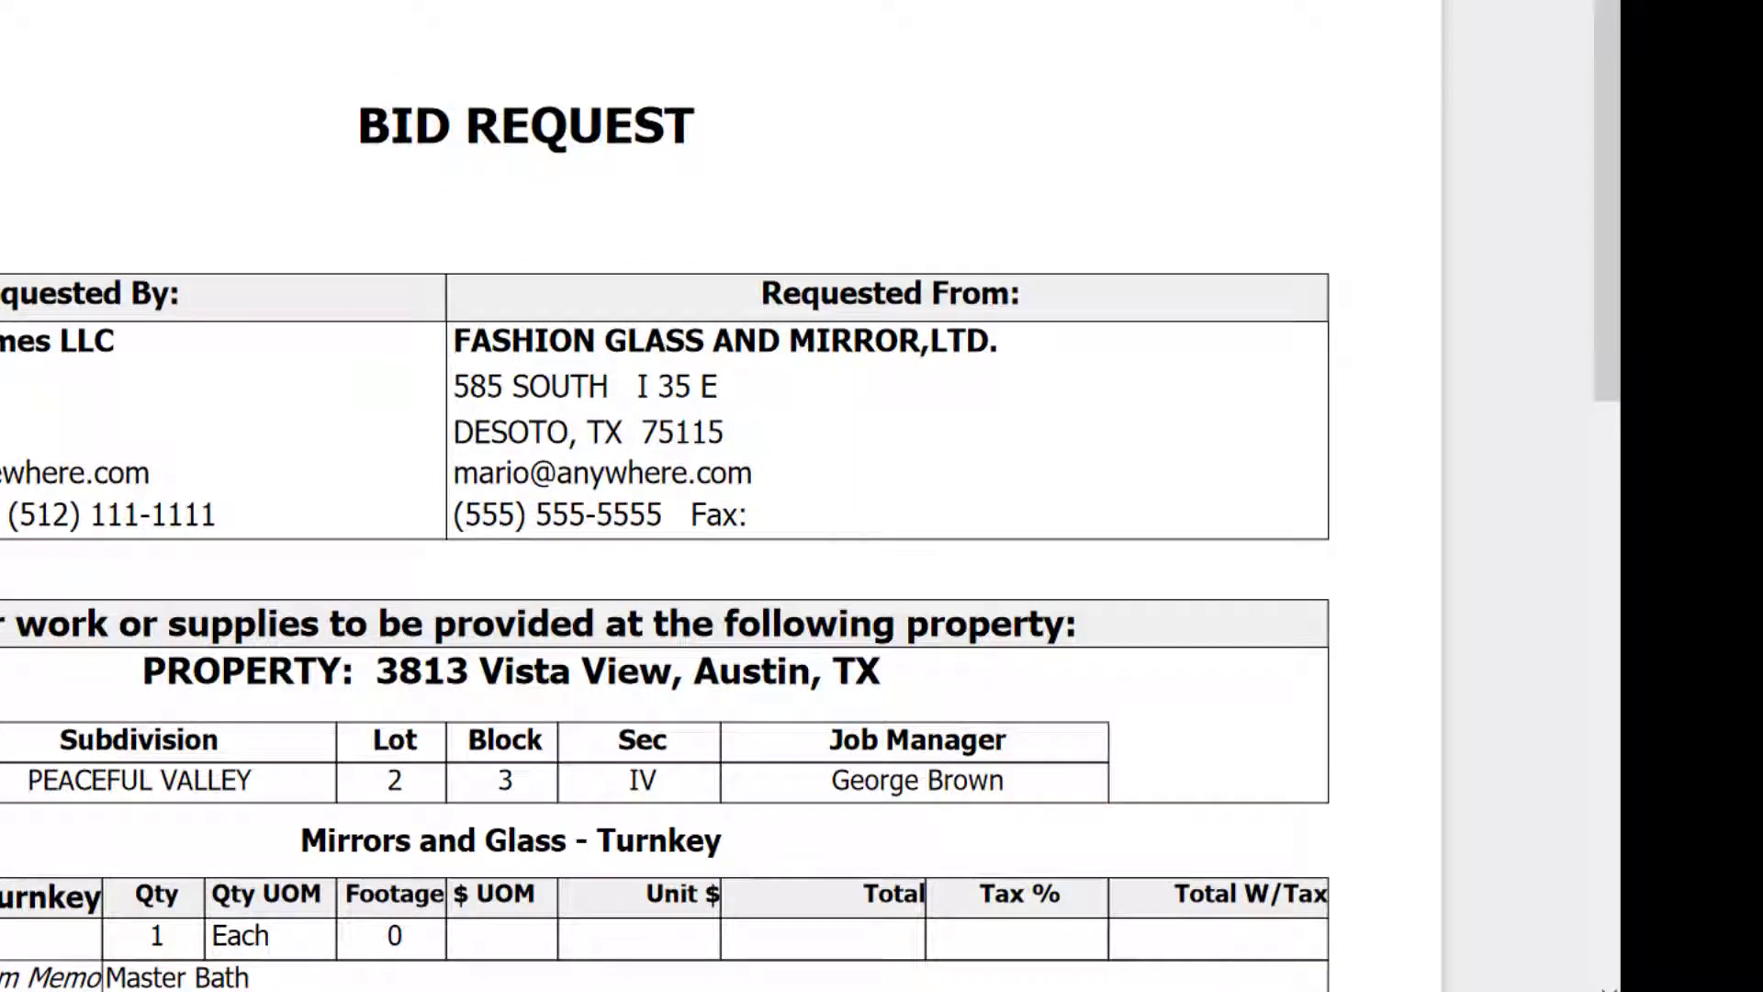
key("ctrl+w")
left_click(729, 642)
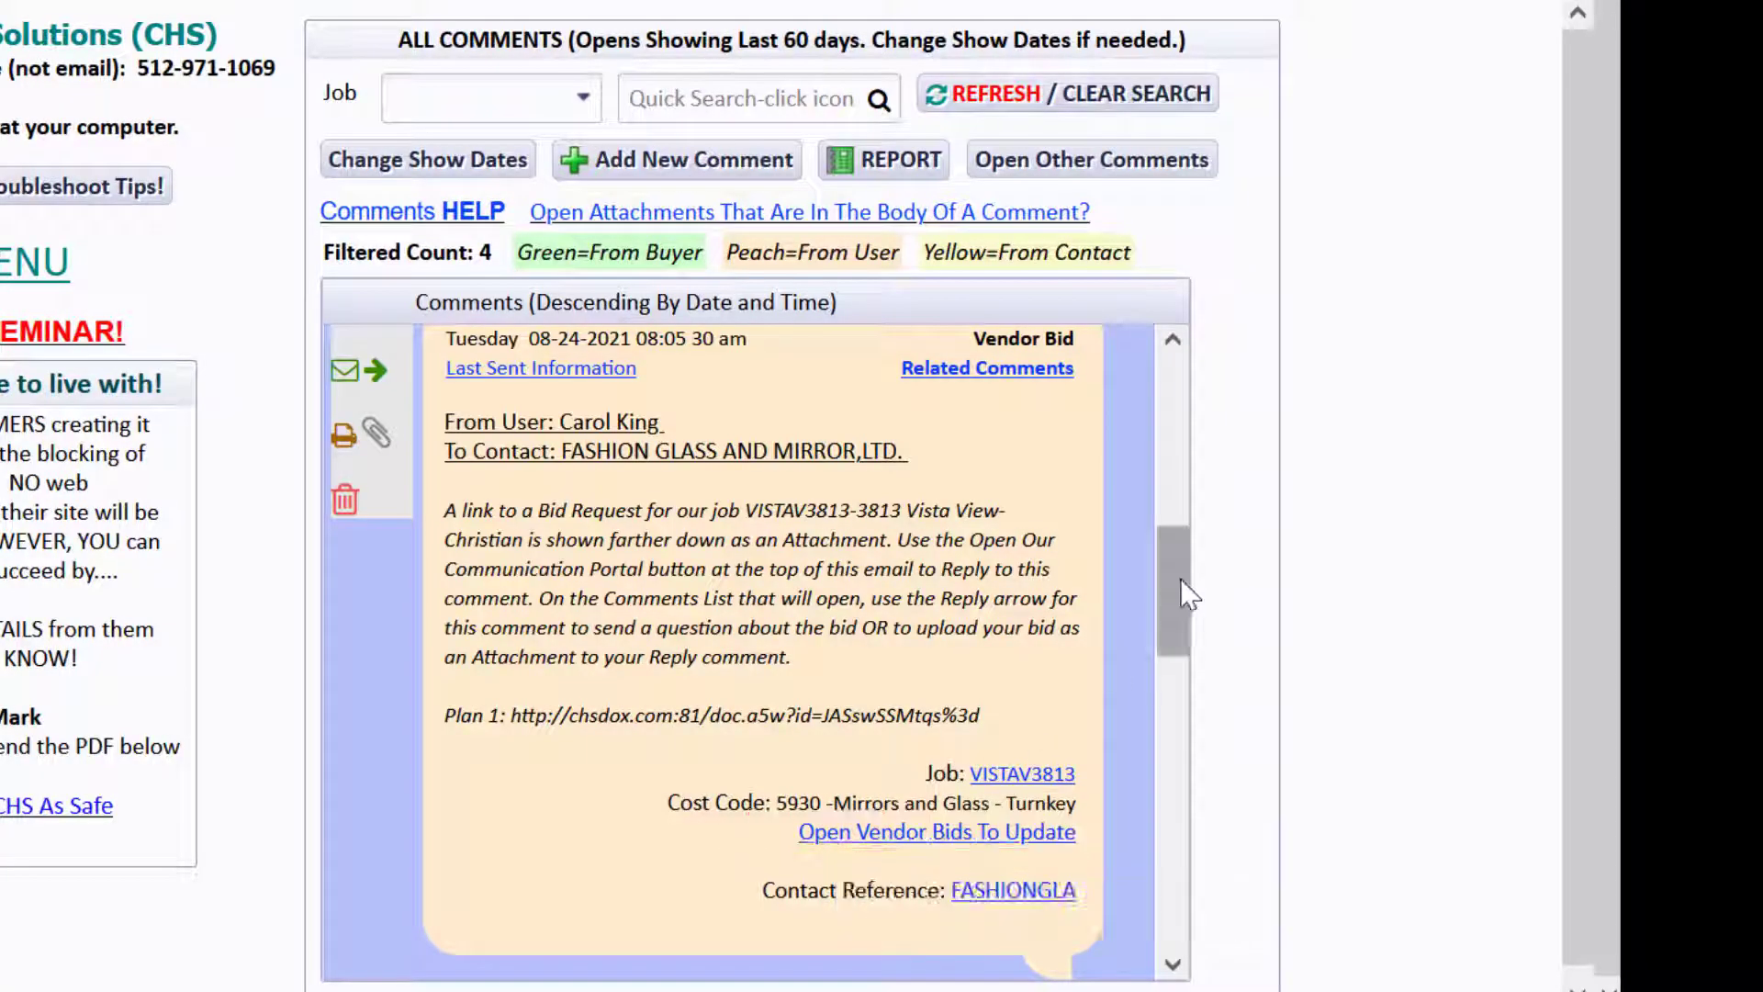
Attach the uploaded Fashion Glass quote to FASHIONGLA's bid record for code 5930.
scroll(1176, 570, "up", 5)
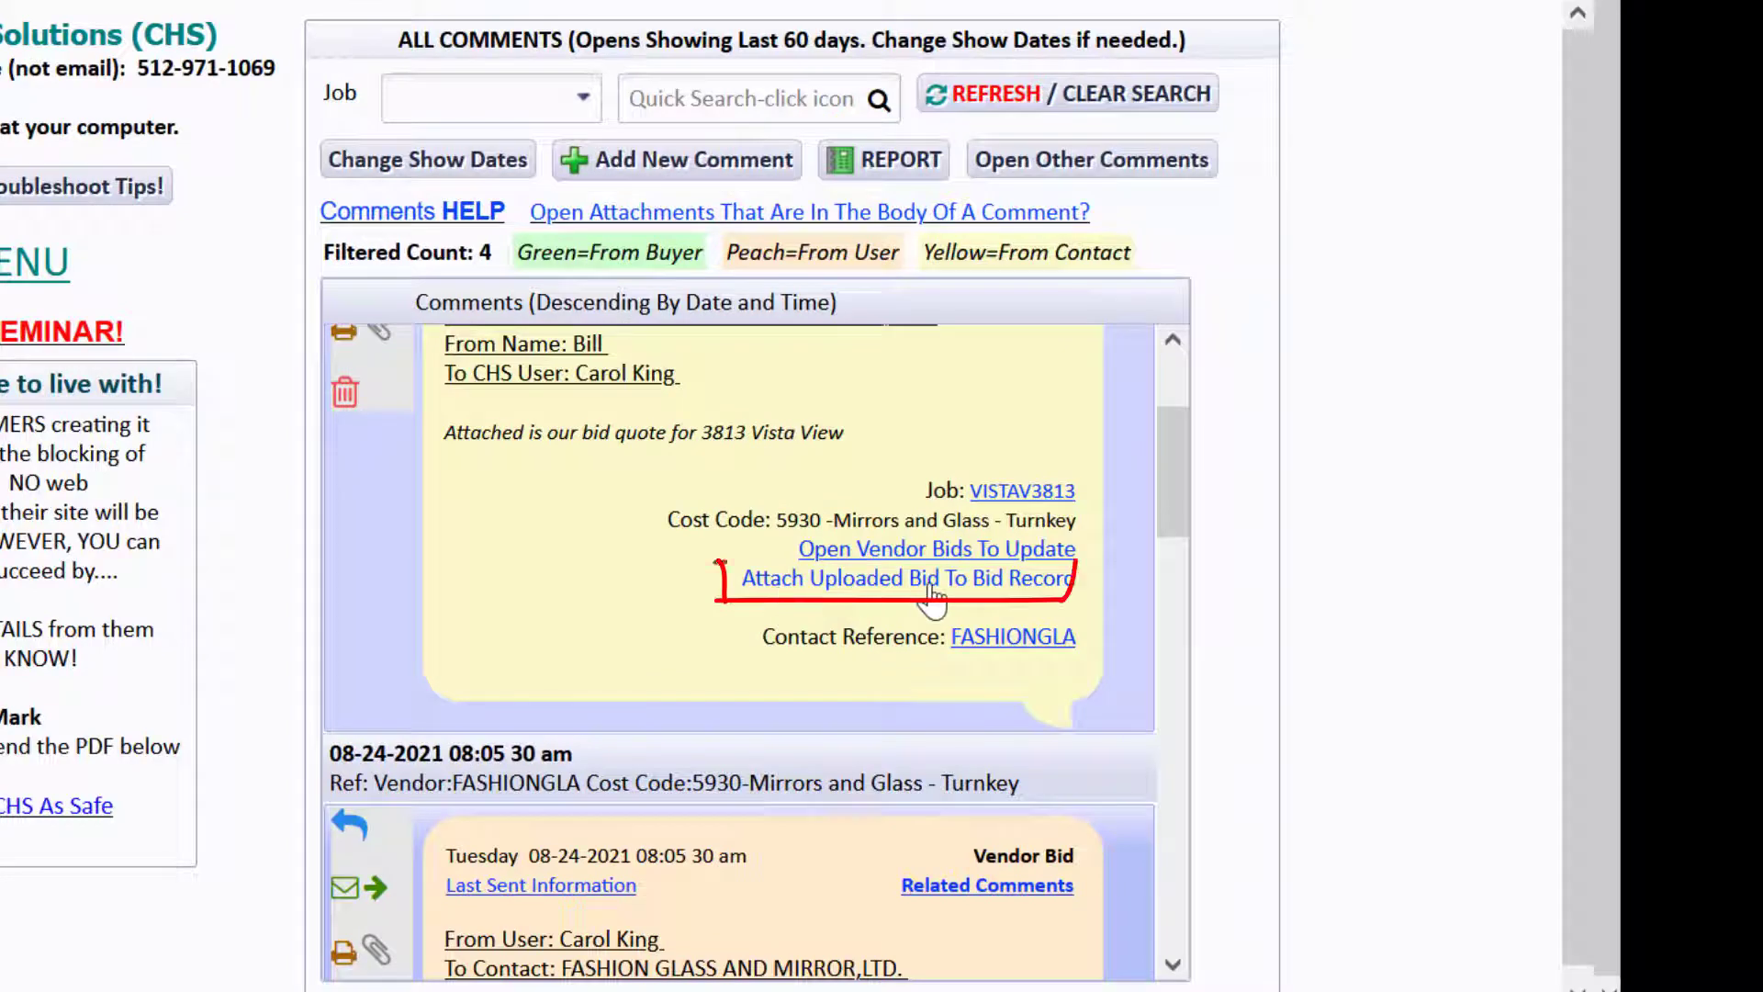
left_click_drag(1180, 493, 1159, 616)
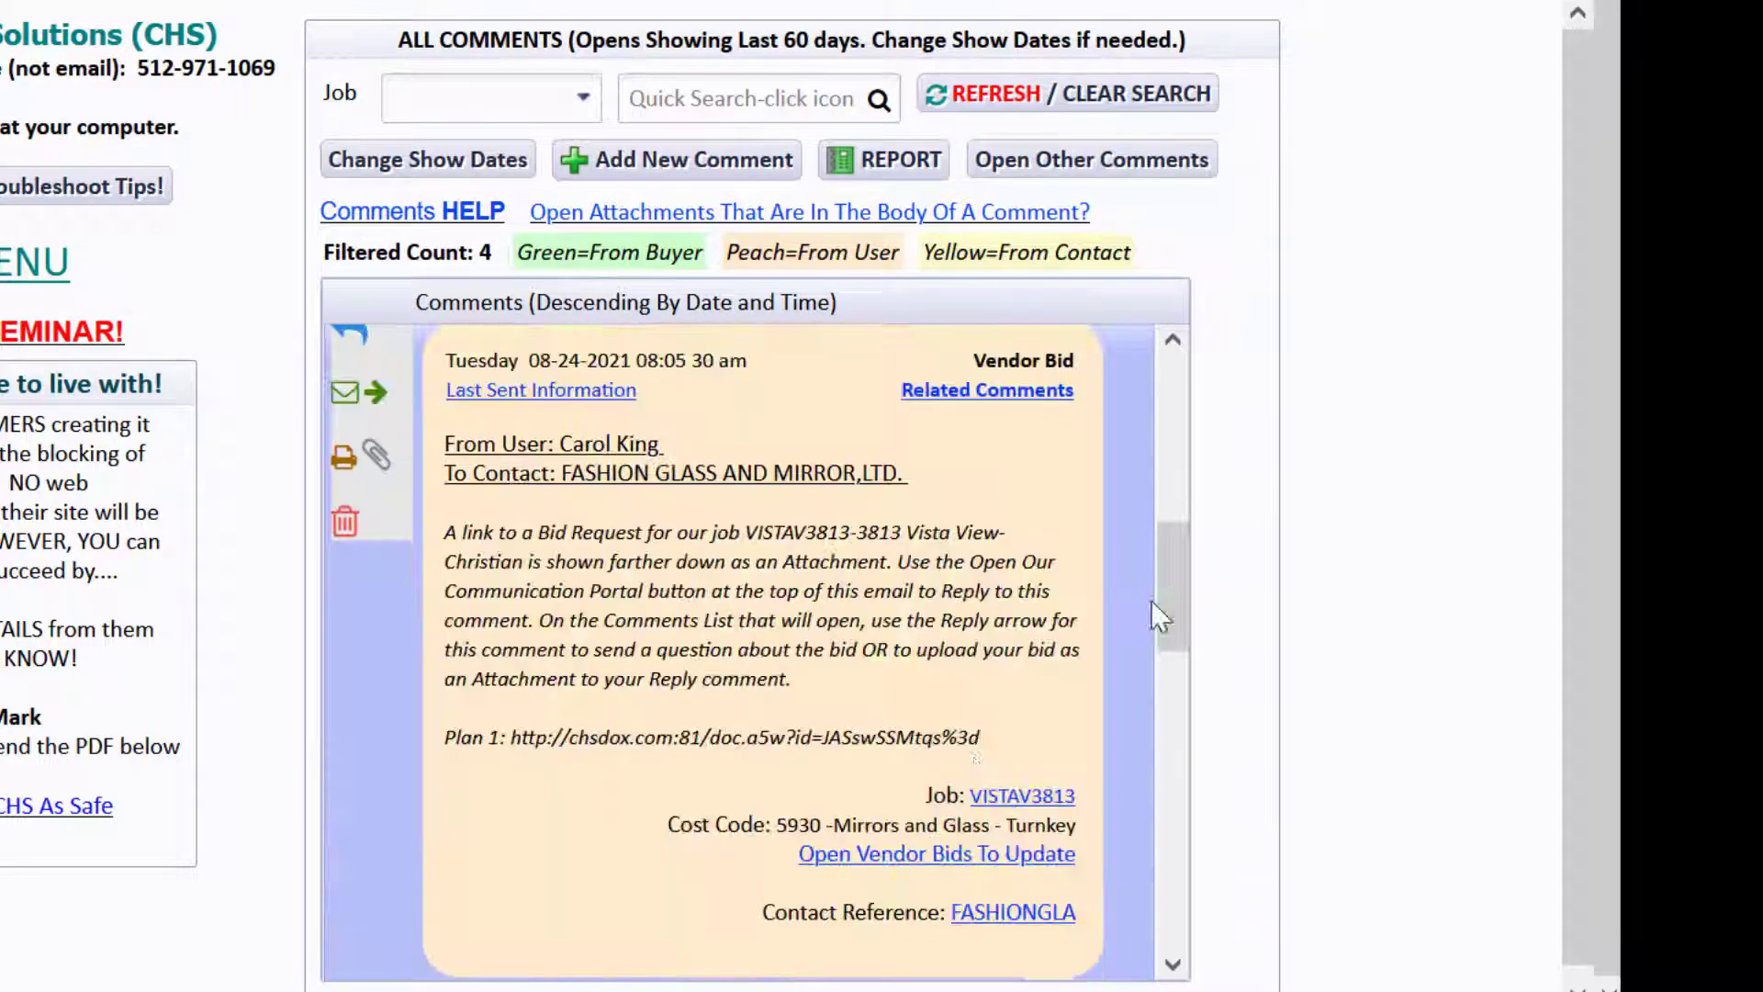
left_click(859, 852)
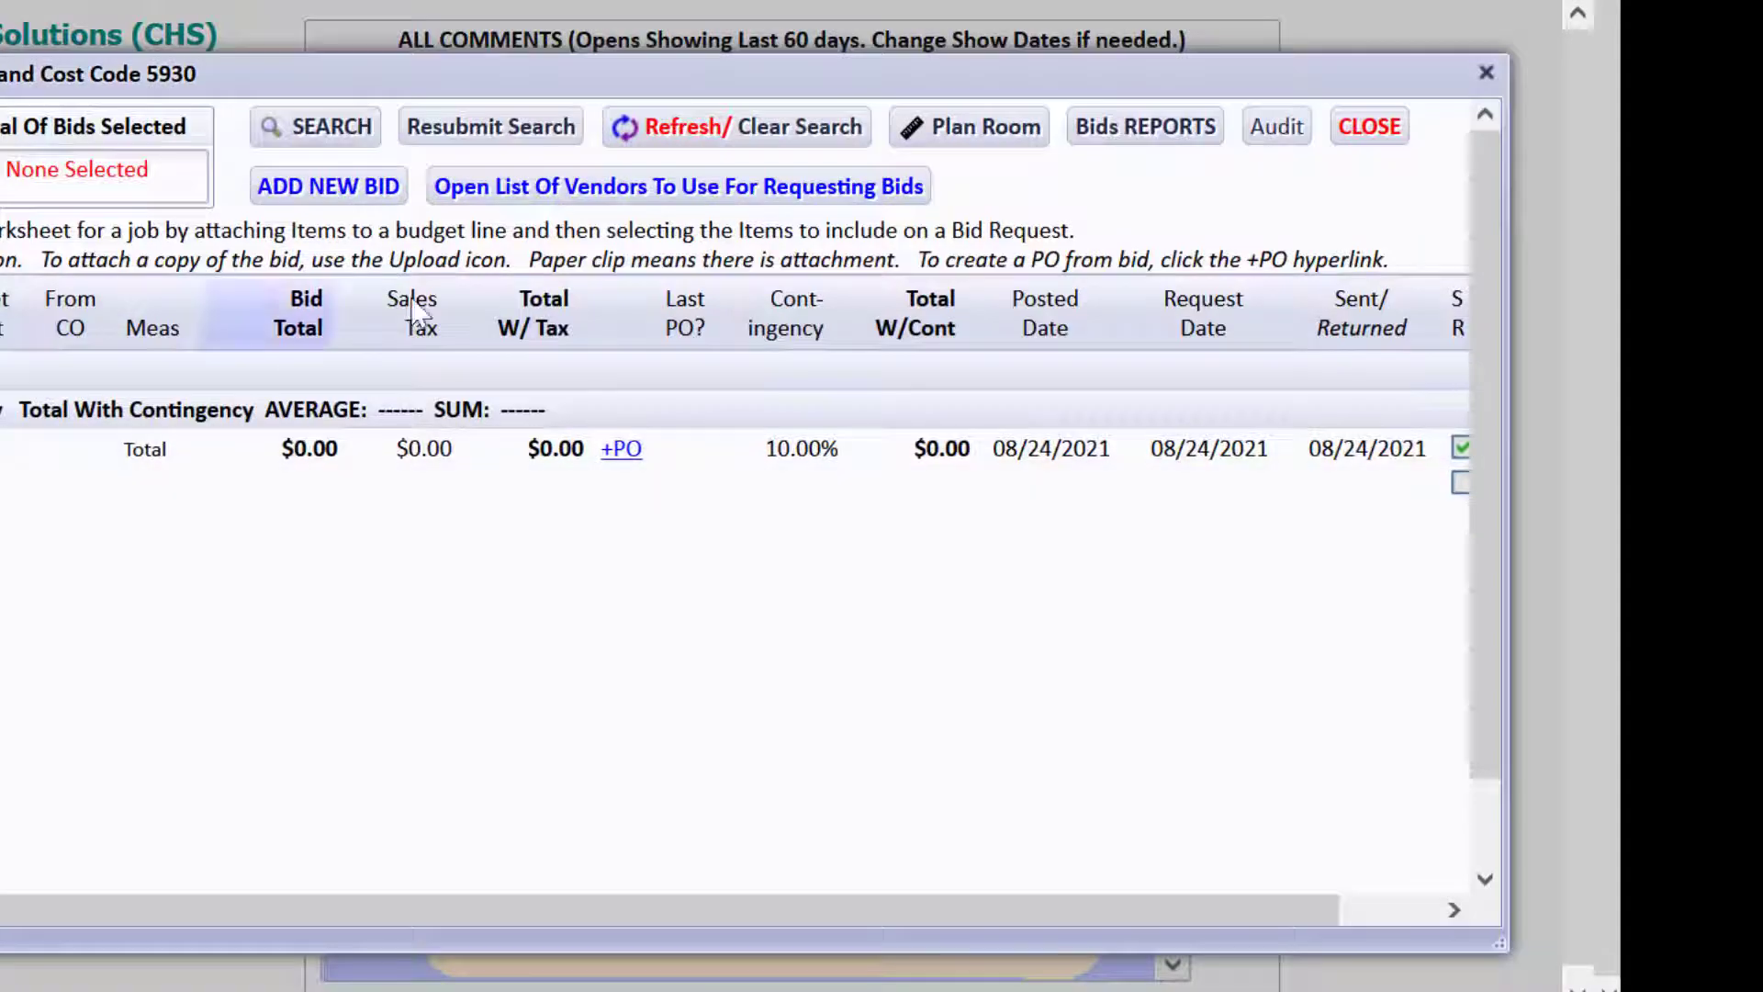
left_click(1370, 126)
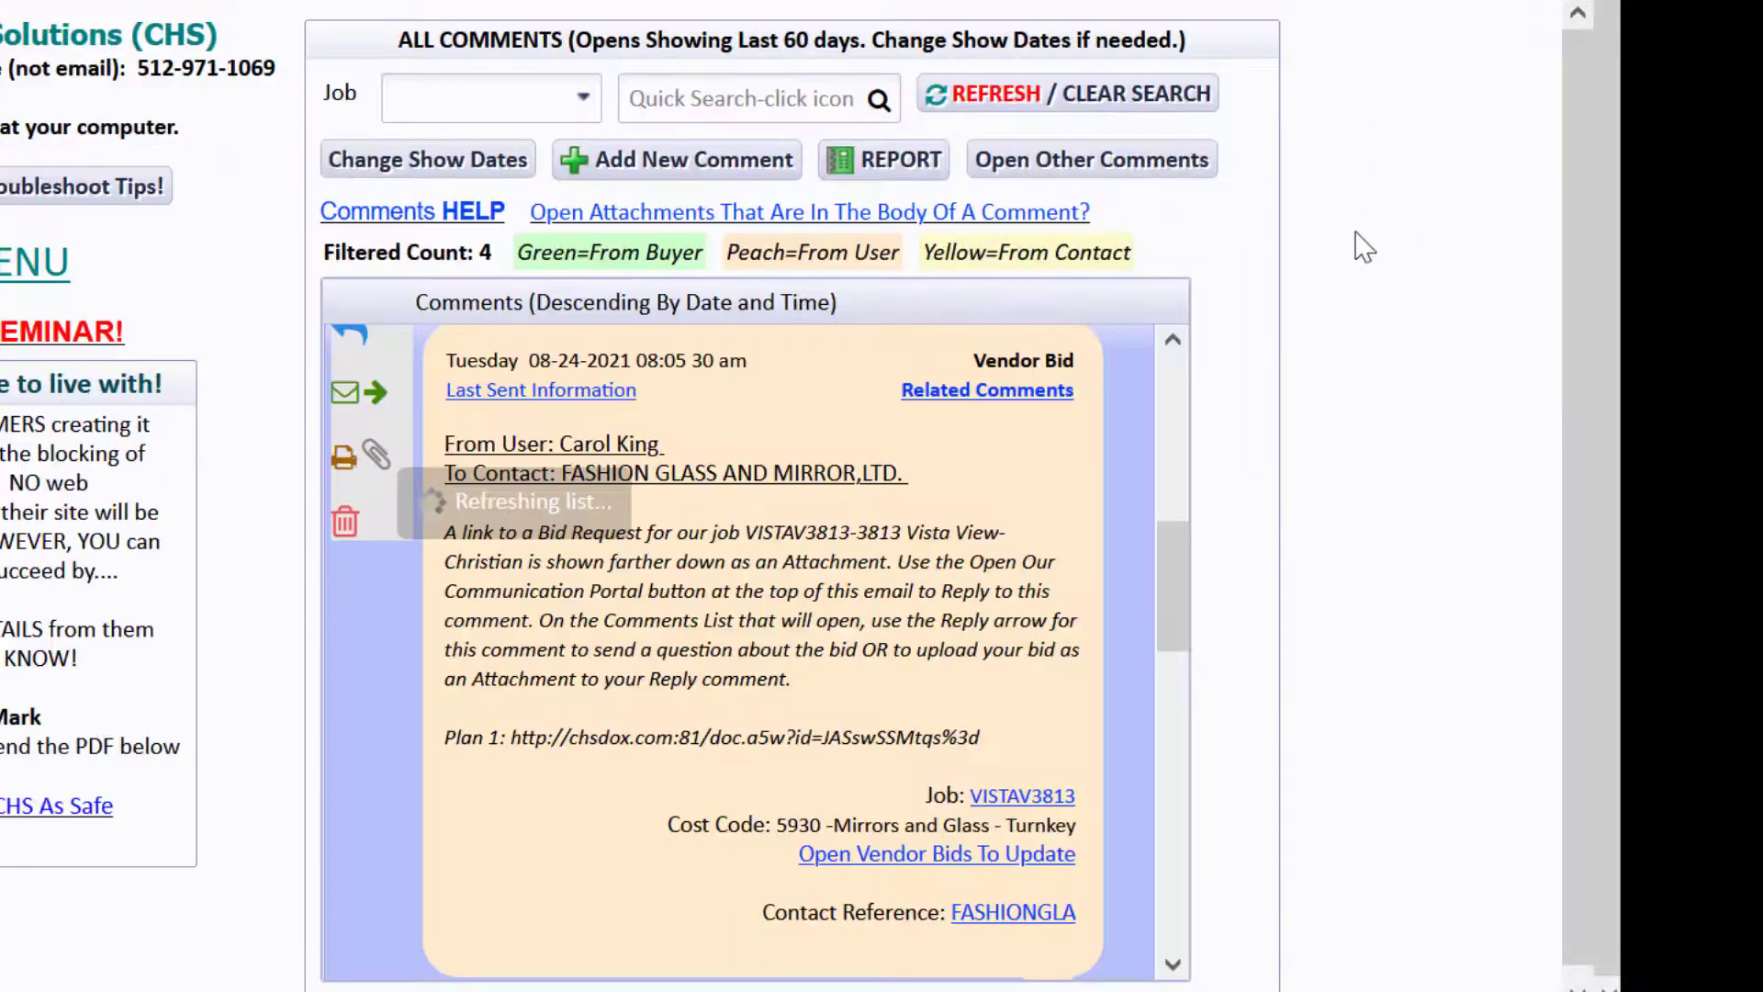
left_click_drag(1173, 611, 1170, 444)
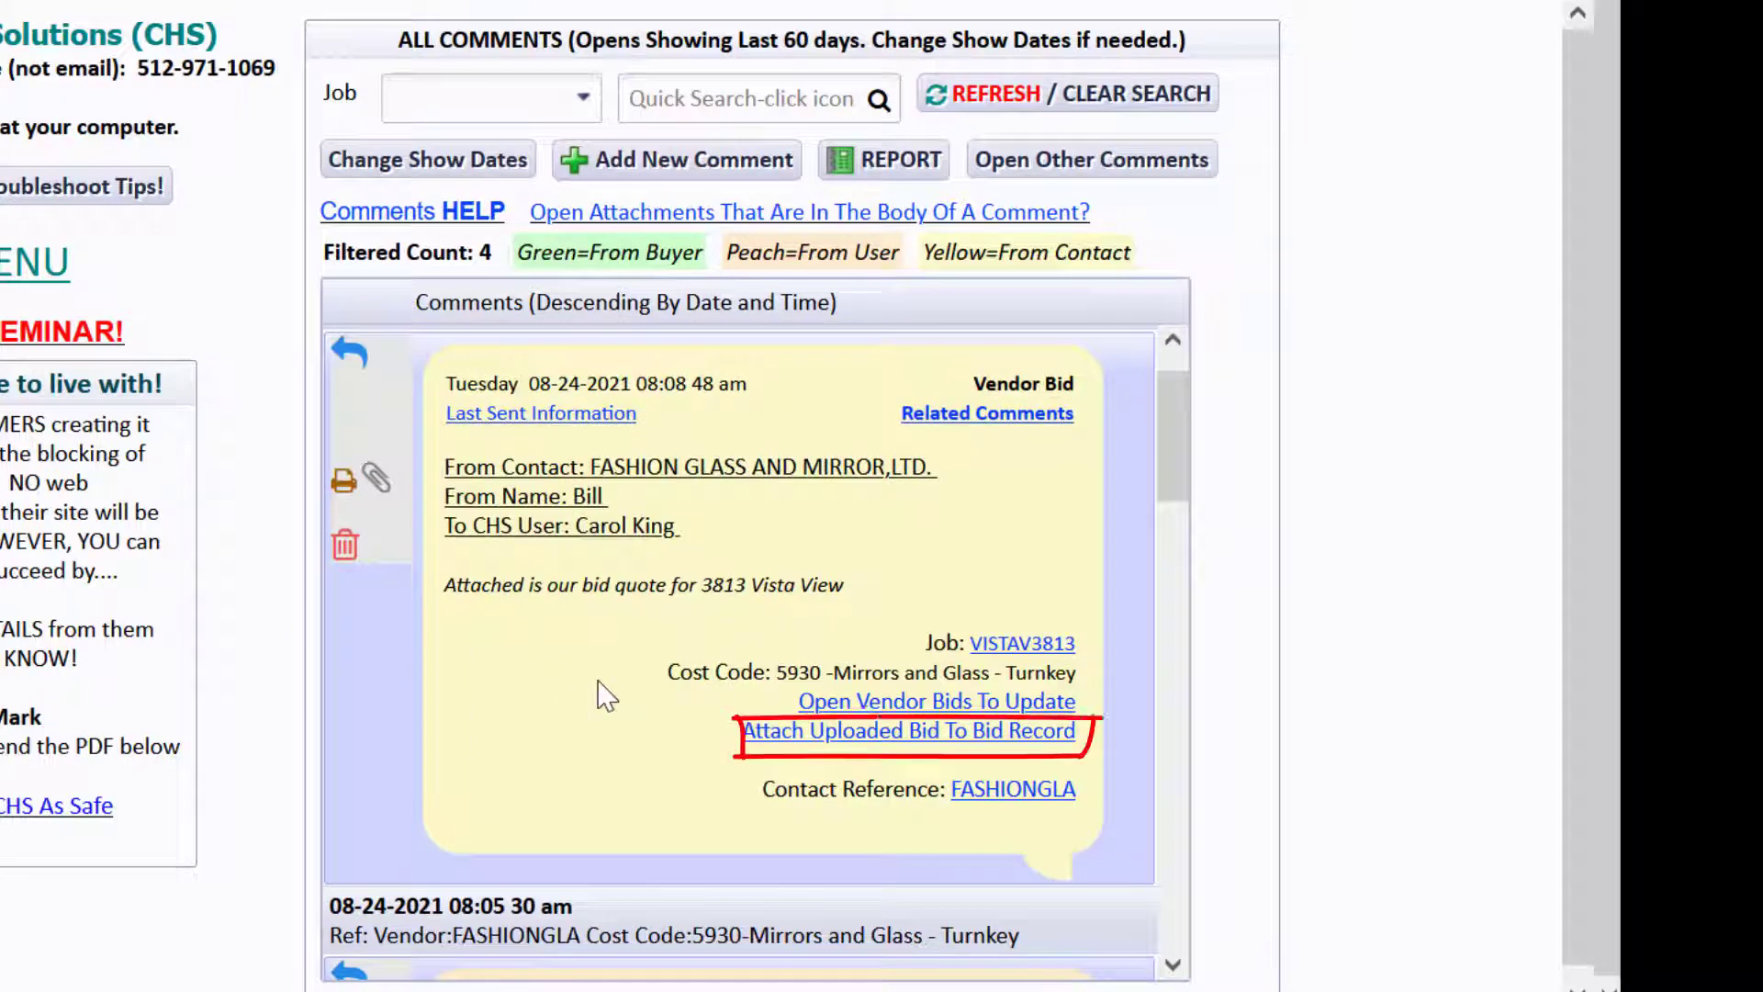
left_click(842, 735)
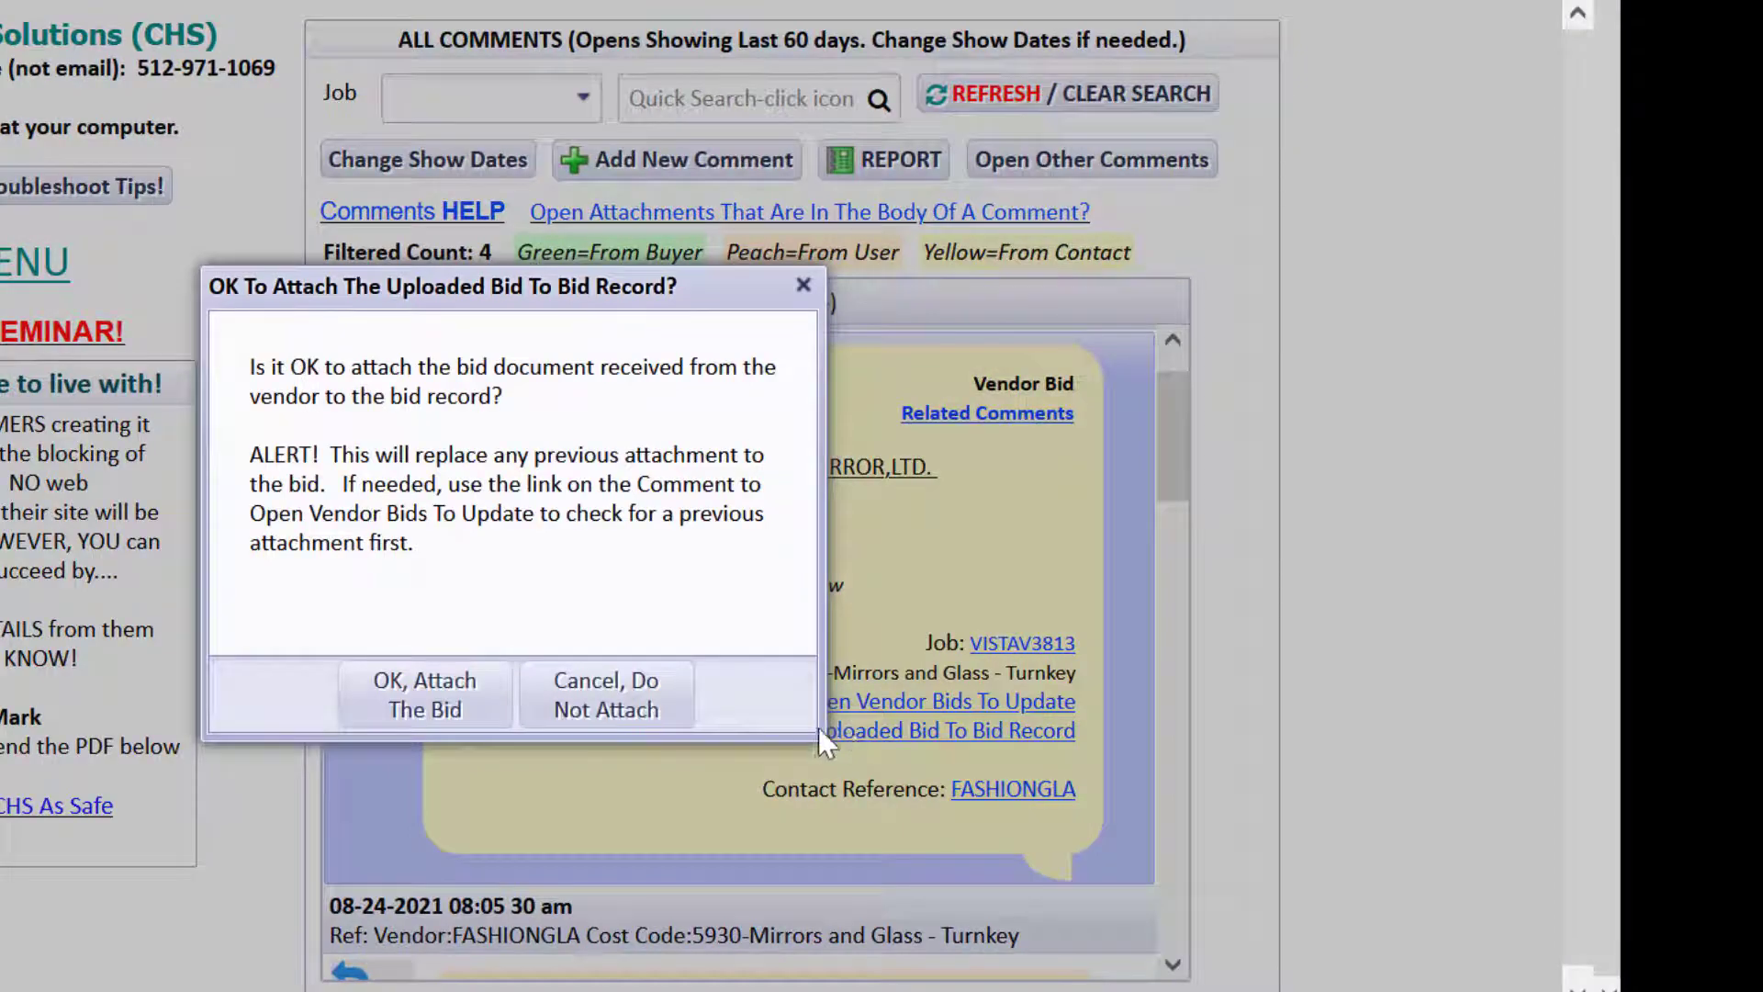
left_click(454, 706)
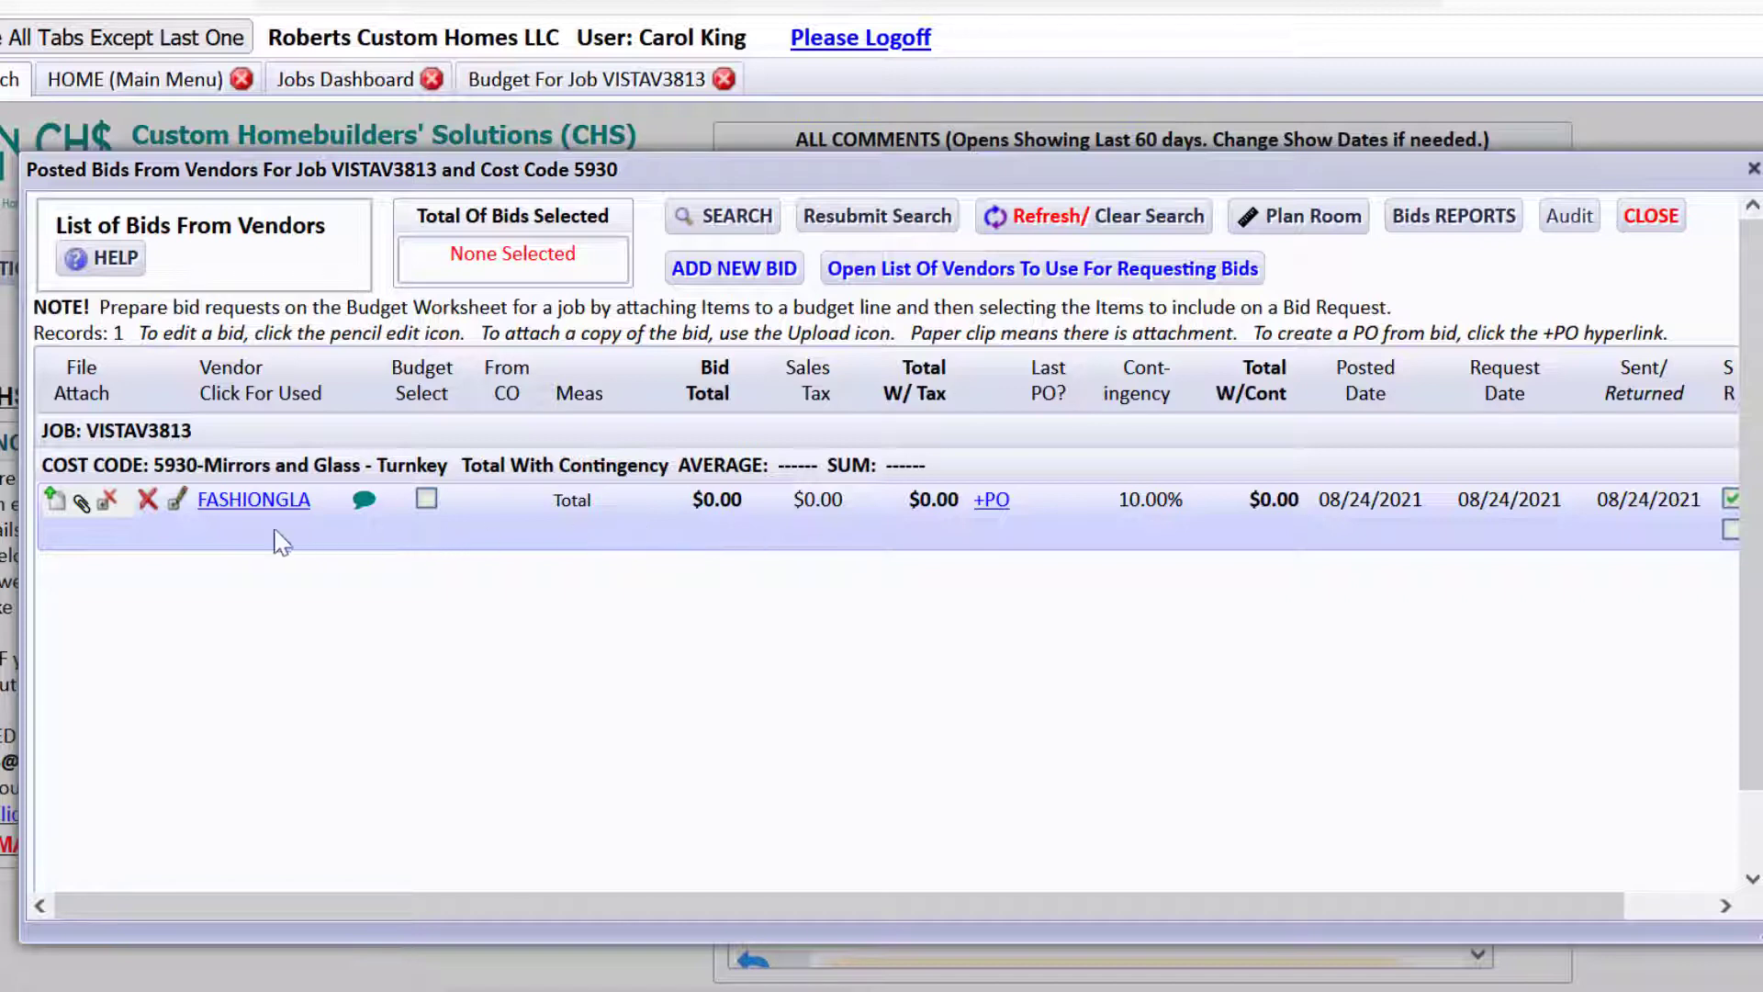
Open the 5930 Mirrors and Glass - Turnkey budget line and its vendor bids.
left_click(1651, 218)
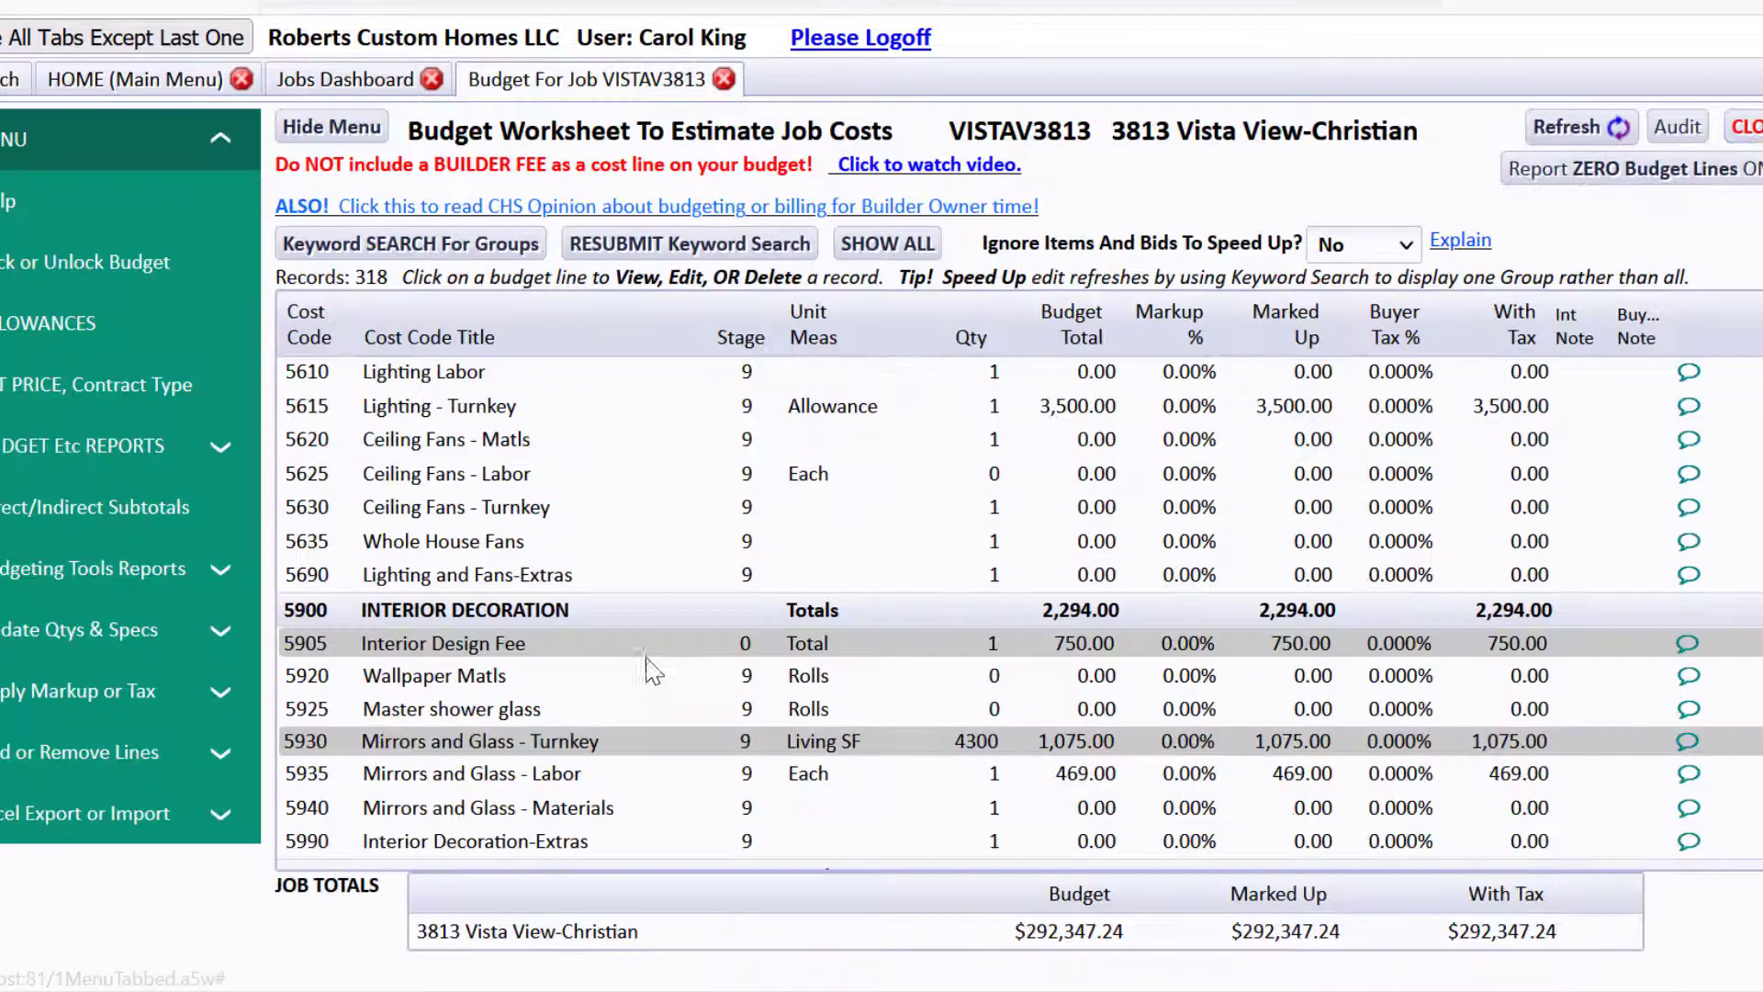
left_click(675, 758)
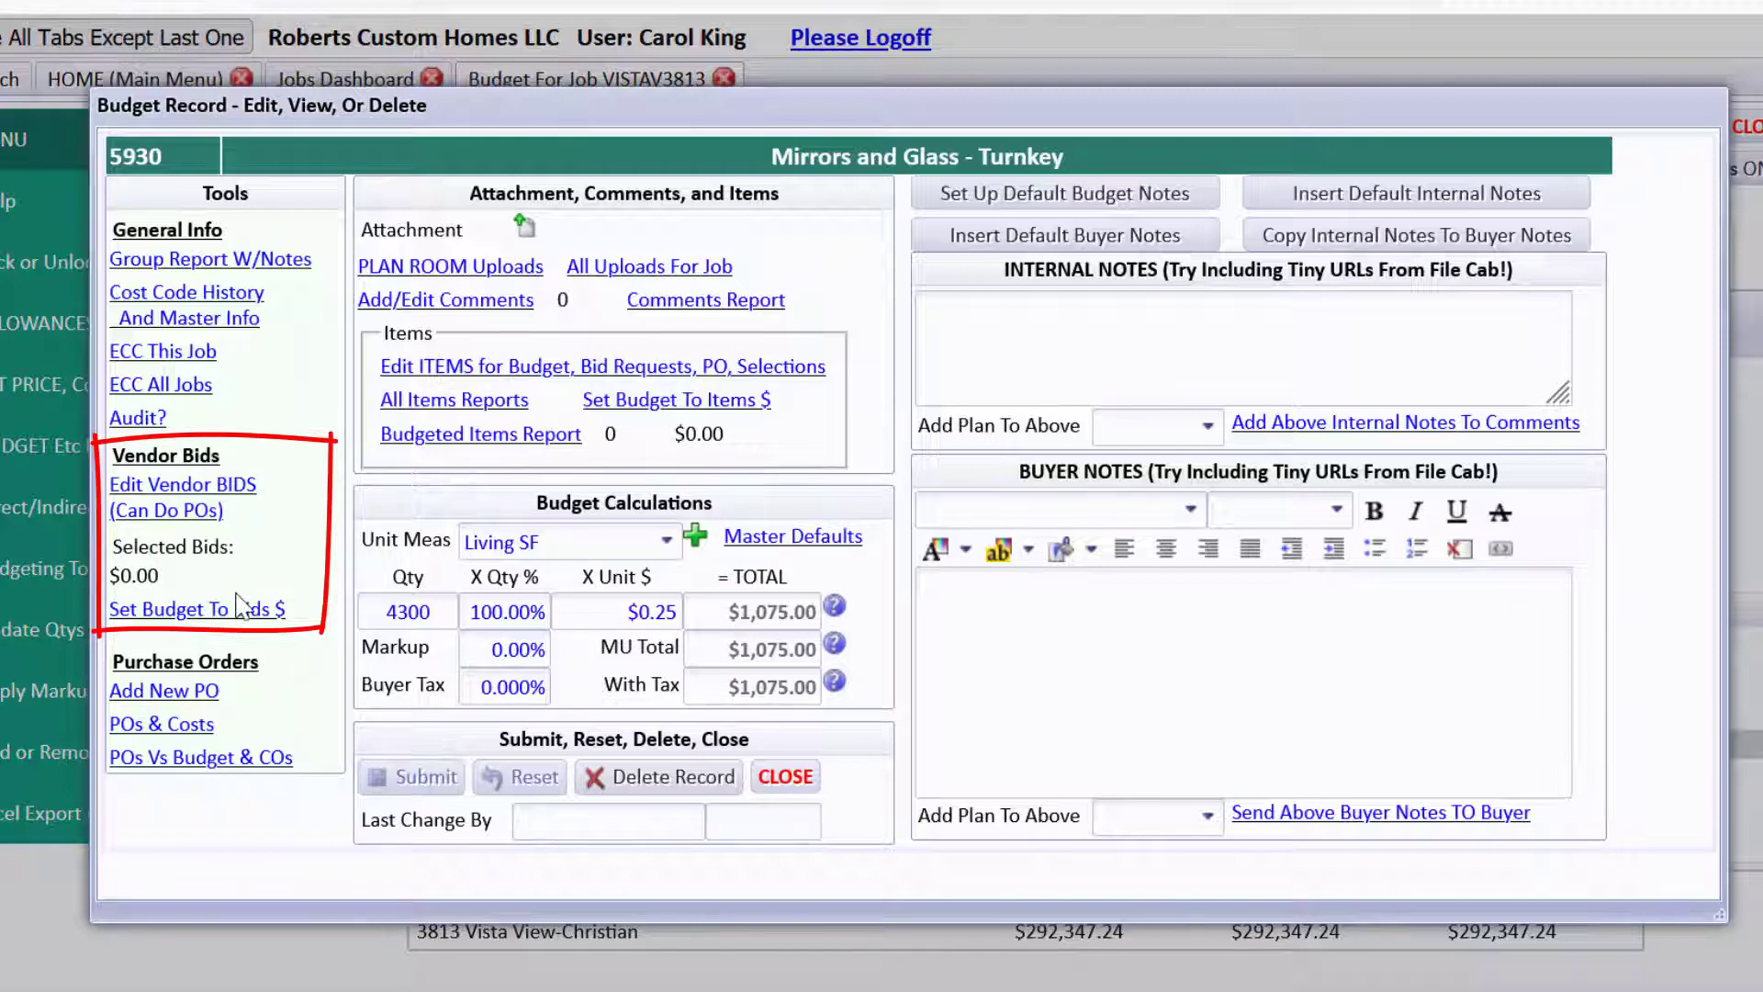
left_click(202, 500)
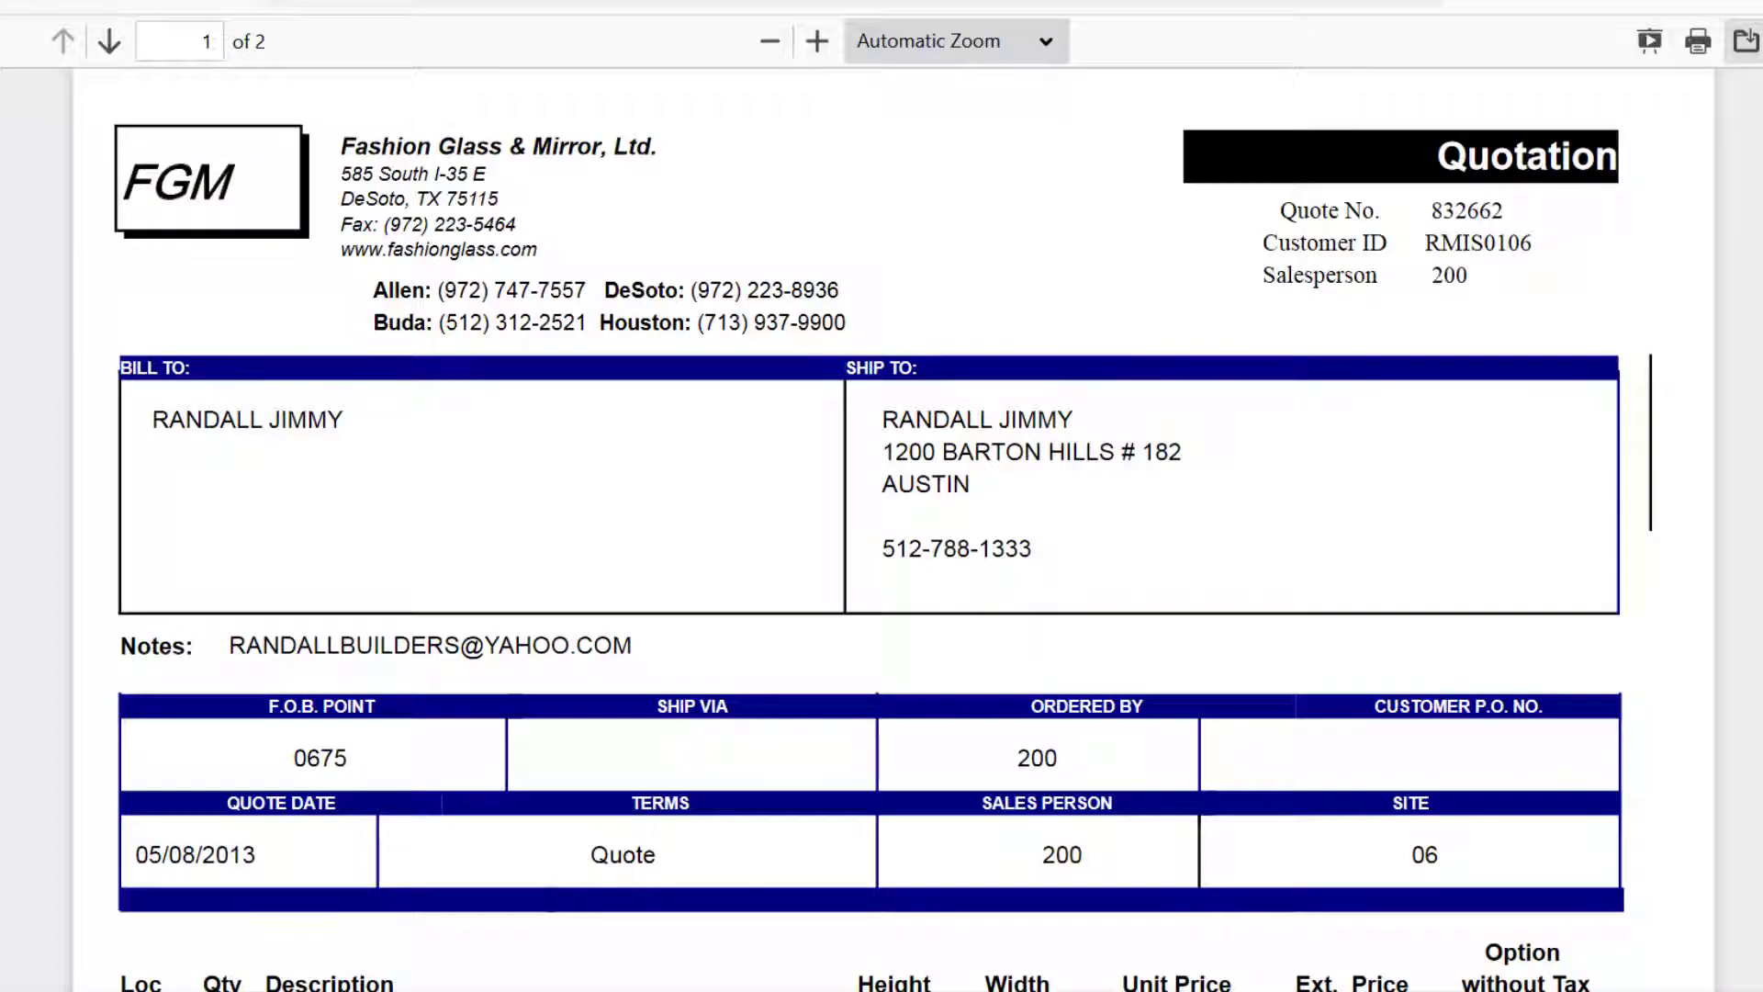
Enter 1192.50 as the FASHIONGLA bid's amount.
scroll(1479, 368, "down", 10)
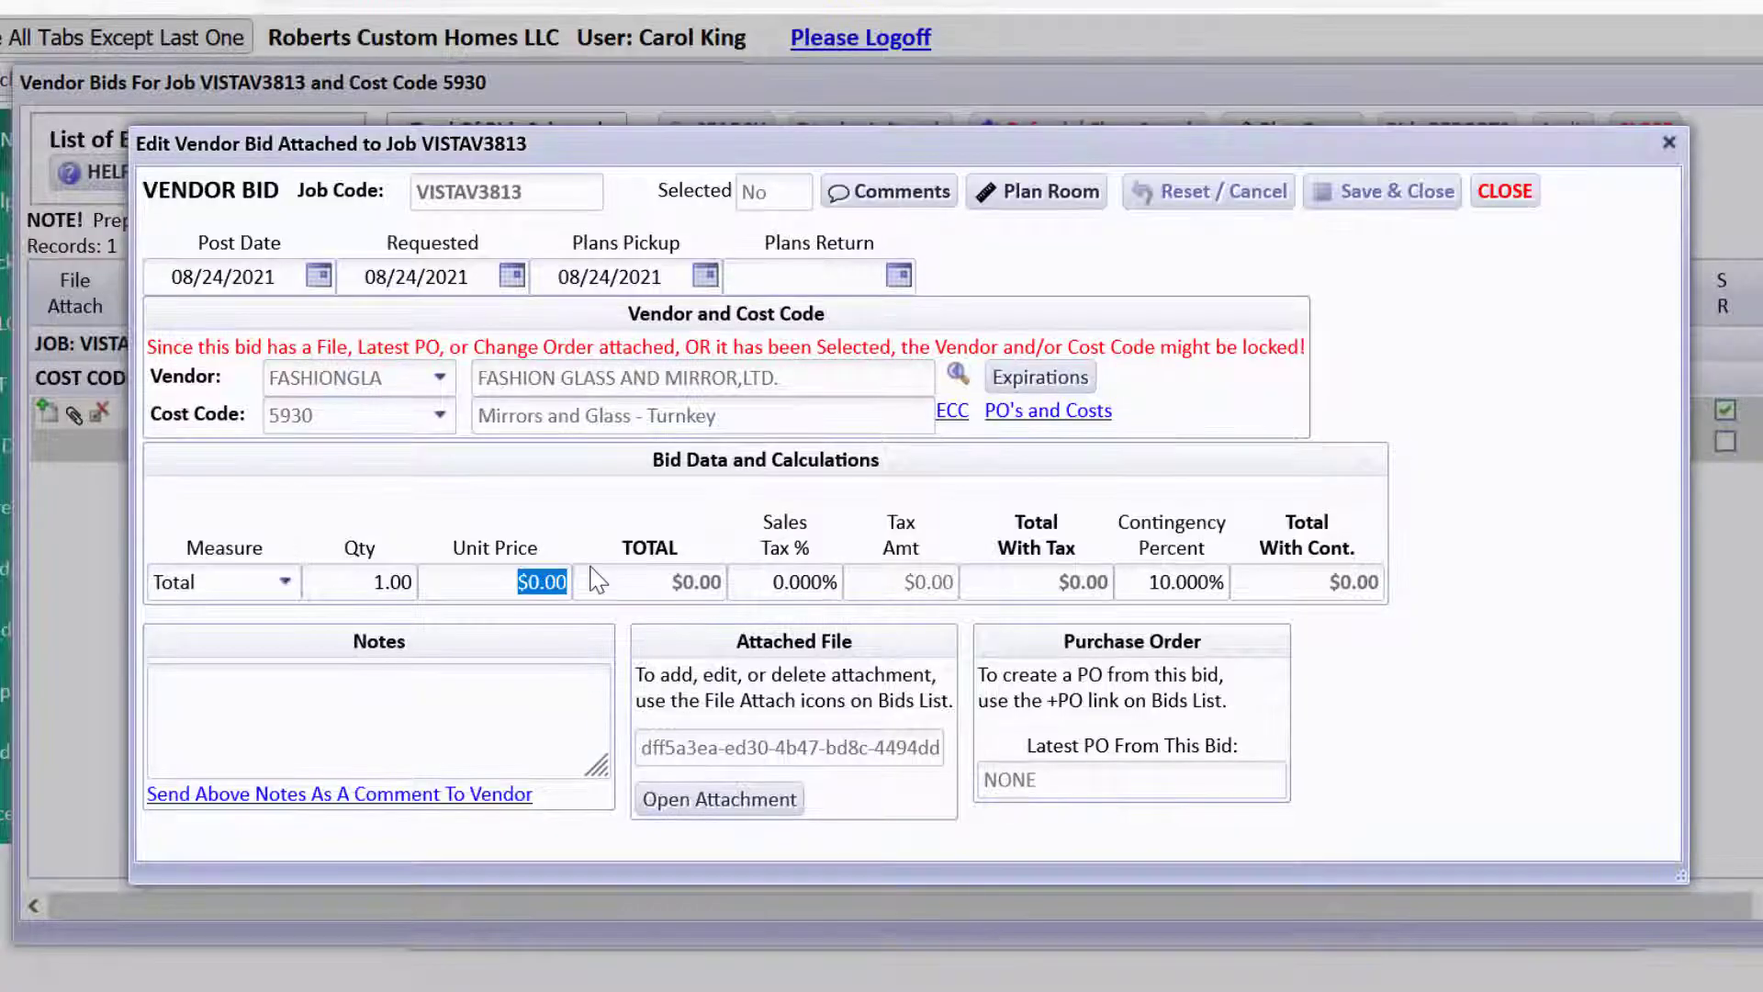
type("1192.50")
key("Tab")
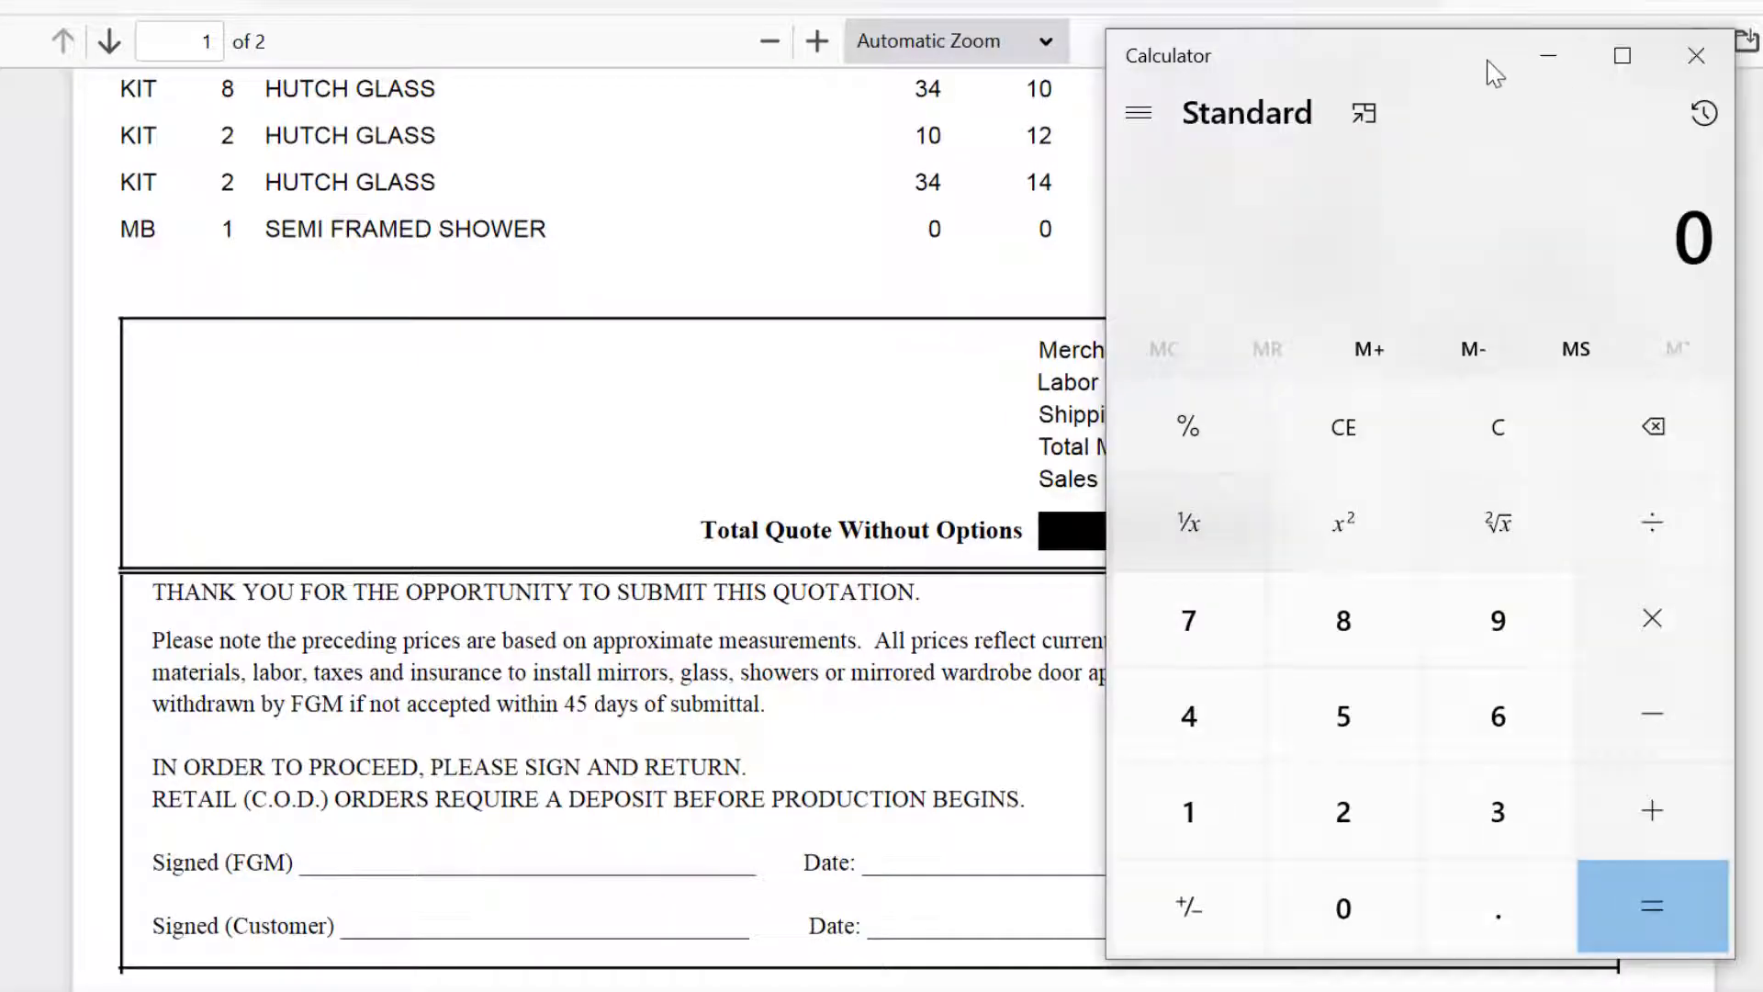
Compute 60.37 ÷ 1192.5 (≈0.0506) in Calculator, then minimize it.
left_click_drag(1484, 75, 286, 225)
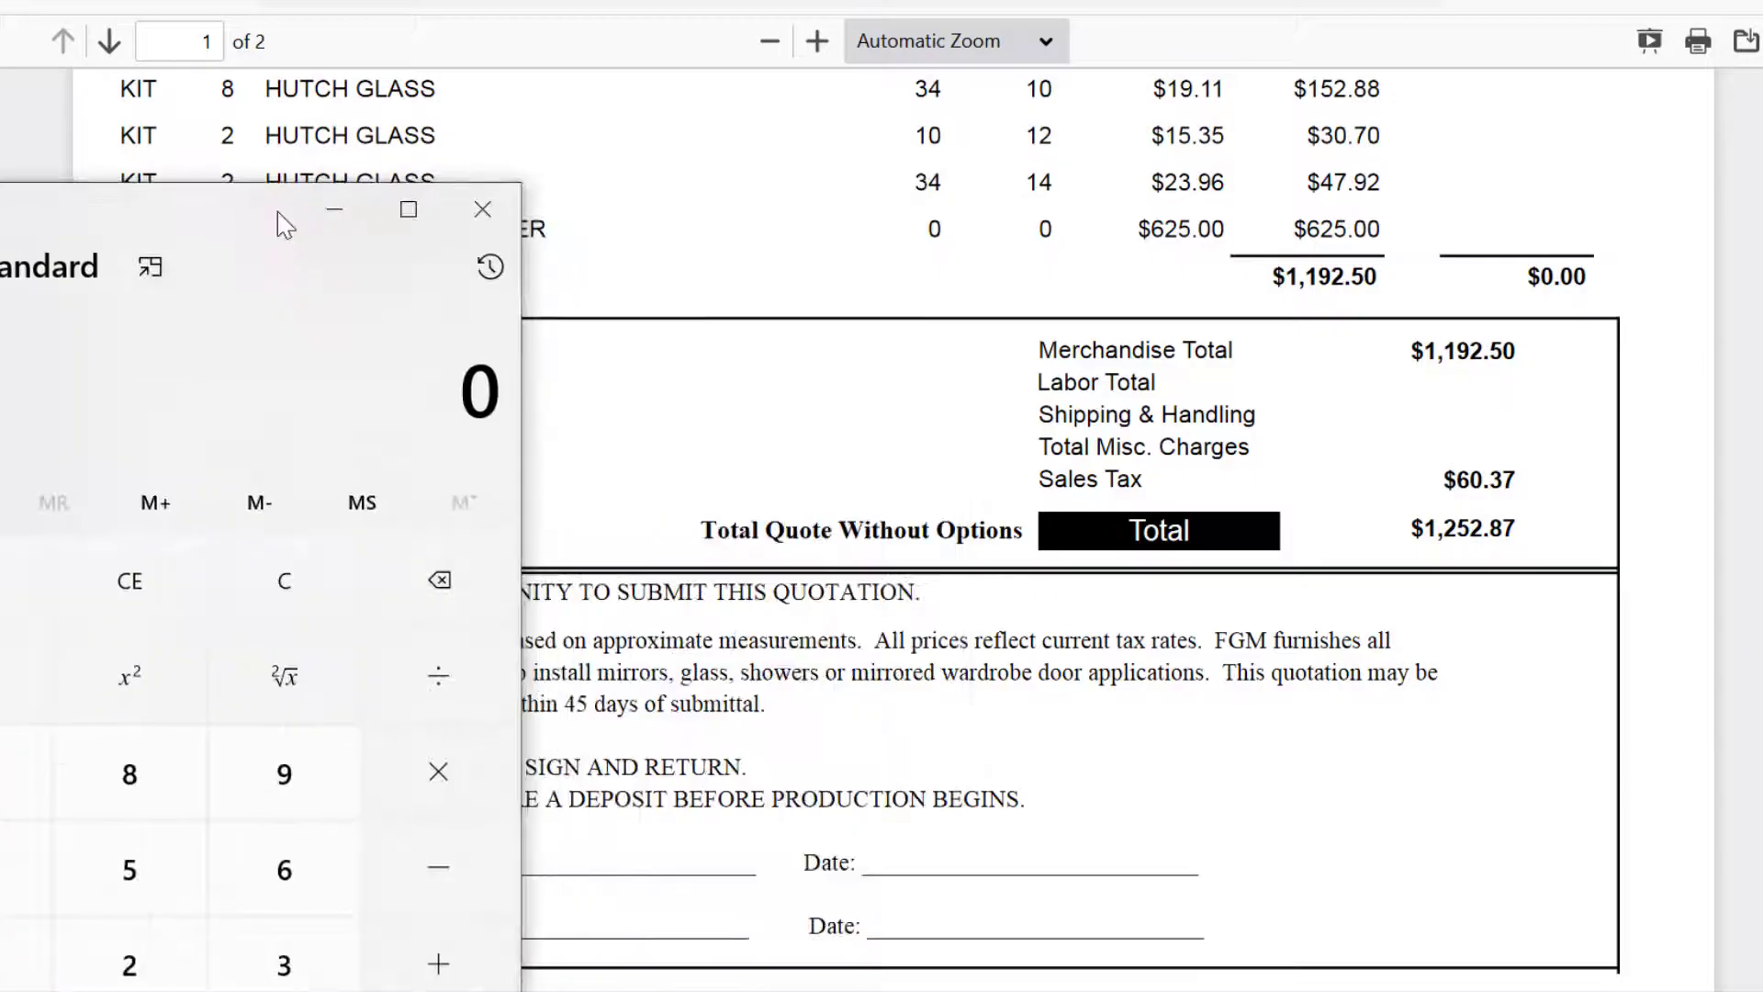
type("60.37")
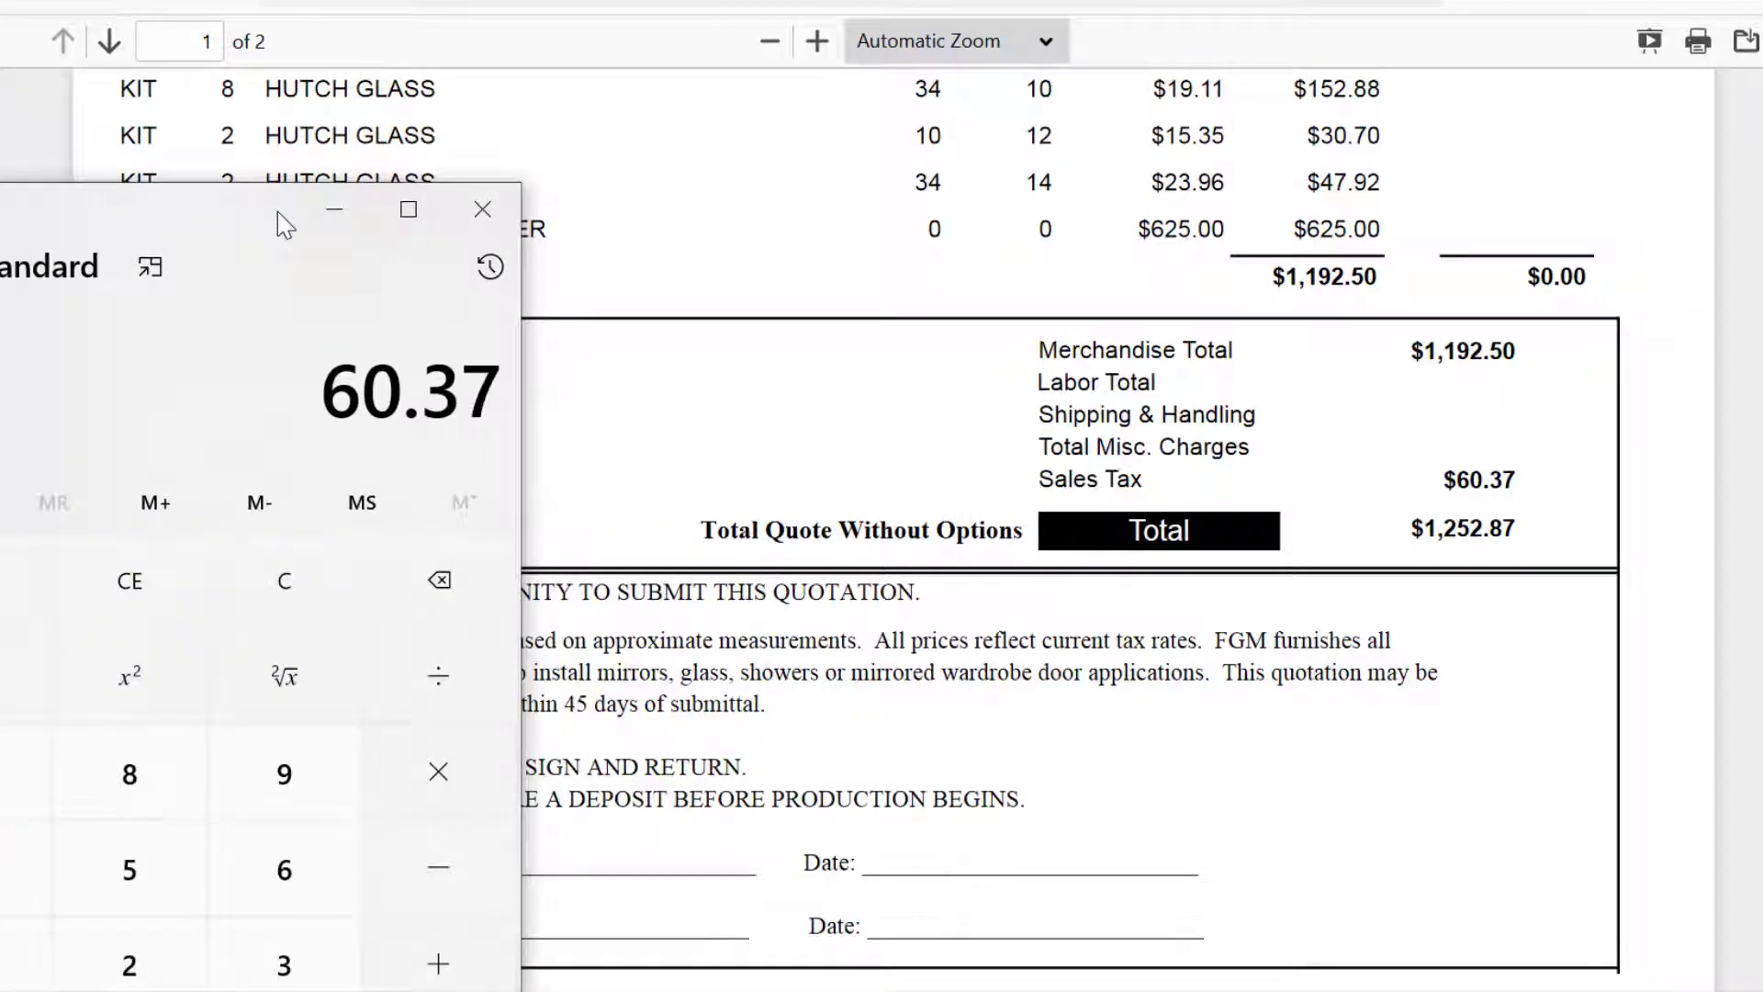
type("/1192.")
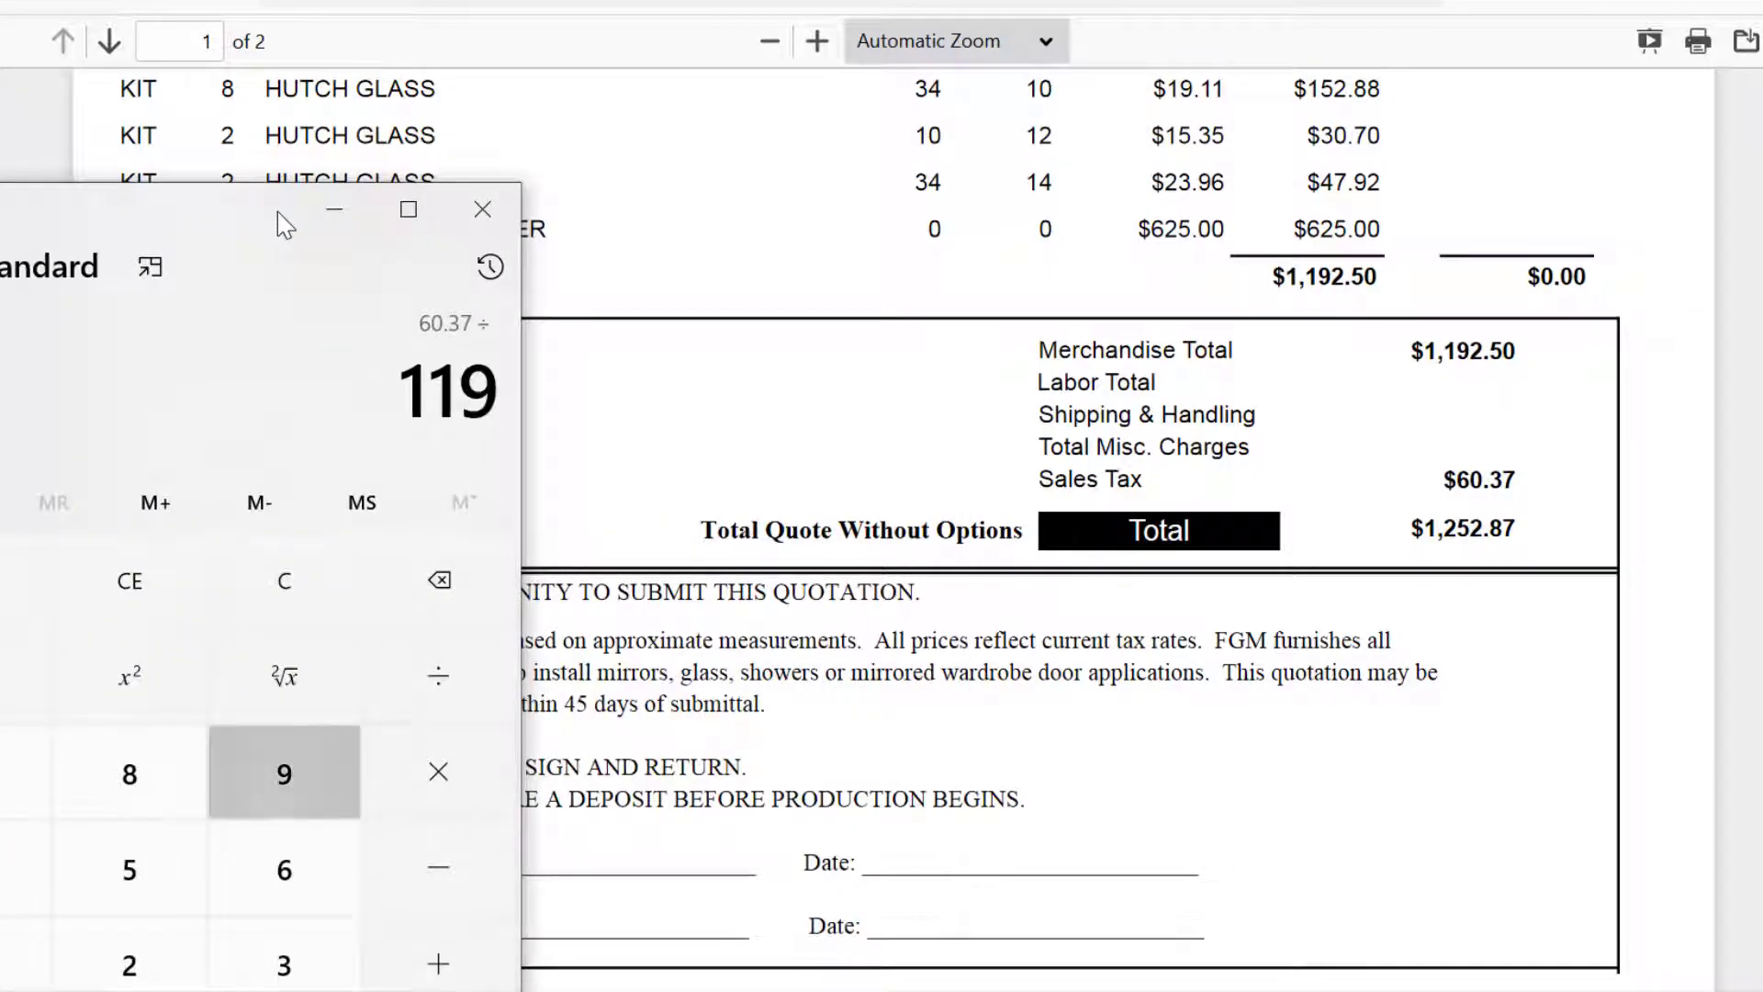
type("5")
key("Return")
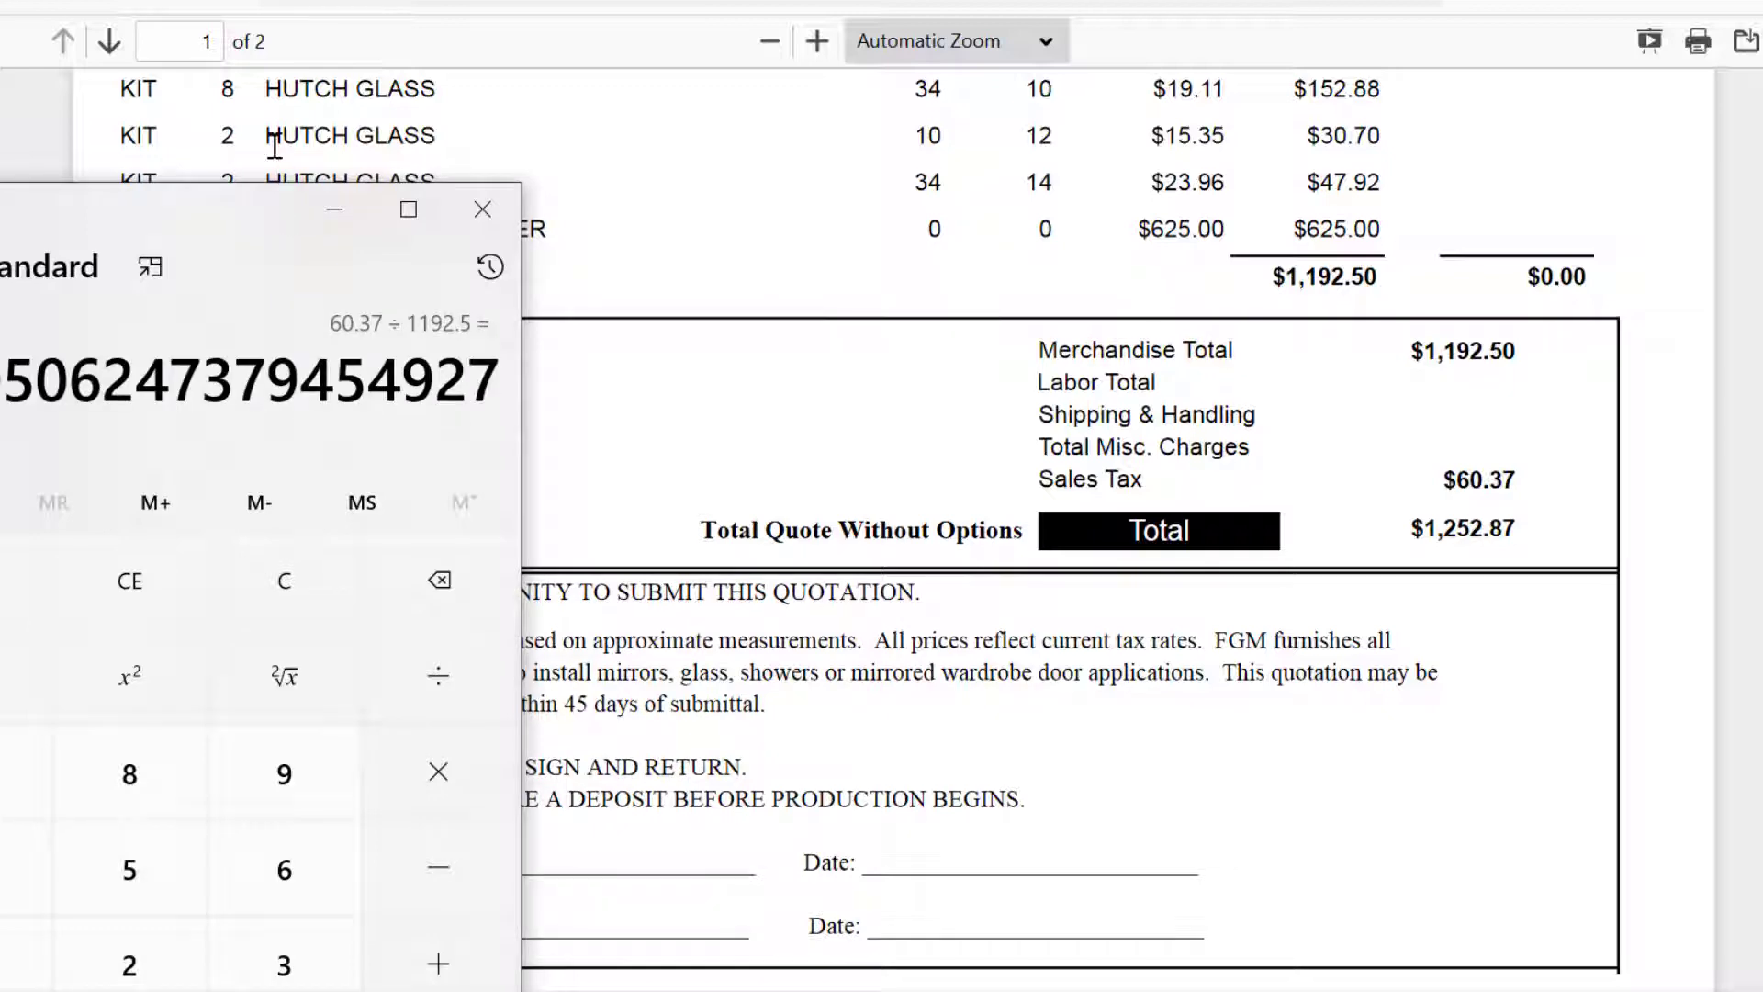
left_click_drag(229, 221, 524, 187)
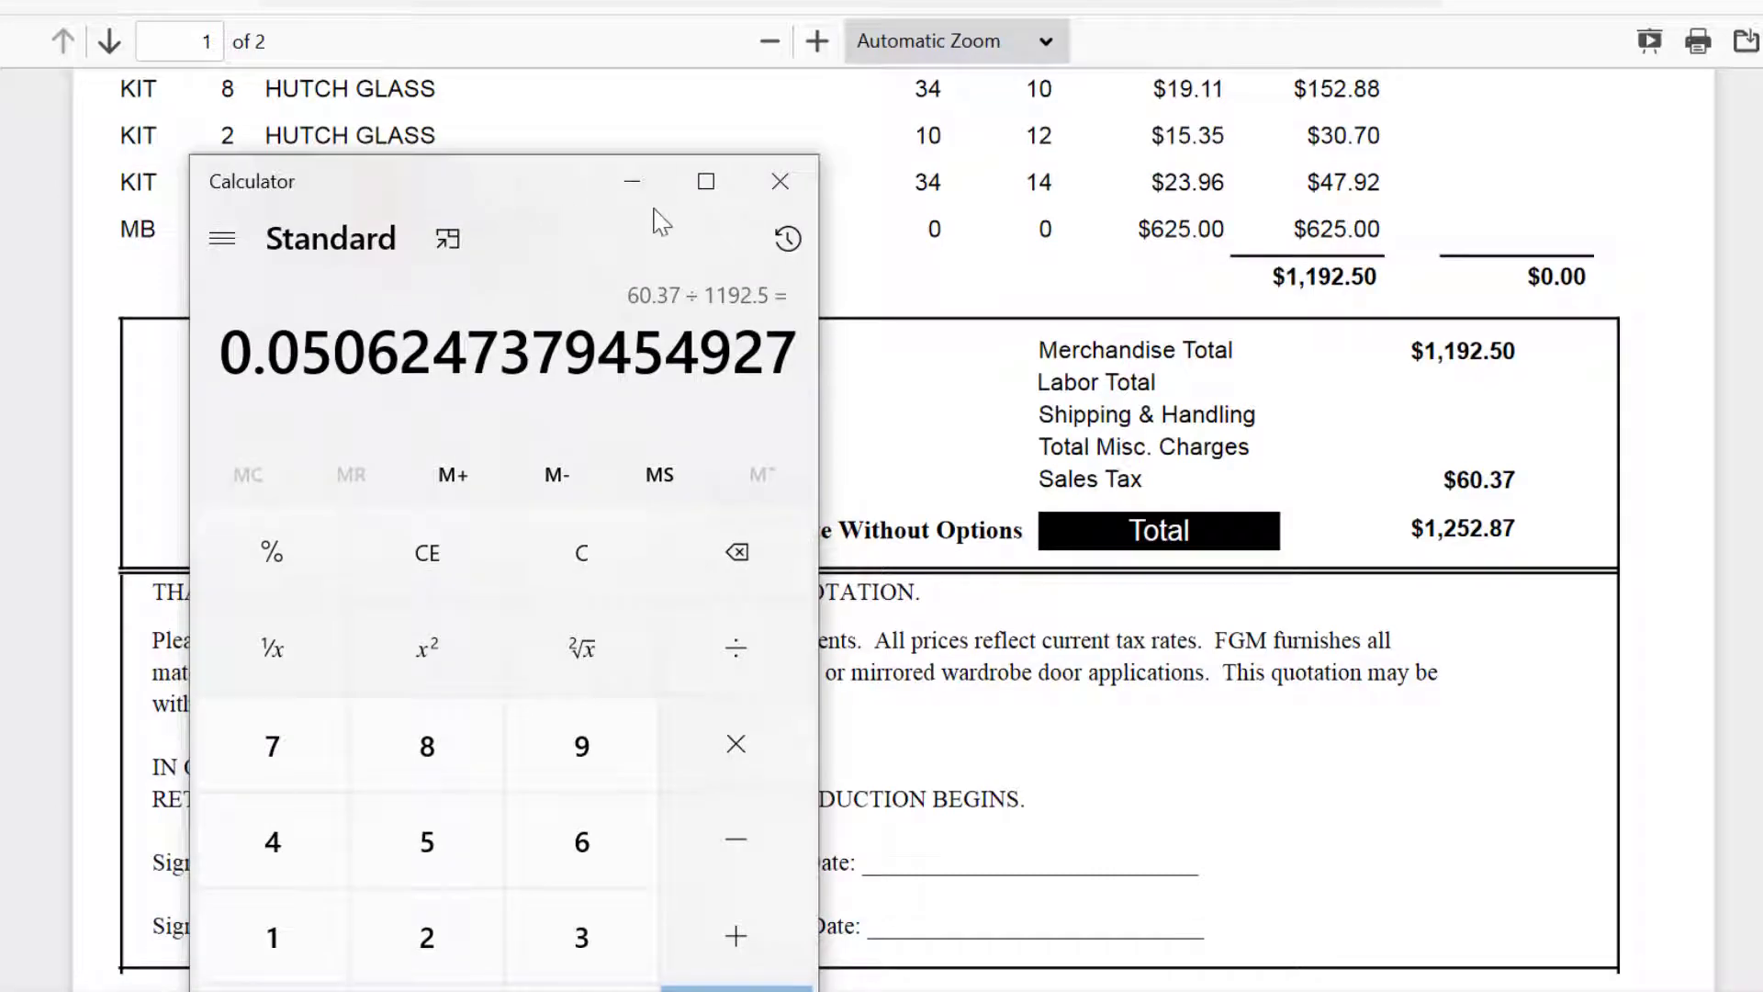
left_click(632, 183)
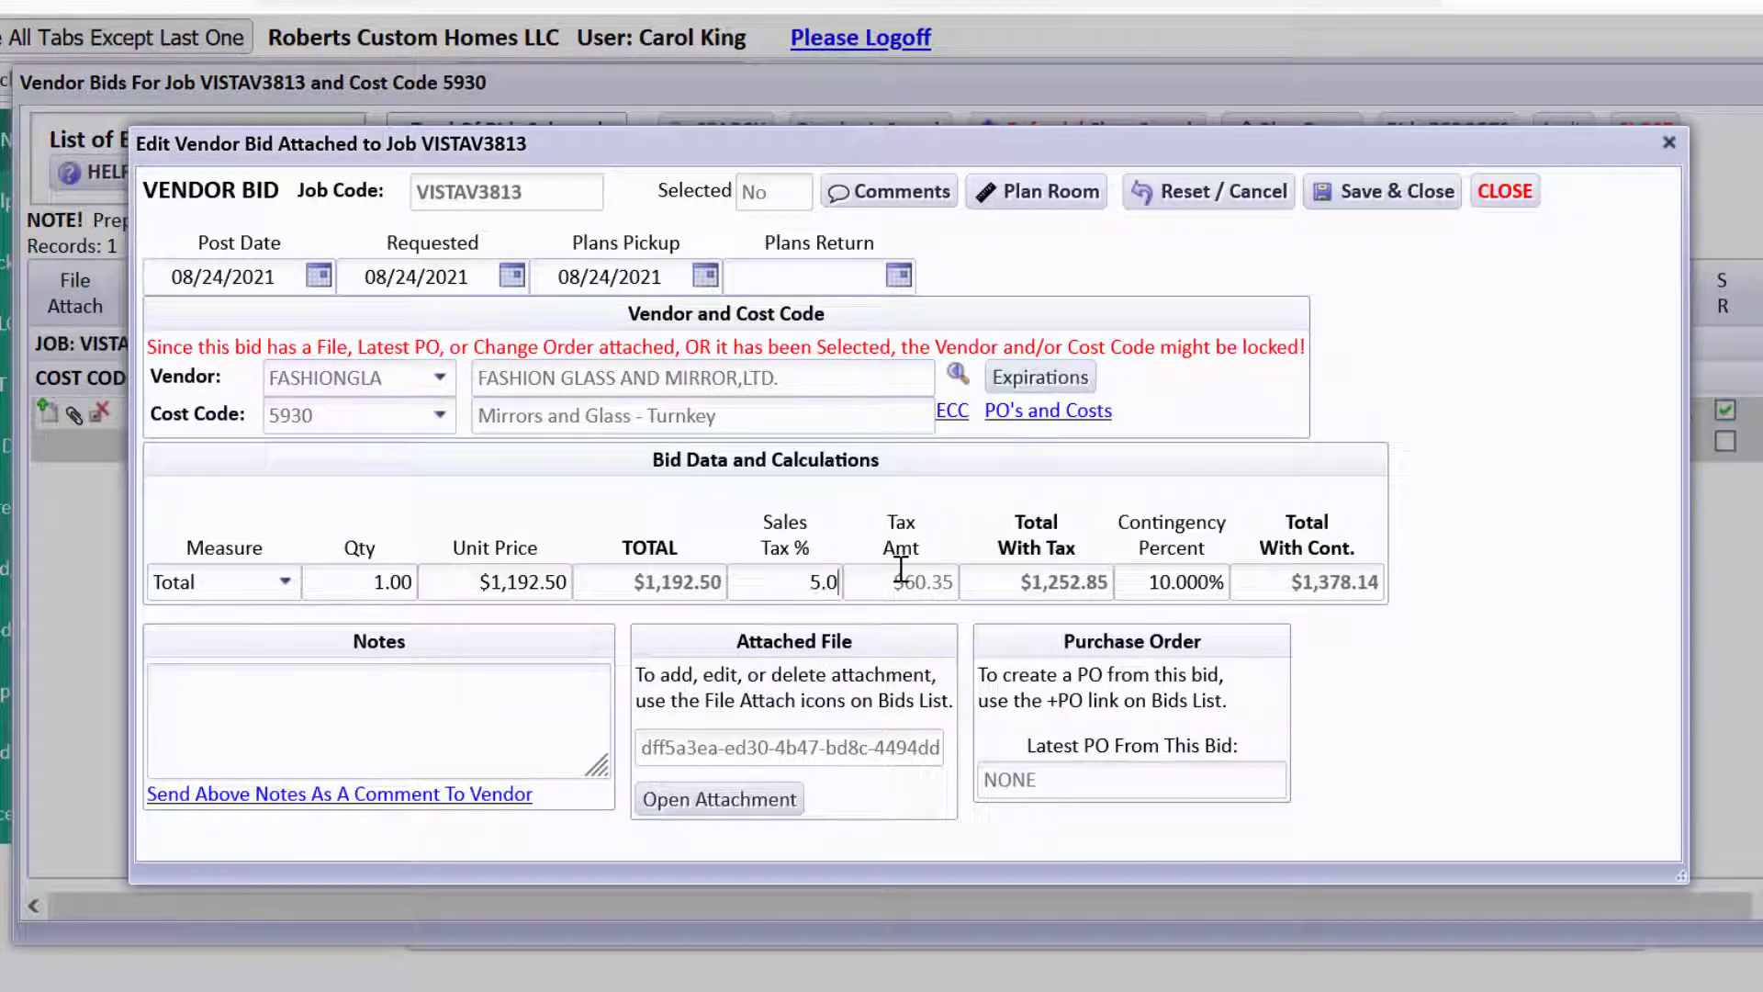
Set the bid's sales tax to 5.063% ($60.38, $1,252.88 total) and save and close.
type("62")
key("Tab")
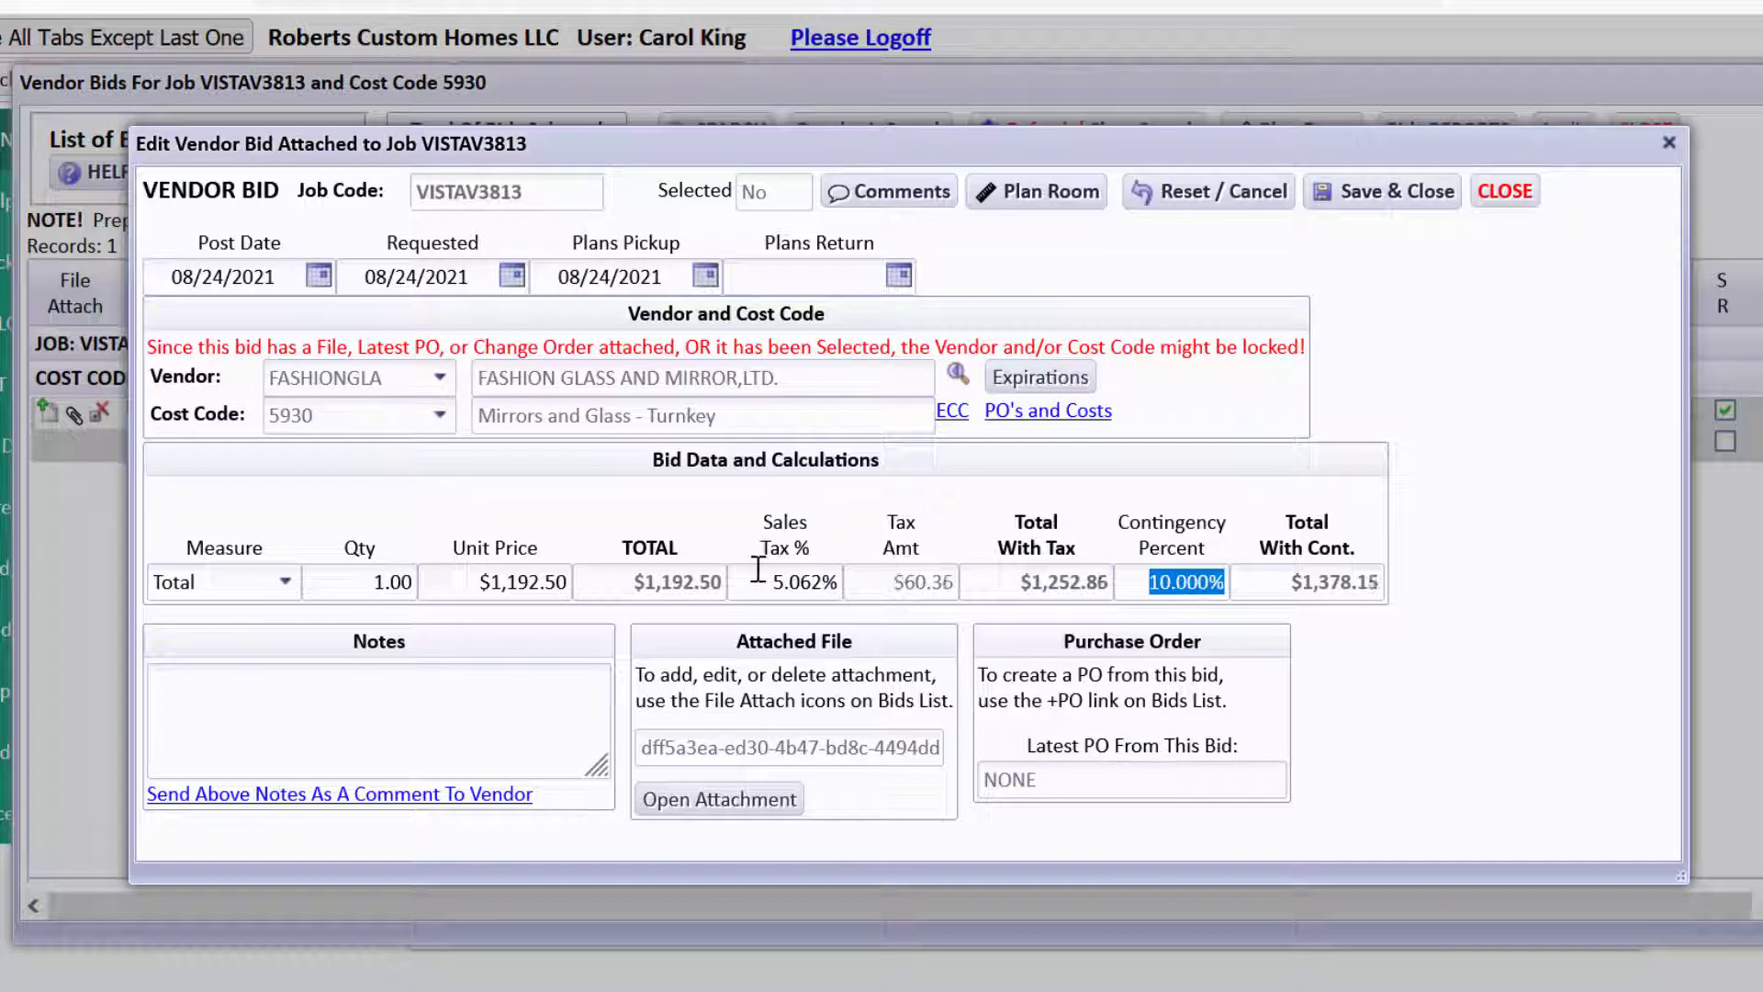
left_click_drag(757, 569, 895, 578)
type("5.0063")
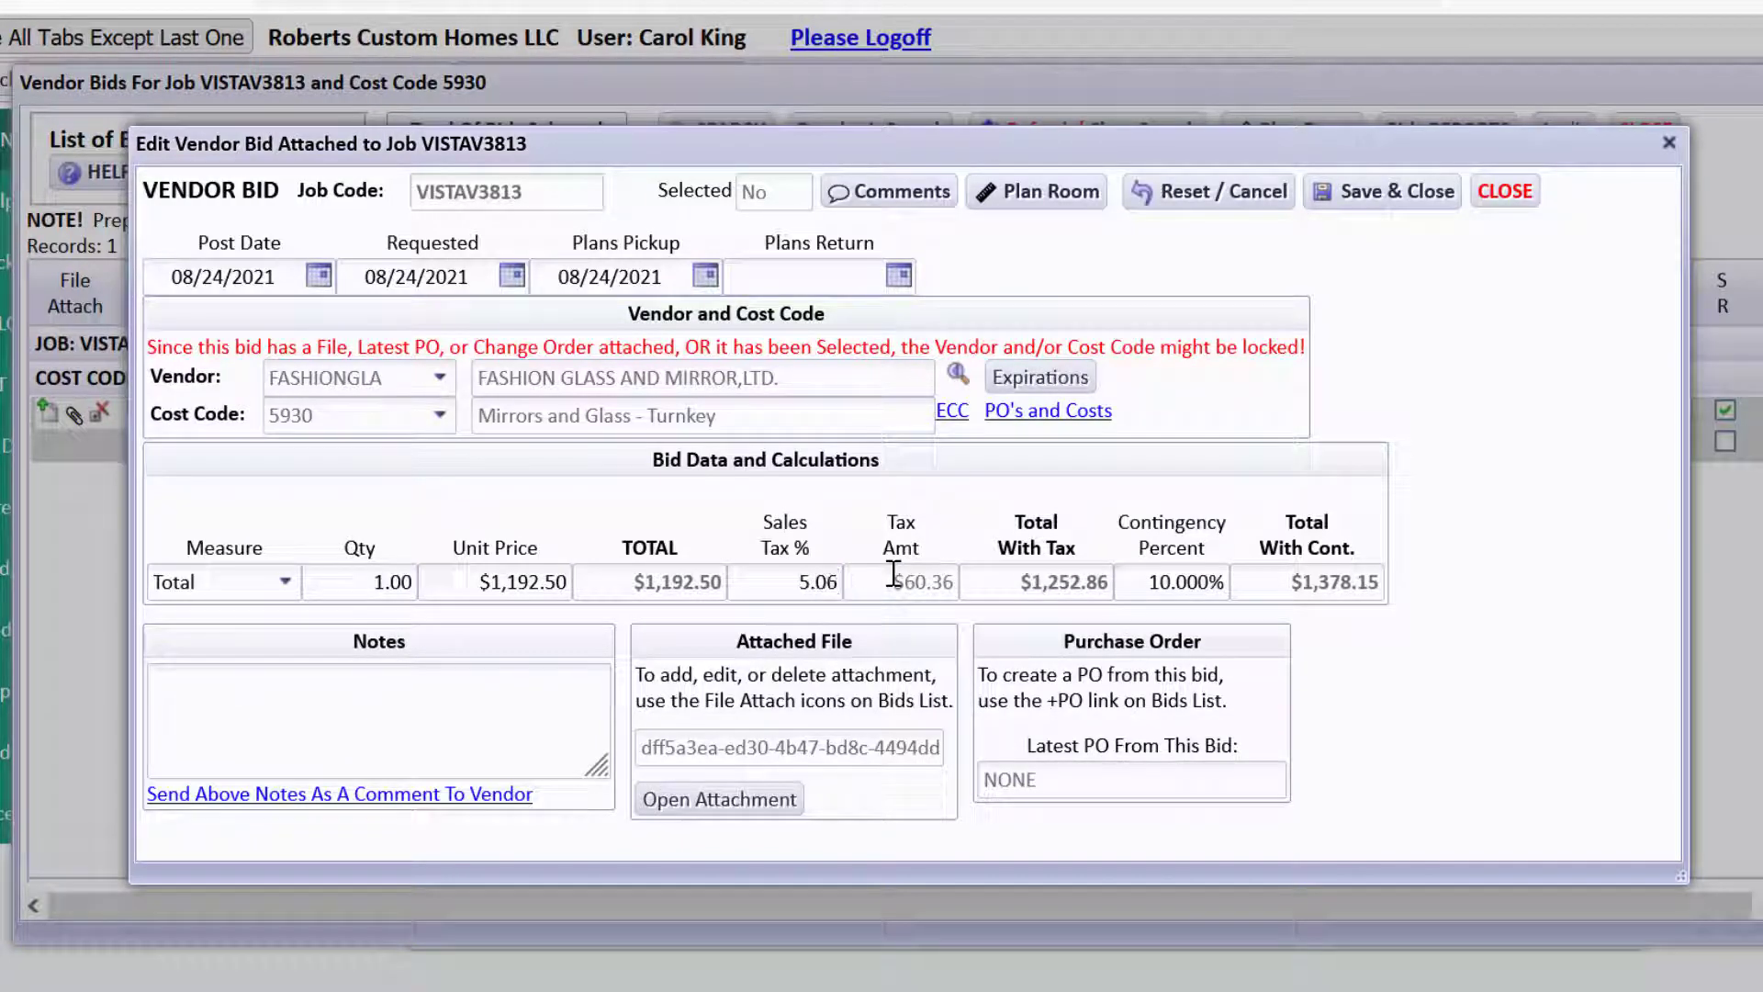
key("Tab")
left_click_drag(752, 571, 901, 575)
type("5.062")
key("BackSpace")
type("3")
key("Tab")
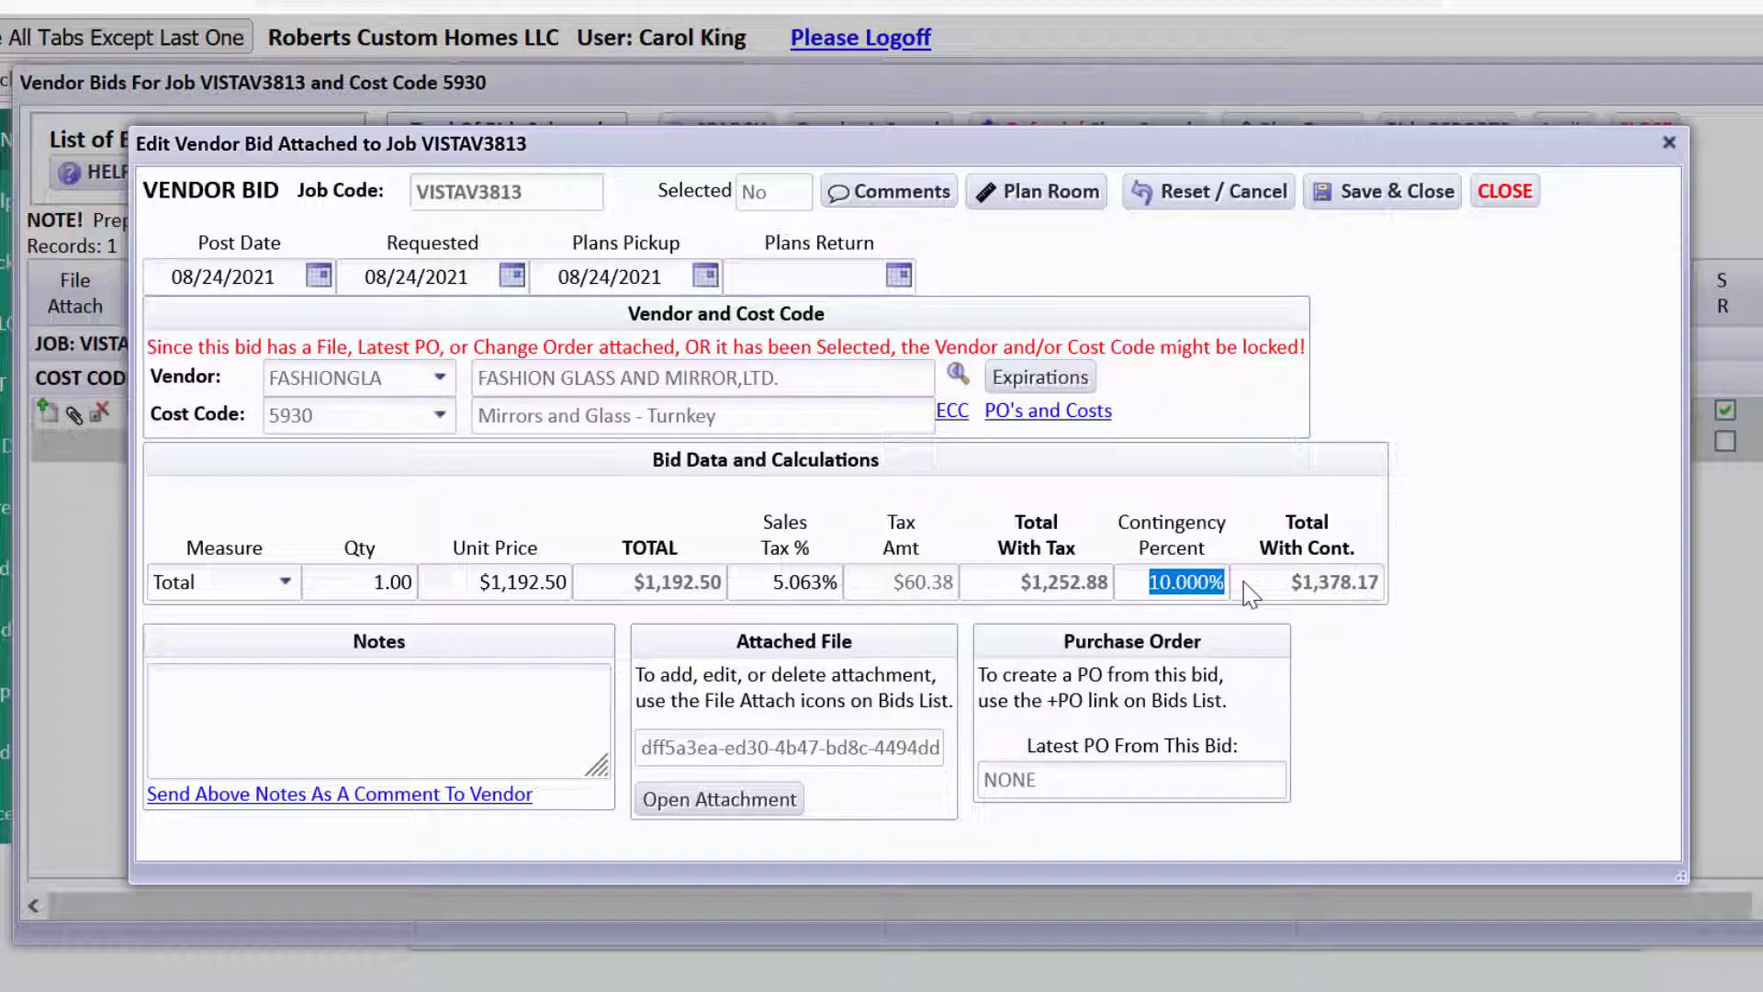
left_click(1397, 196)
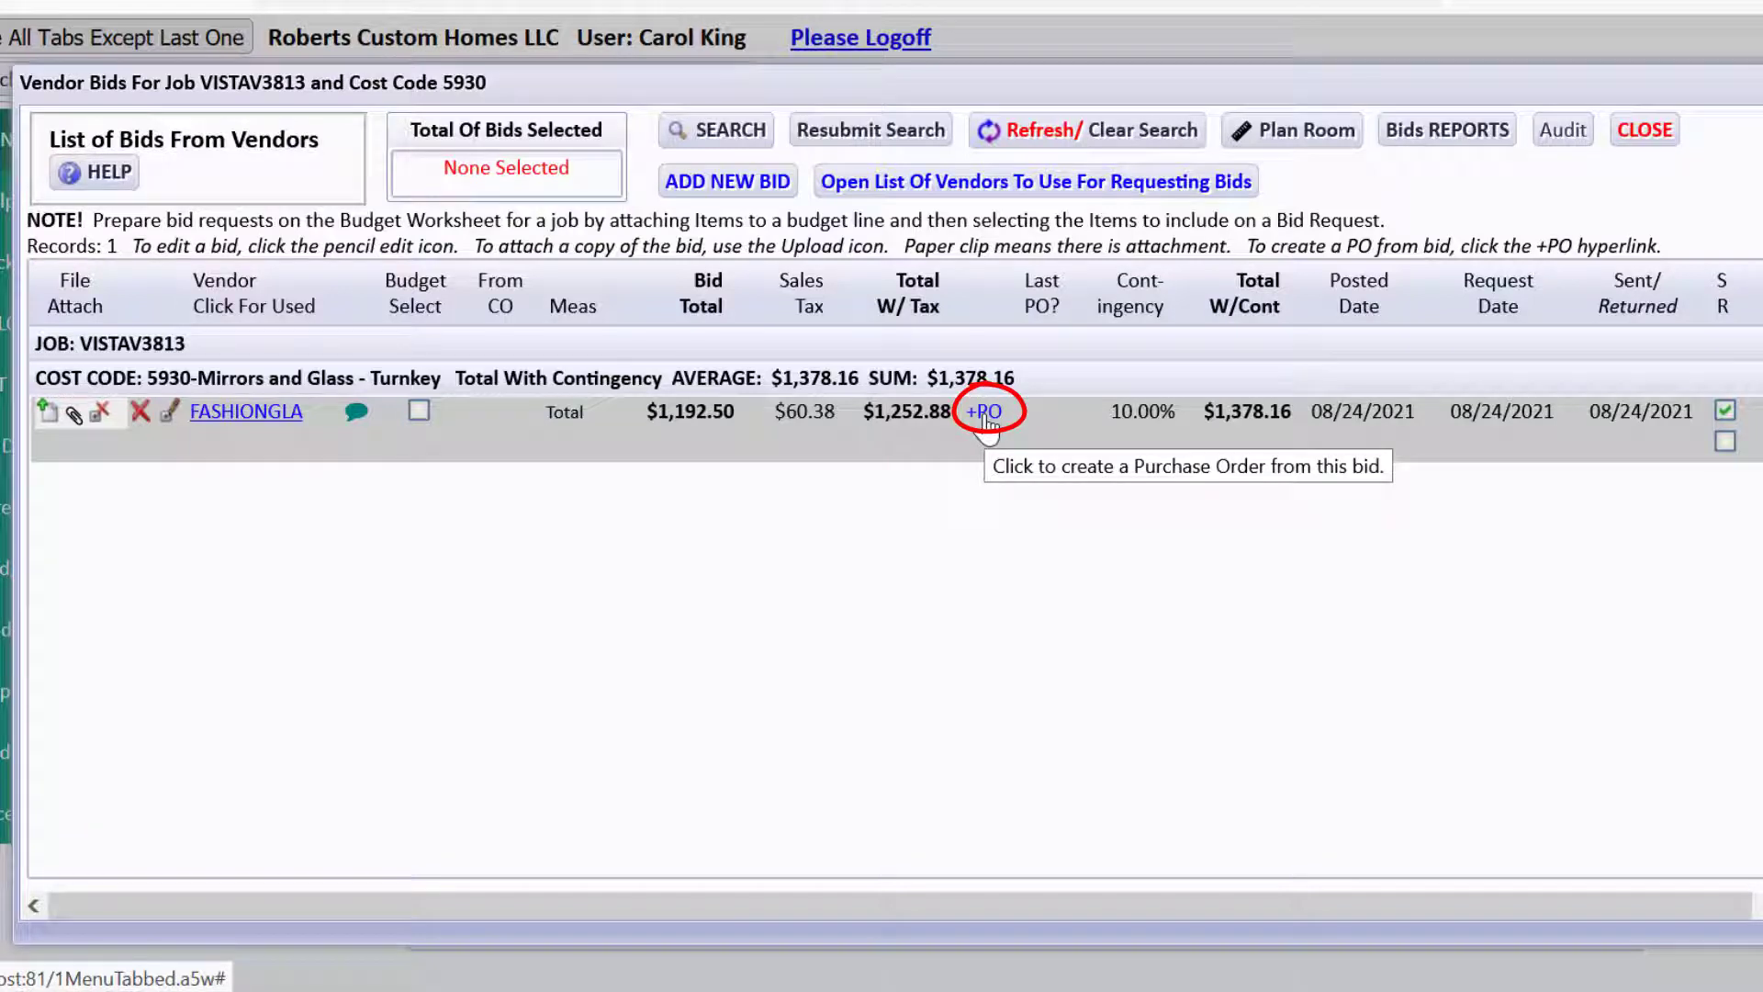
Budget-select the FASHIONGLA bid and create a $1,252.88 purchase order from it.
left_click(984, 415)
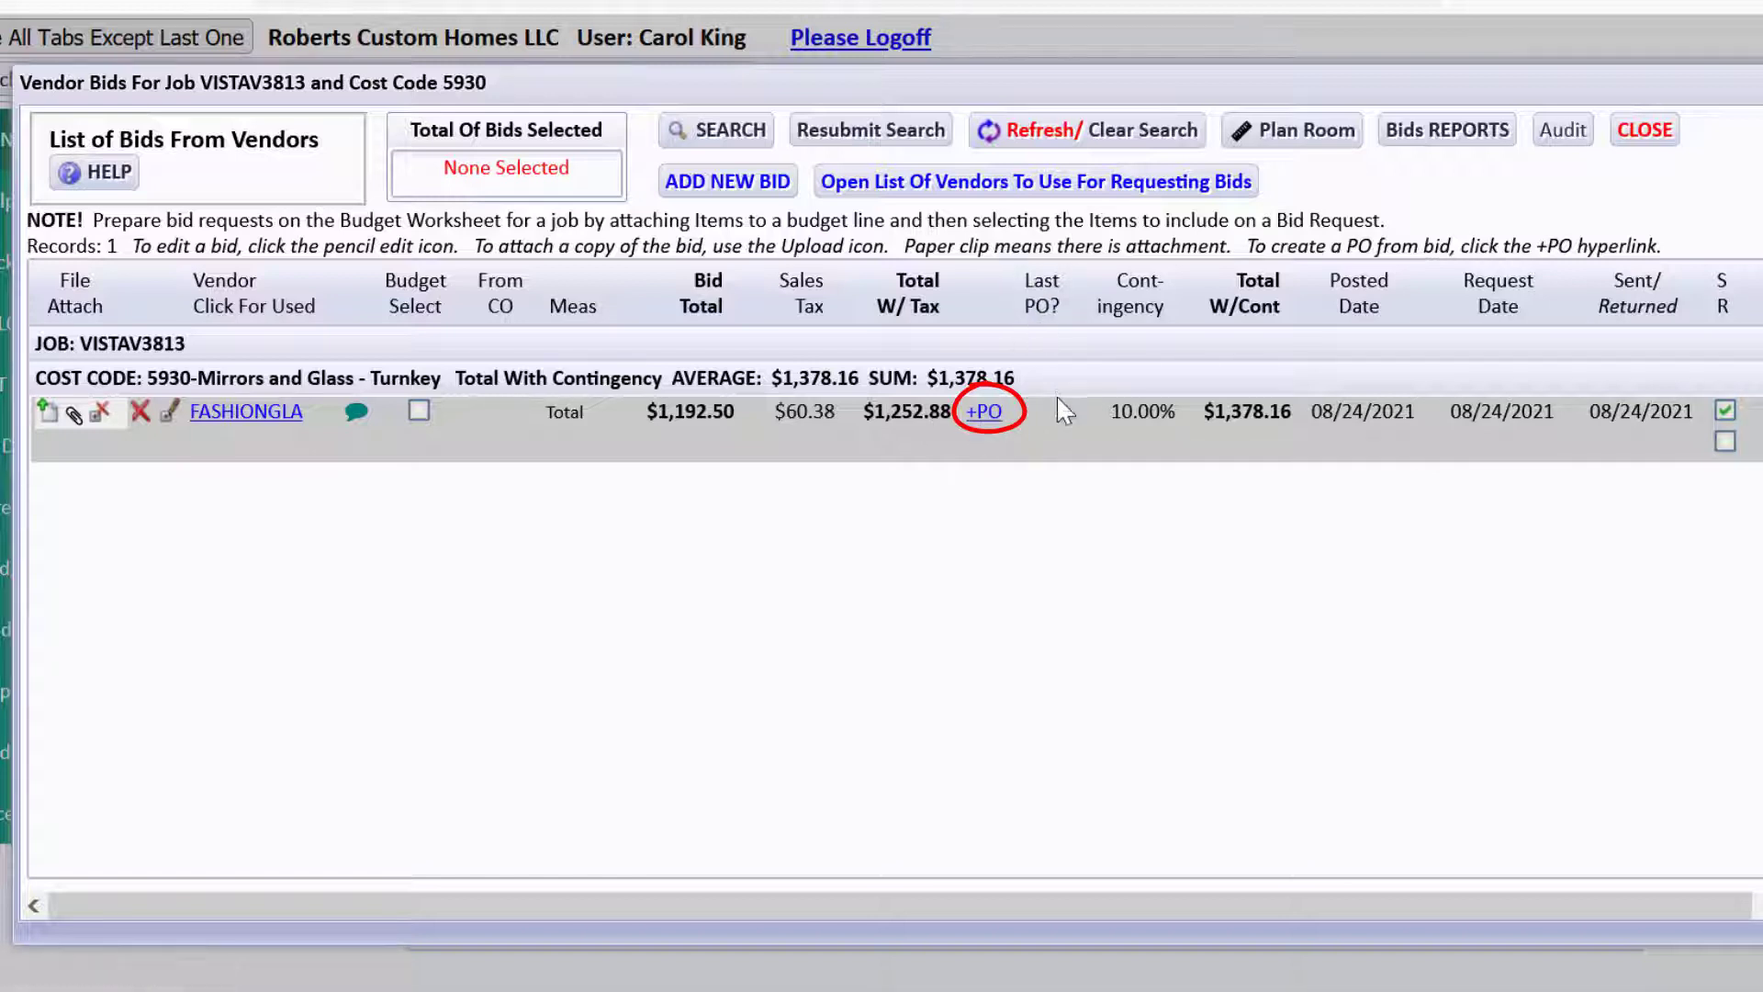
left_click(984, 415)
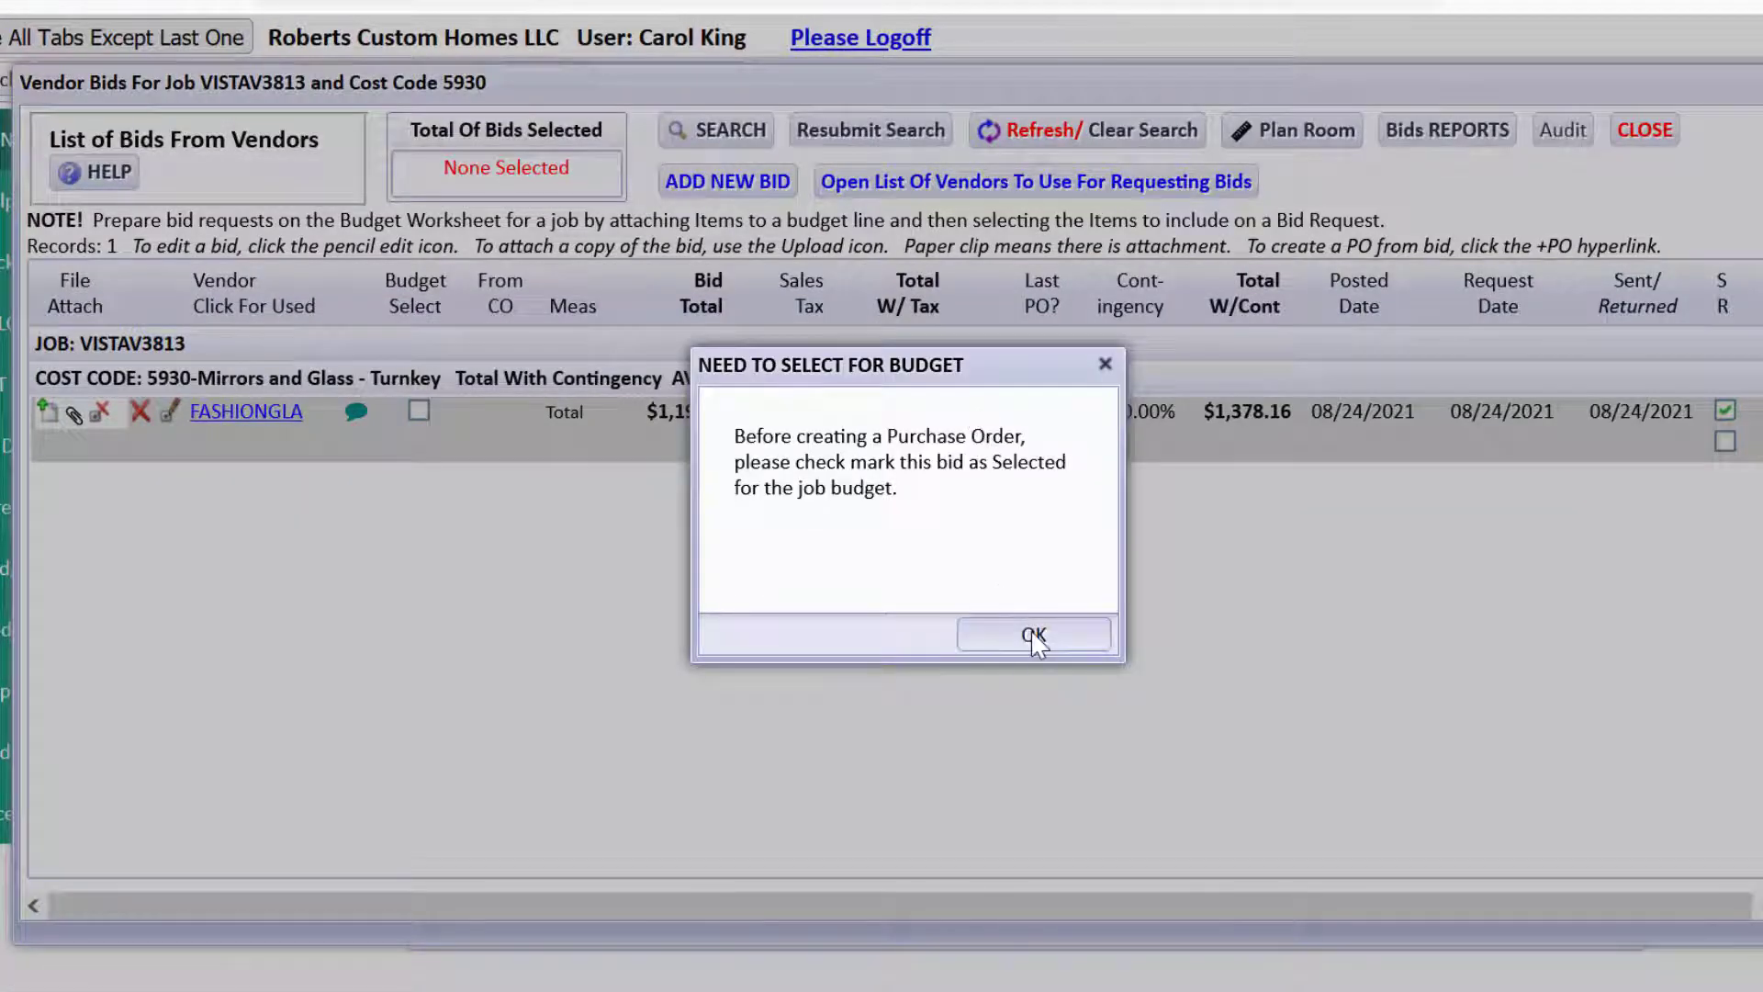
left_click(1034, 636)
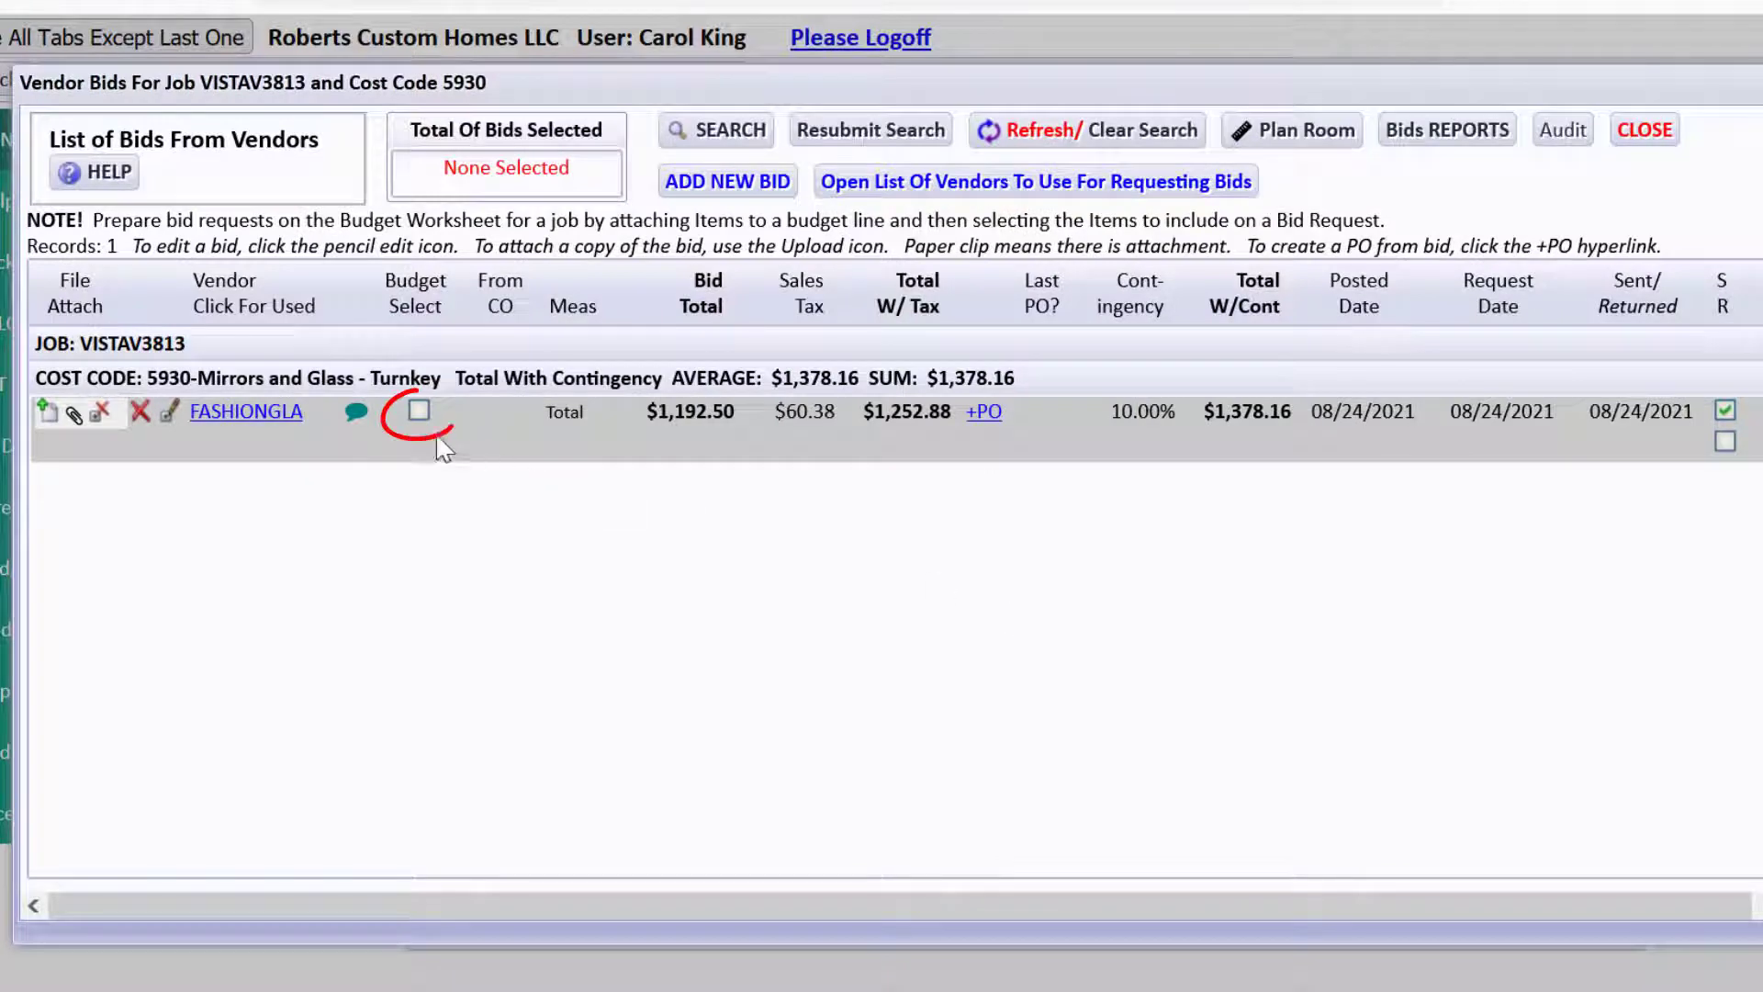
left_click(419, 412)
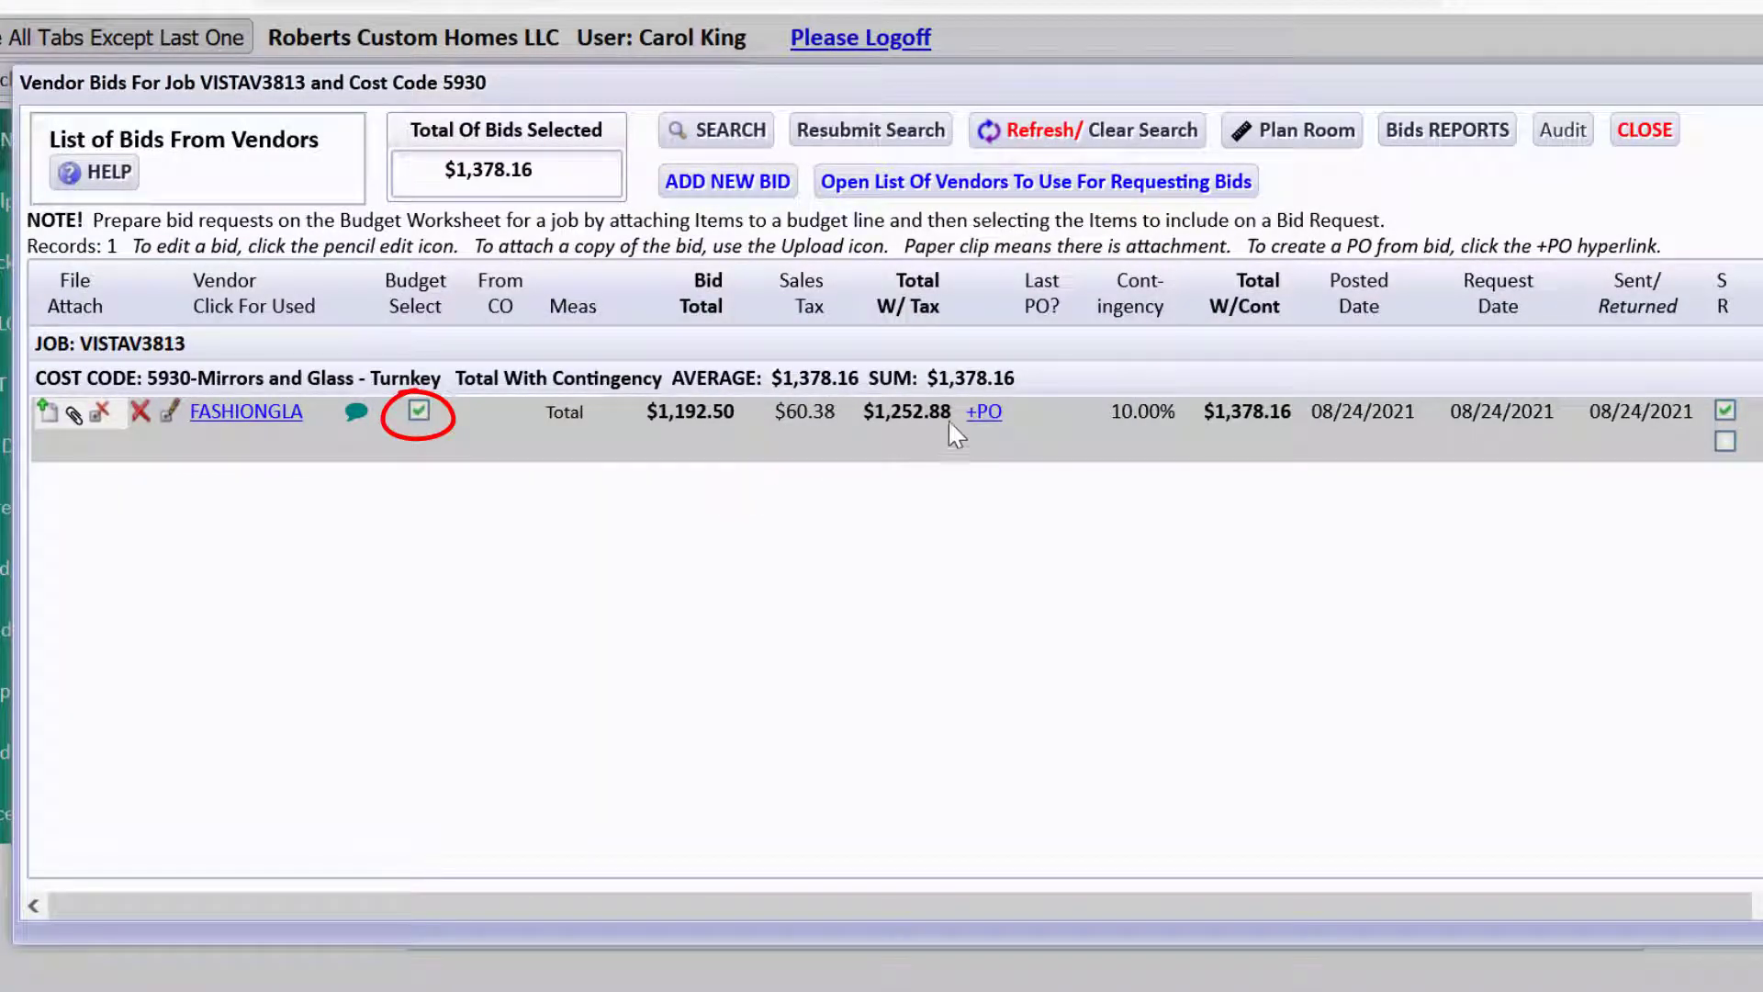
left_click(987, 412)
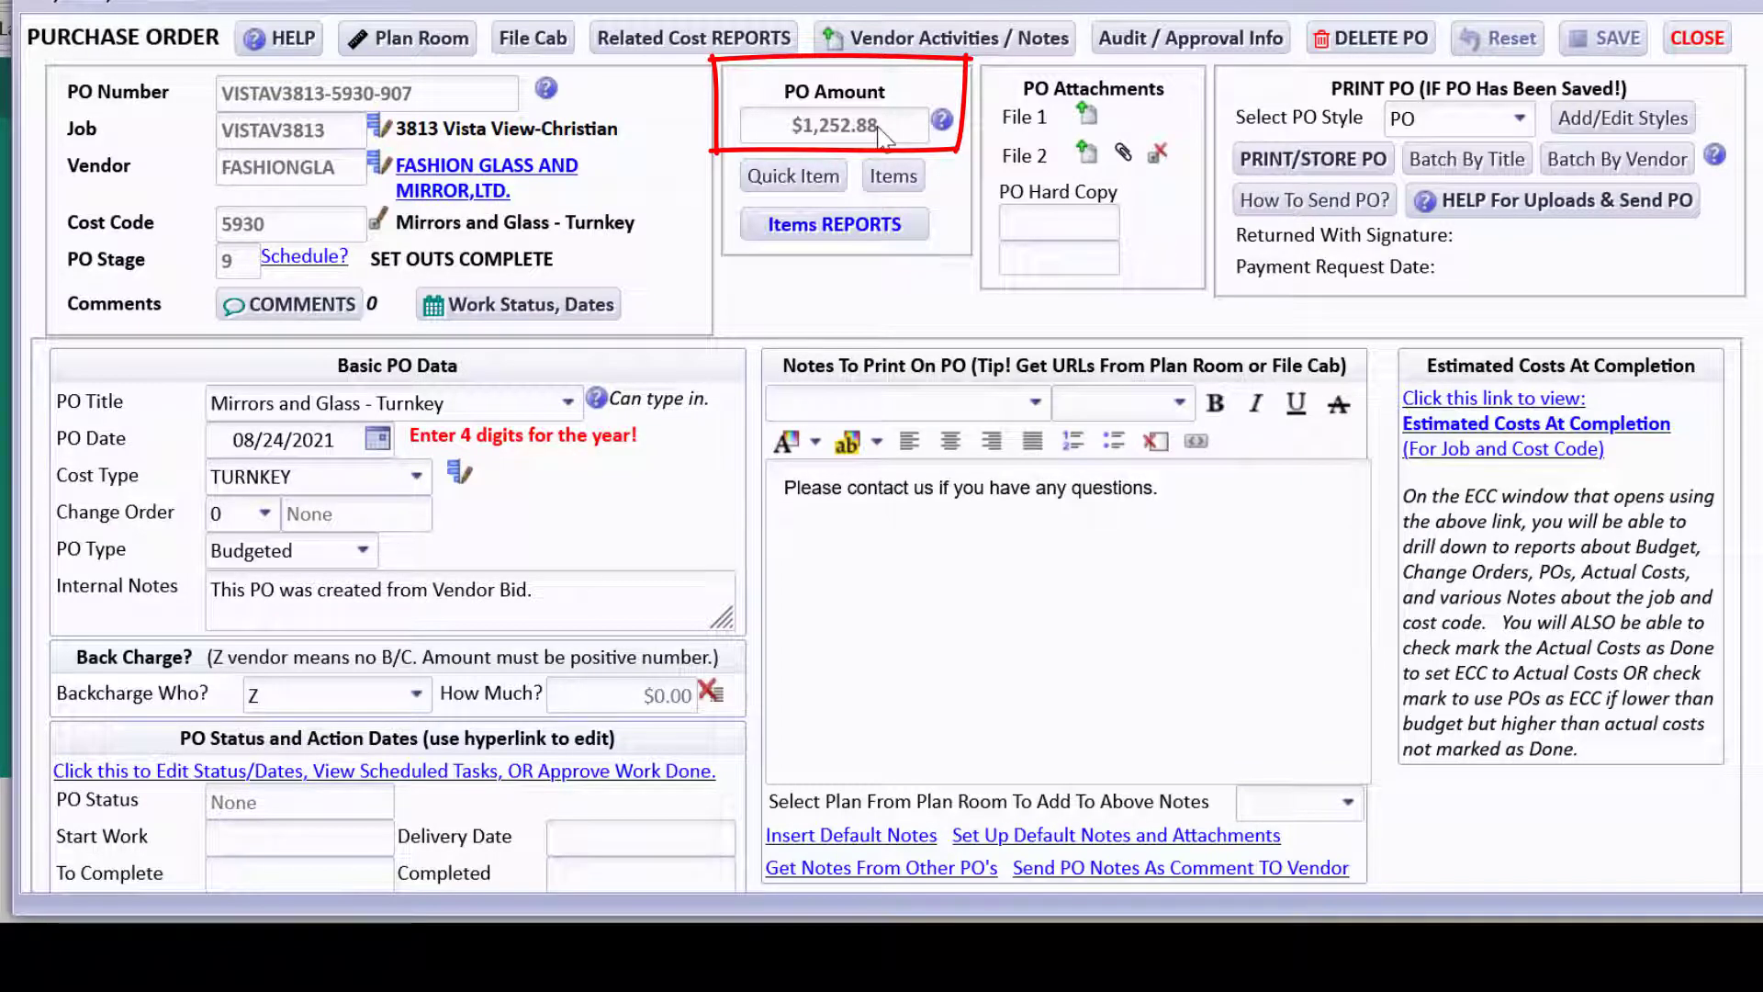
Check the Mirrors and Glass - Turnkey quick item, then bring up the PO's attached items list.
left_click(831, 180)
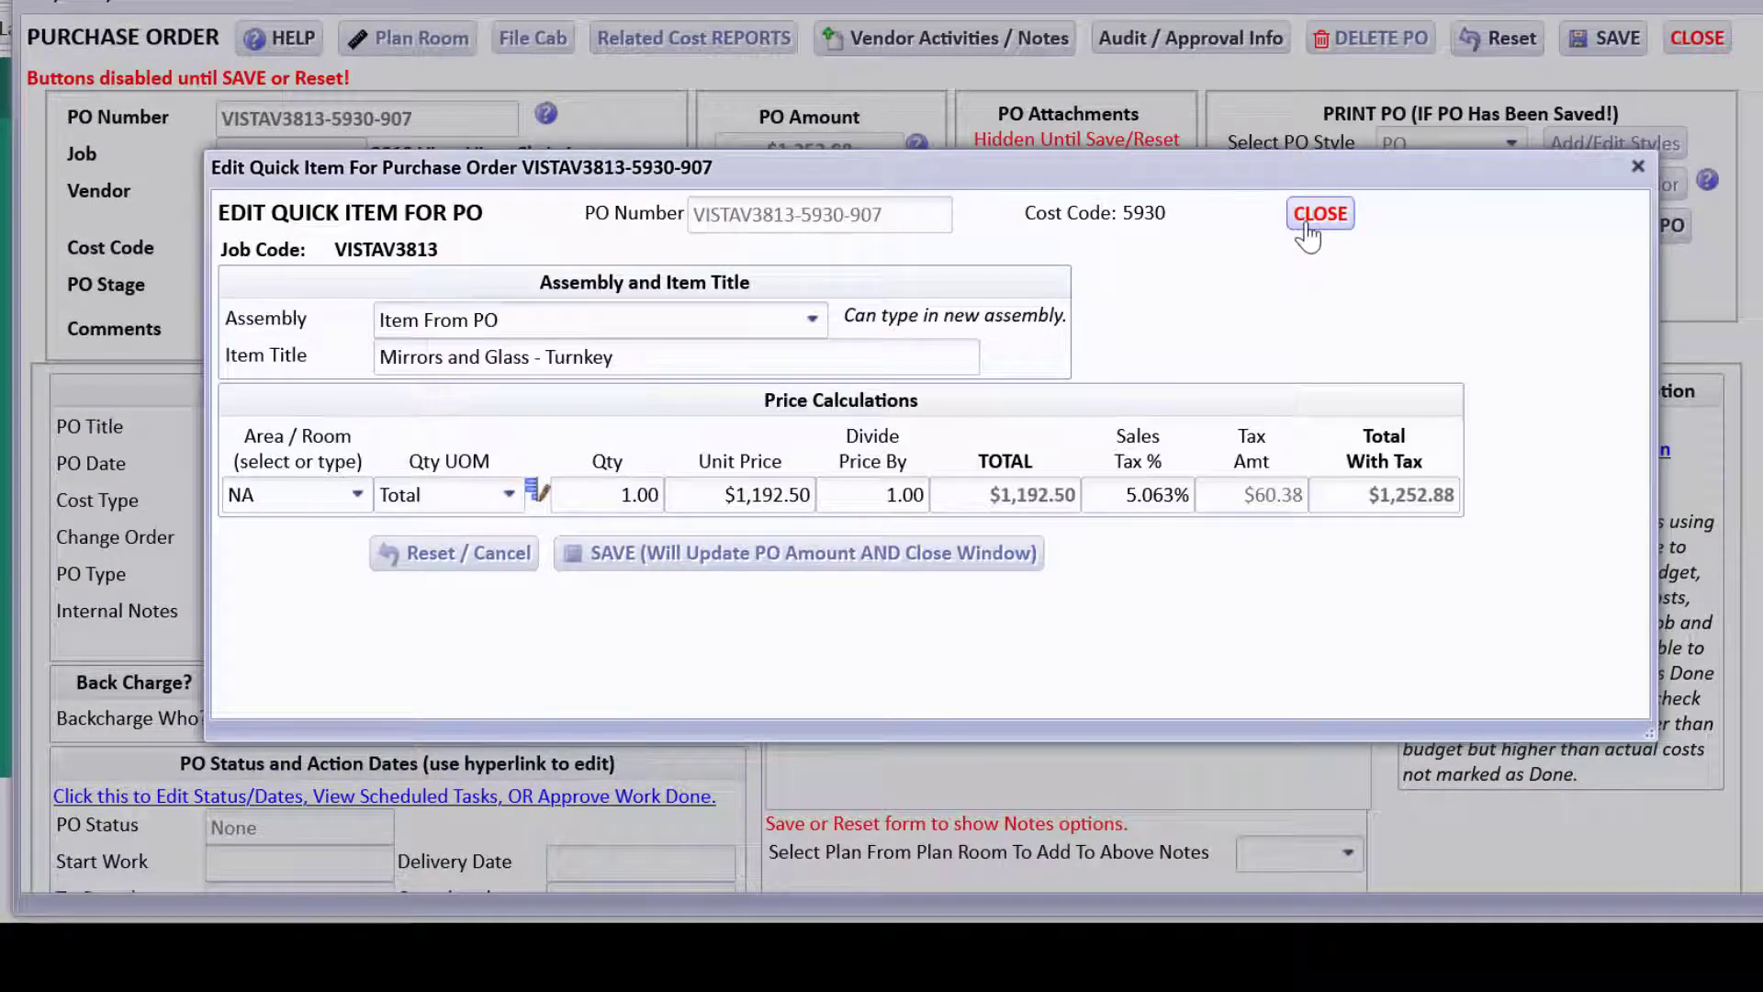
left_click(1317, 215)
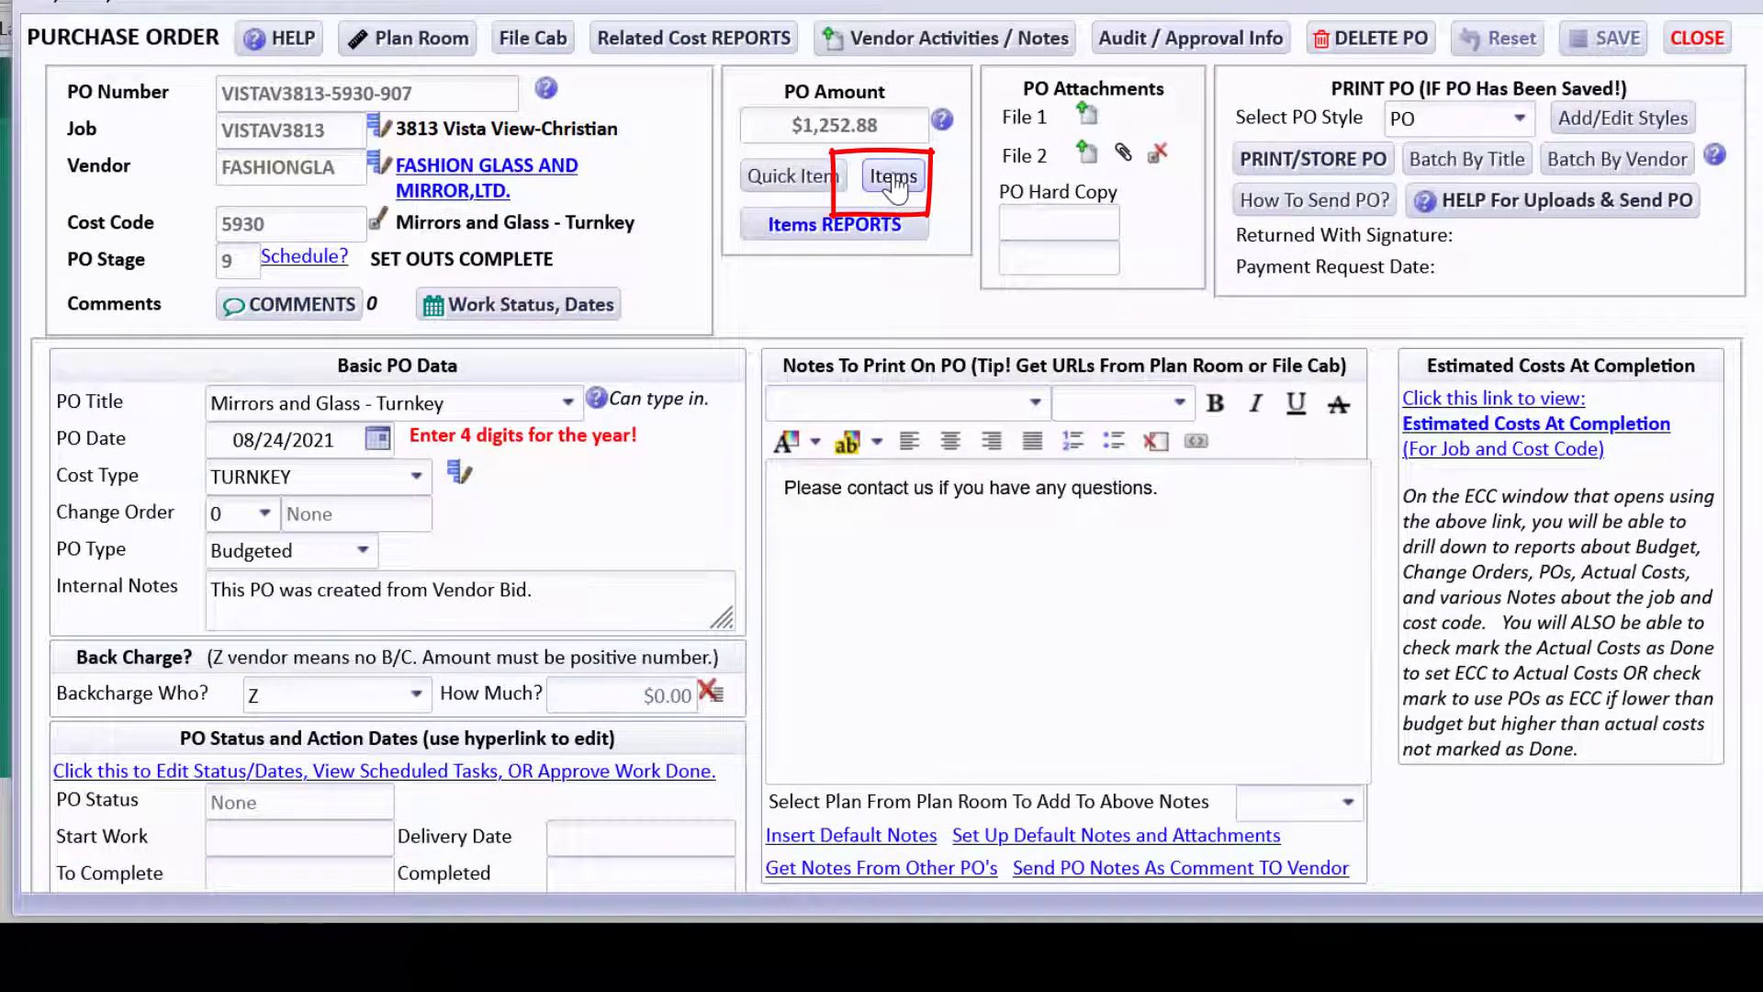
left_click(893, 179)
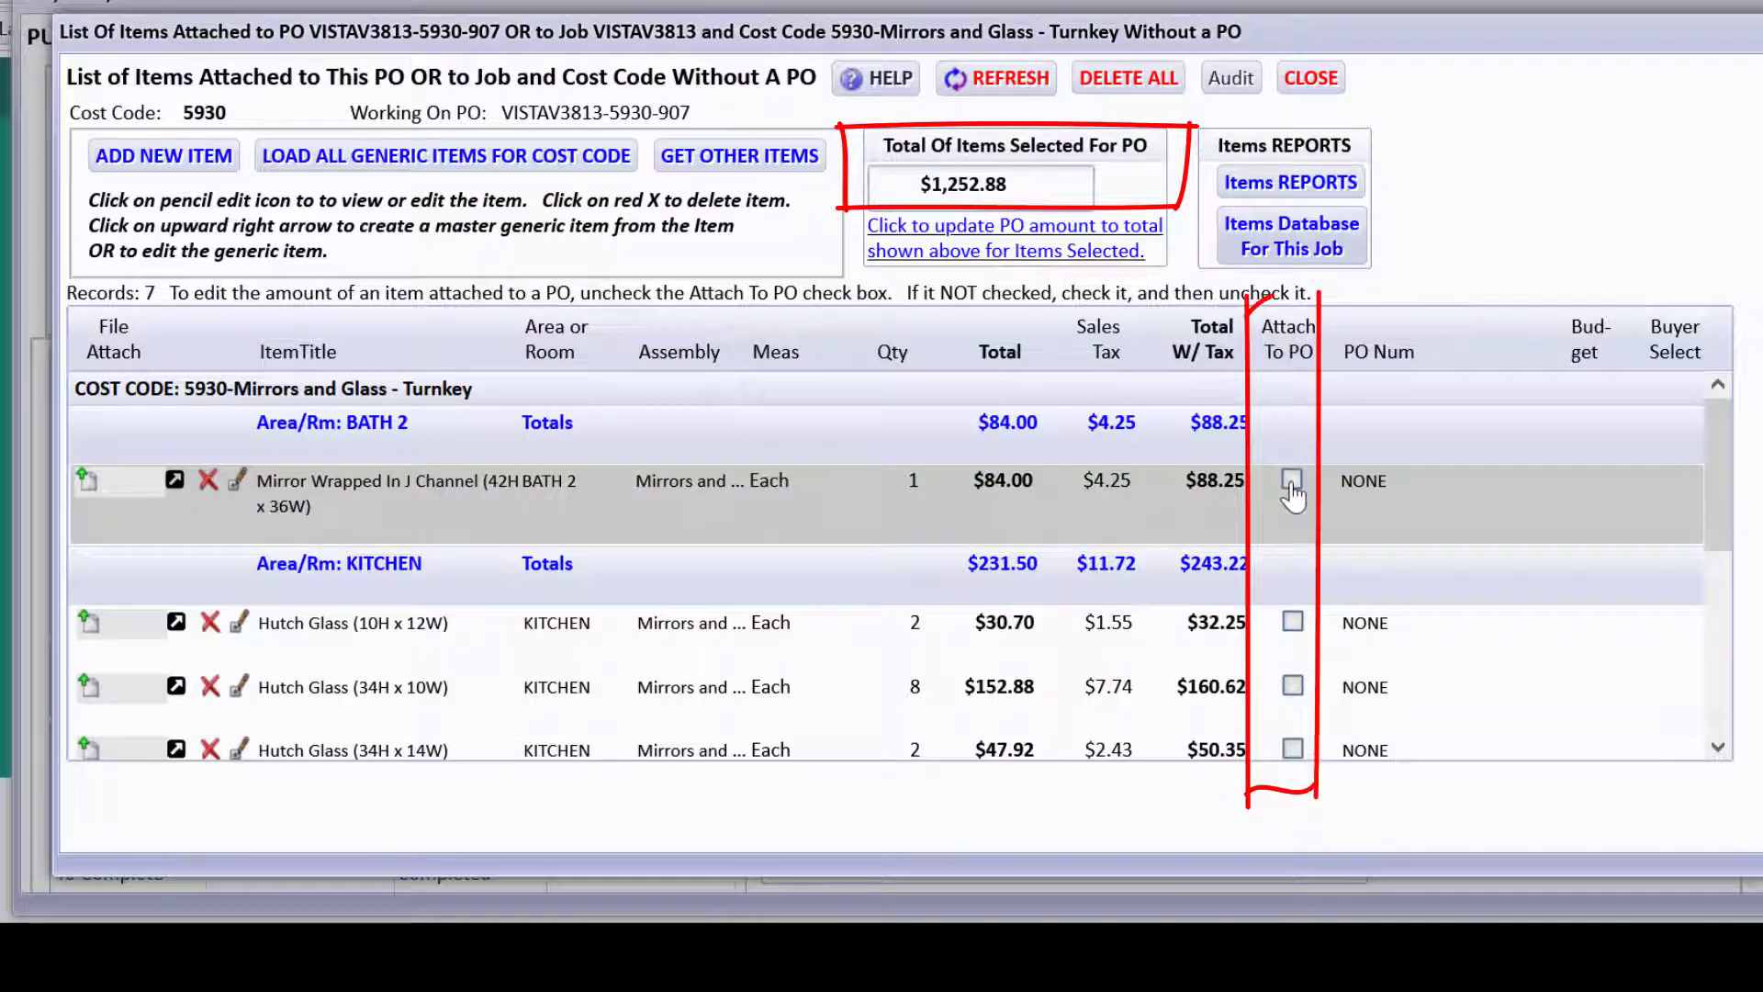
Attach the BATH 2 mirror, three Hutch Glass pieces and master bath mirror items to the PO.
left_click(1294, 624)
left_click(1293, 625)
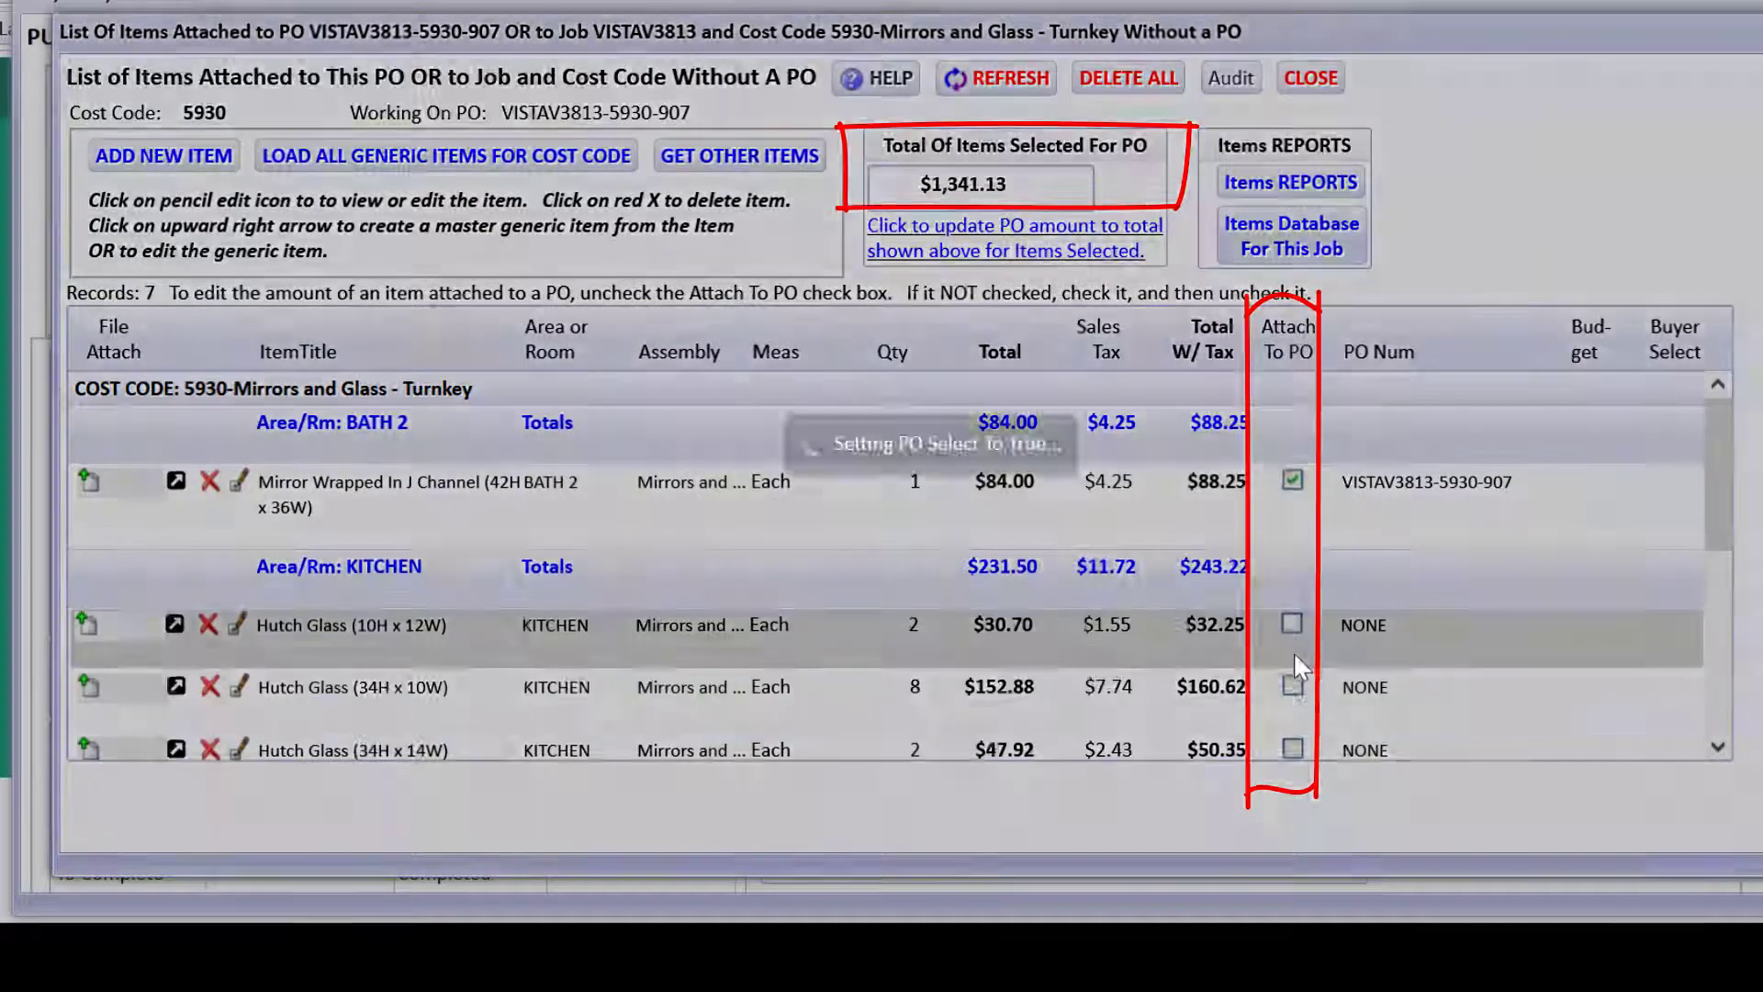
left_click(1293, 684)
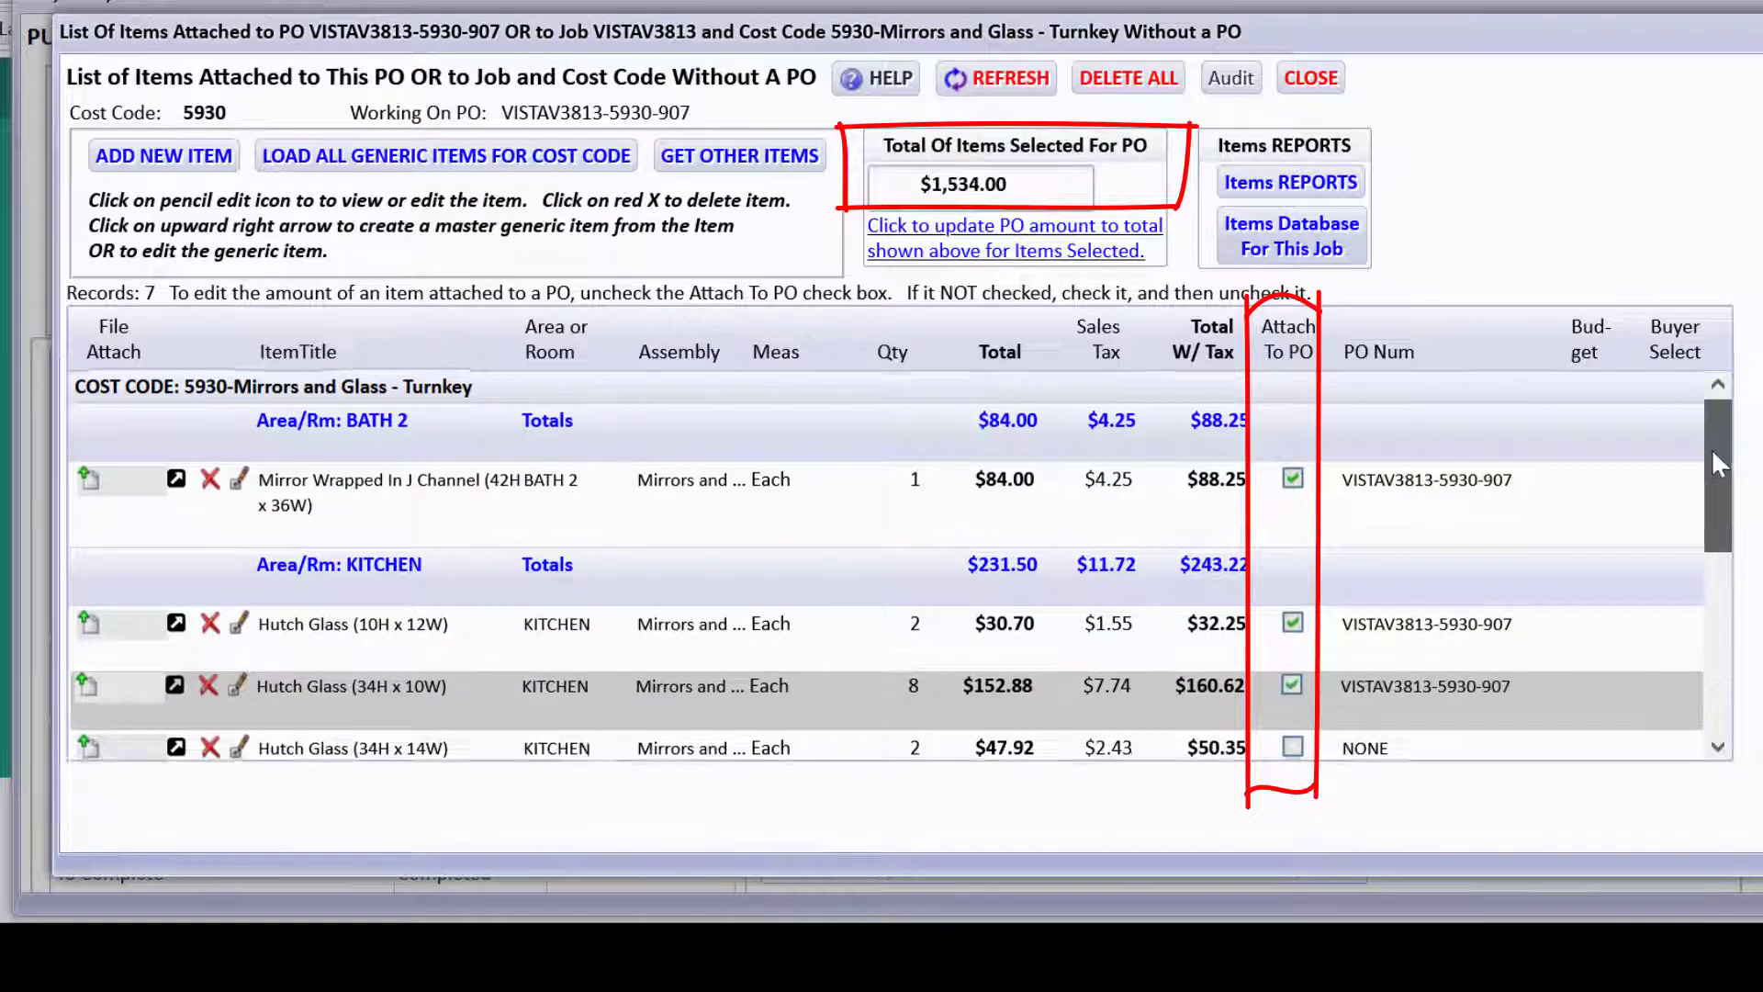
scroll(1711, 448, "down", 3)
left_click(1295, 526)
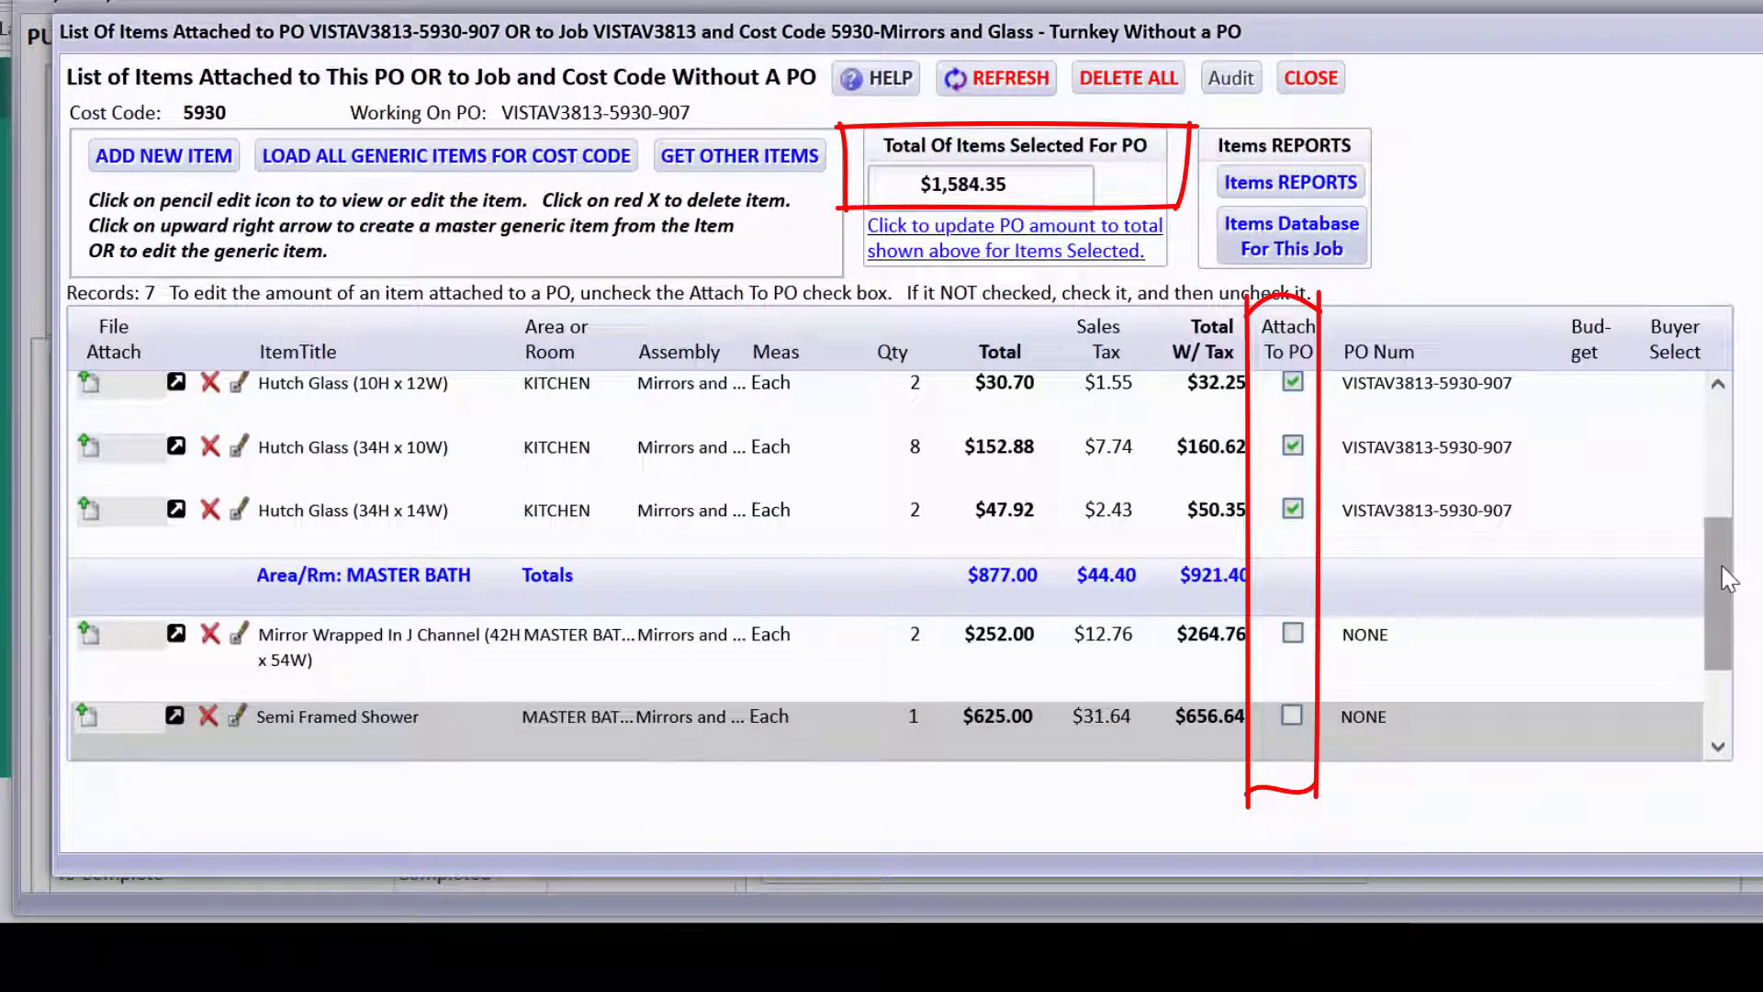
left_click_drag(1720, 575, 1718, 647)
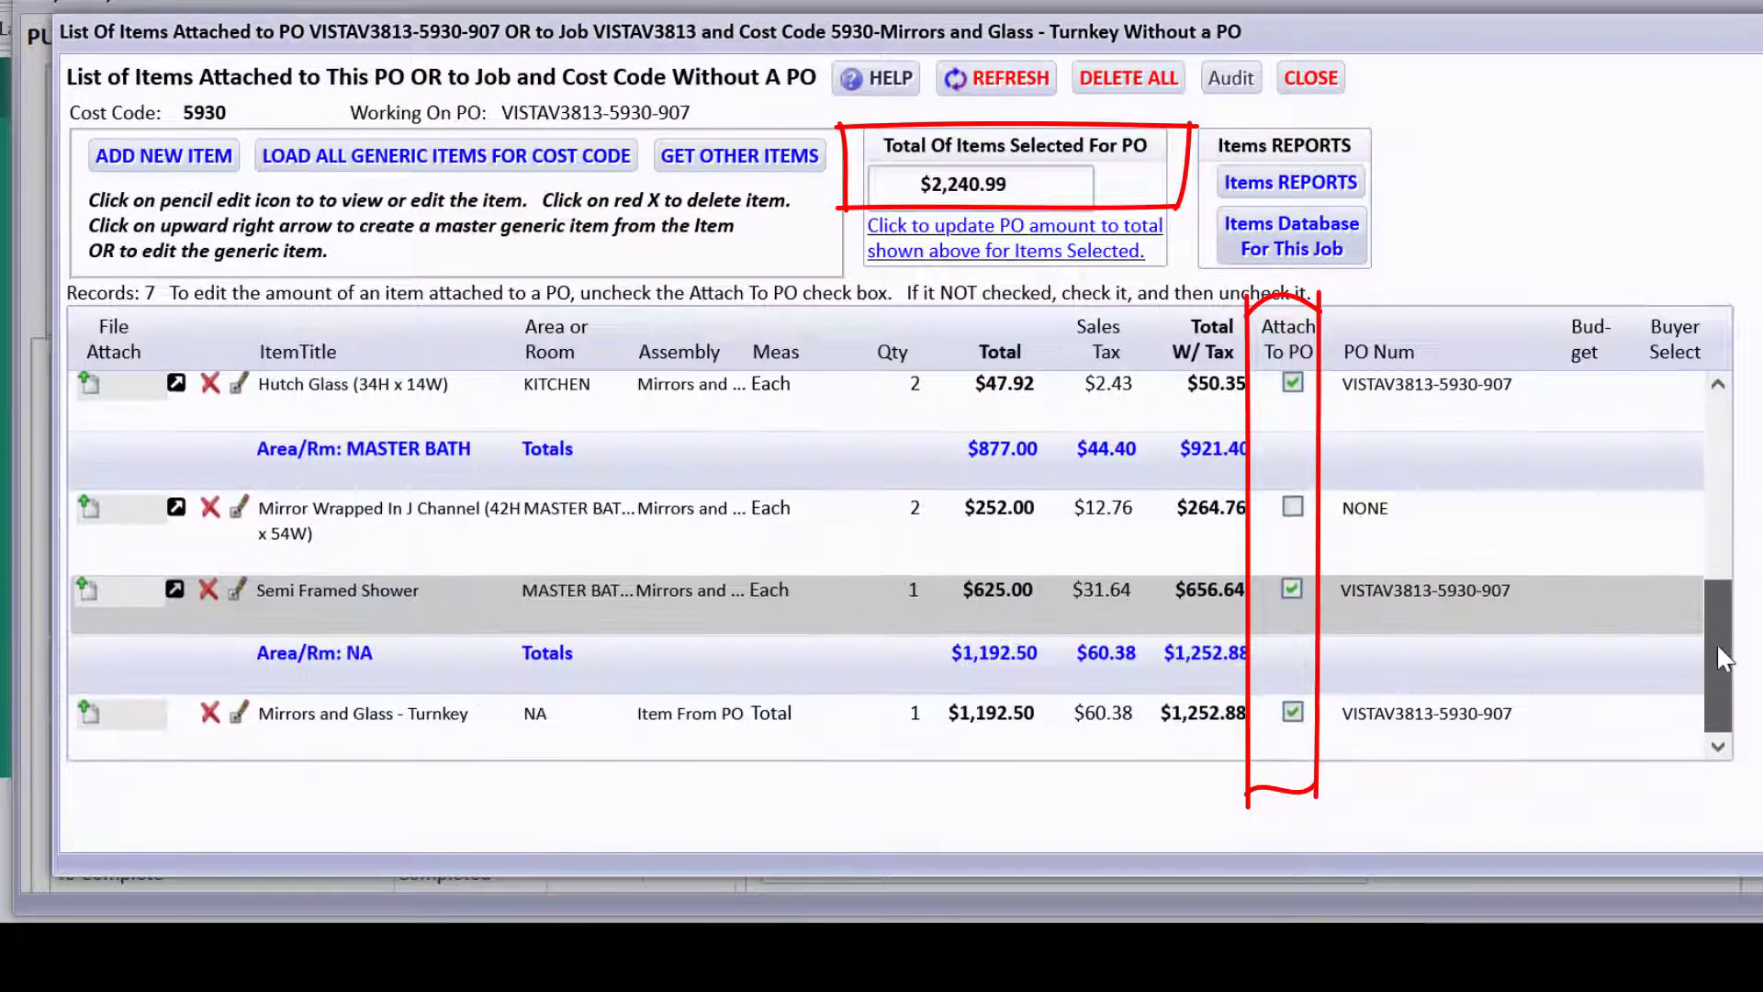
left_click(1293, 511)
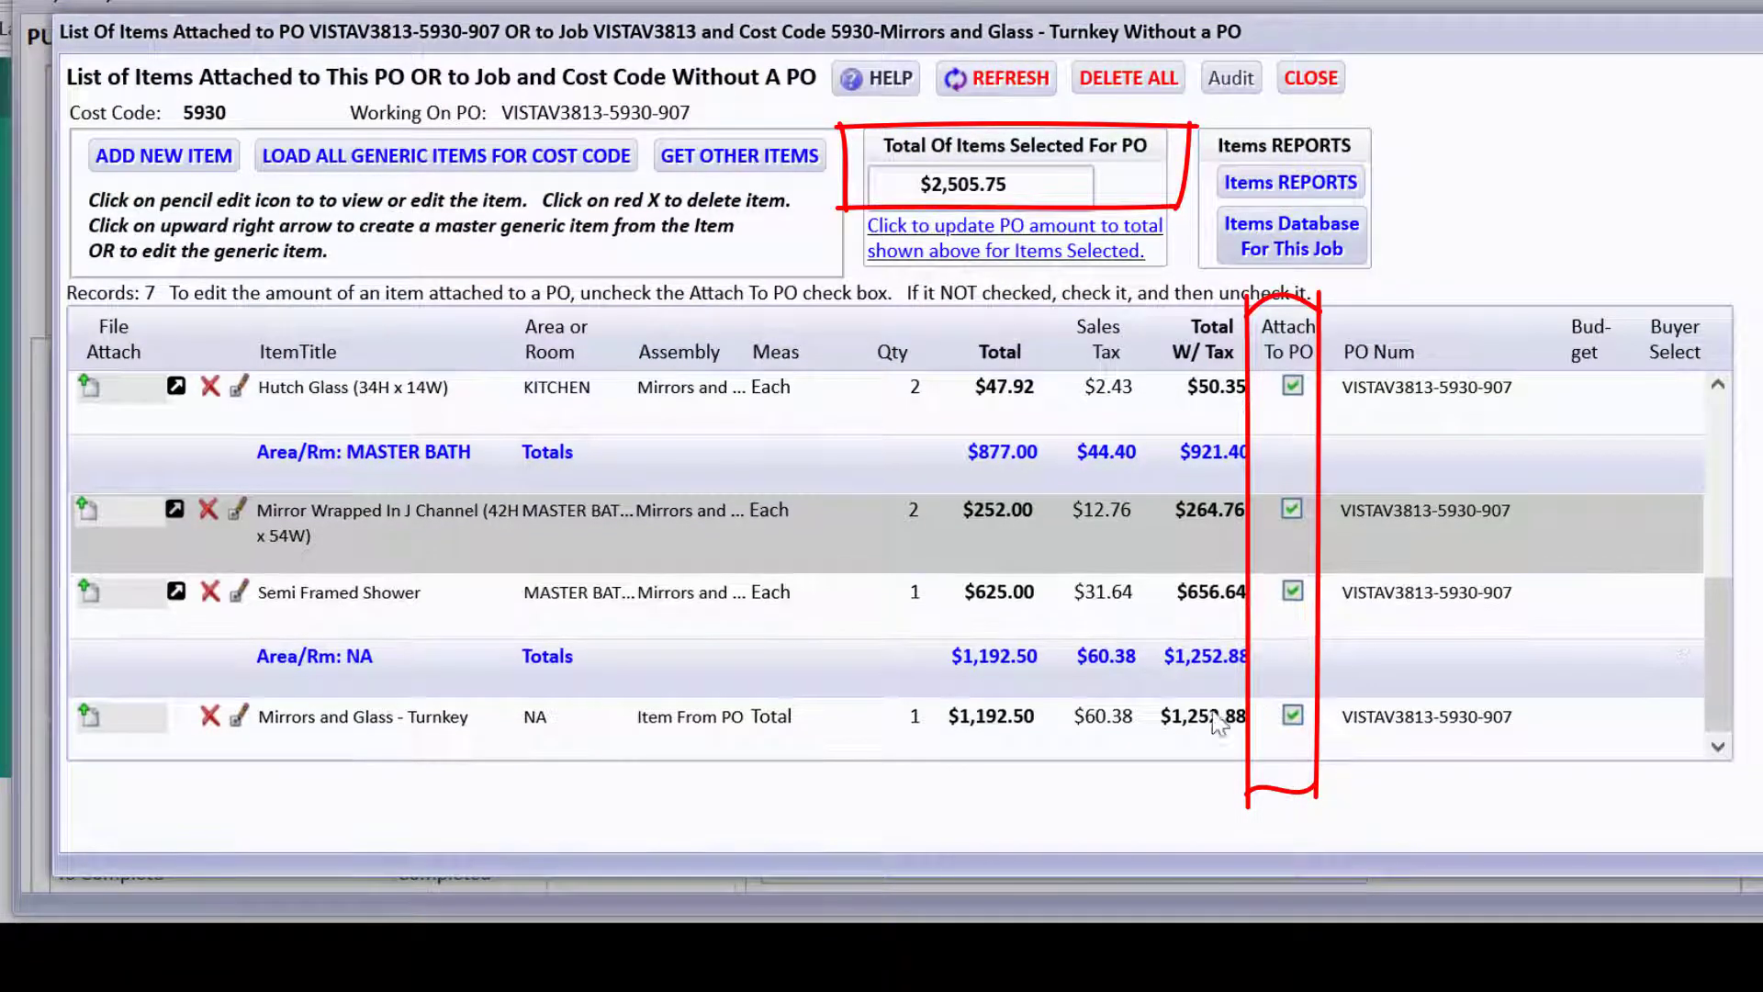
left_click(1219, 725)
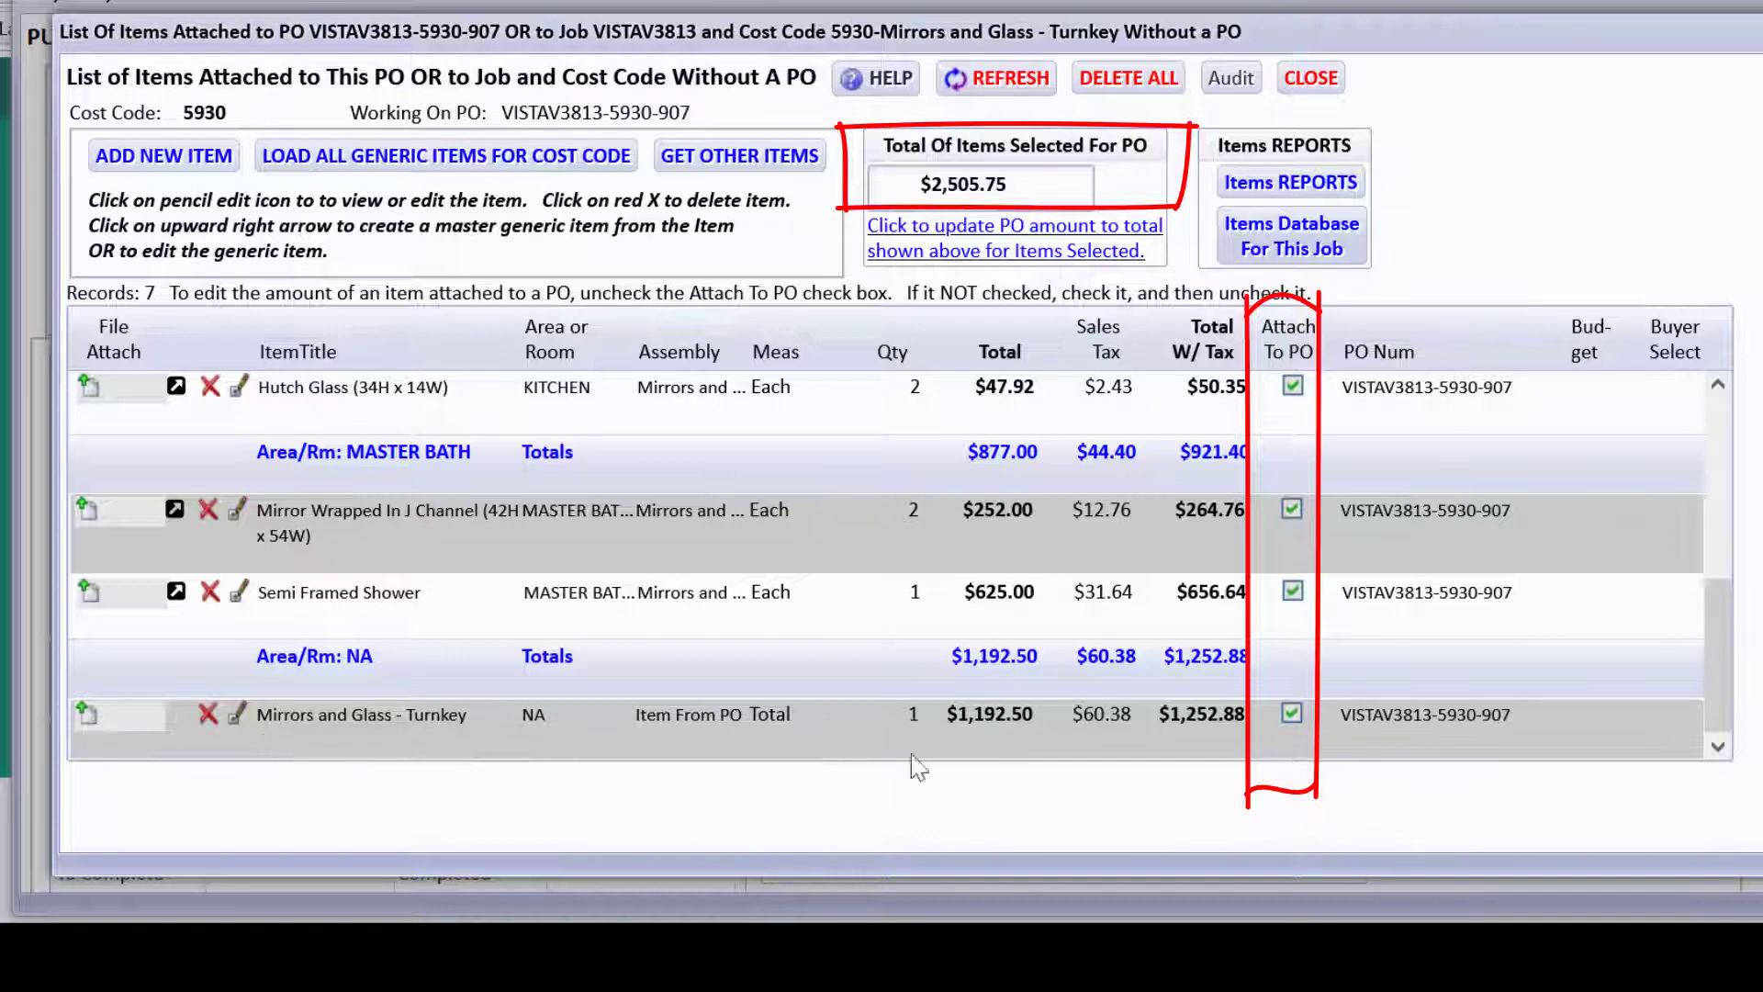
Detach and delete the Mirrors and Glass - Turnkey item, leaving six items totalling $1,252.87.
left_click(1291, 716)
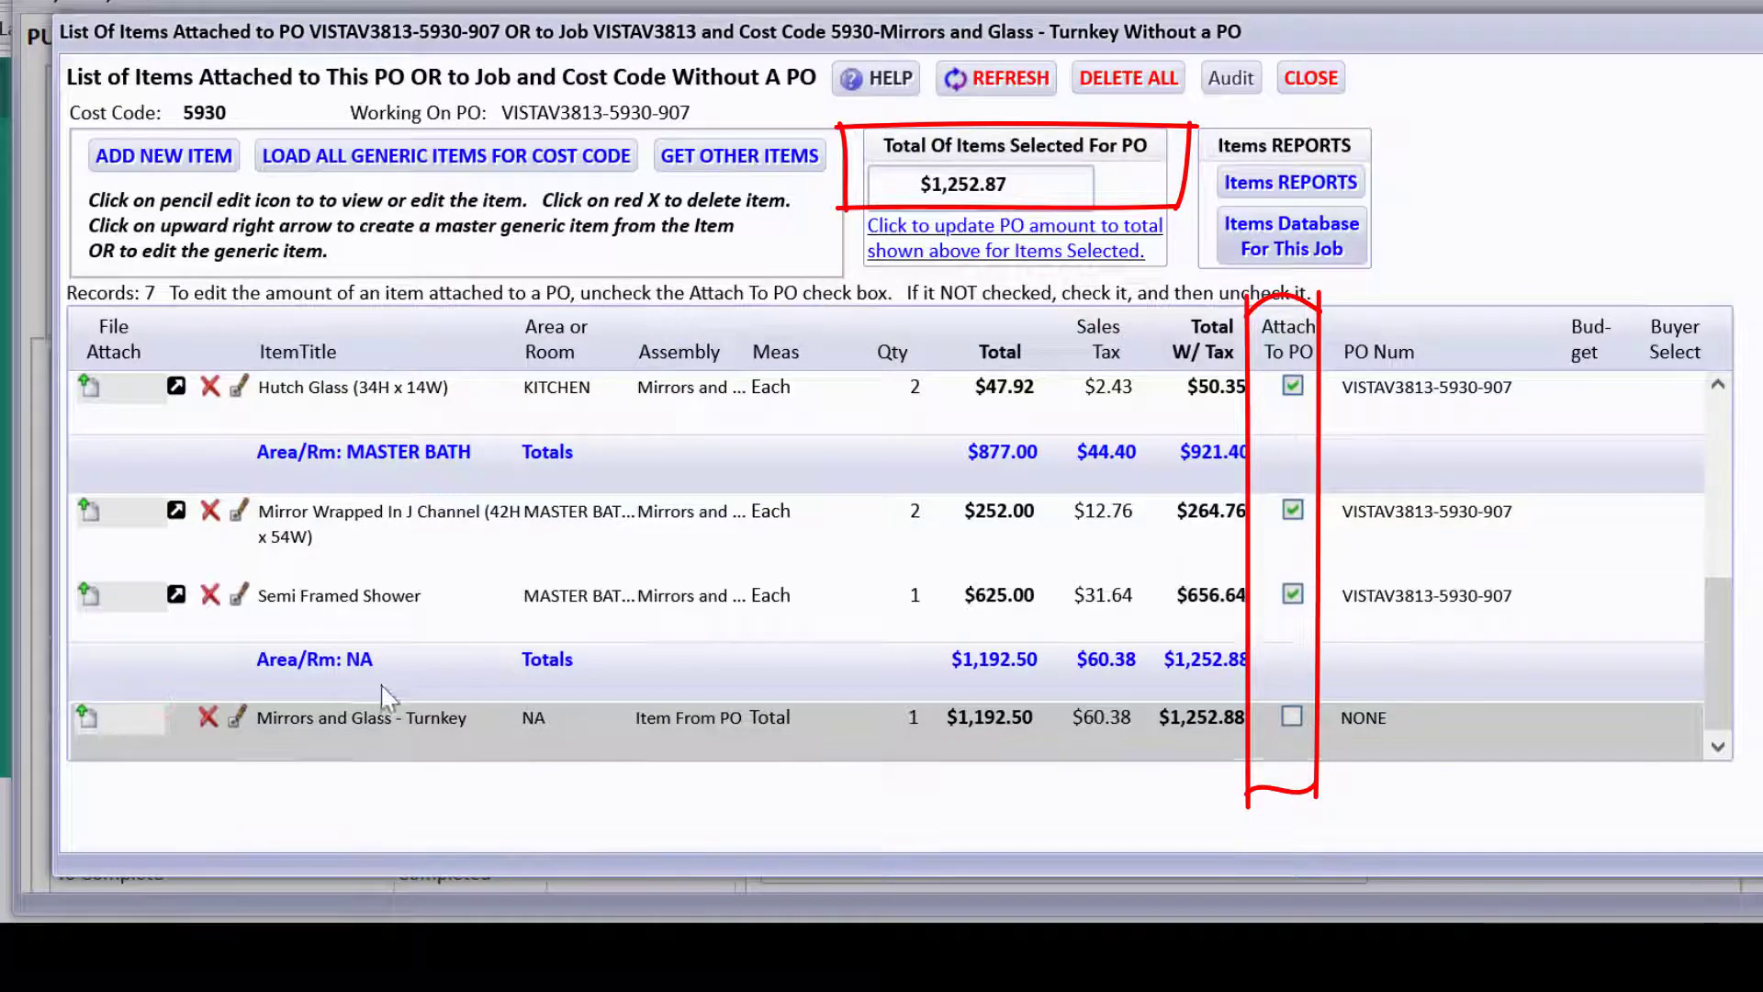
left_click(209, 716)
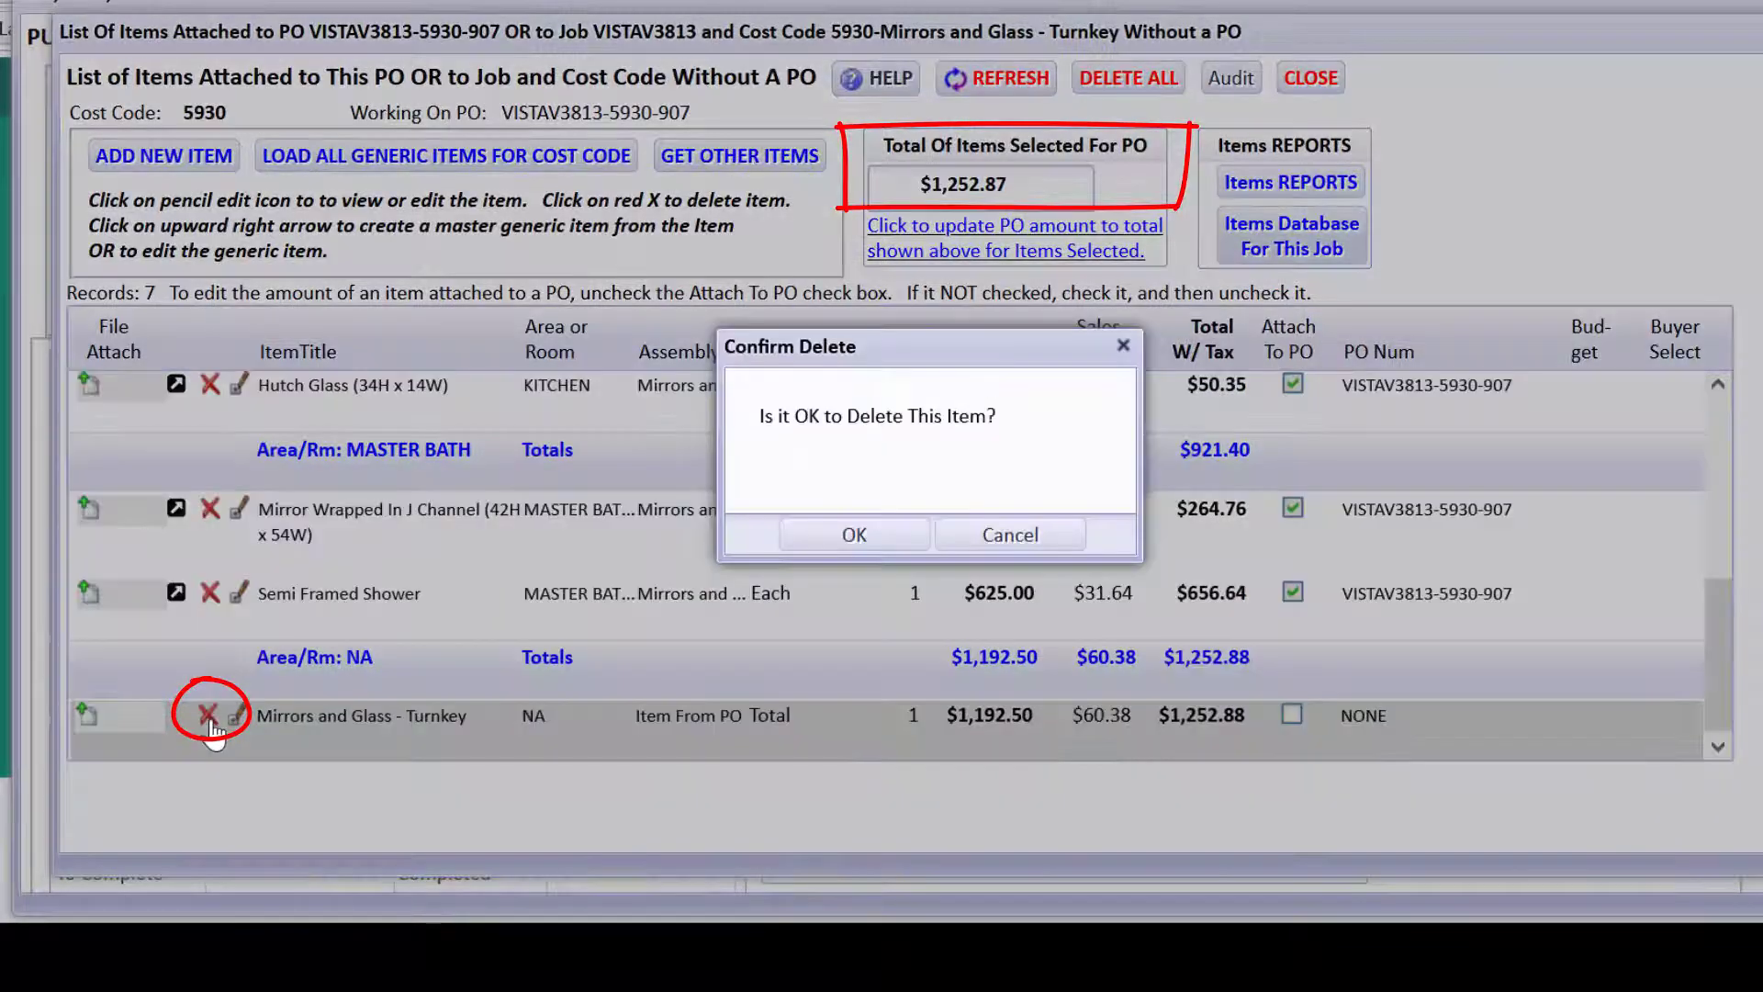
left_click(853, 535)
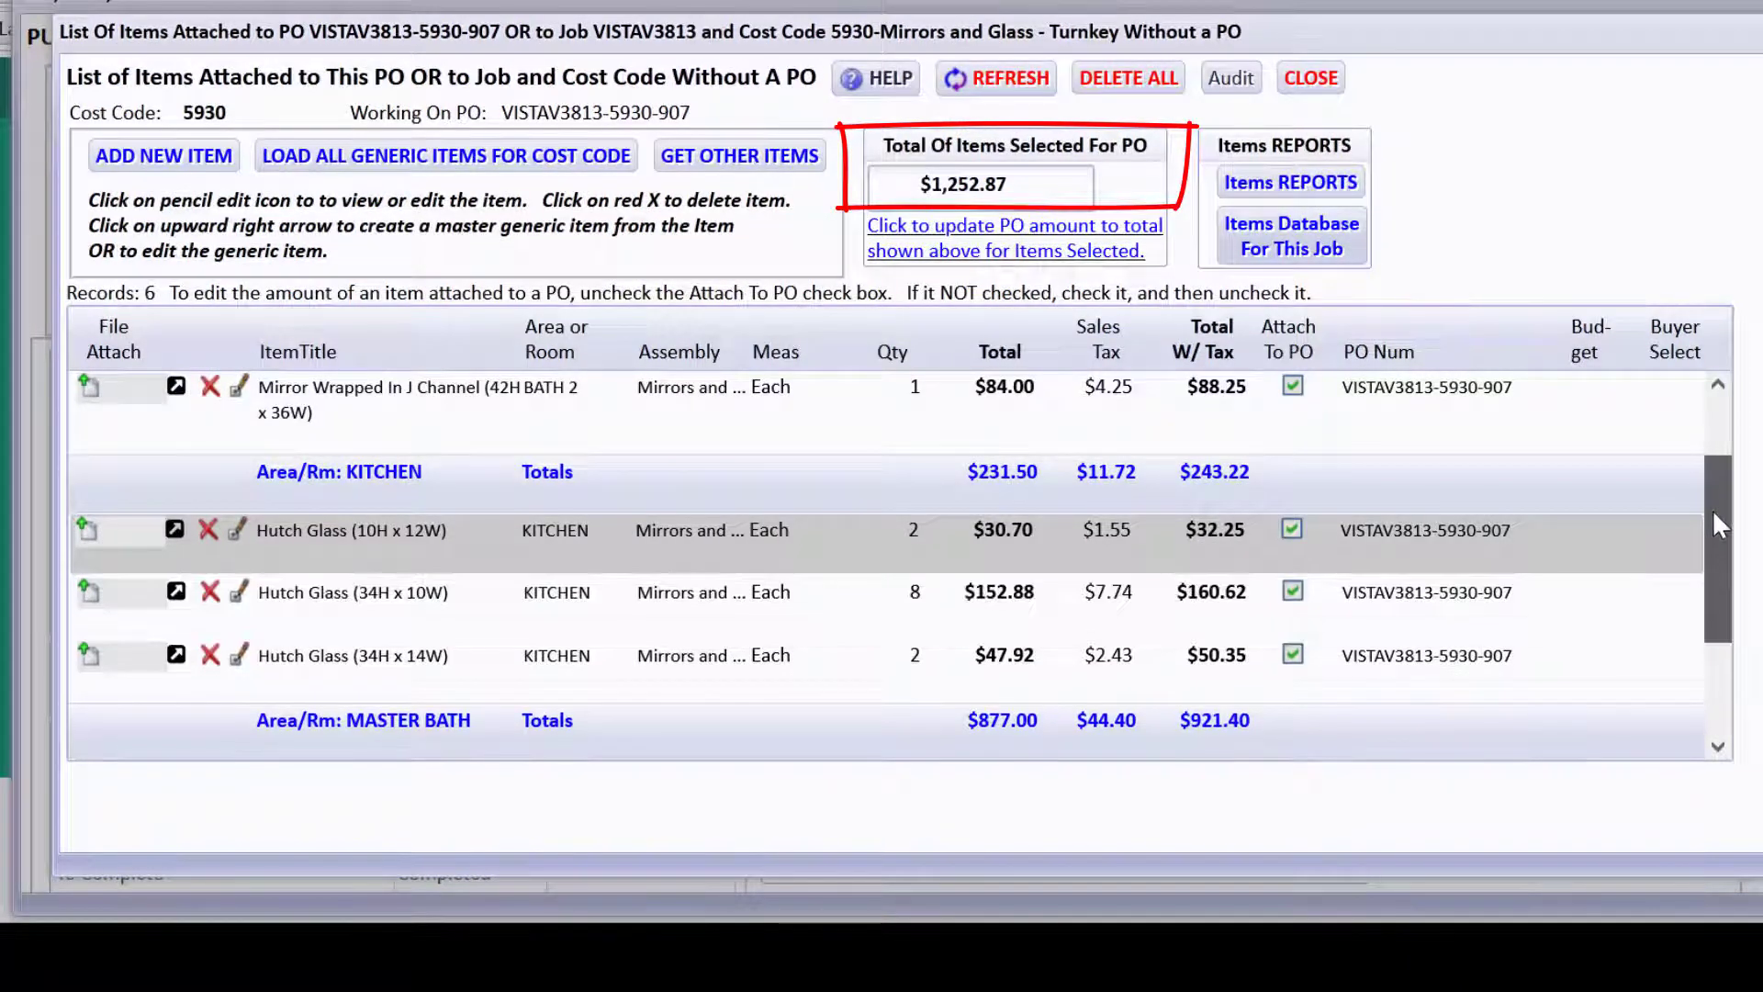
left_click_drag(1712, 508, 1705, 641)
scroll(1705, 642, "up", 3)
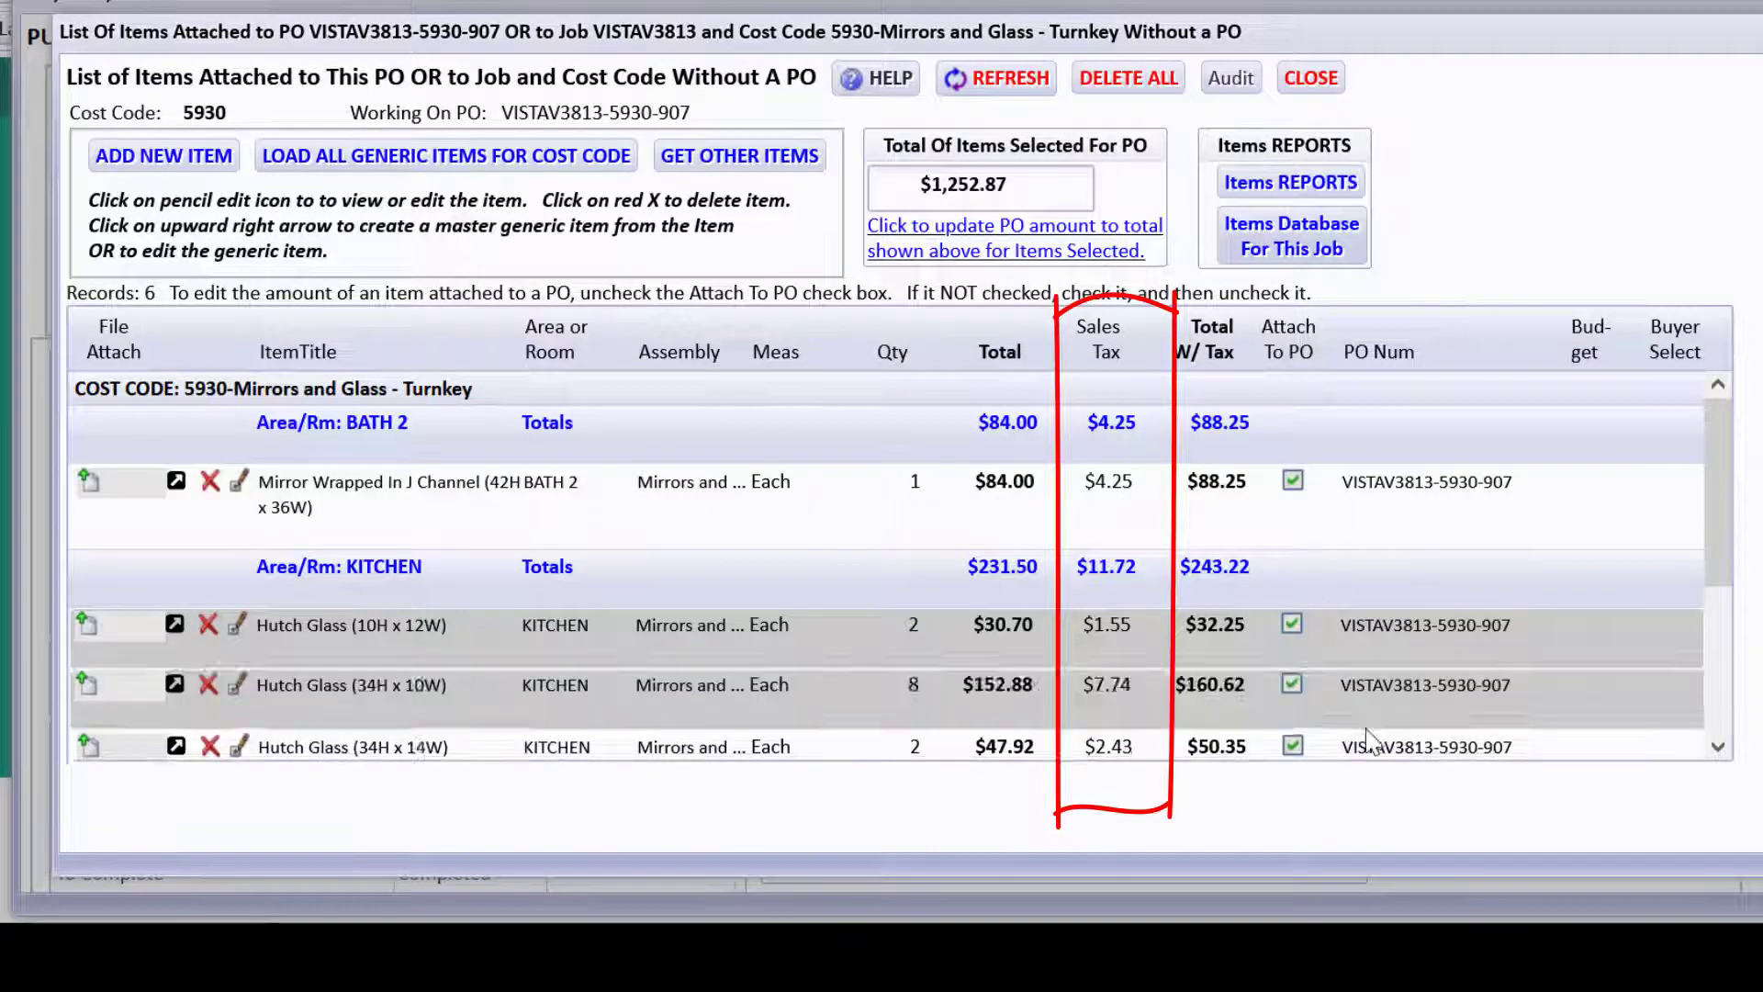
Return to the PO and update its amount to match the attached items total.
left_click(1308, 81)
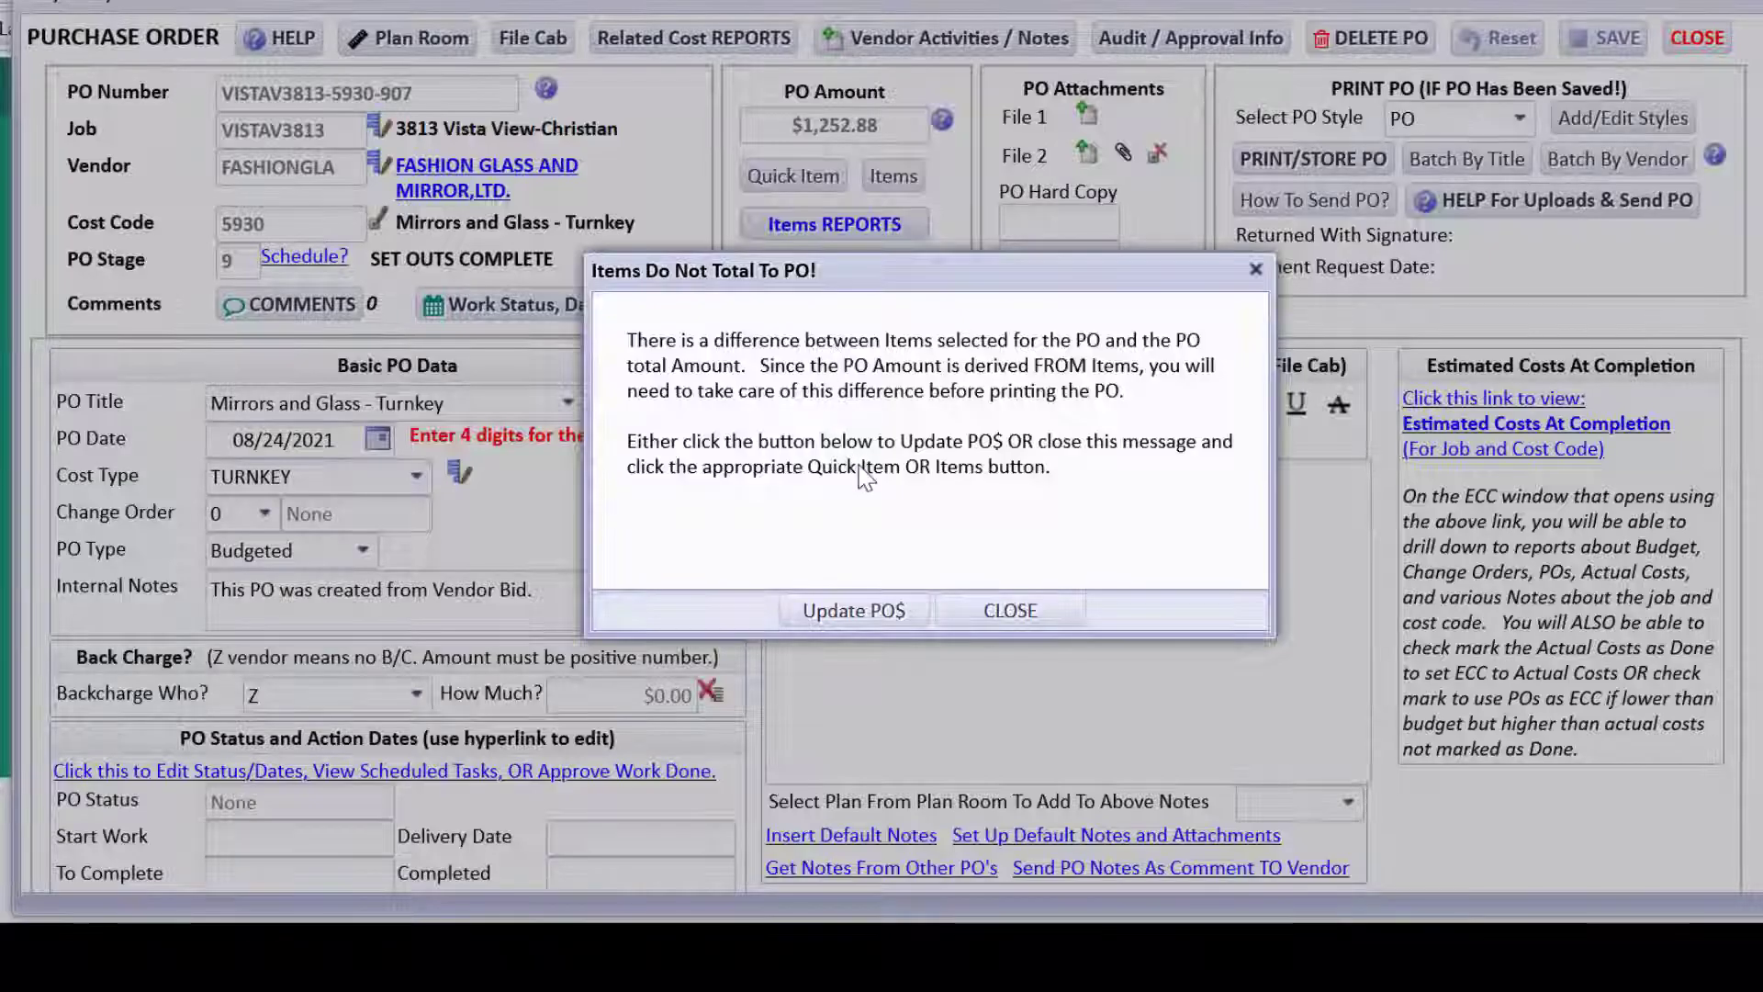
left_click(893, 610)
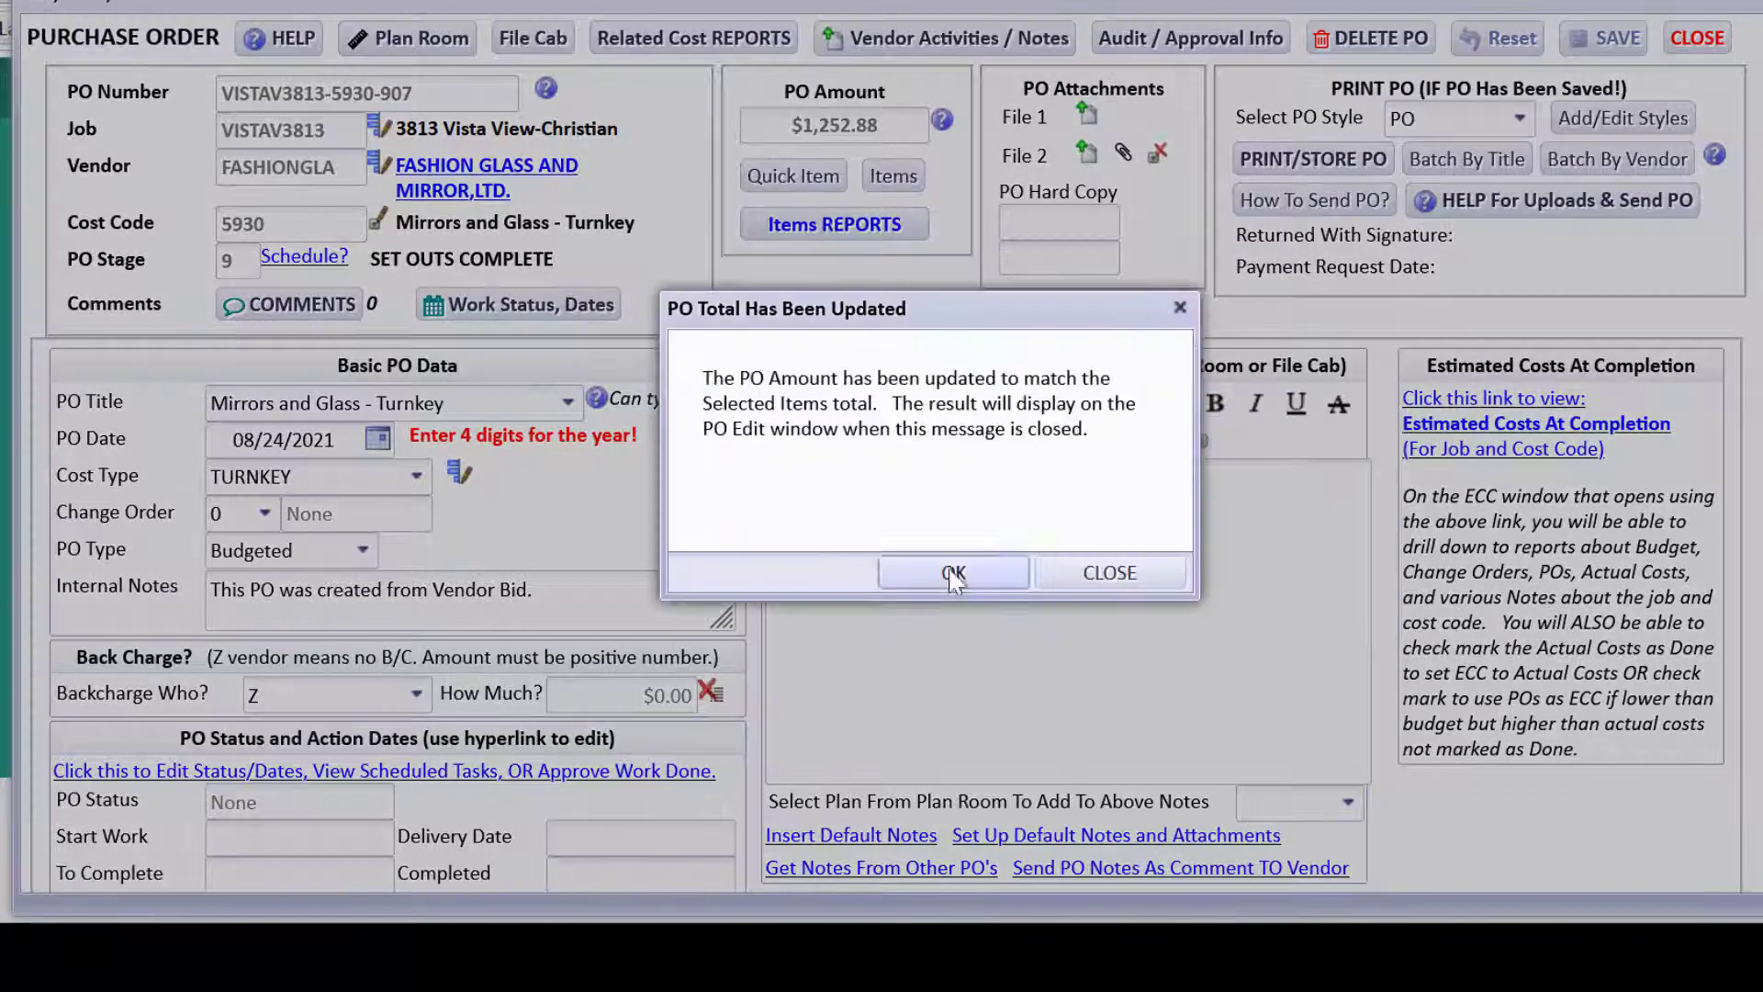
left_click(900, 571)
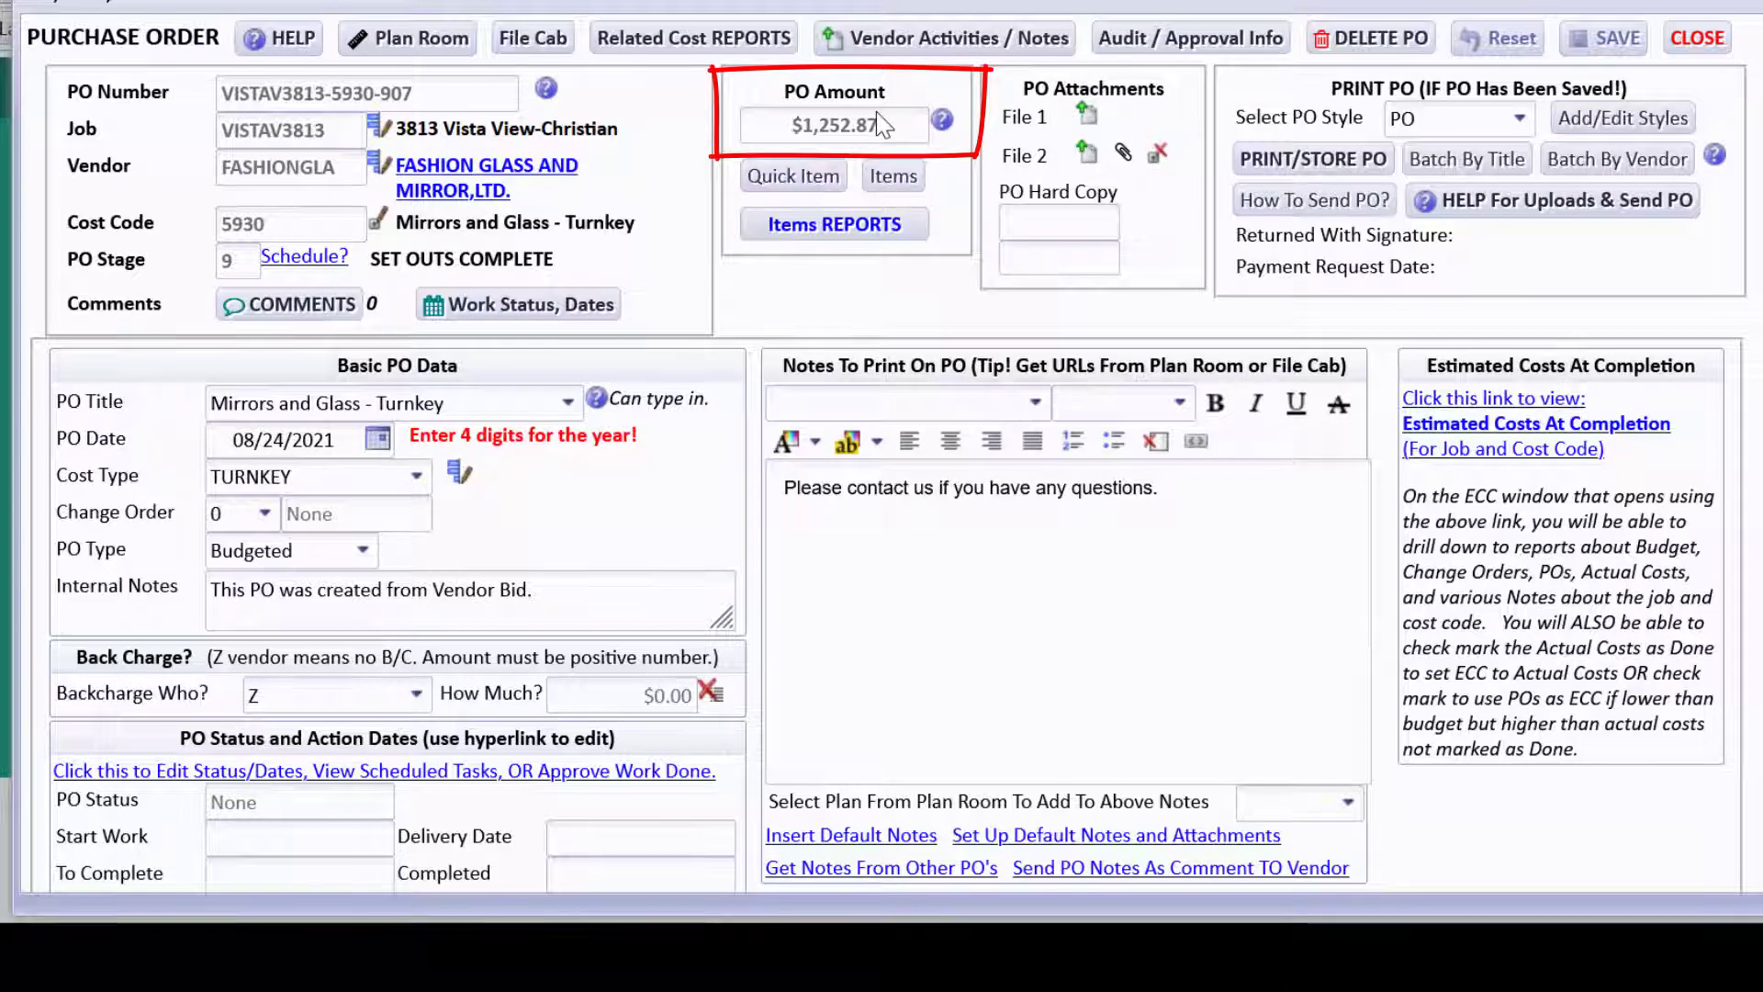
Add 'As per your attached bi' above the existing PO note and save the PO.
left_click(786, 483)
key("Return")
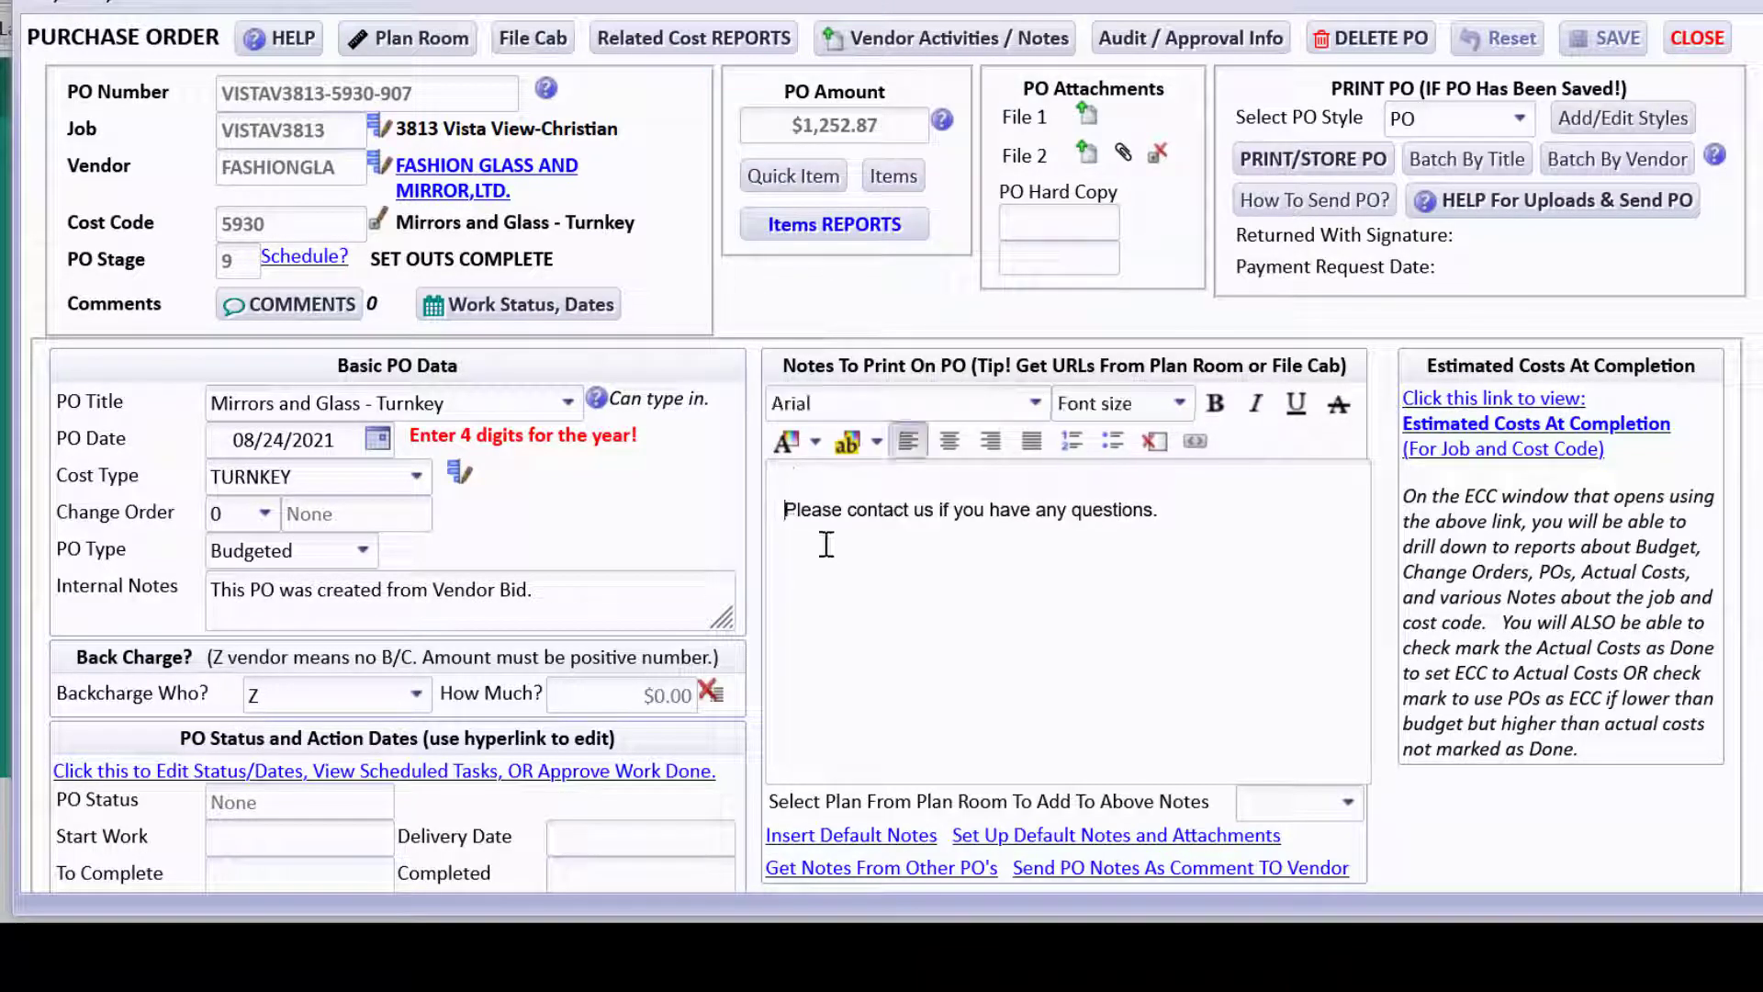
key("Return")
type("As ")
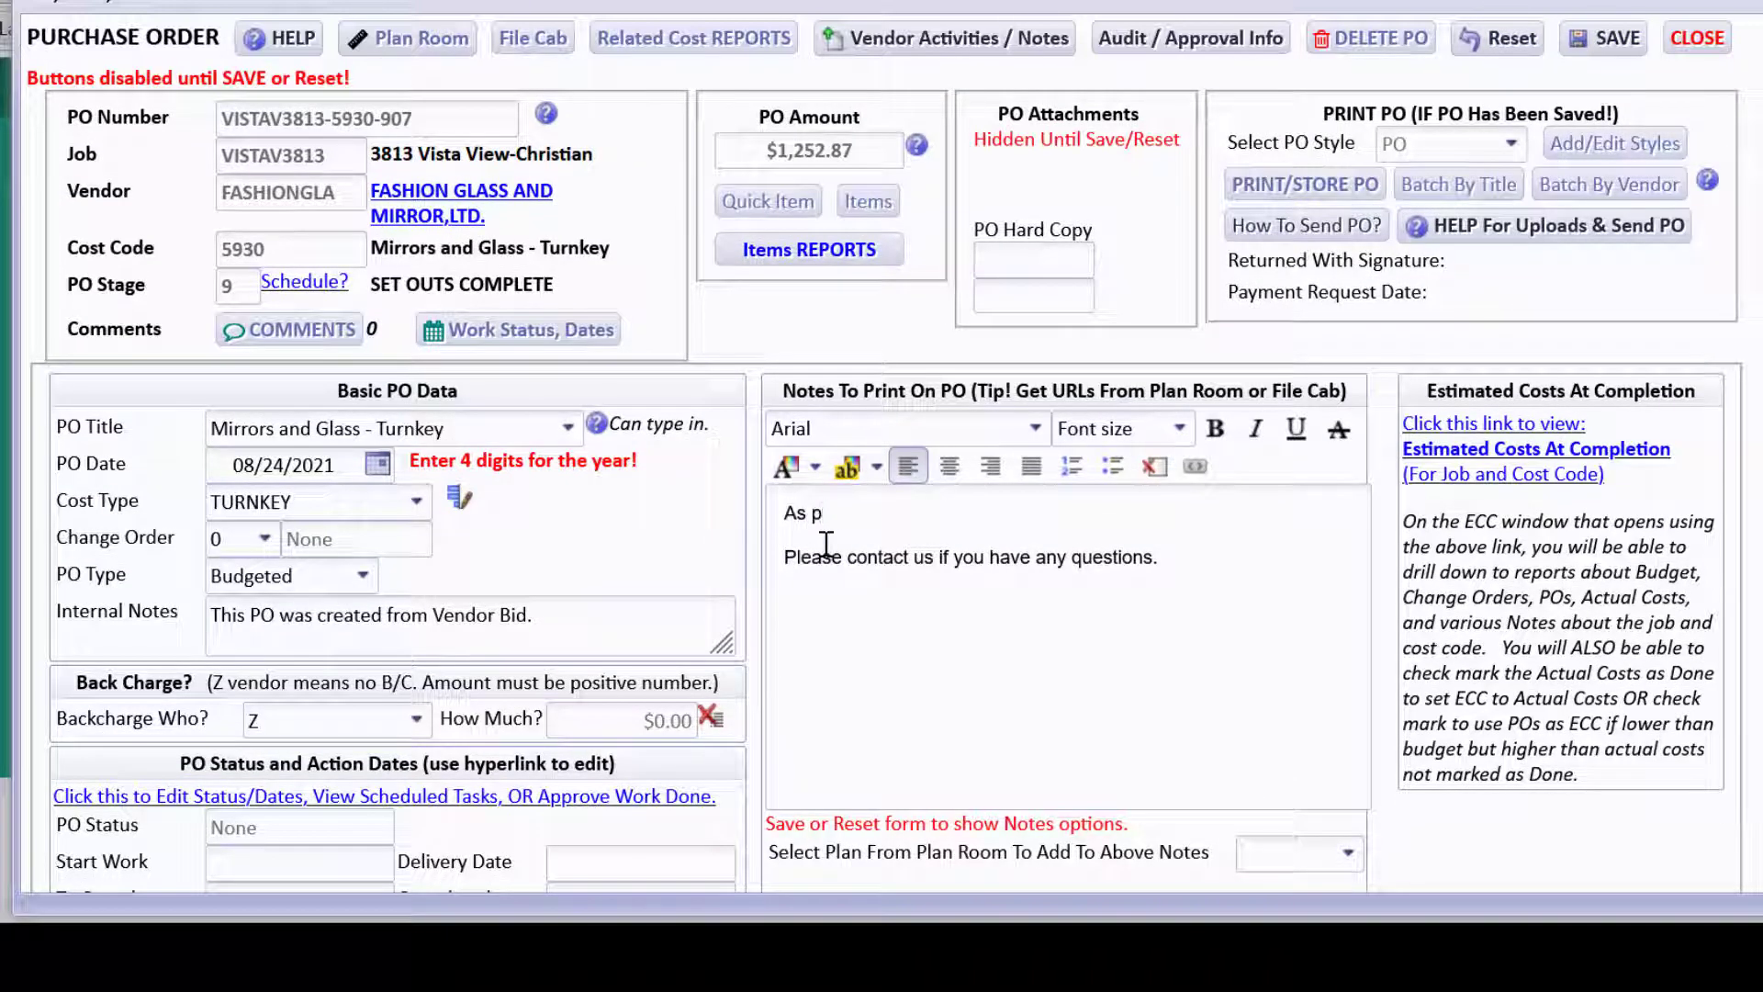
type("per your attached bid.")
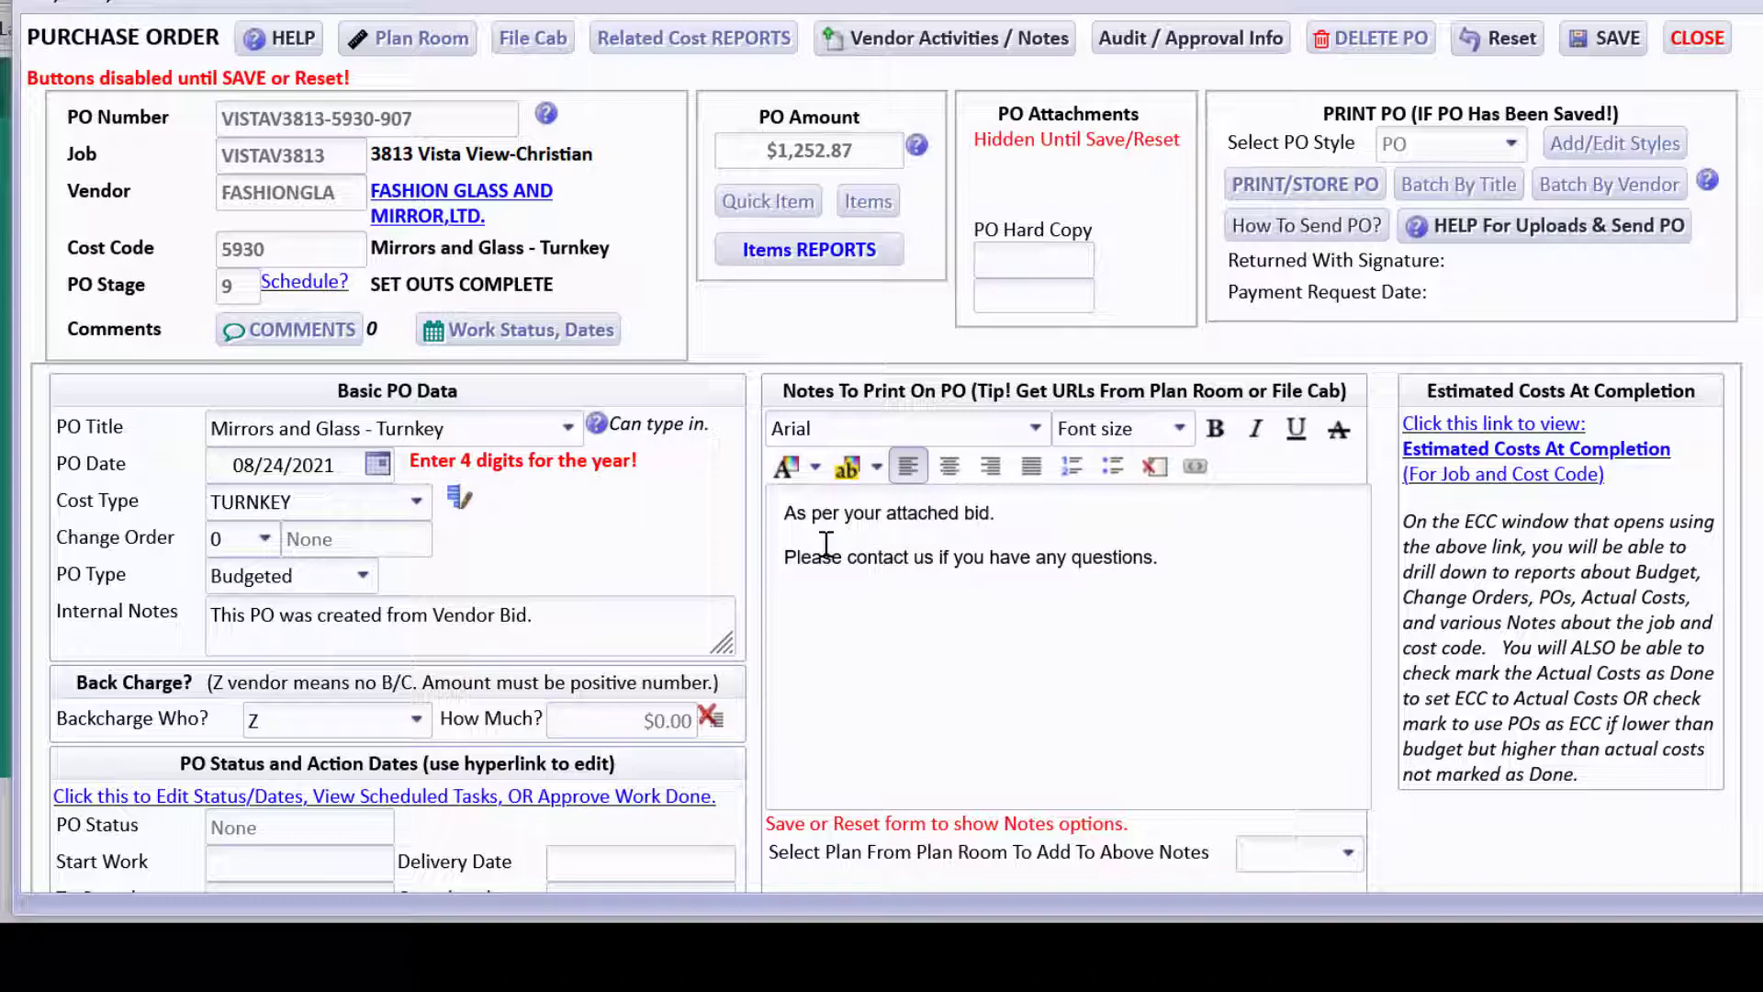
left_click(1609, 42)
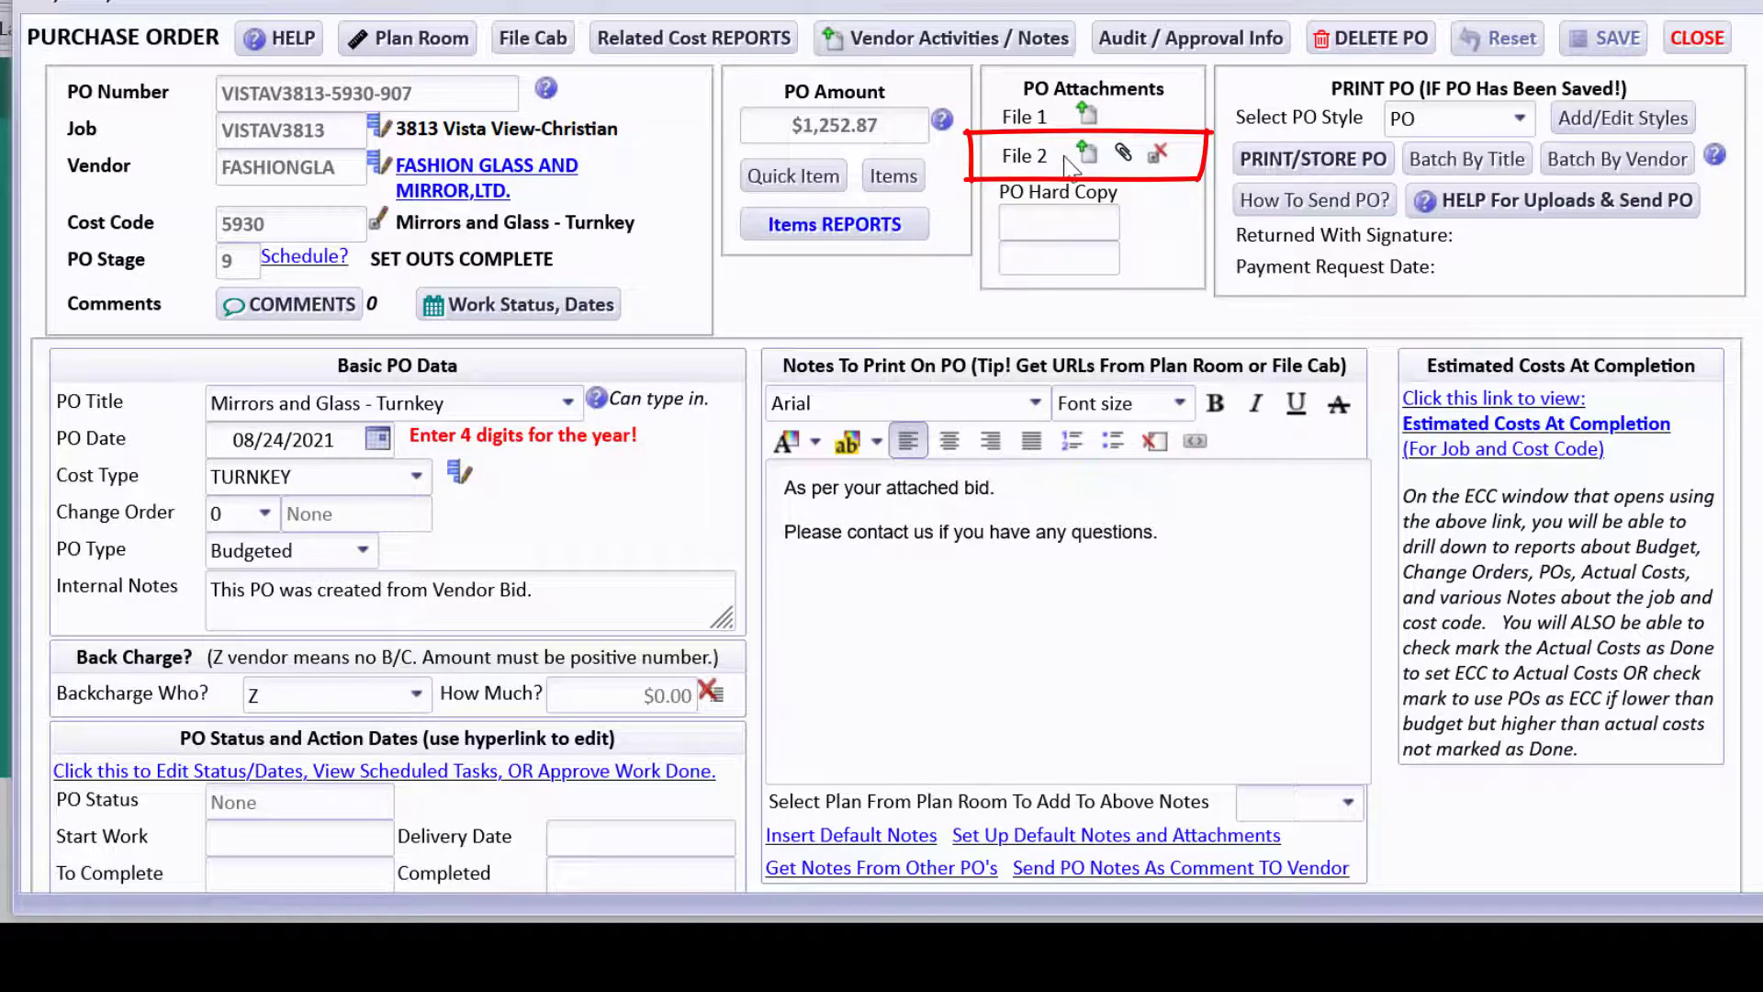
Review the attached FashionGlassBid.pdf vendor quotation.
left_click(1125, 153)
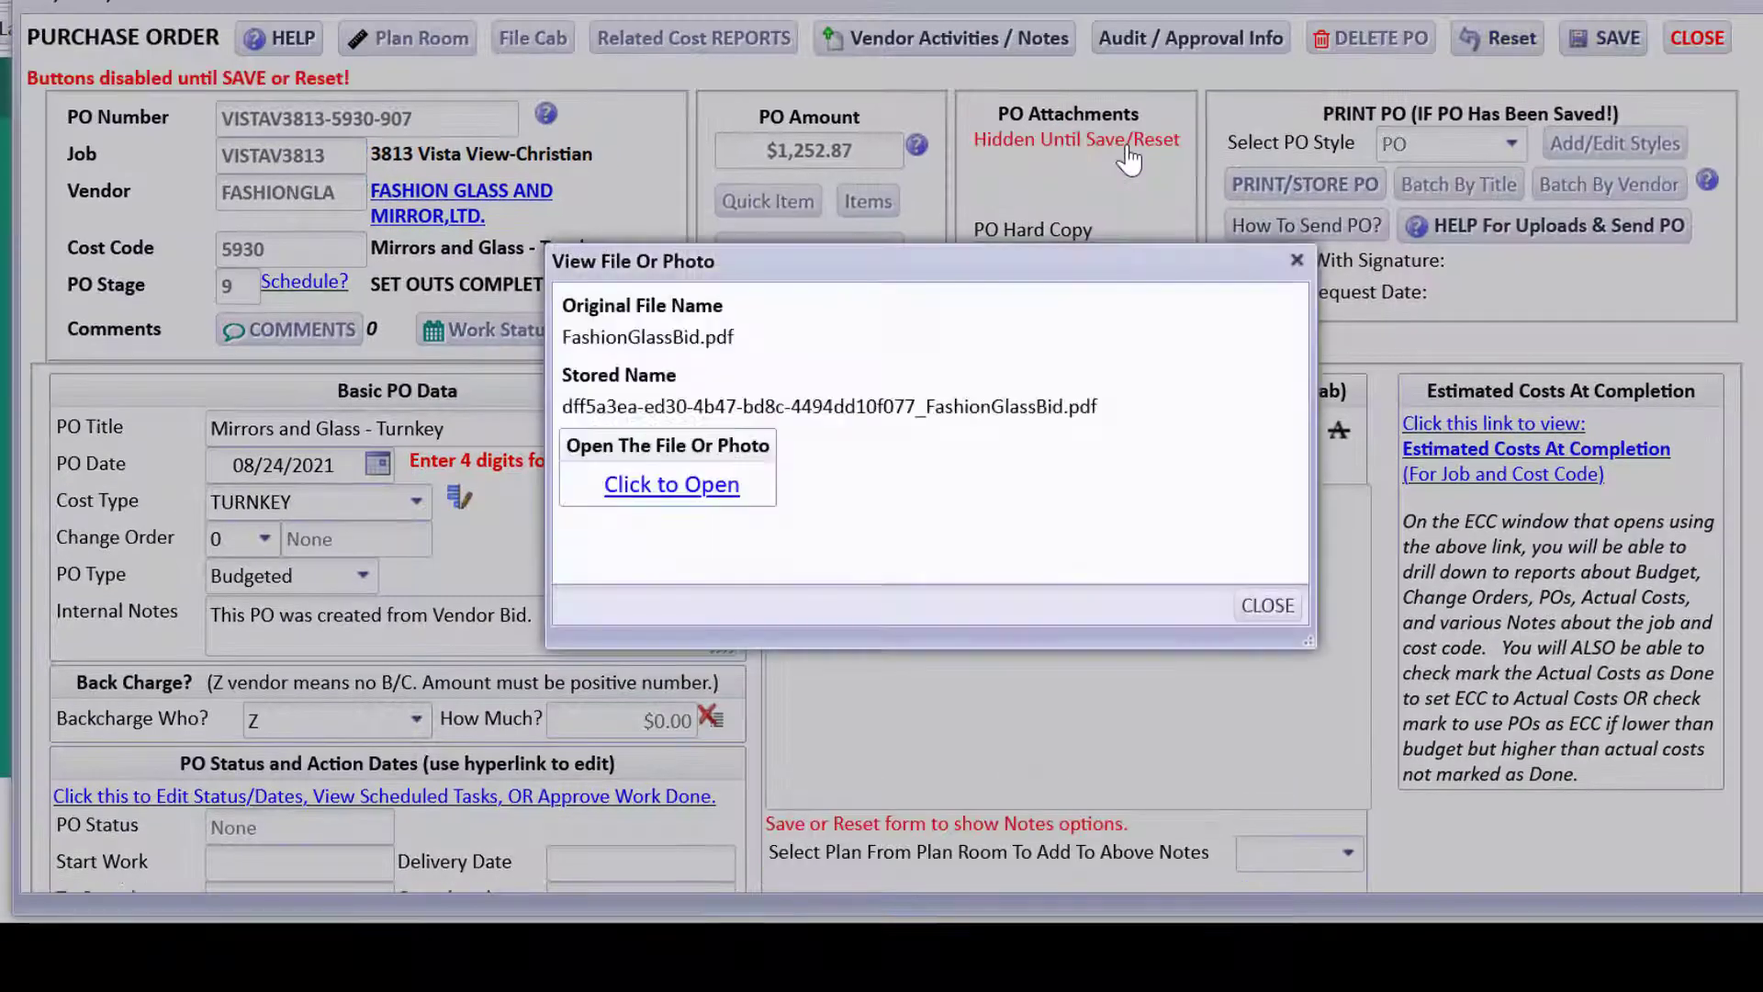
left_click(708, 502)
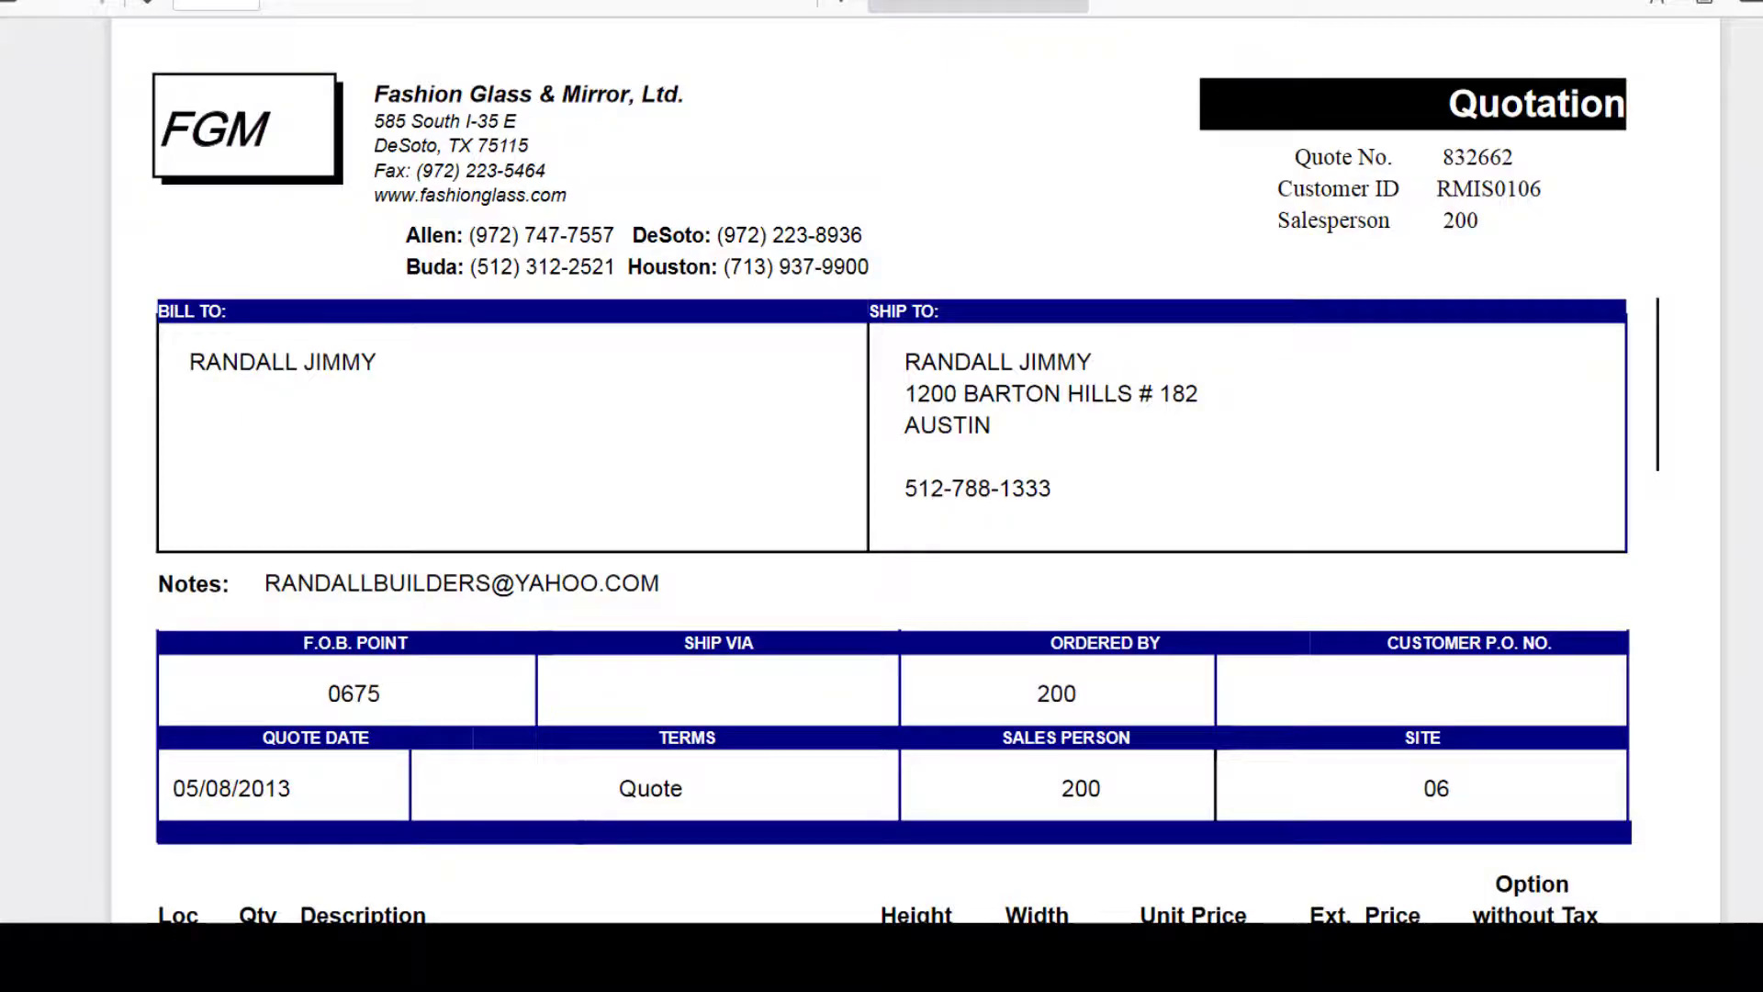
key("ctrl+w")
left_click(960, 785)
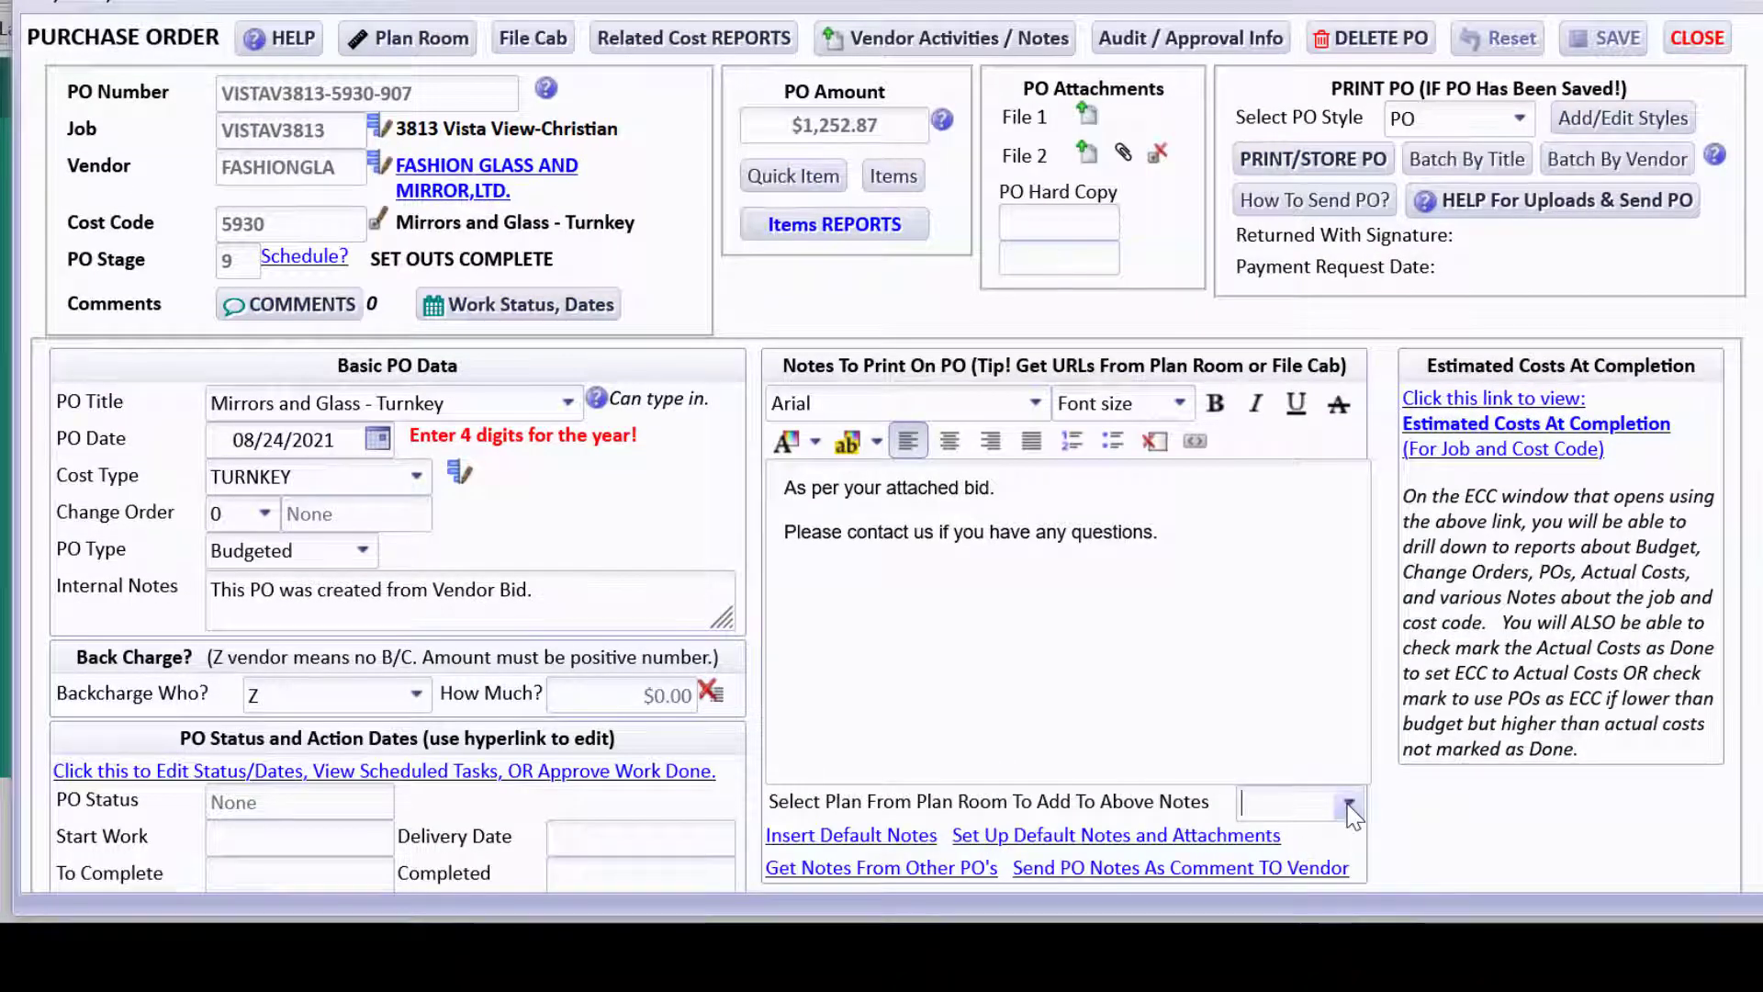
left_click(1349, 806)
left_click(1340, 847)
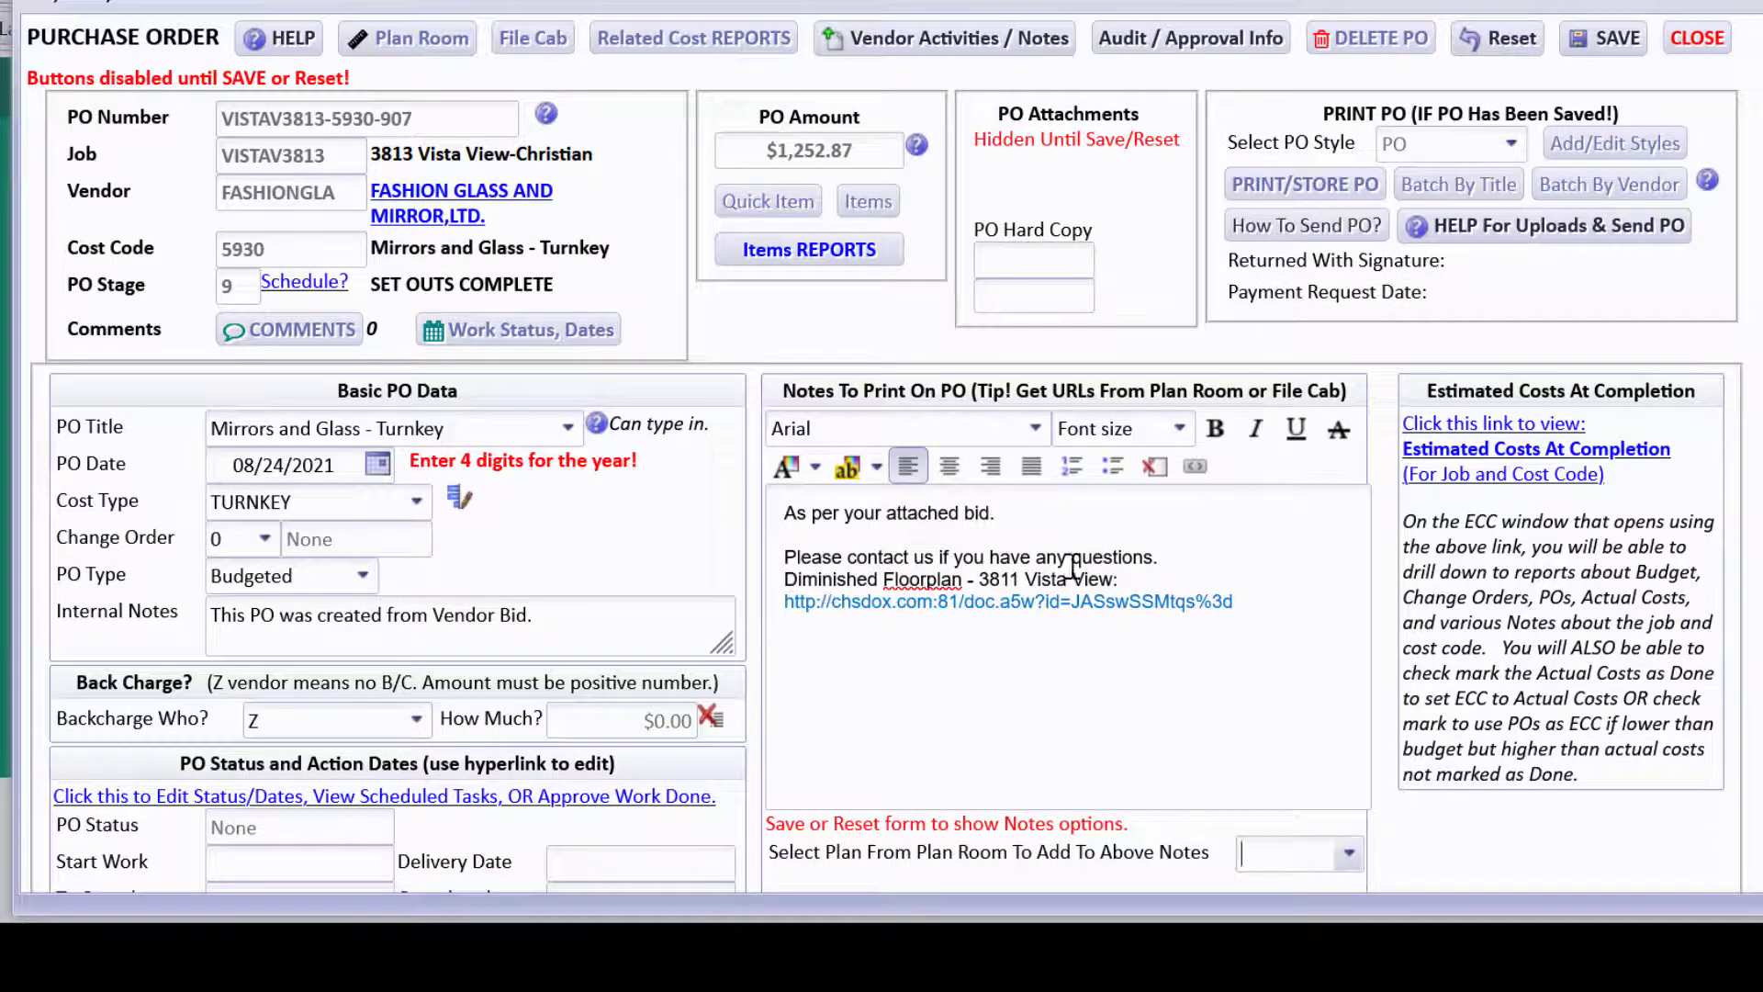
left_click(1171, 555)
key("Return")
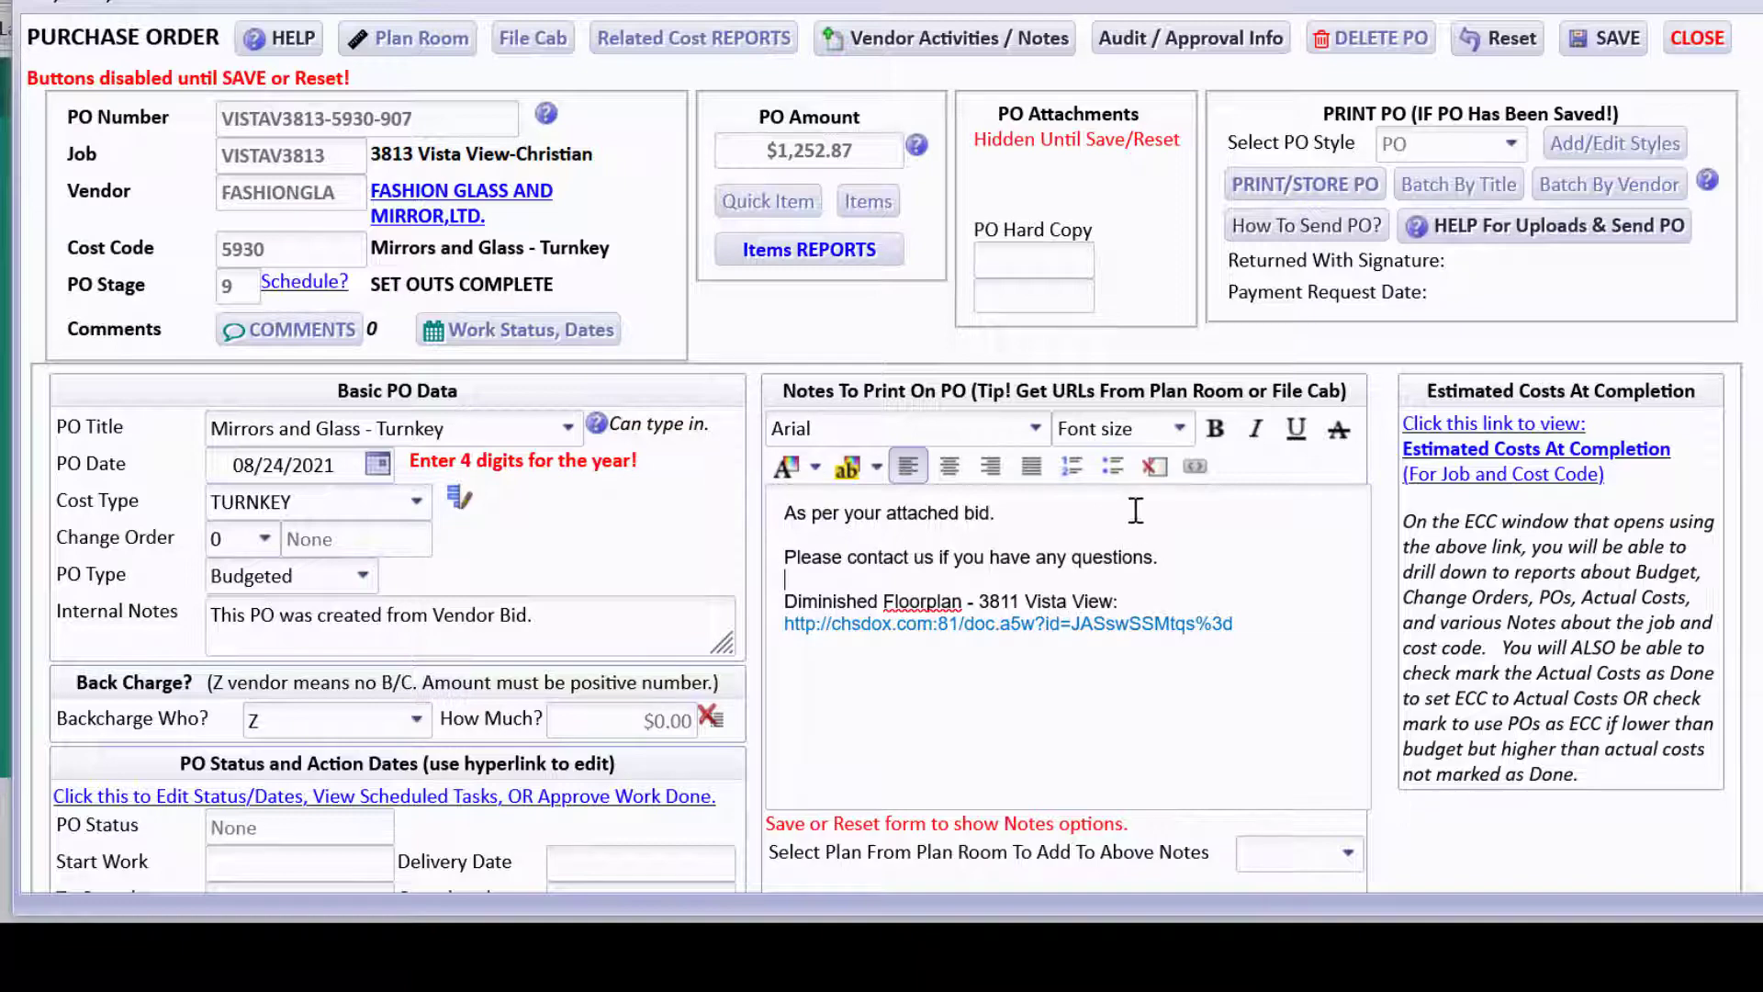
Save the PO, then generate and review its printable PDF.
left_click(1602, 38)
left_click(1312, 158)
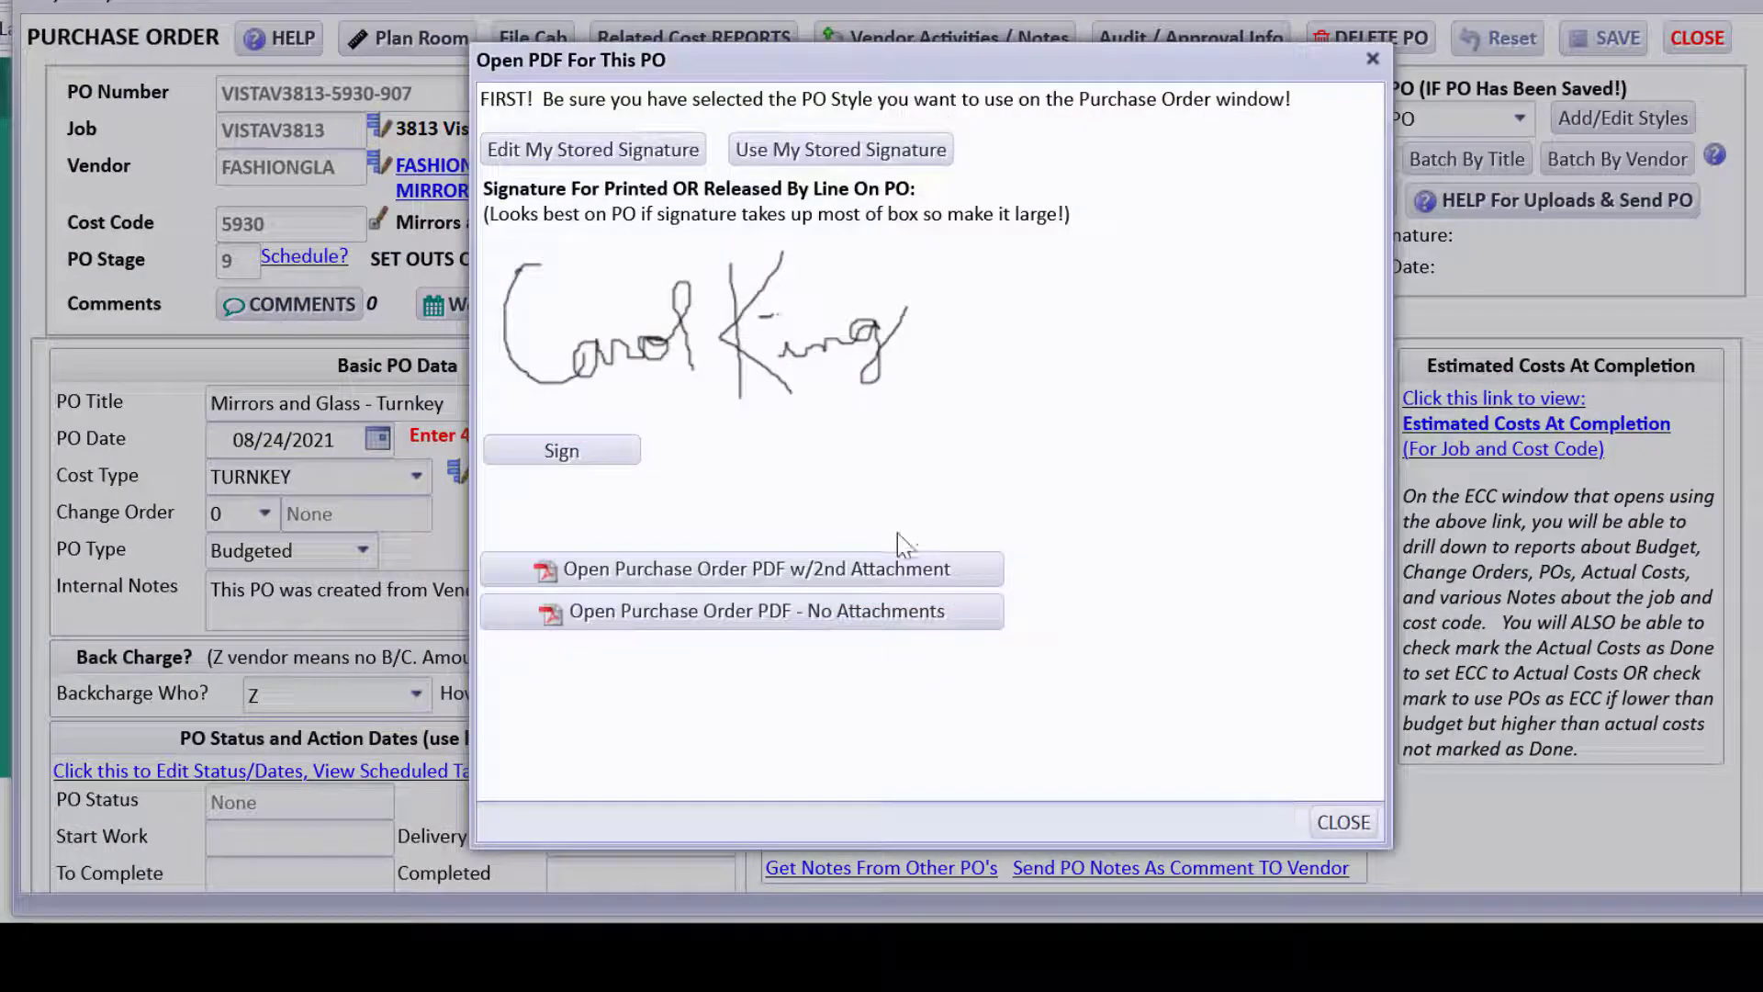
left_click(899, 568)
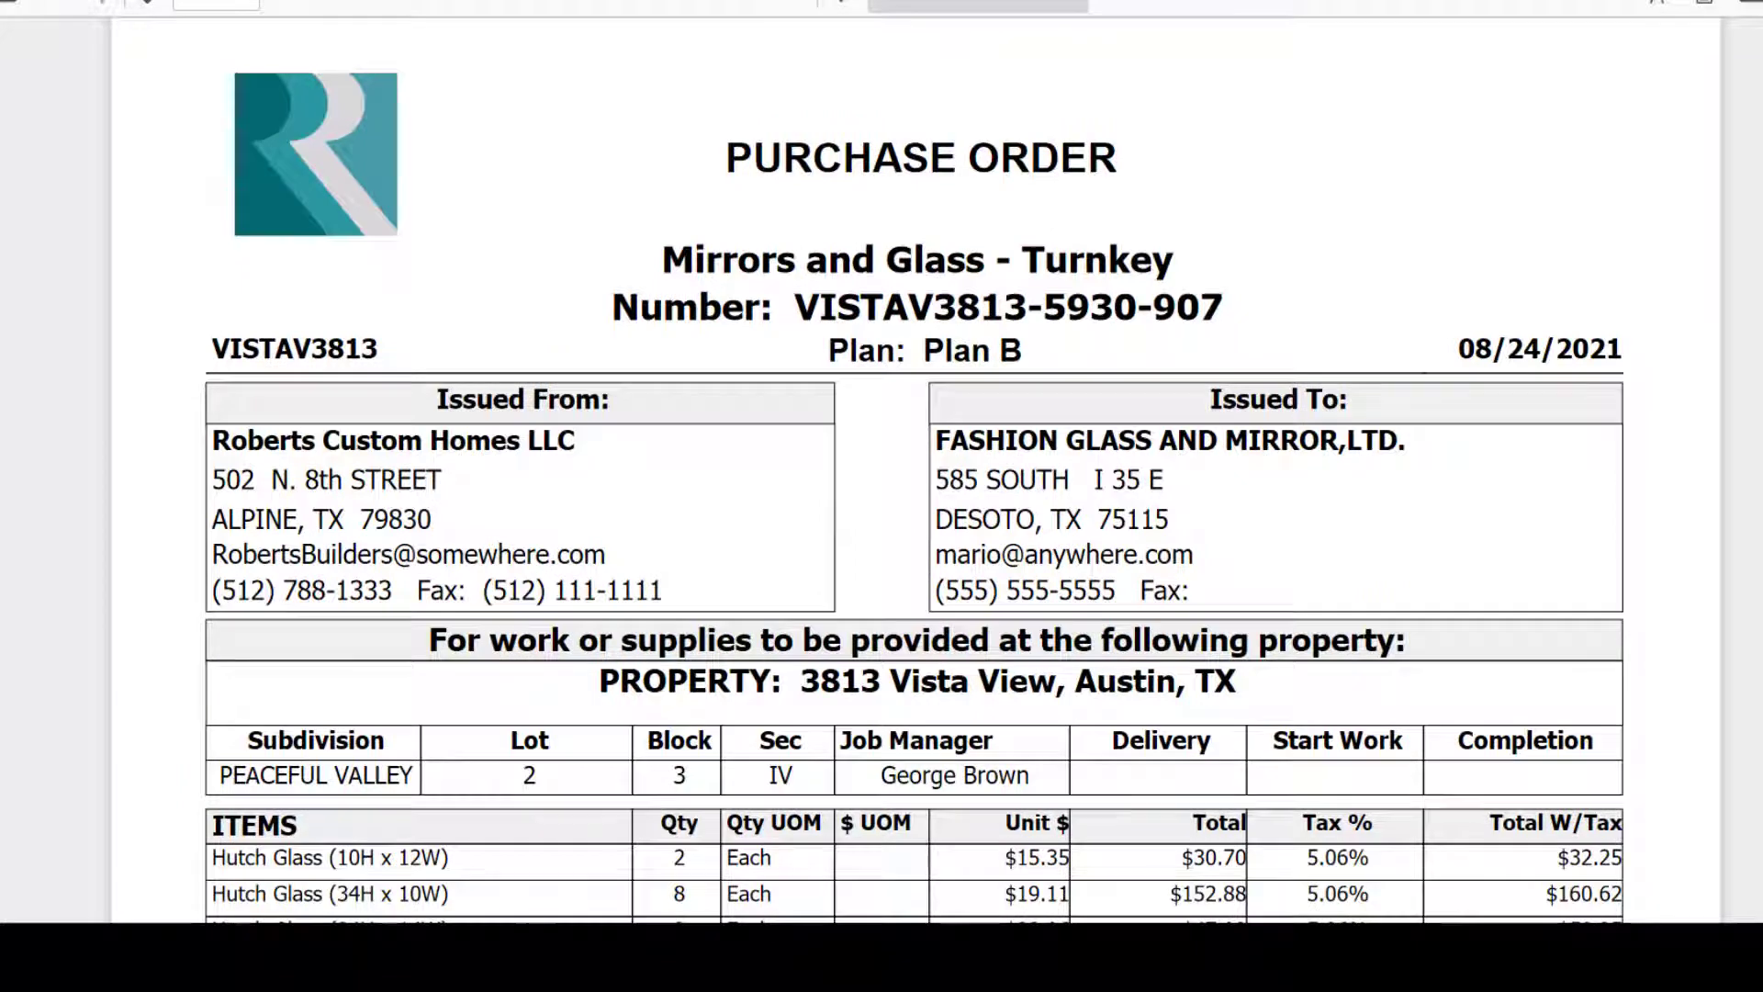
scroll(478, 578, "down", 10)
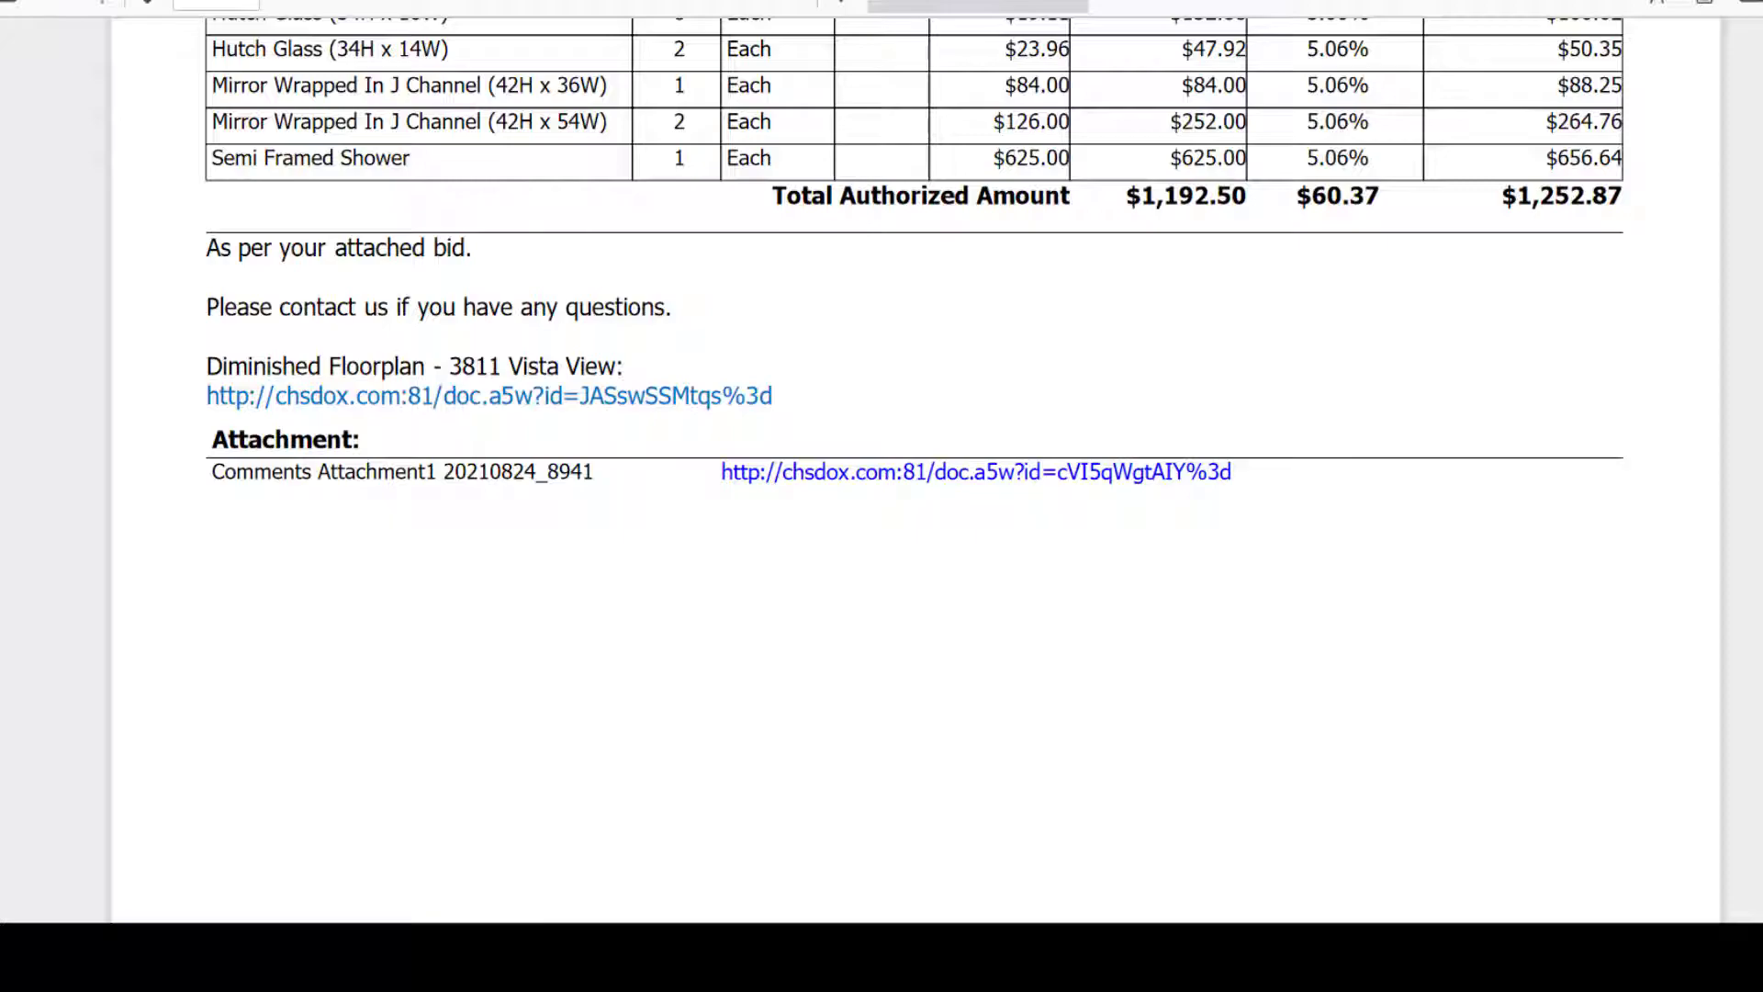
key("alt+Tab")
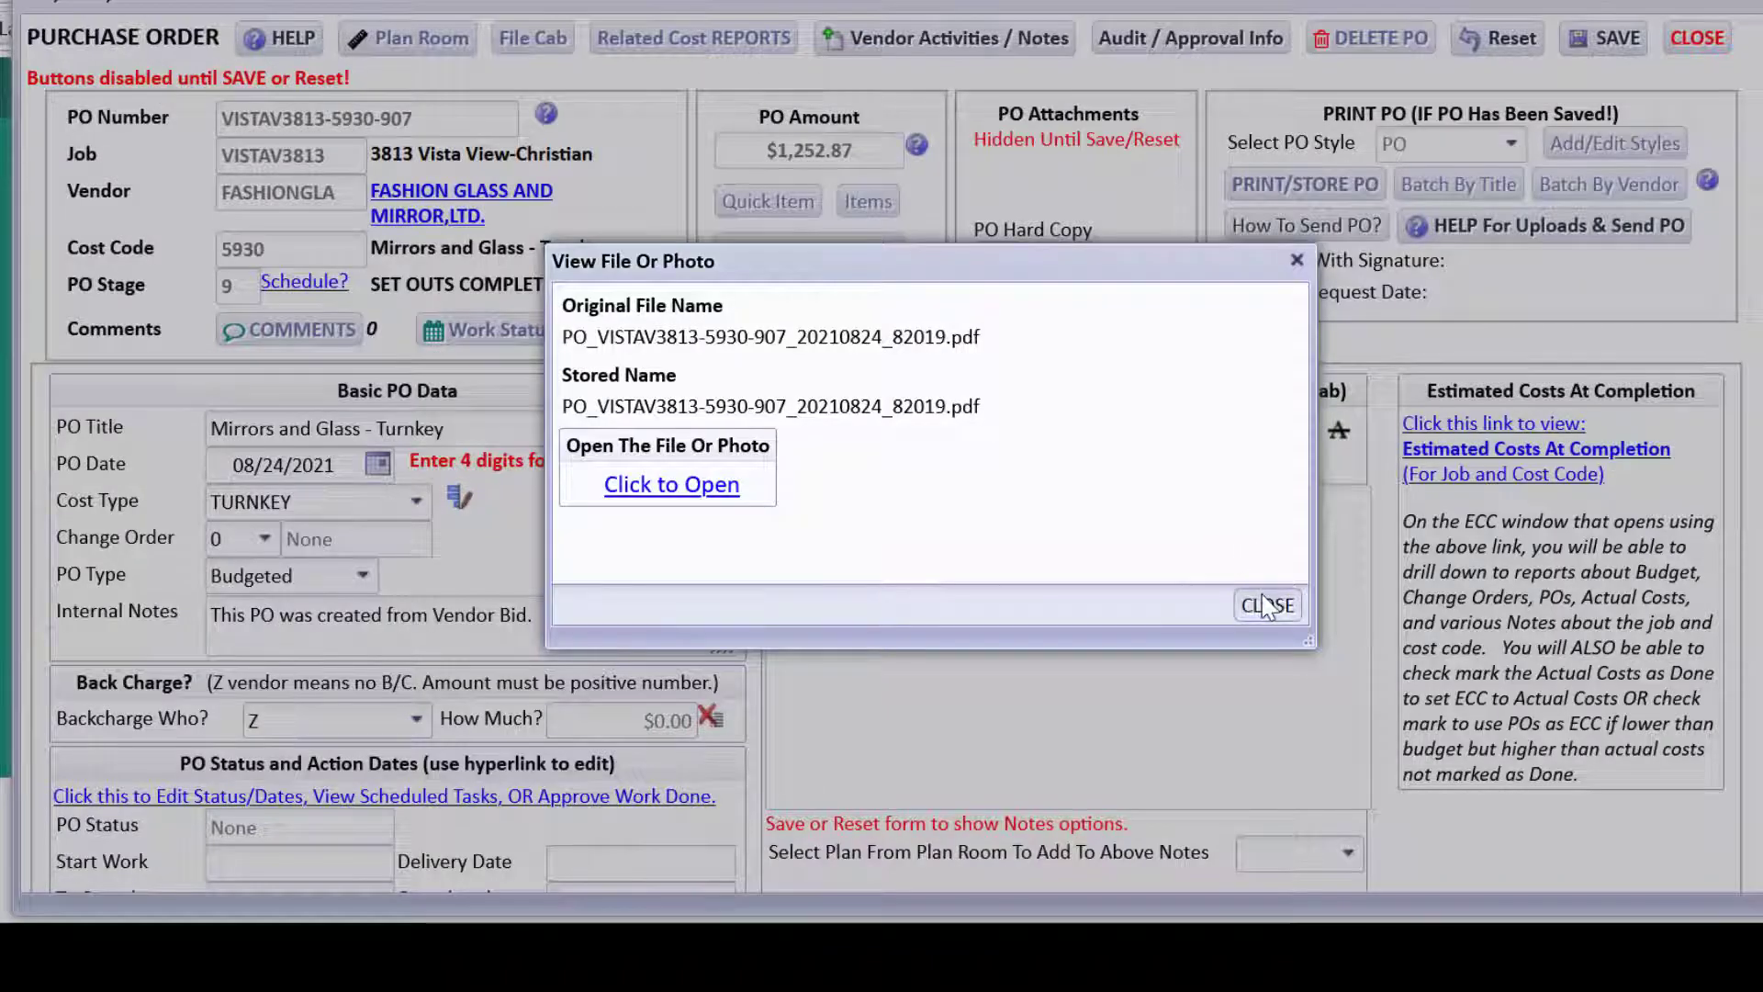
left_click(1265, 604)
Store the PDF as the PO hard copy, discard the draft send comment, and close the PO.
left_click(831, 733)
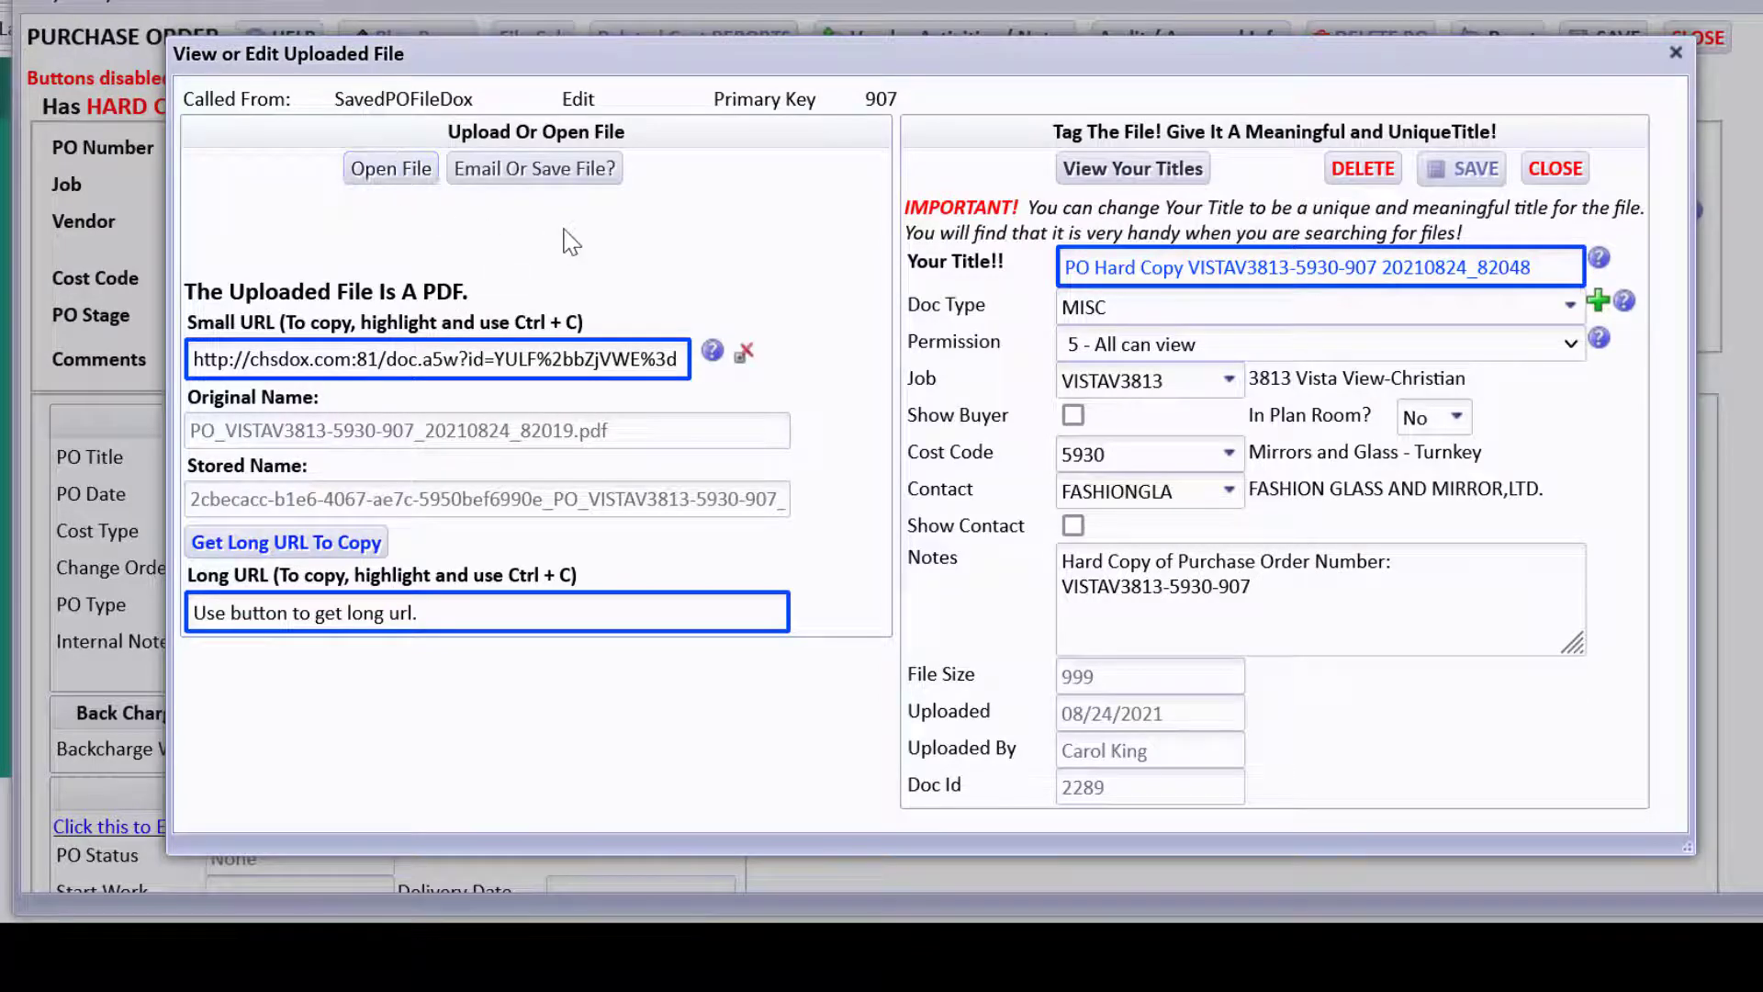
left_click(1553, 171)
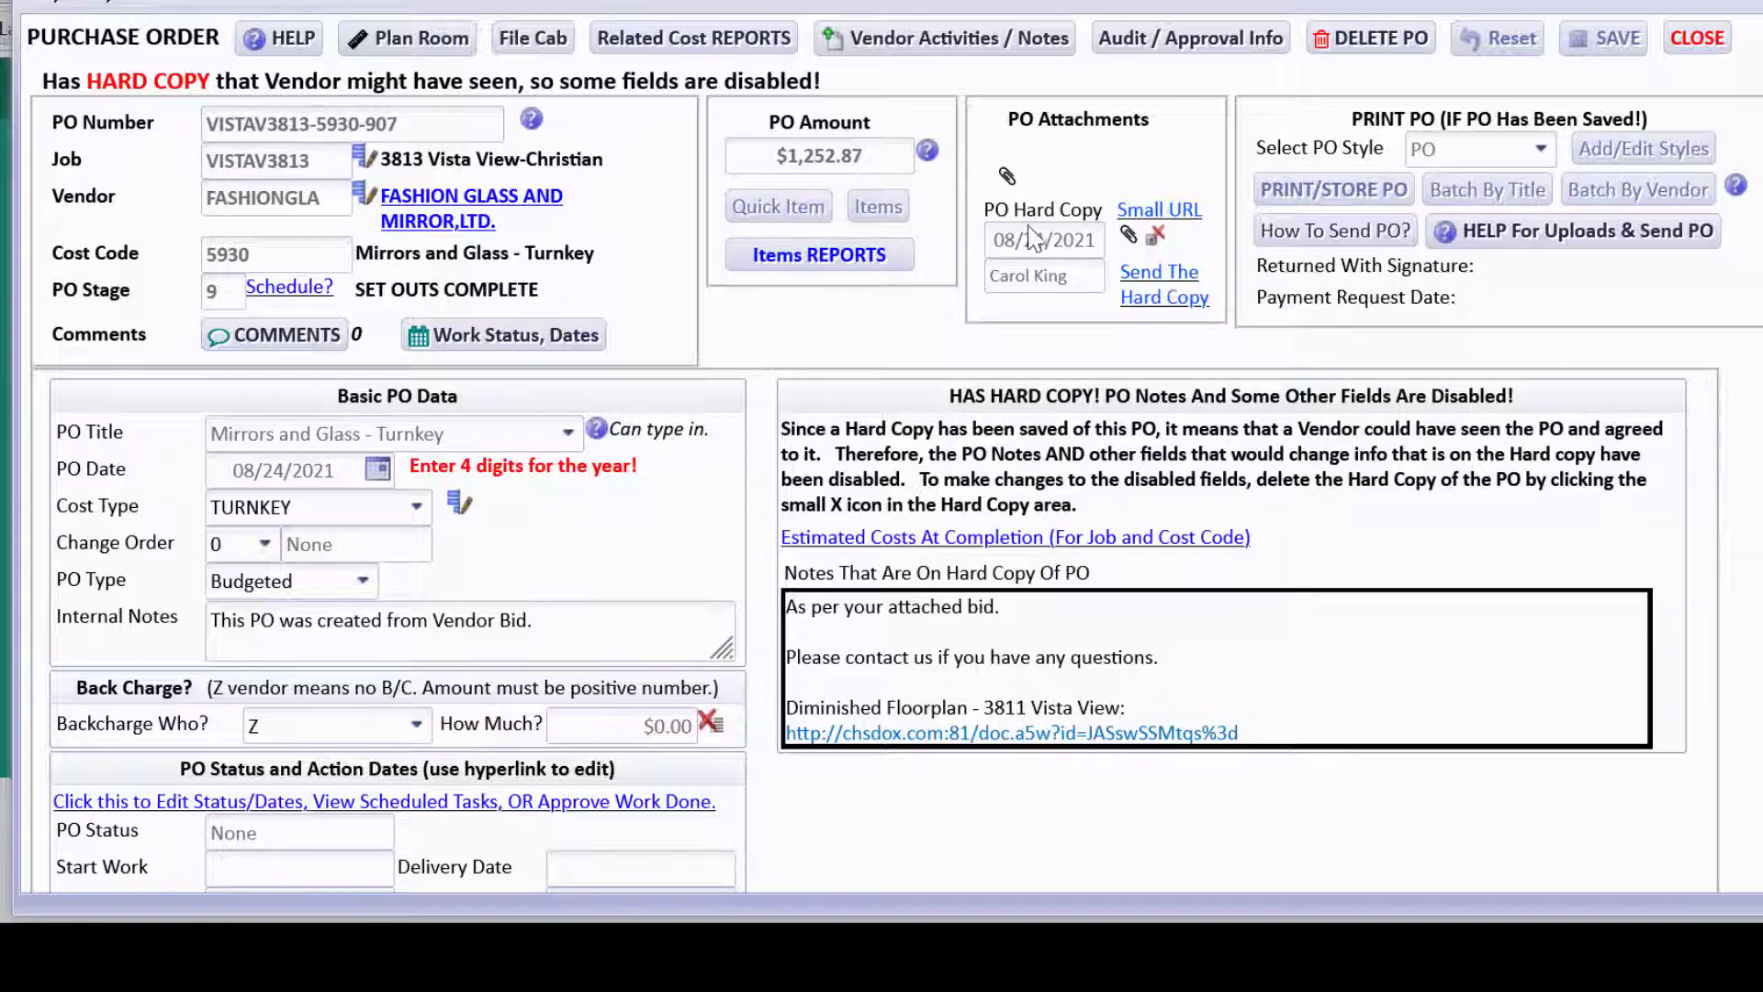
left_click(1154, 287)
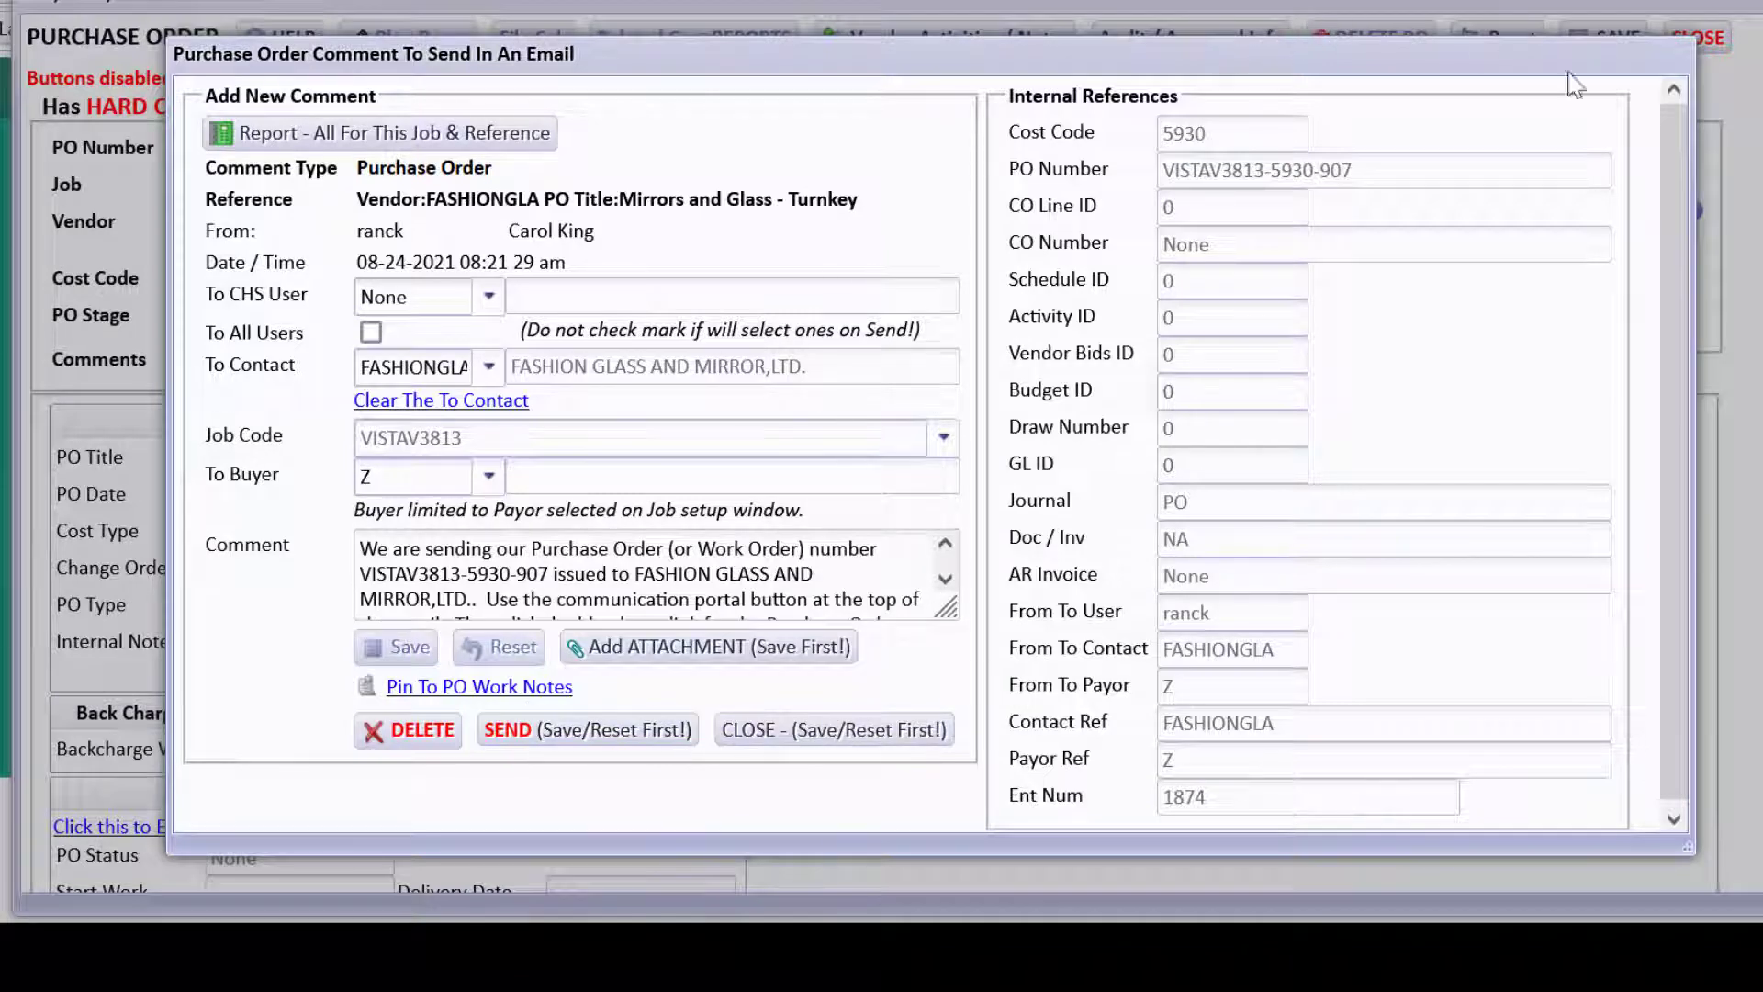
left_click(402, 736)
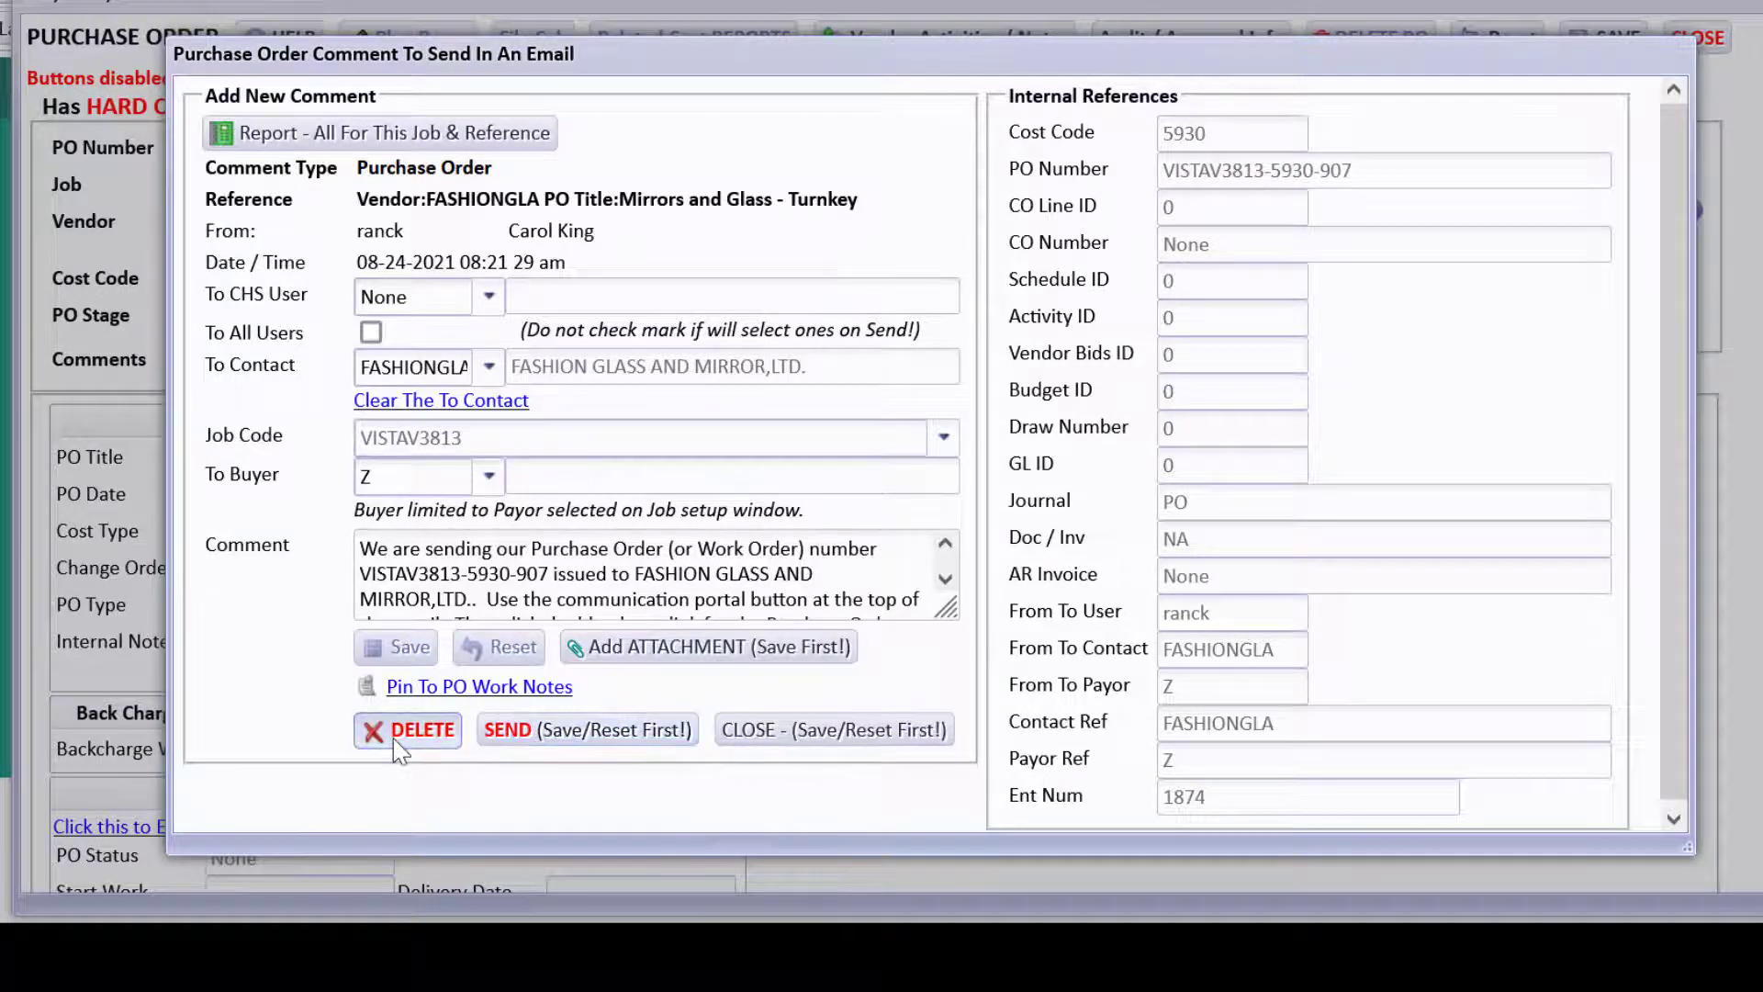
left_click(839, 617)
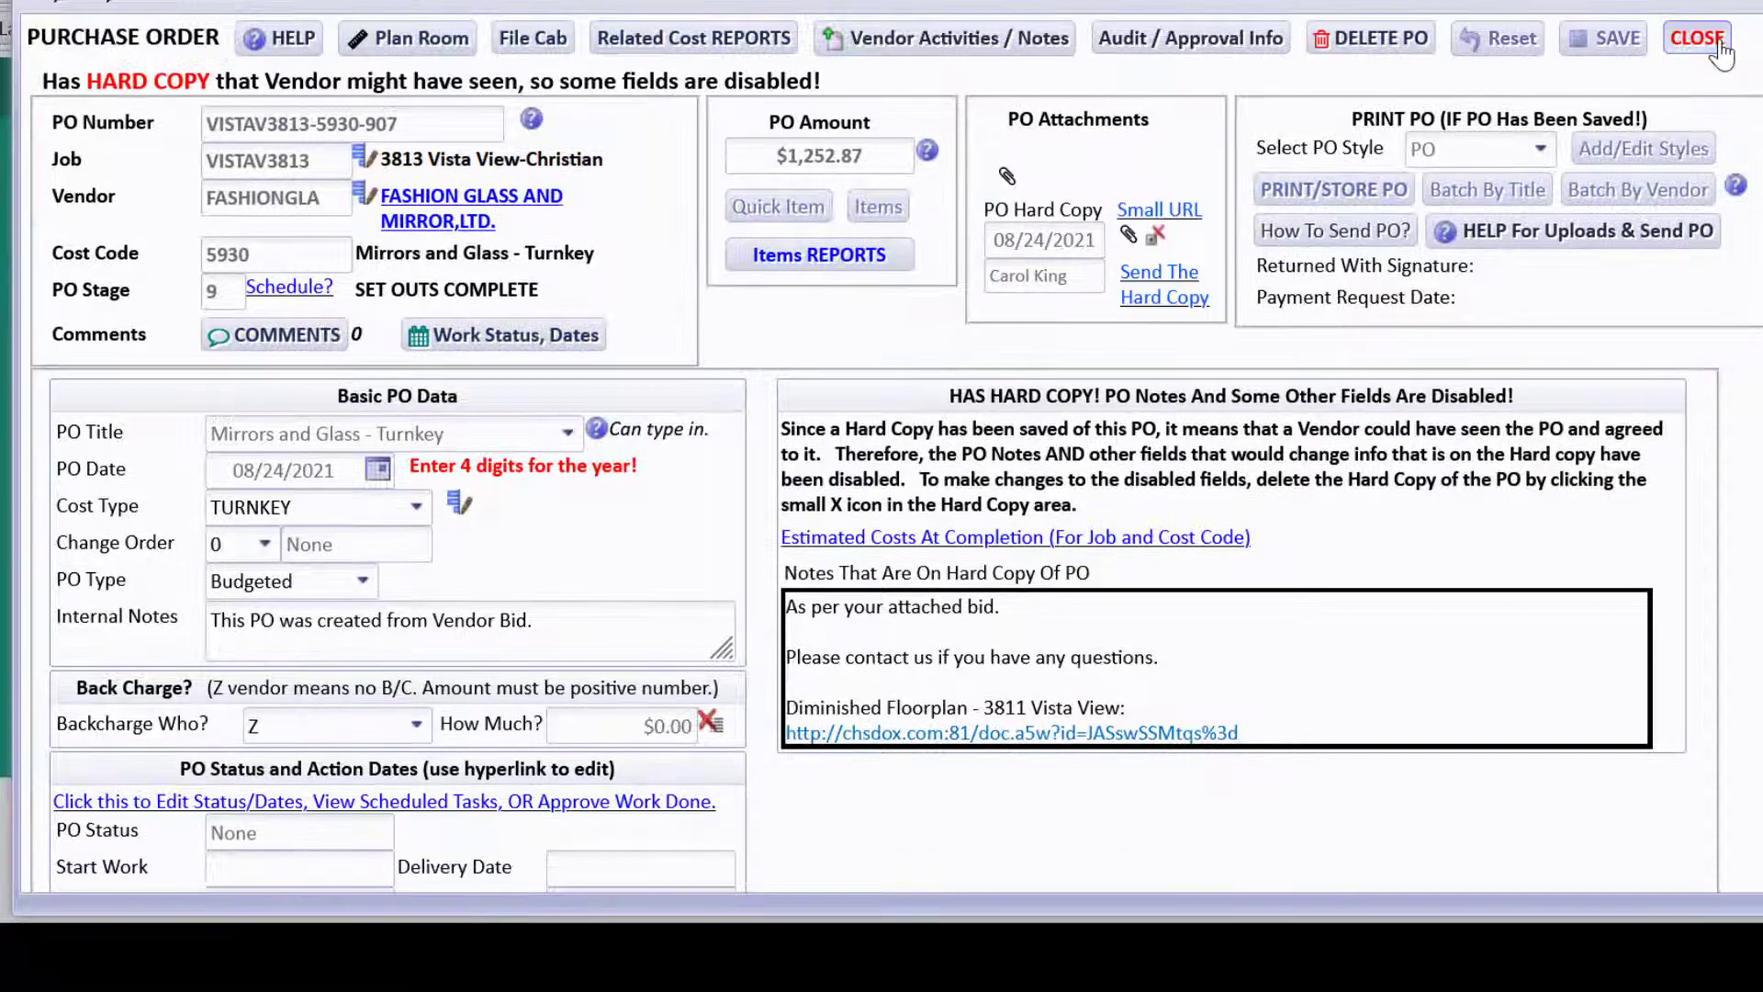
left_click(1697, 39)
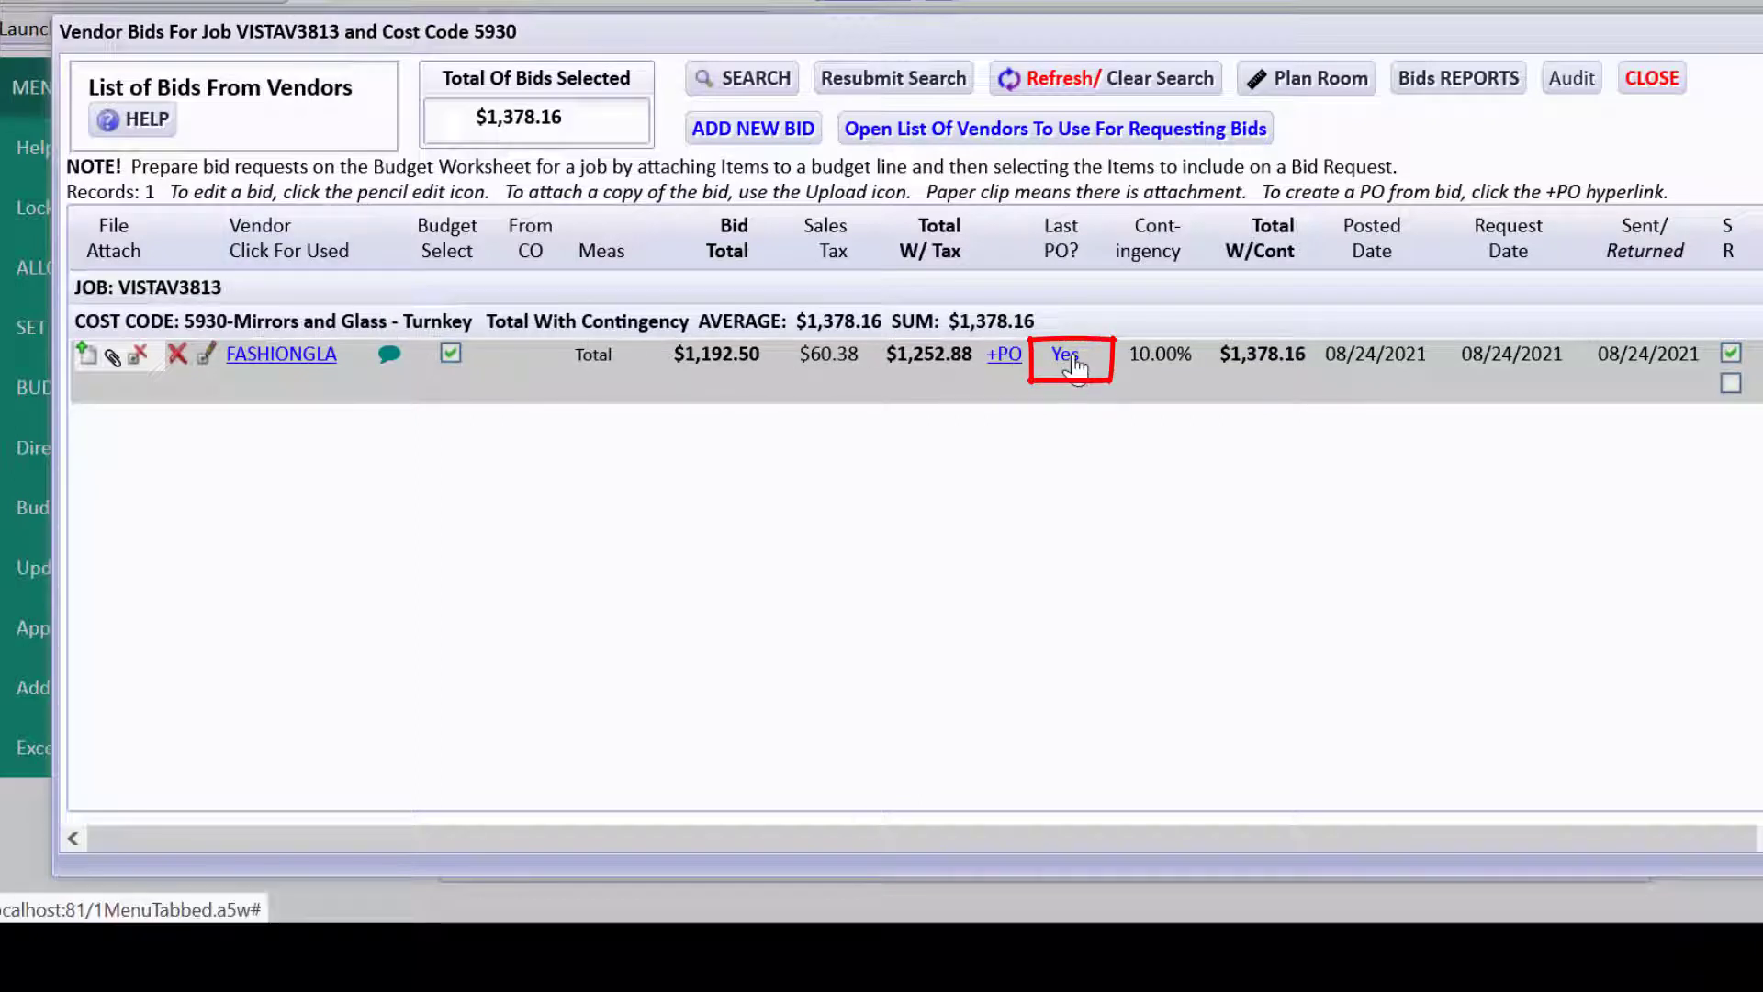
mouse_move(1075, 366)
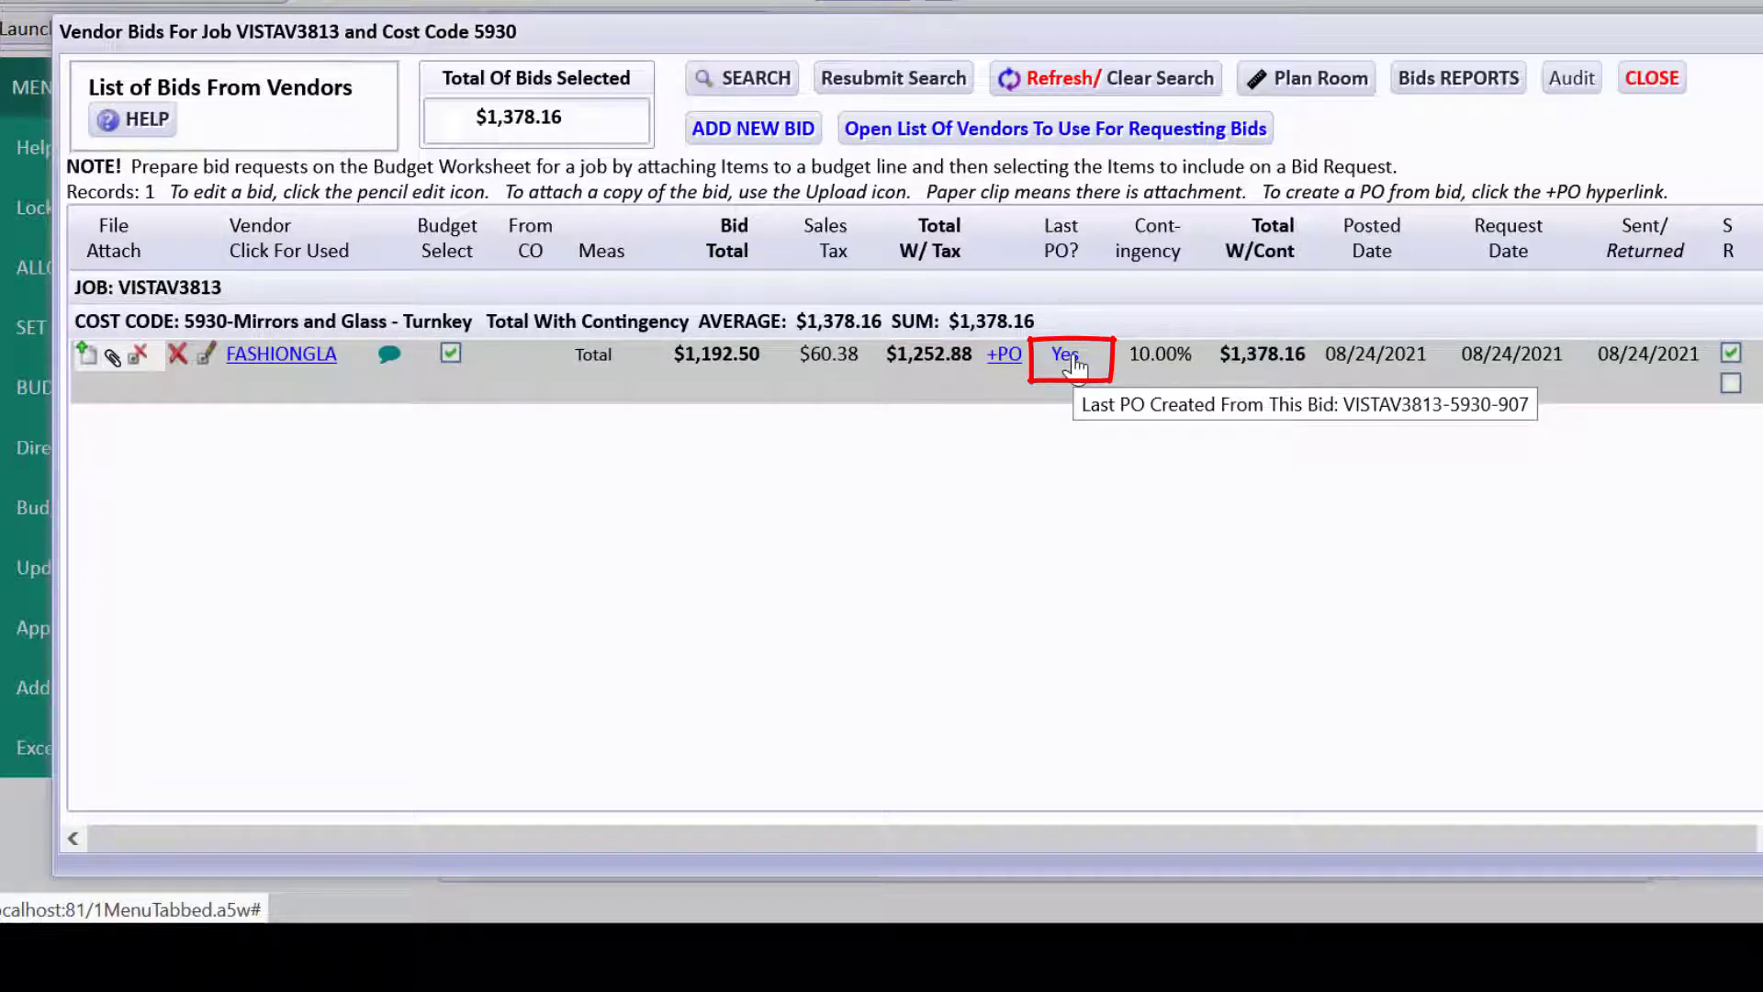
left_click(1074, 366)
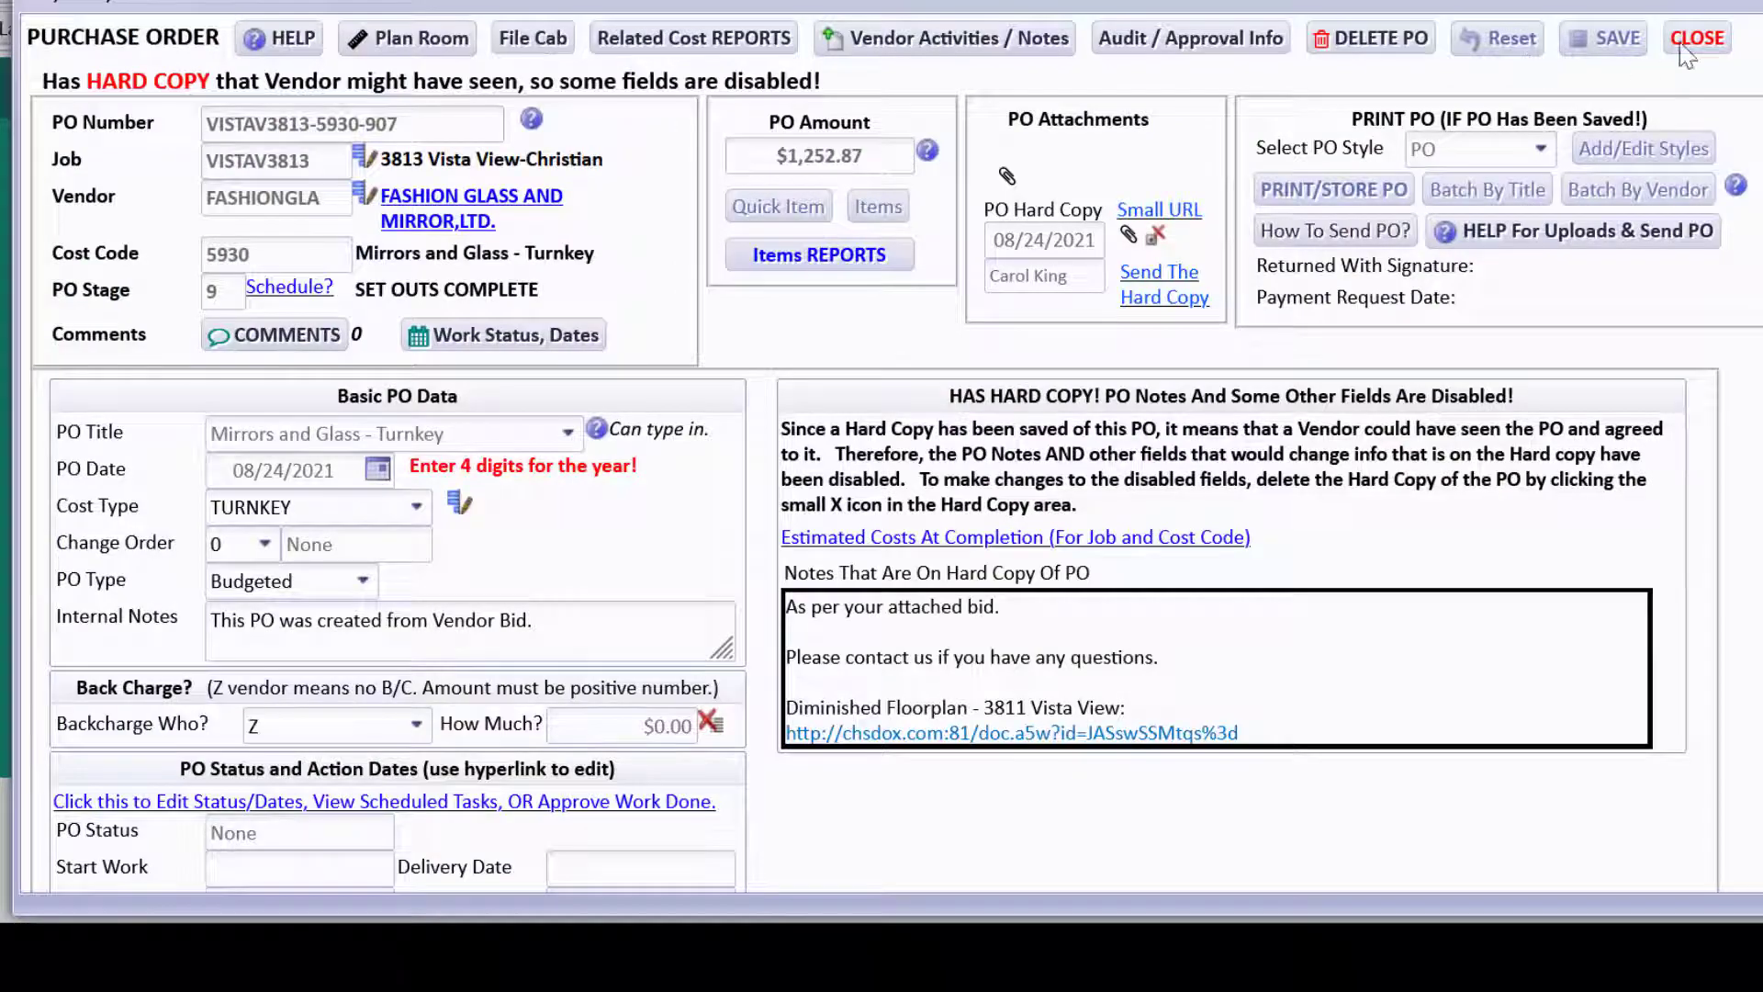
left_click(1685, 46)
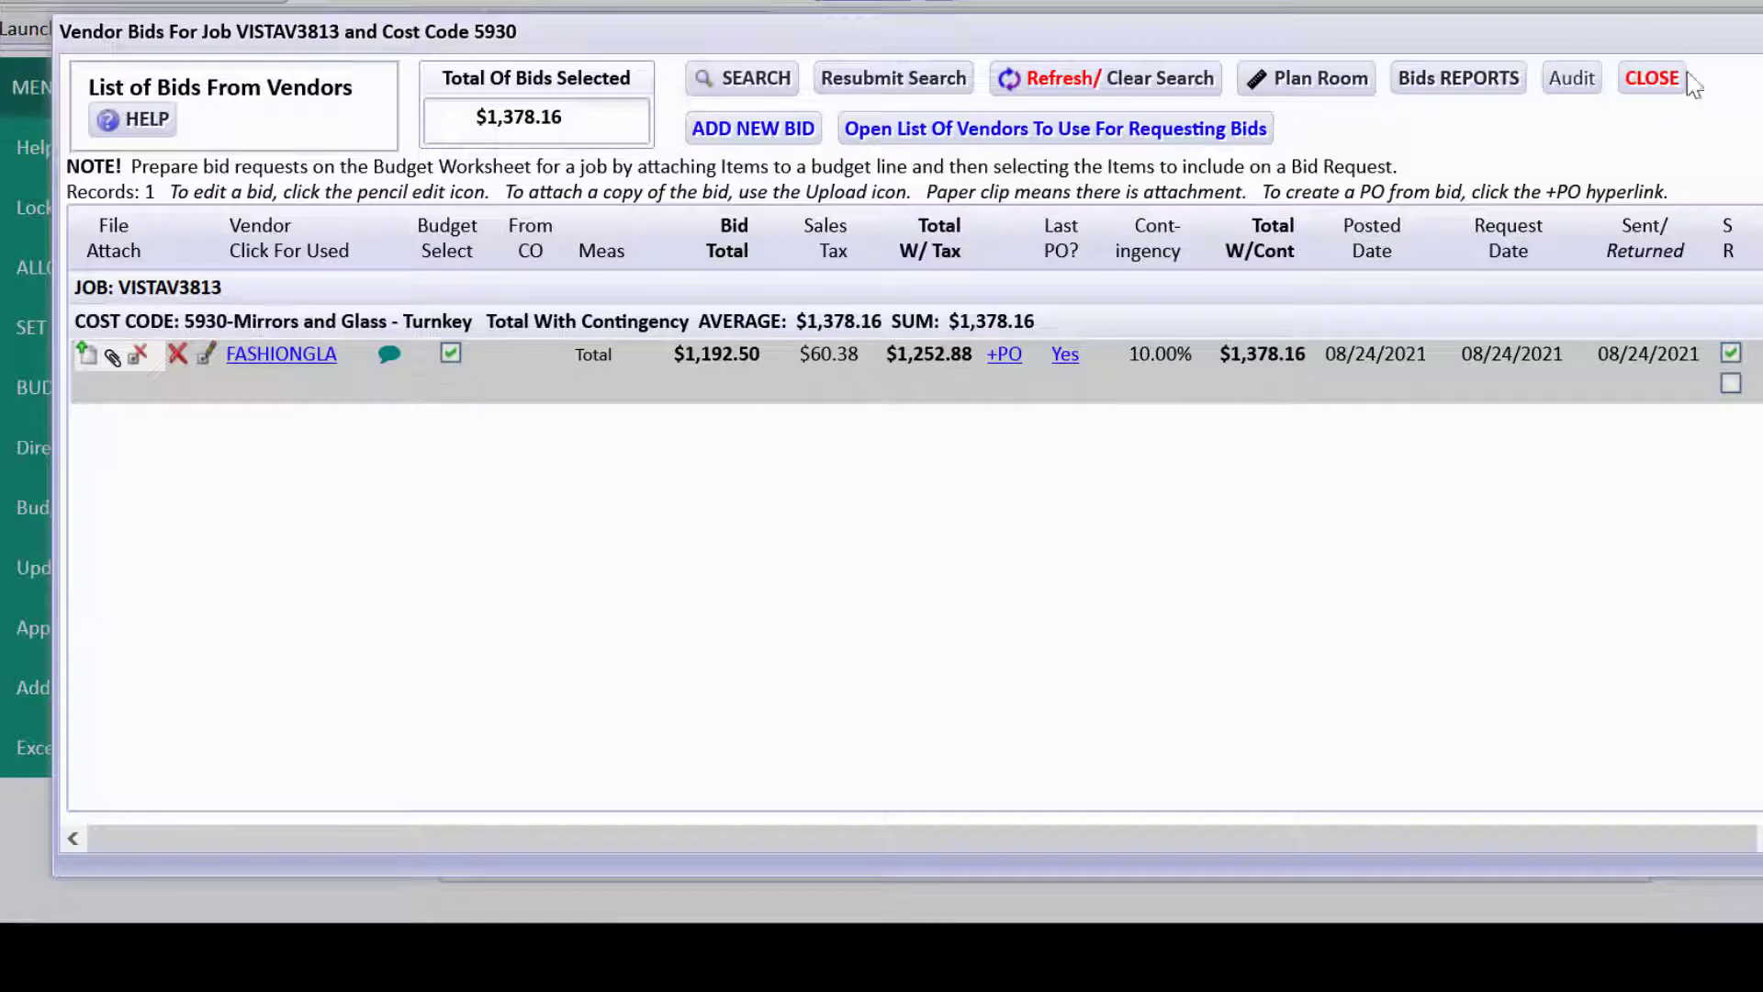
left_click(1658, 81)
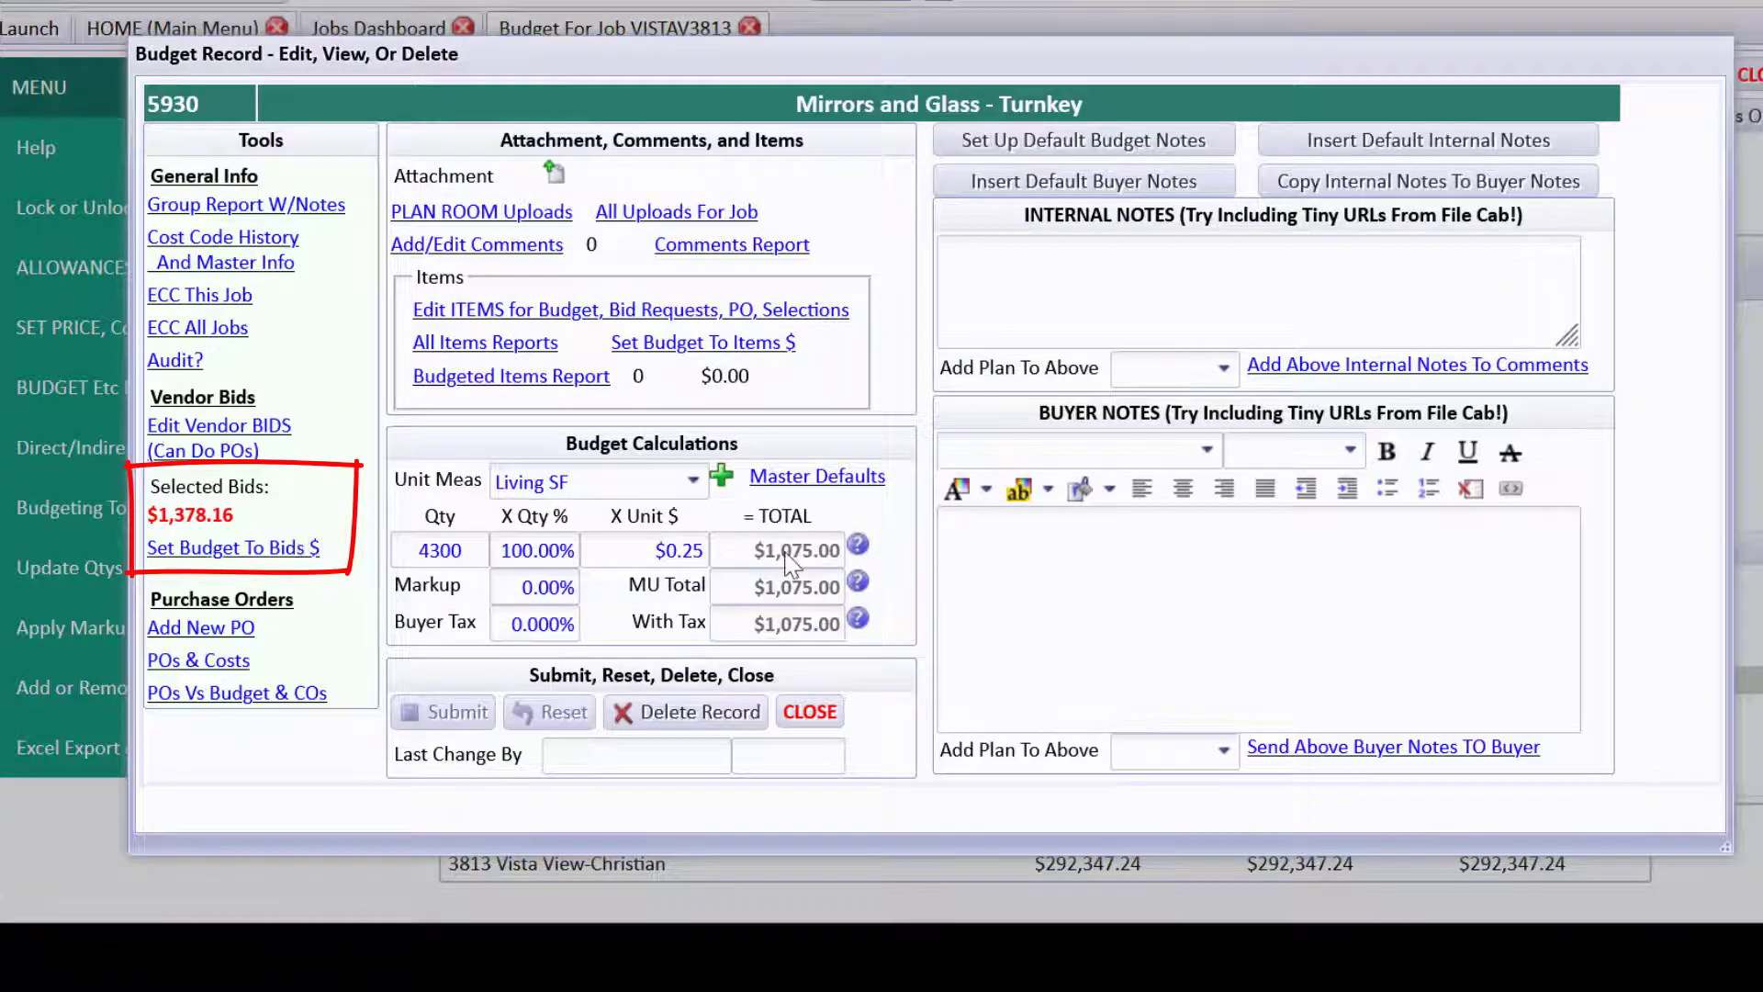
Set the Mirrors and Glass - Turnkey budget to the $1,378.16 bids total and check POs and costs.
left_click(301, 556)
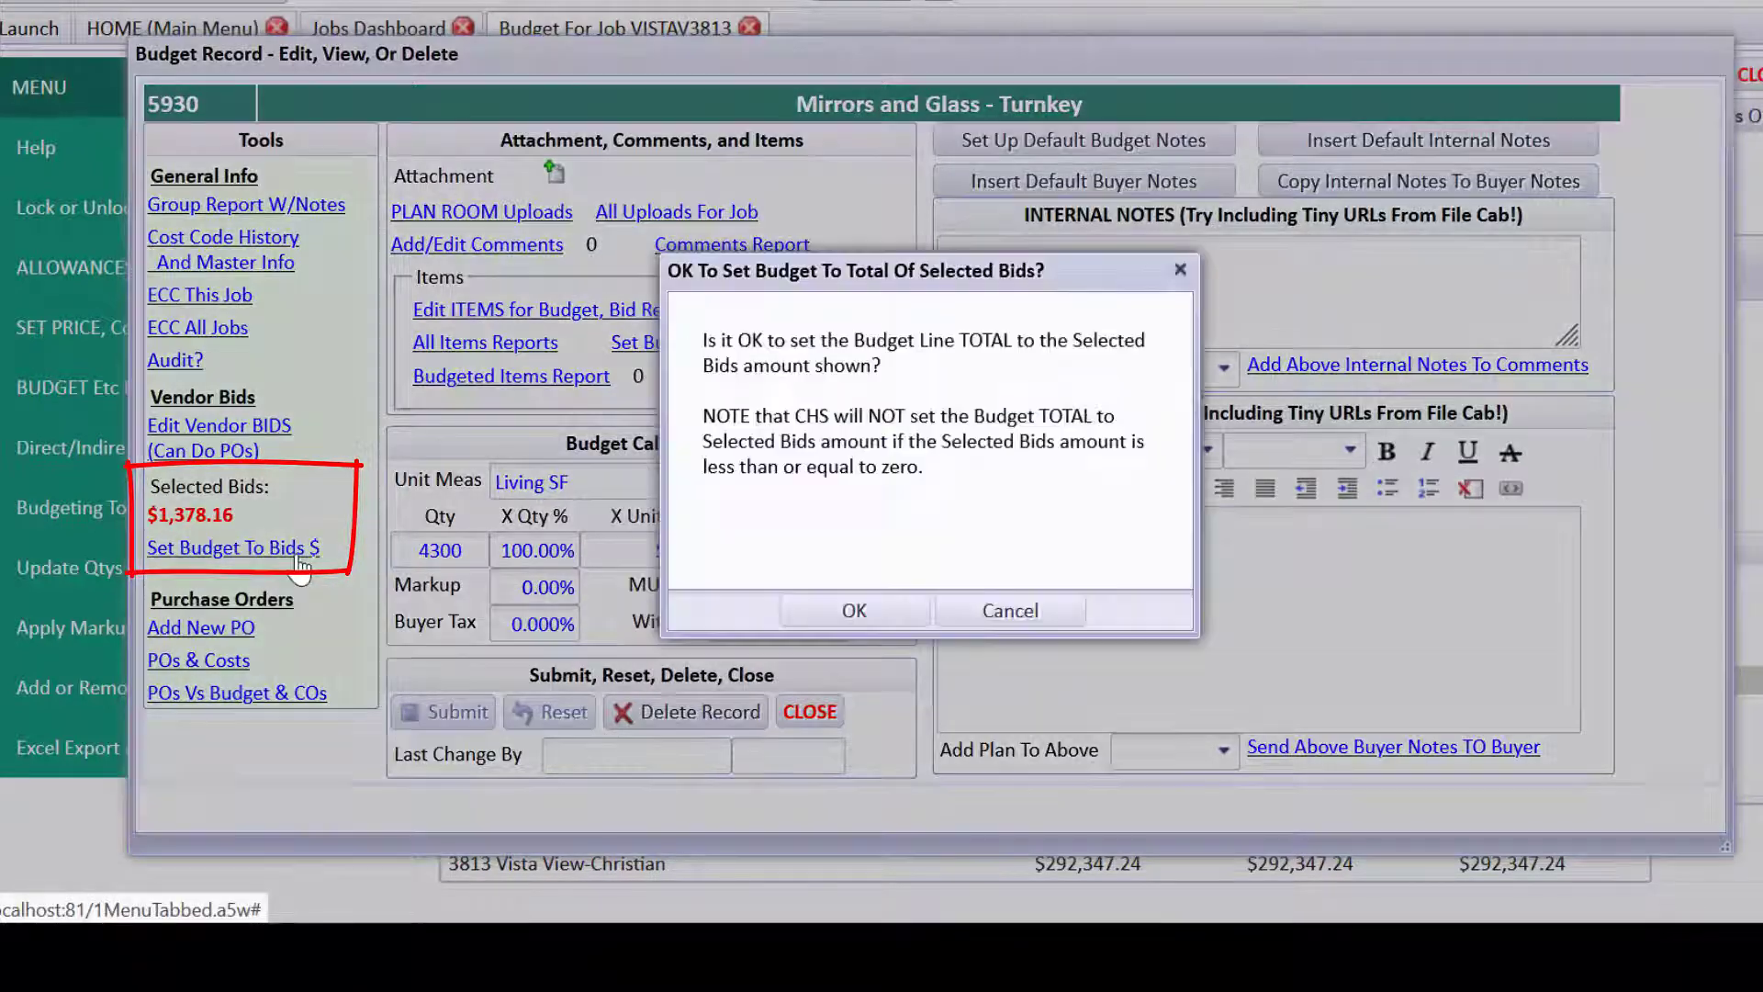
left_click(854, 607)
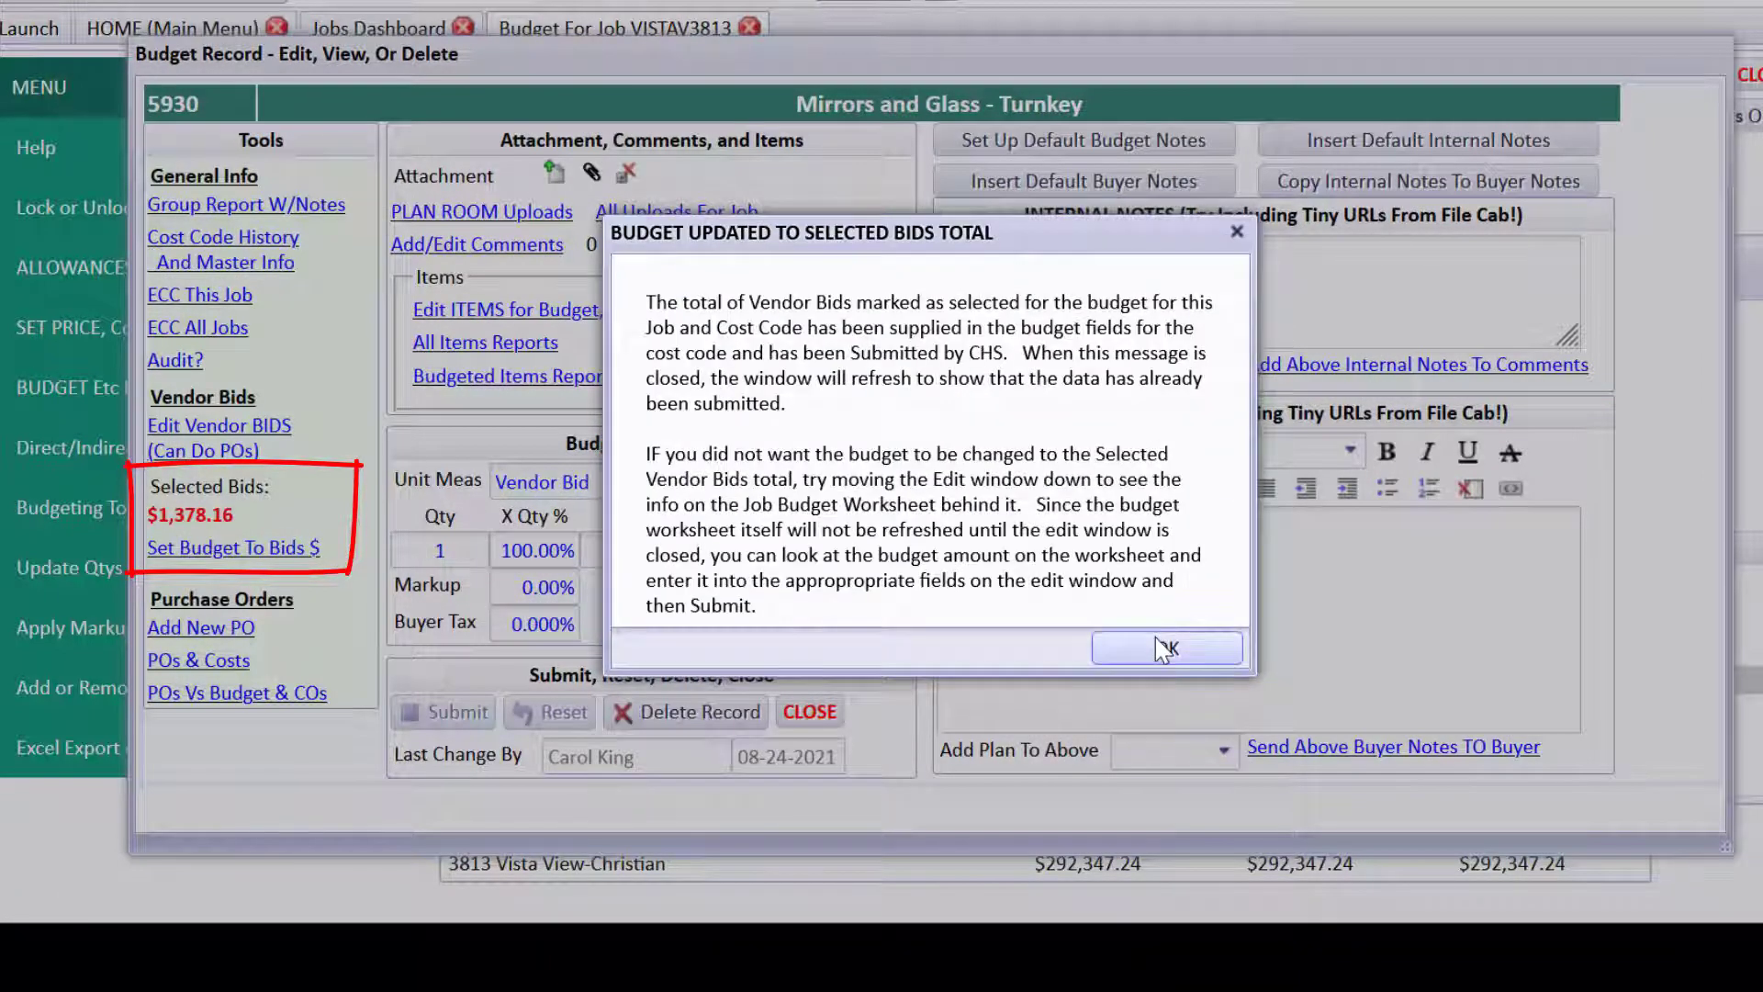
left_click(1166, 643)
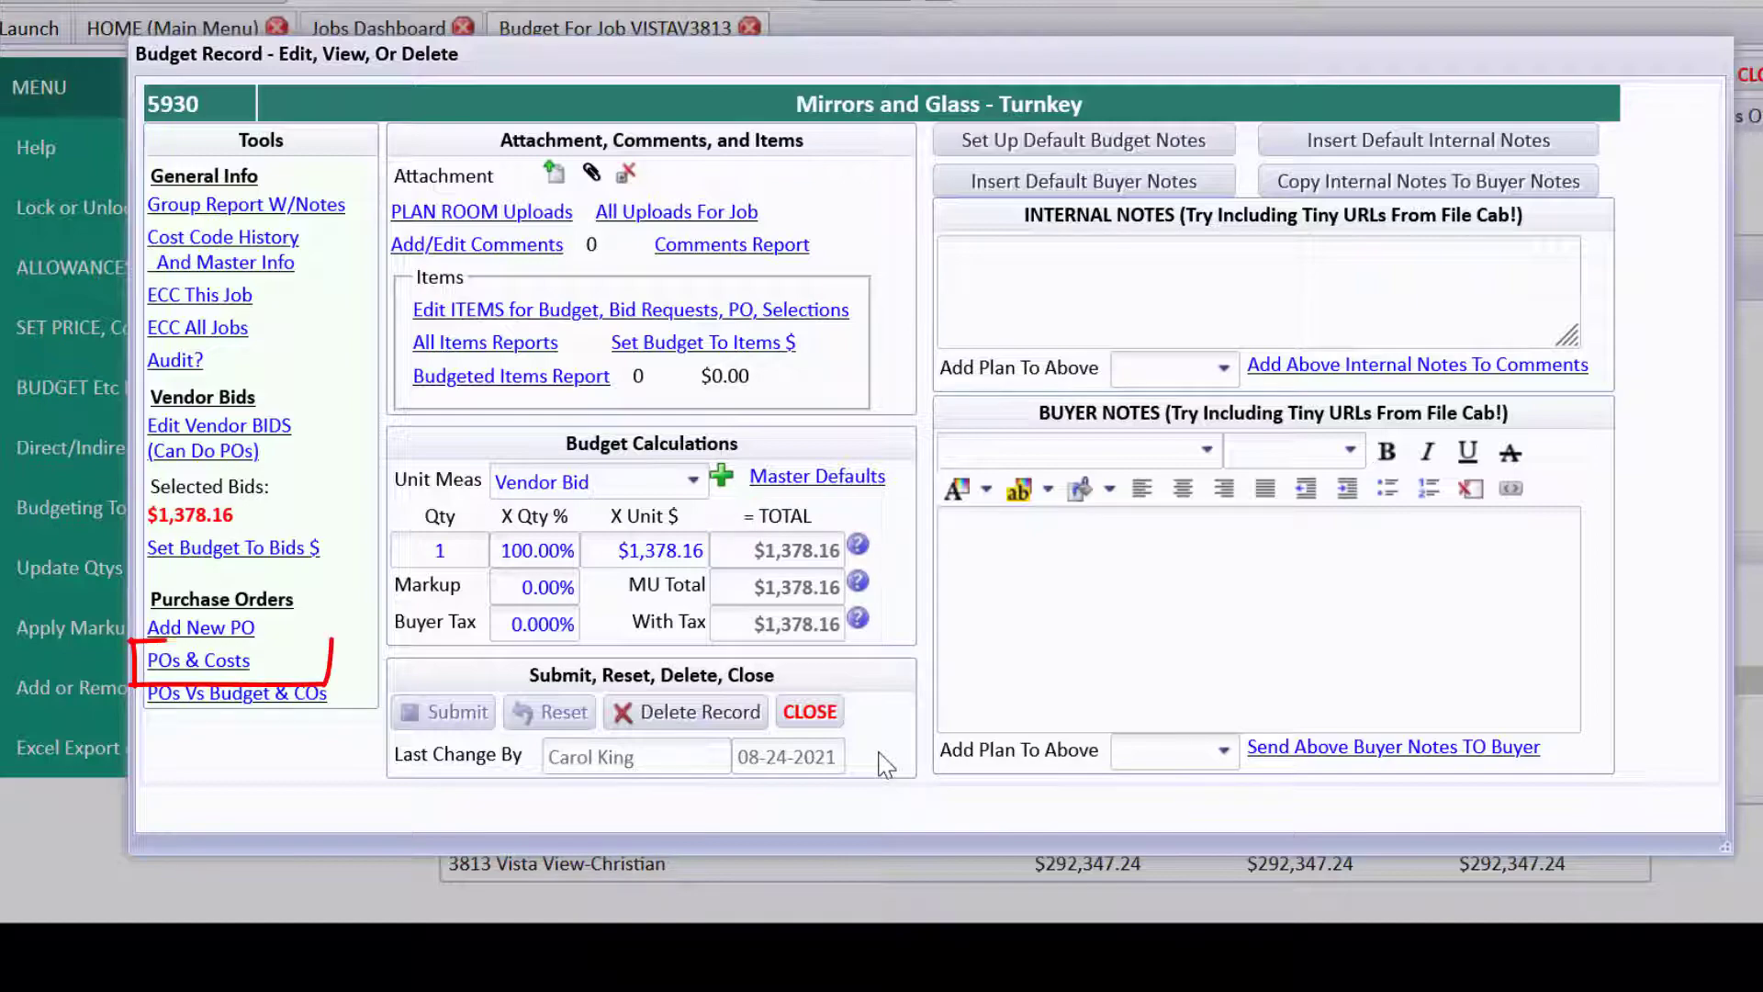
left_click(218, 669)
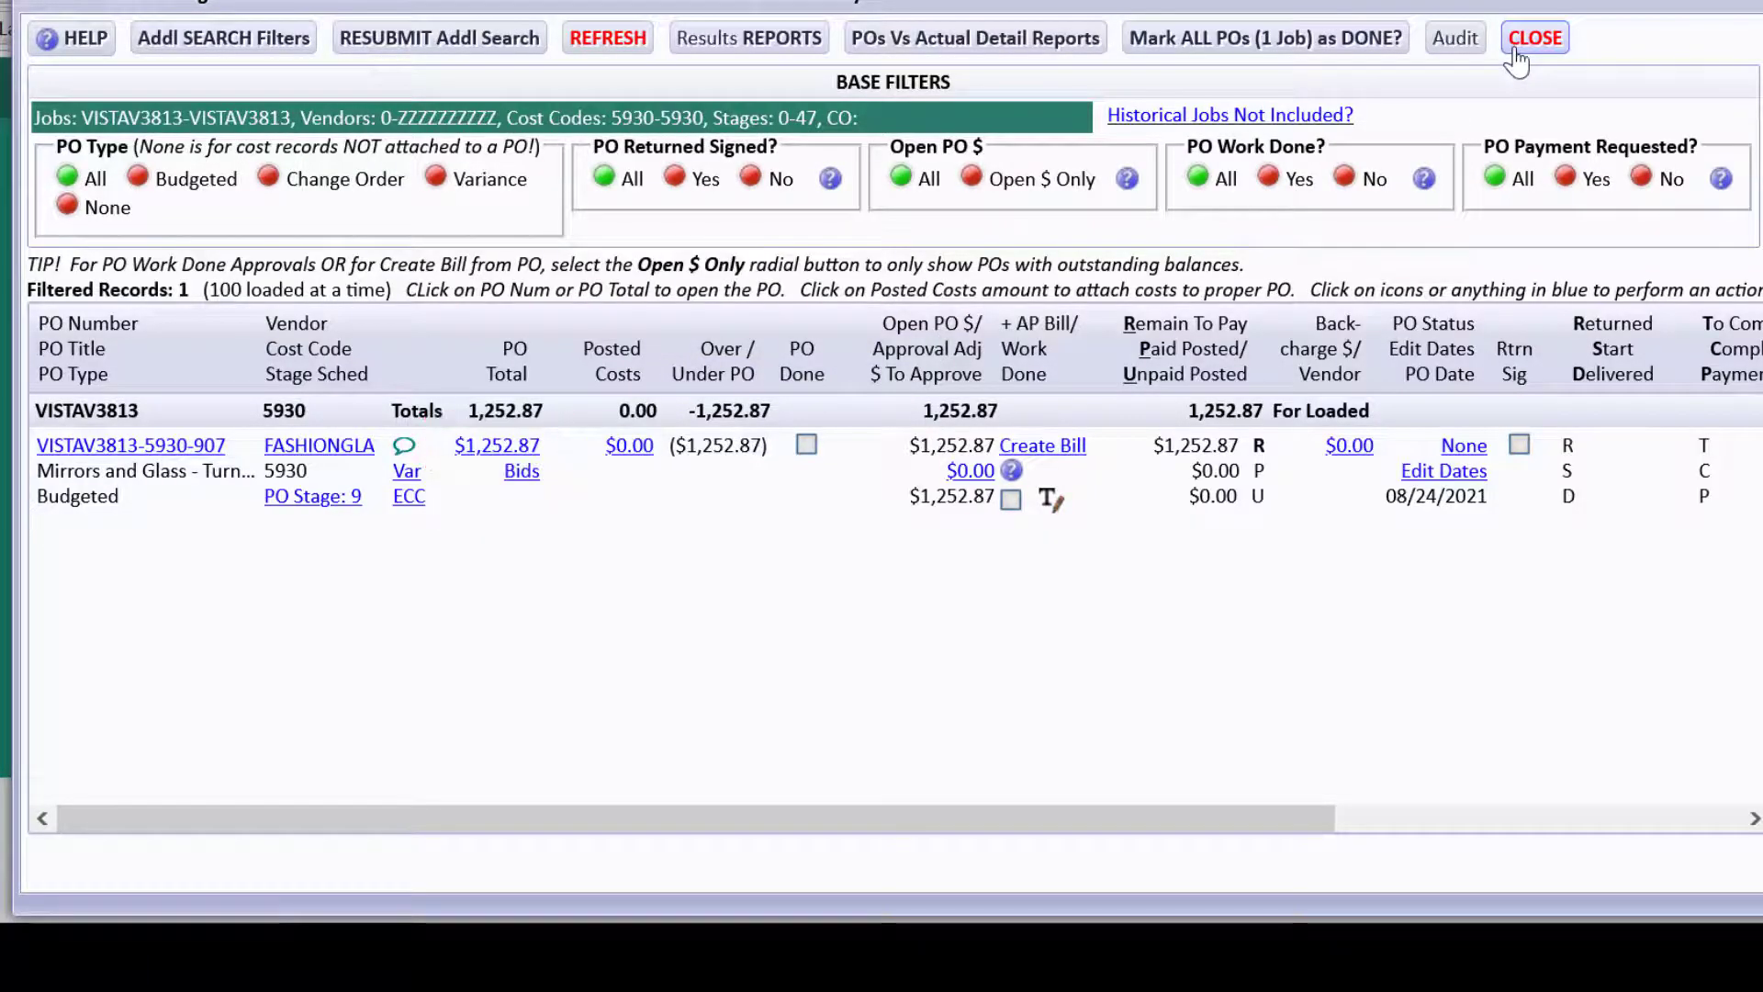
left_click(1529, 44)
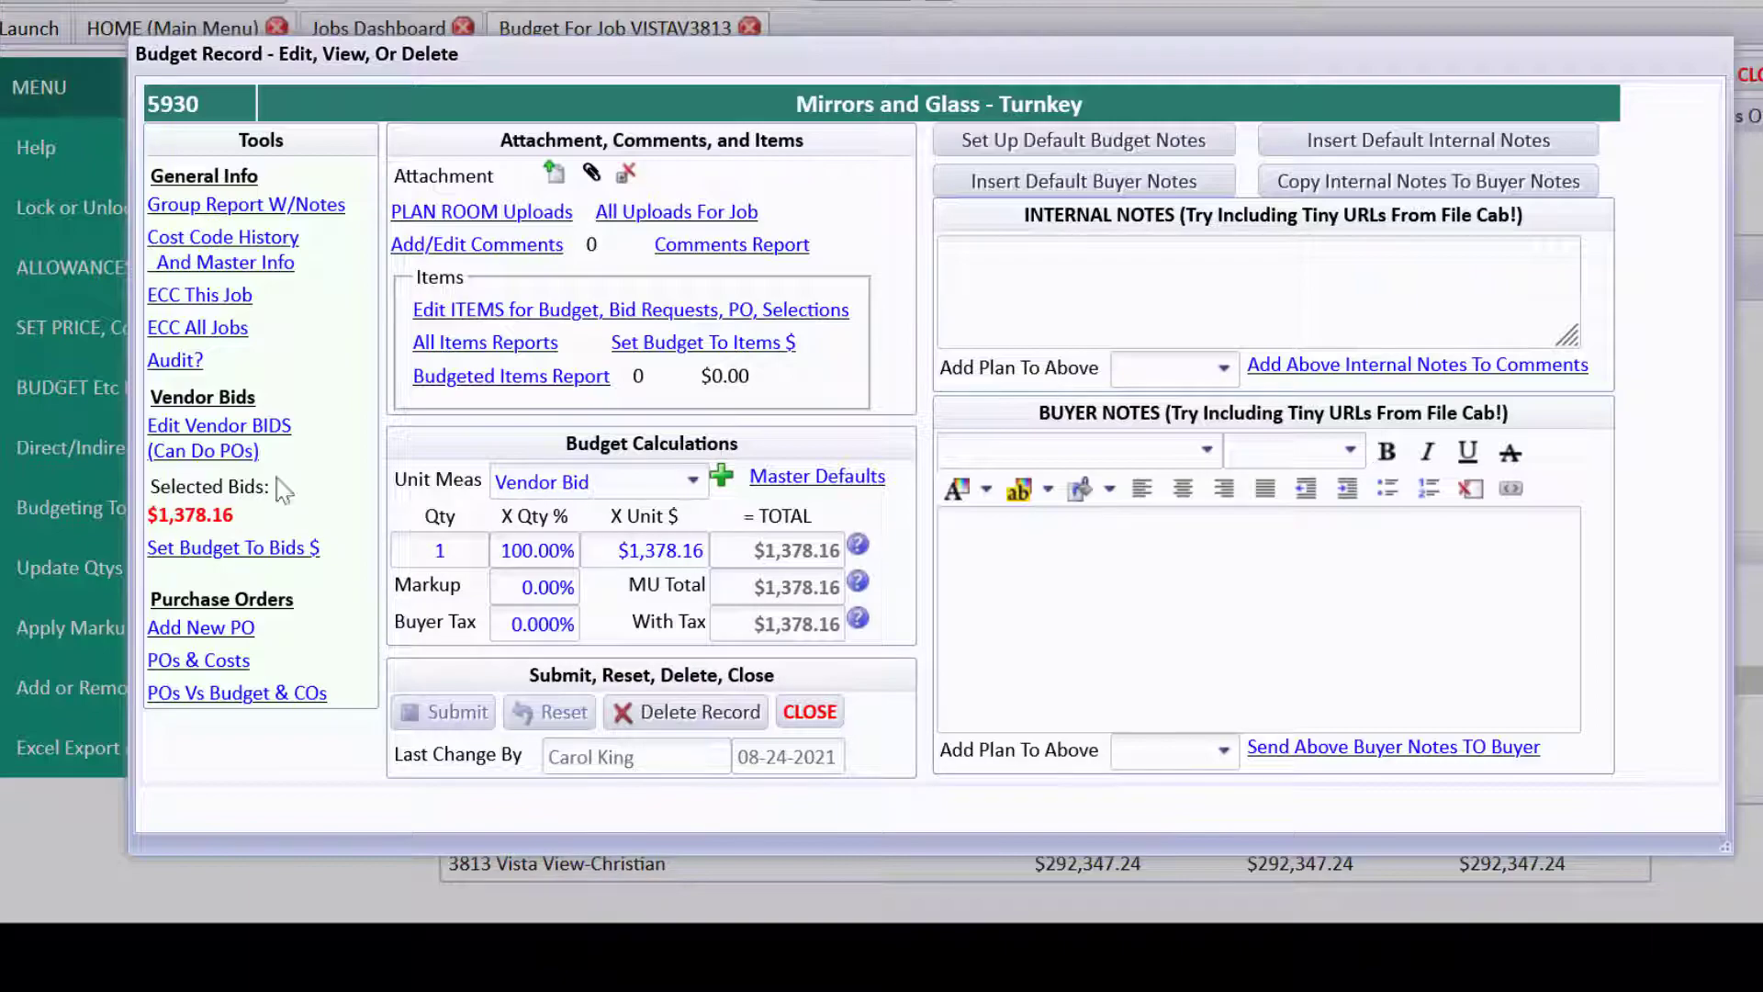
Open the 5930 vendor bids list and view its help tutorials.
left_click(245, 443)
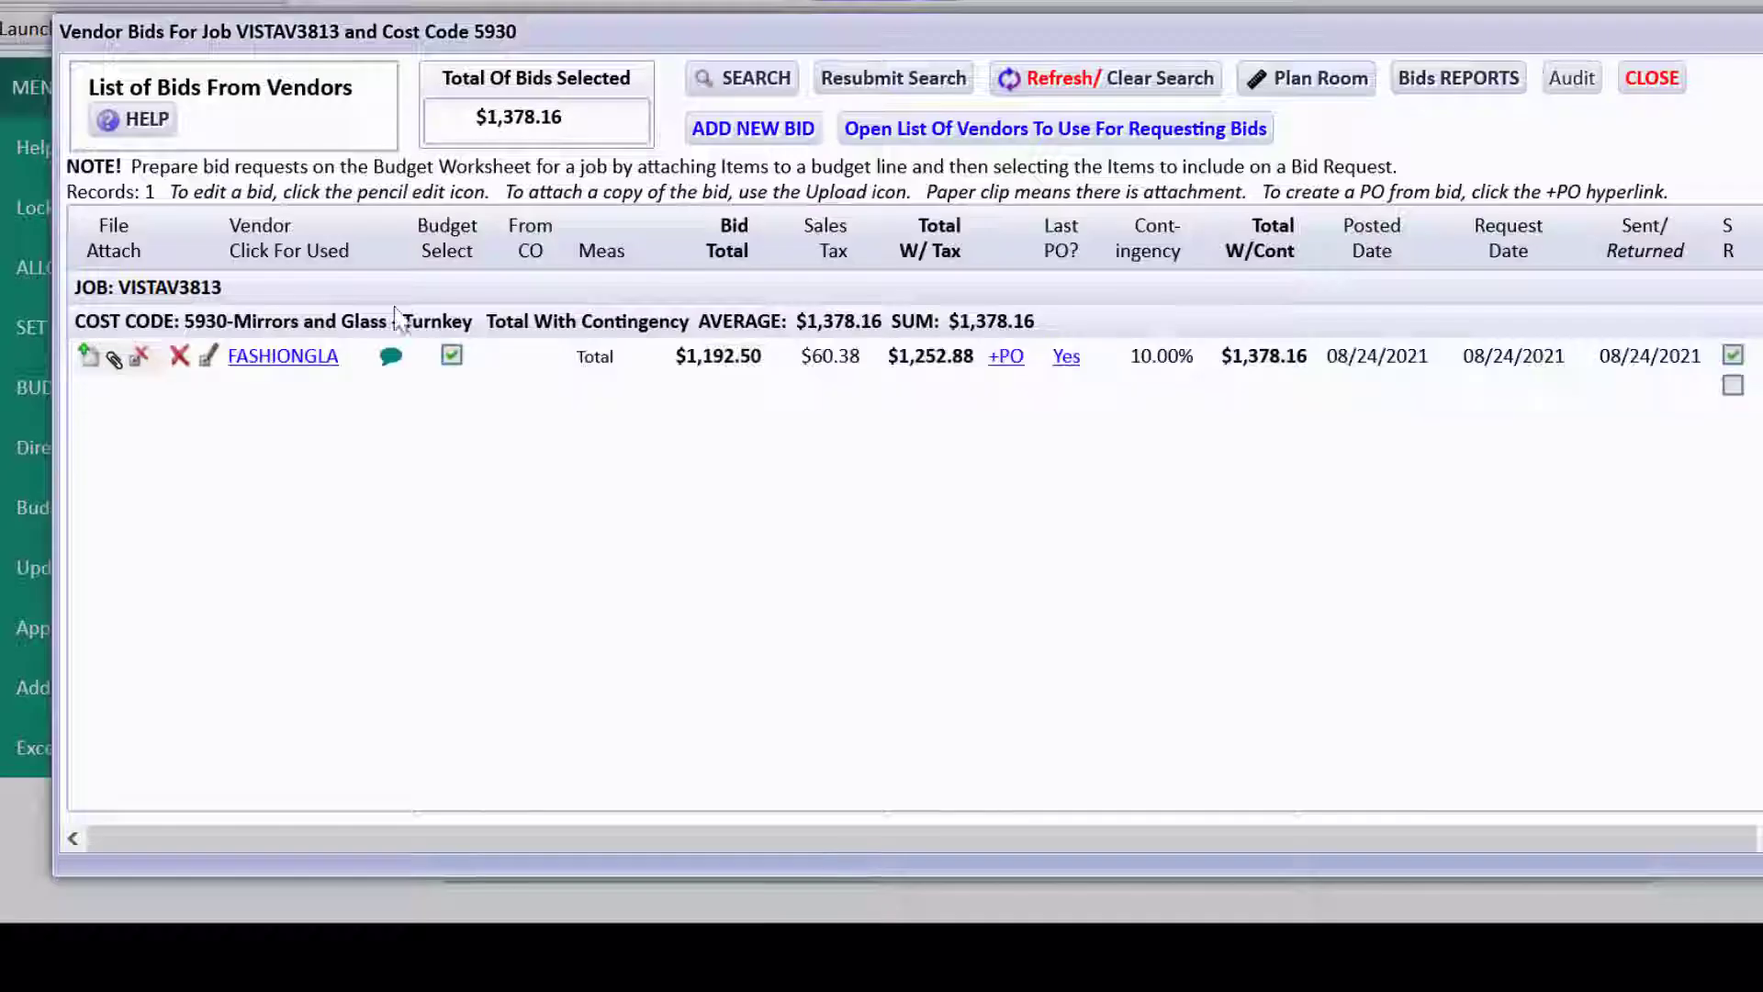
left_click(139, 121)
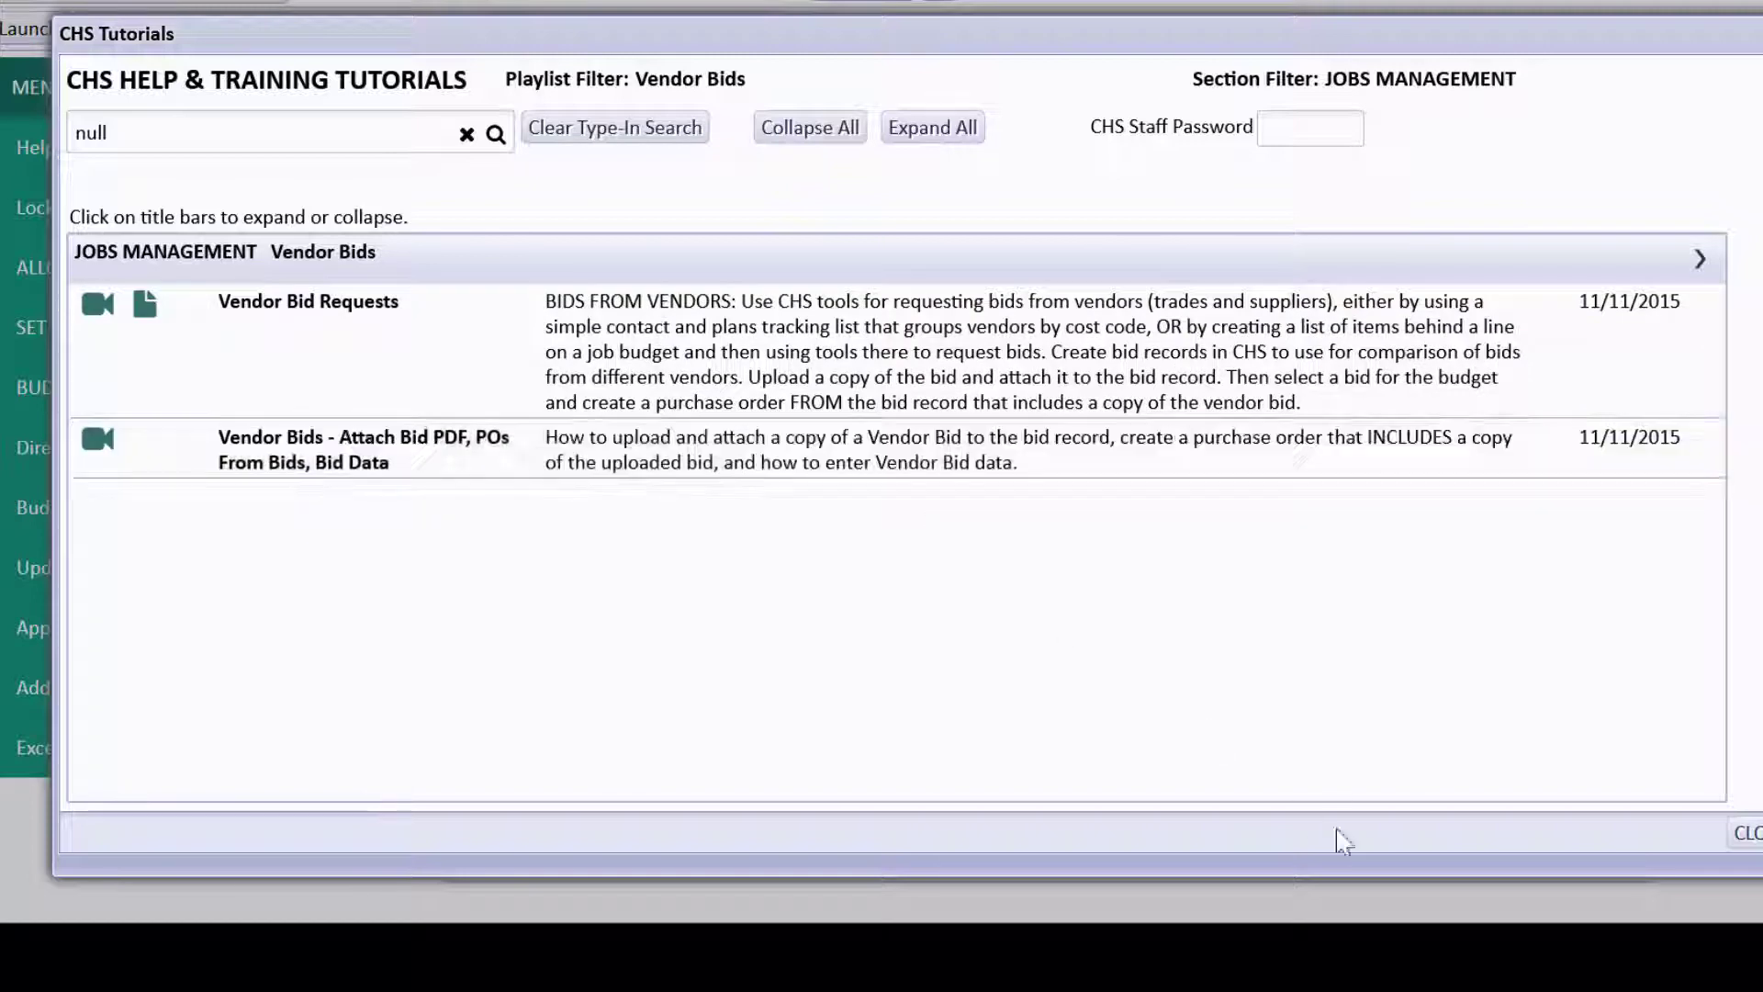
left_click(1749, 833)
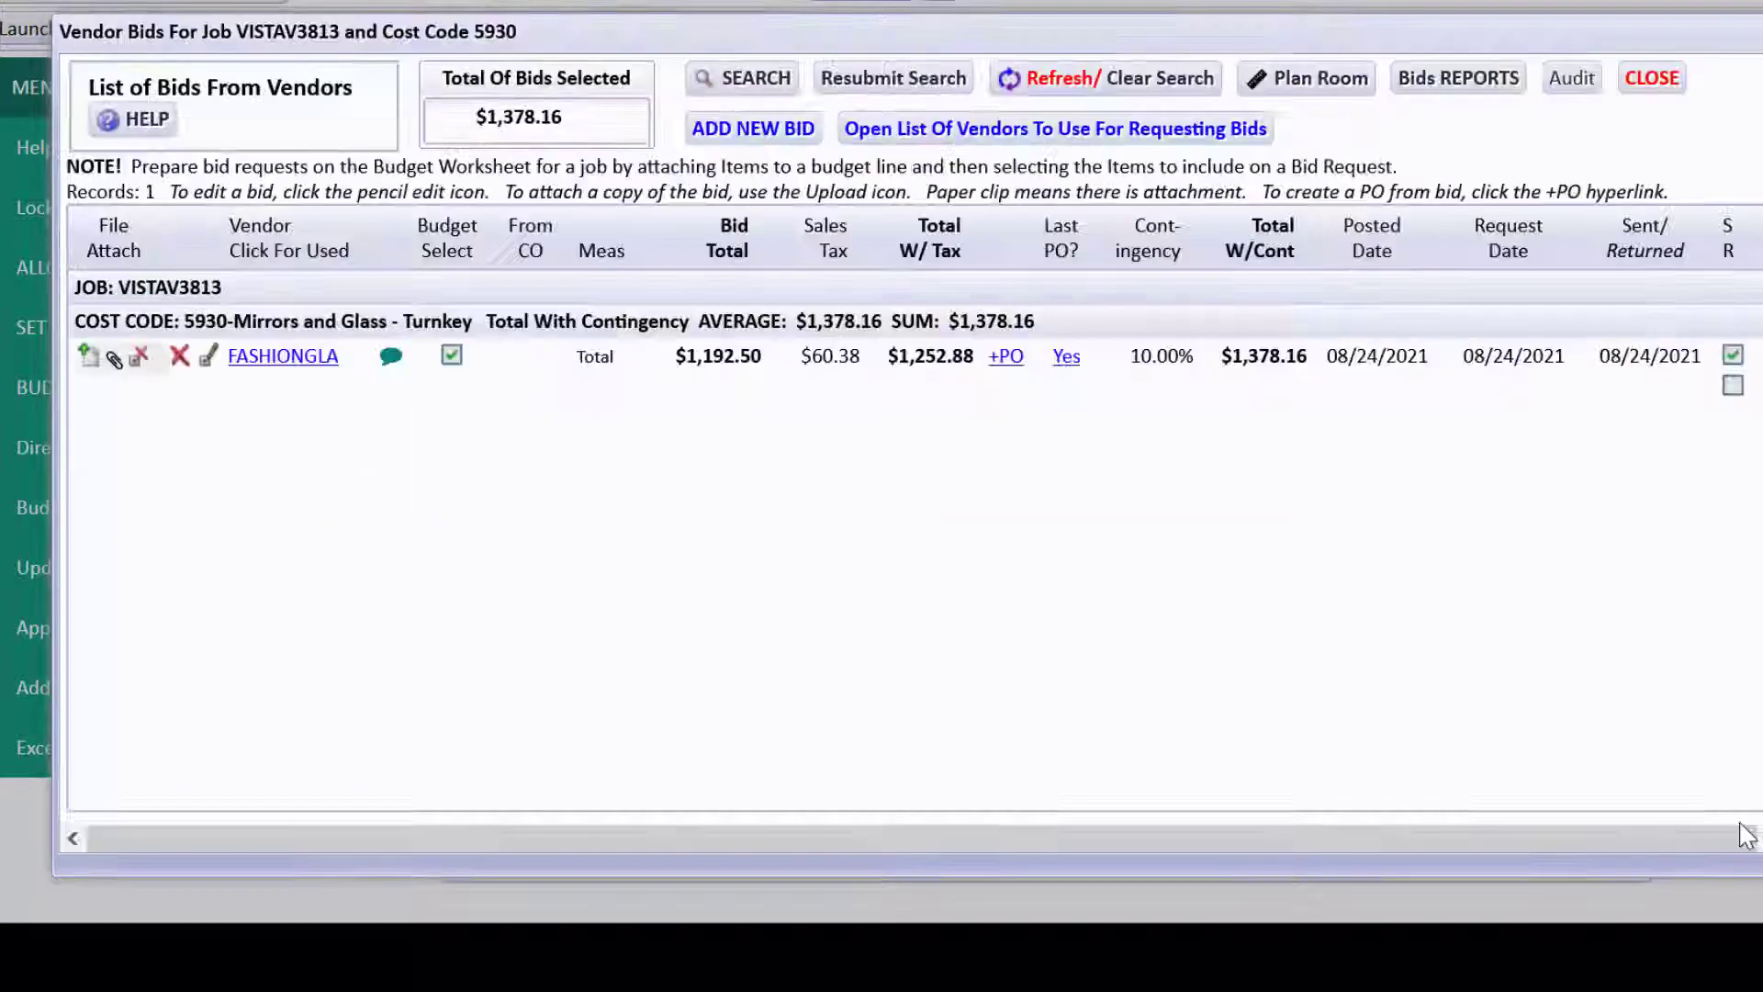